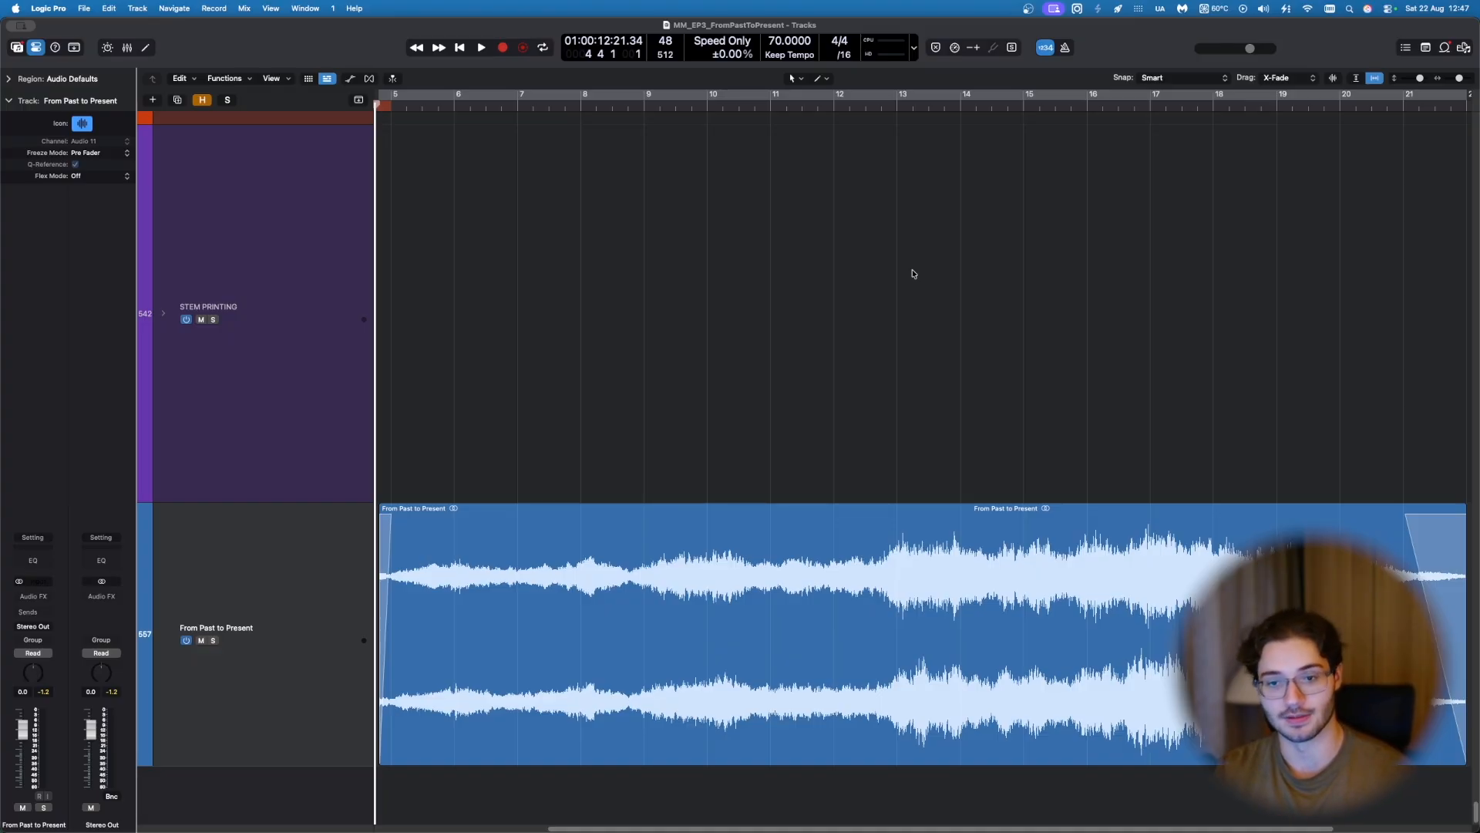
Step: Play the From Past to Present audio region through to bar 21, then return the playhead to bar 5
click(555, 515)
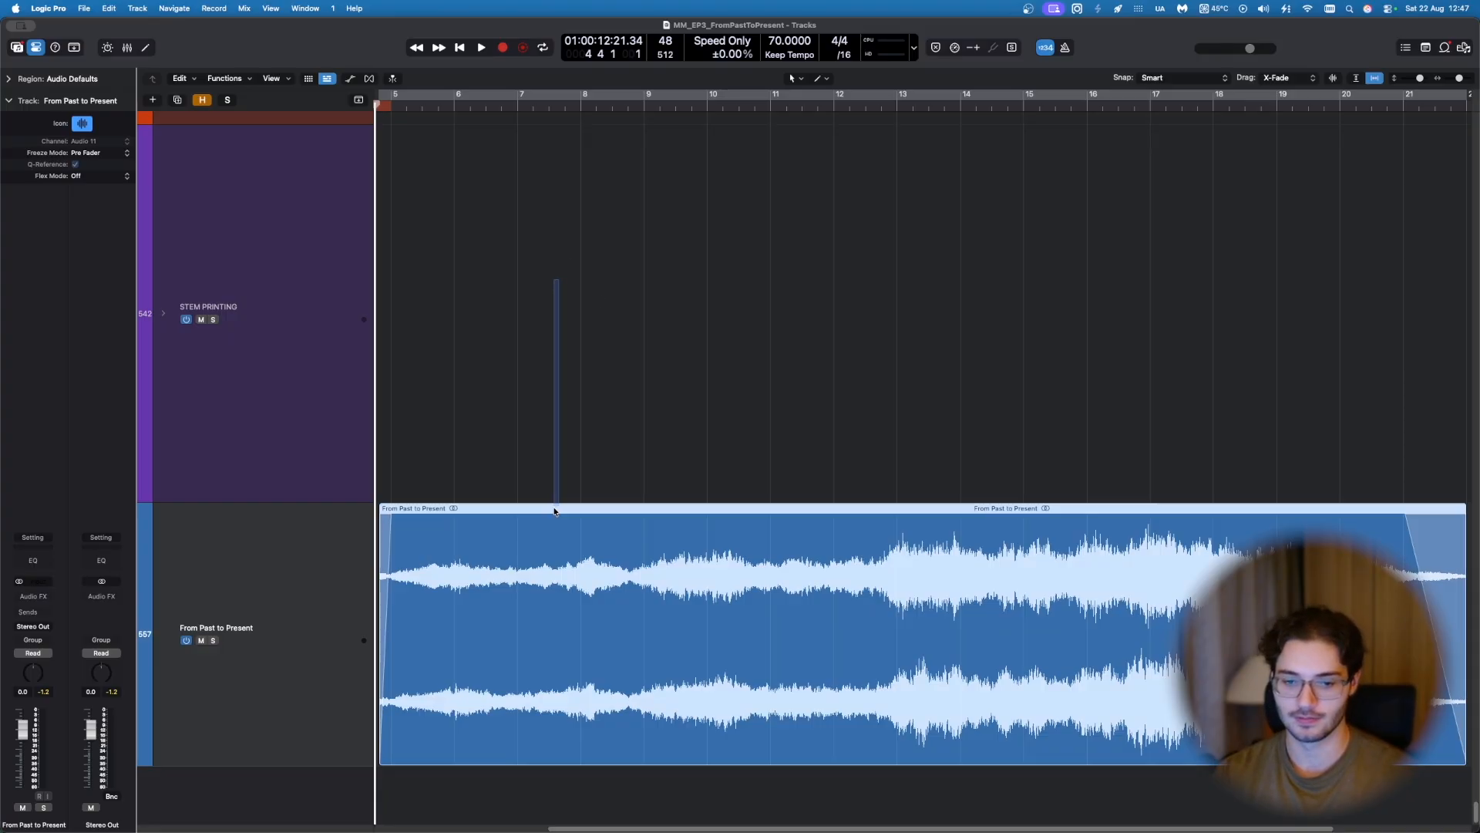
key(space)
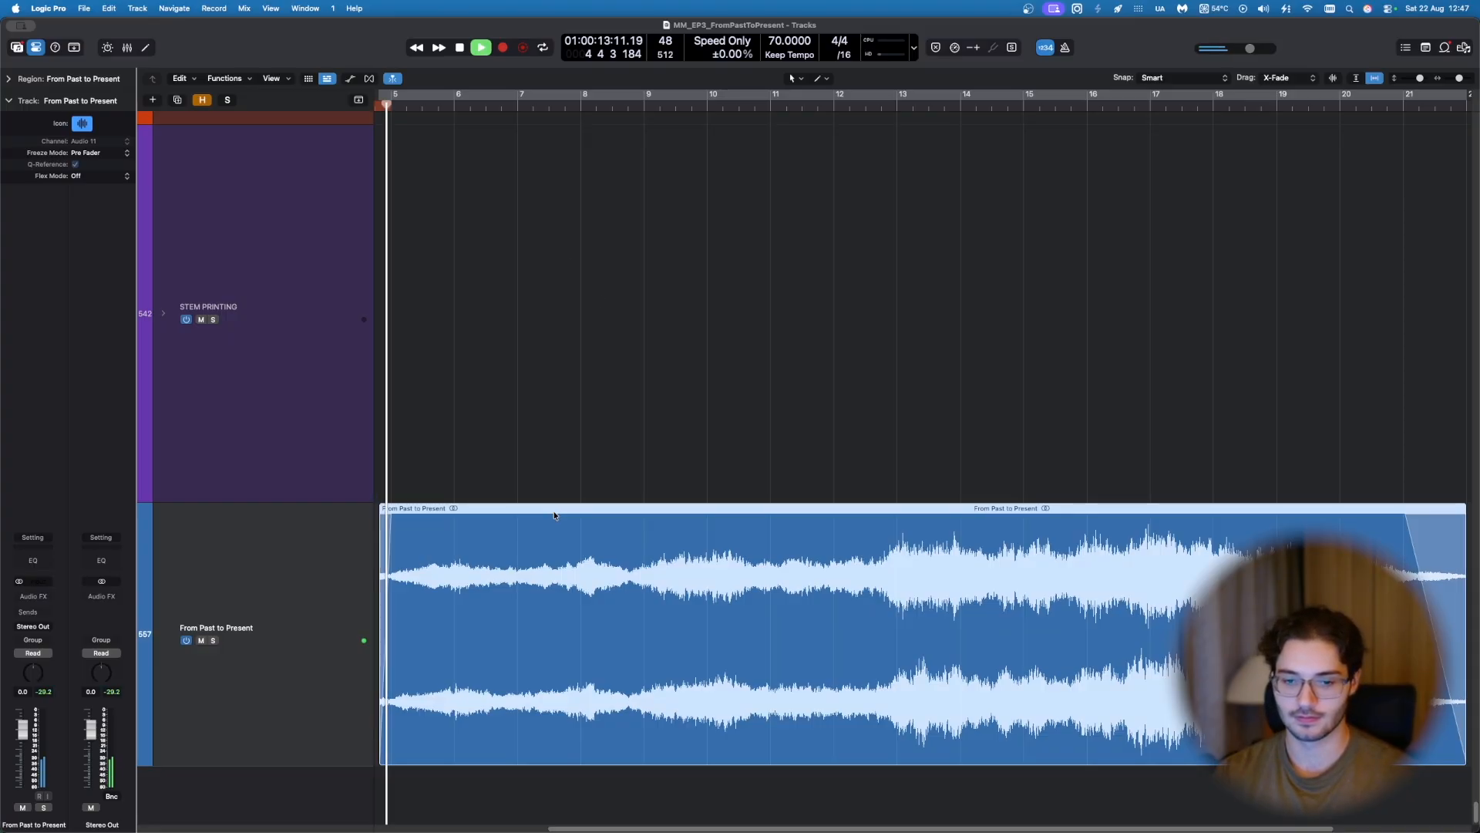
click(677, 423)
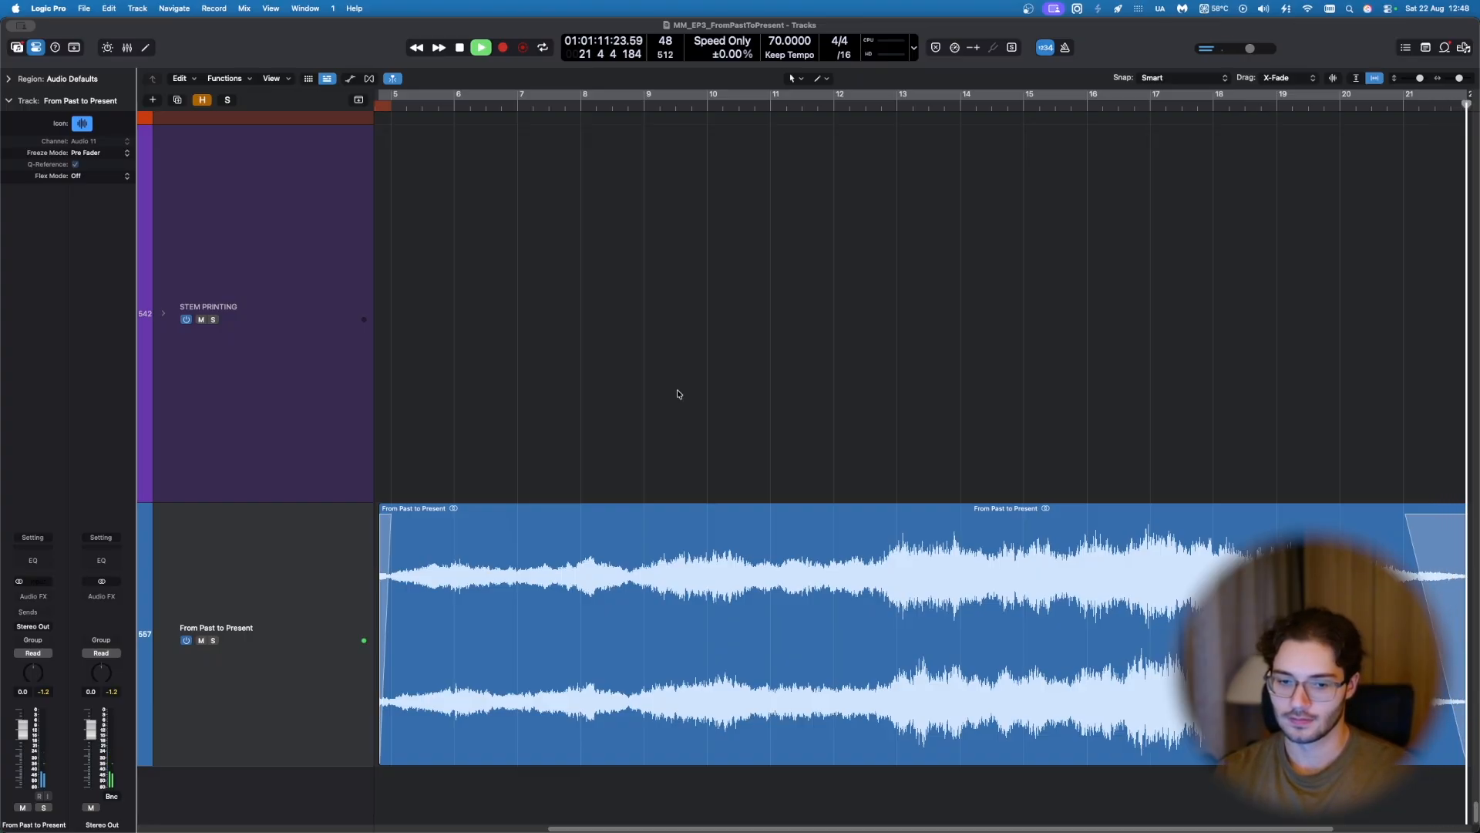
click(390, 105)
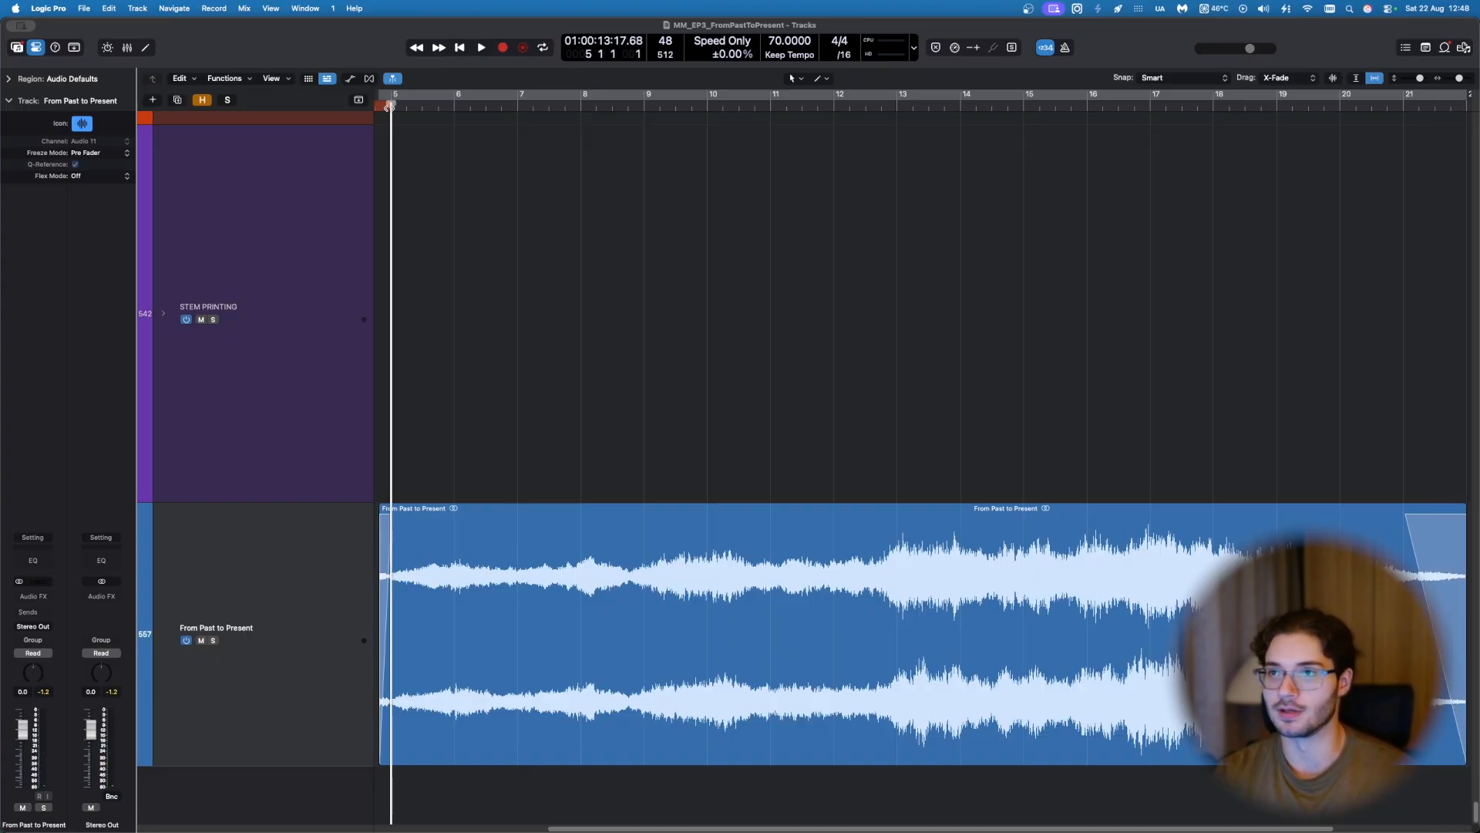
Step: Duplicate the SKETCH piano track twice and select the first of the three SKETCH tracks
key(z)
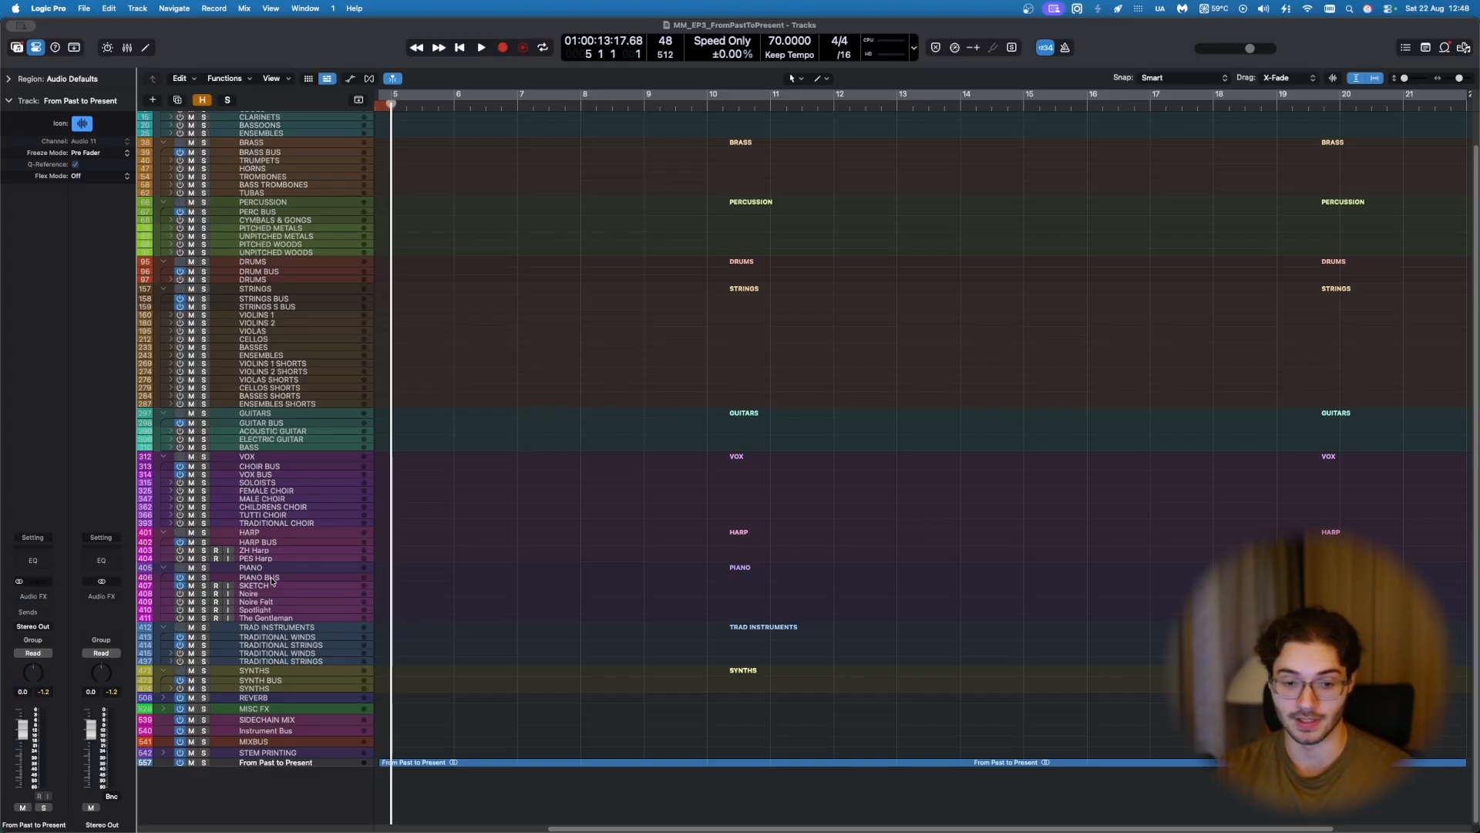
click(262, 584)
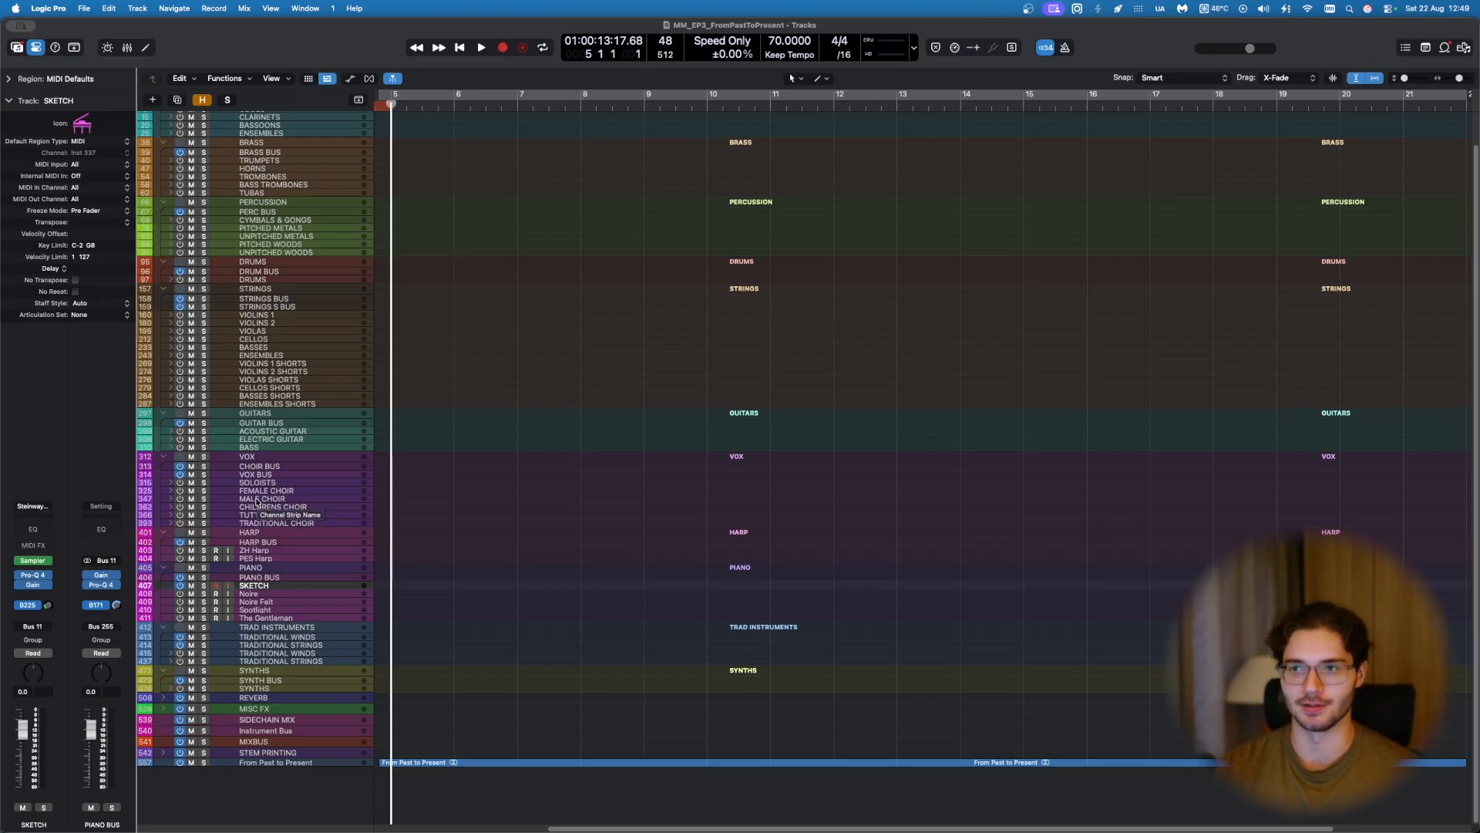
scroll(549, 509, up, 3)
scroll(551, 509, down, 3)
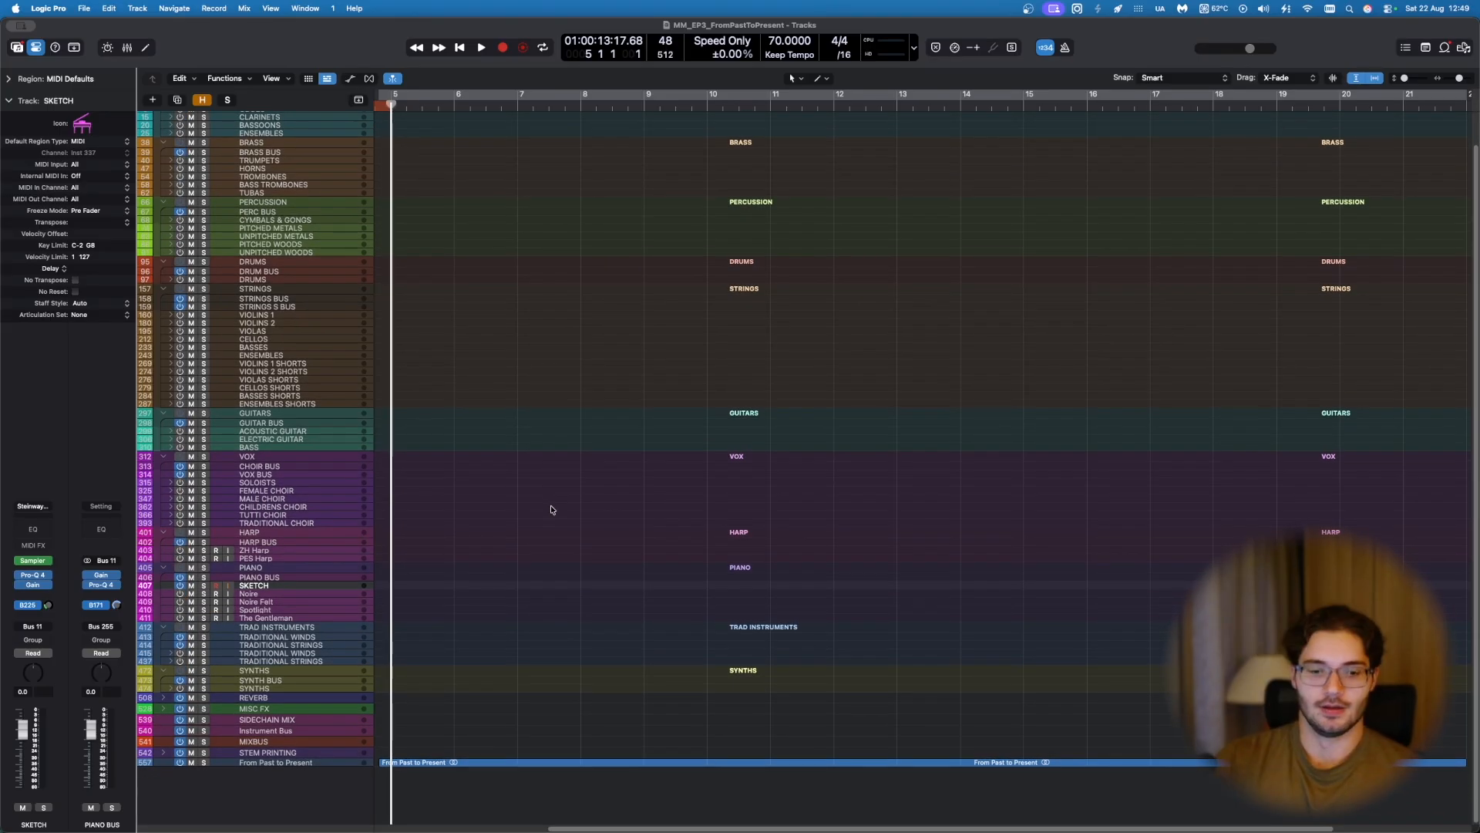
key(super+d)
key(super+d)
click(276, 587)
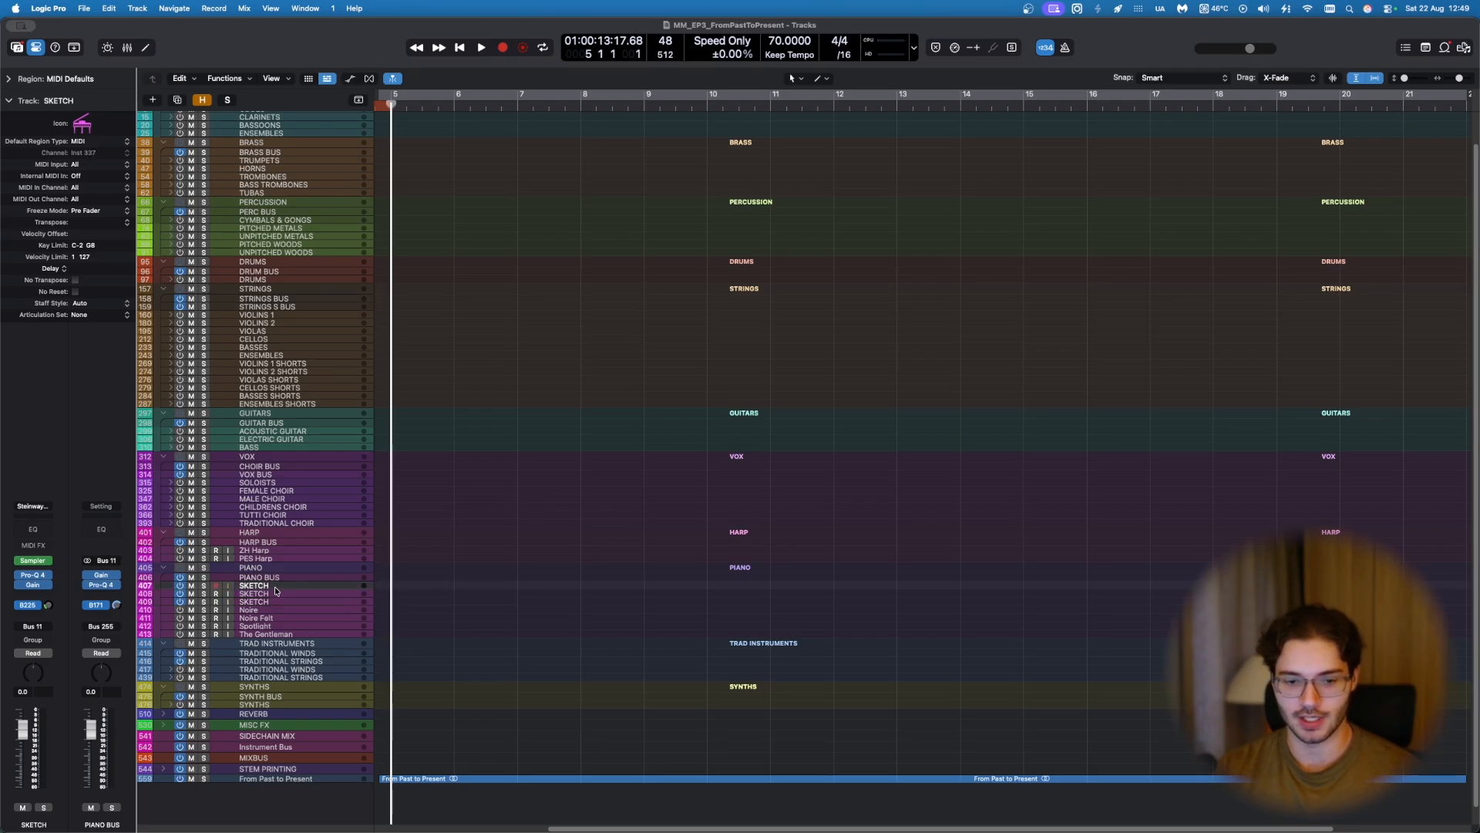
click(312, 594)
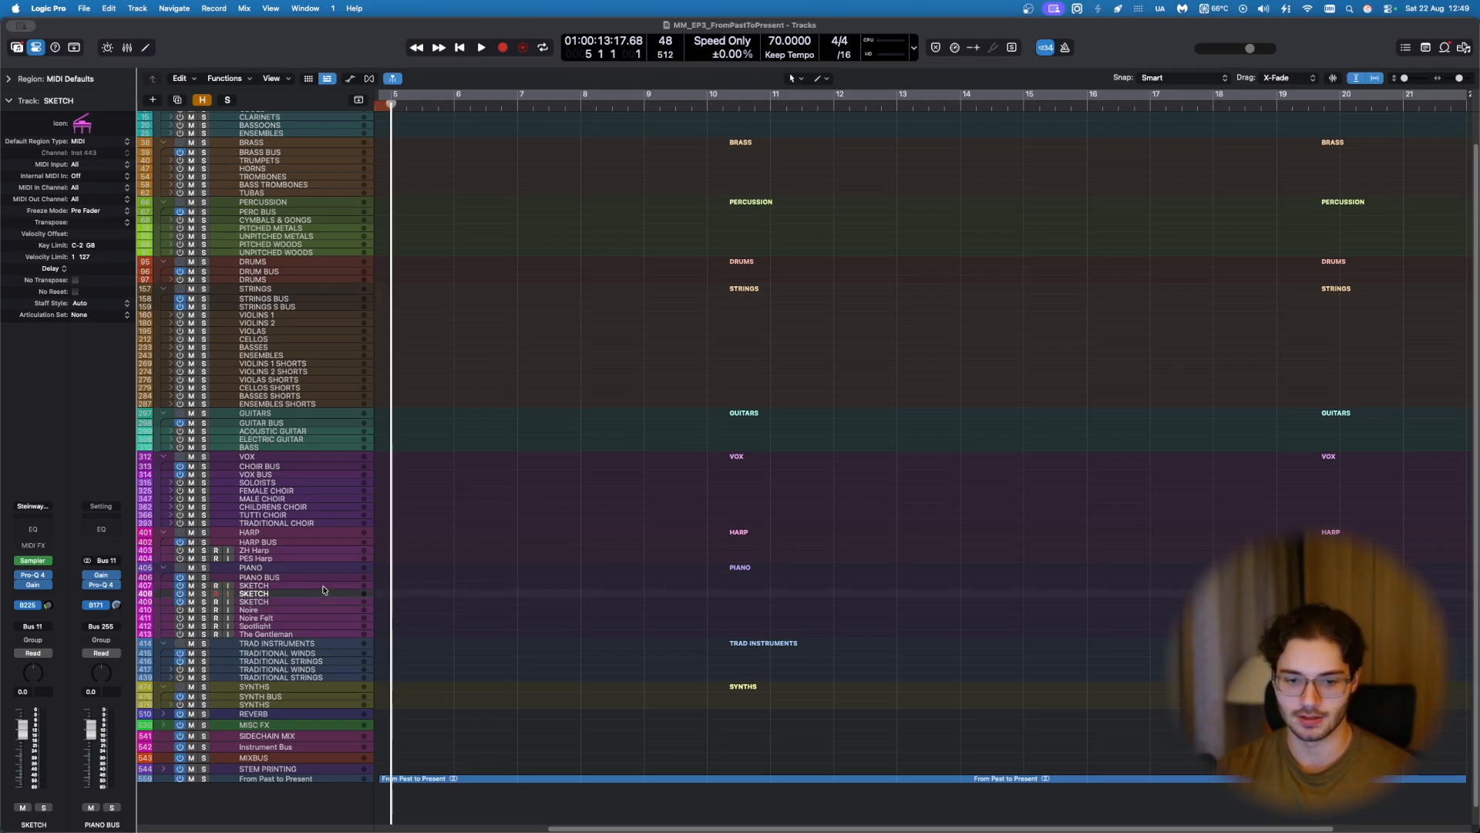
click(323, 586)
scroll(539, 539, down, 1)
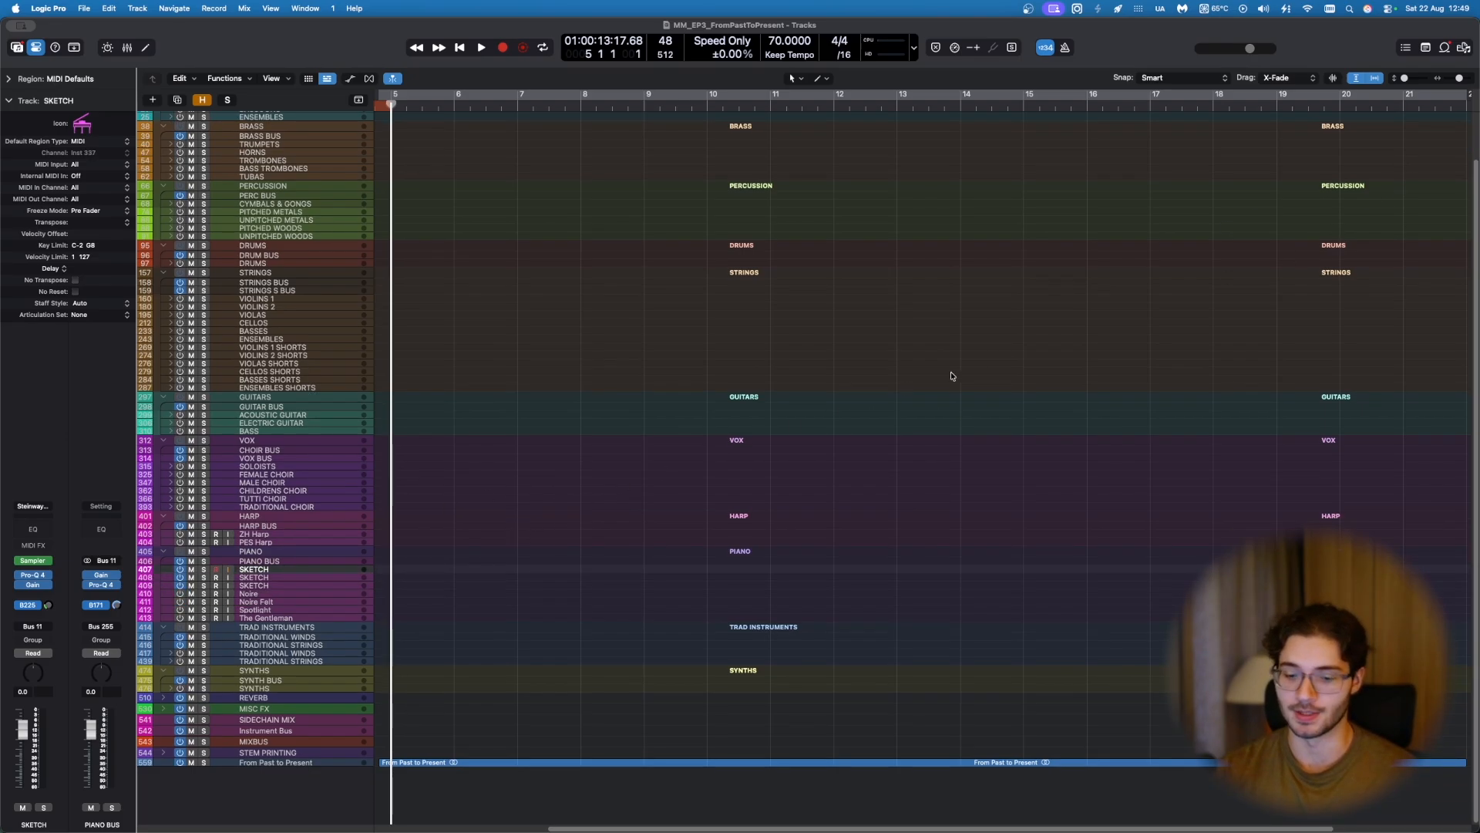
Step: Examine the enlarged From Past to Present waveform, then restore the overview of all tracks
scroll(886, 413, up, 5)
scroll(887, 413, down, 5)
scroll(887, 413, up, 10)
scroll(887, 413, down, 15)
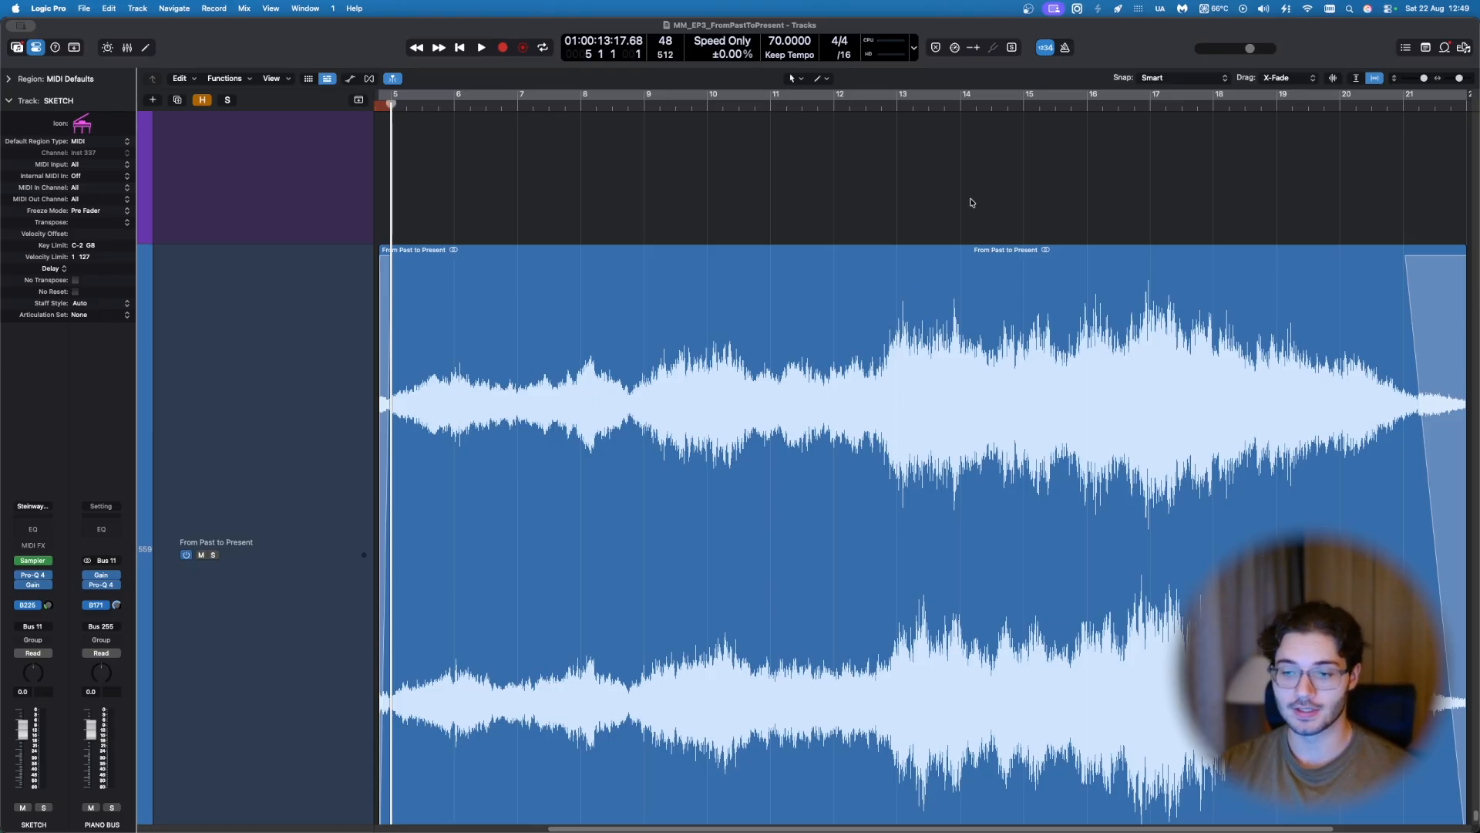
scroll(972, 202, down, 2)
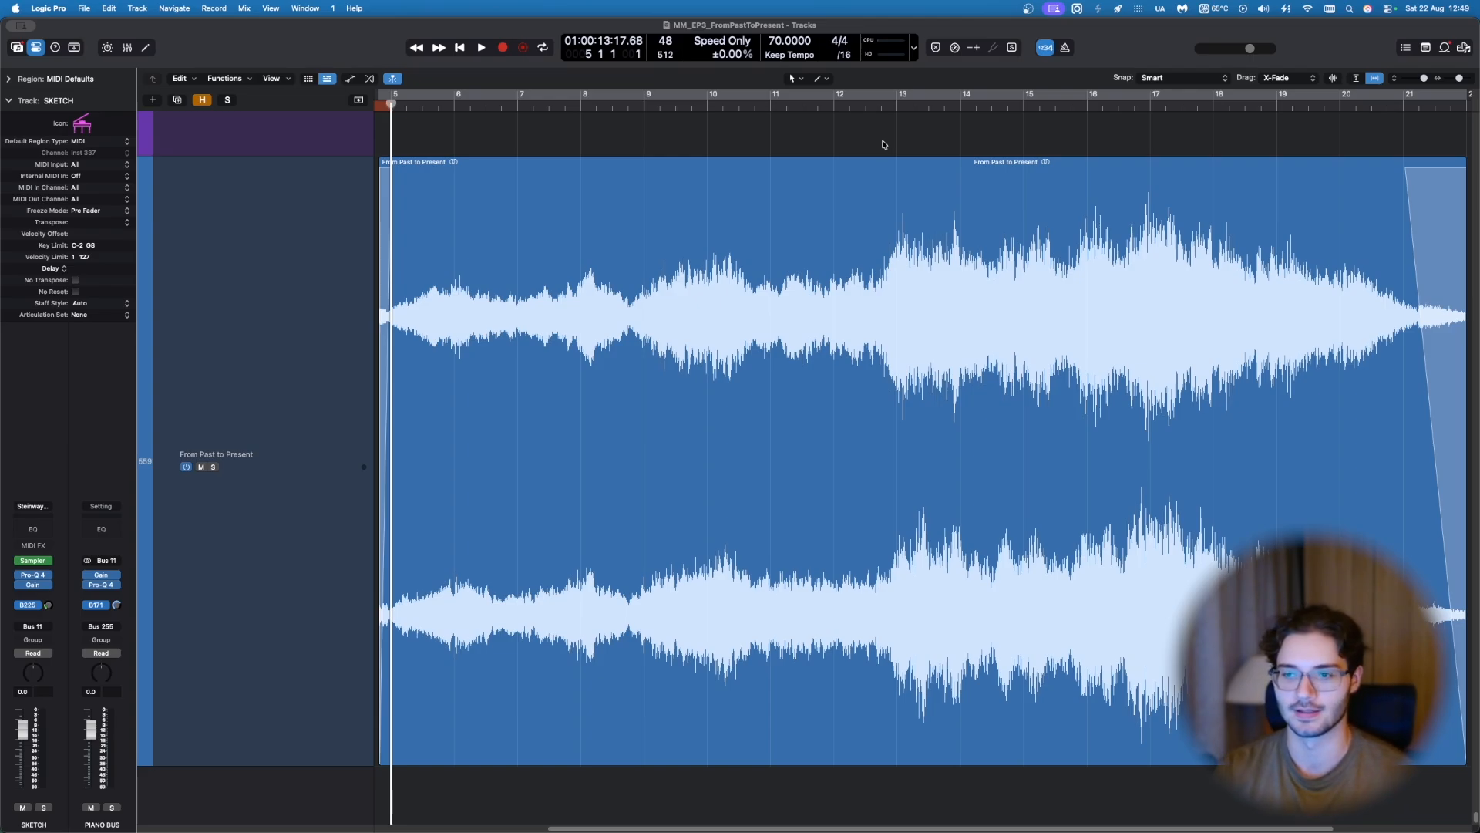
key(z)
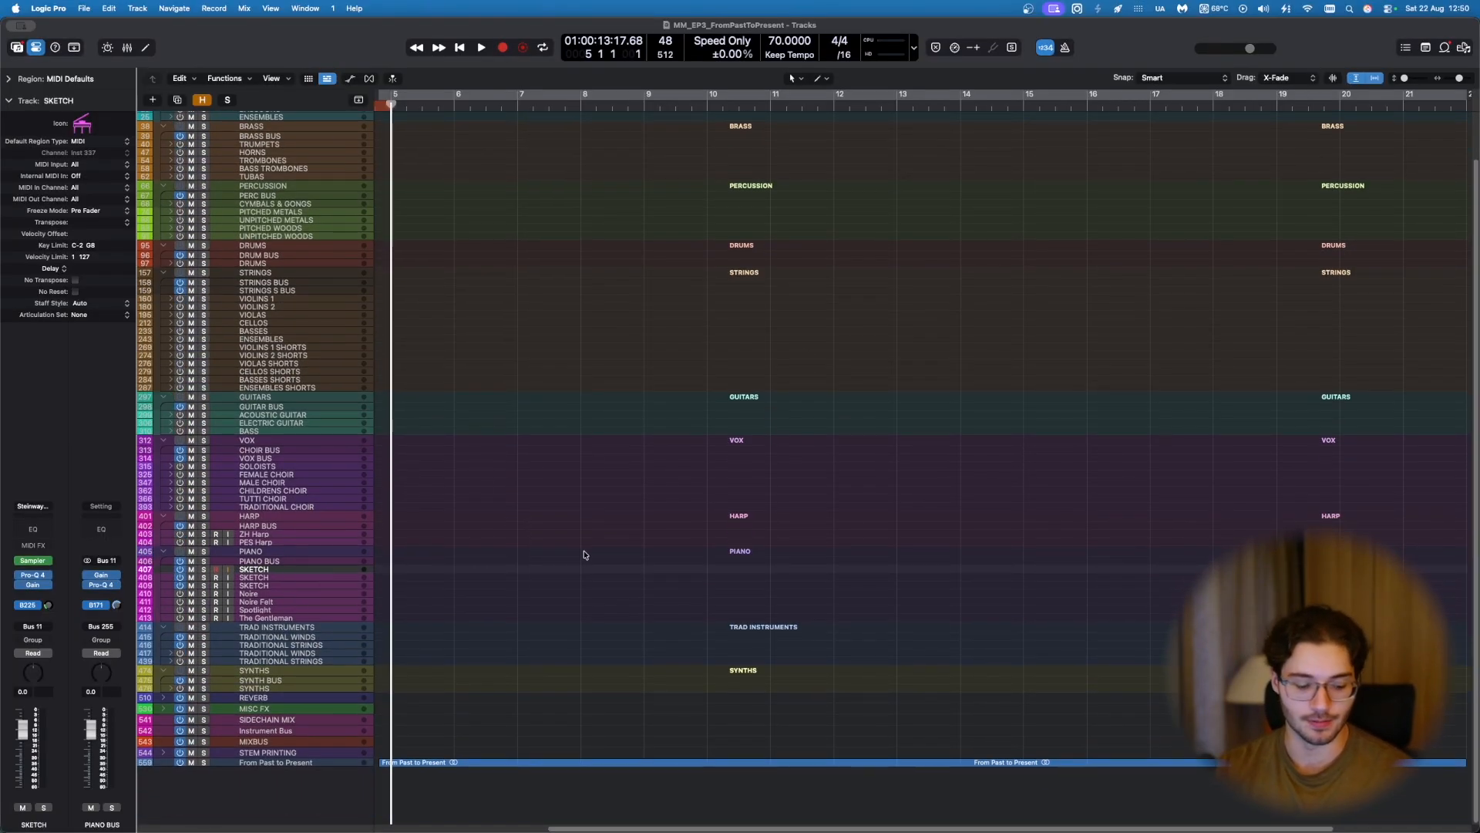
scroll(584, 555, up, 3)
scroll(583, 555, down, 3)
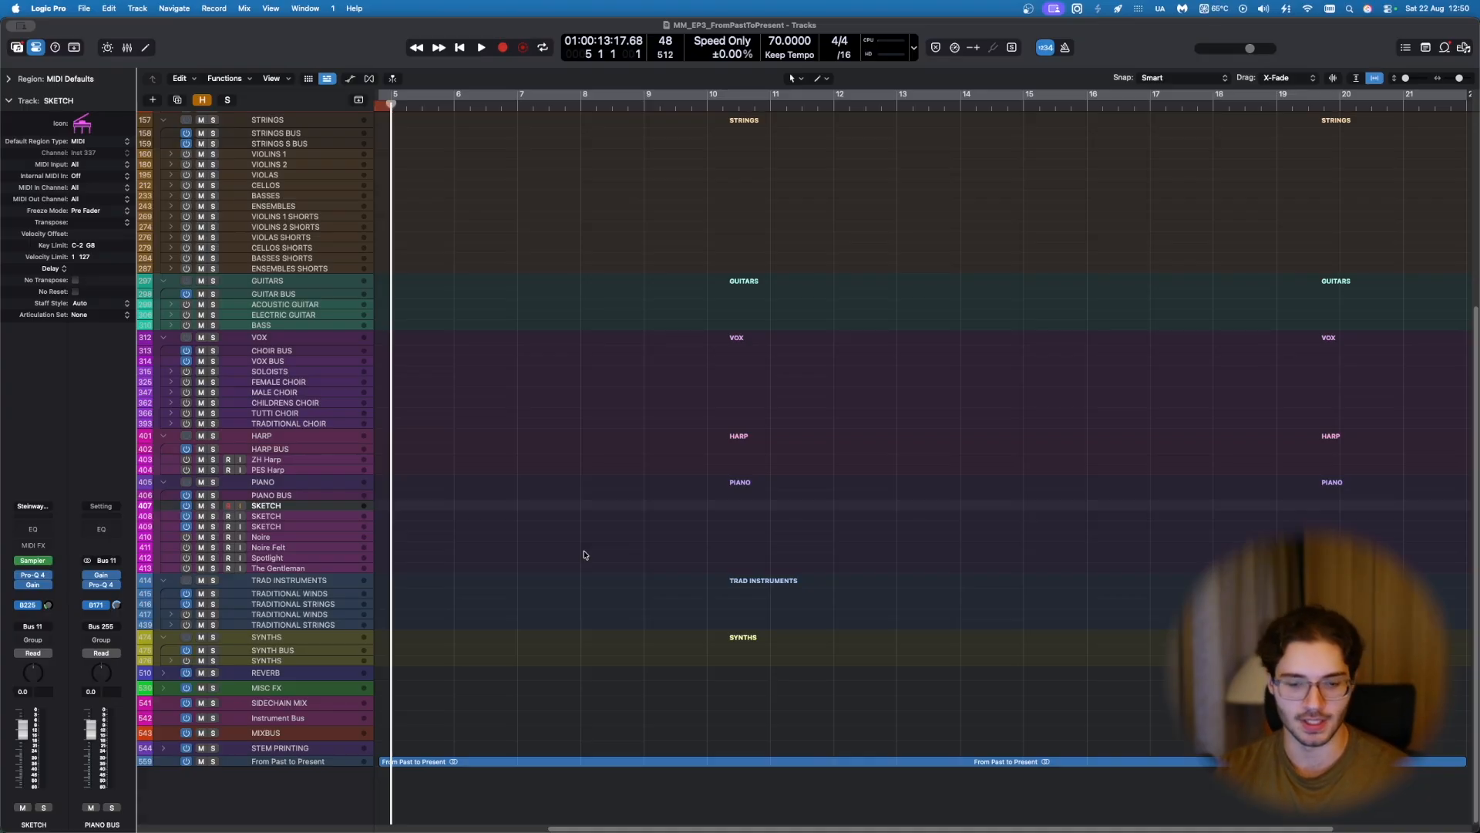
scroll(584, 555, down, 2)
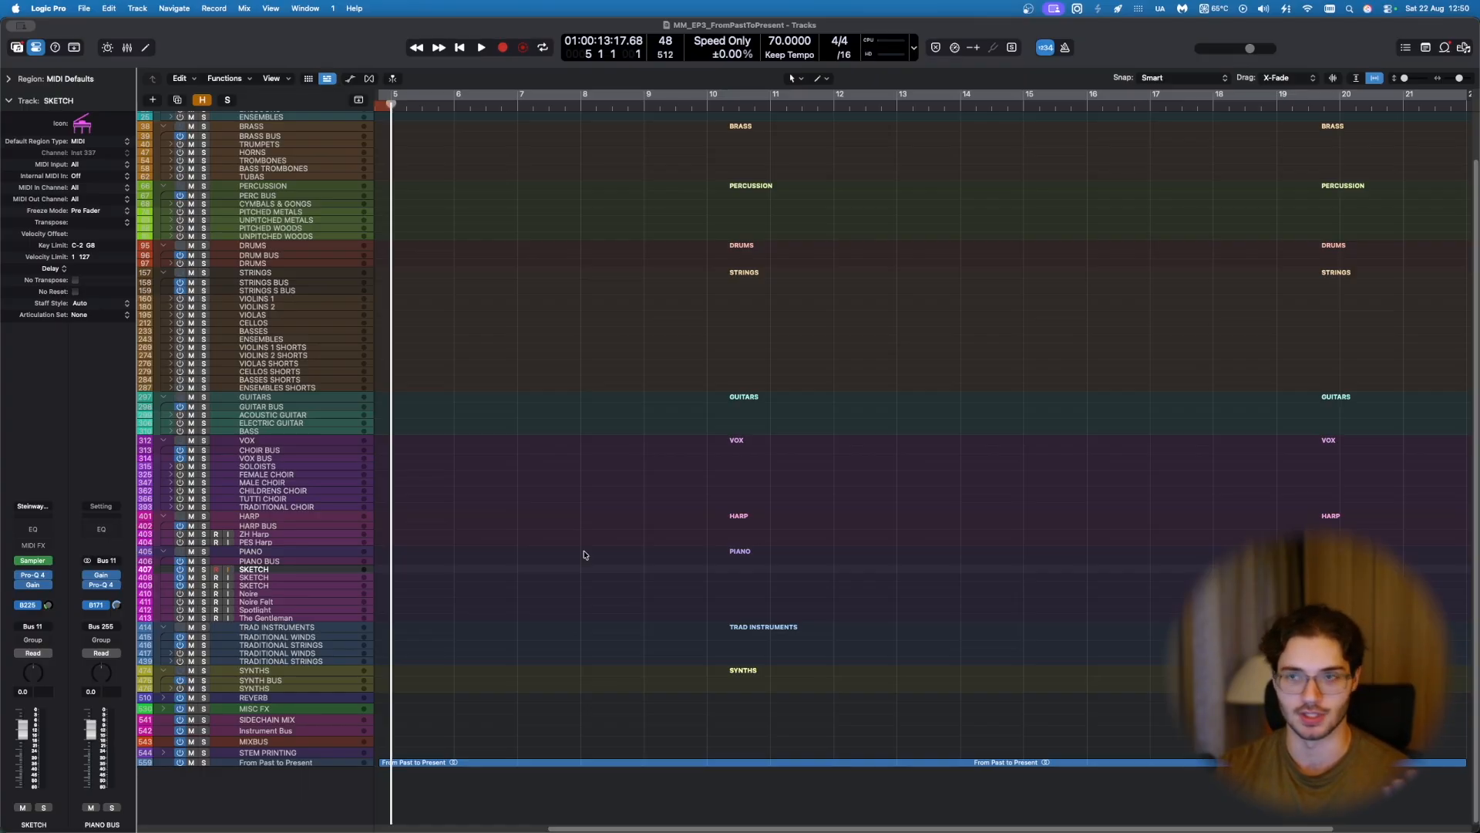
scroll(603, 564, up, 1)
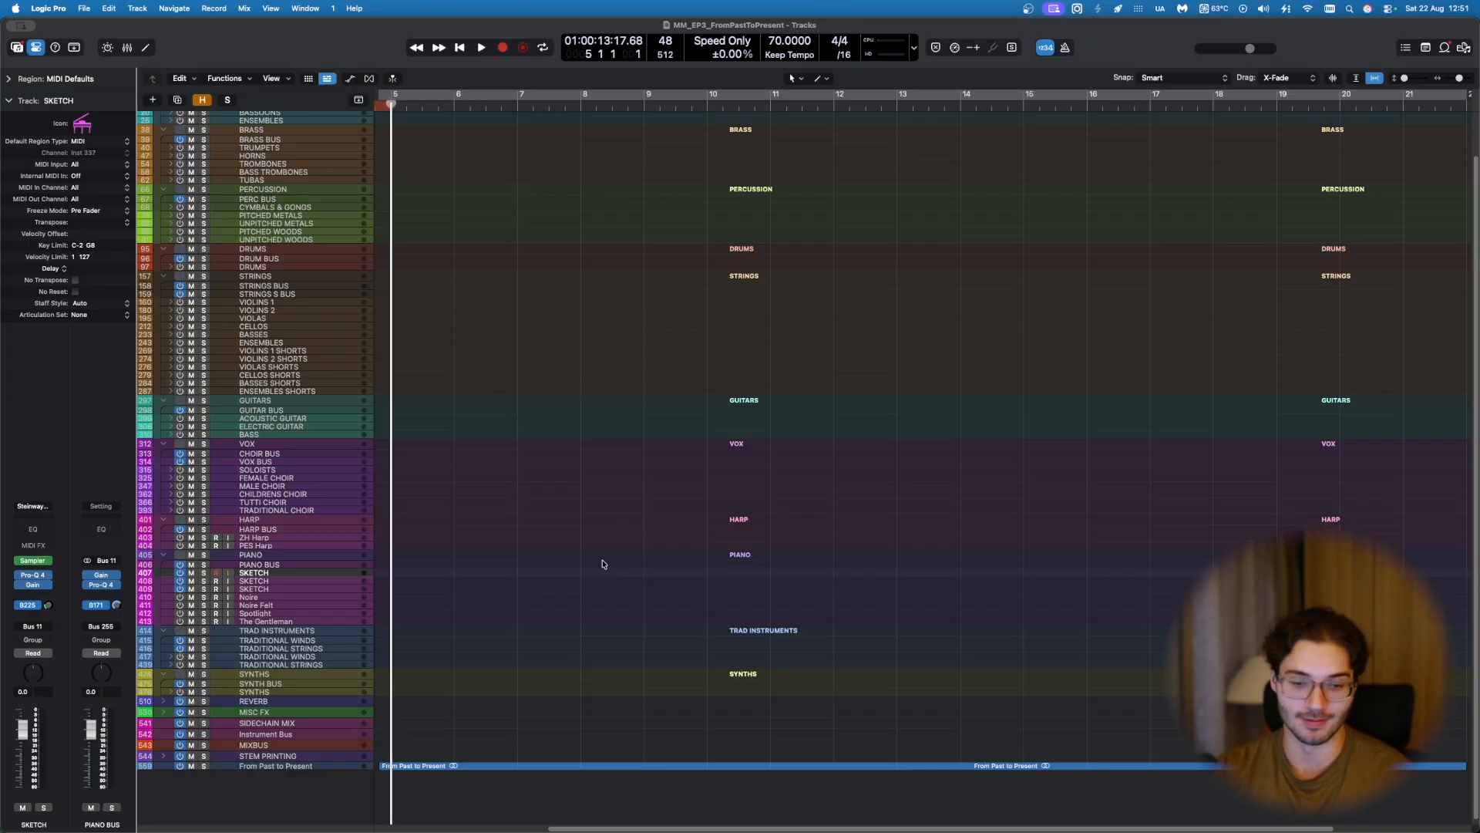
scroll(741, 502, down, 1)
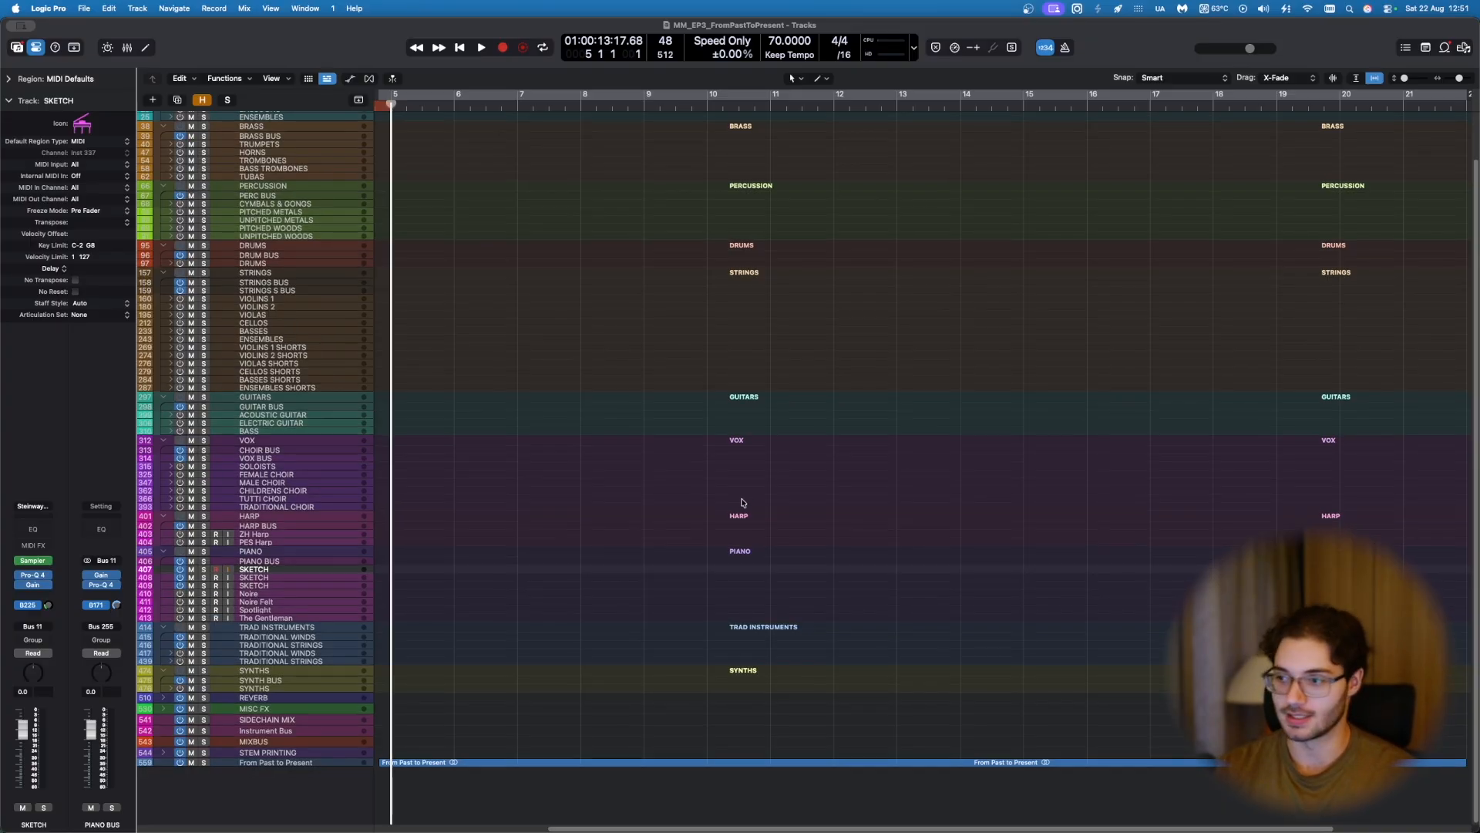
scroll(603, 482, up, 3)
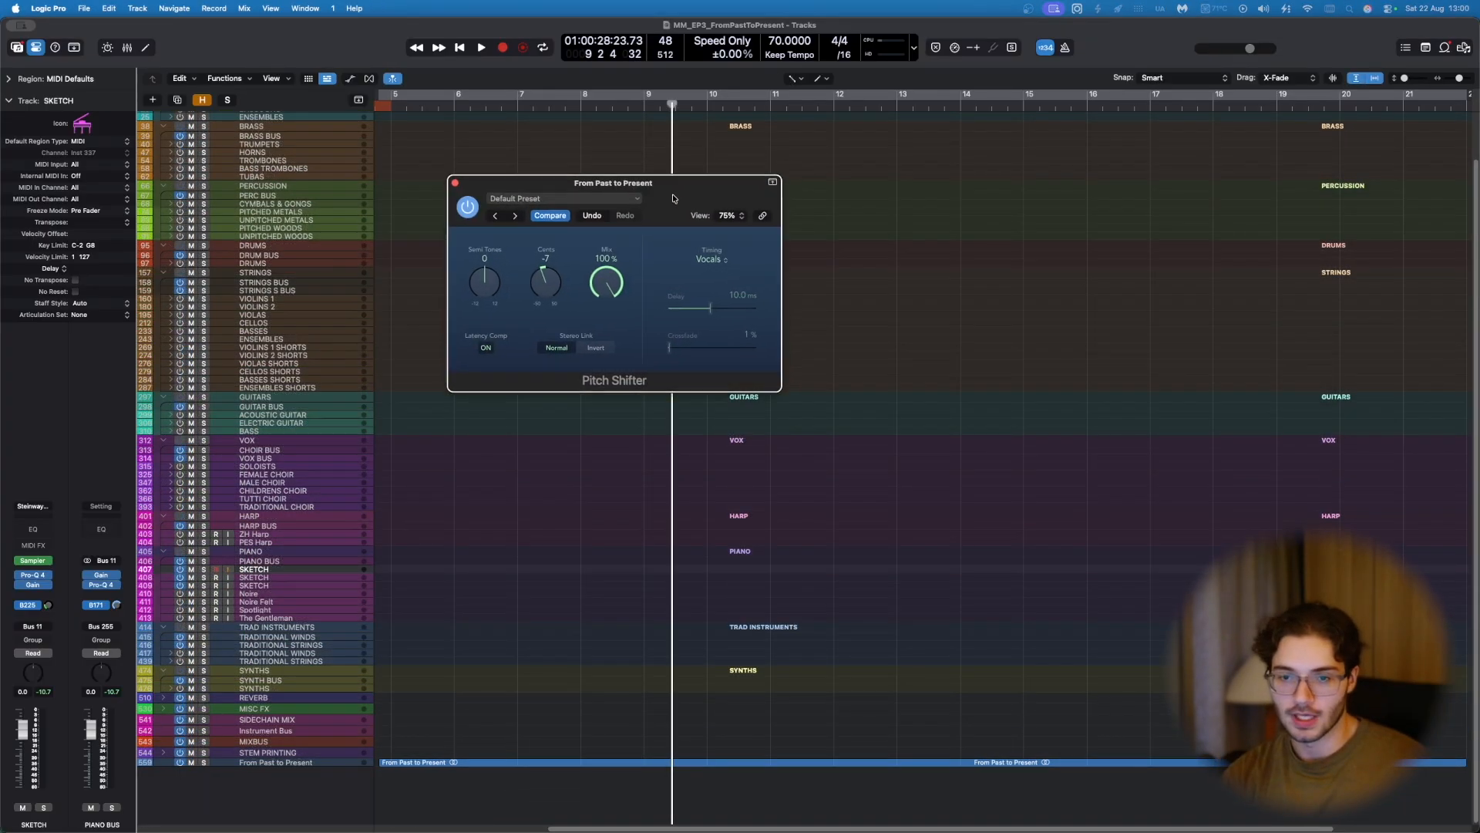
Step: Bypass the Pitch Shifter on the From Past to Present track and move its window aside
drag(678, 198, 777, 333)
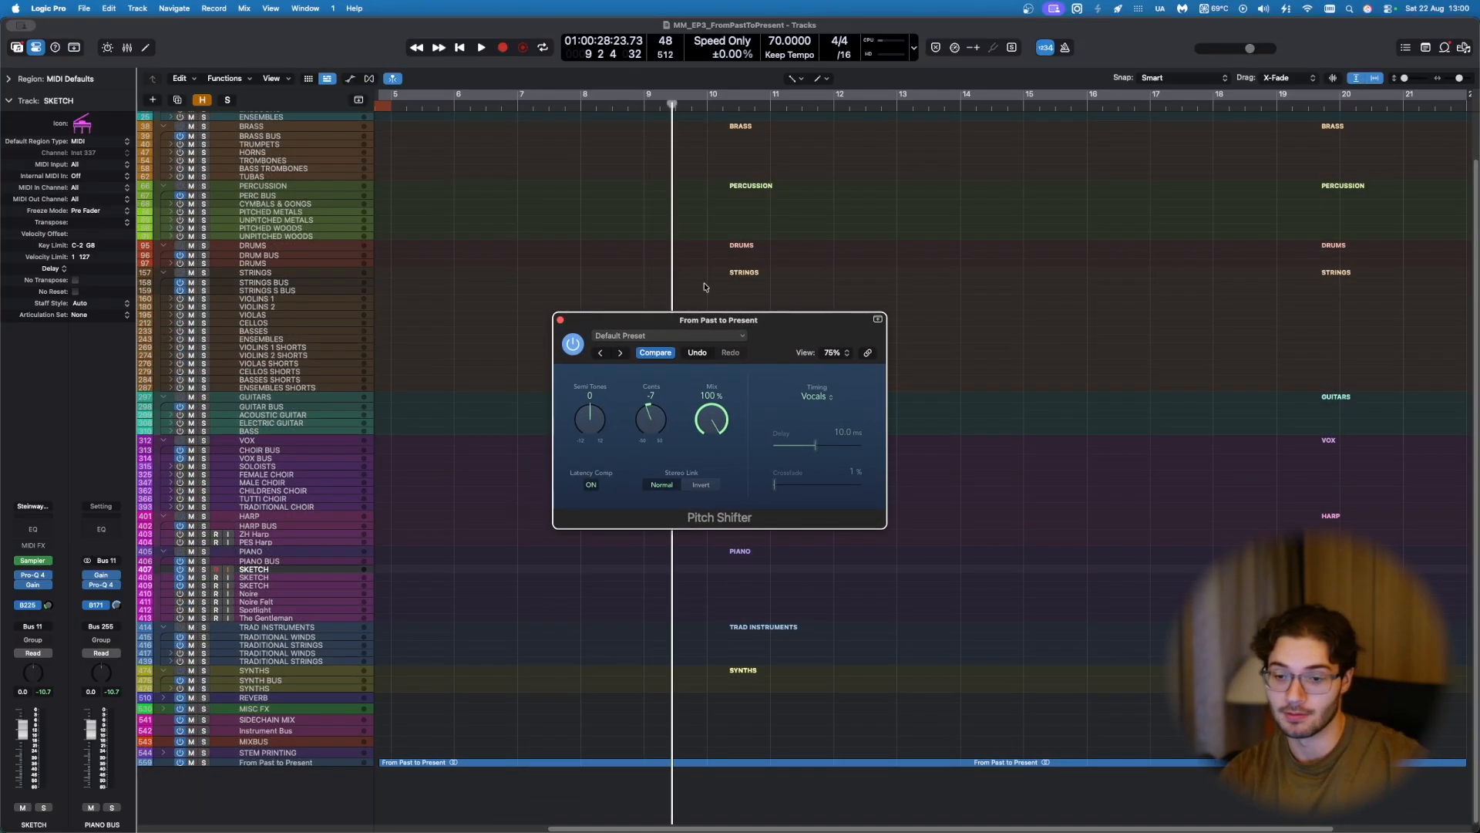
click(555, 236)
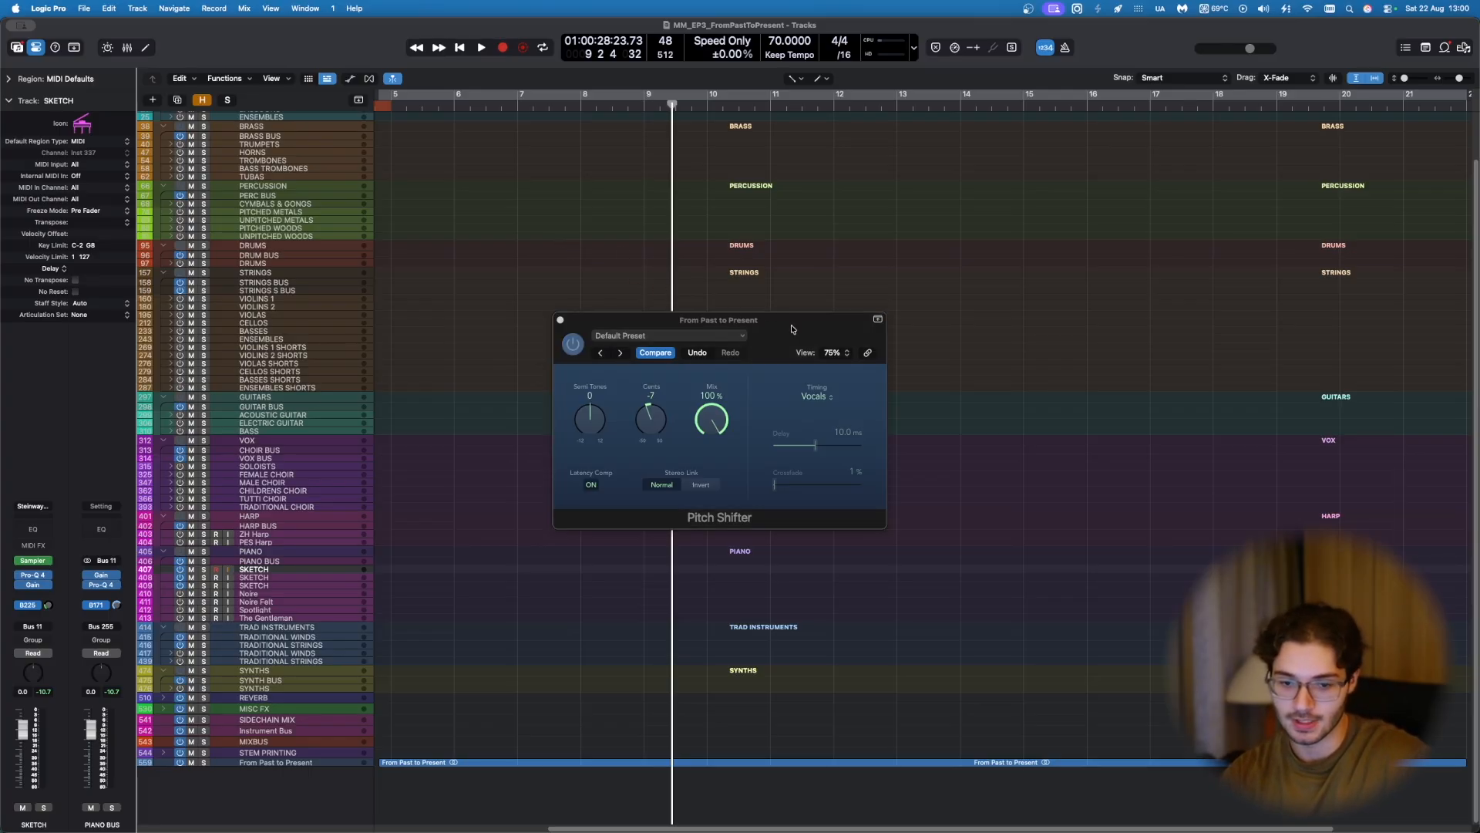
drag(792, 330, 895, 309)
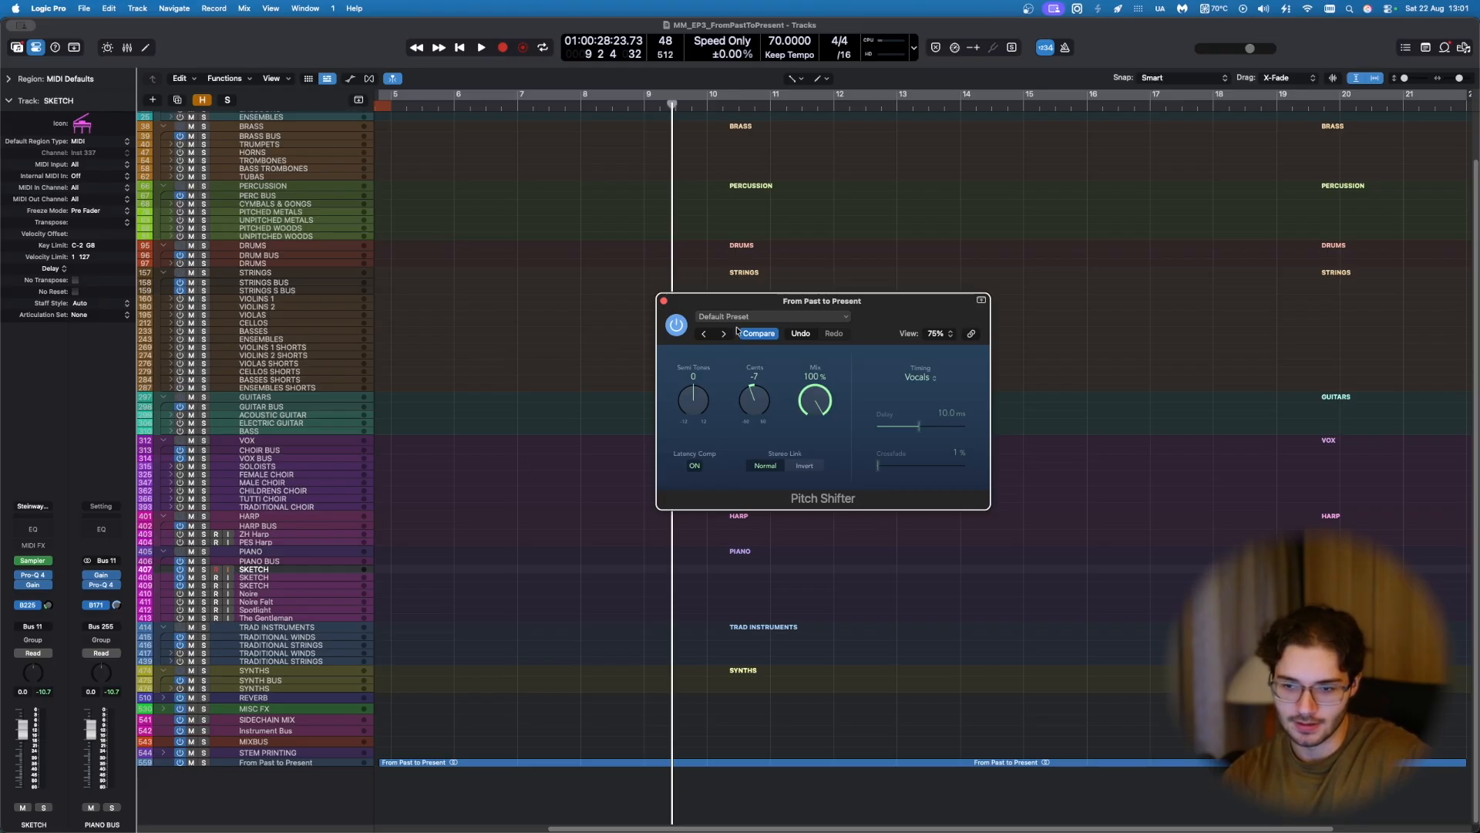
click(584, 347)
drag(863, 309, 884, 308)
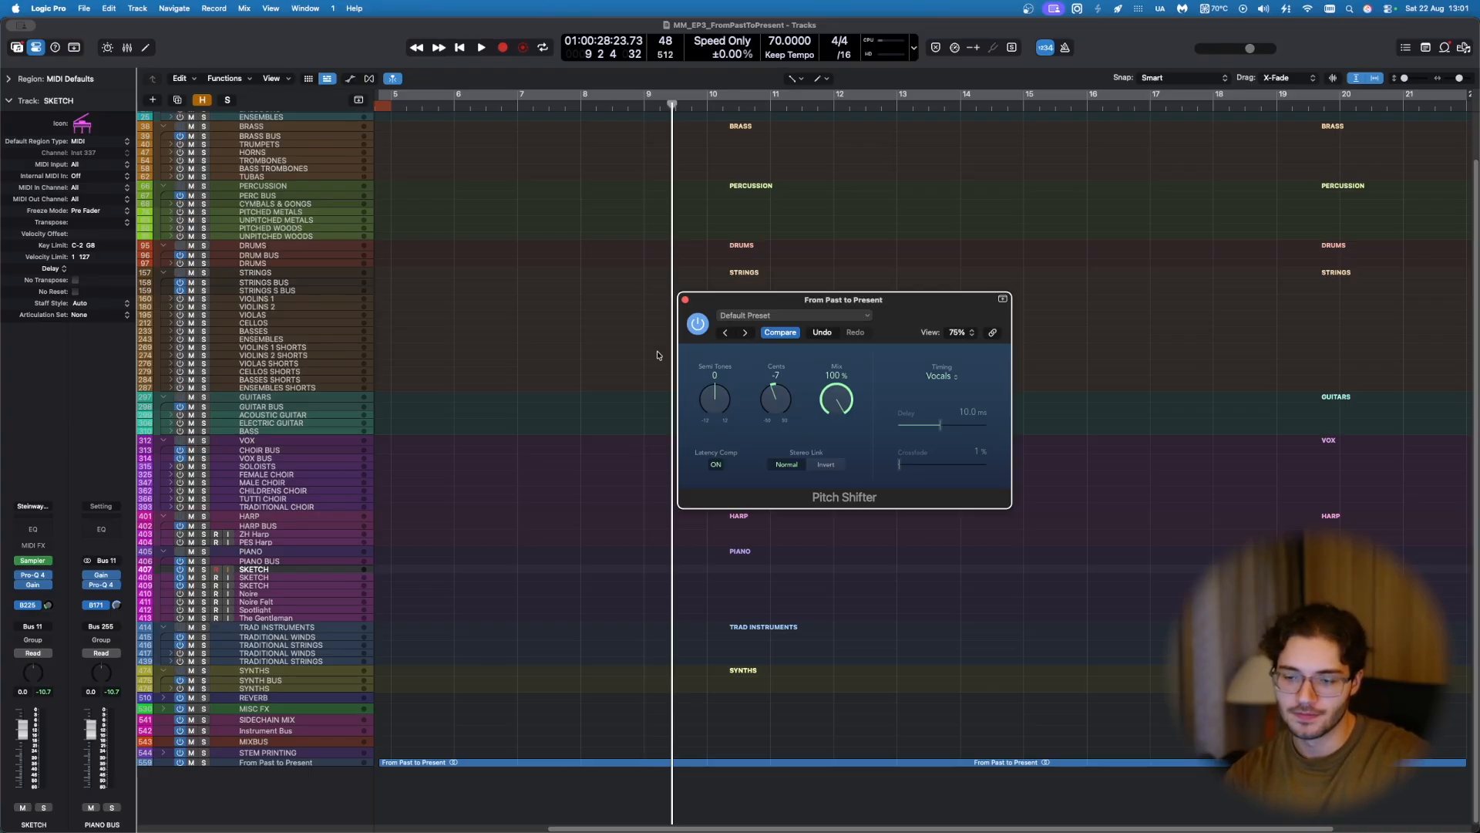
mouse_move(858, 313)
mouse_down()
mouse_move(836, 338)
mouse_move(862, 327)
mouse_up()
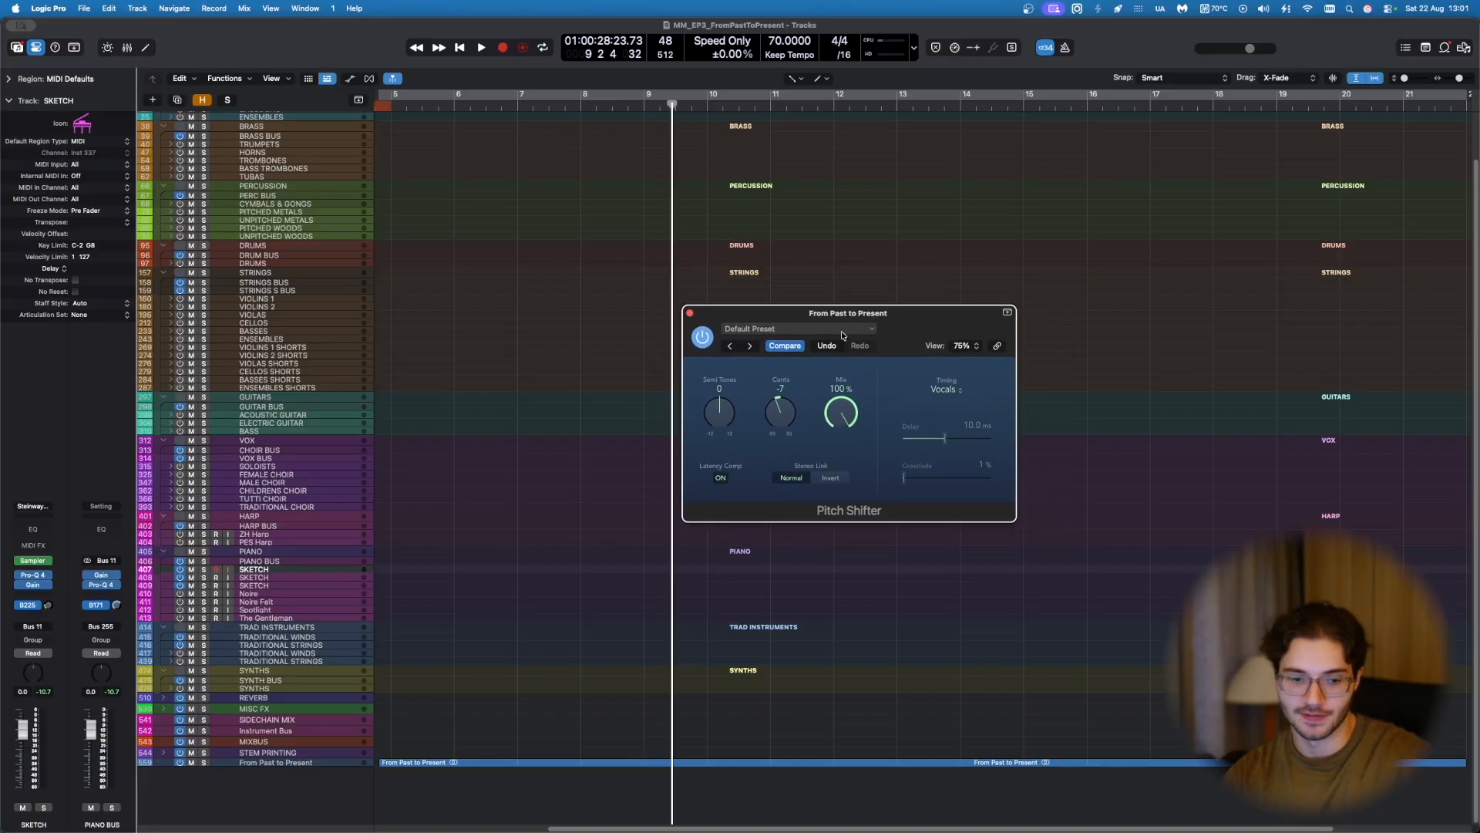
click(703, 338)
drag(838, 316, 947, 307)
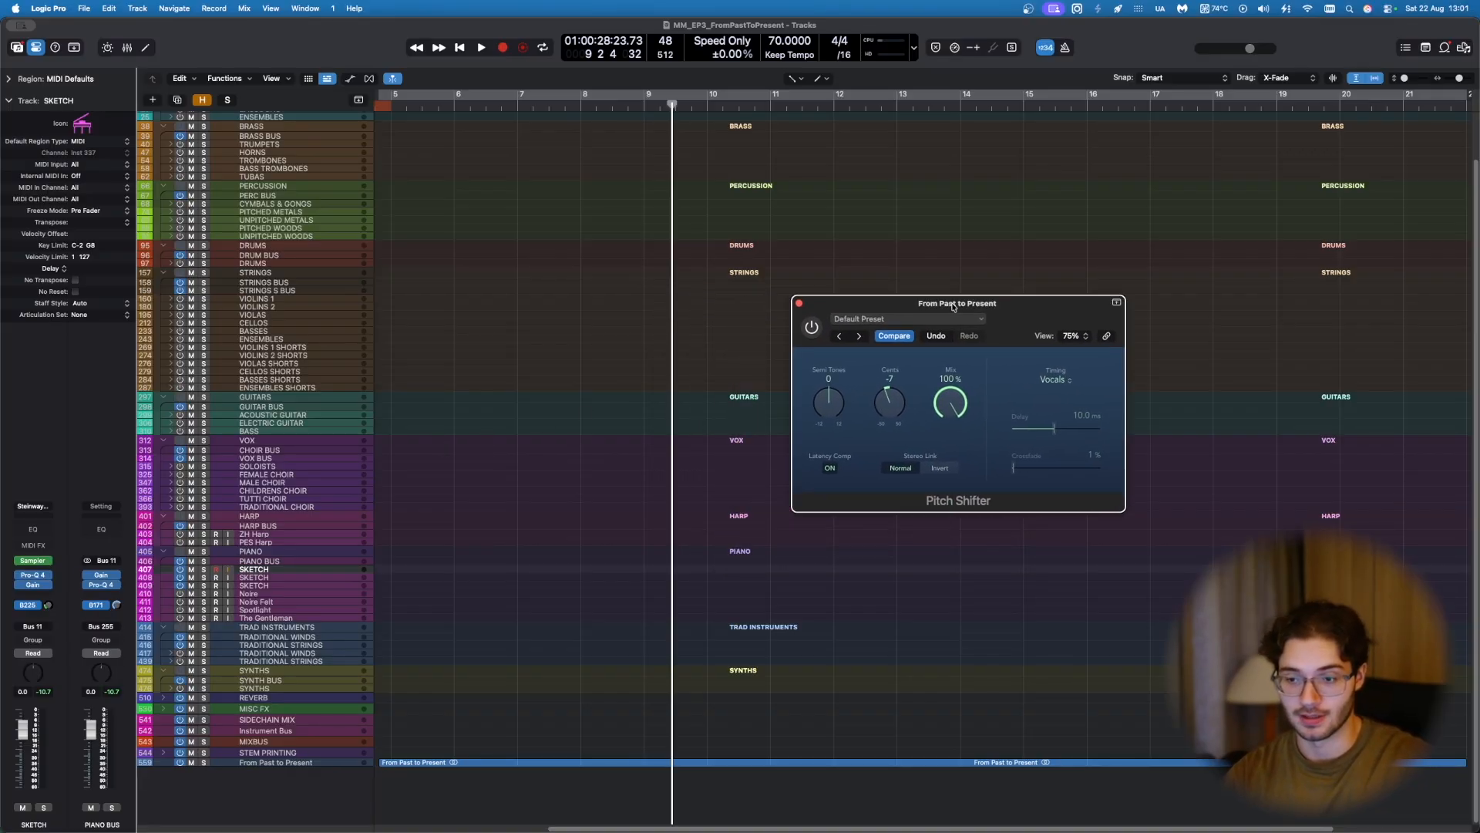
Step: Play the reference from bar 5 with the Pitch Shifter bypassed and stop in bar 8
click(394, 107)
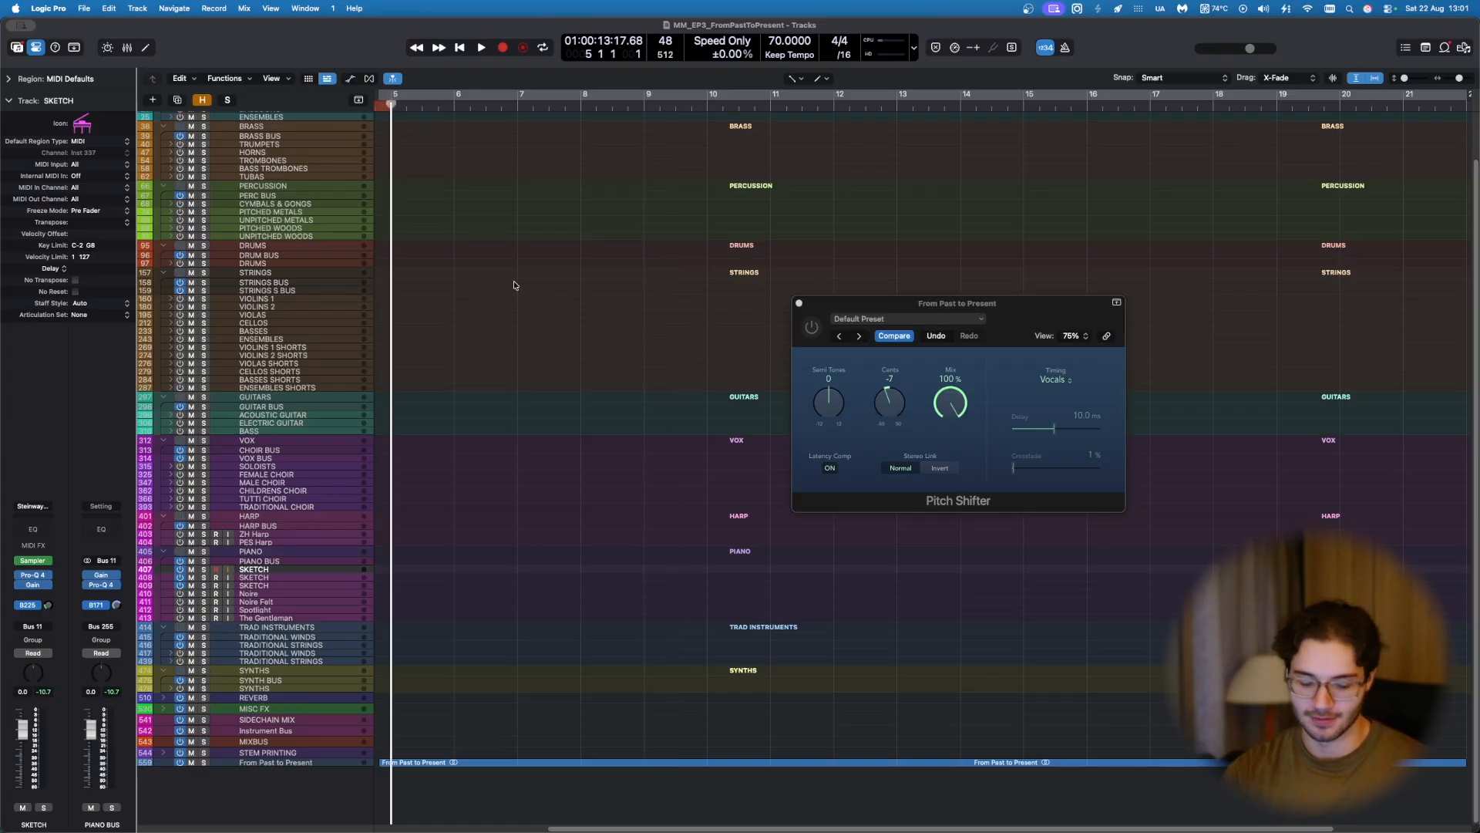
key(space)
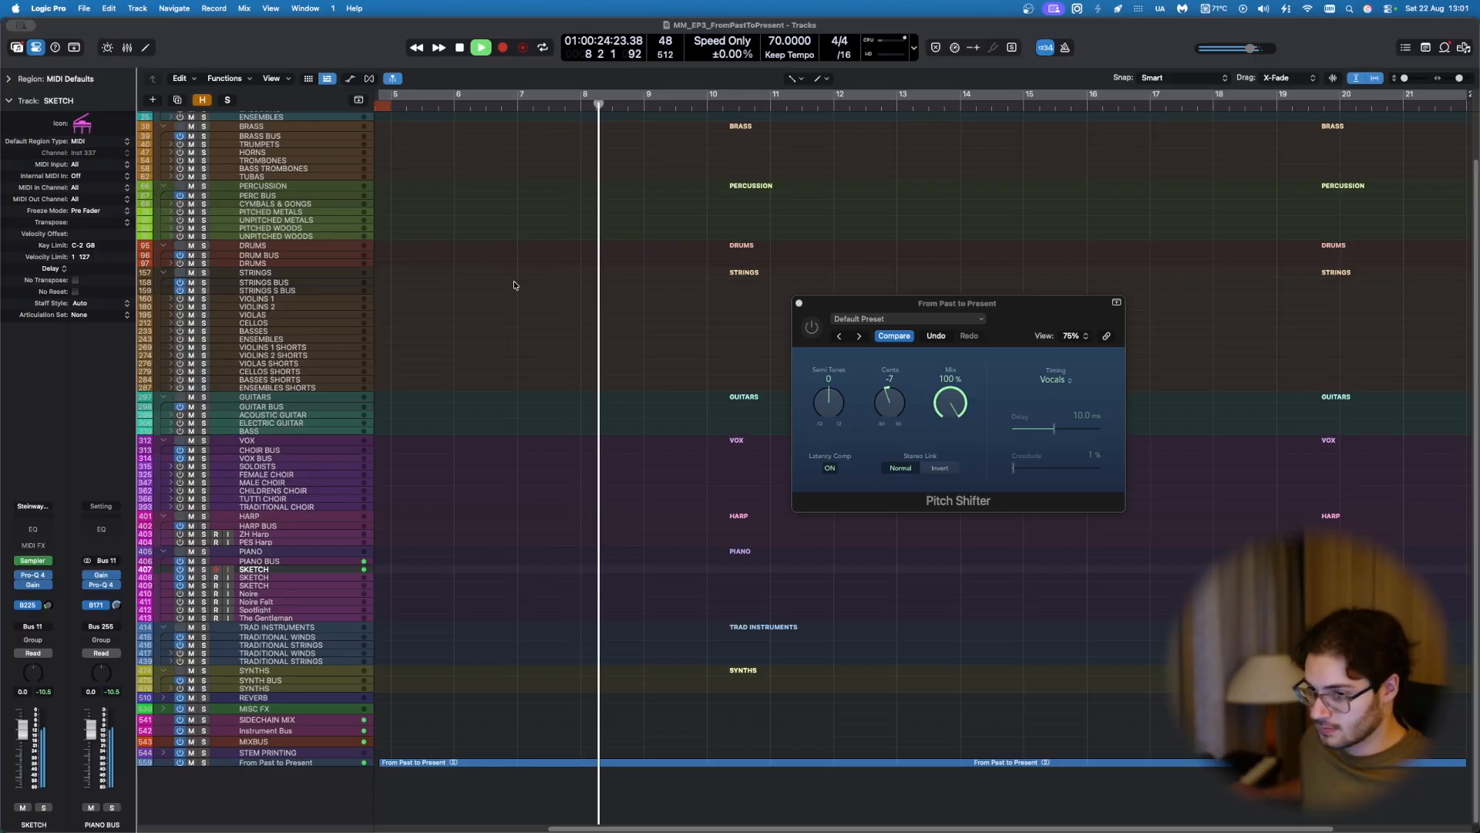
key(space)
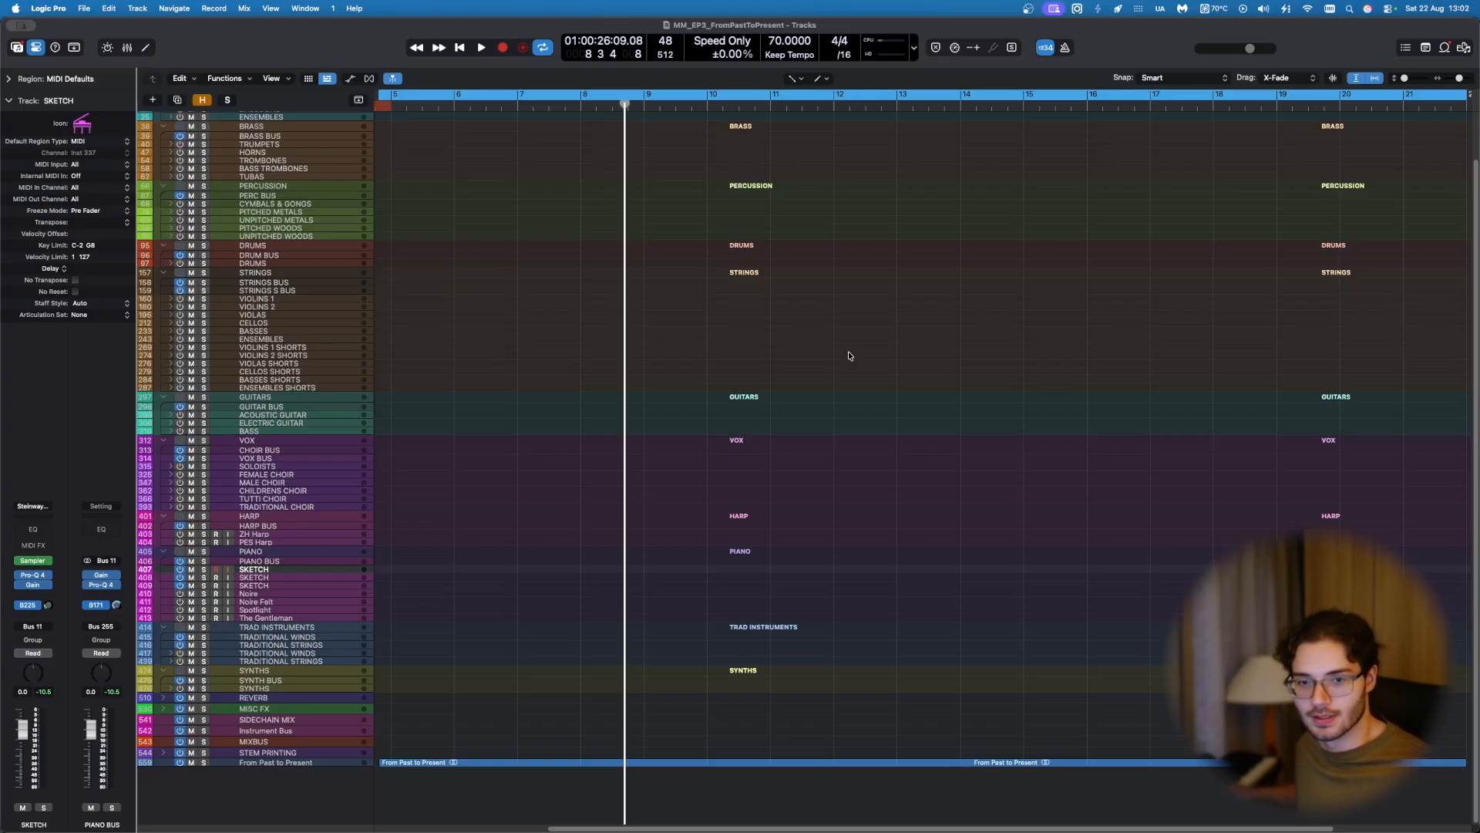
Step: Turn cycle mode off and play the reference again, stopping at the end of bar 8
key(space)
key(c)
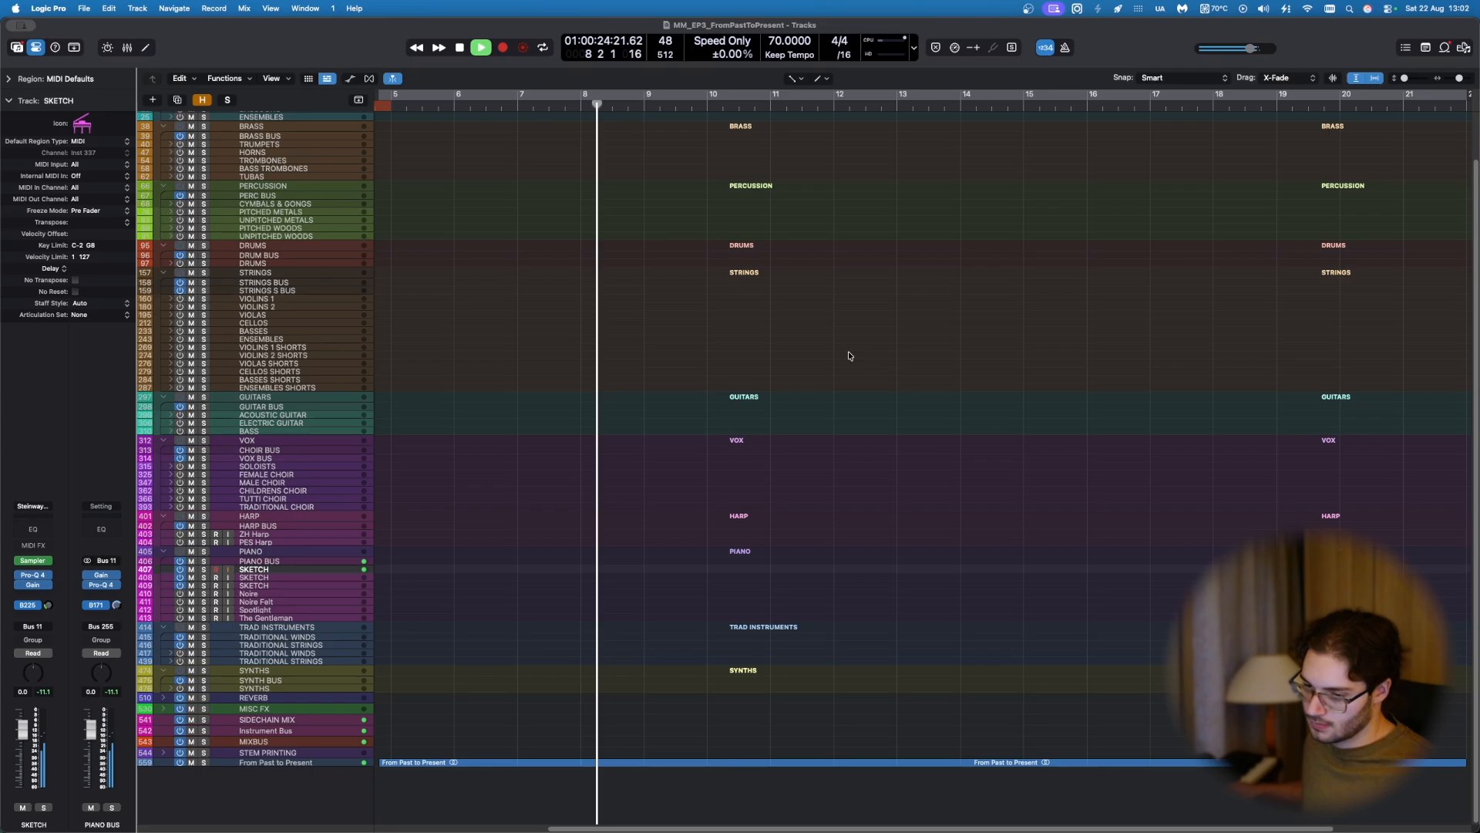
key(space)
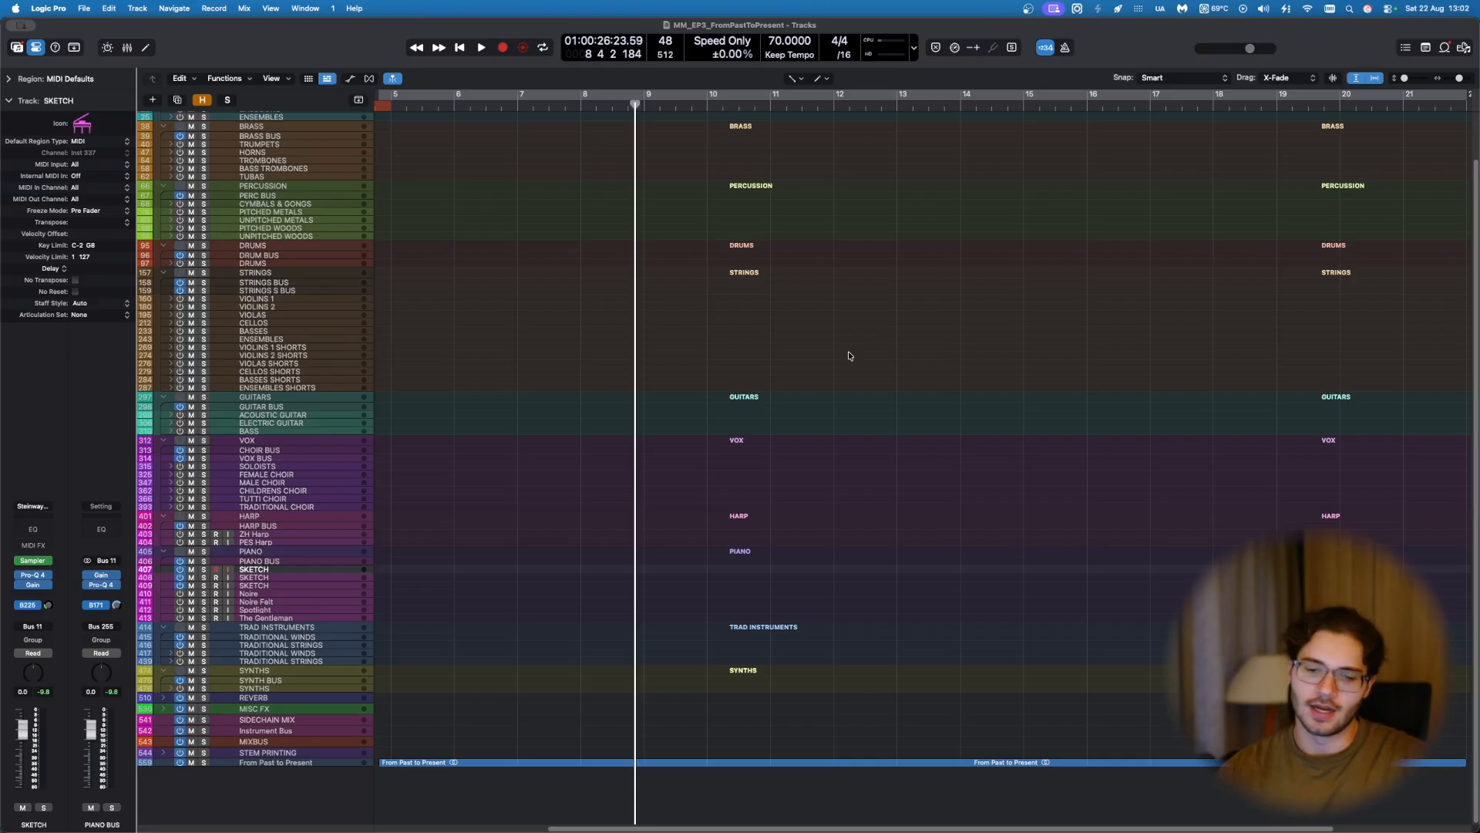
Step: Open the Pitch Shifter on the From Past to Present track, review its cents, mix and timing settings, and close it
click(314, 762)
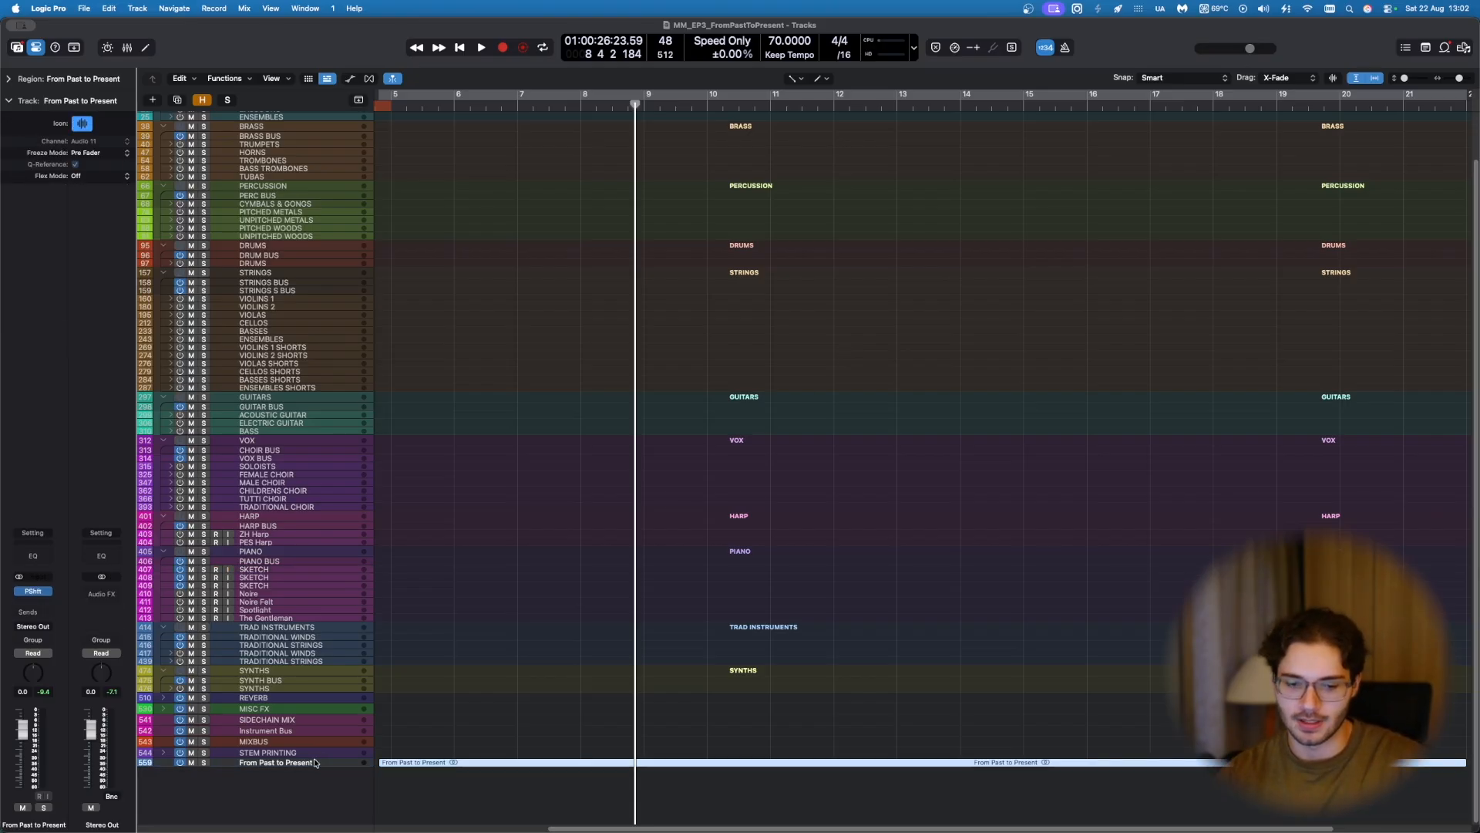
click(31, 592)
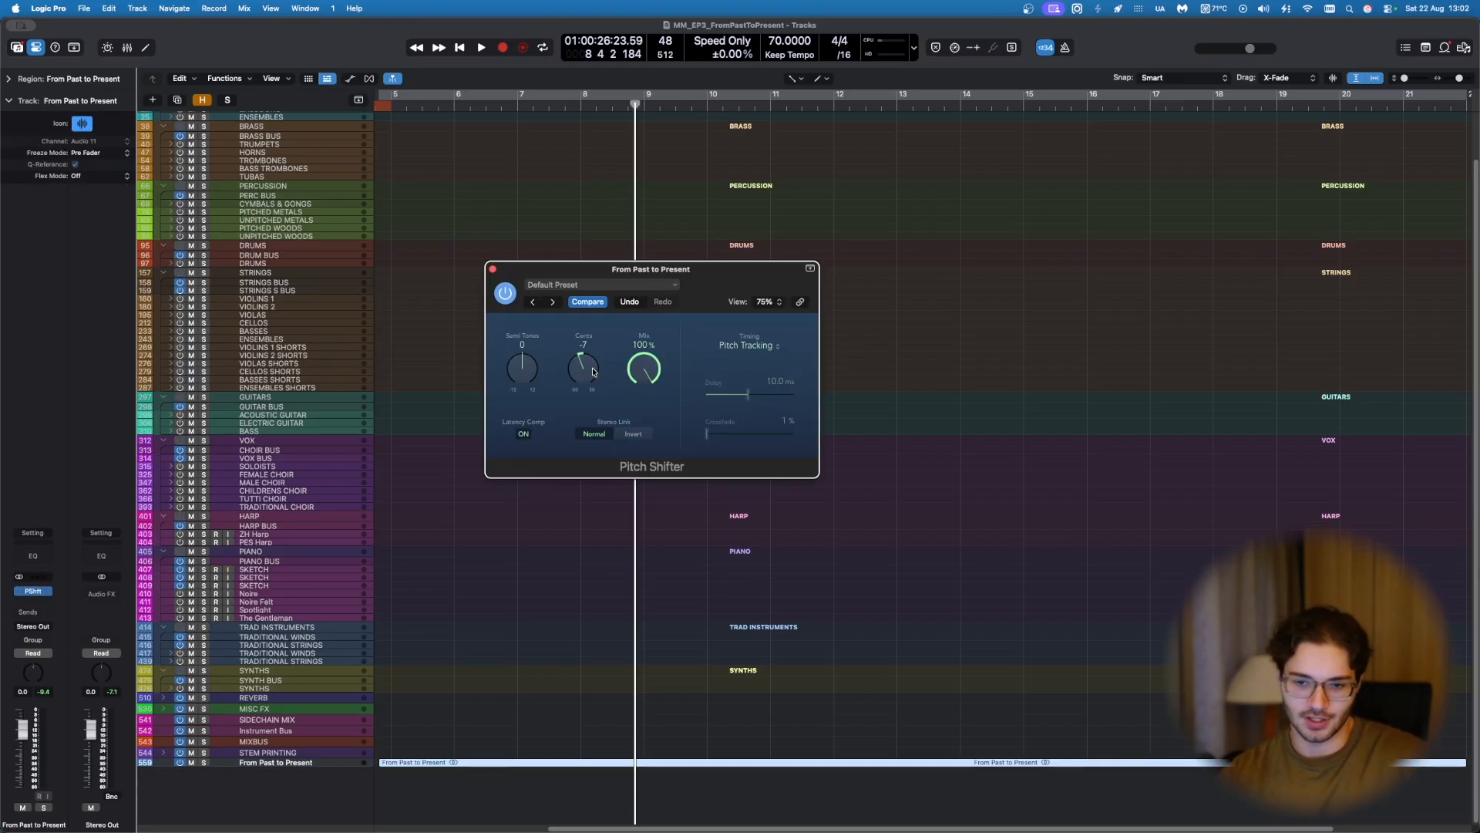
drag(707, 286, 769, 263)
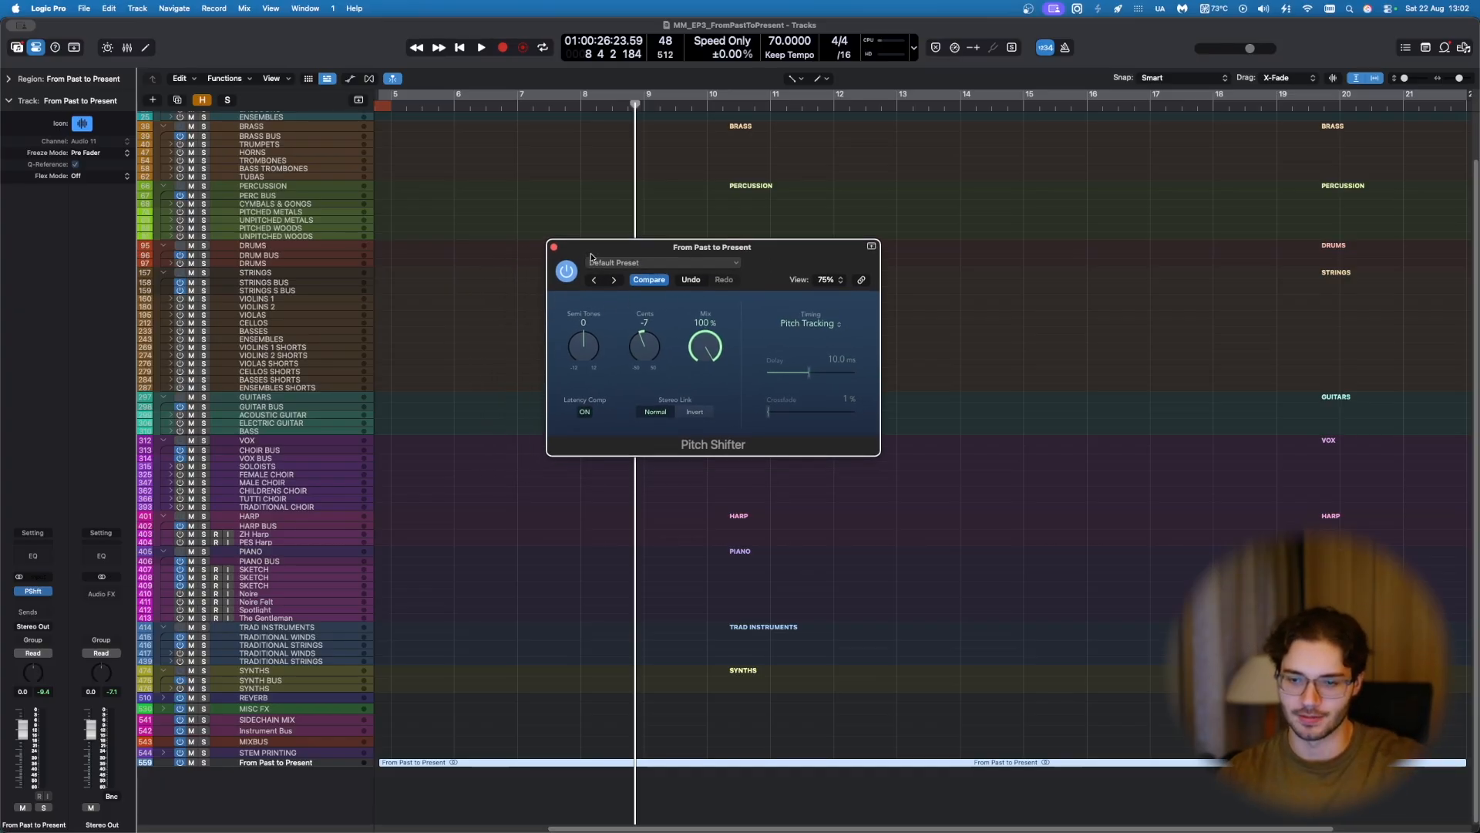
click(554, 248)
Step: Select the first SKETCH track and place the playhead at bar 5
click(283, 569)
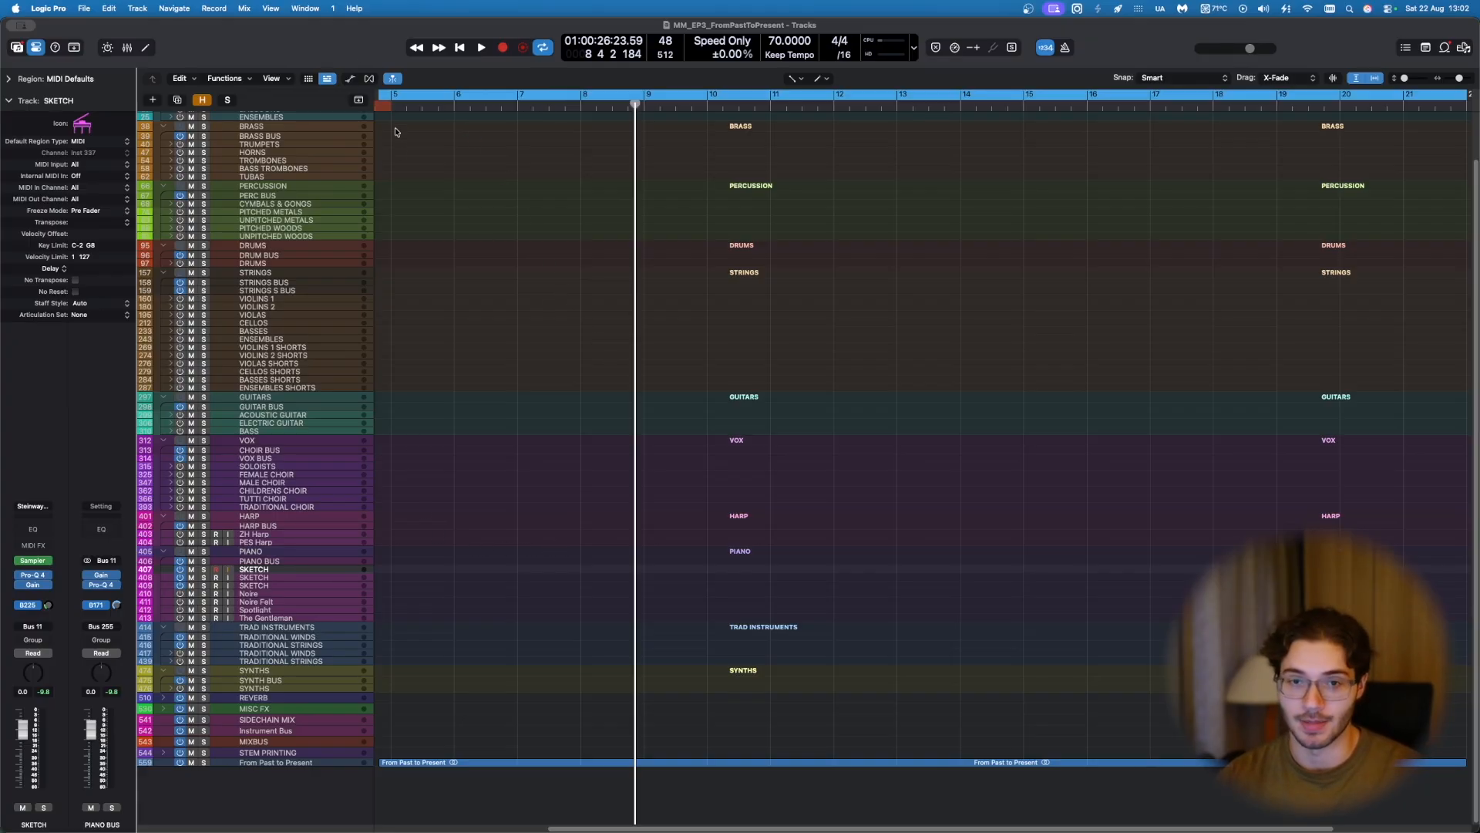
click(391, 108)
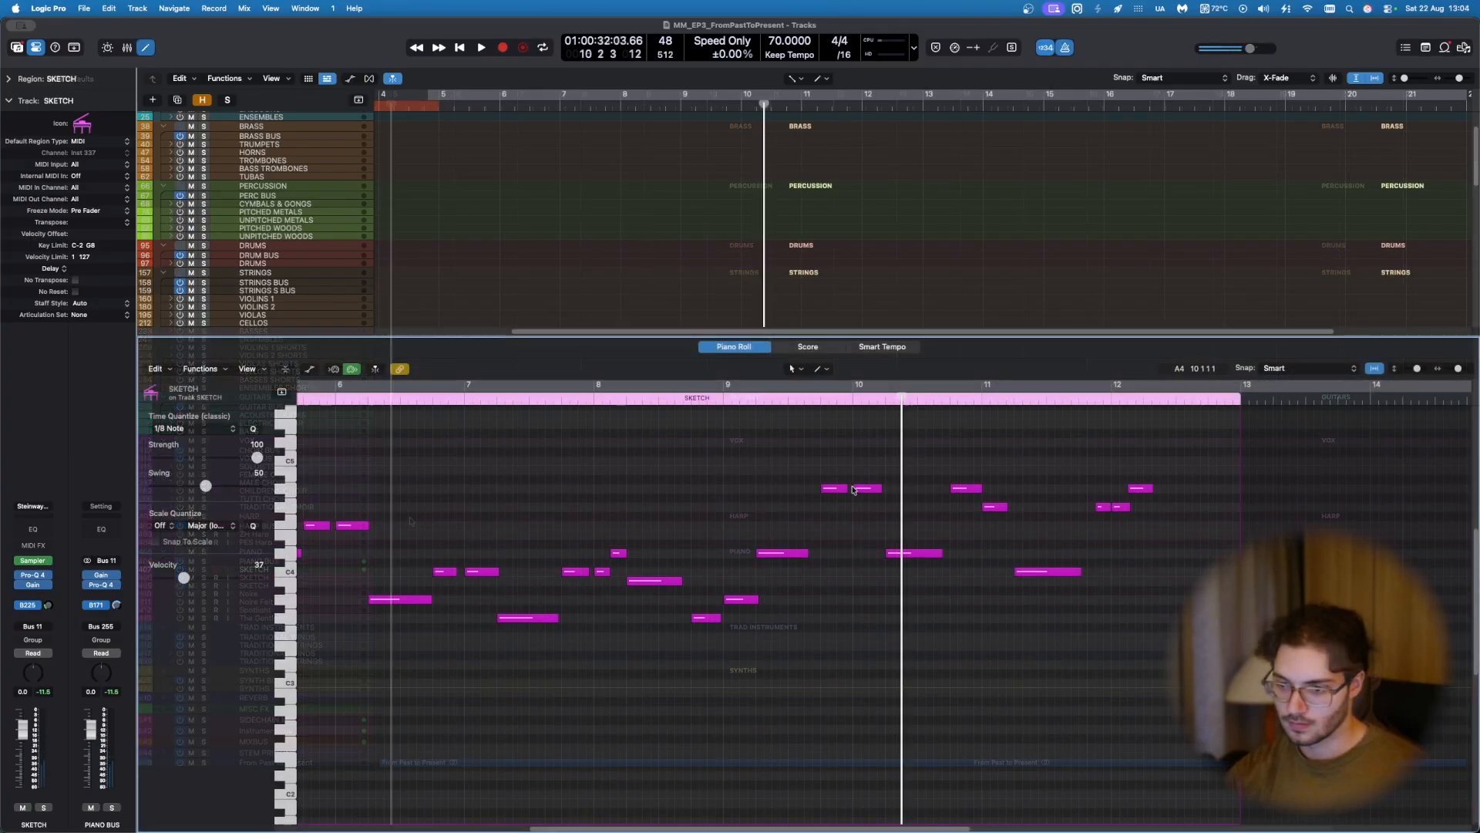
Step: Raise the long D4 note in bar 10 of the SKETCH region to F4 in the Piano Roll
click(871, 488)
scroll(872, 493, left, 5)
drag(1096, 490, 1137, 532)
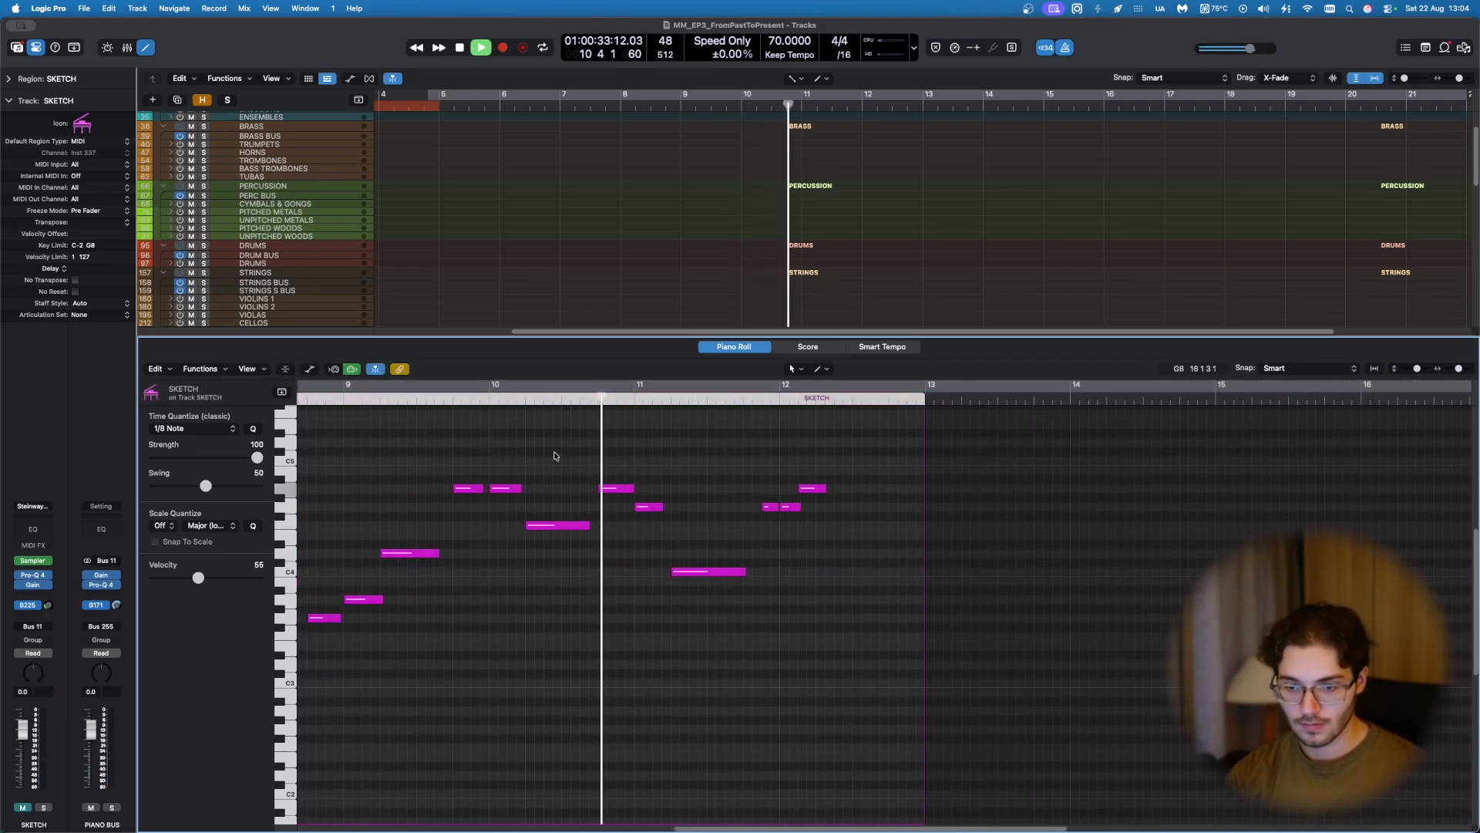
Step: Check the G4 and long C4 notes in bar 11, and play the melody through to the end of bar 12
key(space)
click(643, 507)
click(696, 572)
click(738, 529)
key(space)
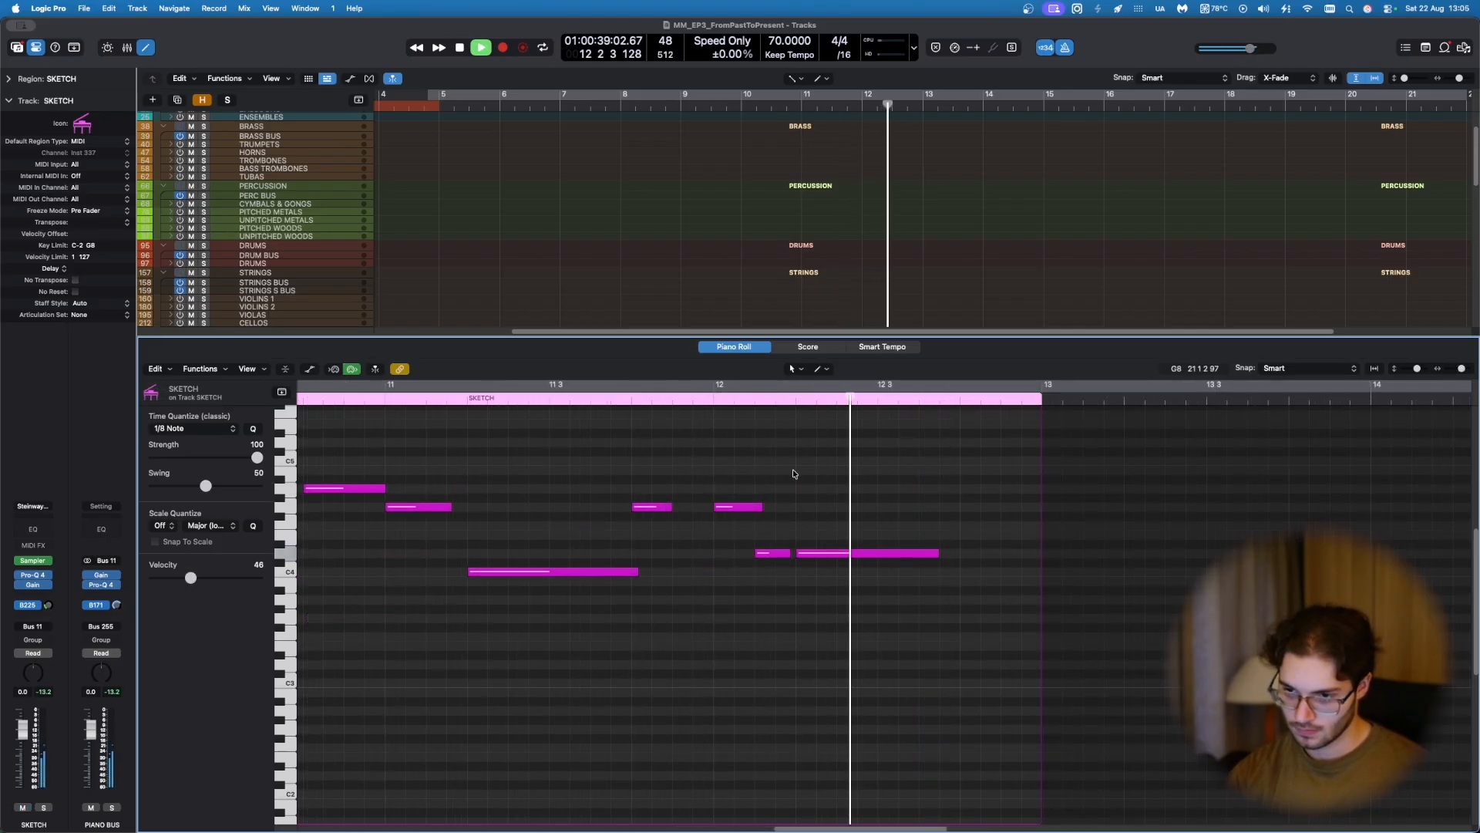
scroll(793, 473, down, 5)
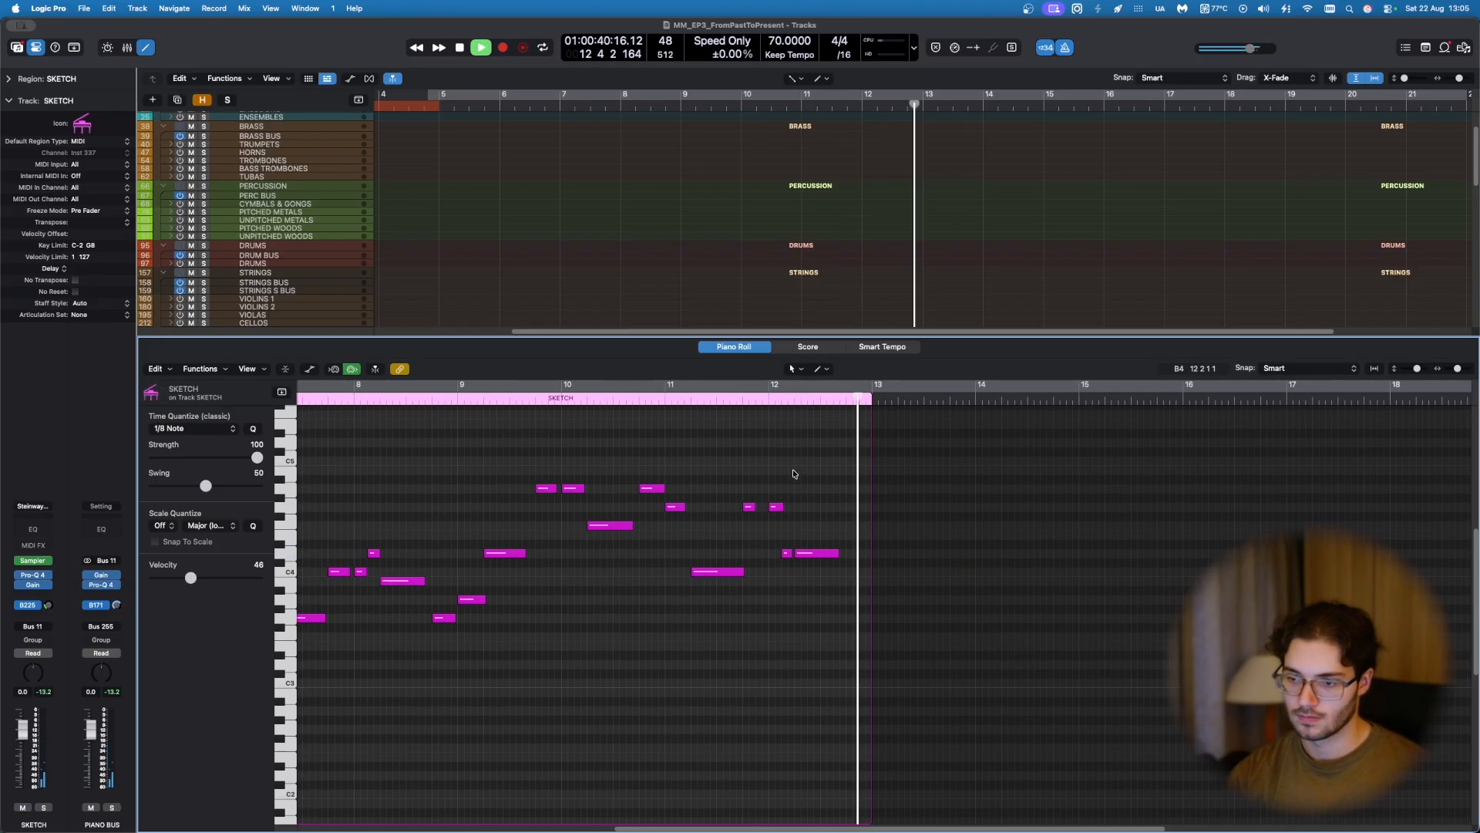
key(space)
Step: Lengthen the final D4 note in bar 12 so it reaches the end of the region at bar 13
drag(837, 554, 870, 558)
click(839, 604)
scroll(839, 606, up, 1)
Step: Return to the full track view, reopen the SKETCH region for note editing, and play it from its start at bar 4
key(p)
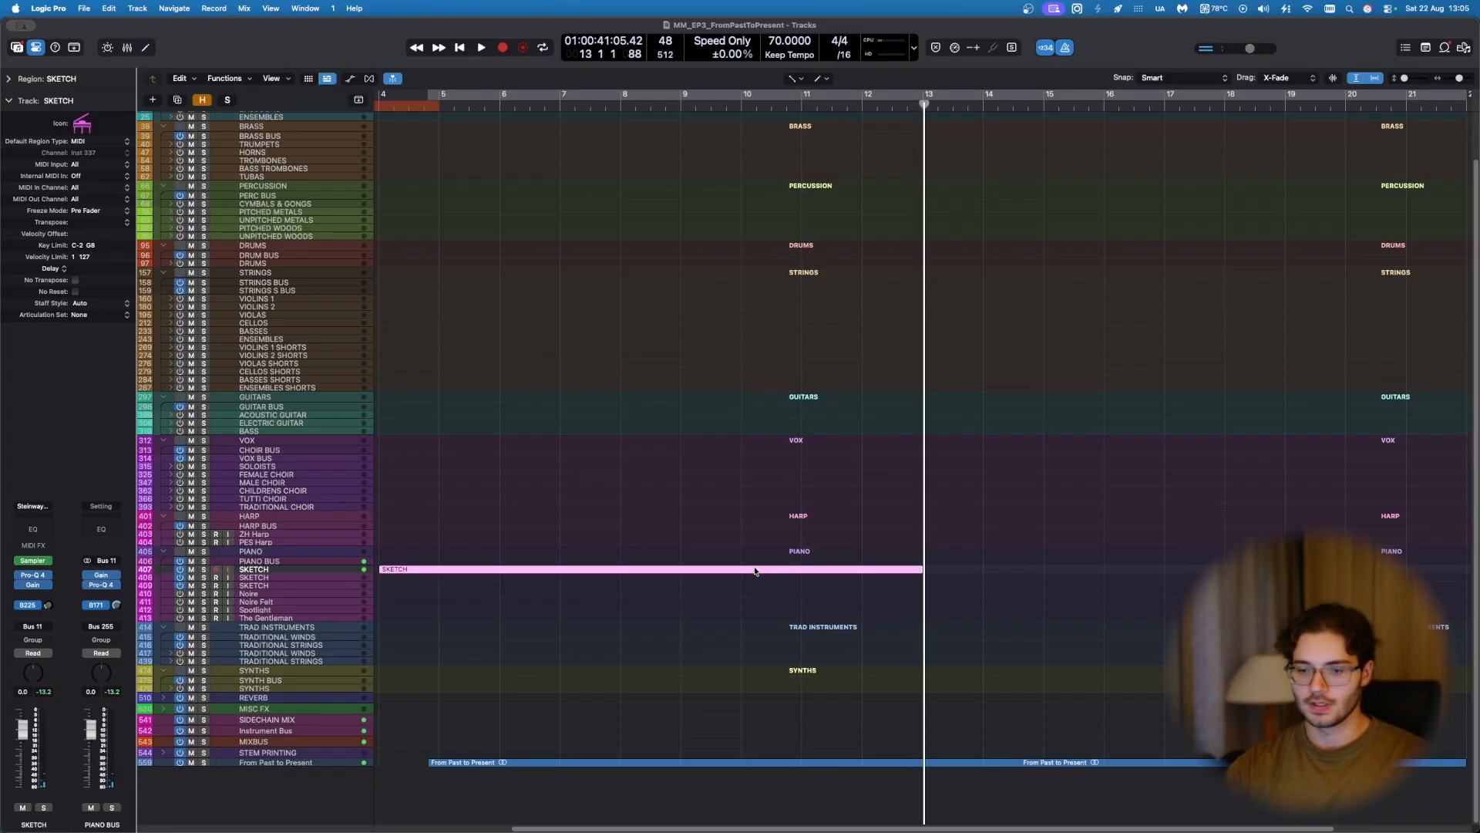
scroll(454, 549, down, 3)
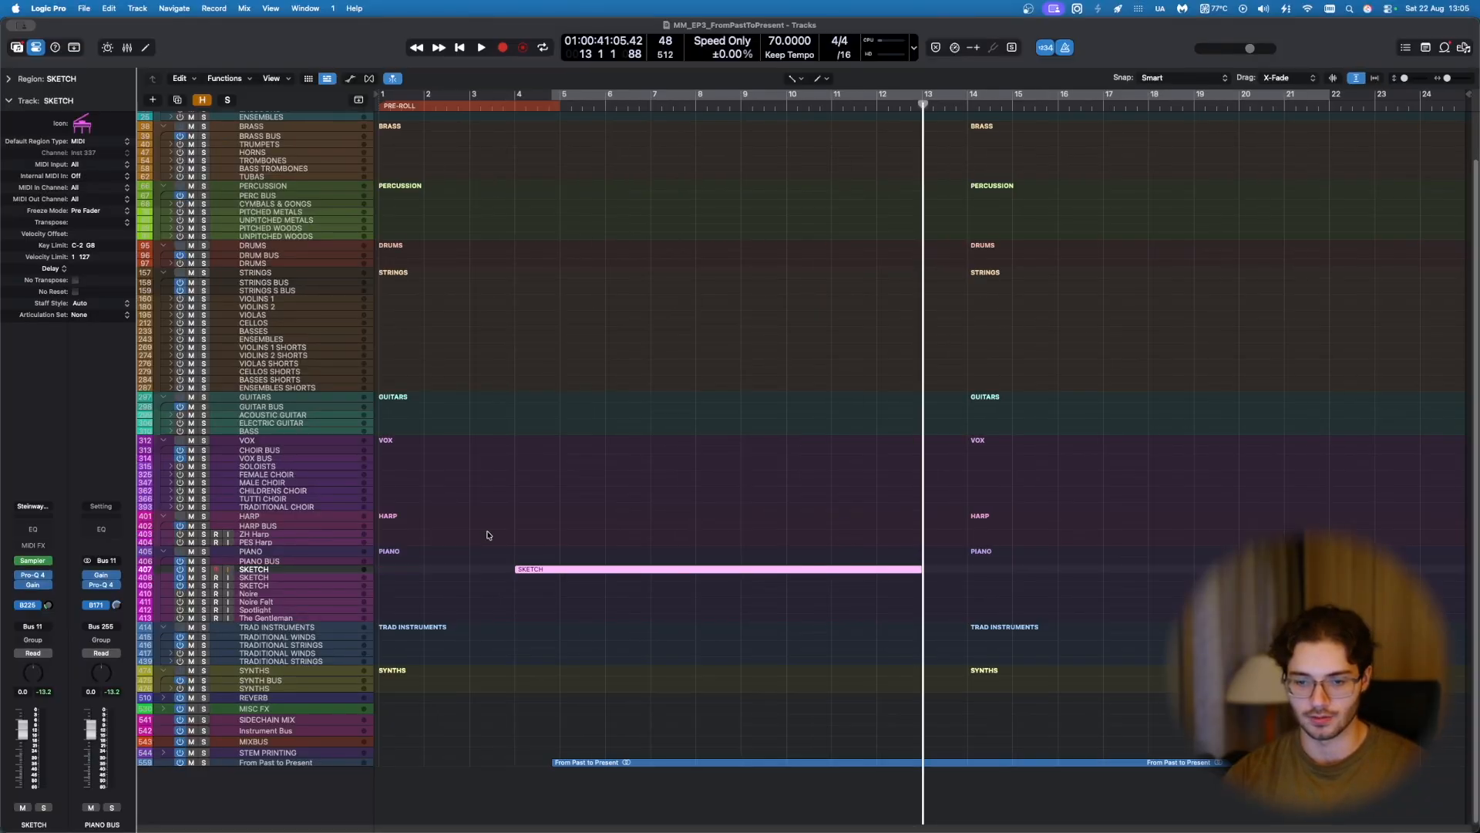
double_click(532, 569)
key(shift+space)
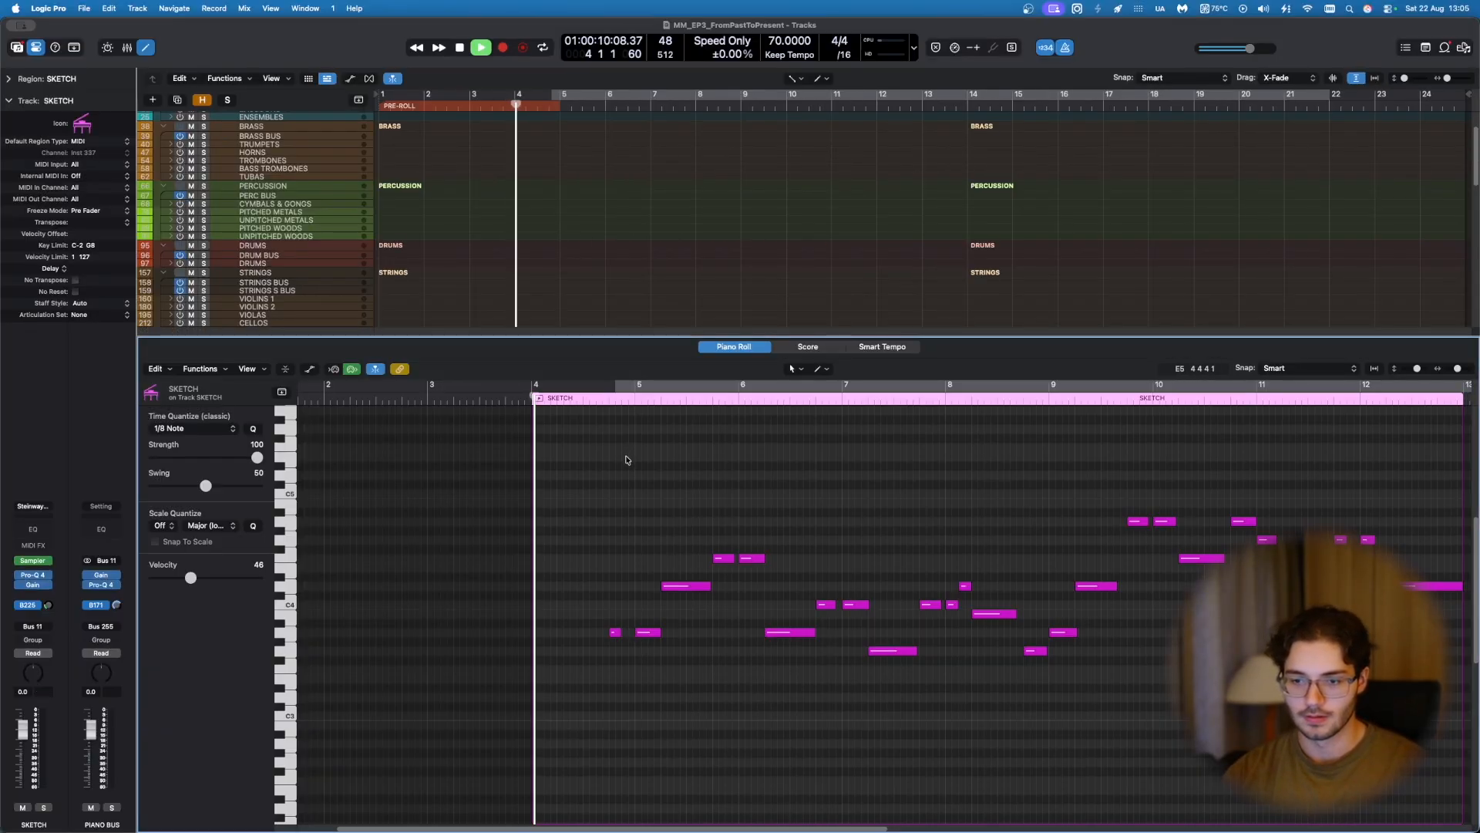
key(space)
Step: Trim the start of the SKETCH region to just before its first note and play the melody through past bar 13
drag(535, 505, 604, 514)
key(shift+space)
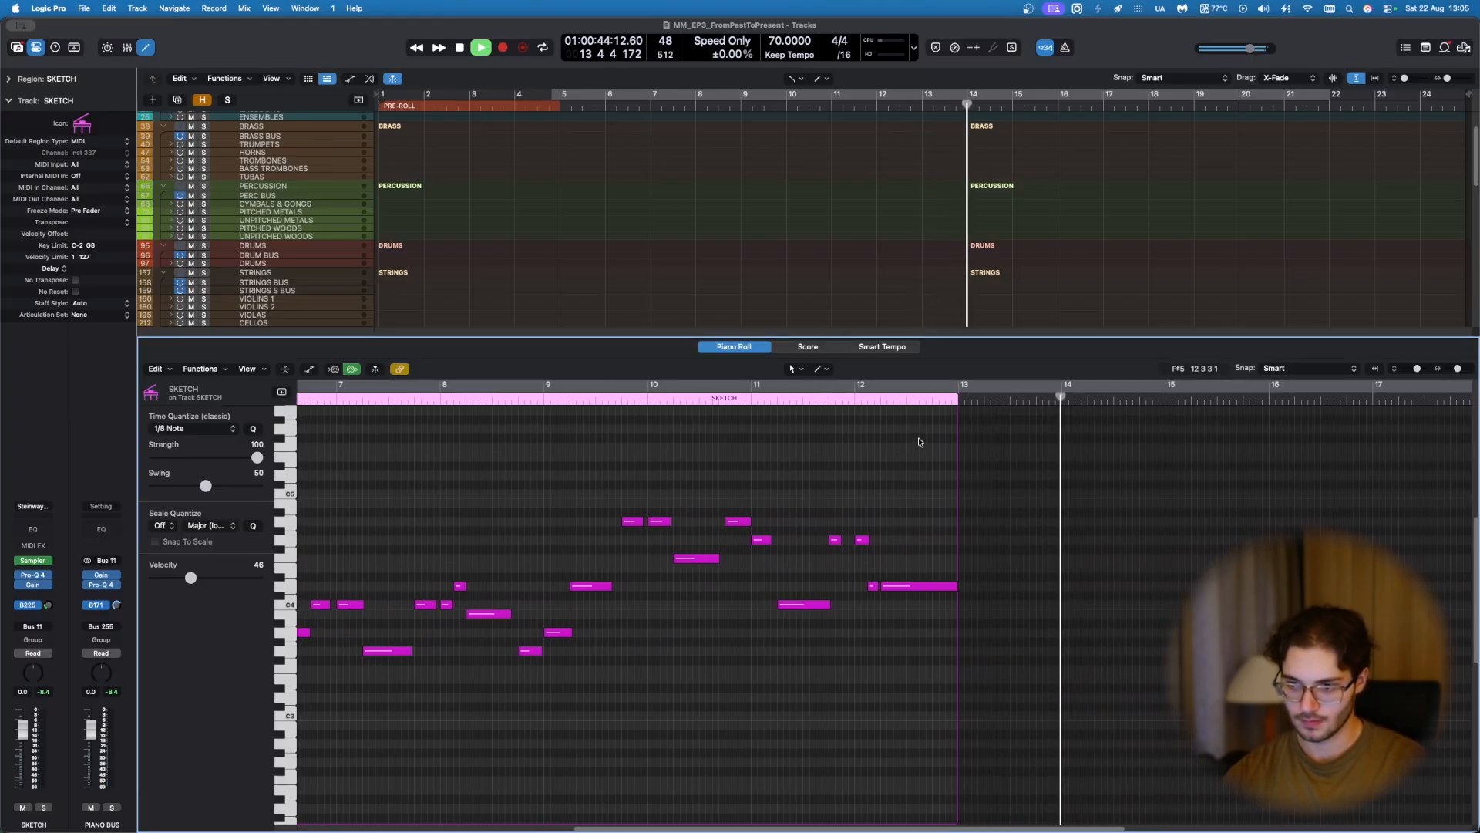
key(space)
Step: Record the next part of the melody on the SKETCH track from bar 13 to the end of bar 18
click(957, 402)
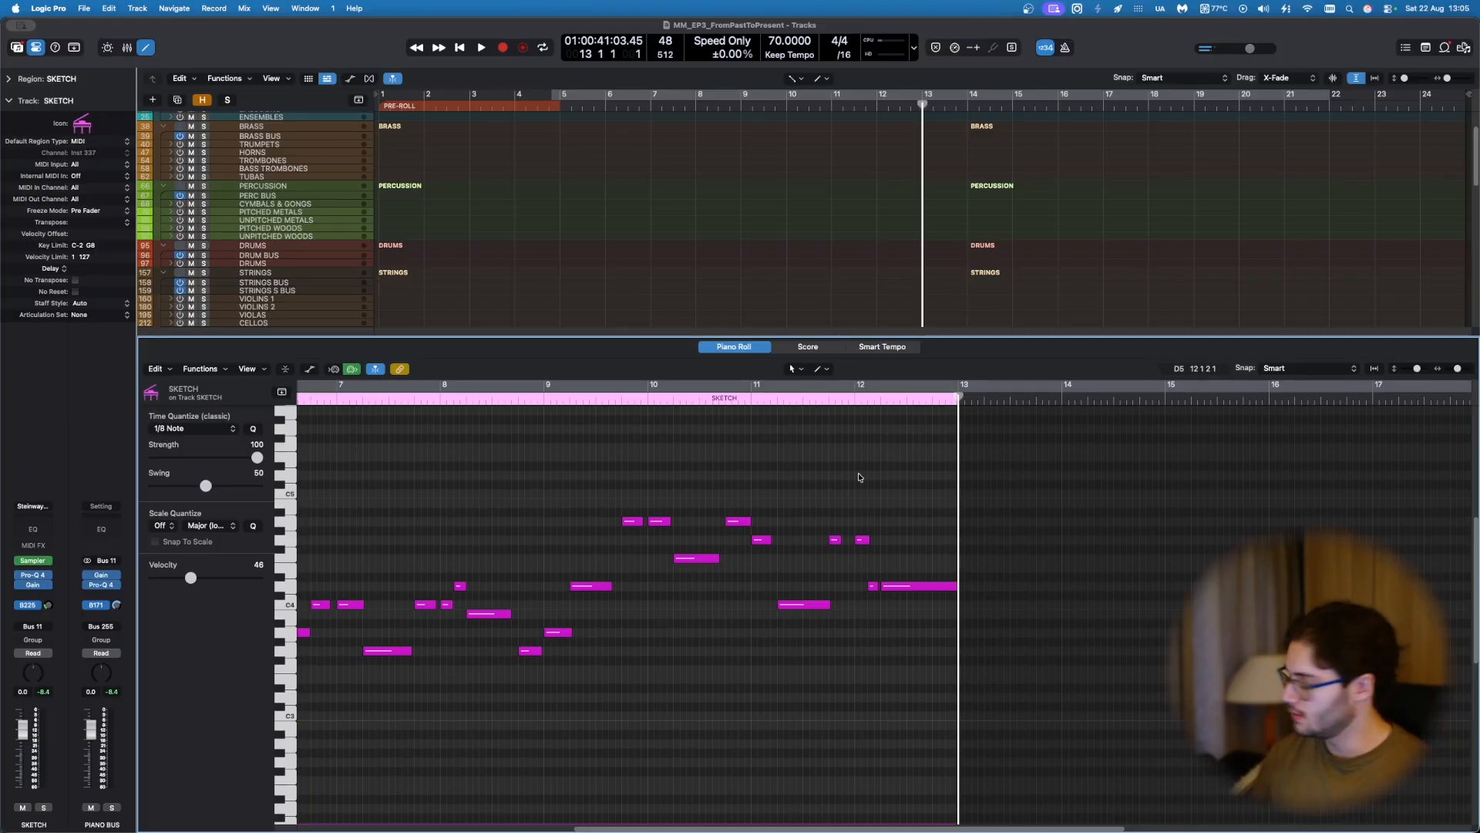
key(r)
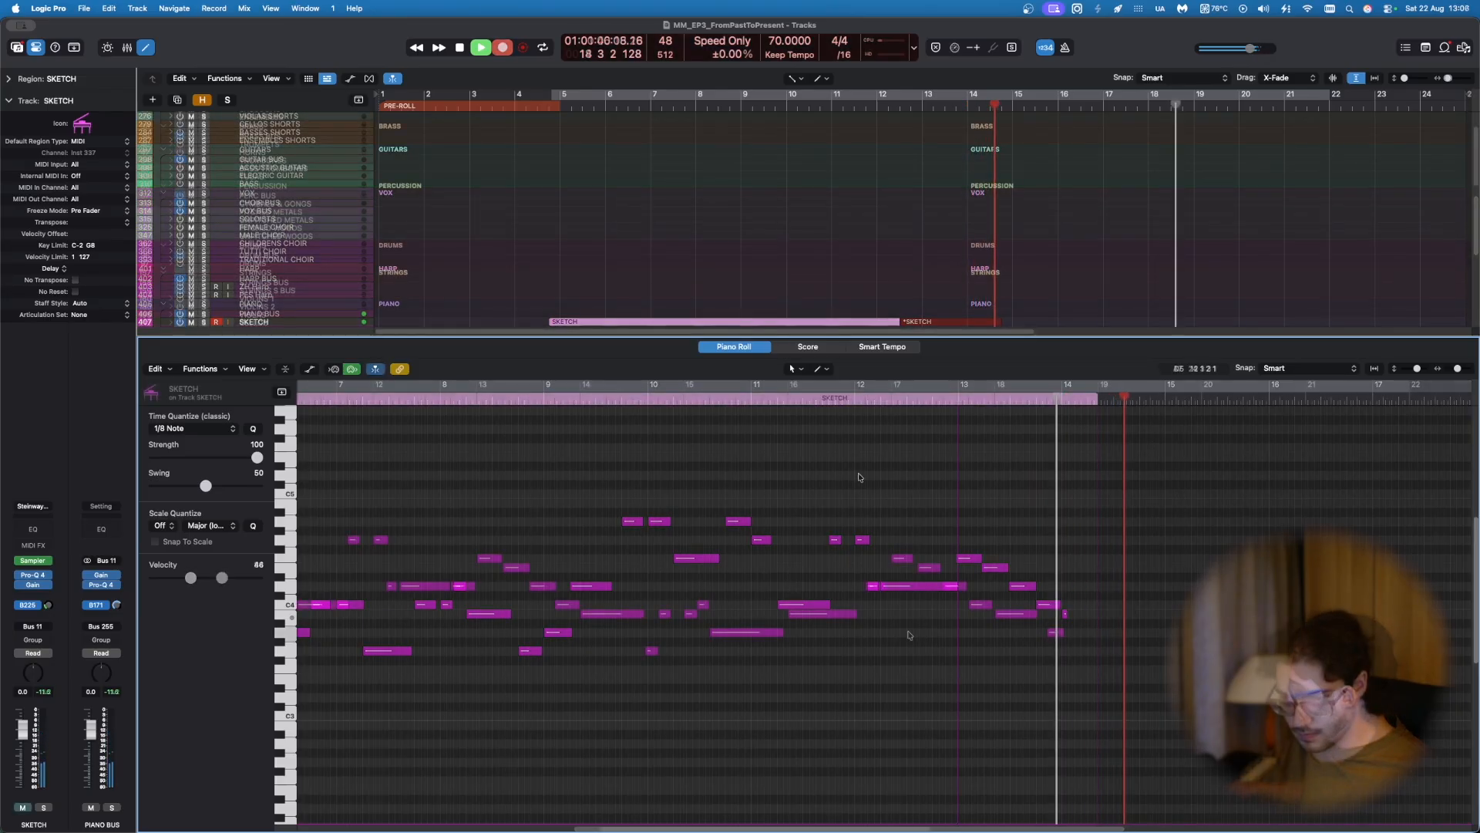
key(space)
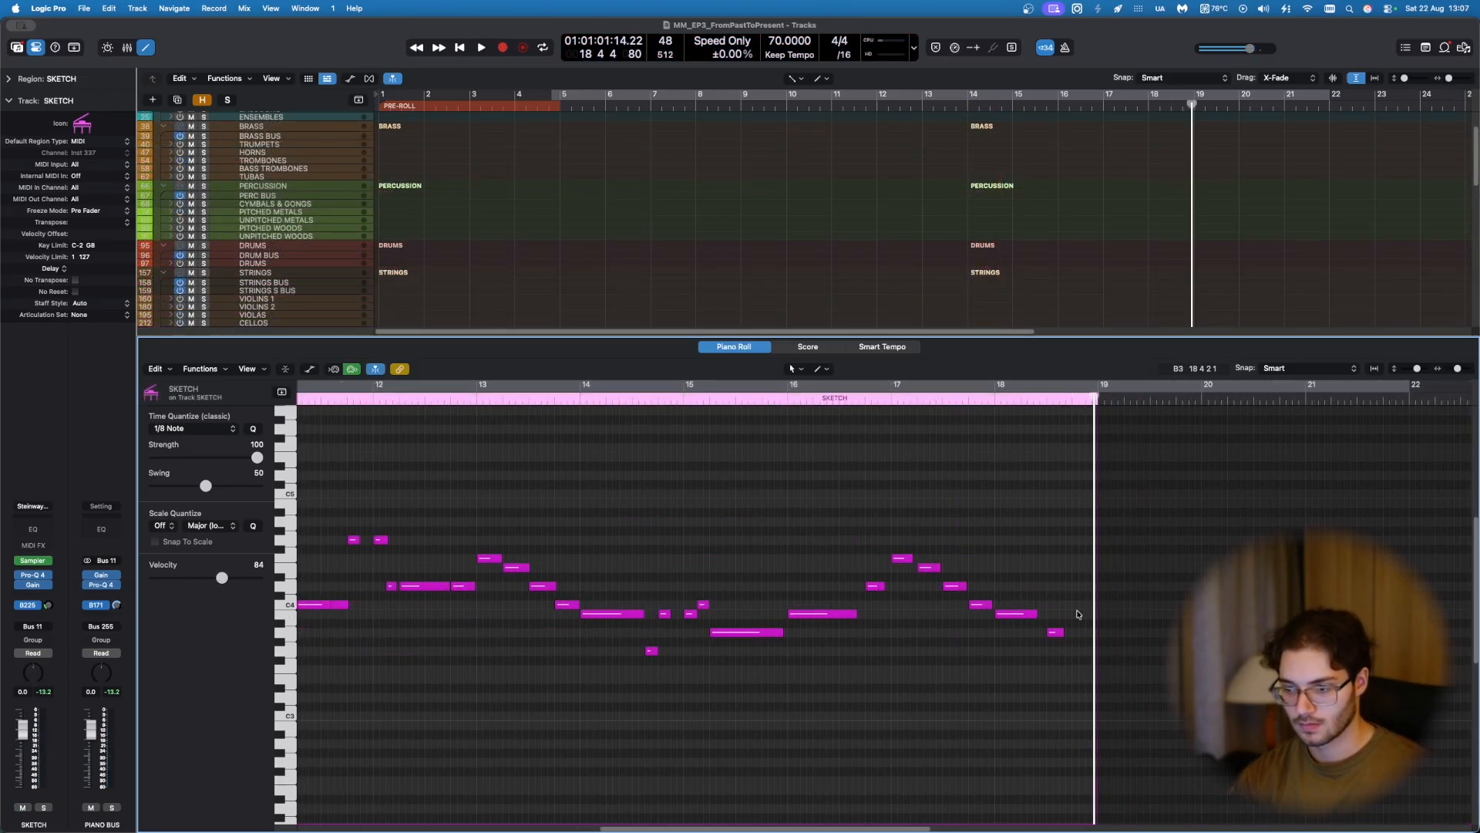
Step: Add a G4 on beat 4 of bar 18 and stack G4 and F4 notes lasting from bar 19 to bar 20
drag(1059, 634, 1082, 542)
key(space)
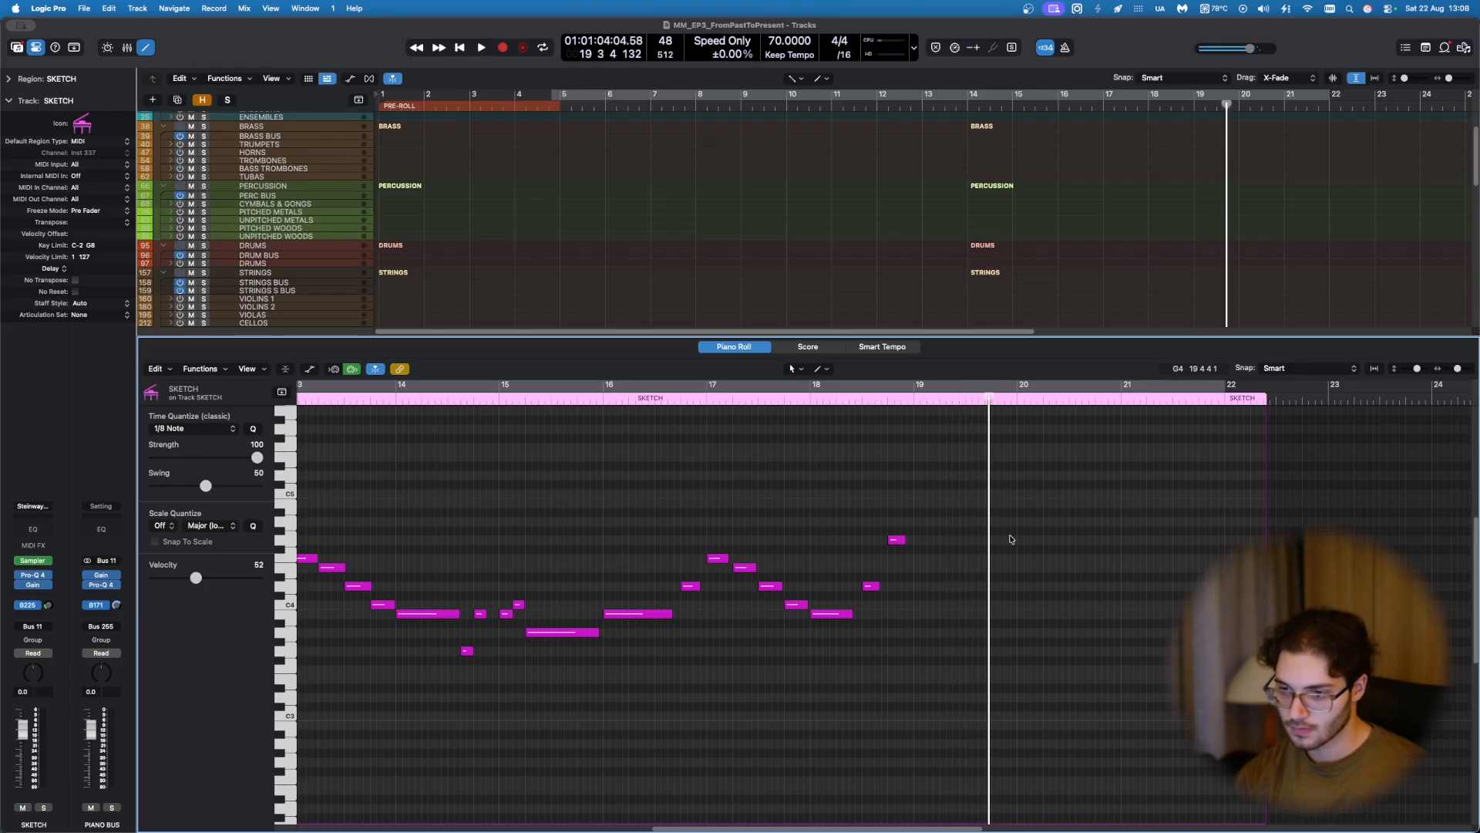
drag(898, 539, 976, 559)
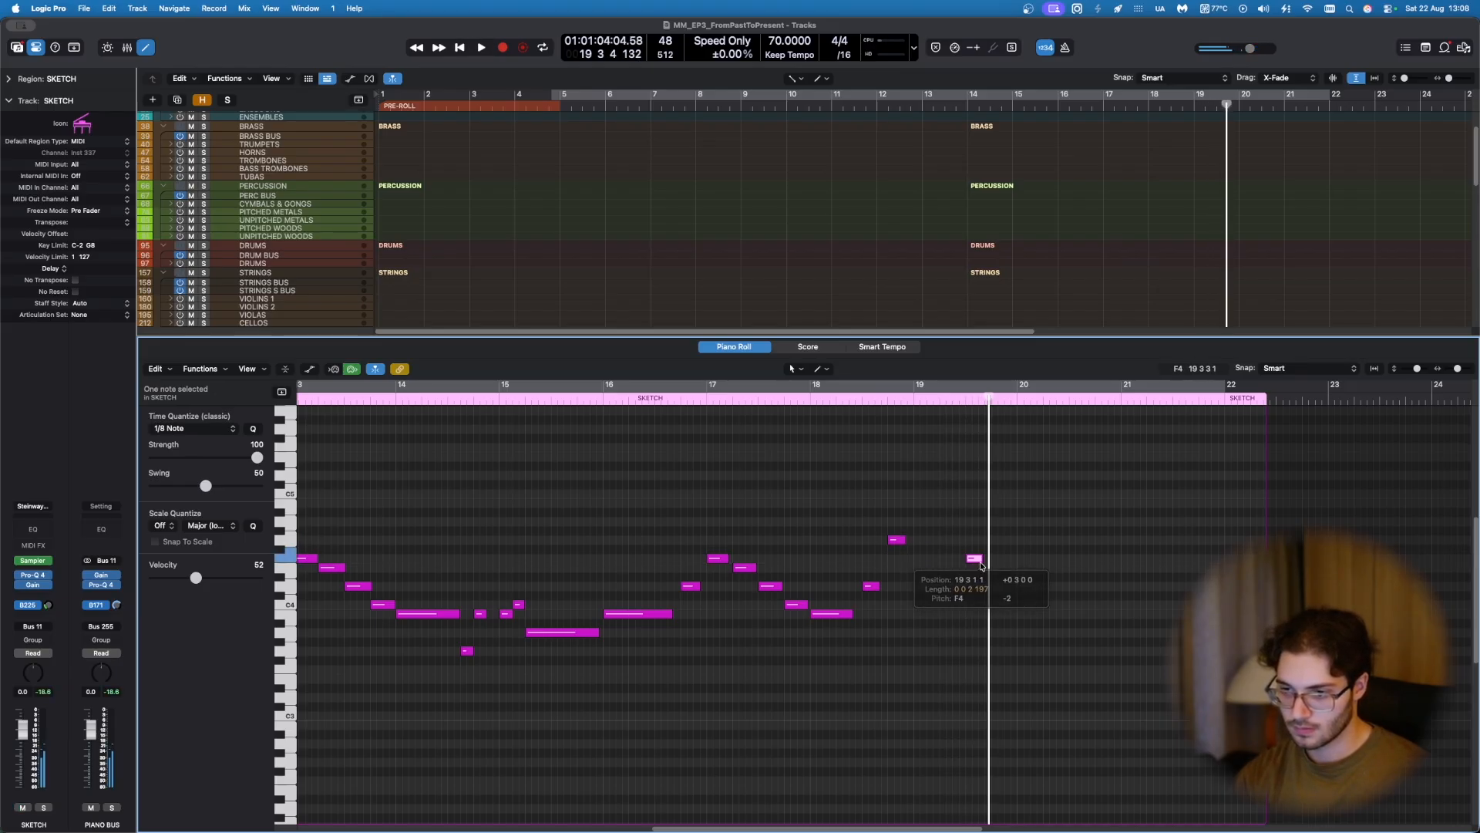
super+click(923, 540)
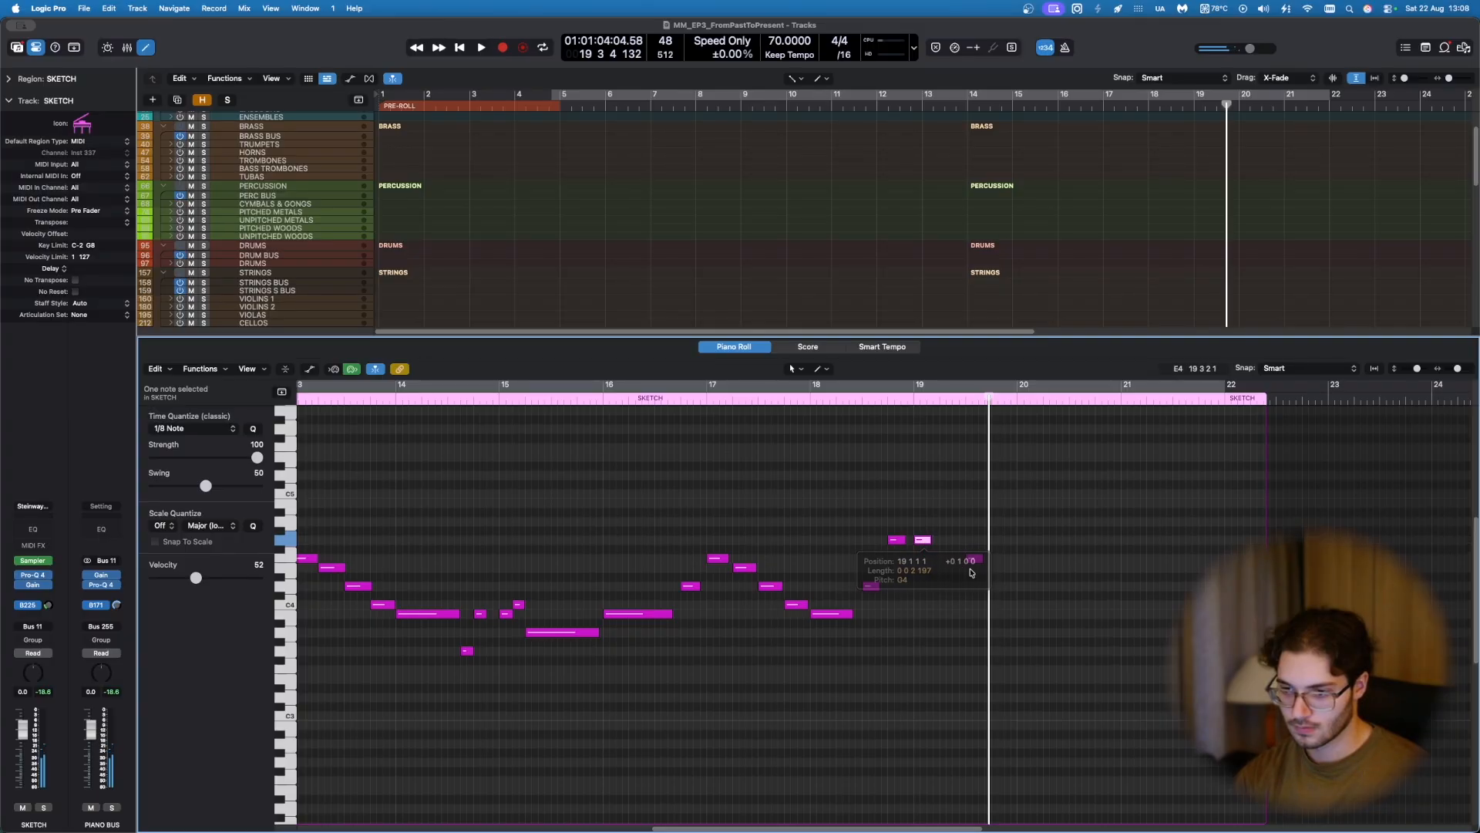
drag(966, 557, 916, 557)
click(1017, 397)
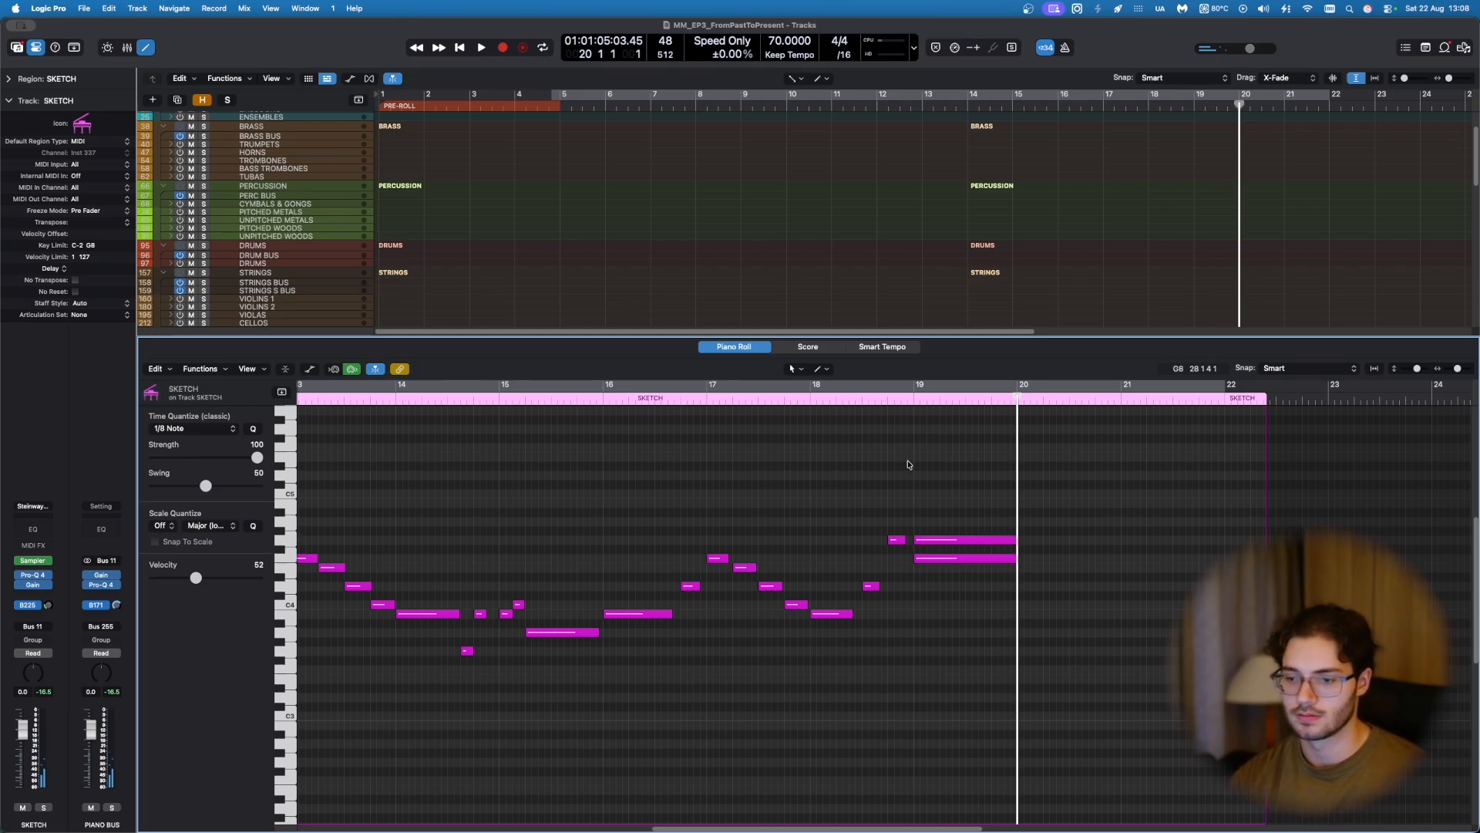
Step: Play the melody's ending from just before bar 19 to check the stacked notes
click(888, 398)
key(space)
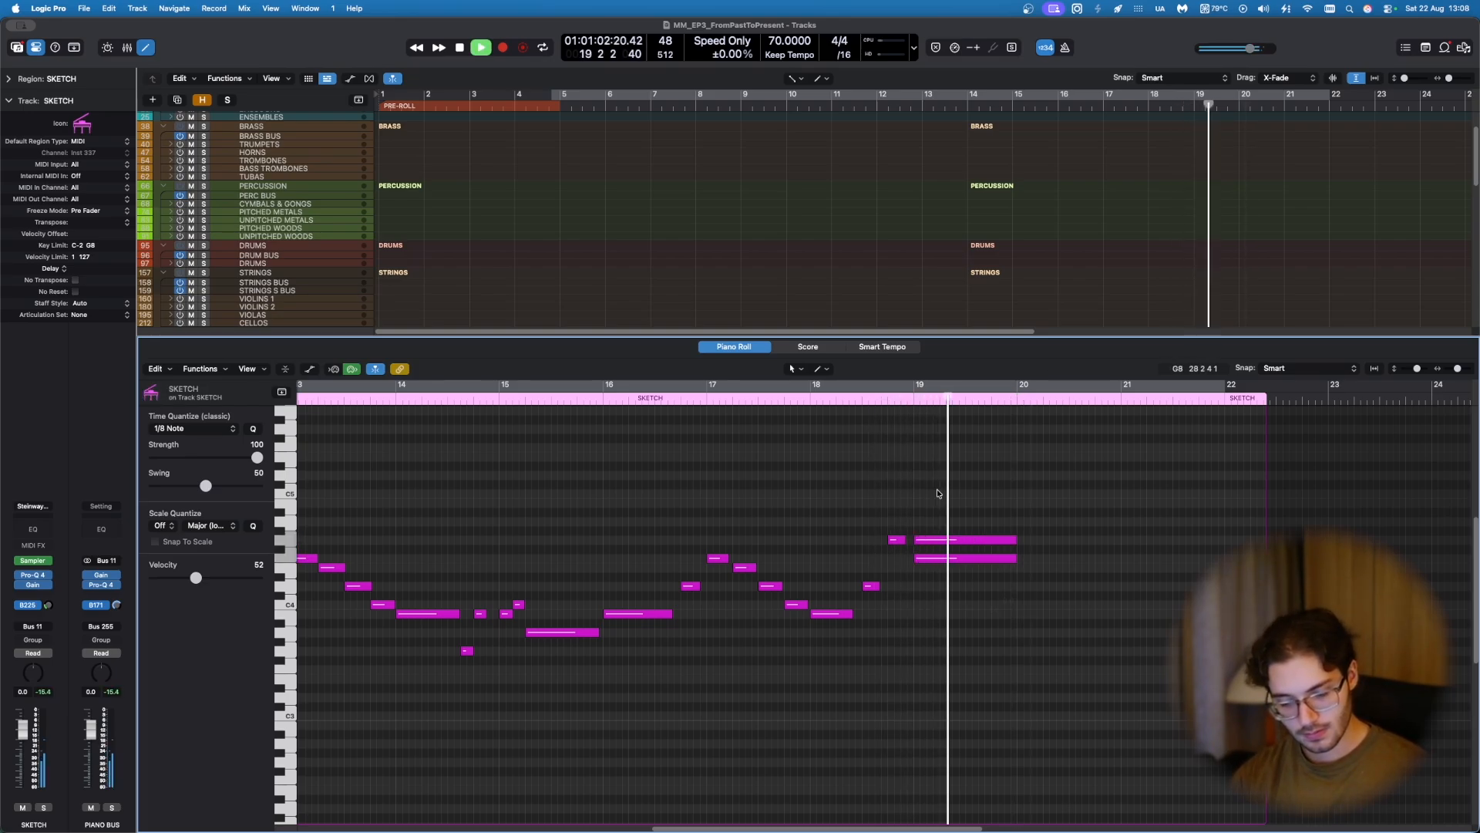
drag(1010, 571, 1164, 593)
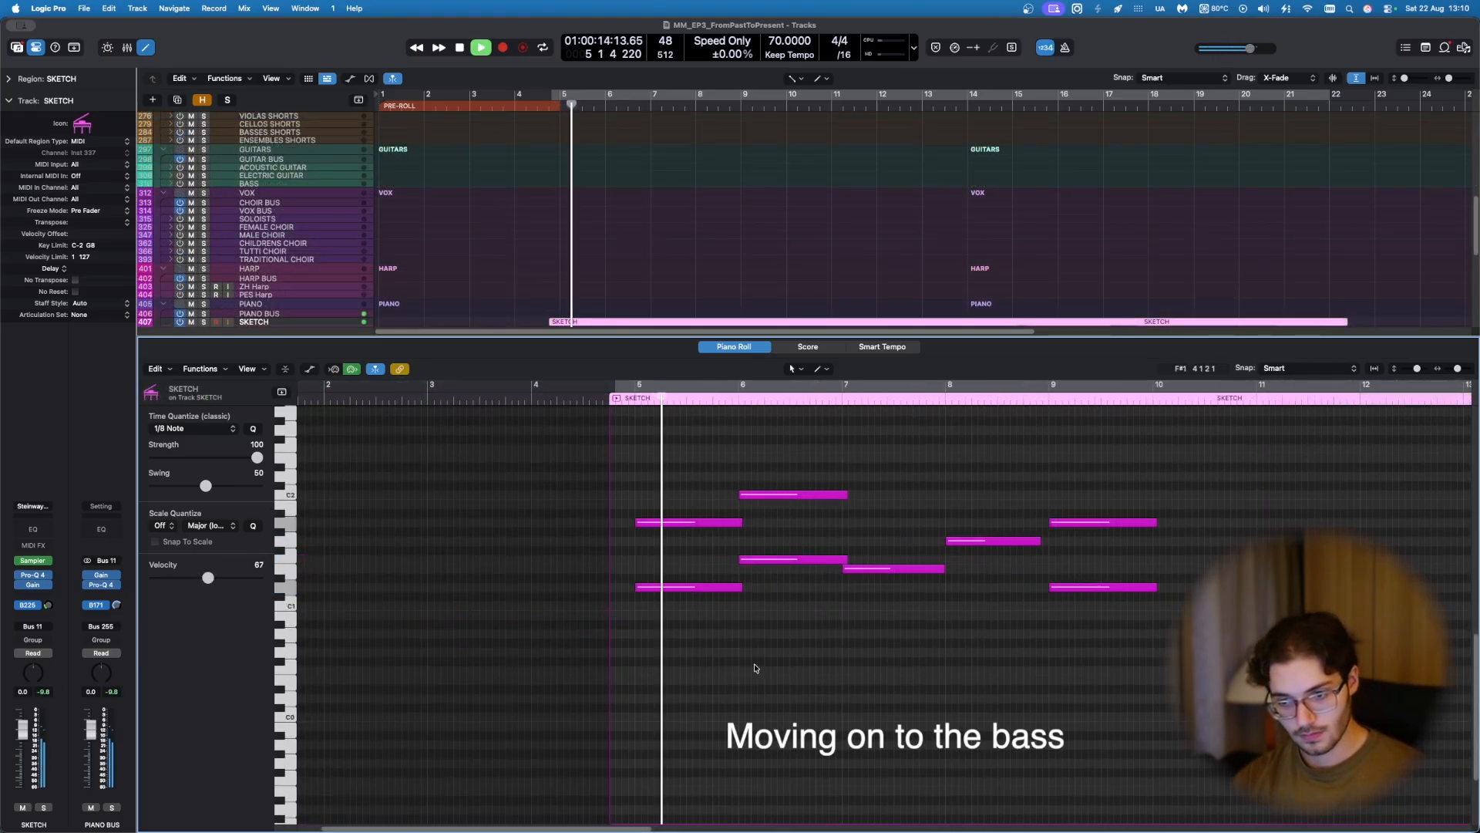
Step: Shorten the C2 bass note in bar 6 so it ends just before bar 7, checking the bass part by playback
scroll(754, 668, up, 1)
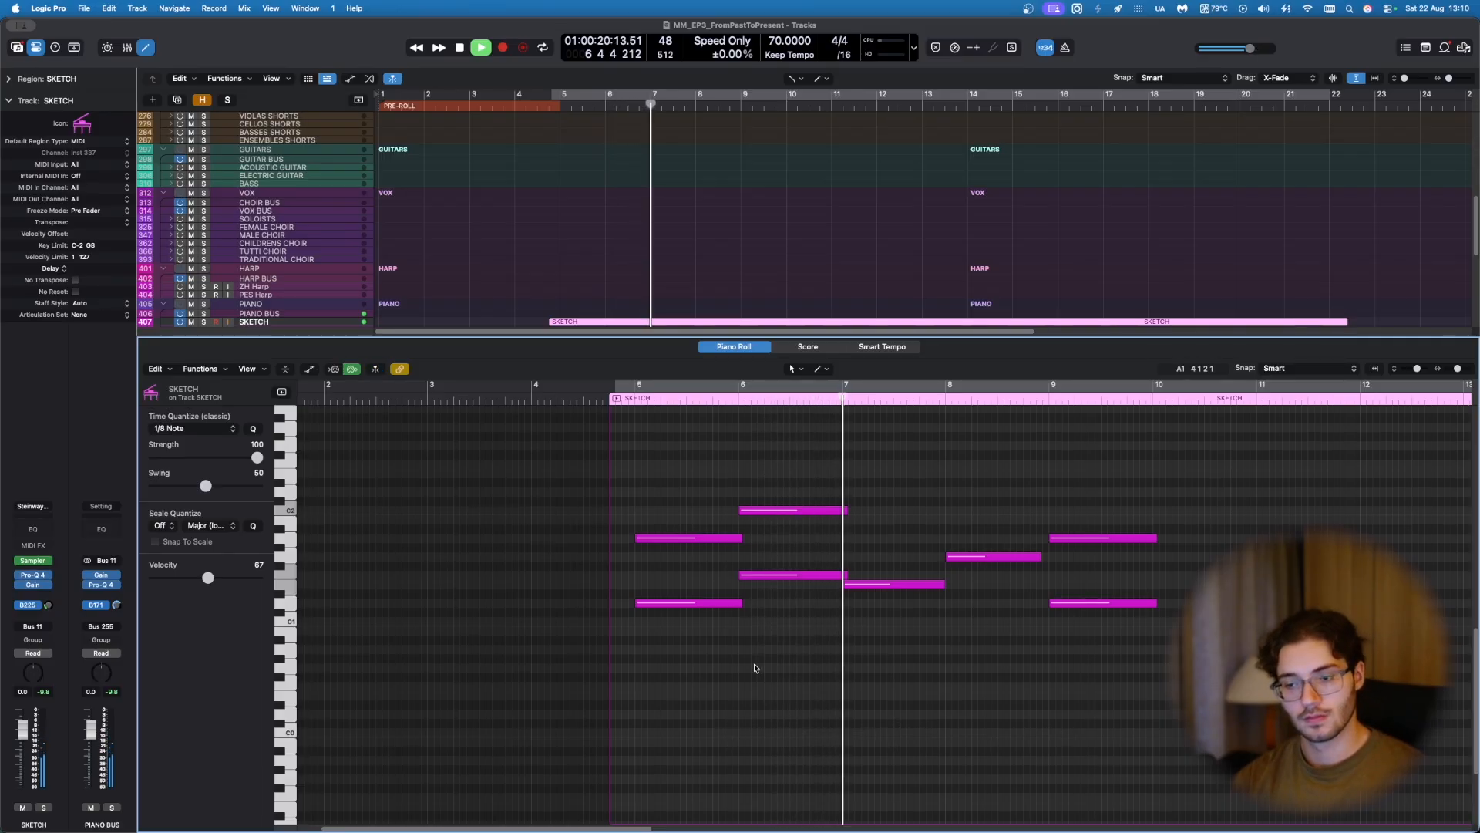
key(space)
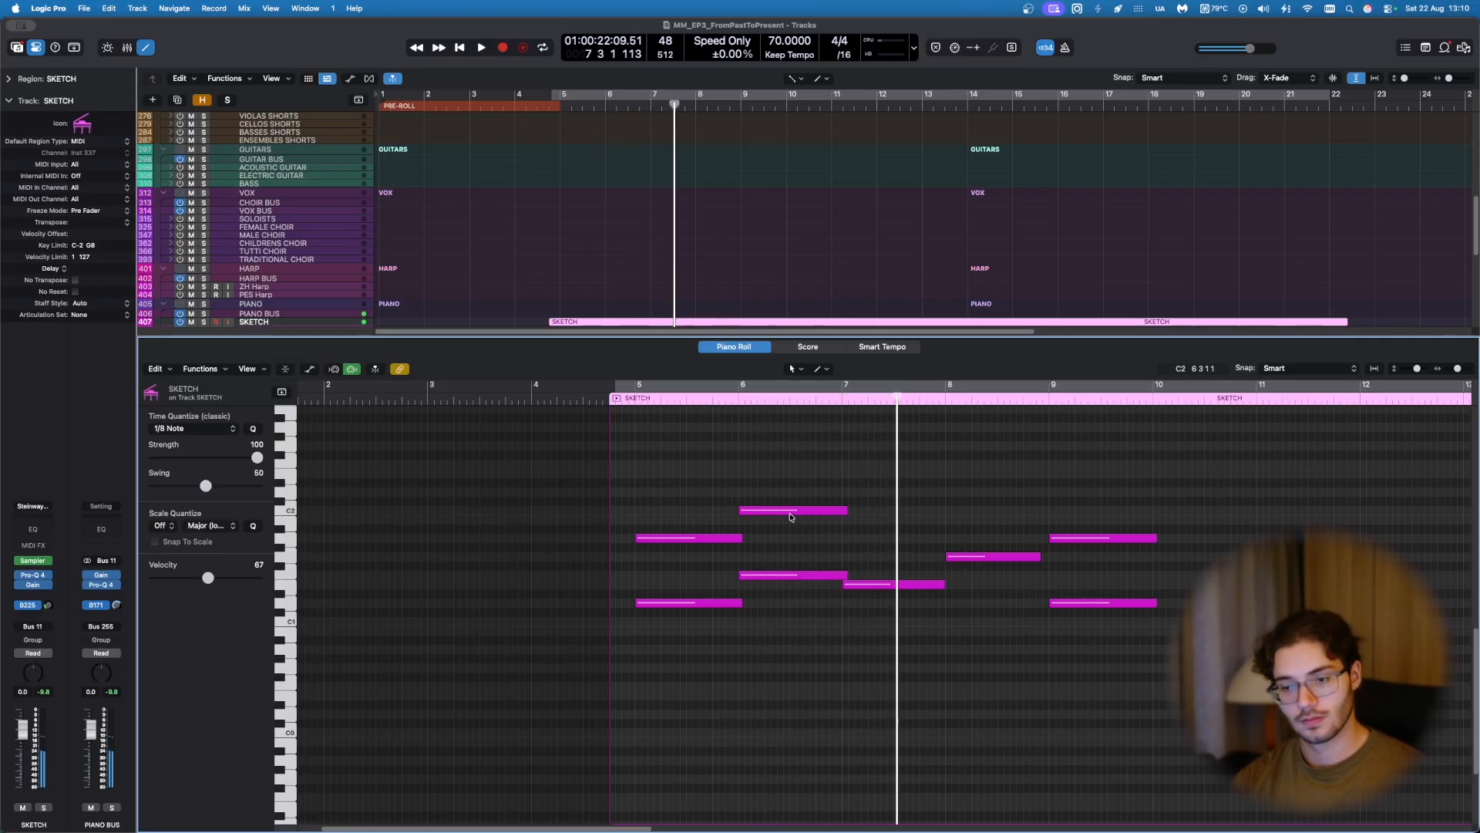
drag(846, 509, 835, 512)
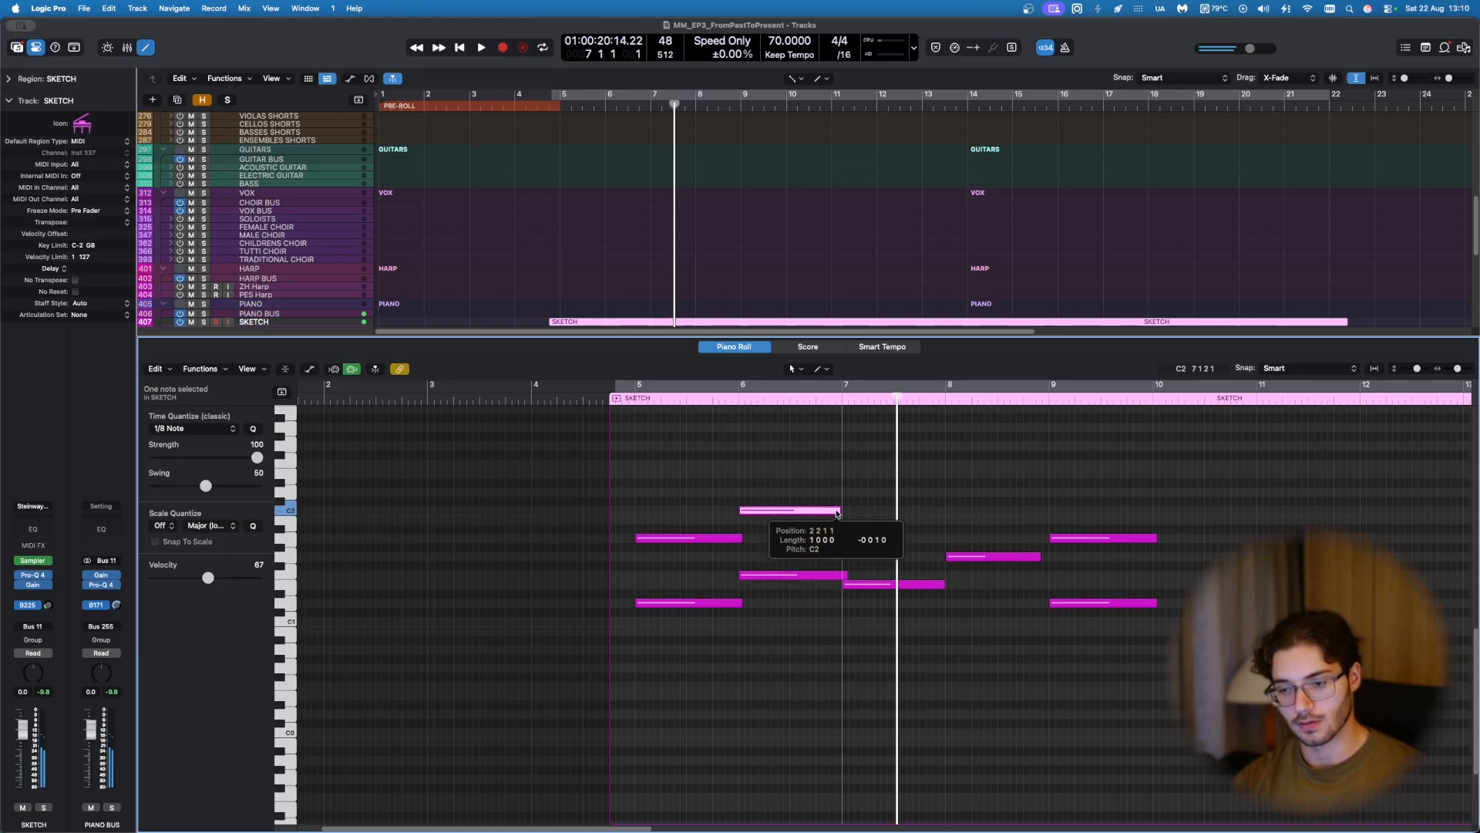
click(840, 476)
double_click(827, 400)
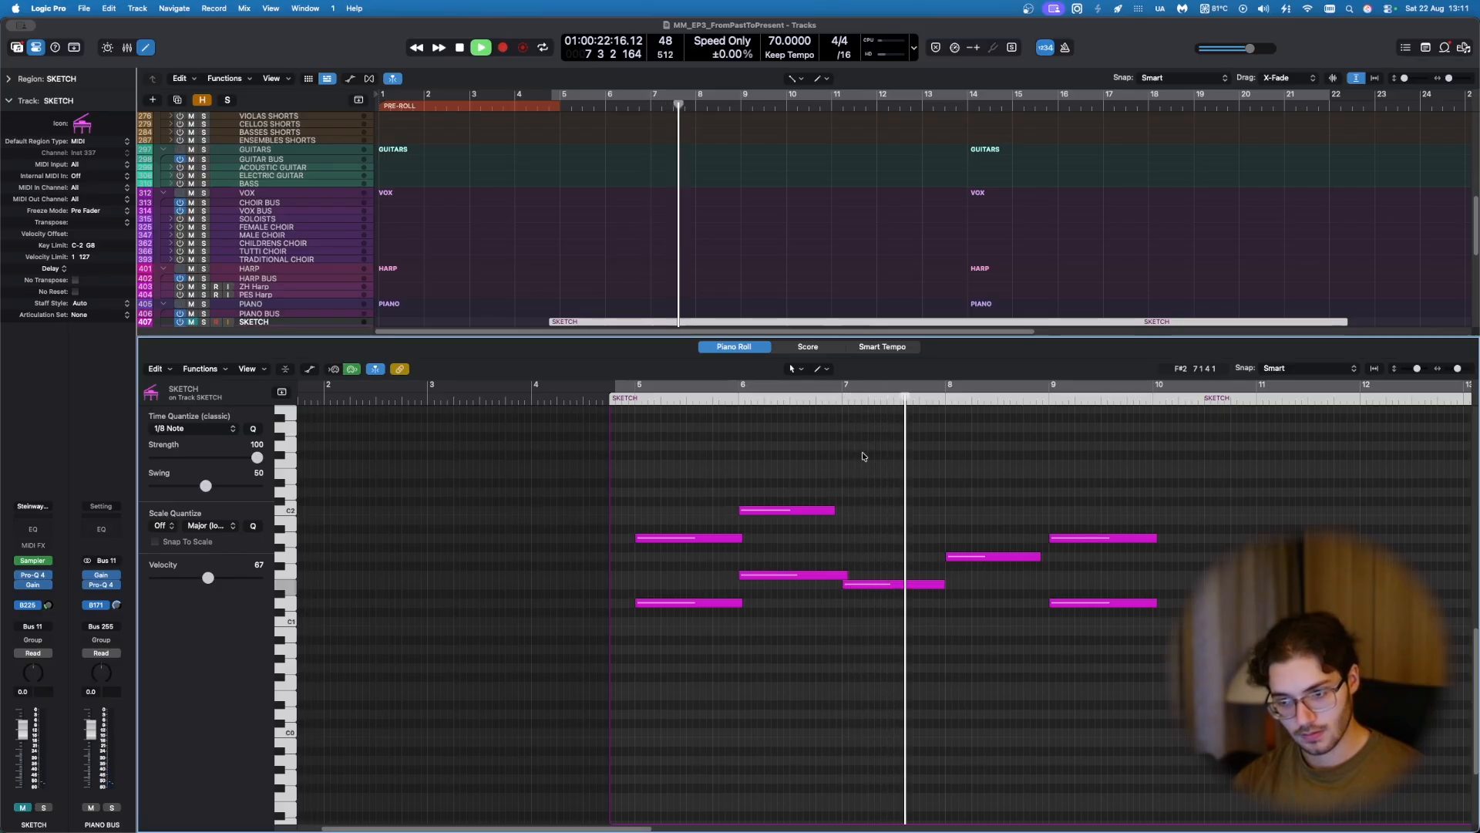
key(space)
drag(832, 511, 824, 512)
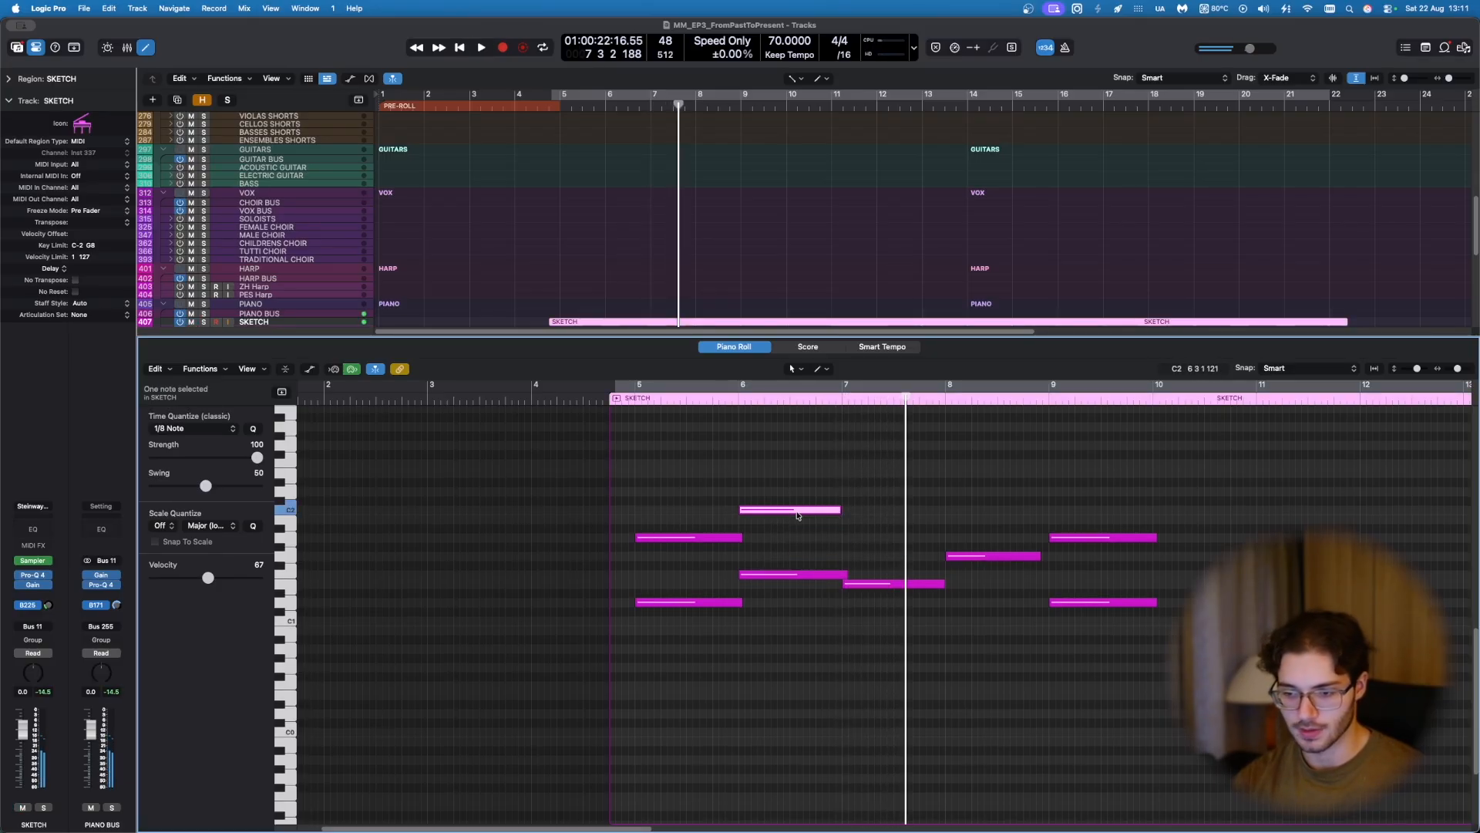
Step: Play the harmony from bar 9 and raise the A2 note in bar 10 by three semitones to C3
click(678, 609)
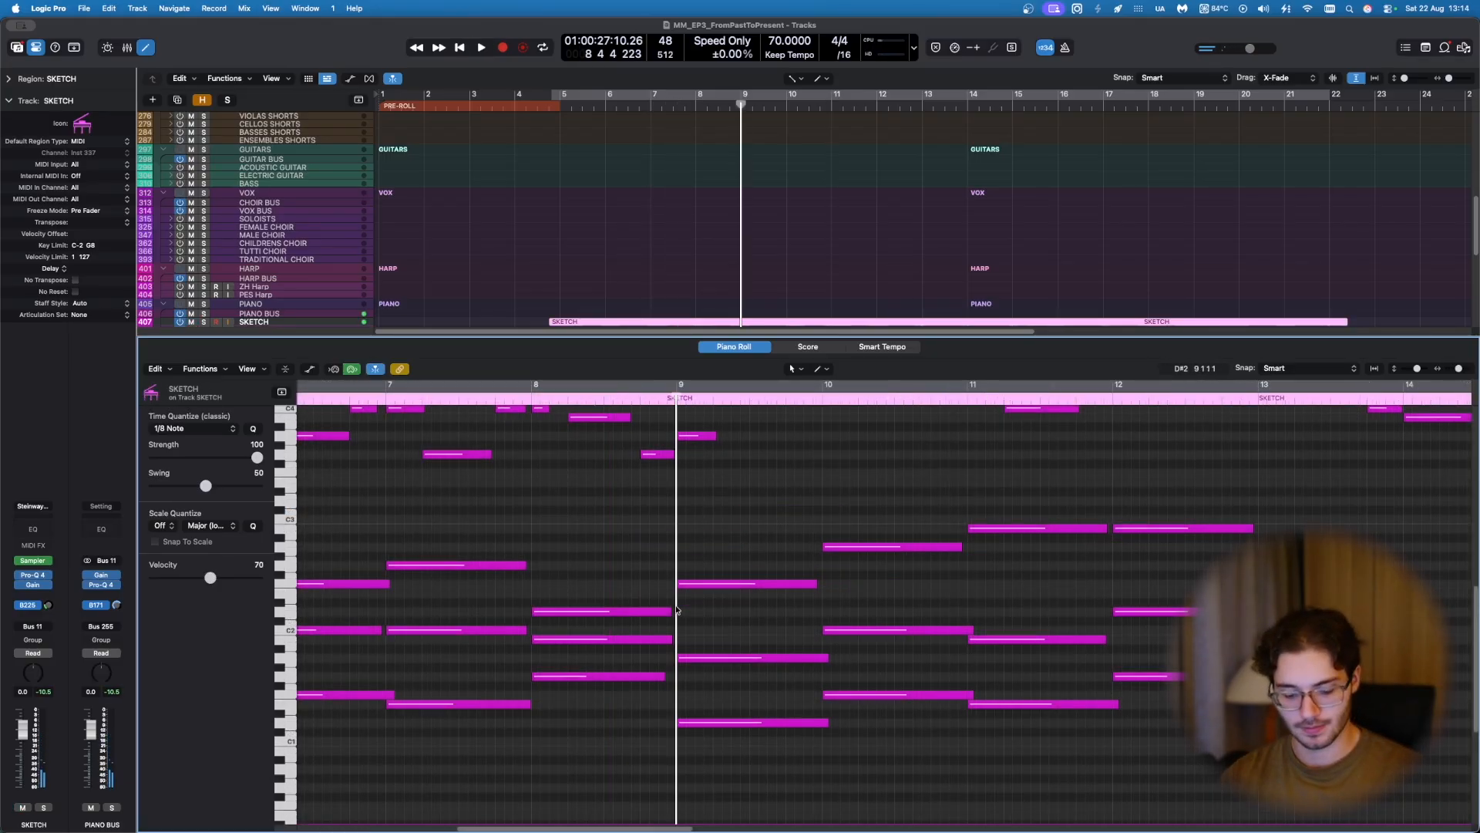
key(space)
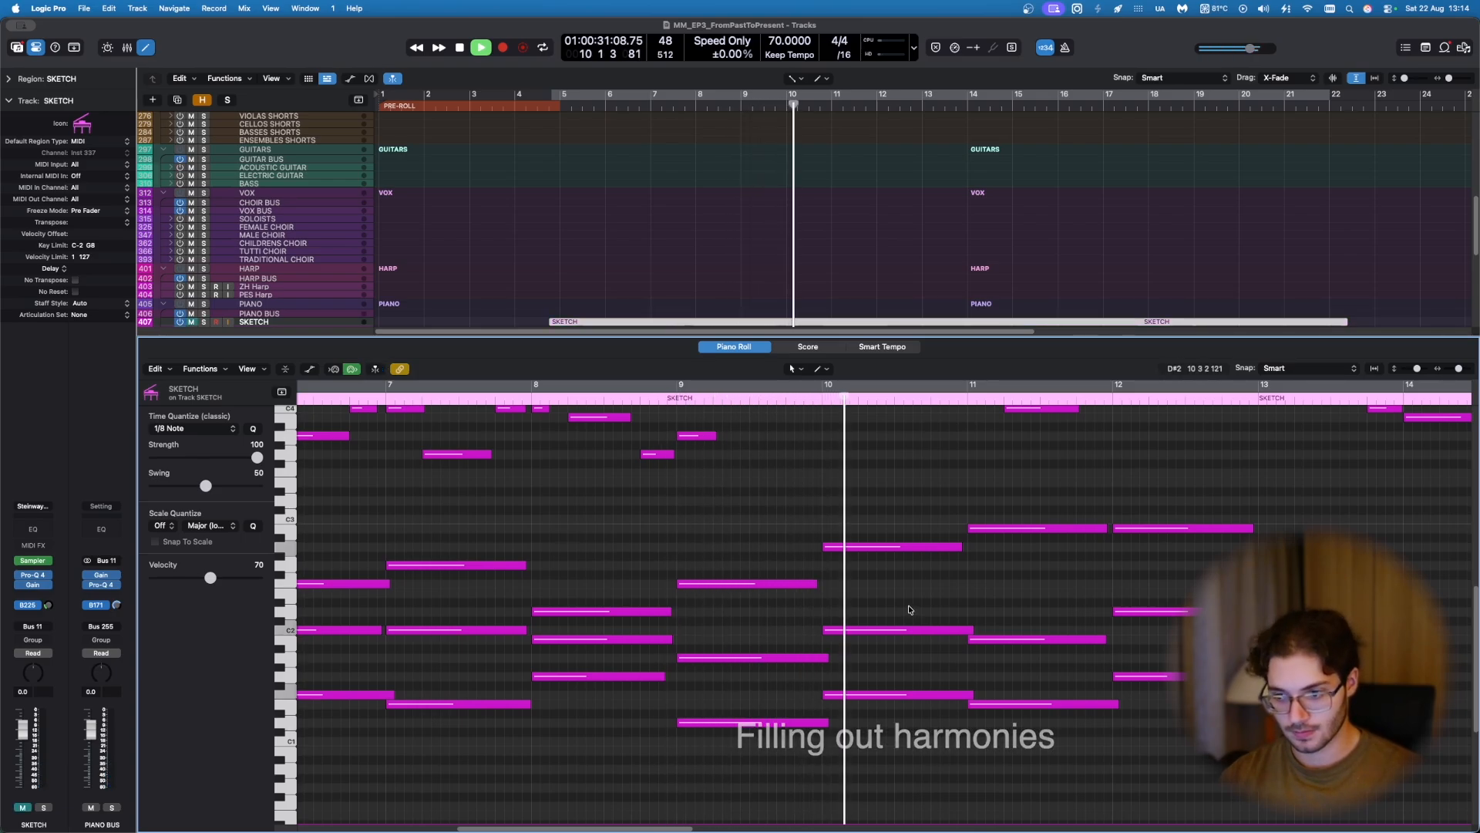
key(space)
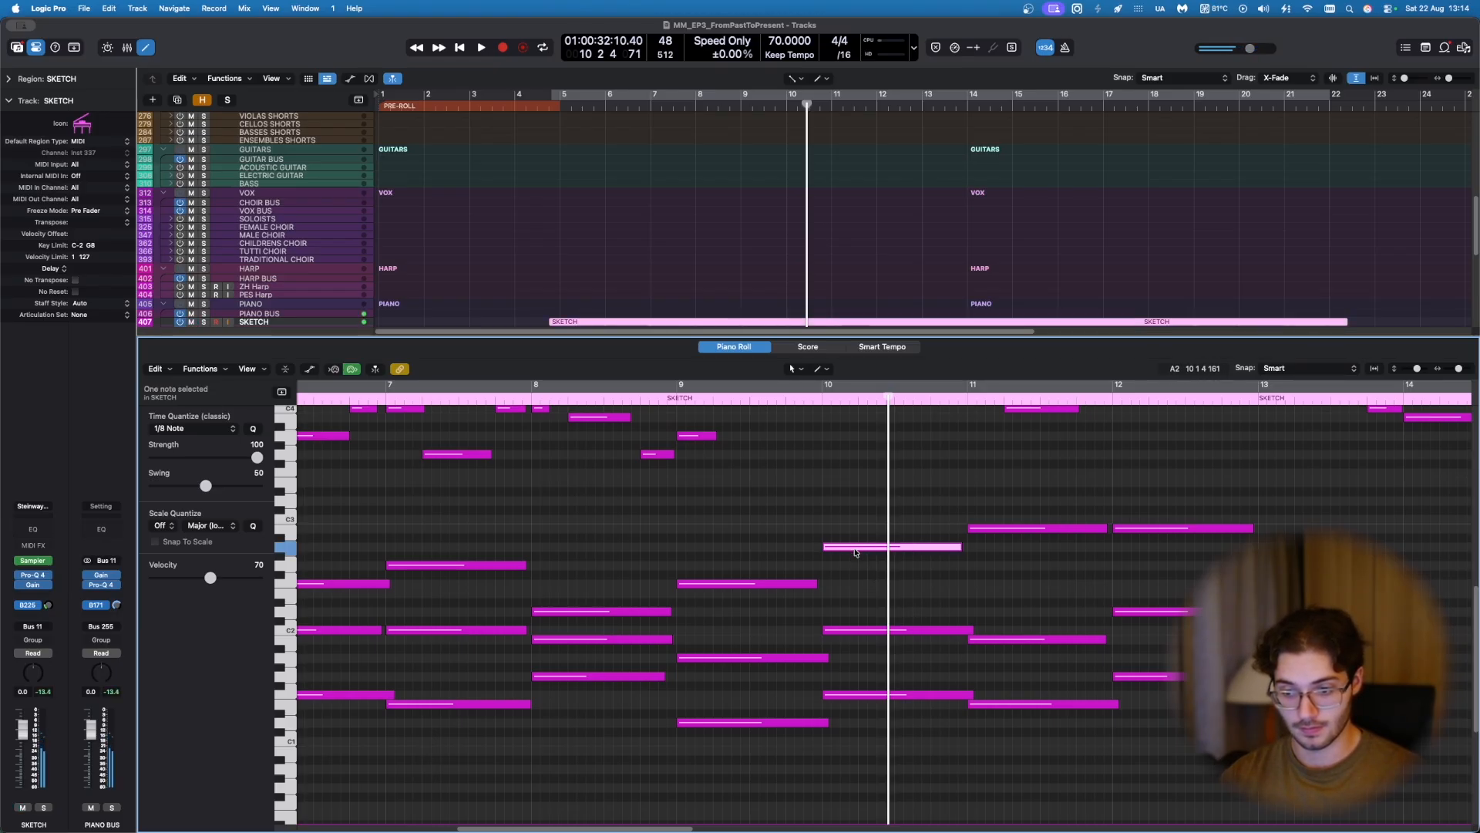
key(alt+Up)
key(alt+Up)
key(alt+Up)
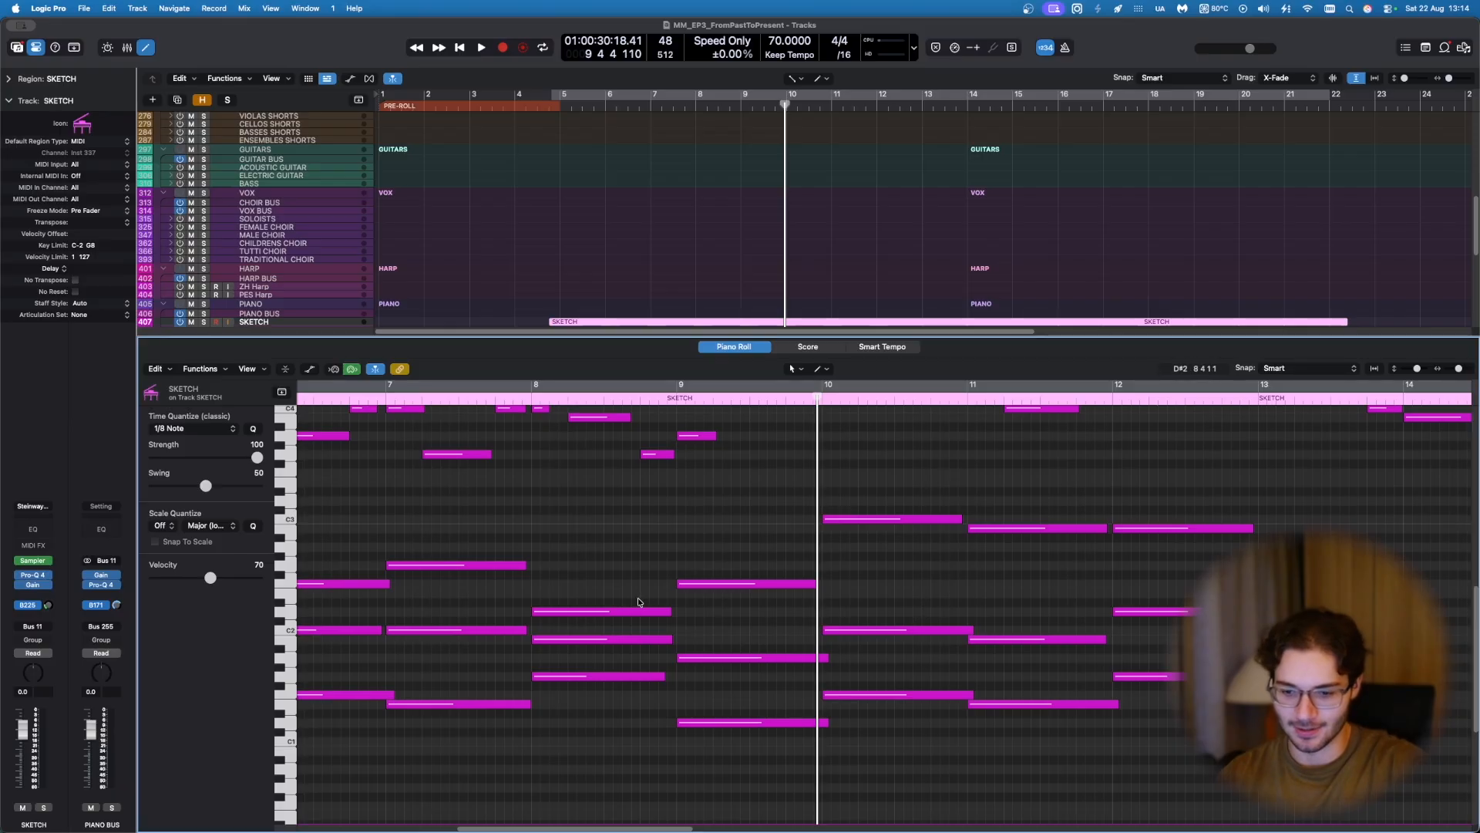
Step: Compare bars 9 and 10 with the reference by muting SKETCH during playback, and add an A2 copy below the C3 note in bar 10
scroll(637, 598, left, 10)
scroll(637, 617, right, 8)
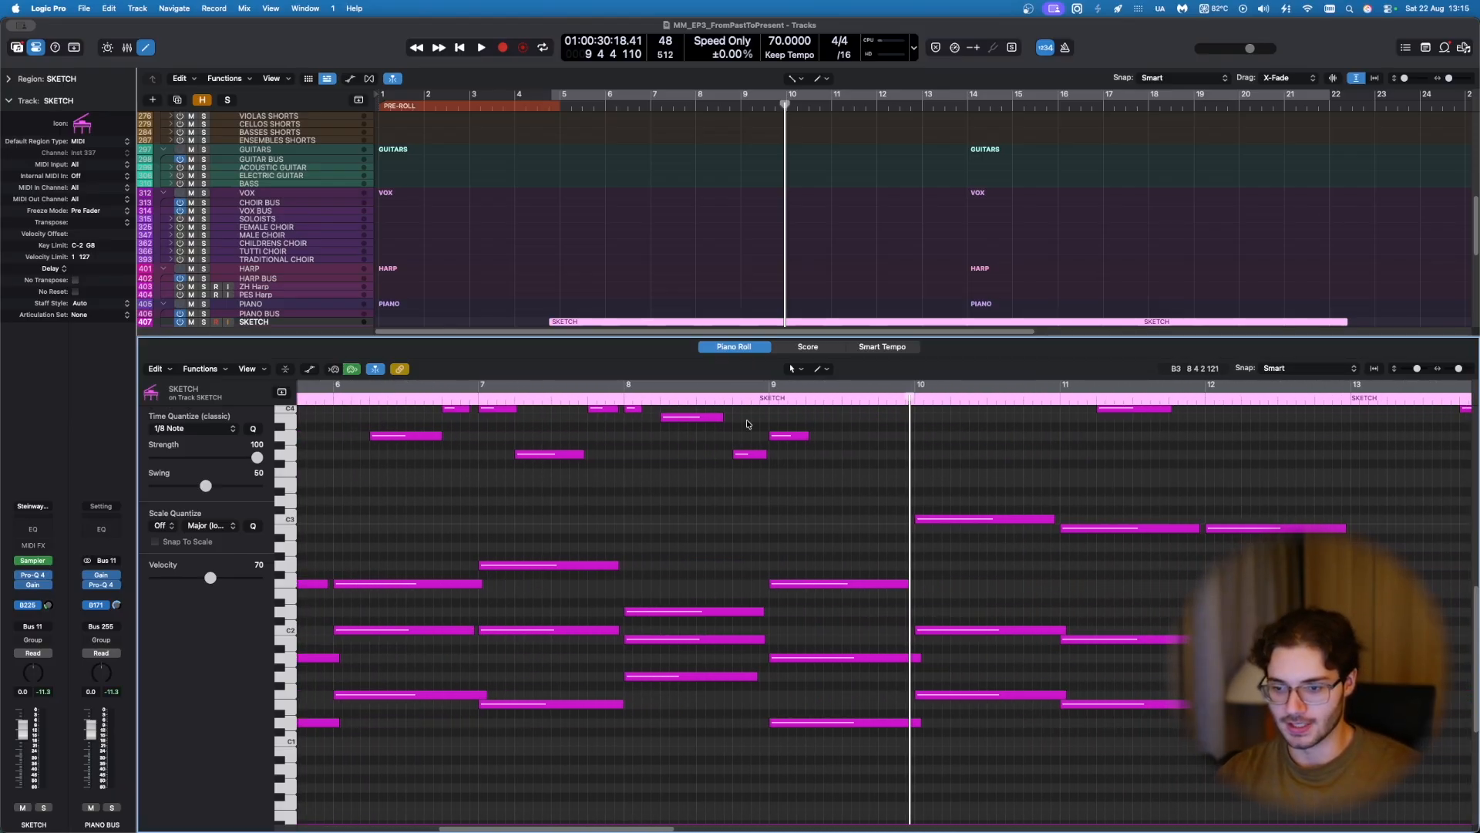
scroll(829, 512, right, 3)
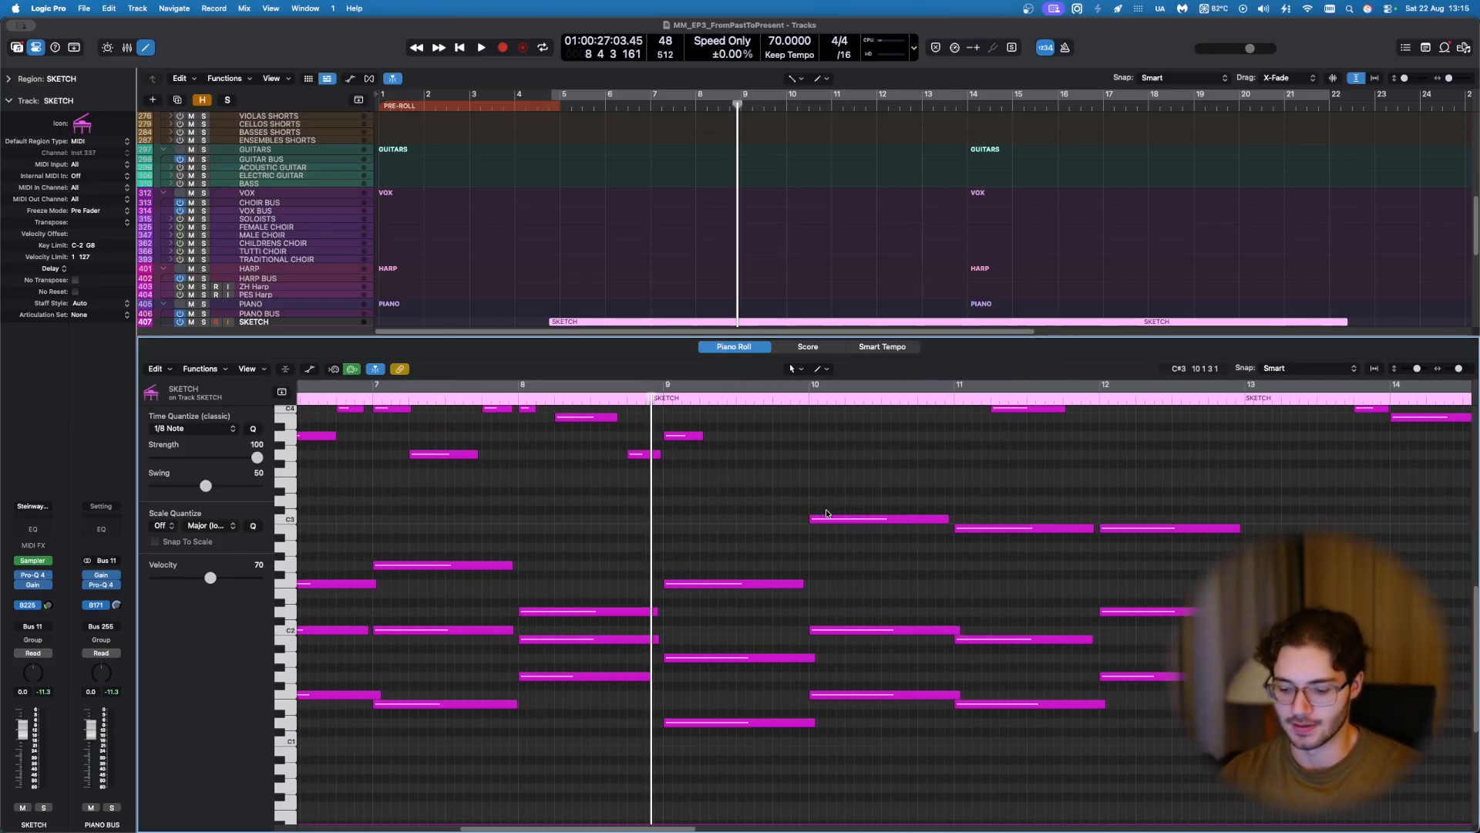
scroll(800, 528, up, 2)
key(space)
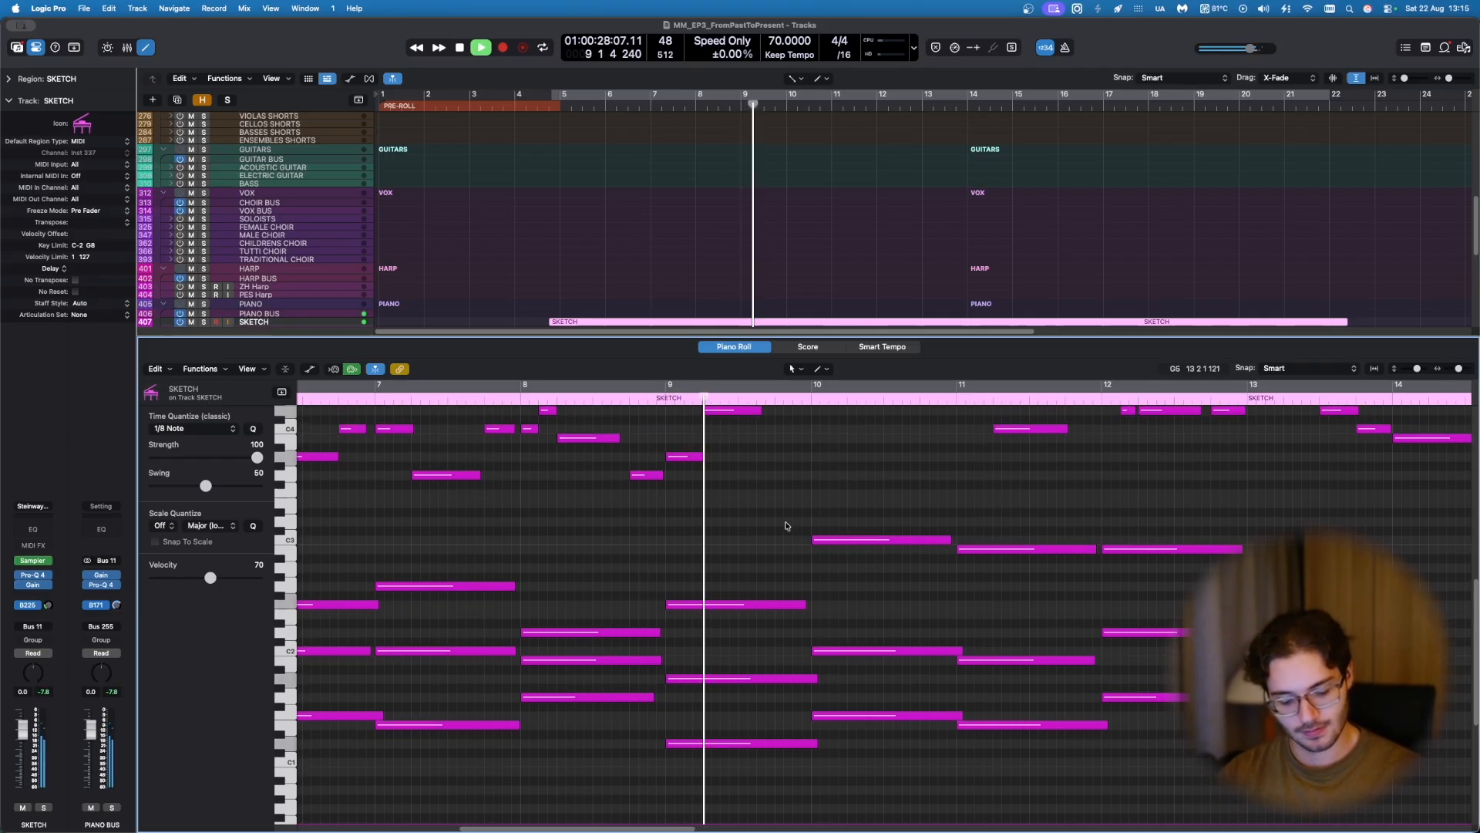
key(ctrl+m)
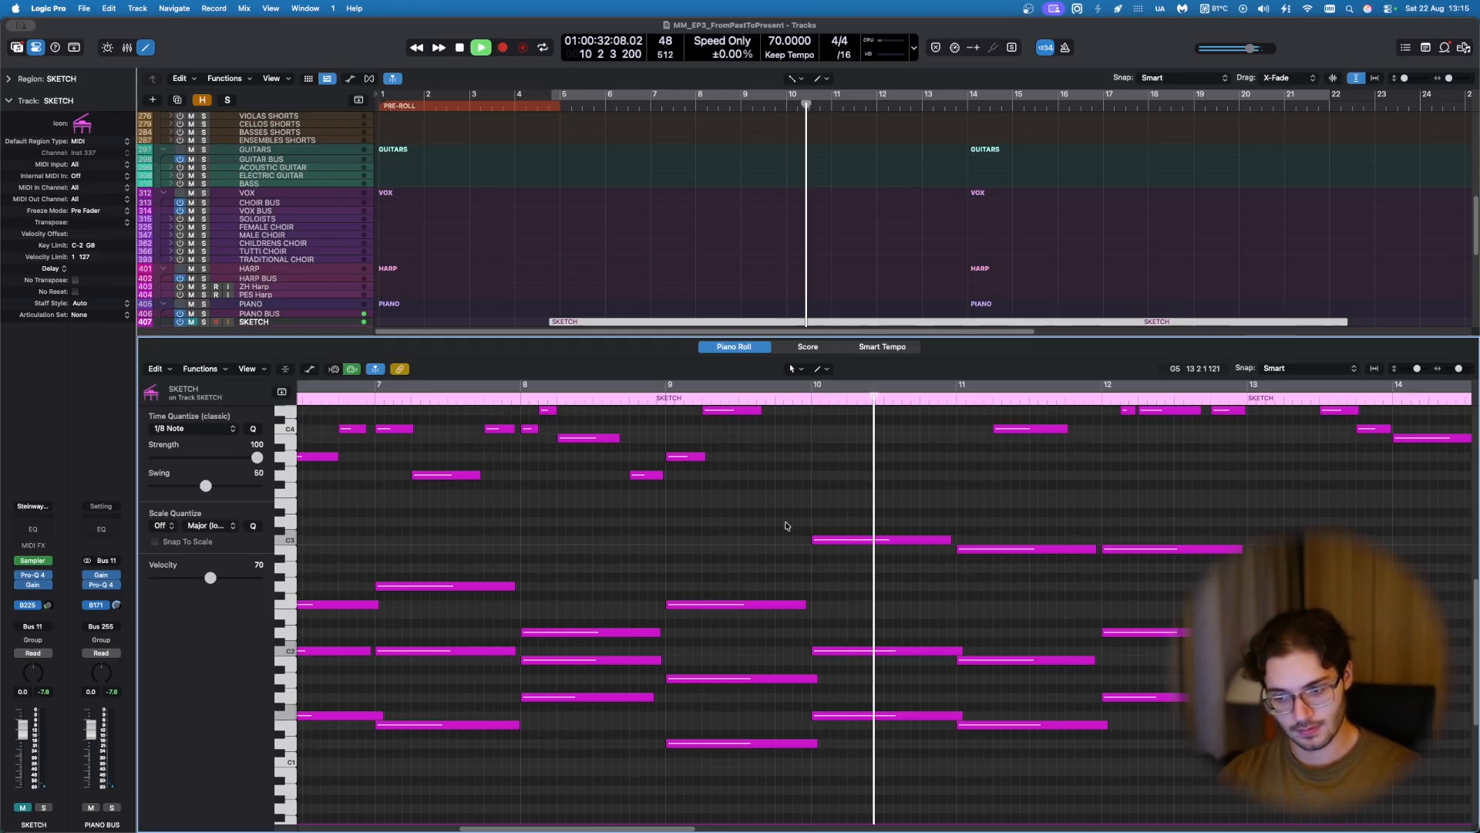
key(space)
key(ctrl+m)
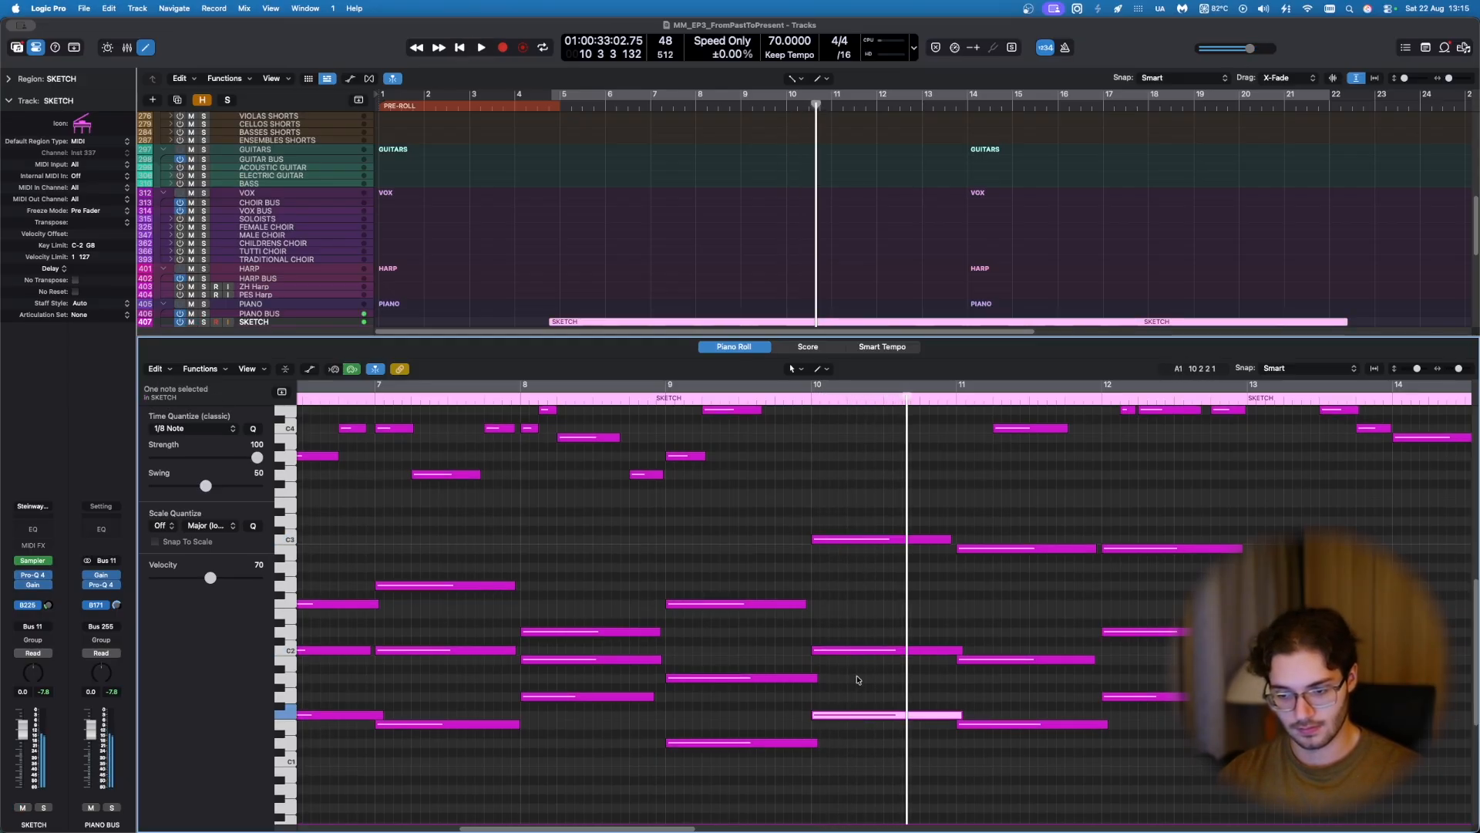
drag(851, 543, 839, 568)
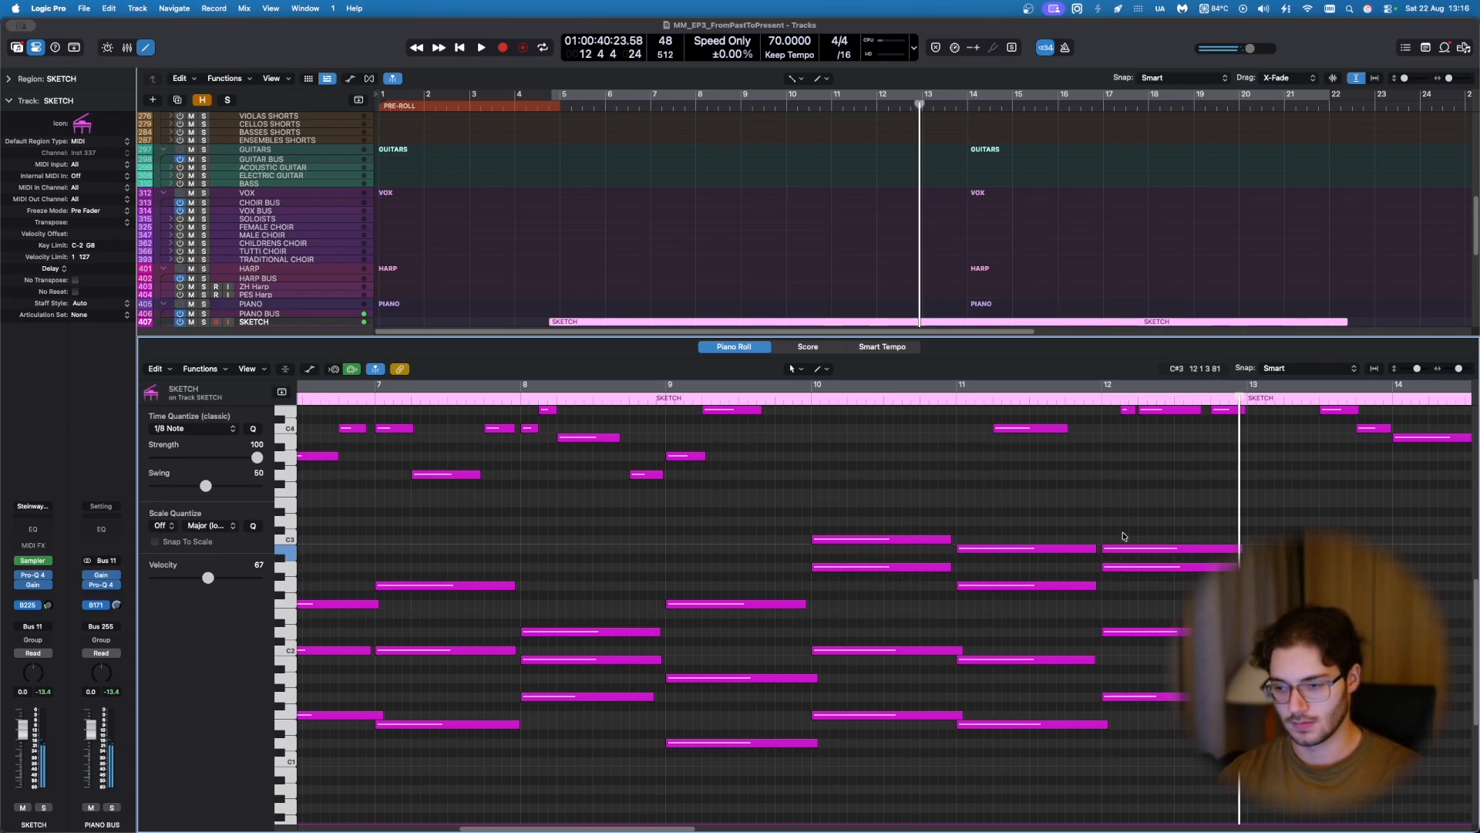
Step: Select the B2 and A2 harmony notes in bar 12 and examine them against the melody and bass
drag(1110, 512, 1131, 592)
click(1172, 586)
scroll(1173, 606, up, 5)
scroll(1171, 617, down, 1)
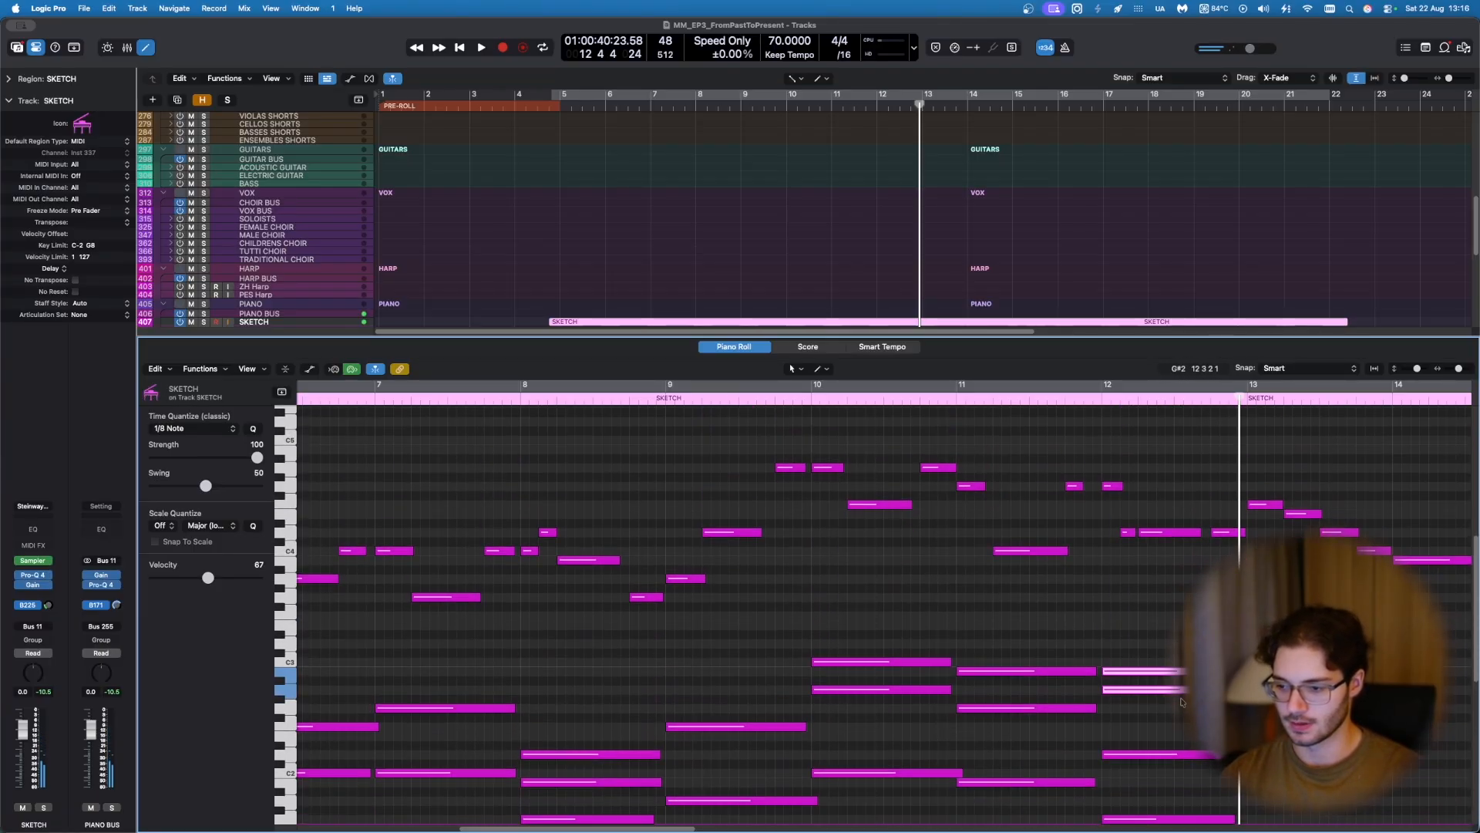
scroll(1170, 616, down, 5)
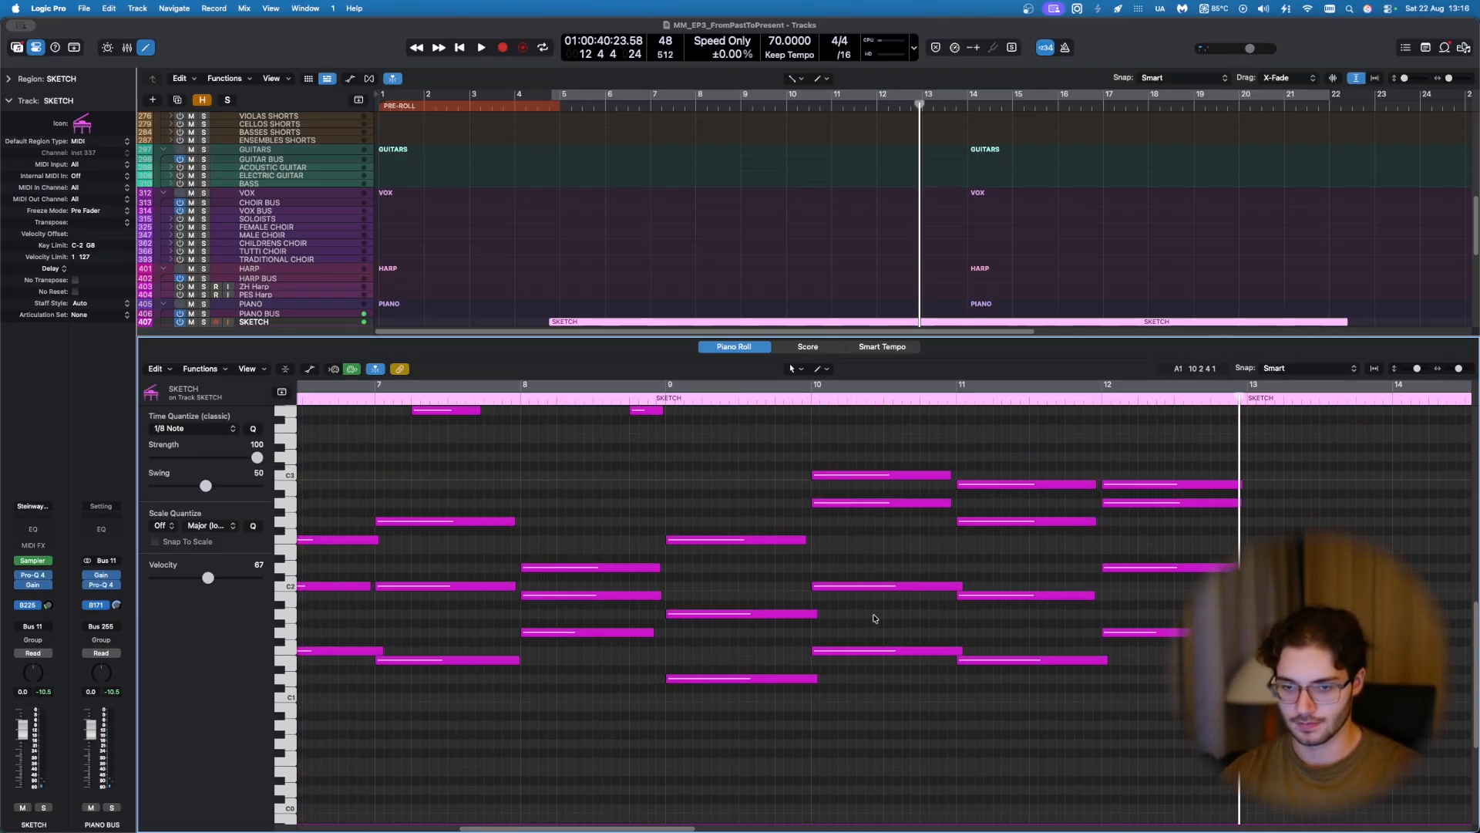
Step: Solo the SKETCH track and play the melody, harmony and bass together from bar 5 into bar 13
scroll(875, 613, left, 10)
scroll(875, 613, up, 1)
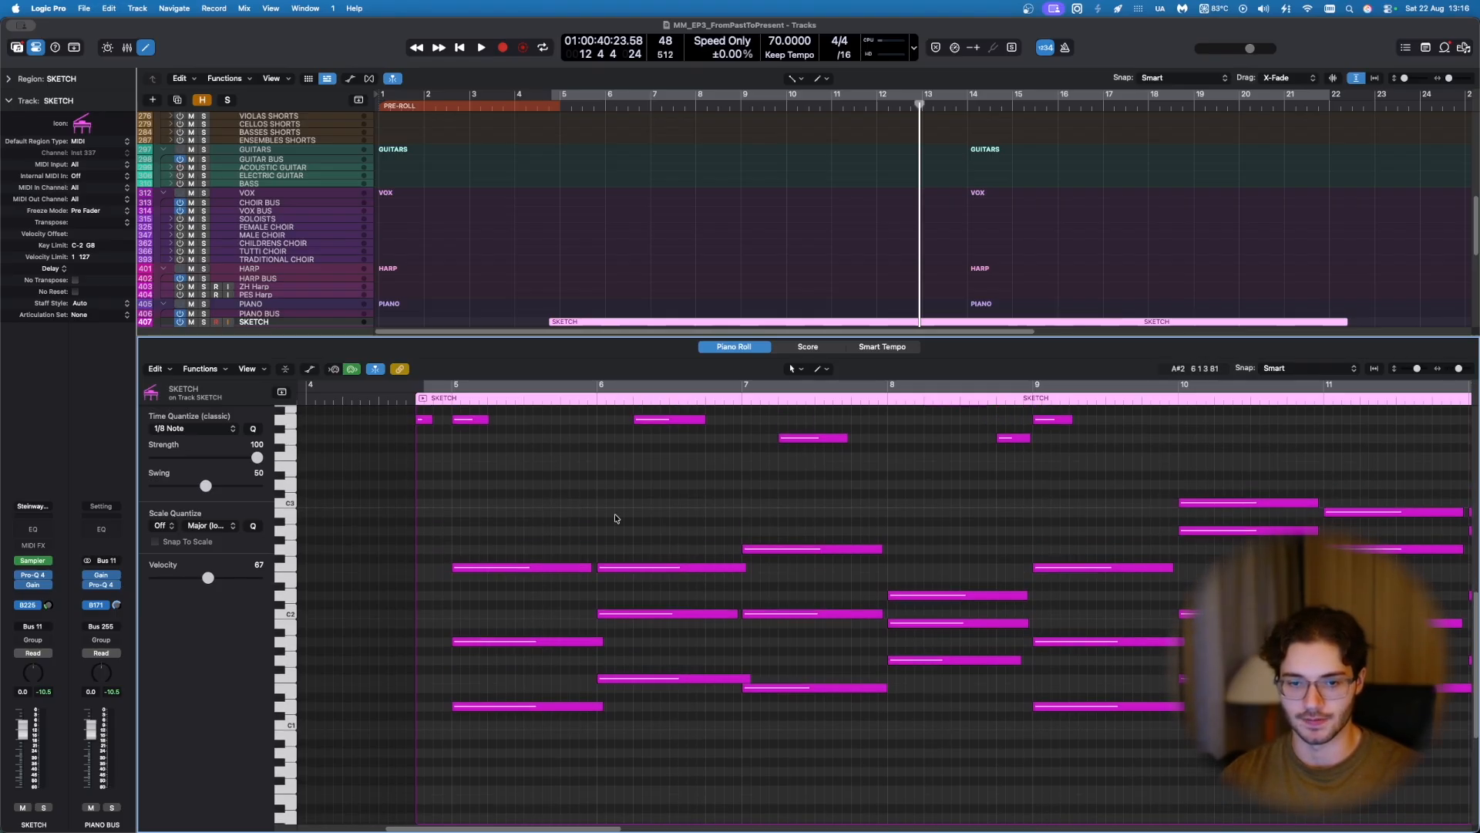
key(s)
key(space)
scroll(616, 518, up, 2)
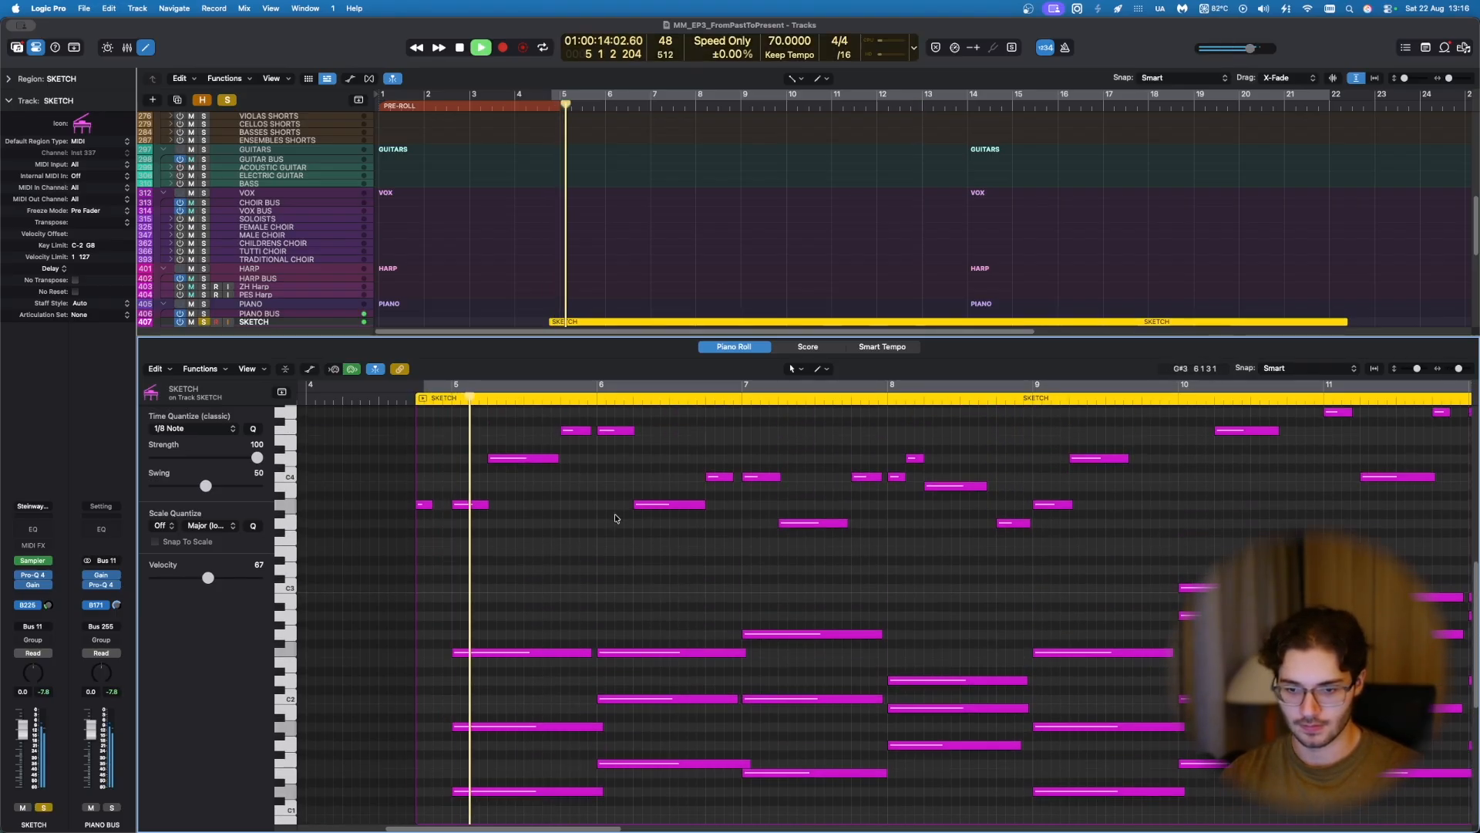
scroll(617, 560, down, 3)
scroll(618, 559, down, 3)
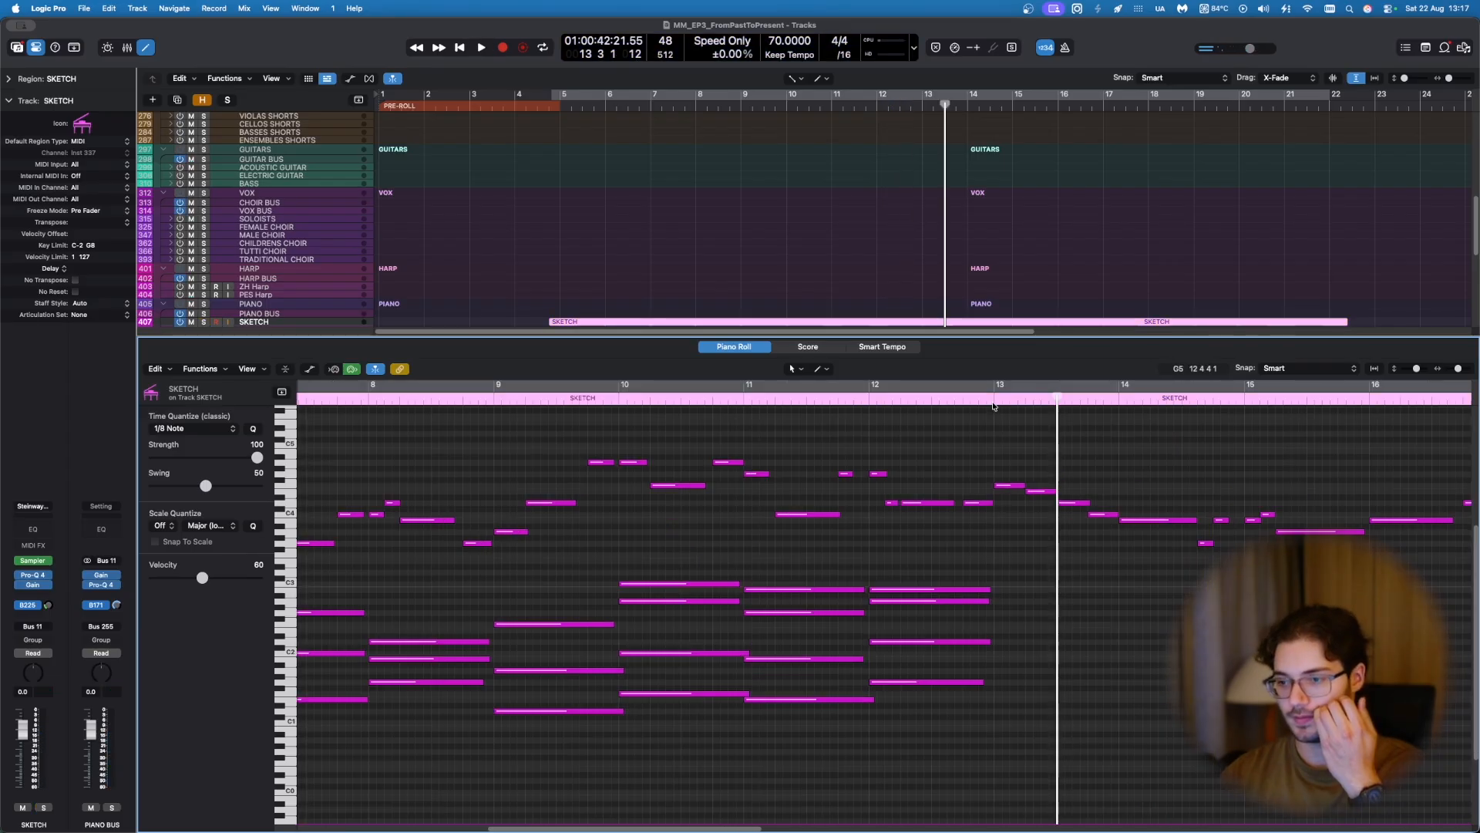
Step: Mute SKETCH and play the reference from the start of bar 13
key(comma)
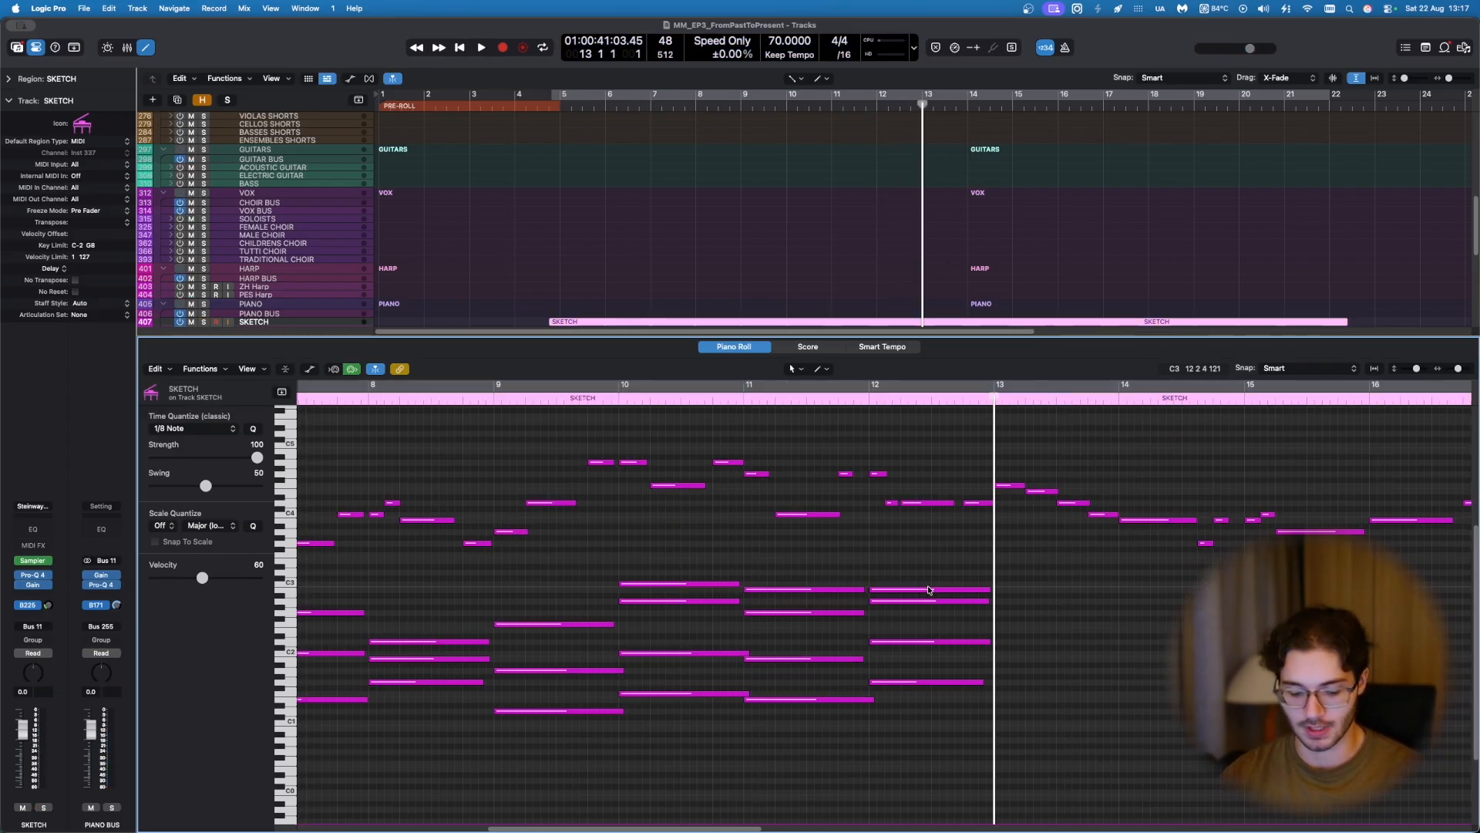
key(ctrl+m)
key(space)
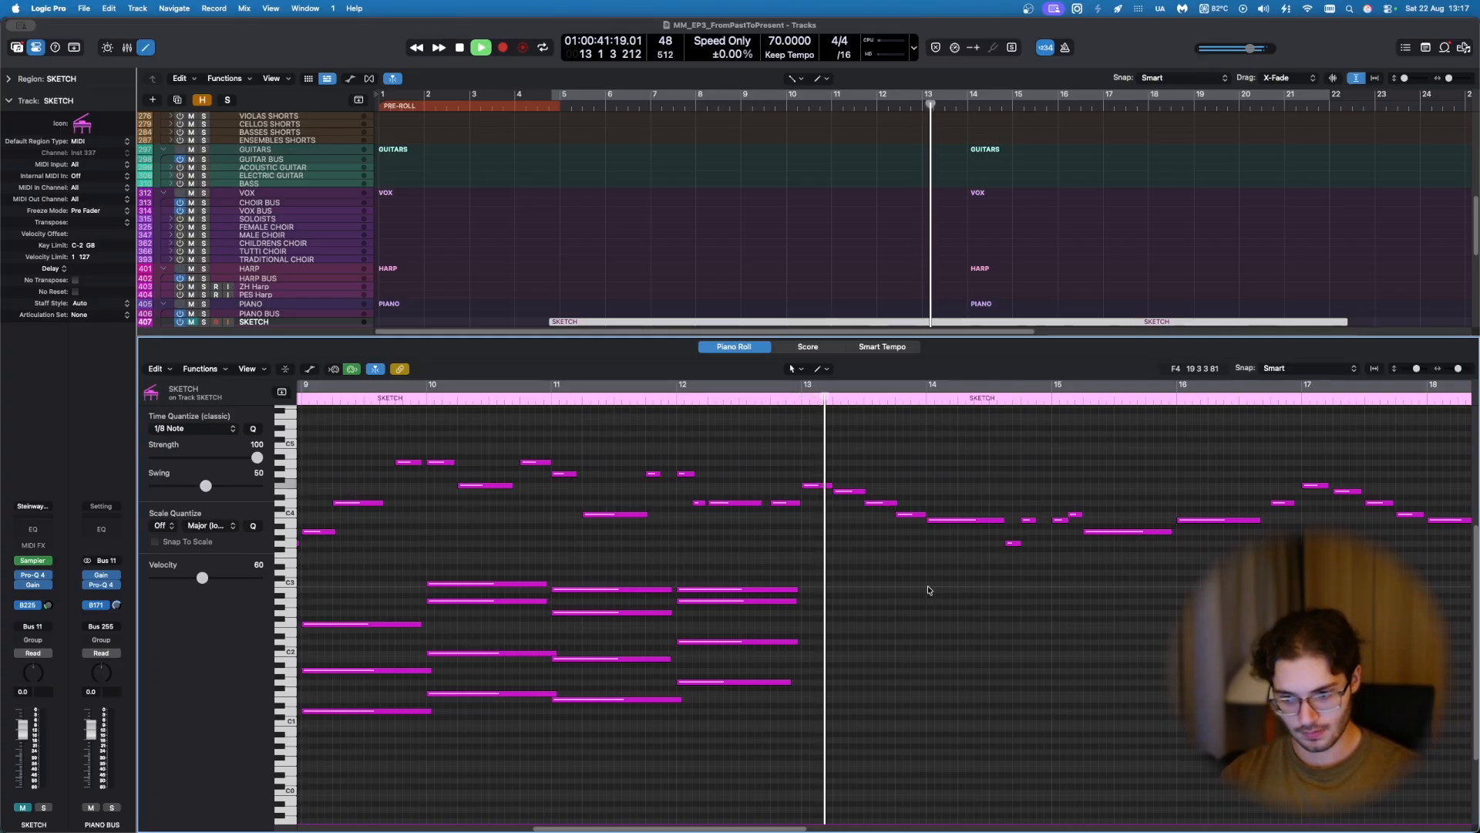
key(space)
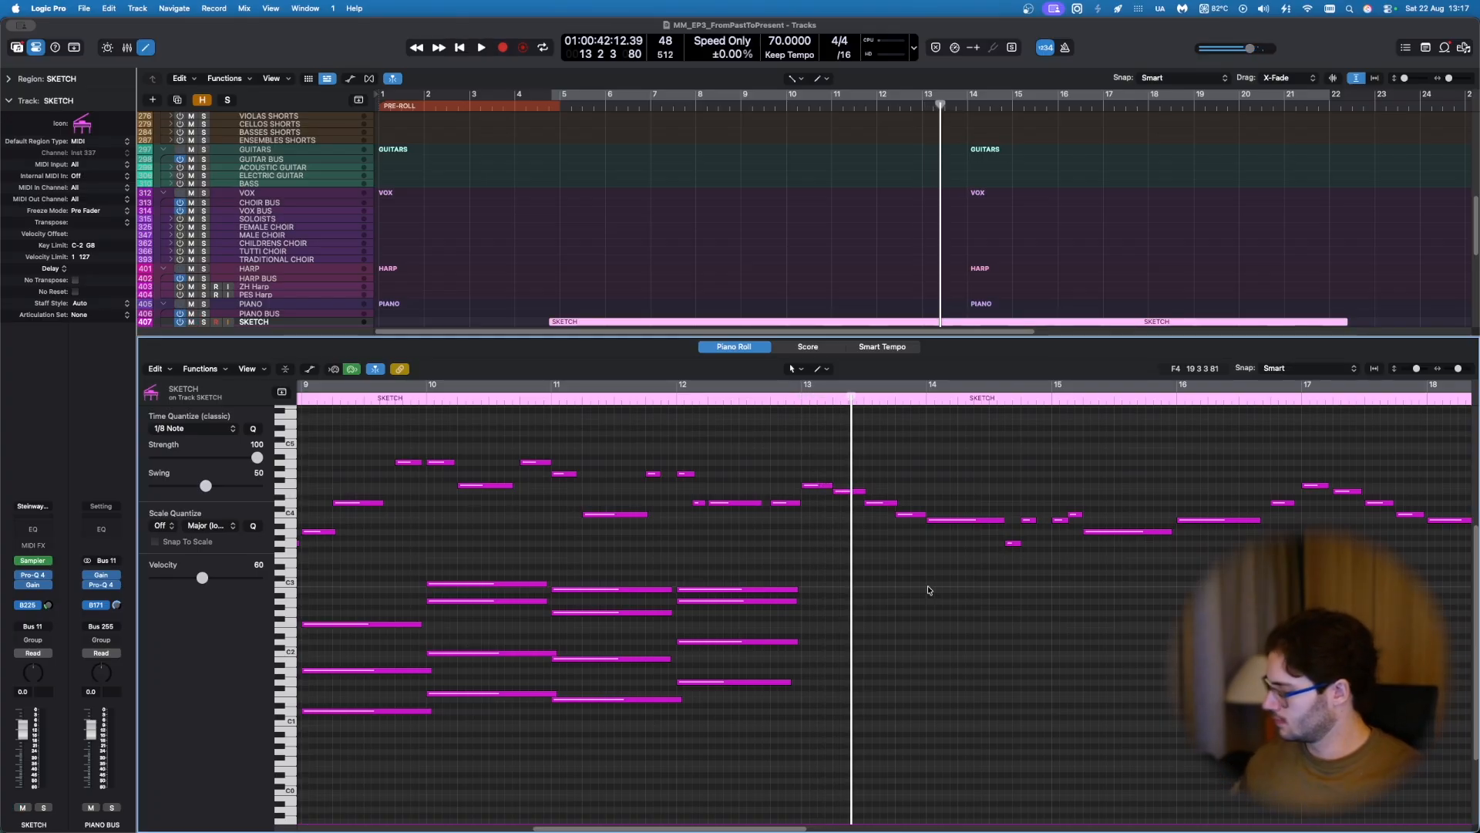
Step: Listen to the reference from bar 12 with SKETCH muted, and record a D1 bass note across bar 13
key(comma)
key(comma)
key(space)
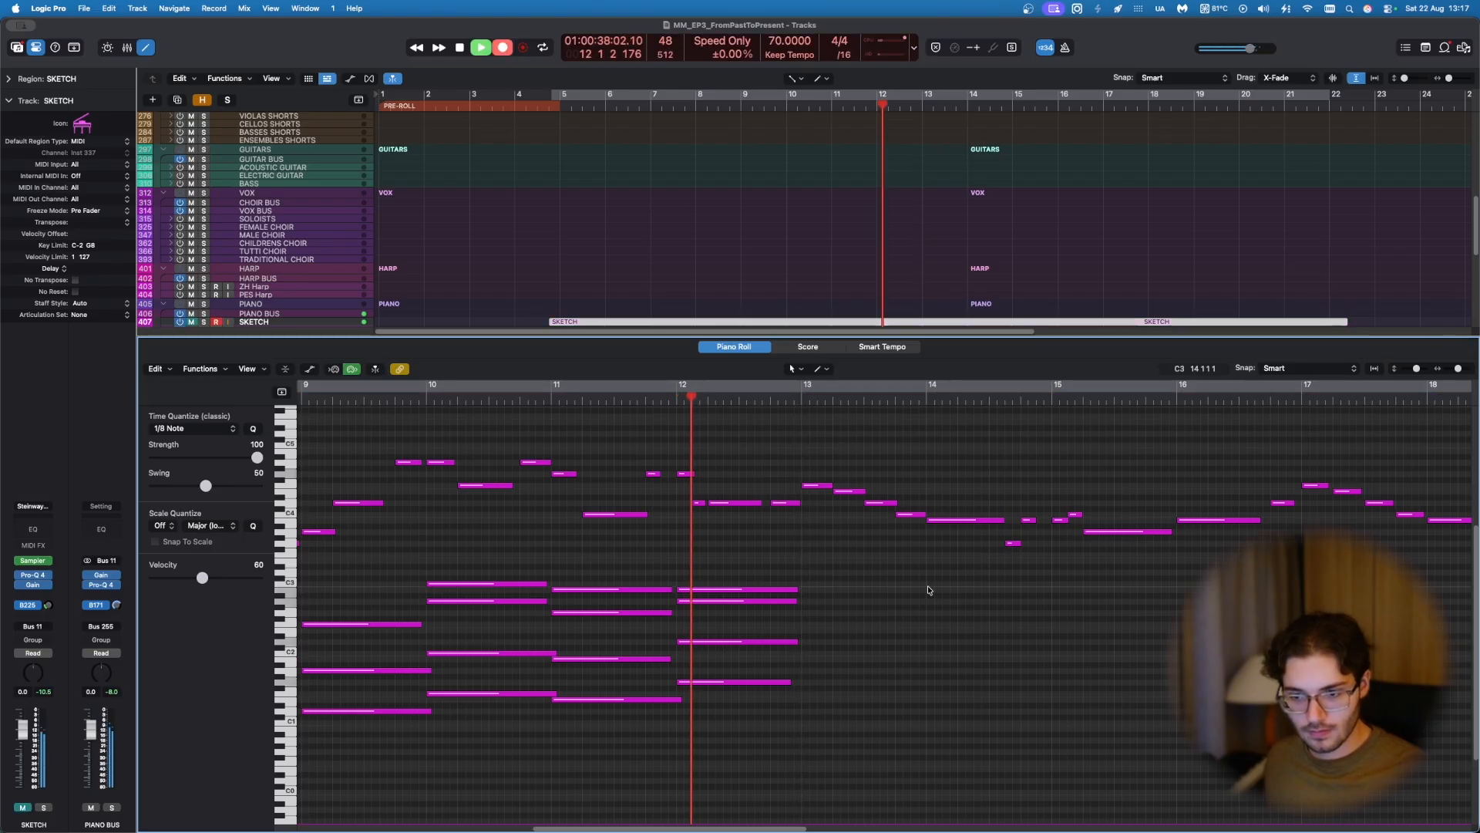
key(ctrl+m)
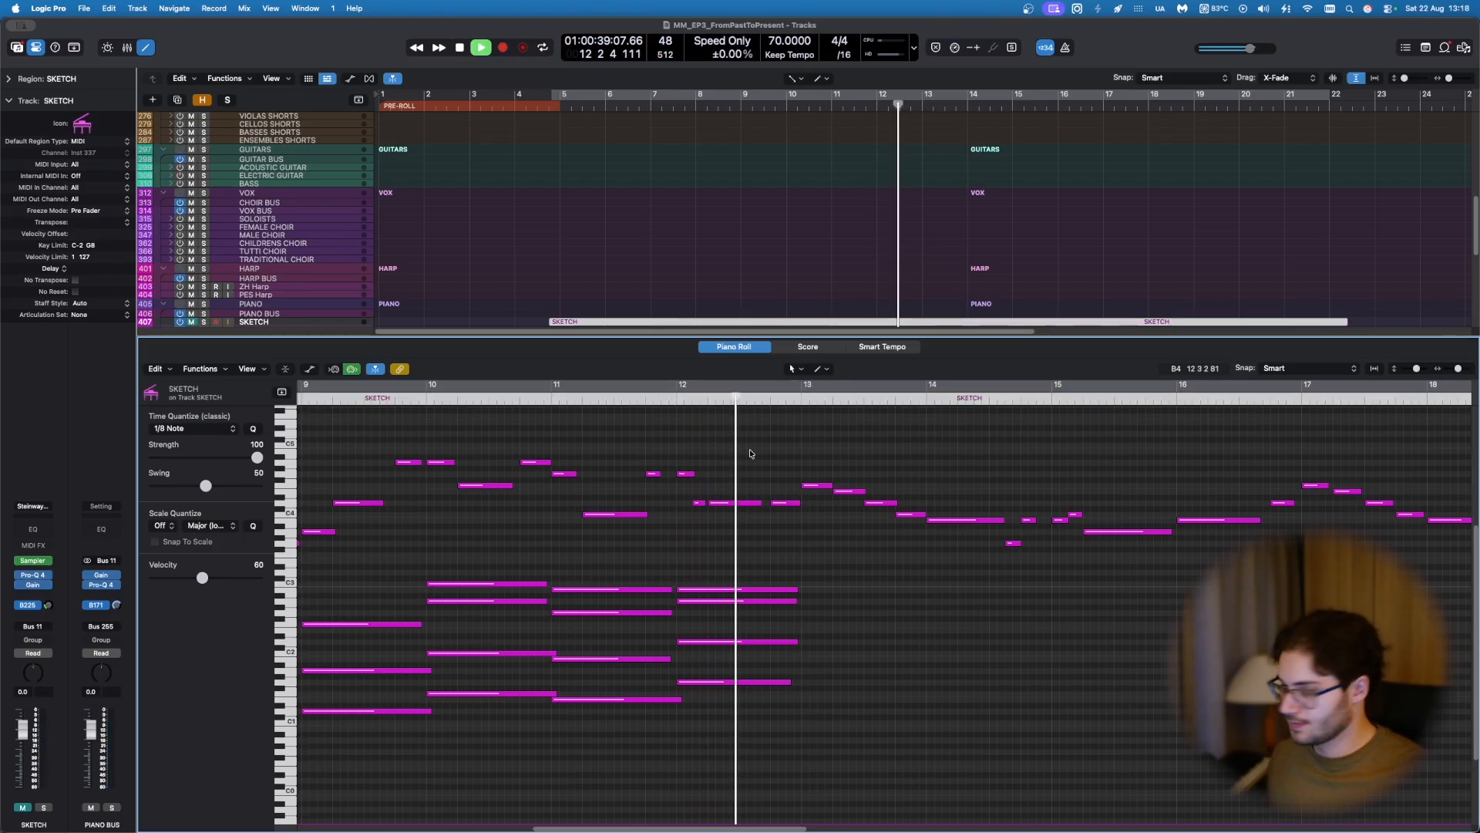
key(r)
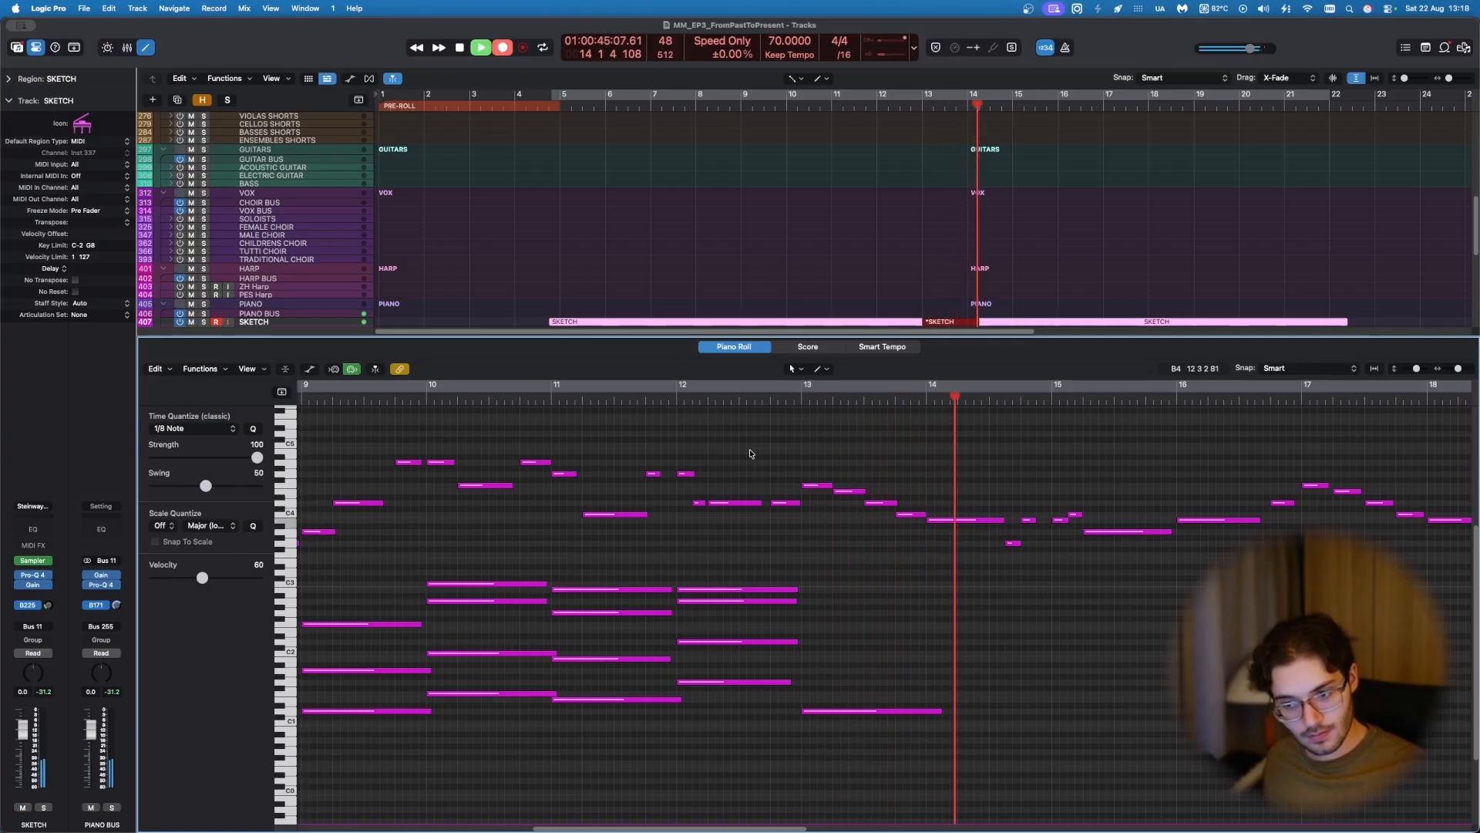
key(space)
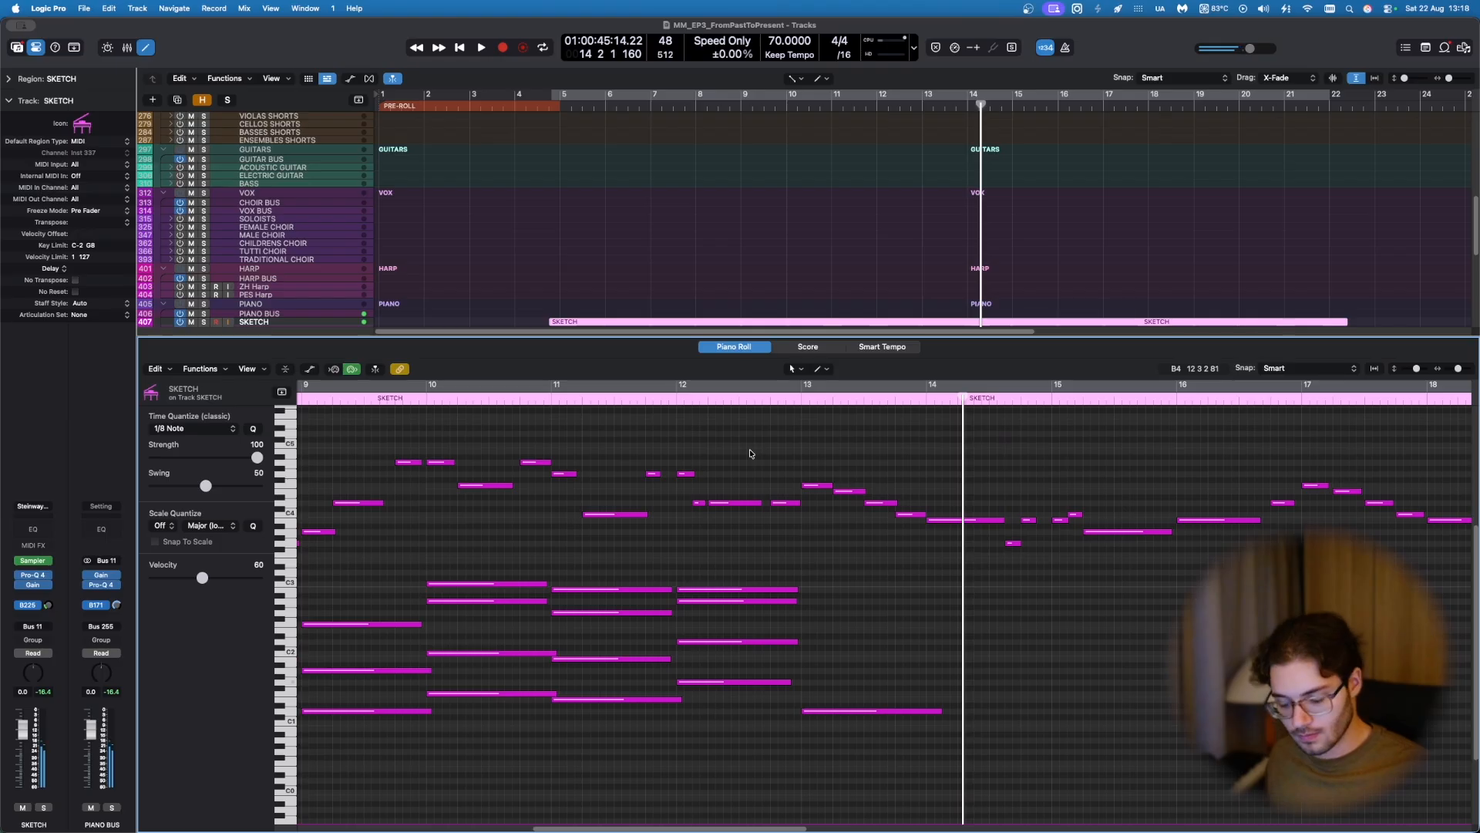
Step: Trim the D1 bass note to end with bar 13, copy it into bar 14 as G1, and play the reference with SKETCH muted
click(840, 710)
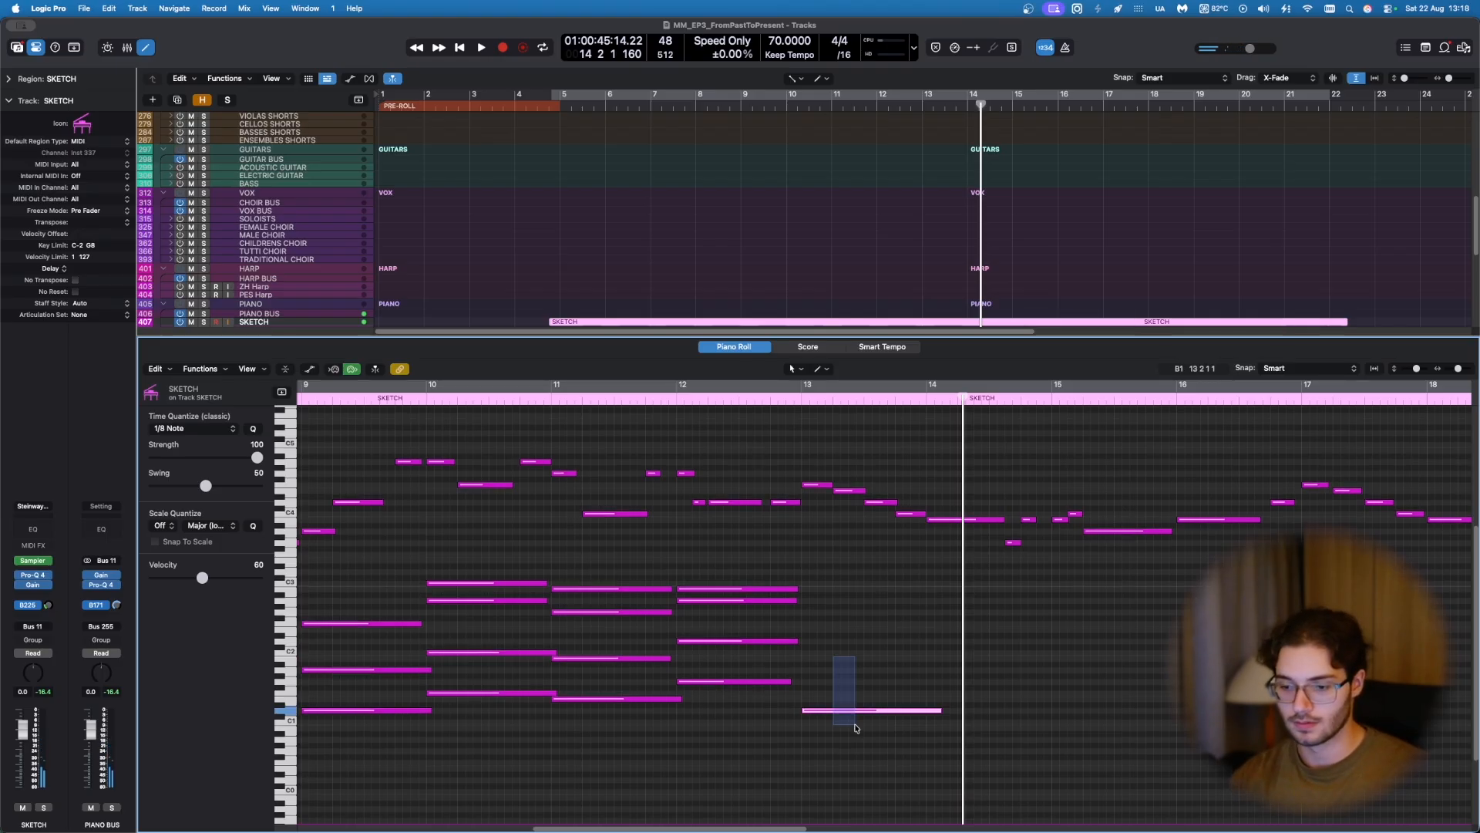
drag(940, 714, 953, 686)
click(854, 710)
key(m)
key(comma)
click(945, 637)
key(space)
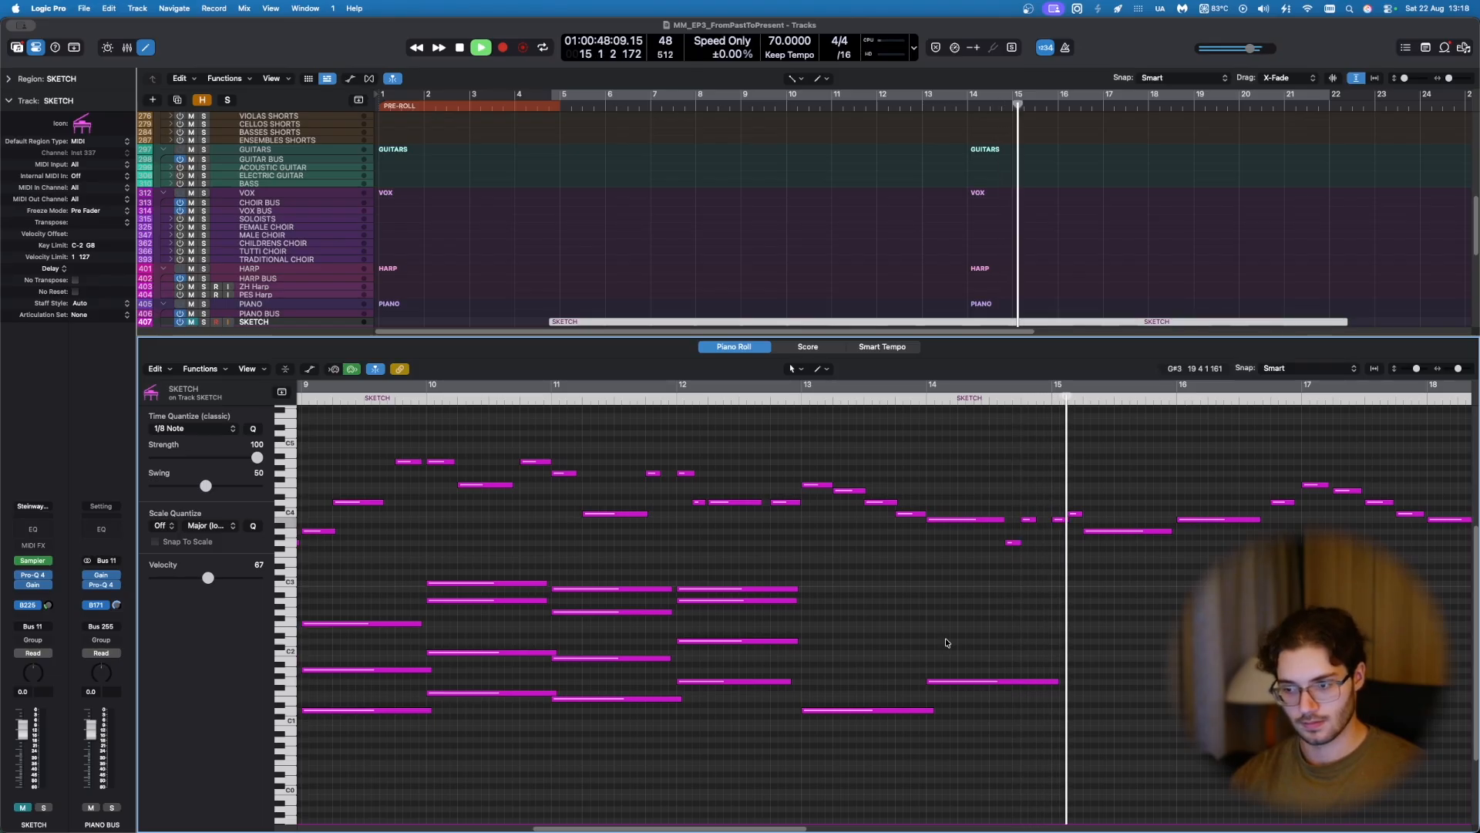
Step: Copy the G1 bass note from bar 14 into bar 15 as F1, and play the reference through bar 15 with SKETCH muted
key(space)
key(ctrl+m)
drag(995, 681, 1113, 688)
key(ctrl+m)
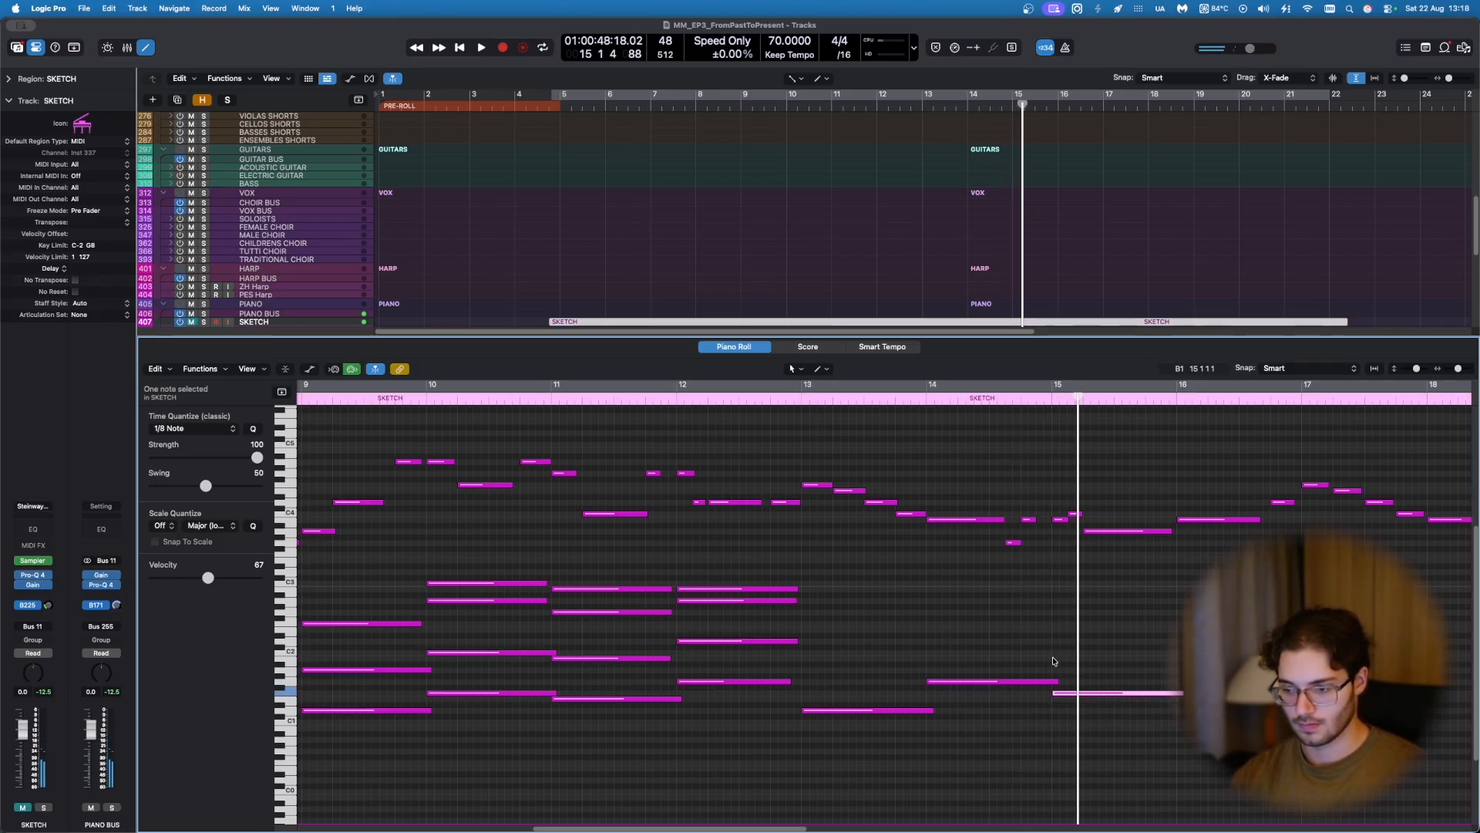
click(1060, 665)
key(space)
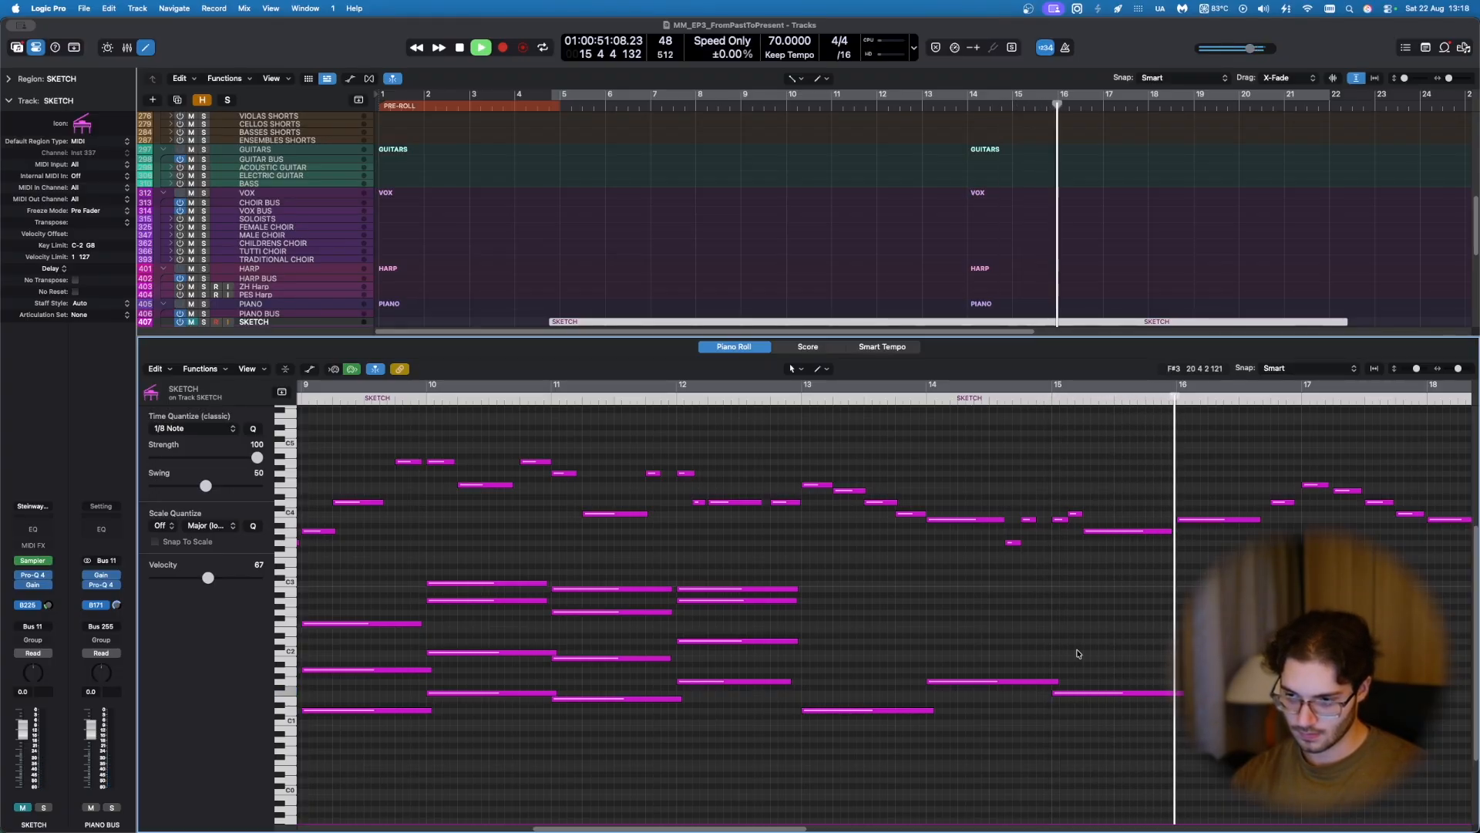
key(space)
Step: Copy the F1 bass note from bar 15 into bar 16 as G1, and play the reference again with SKETCH muted
key(ctrl+m)
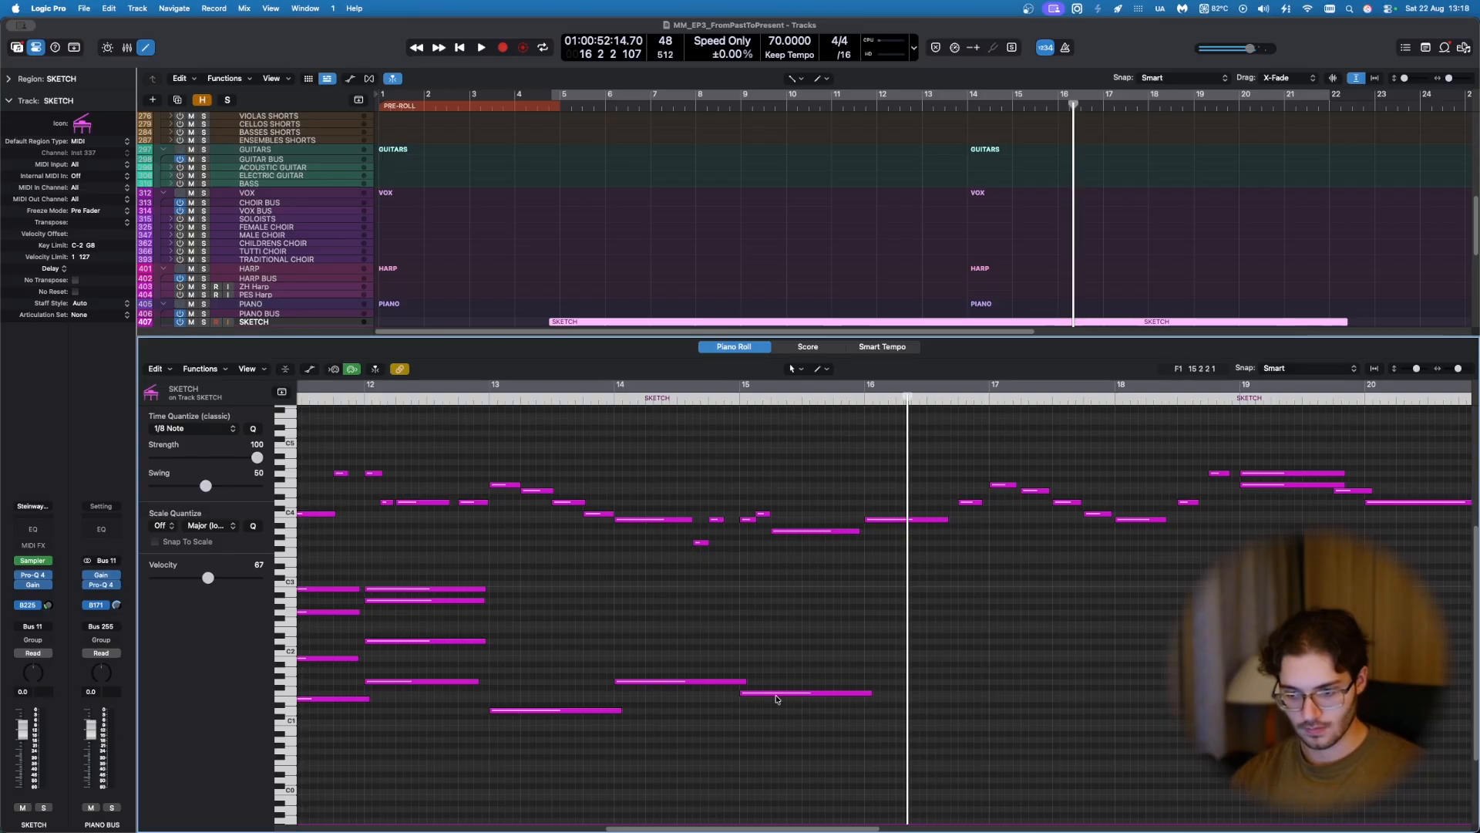
drag(774, 692, 901, 681)
key(ctrl+m)
key(comma)
click(783, 623)
key(space)
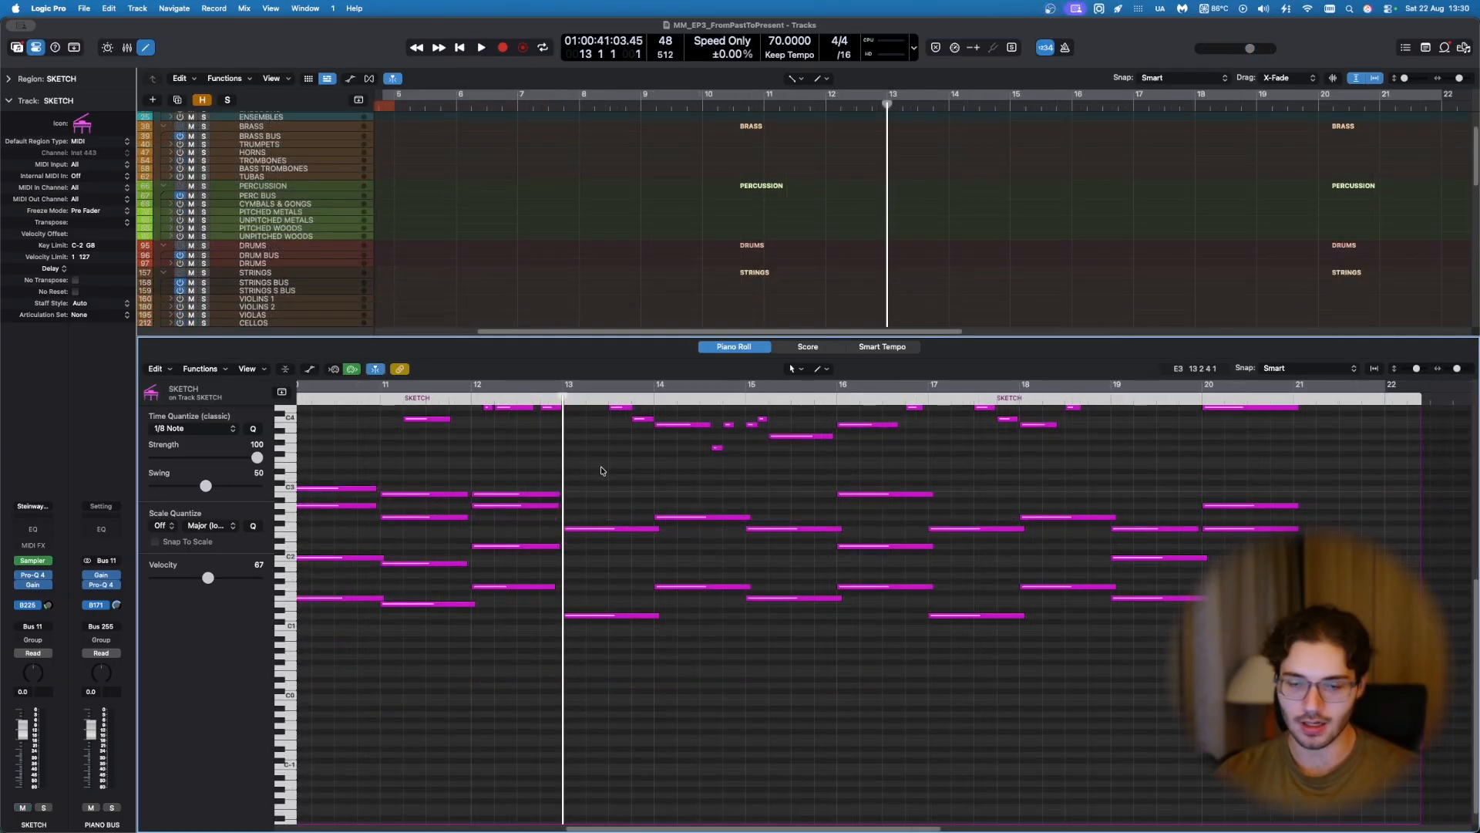
Step: Play the SKETCH harmonies from the start of bar 13
scroll(602, 470, down, 2)
scroll(602, 470, up, 3)
key(space)
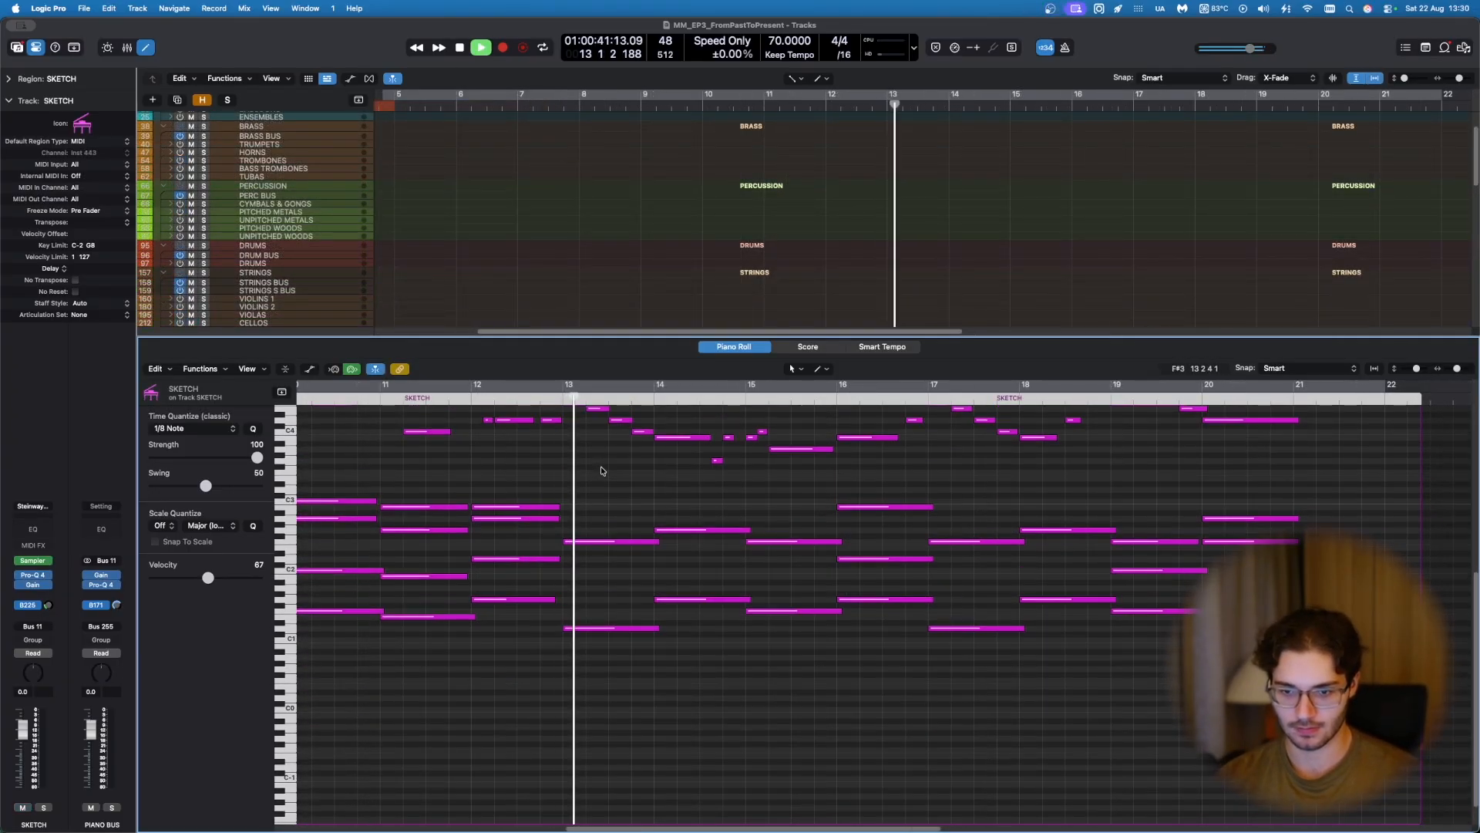
key(space)
click(566, 389)
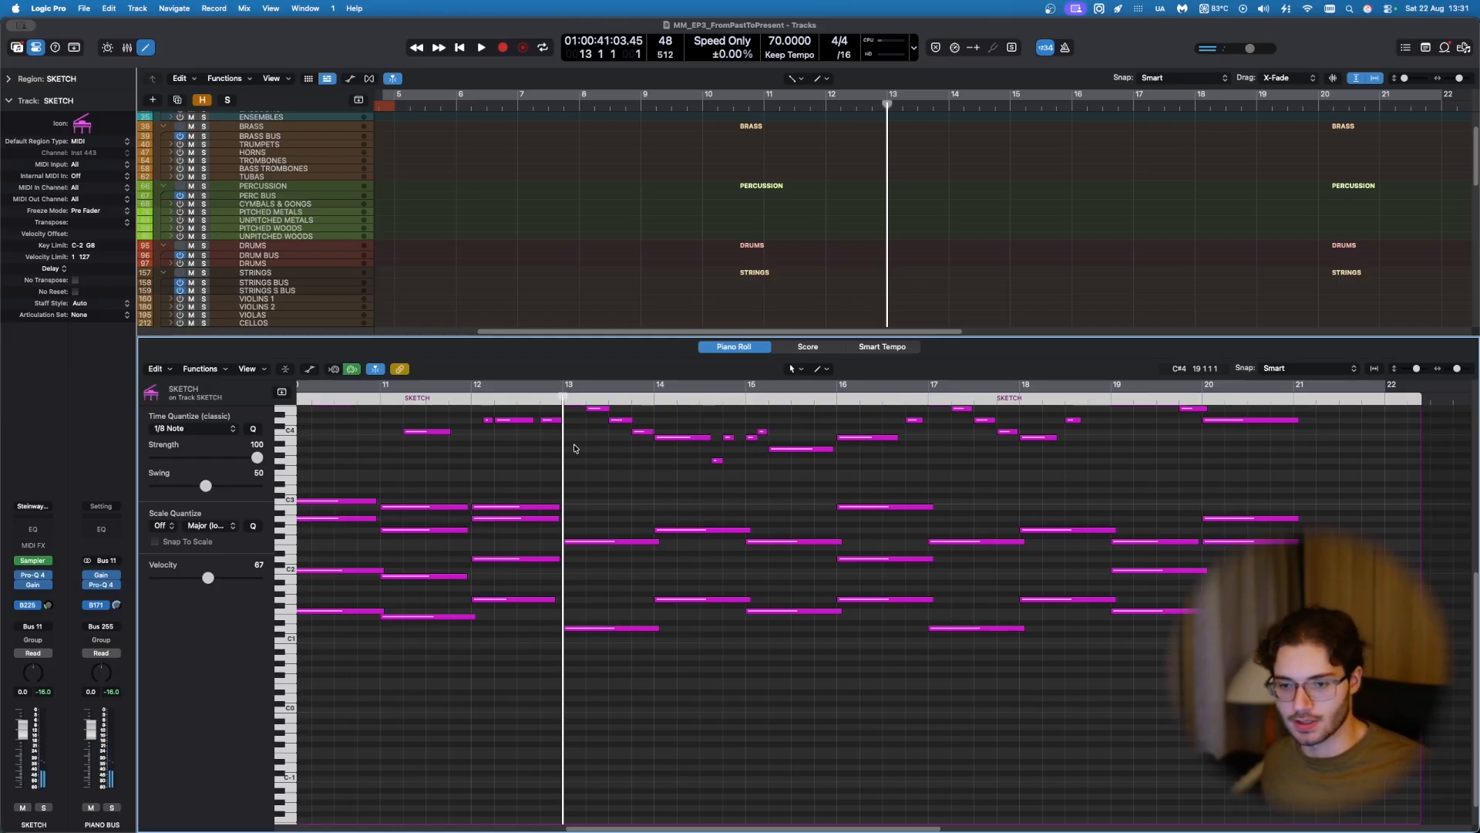
key(space)
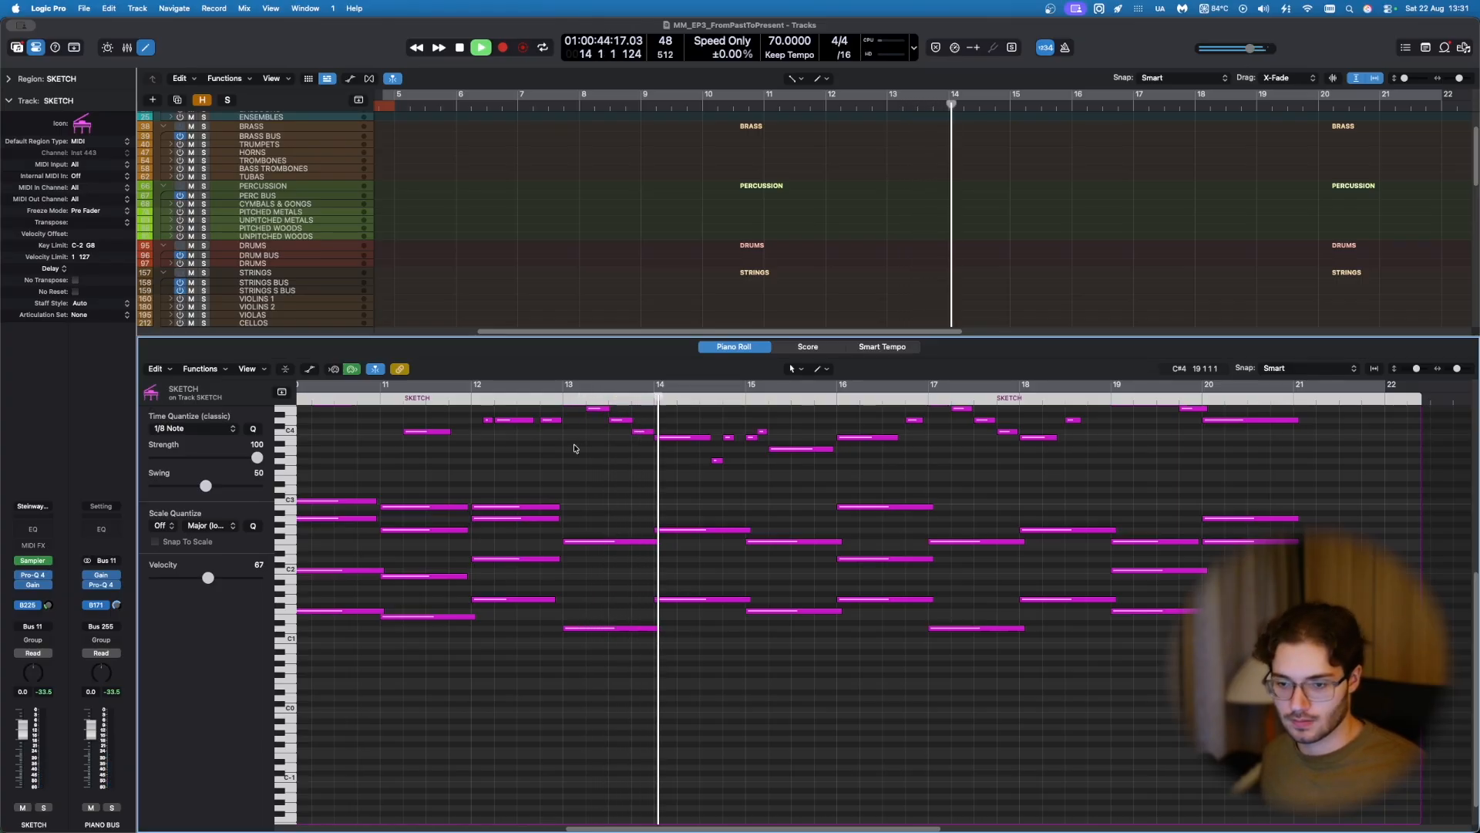
key(space)
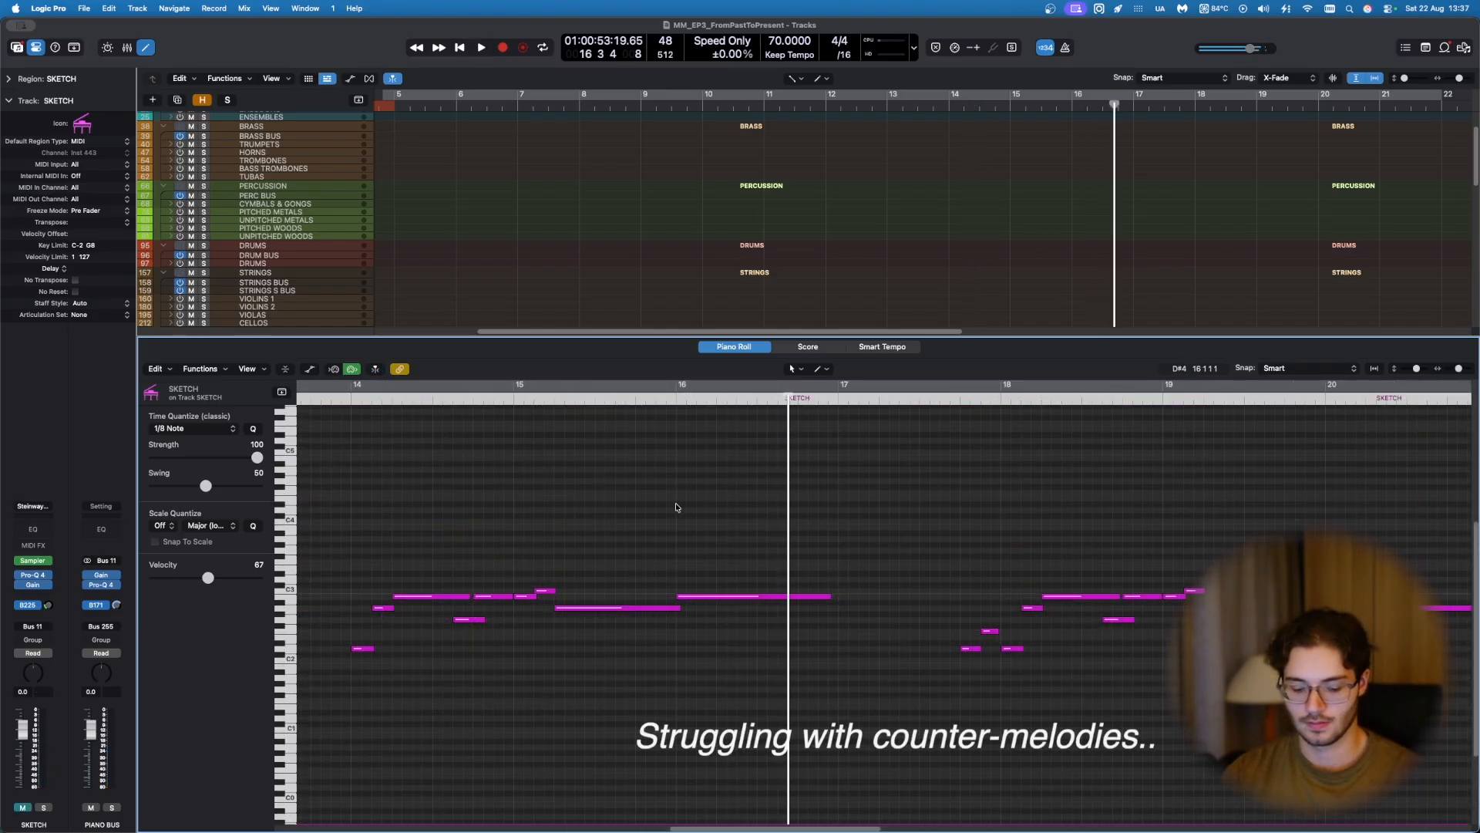
Step: Try a higher pitch for the B2 counter-melody note at the start of bar 16, and undo it
drag(707, 594, 706, 584)
click(722, 564)
key(super+z)
click(771, 577)
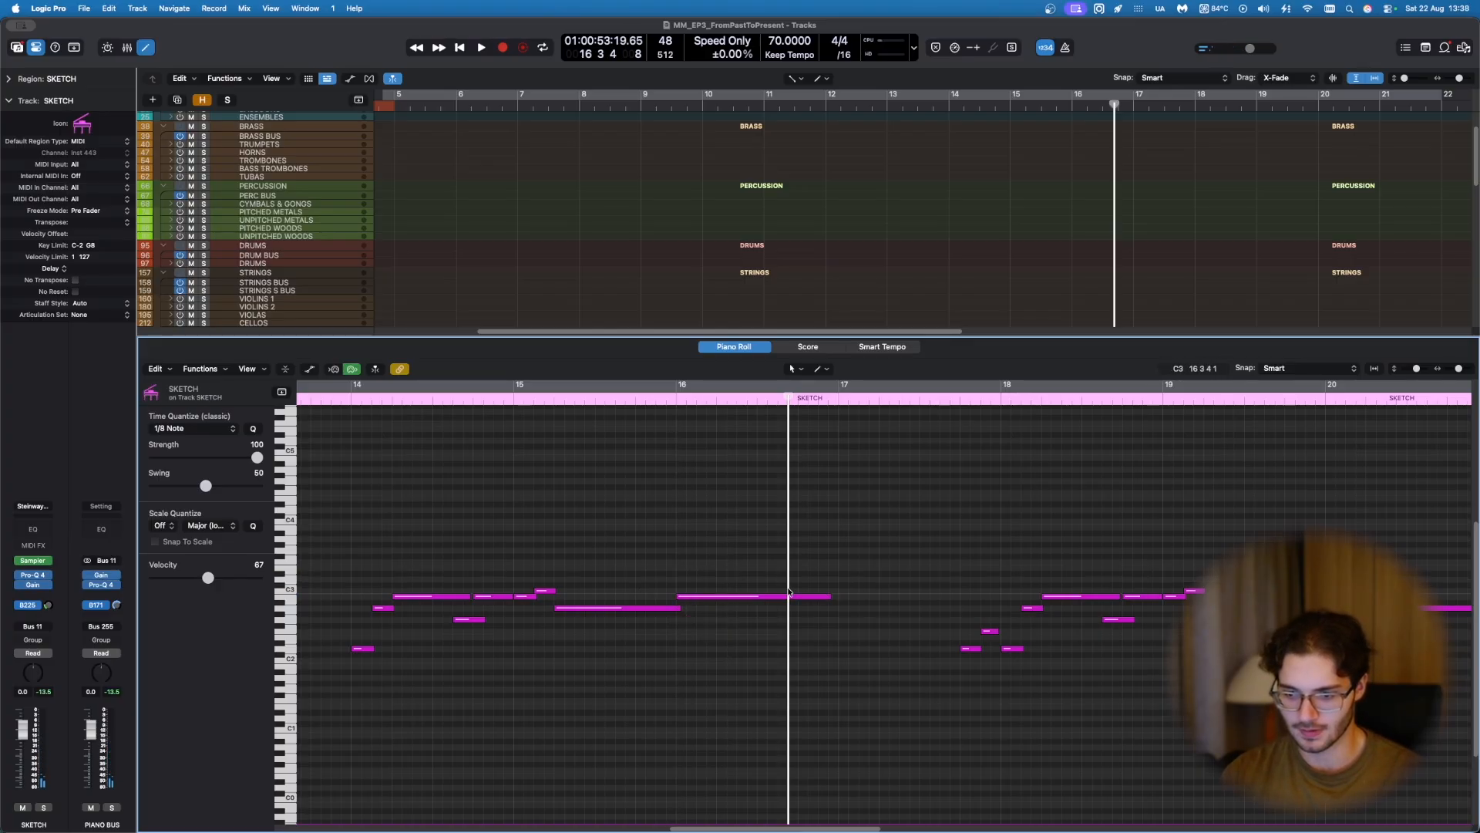
Step: Examine the long B2 counter-melody note in bar 16, and play the reference up to beat 3 of bar 15 with SKETCH muted
click(753, 415)
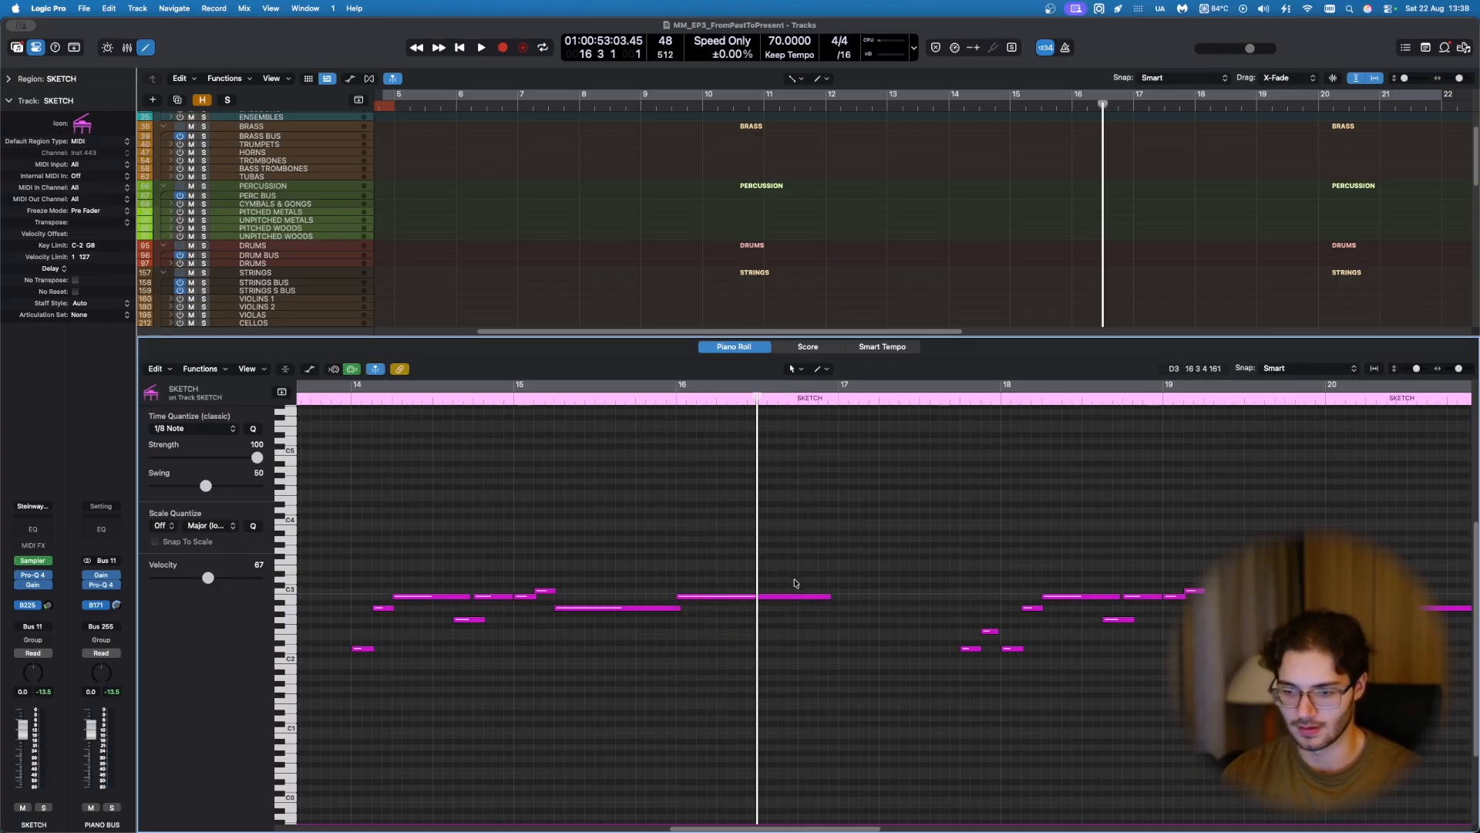
drag(699, 552, 728, 646)
click(729, 653)
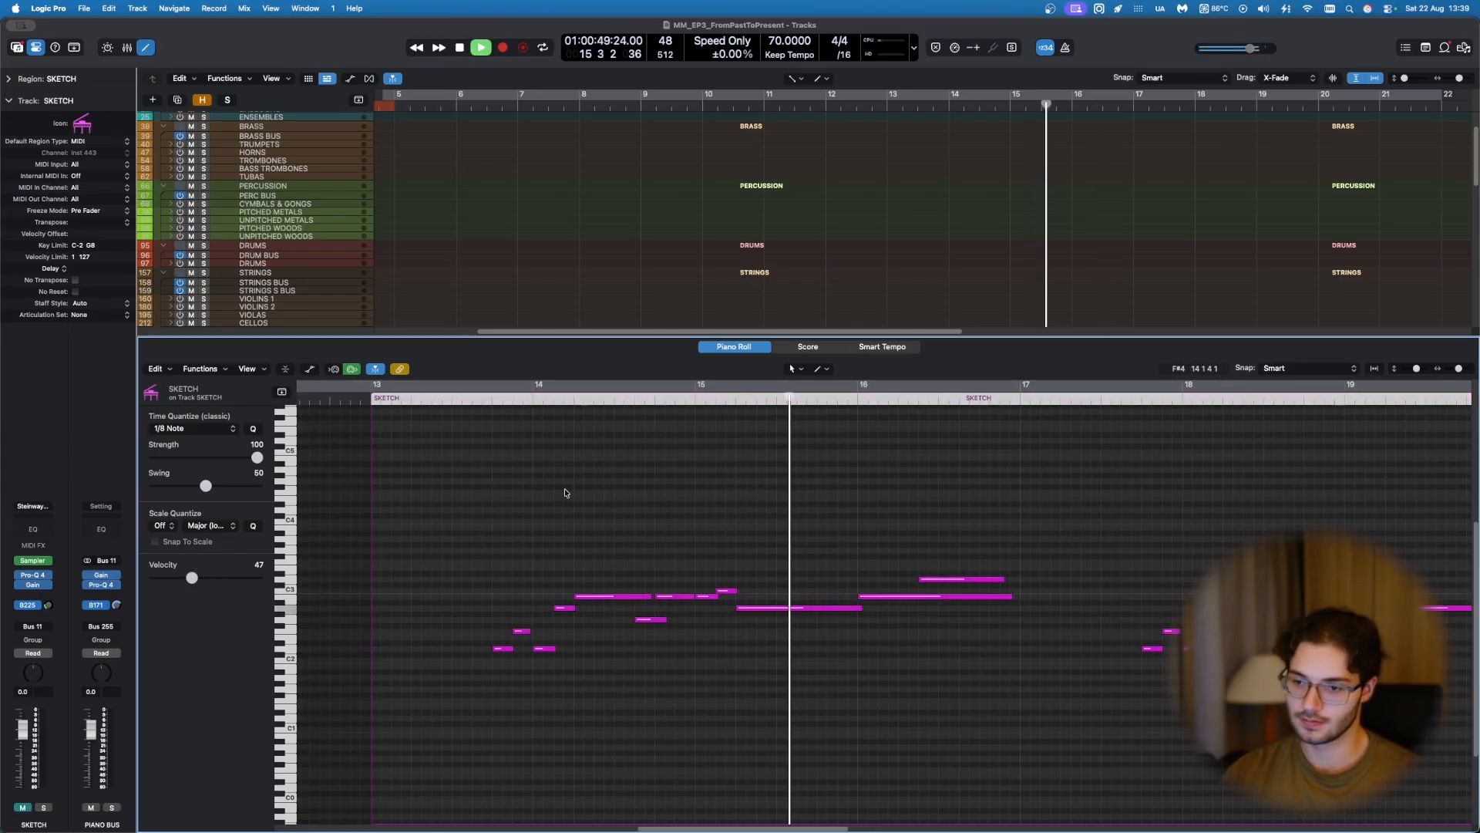
key(space)
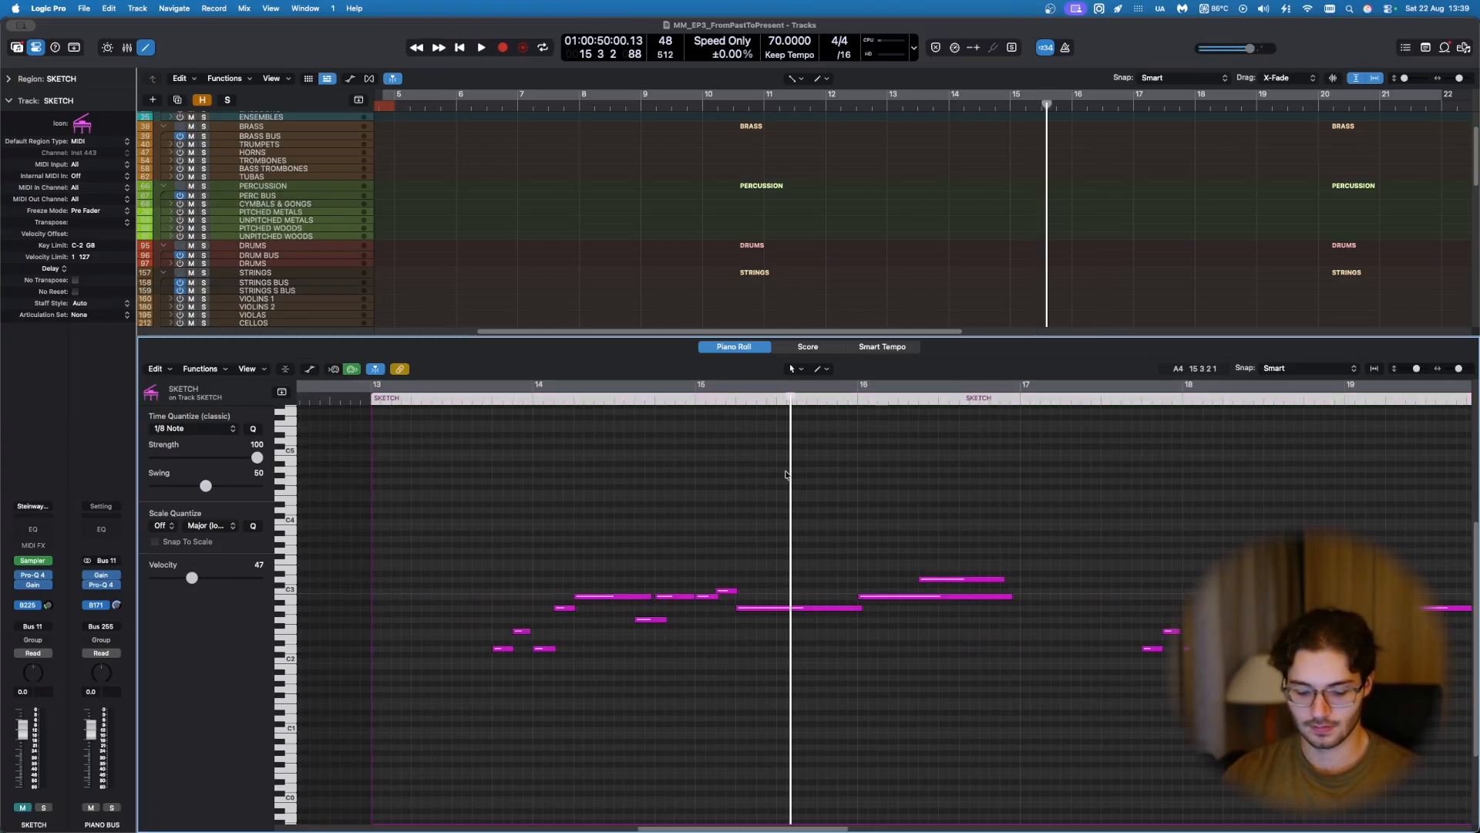
Step: Copy the D3 note from bar 16 to beat 3 of bar 15, and play the reference from there with SKETCH muted
click(772, 399)
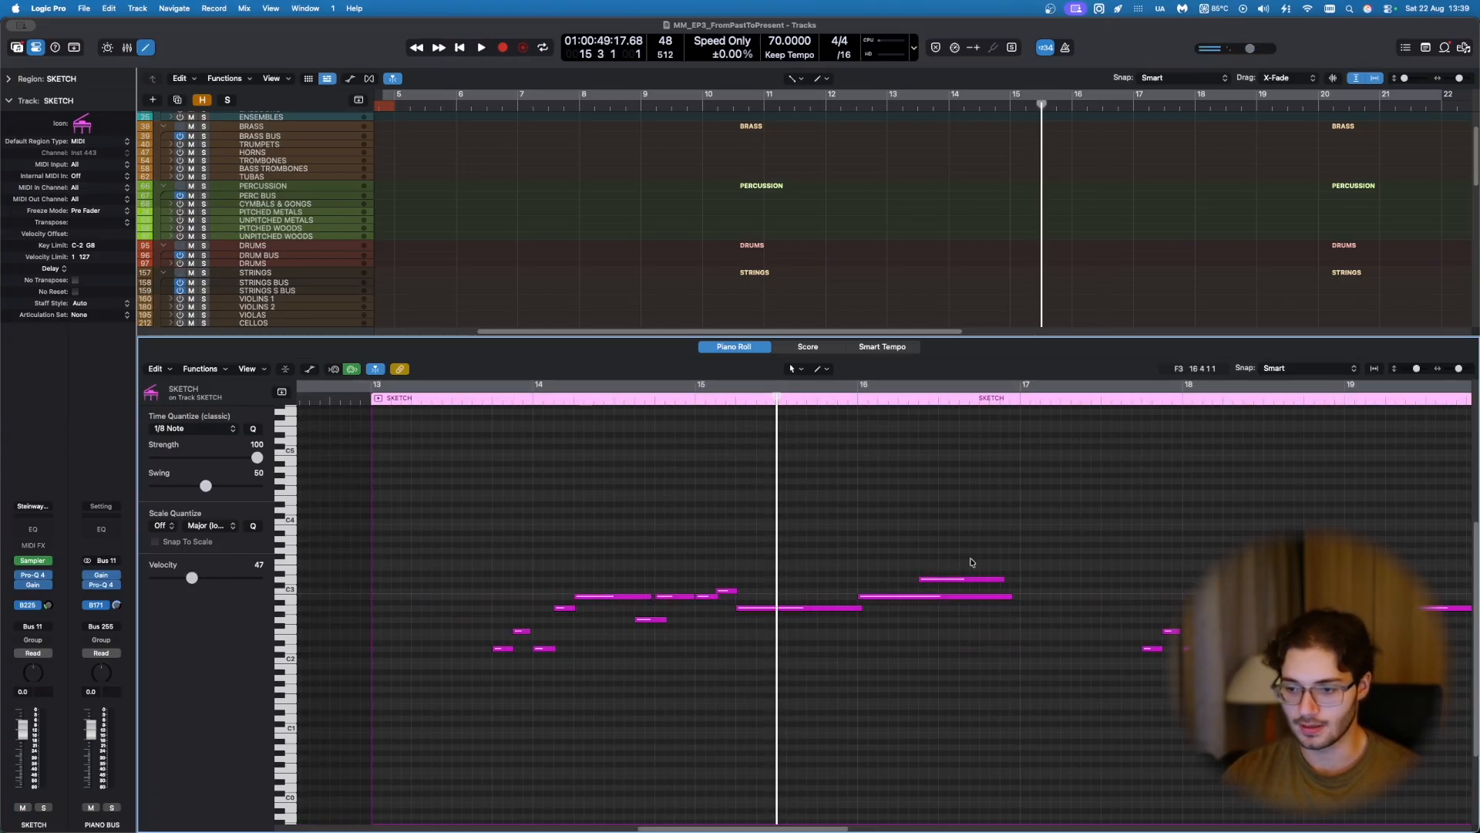
drag(952, 583, 808, 582)
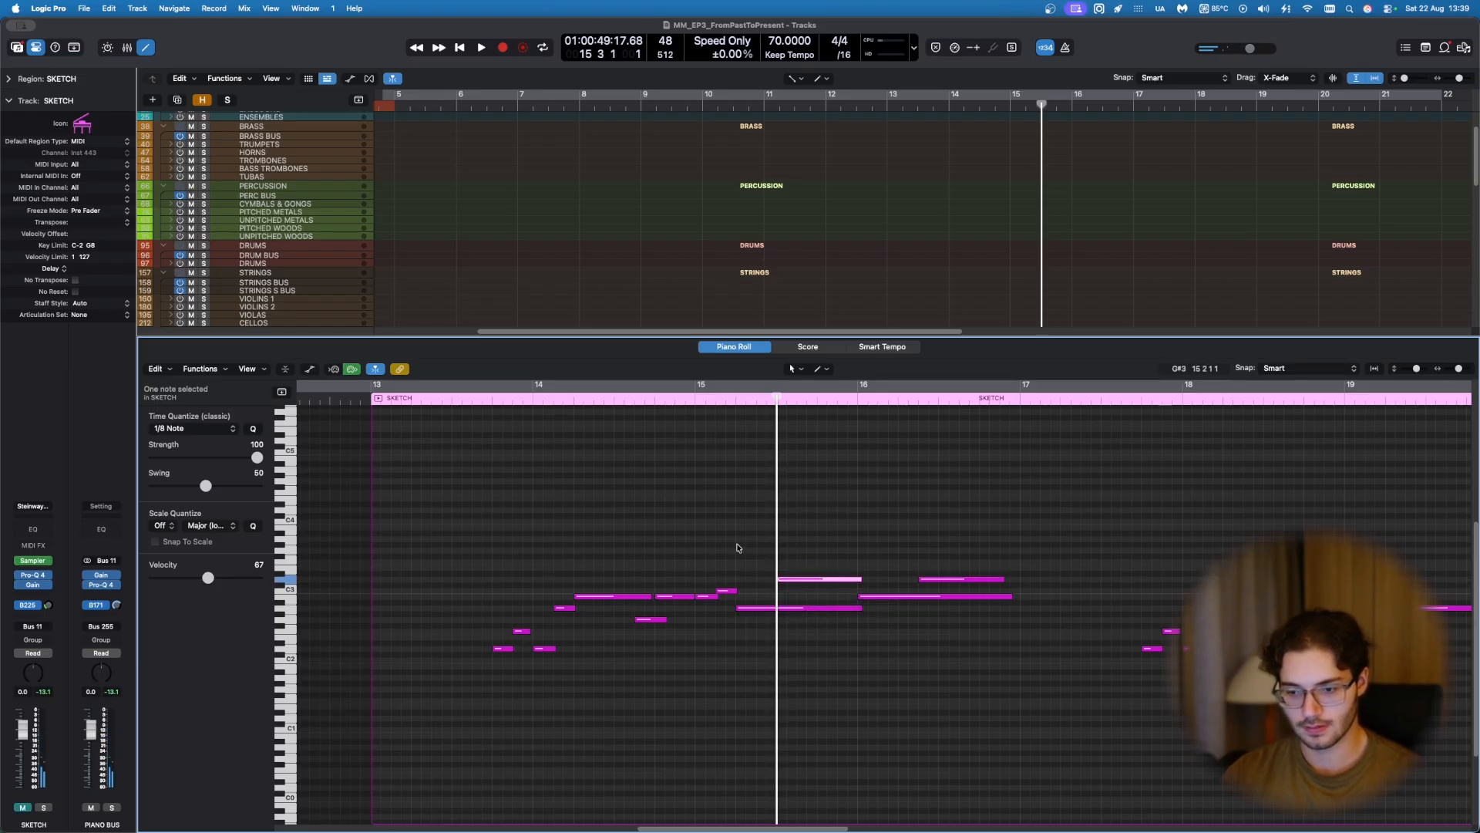
click(737, 544)
key(space)
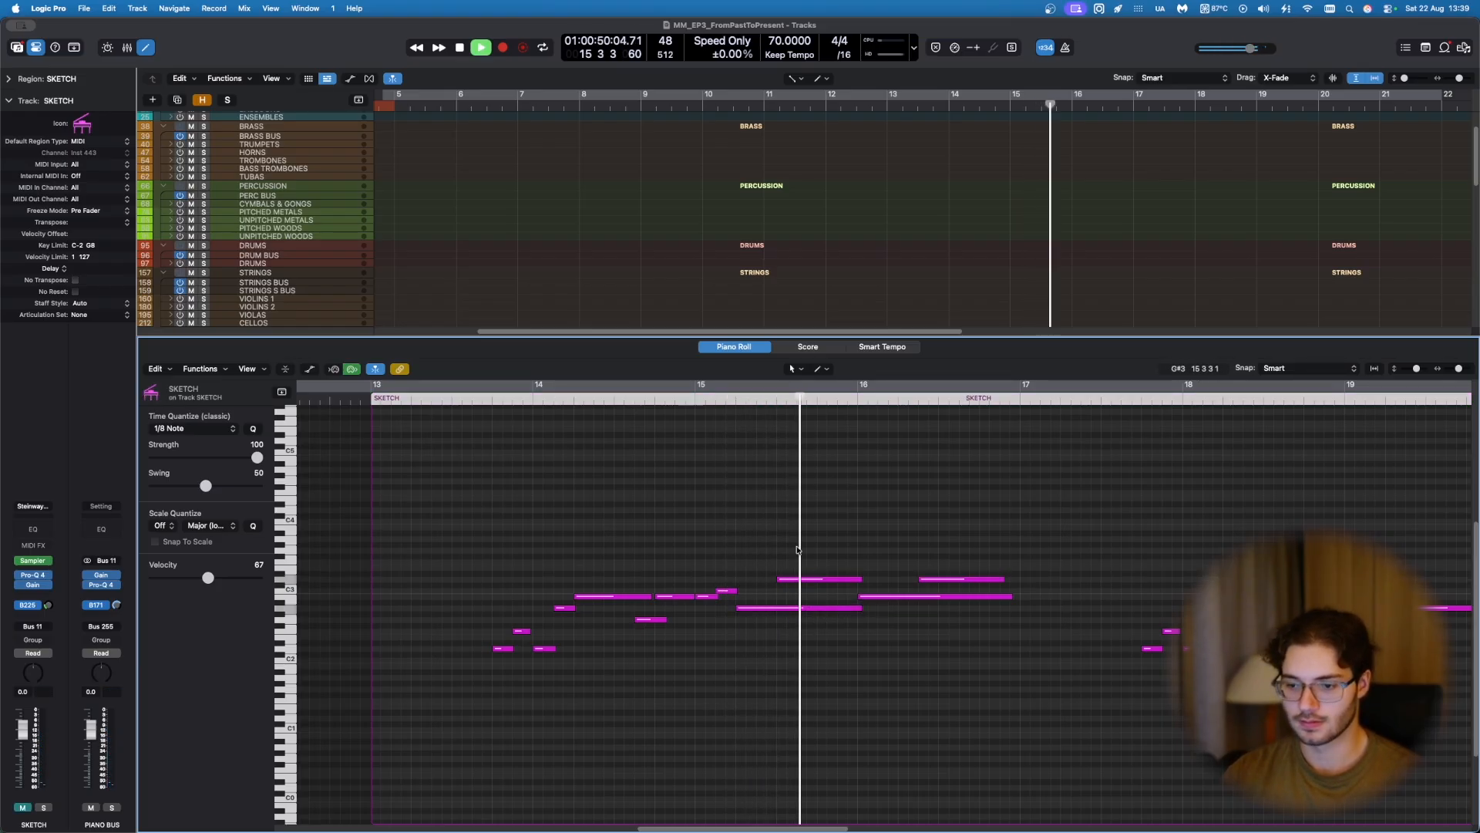
key(space)
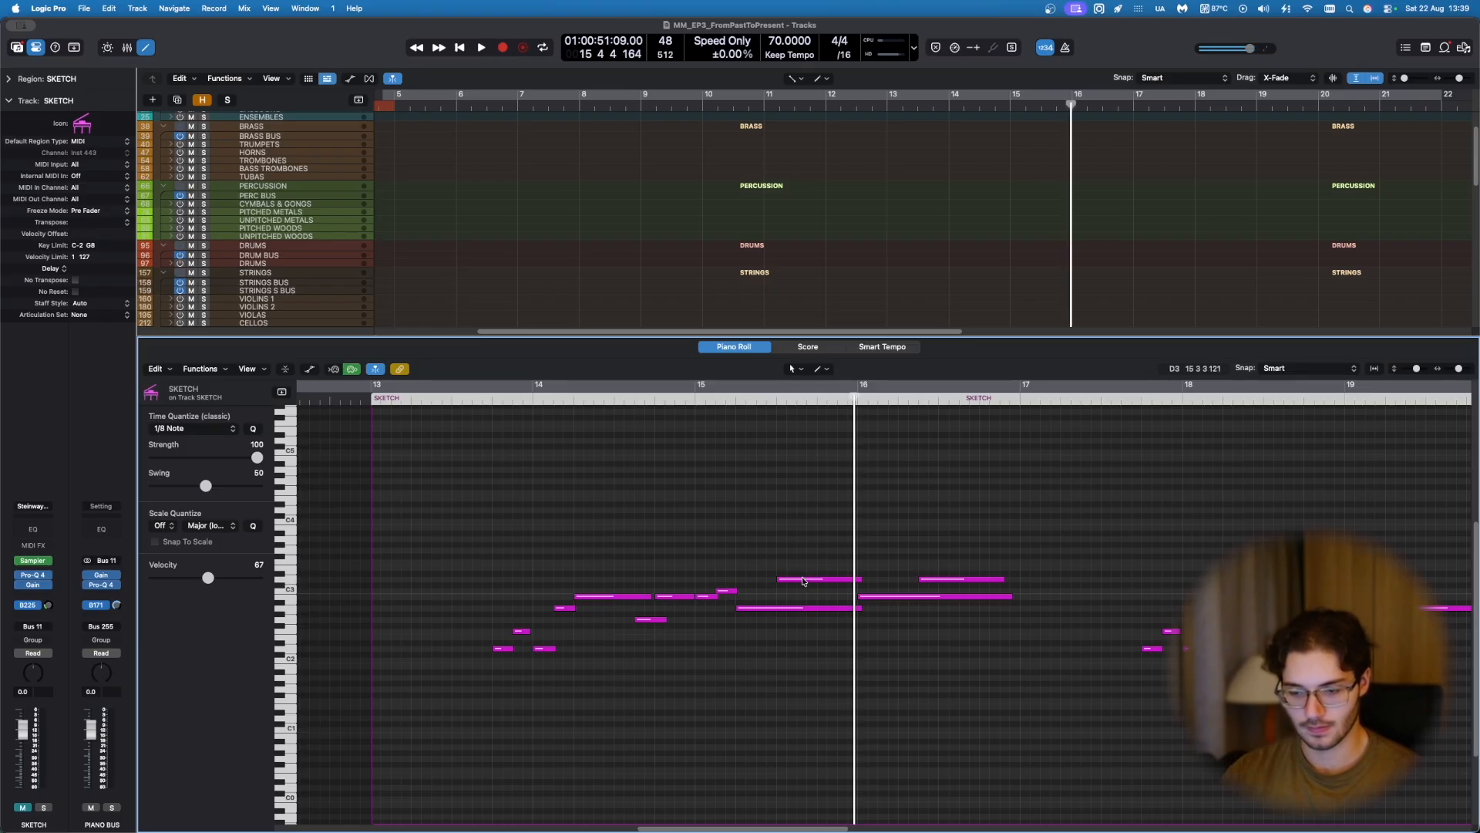
Step: Arrange three one-beat counter-melody notes in bar 15: D3 on beat 2, C3 on beat 3 and A2 on beat 4
mouse_move(803, 581)
mouse_down()
mouse_move(752, 582)
mouse_move(793, 592)
mouse_up()
drag(792, 591, 869, 596)
click(772, 582)
shift+click(817, 590)
shift+click(890, 608)
drag(863, 594, 822, 592)
click(675, 578)
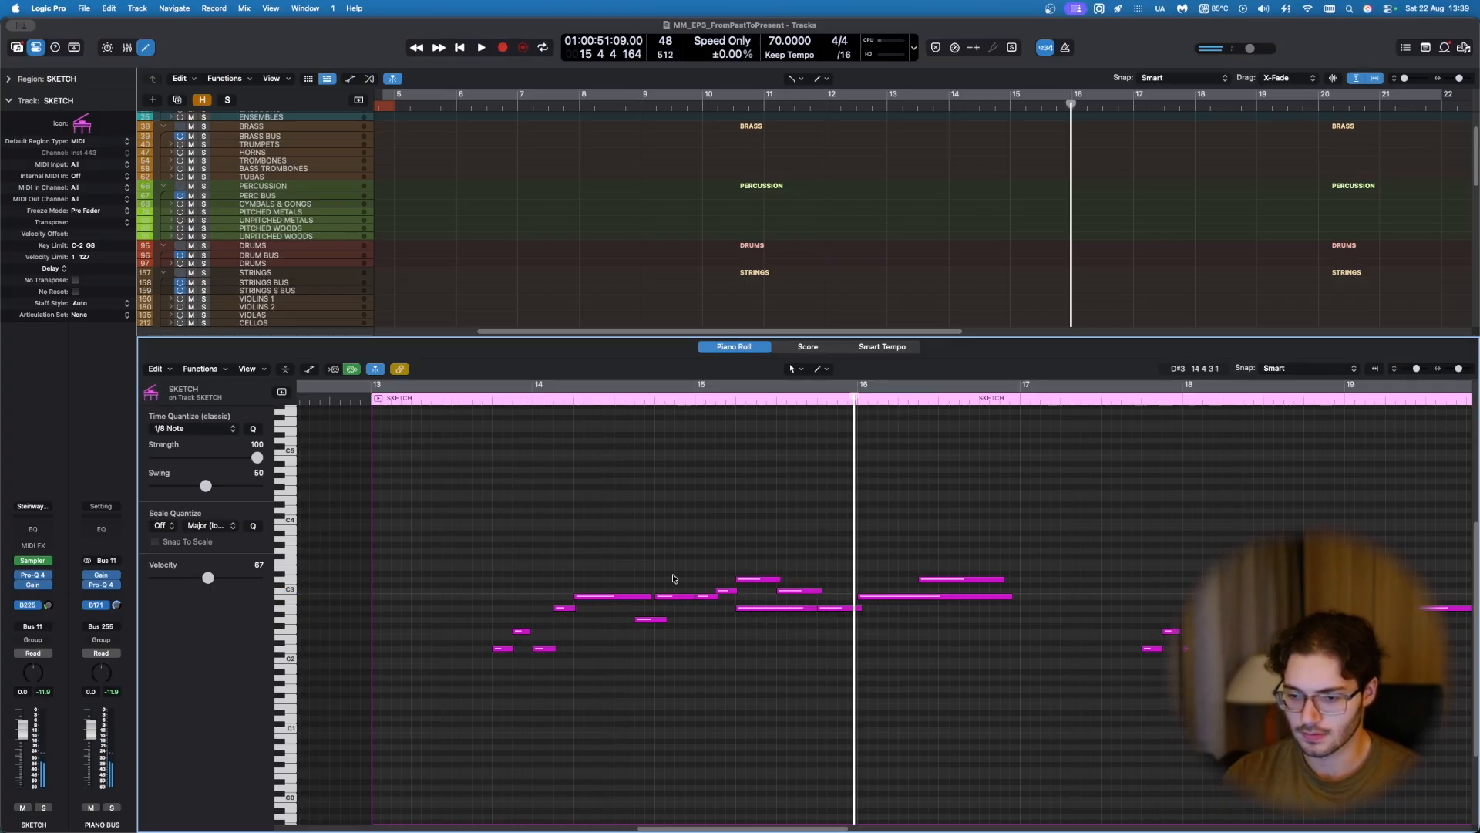
Step: Play the reference from around bar 15 into bar 16, and copy the short A2 note to the start of bar 16 as D3
click(687, 386)
key(space)
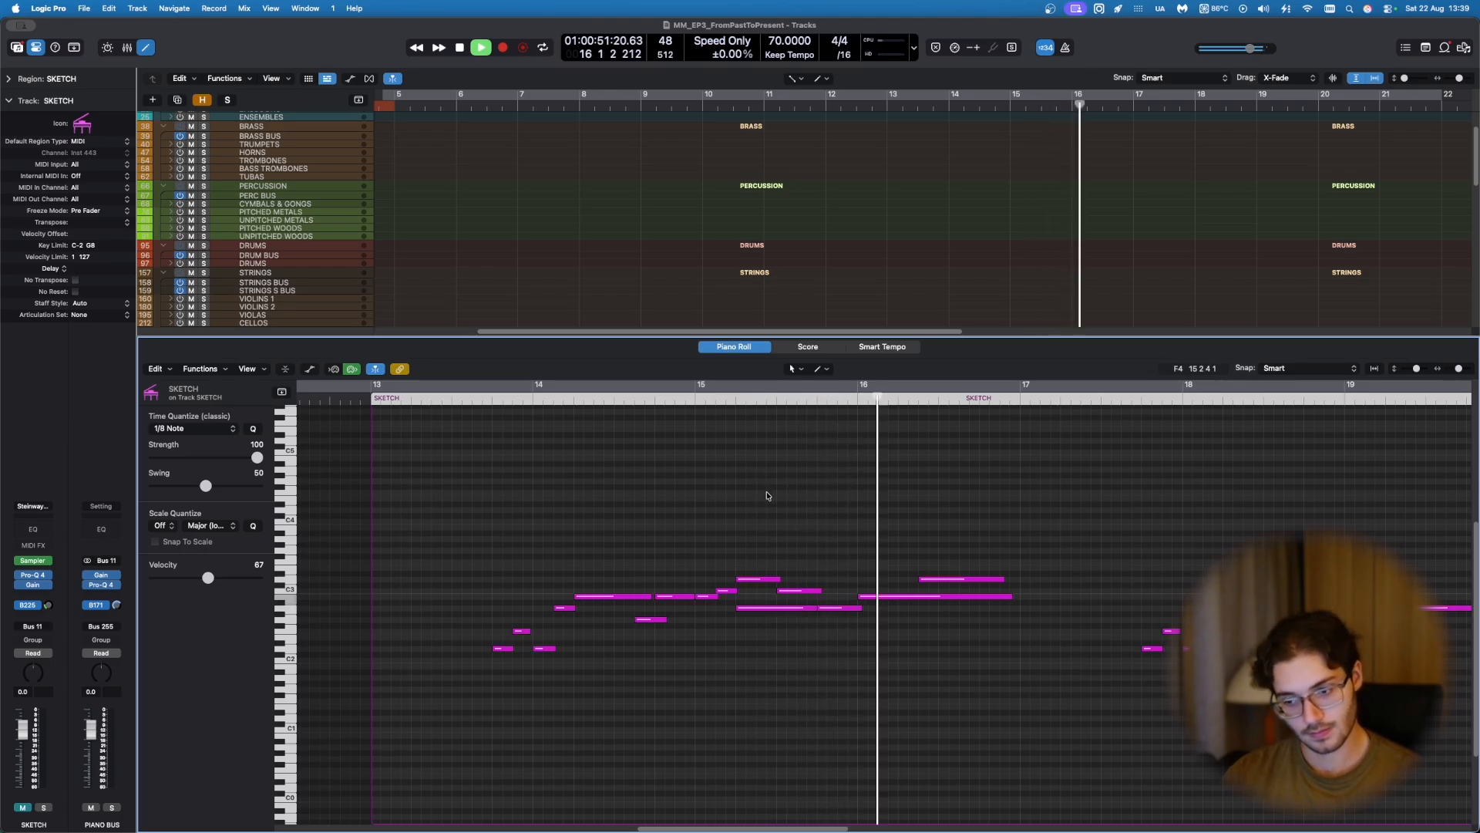
key(space)
drag(826, 609, 910, 581)
click(891, 542)
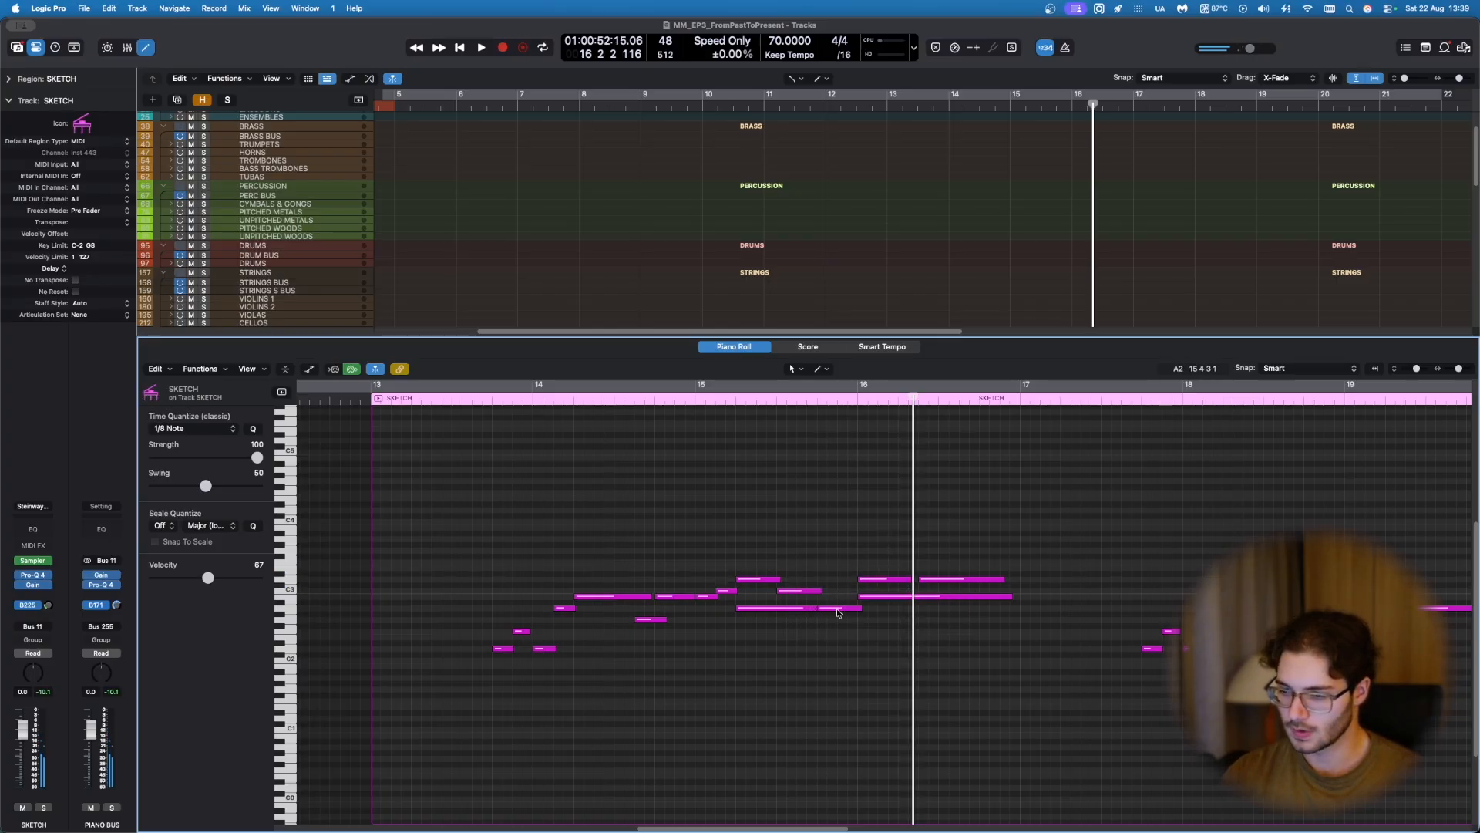
Step: Delete the short A2 note on beat 4 of bar 15, and add a D3 note on beat 4 of bar 16 ending at bar 17
click(838, 609)
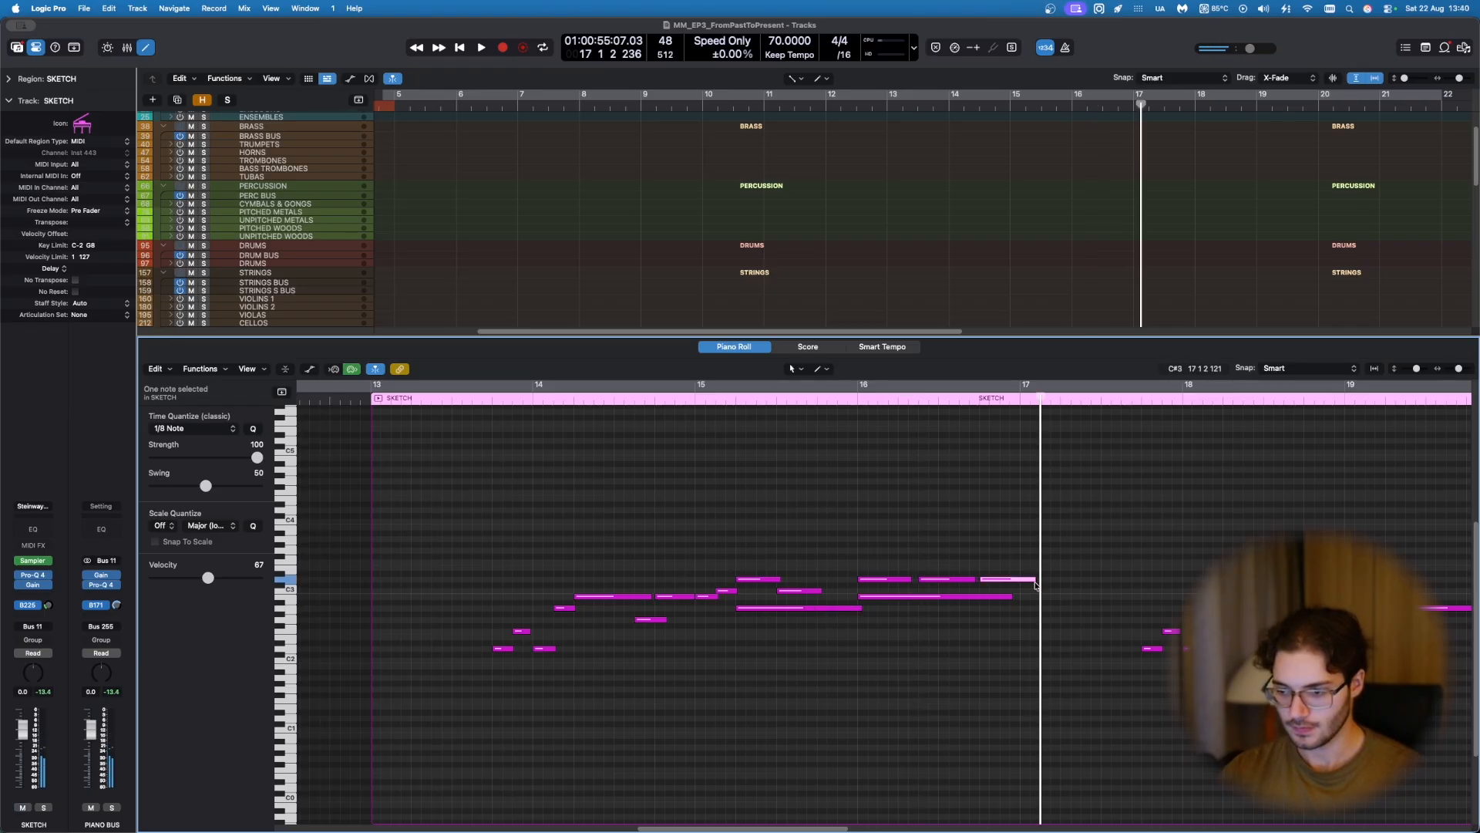
drag(1036, 580, 1017, 580)
click(769, 551)
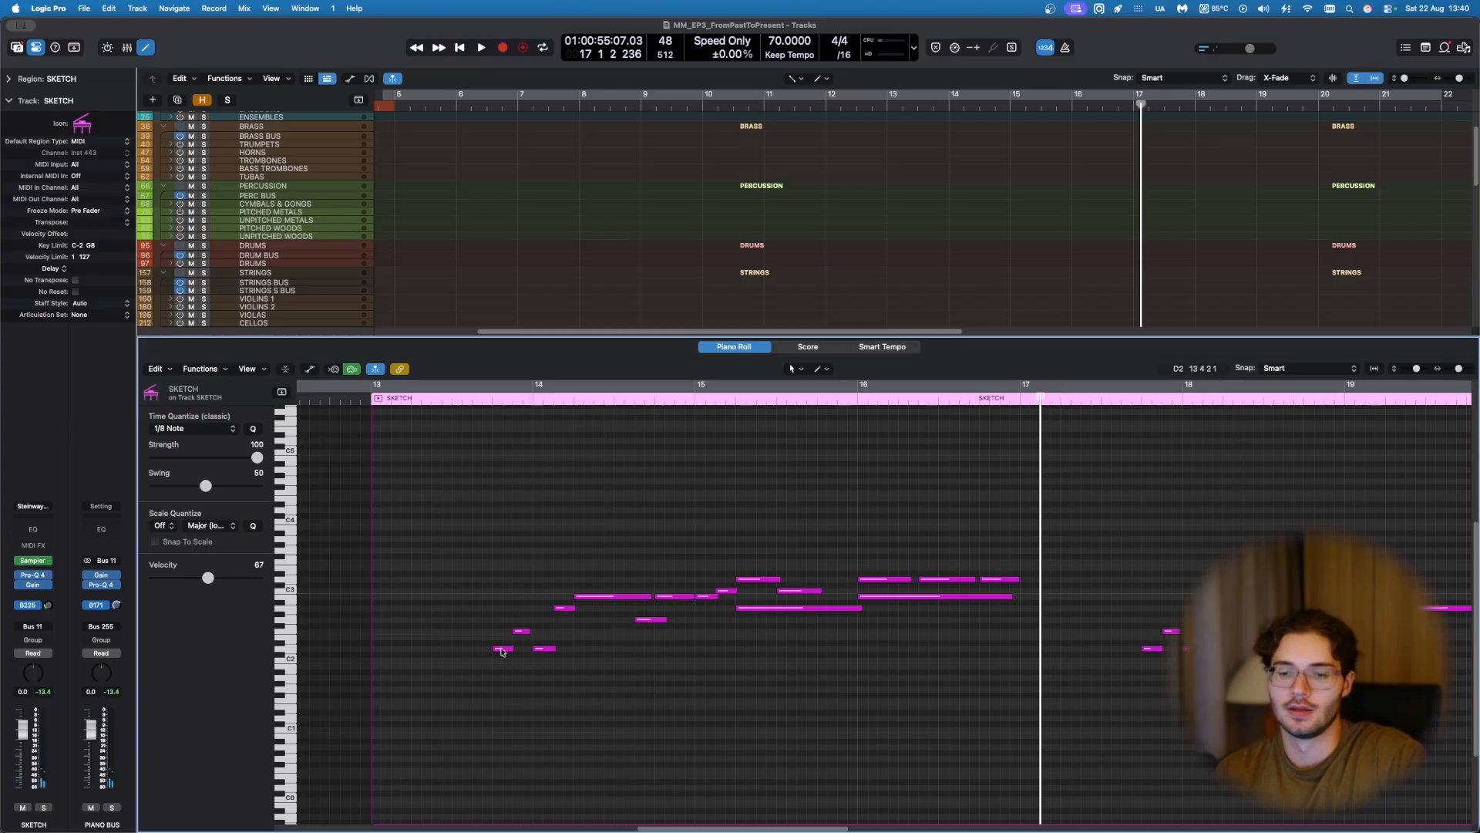
Step: Audition the counter-melody notes from the opening run in bar 13 through the short and long notes in bars 15 and 16
drag(487, 663, 619, 552)
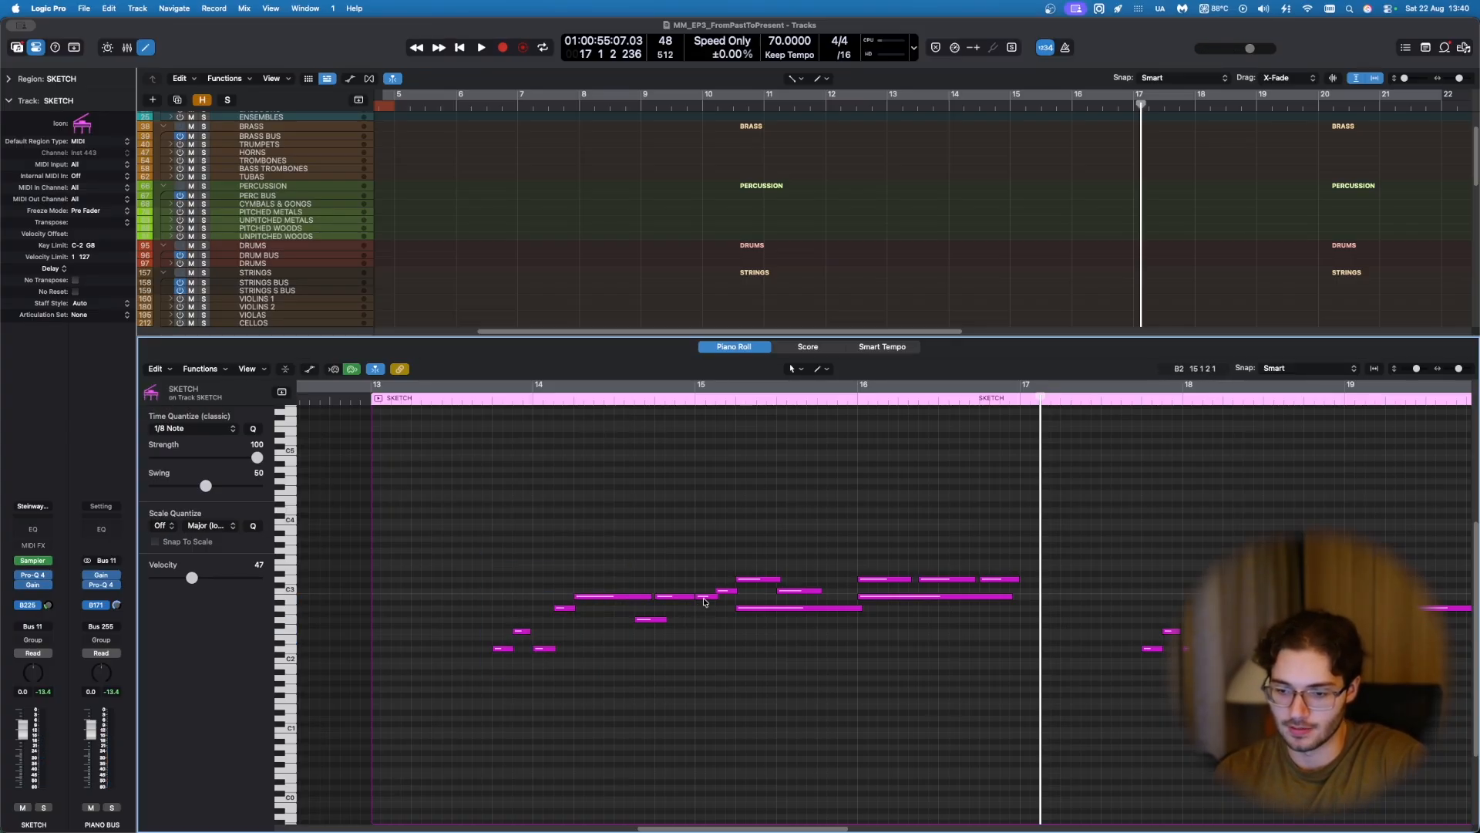
click(781, 607)
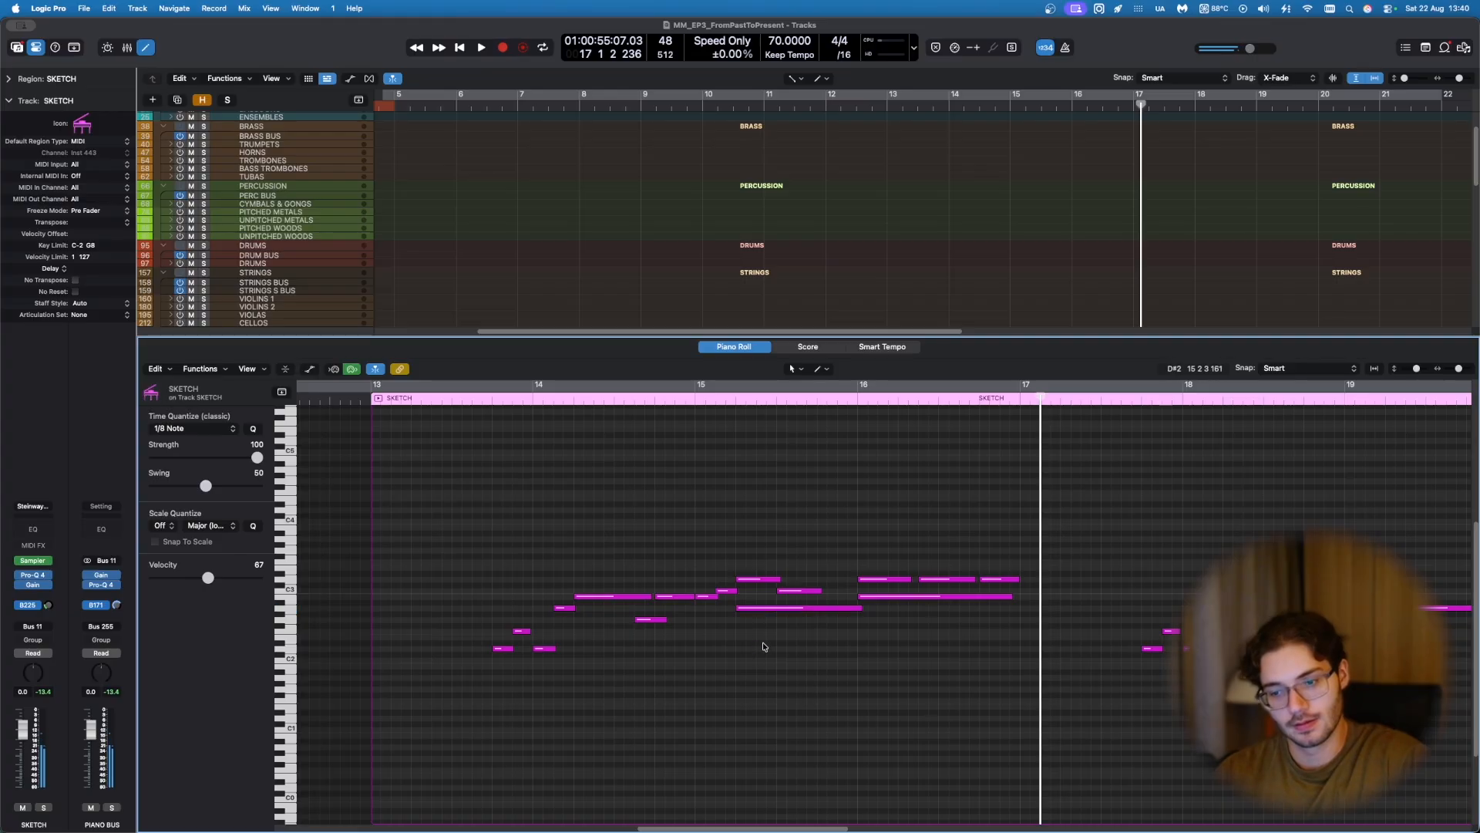
click(780, 608)
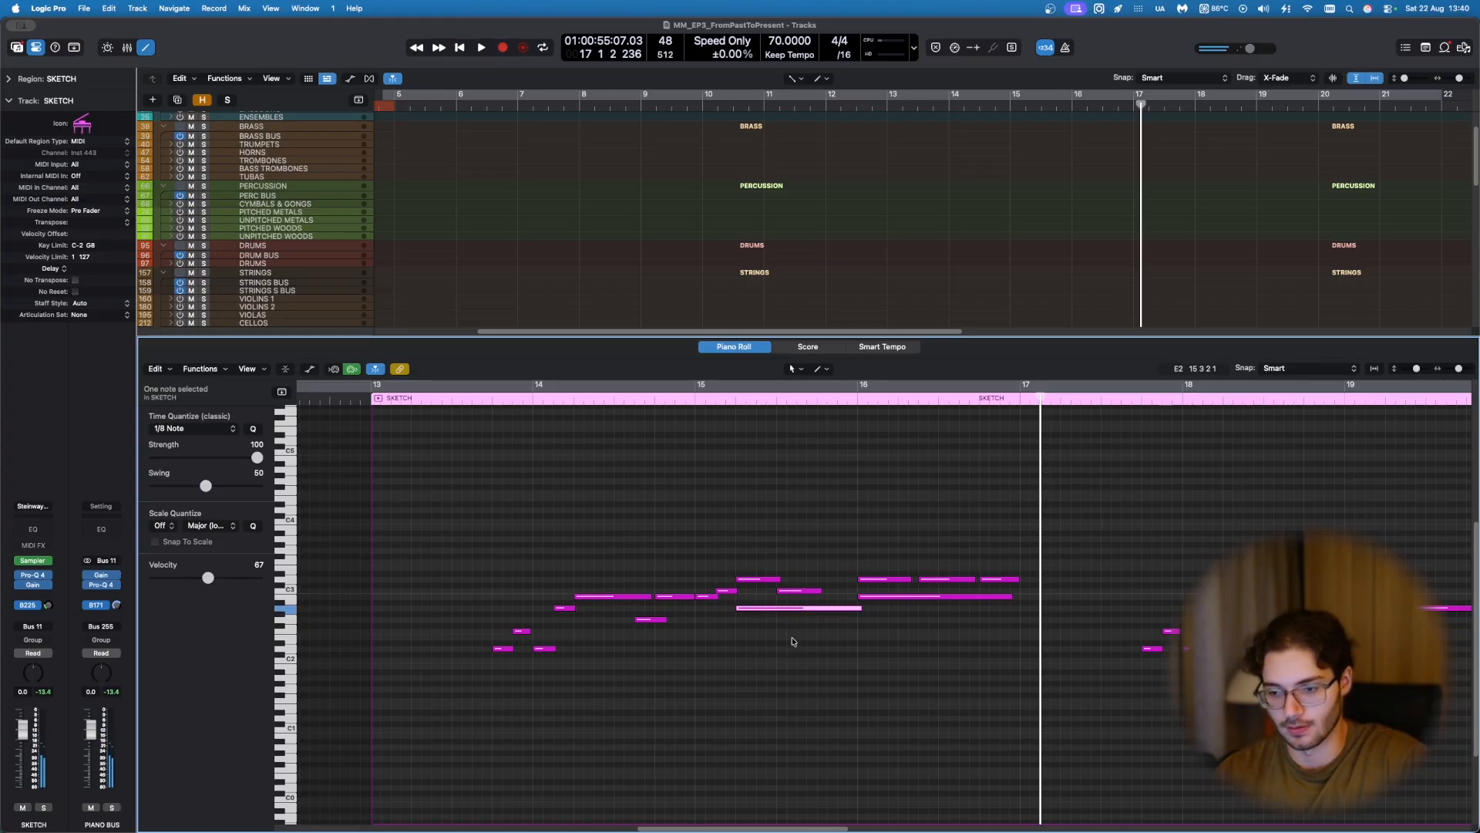
click(884, 597)
click(701, 653)
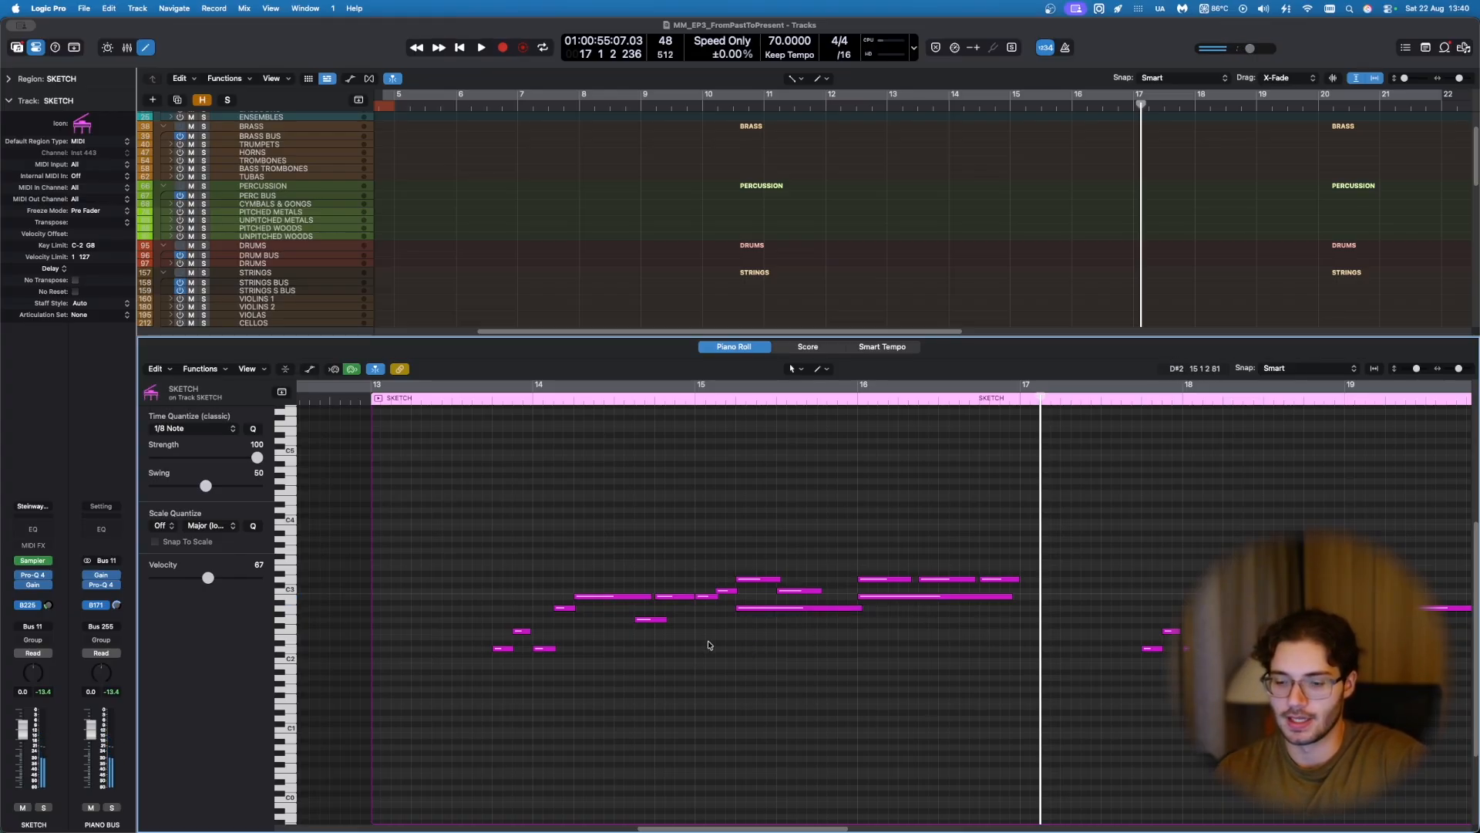
click(708, 597)
click(726, 591)
click(766, 599)
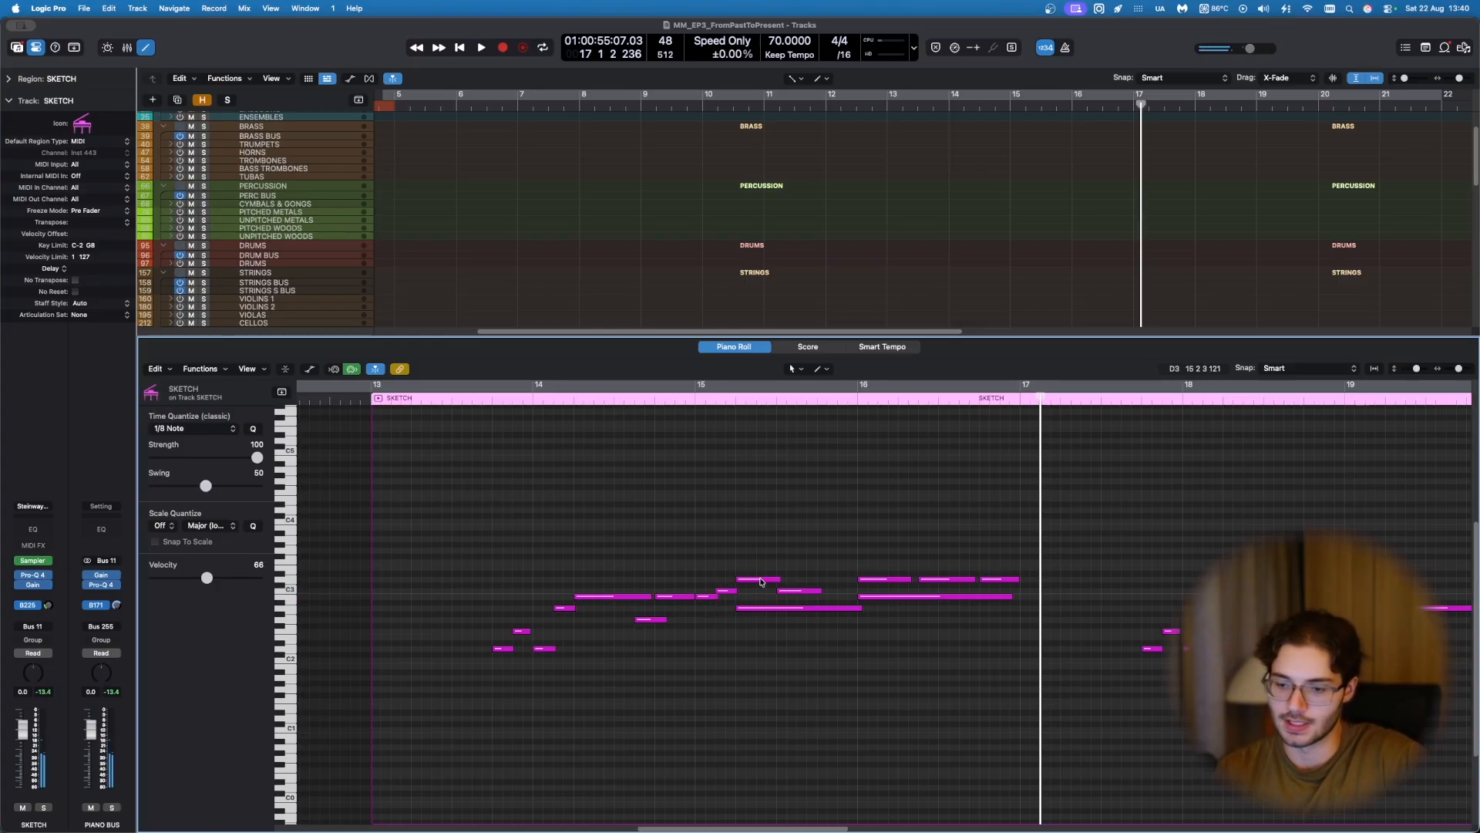
Step: Audition the short B2, C3 and D3 counter-melody notes in the first half of bar 15
click(758, 580)
click(704, 611)
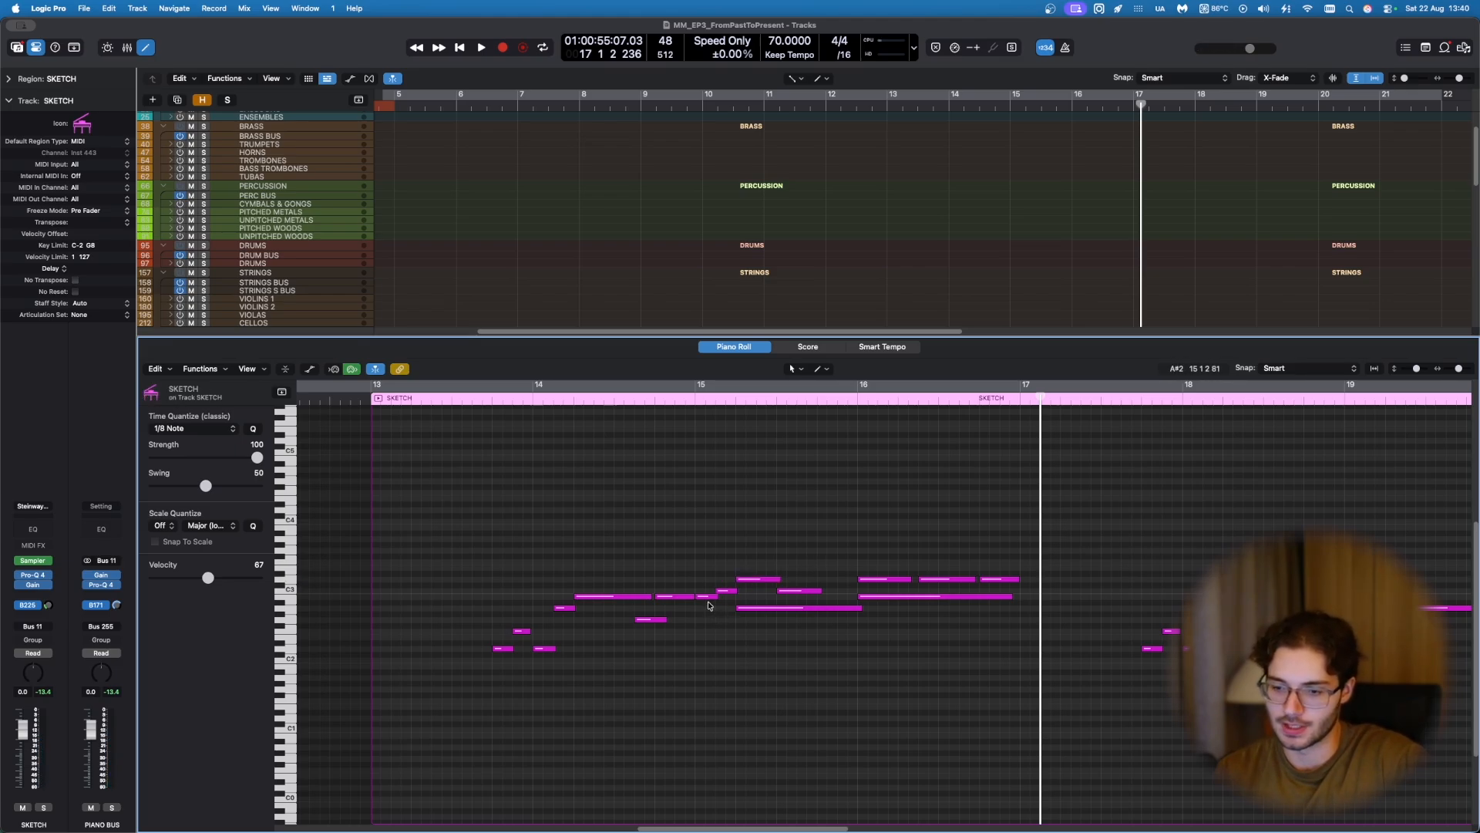
click(707, 597)
click(726, 592)
click(758, 580)
click(750, 599)
click(726, 591)
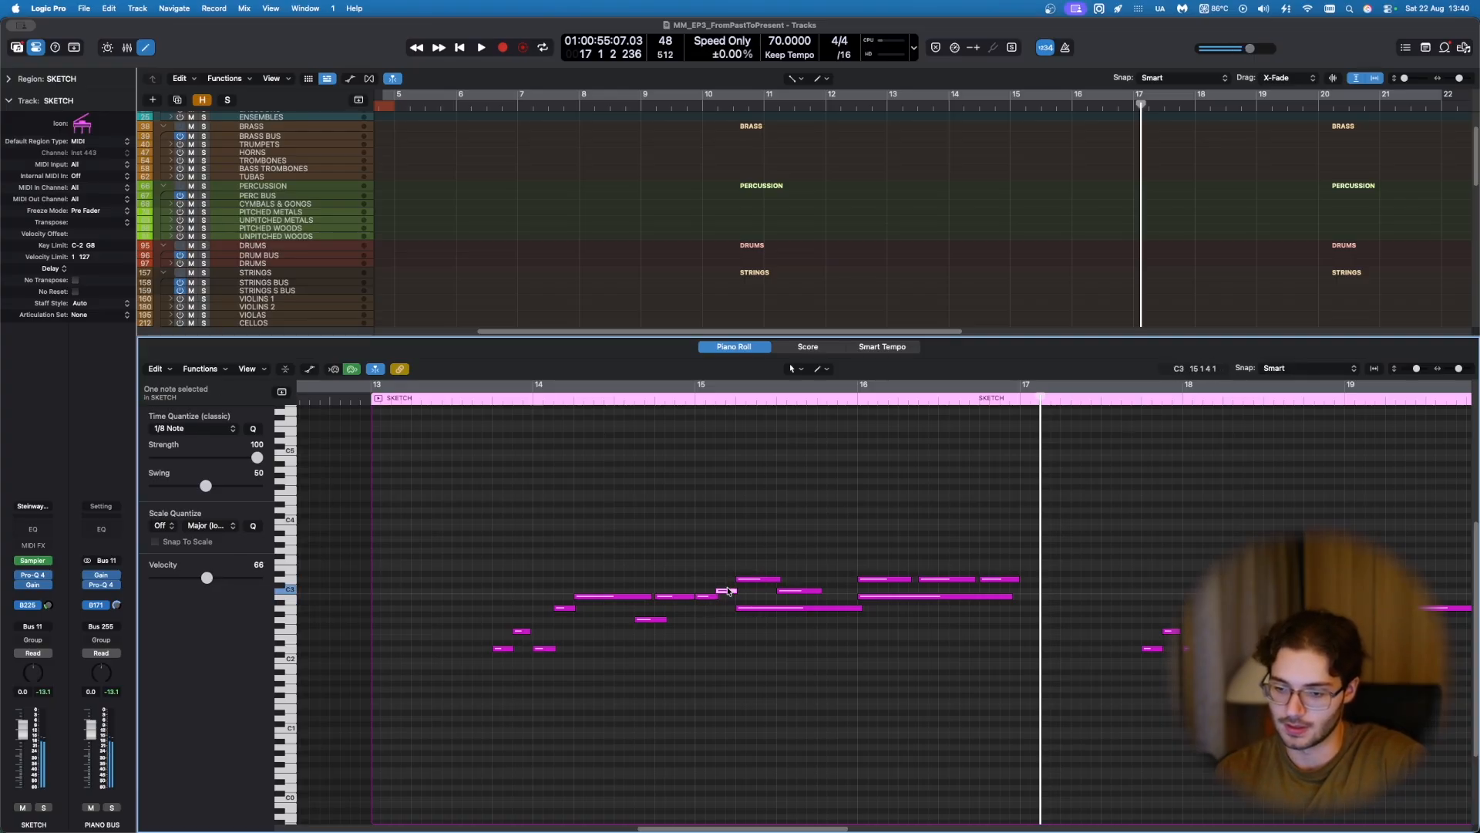
click(704, 621)
click(707, 596)
click(726, 591)
click(744, 600)
click(745, 608)
click(717, 606)
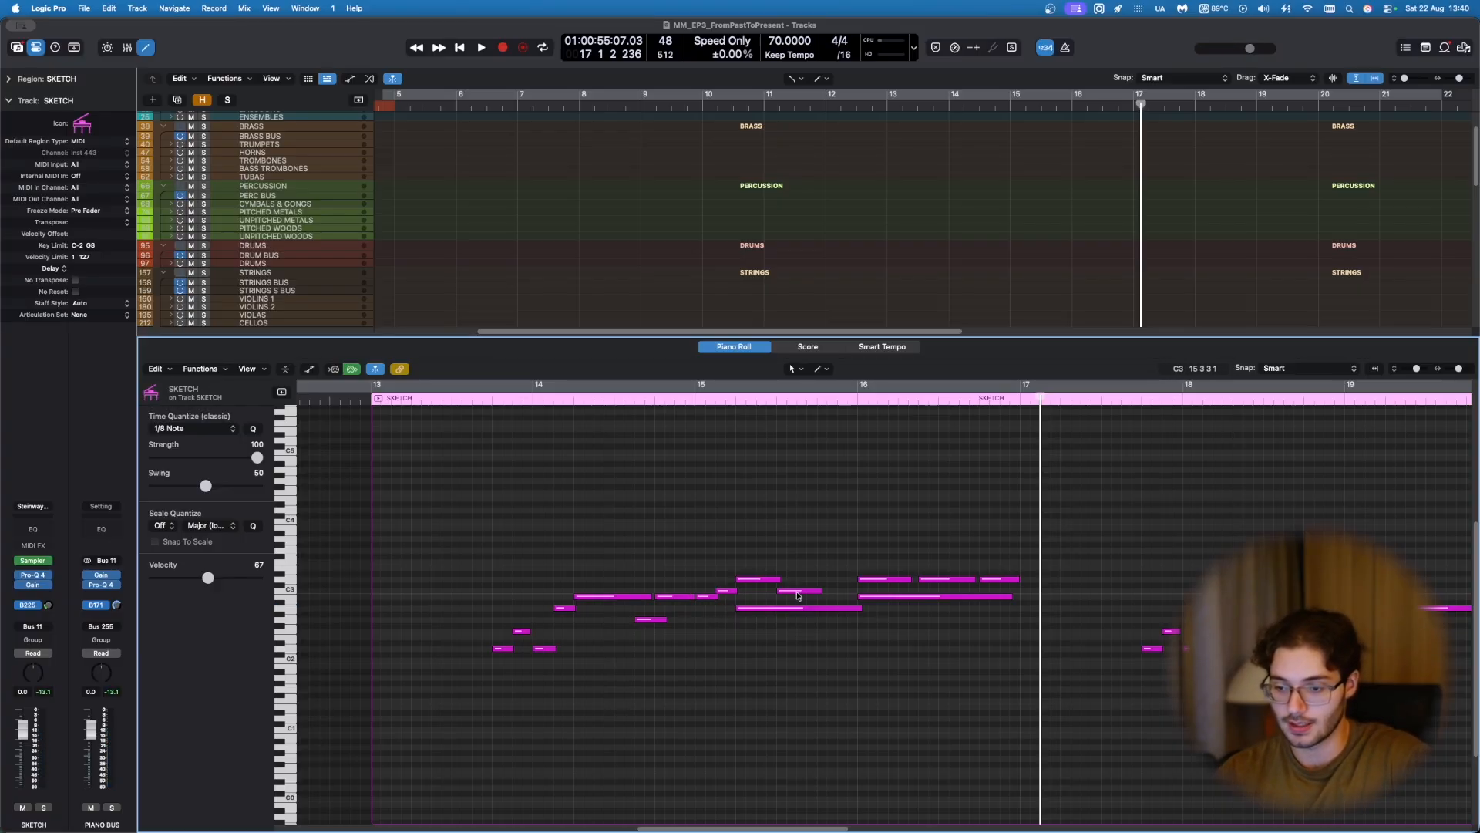
Step: Audition the counter-melody in sequence from the start of bar 15 to the first D3 of bar 16
click(712, 598)
click(728, 592)
click(746, 592)
click(760, 580)
click(803, 592)
click(828, 607)
click(869, 579)
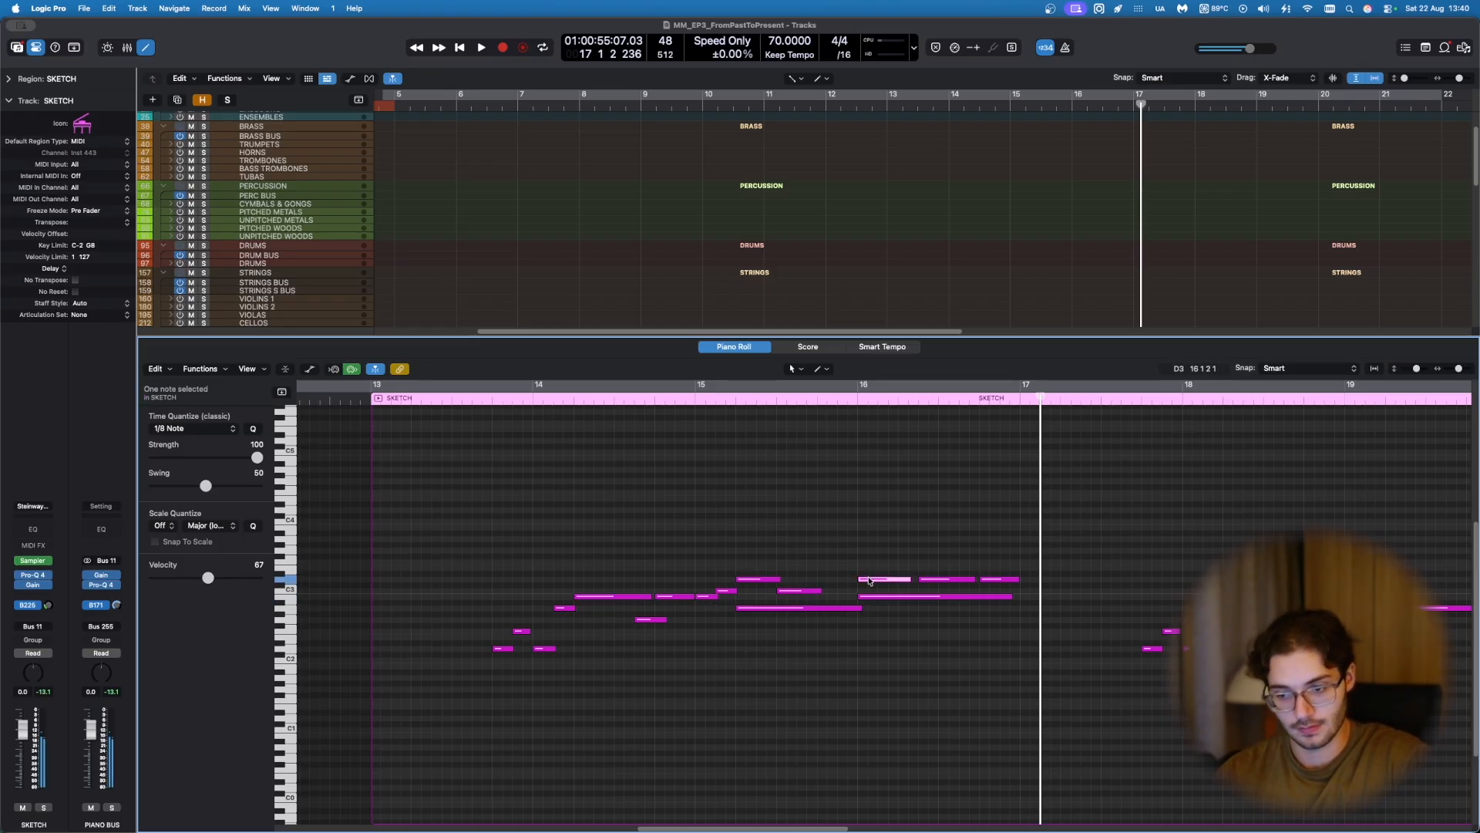
click(841, 582)
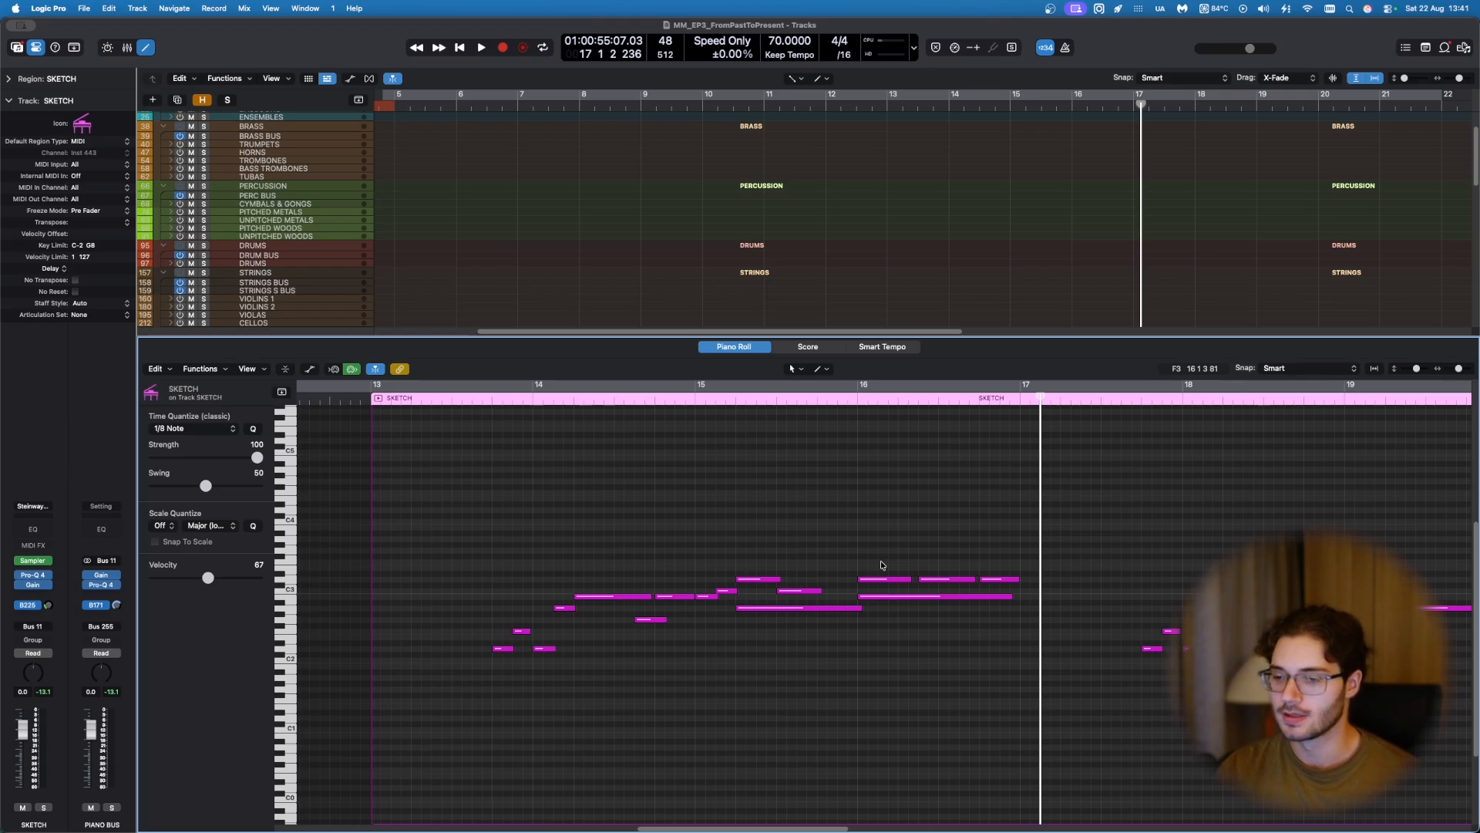
Step: Play the passage up to bar 17 and compare the counter-melody in bars 13–16 with its repeat from bar 17
scroll(370, 446, right, 2)
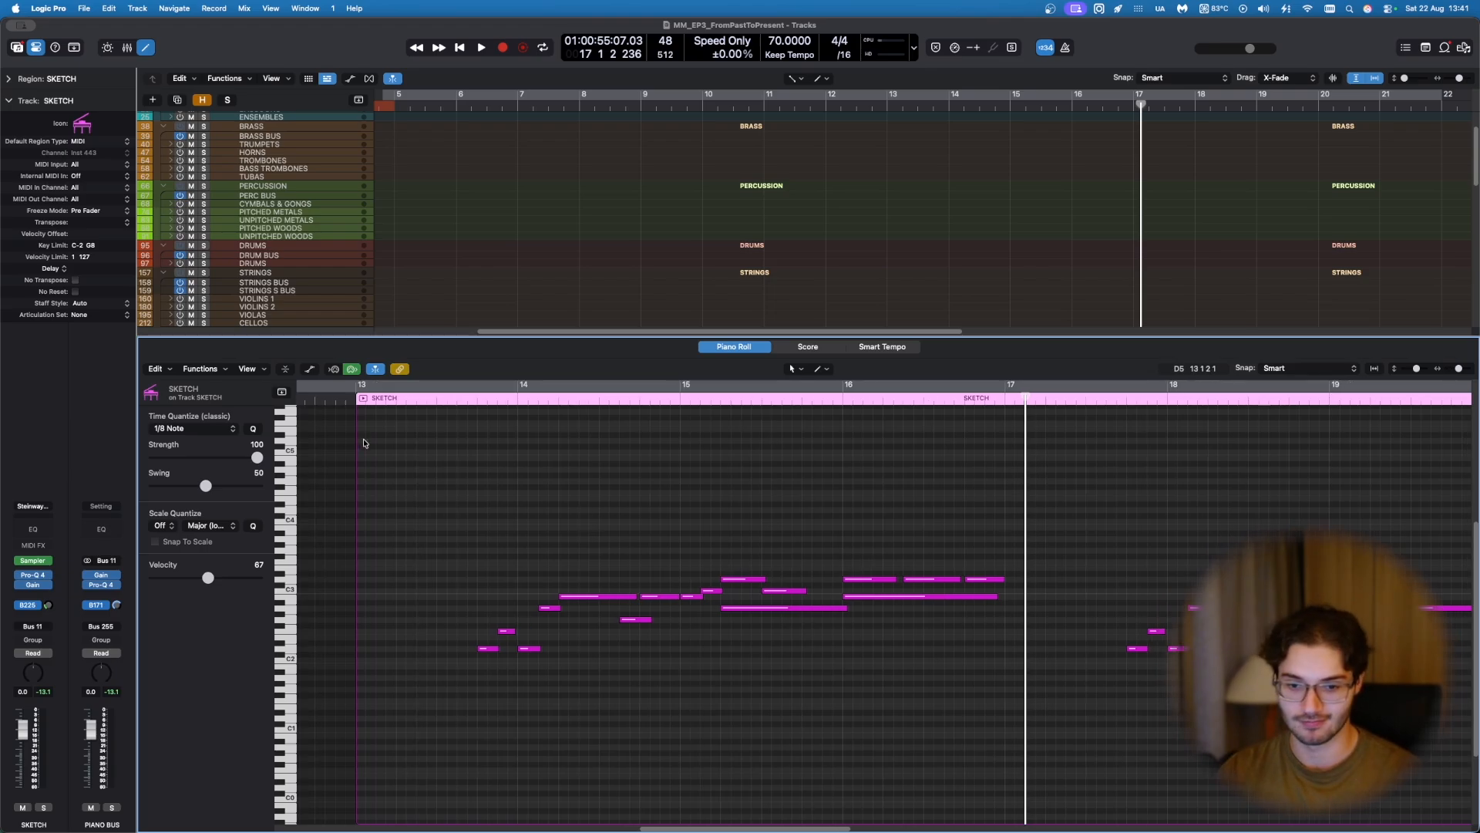
key(space)
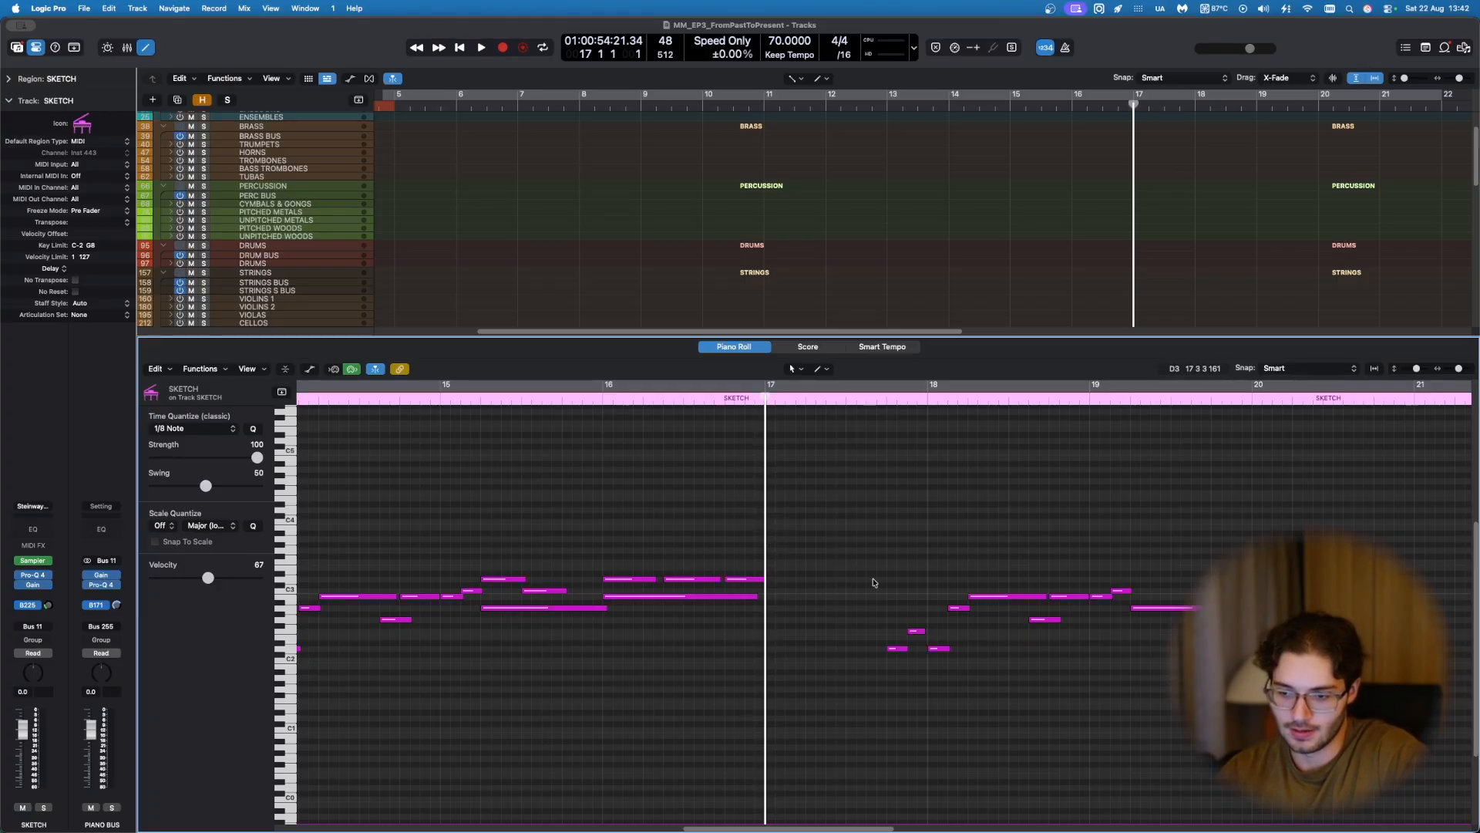
scroll(611, 622, left, 5)
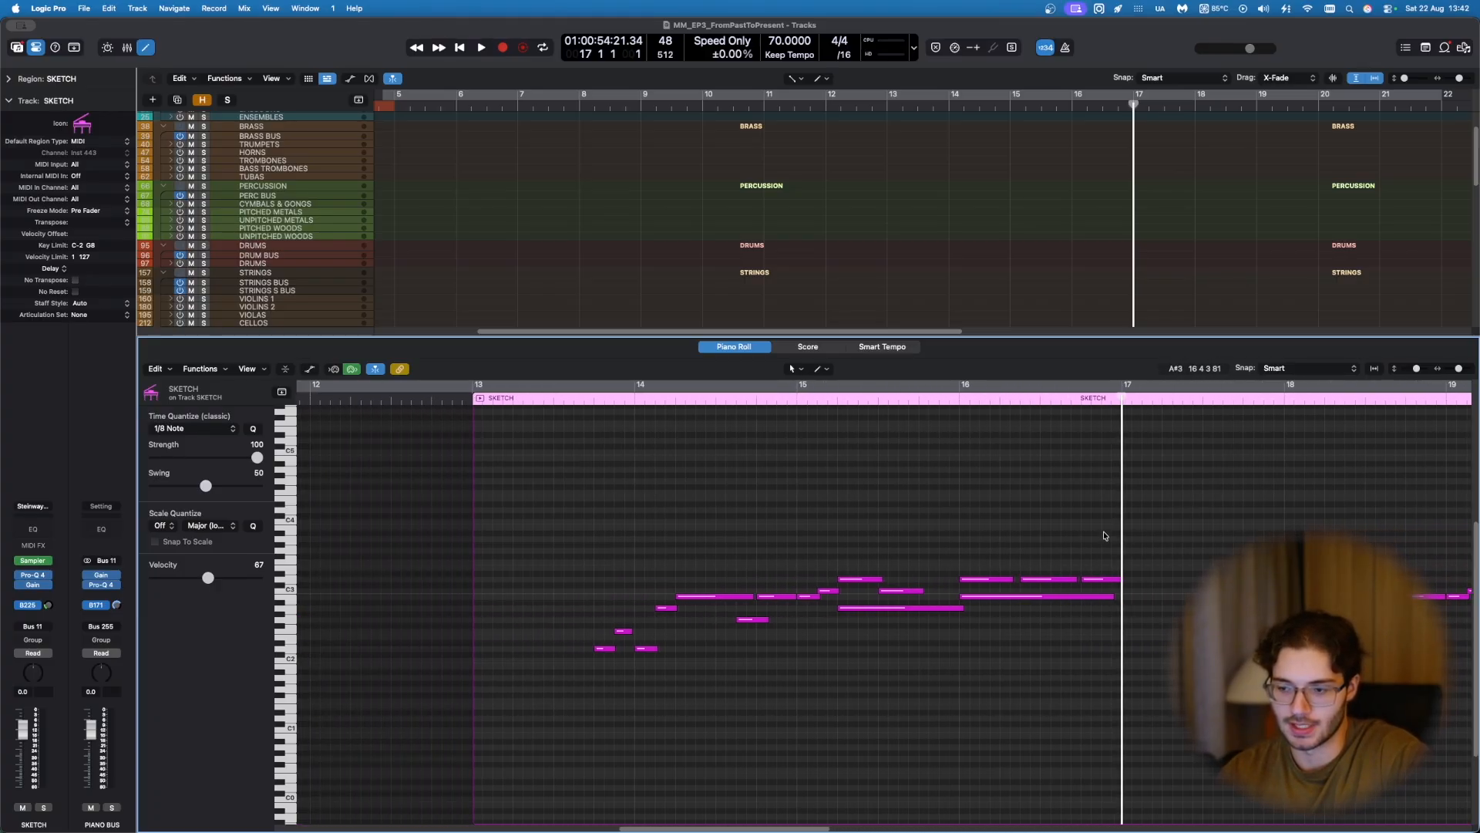
scroll(1104, 535, right, 3)
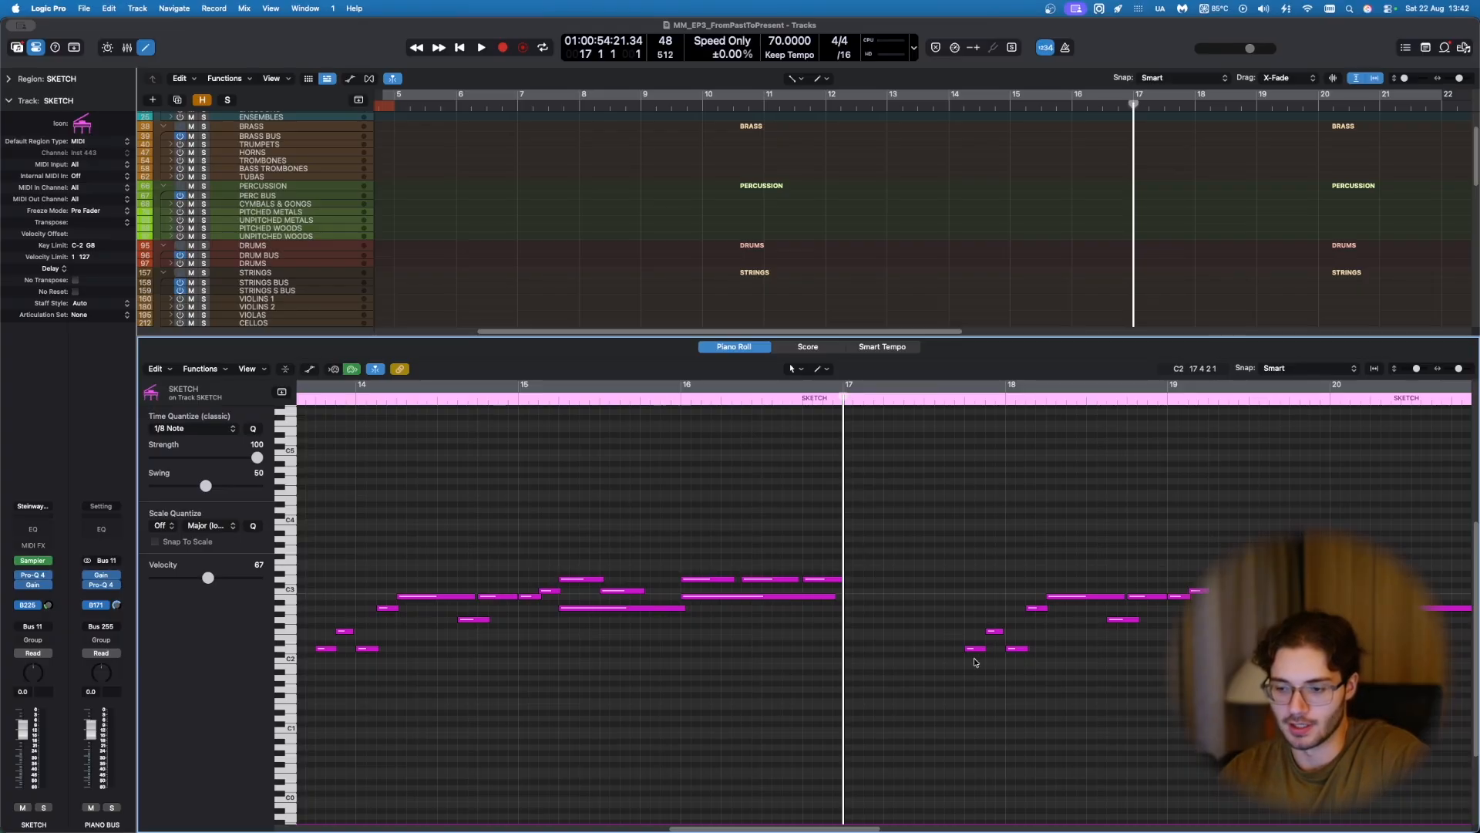
scroll(1089, 630, right, 5)
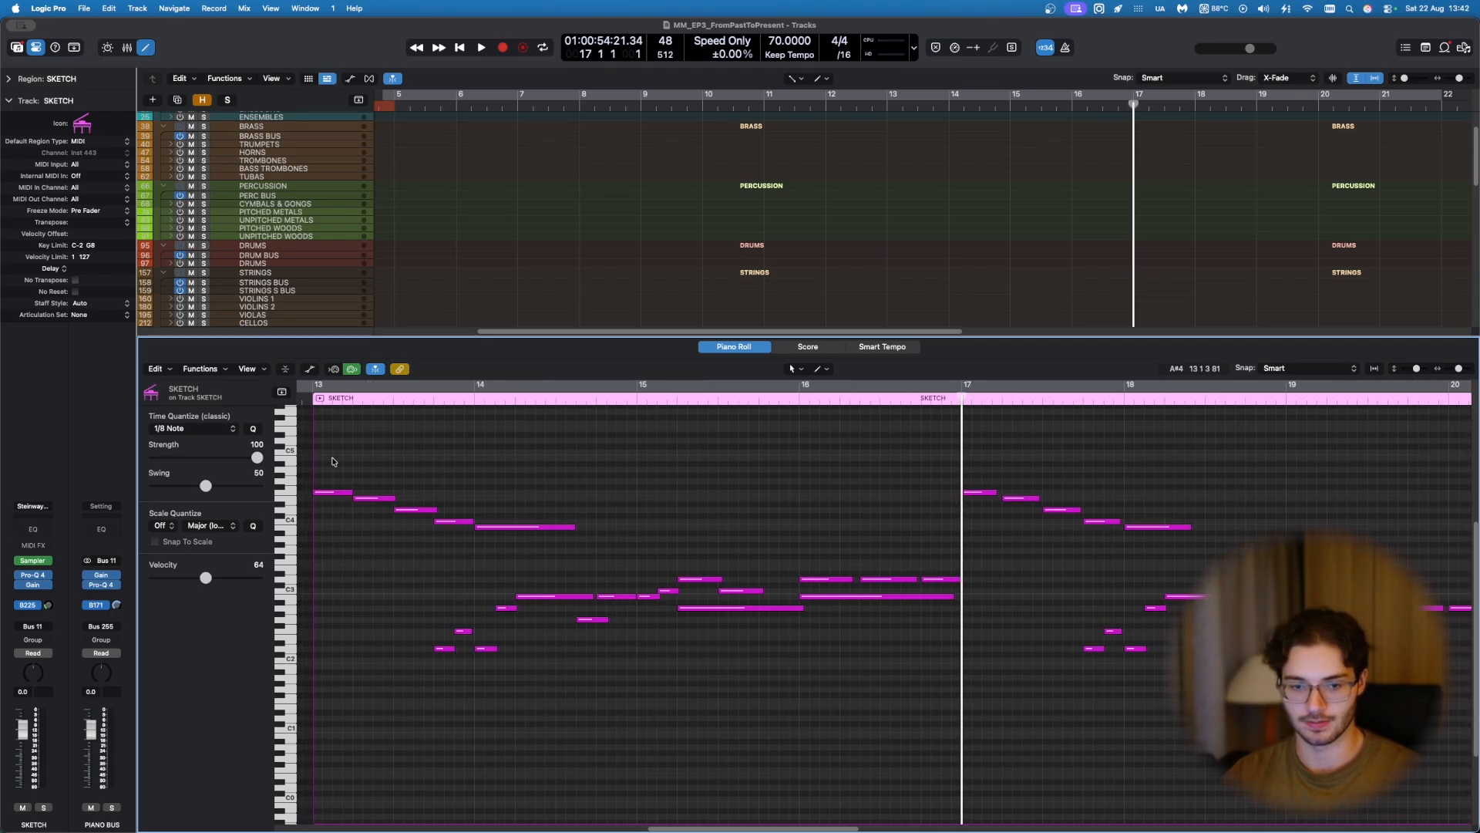
Step: Transpose the five-note descending line from bar 13 down an octave and delete its final B2 at the start of bar 14
drag(331, 456, 542, 548)
key(alt+shift+Down)
click(612, 543)
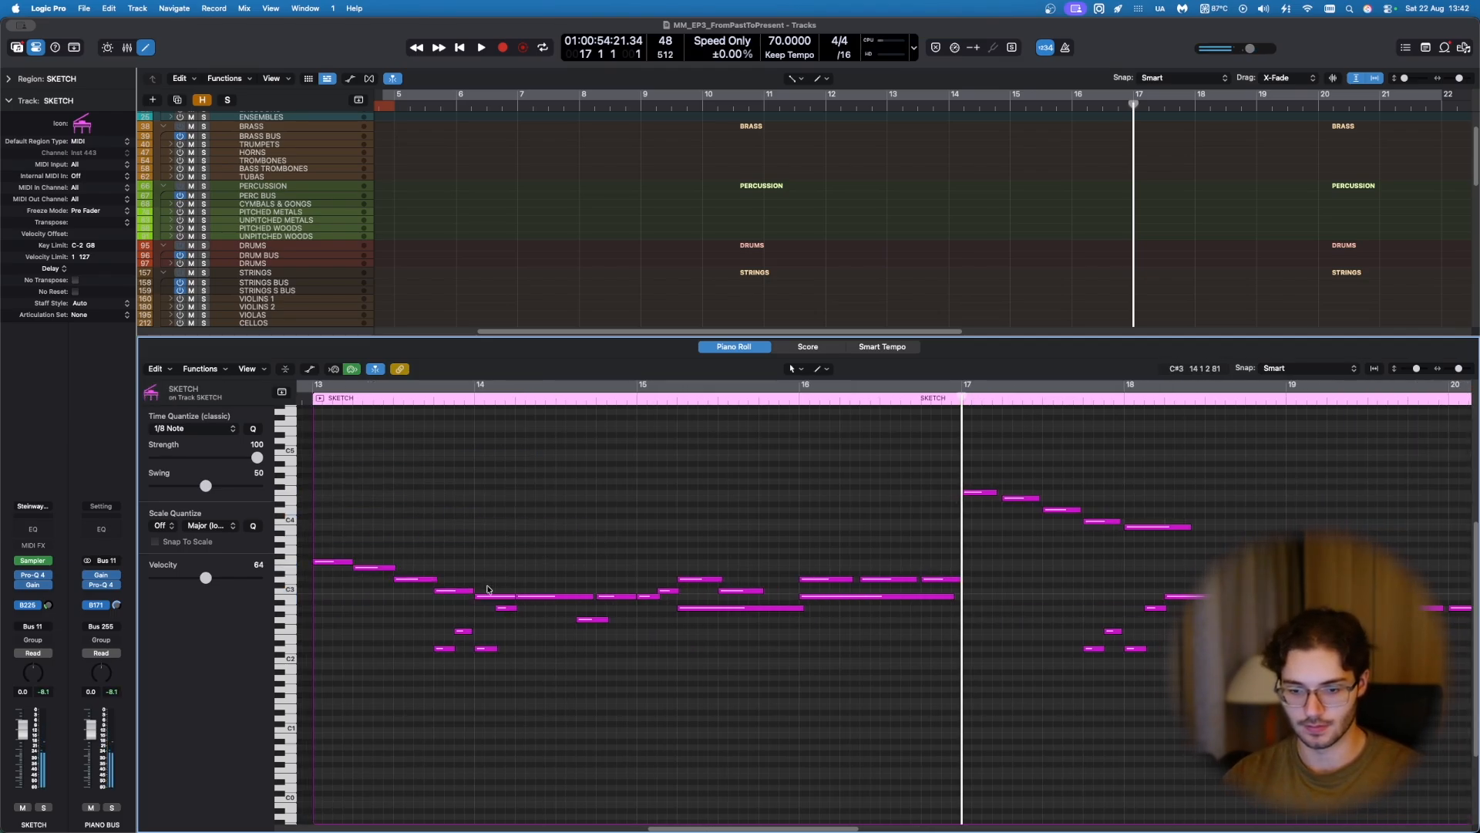
click(540, 596)
drag(574, 600, 499, 596)
key(Delete)
Step: Transpose the descending line from bar 17 down an octave and shorten its final B2 at bar 18 to about half a beat
drag(969, 455, 1191, 555)
key(alt+shift+Down)
click(1148, 589)
click(1162, 598)
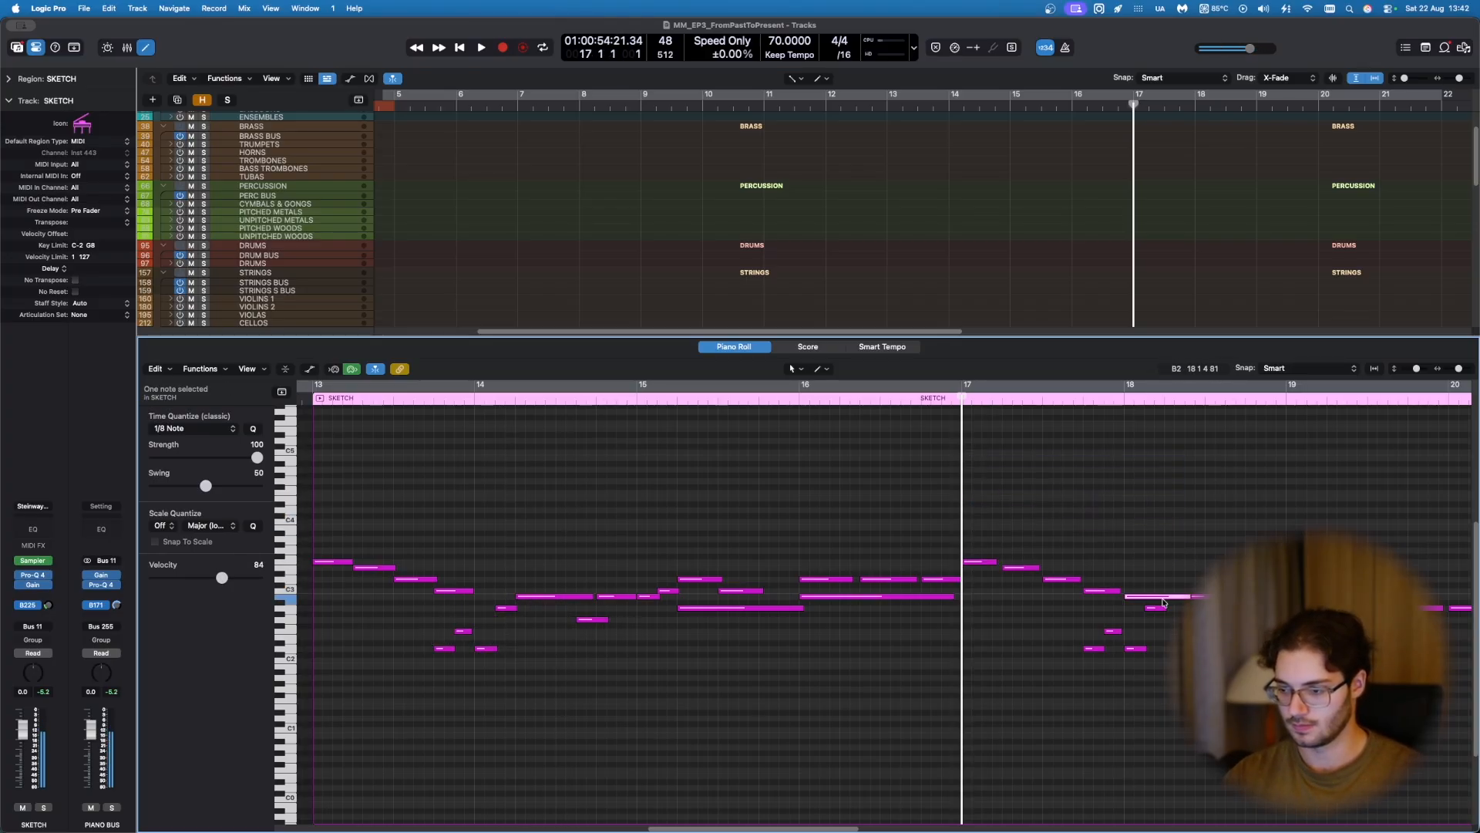
drag(1191, 598, 1146, 598)
click(1138, 573)
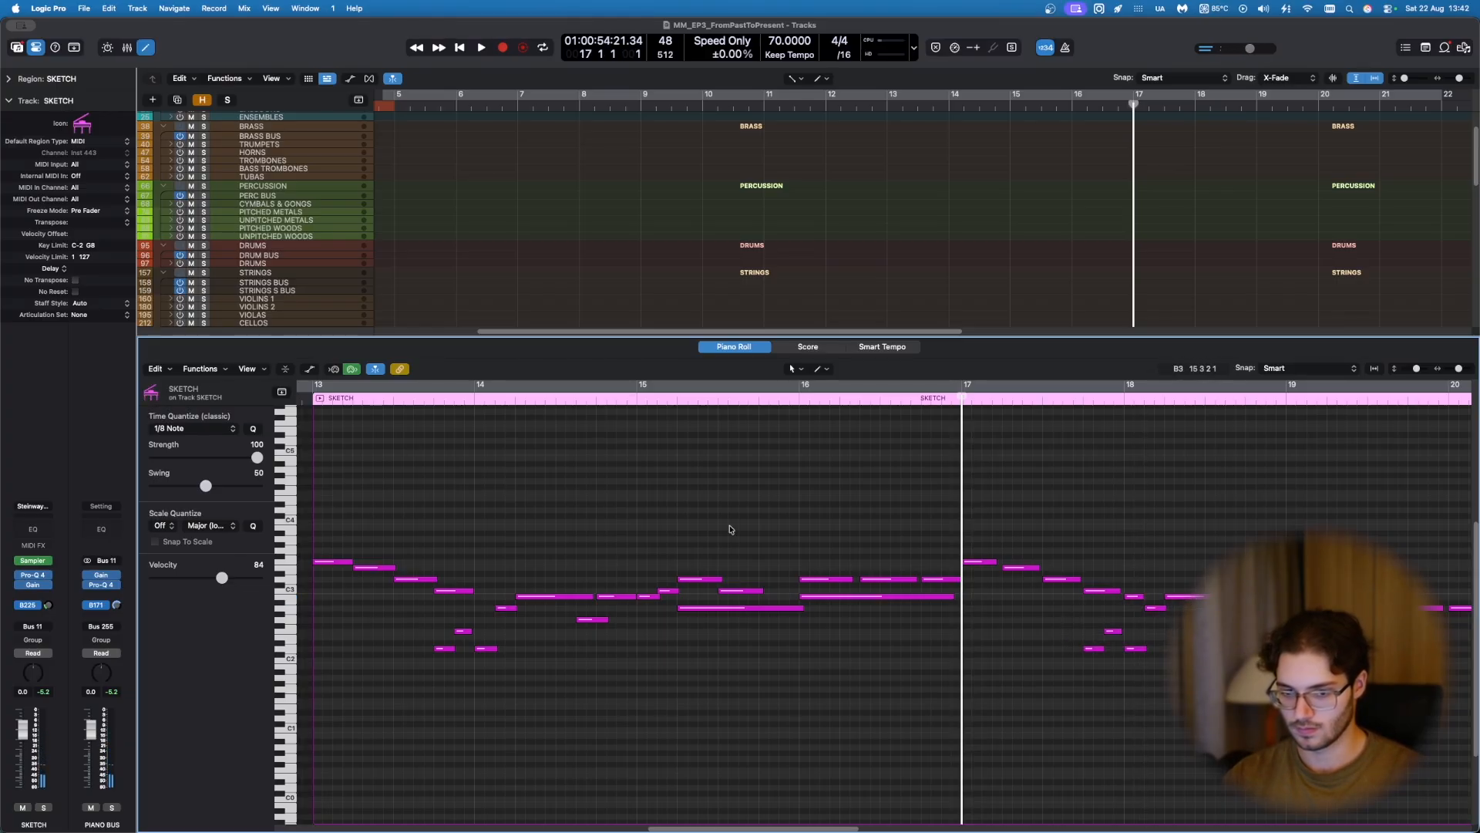
Step: Solo the piano parts and play back the melody, bass, harmonies and counter-melodies together
key(s)
key(shift+space)
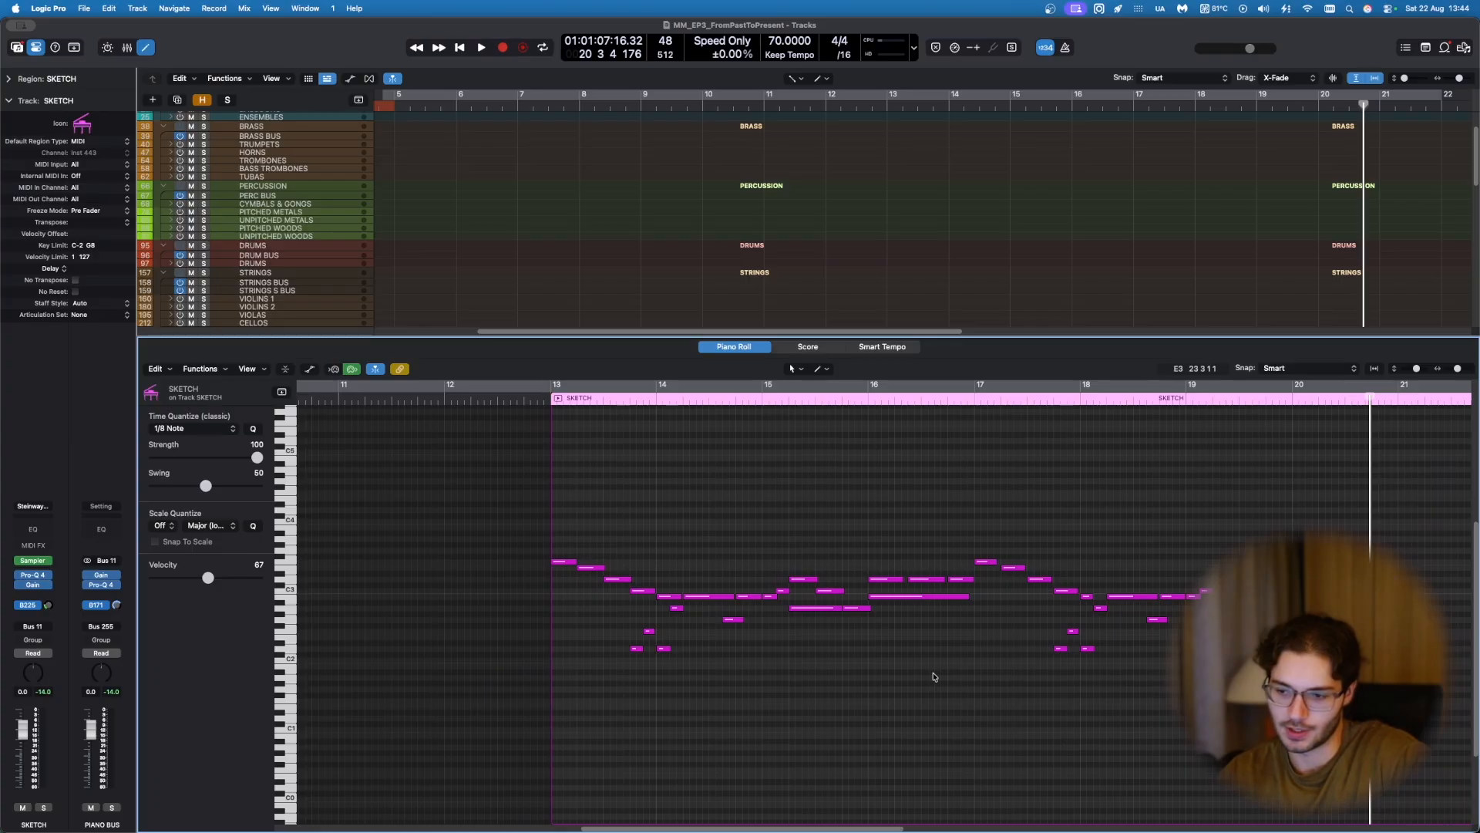
scroll(934, 676, down, 2)
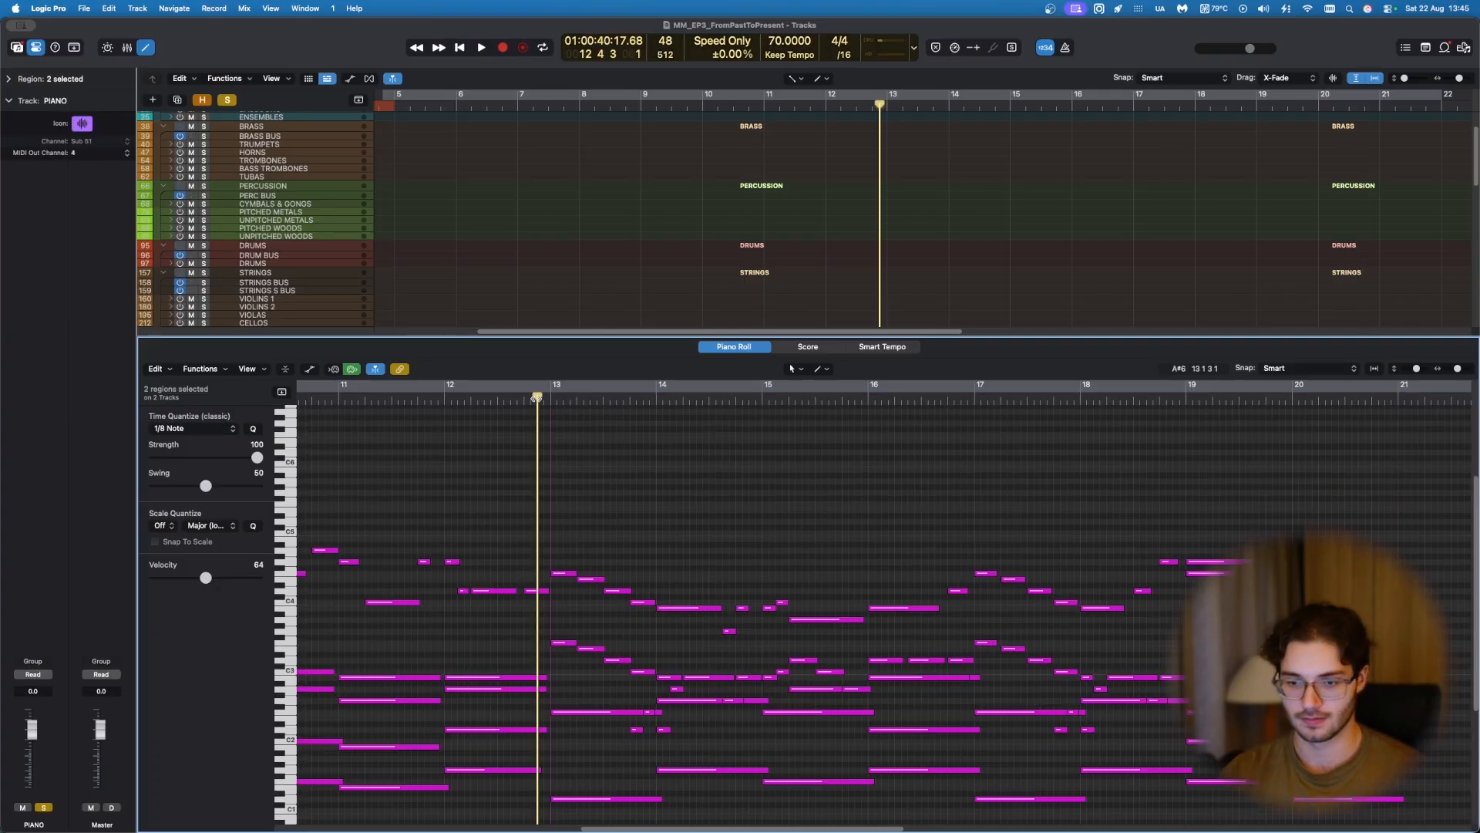
scroll(655, 485, up, 1)
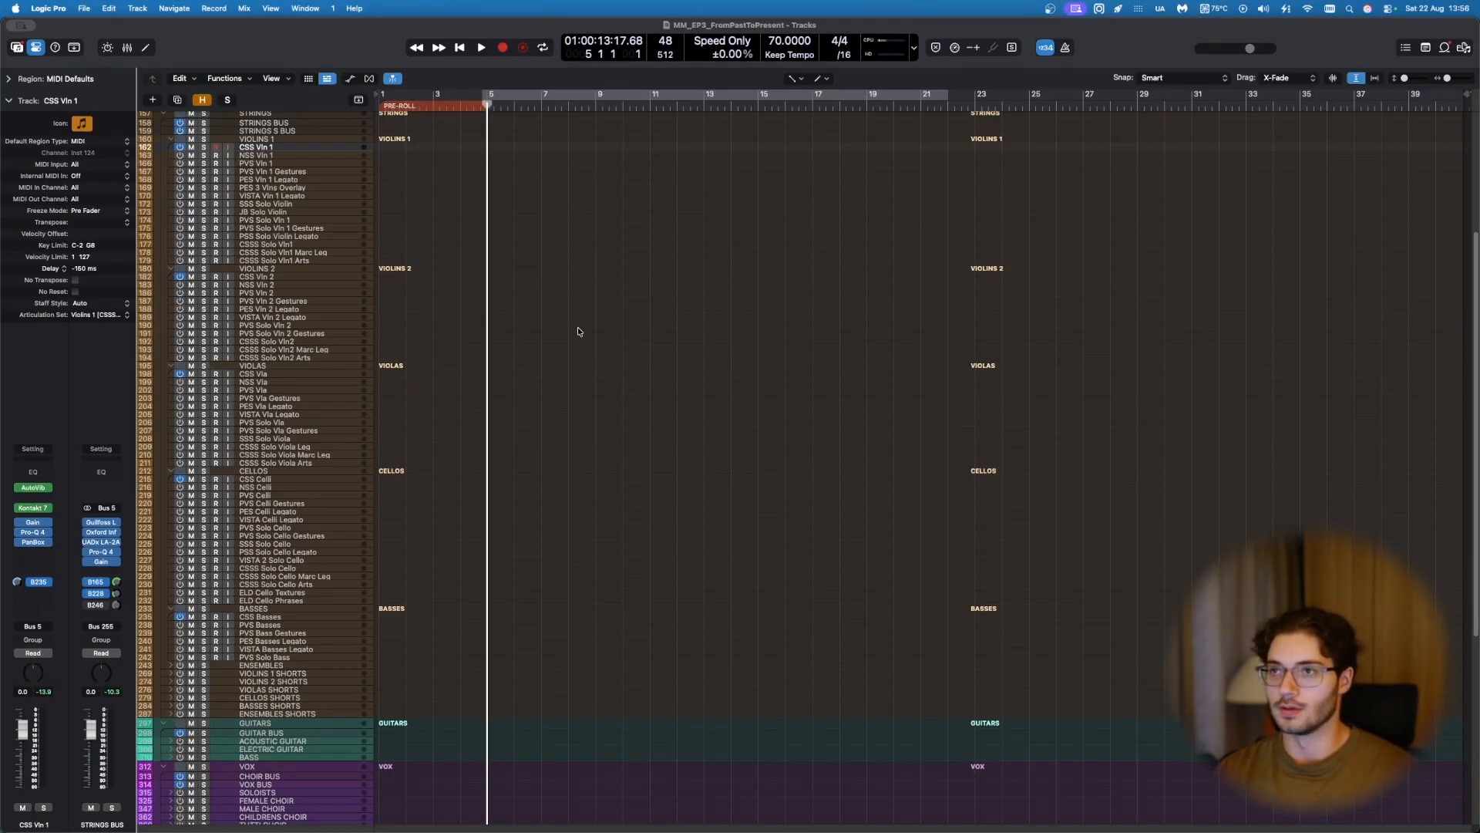
Step: Look over the full orchestral track list and the two SKETCH regions in the arrangement
scroll(578, 331, down, 10)
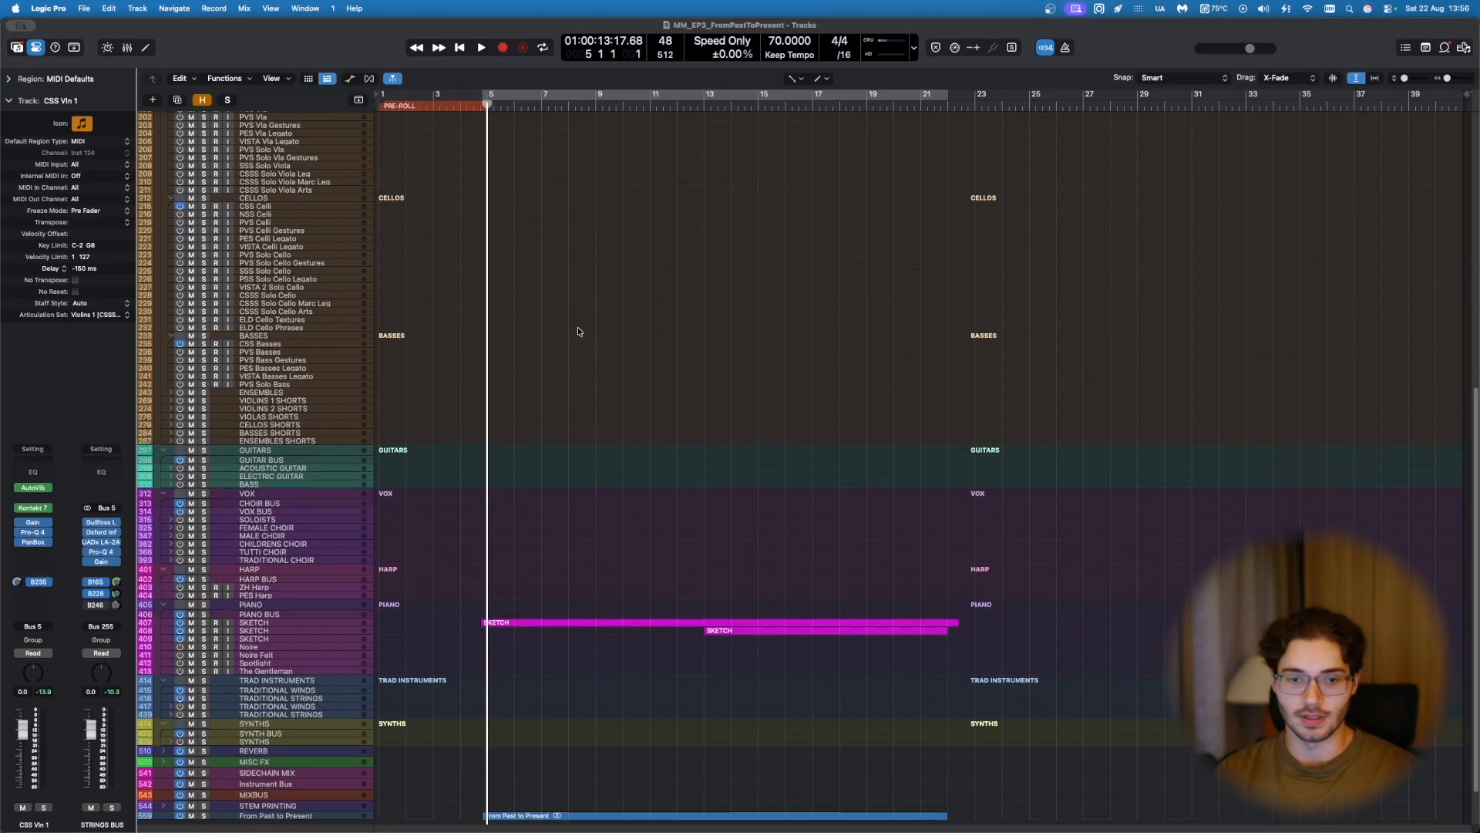
scroll(578, 330, up, 15)
scroll(553, 435, down, 15)
scroll(586, 638, down, 5)
double_click(586, 570)
key(e)
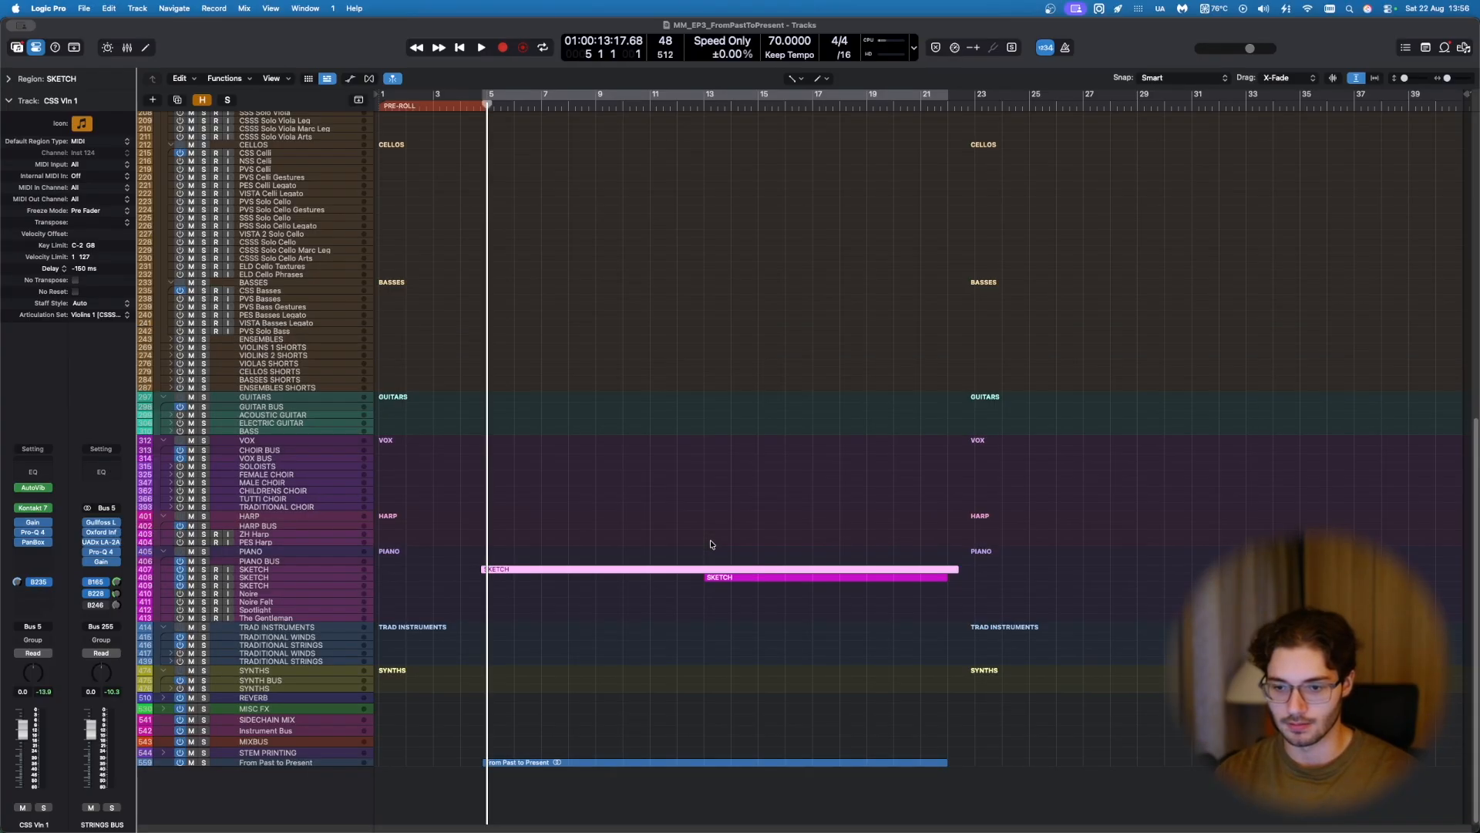
scroll(551, 537, up, 15)
scroll(540, 444, down, 15)
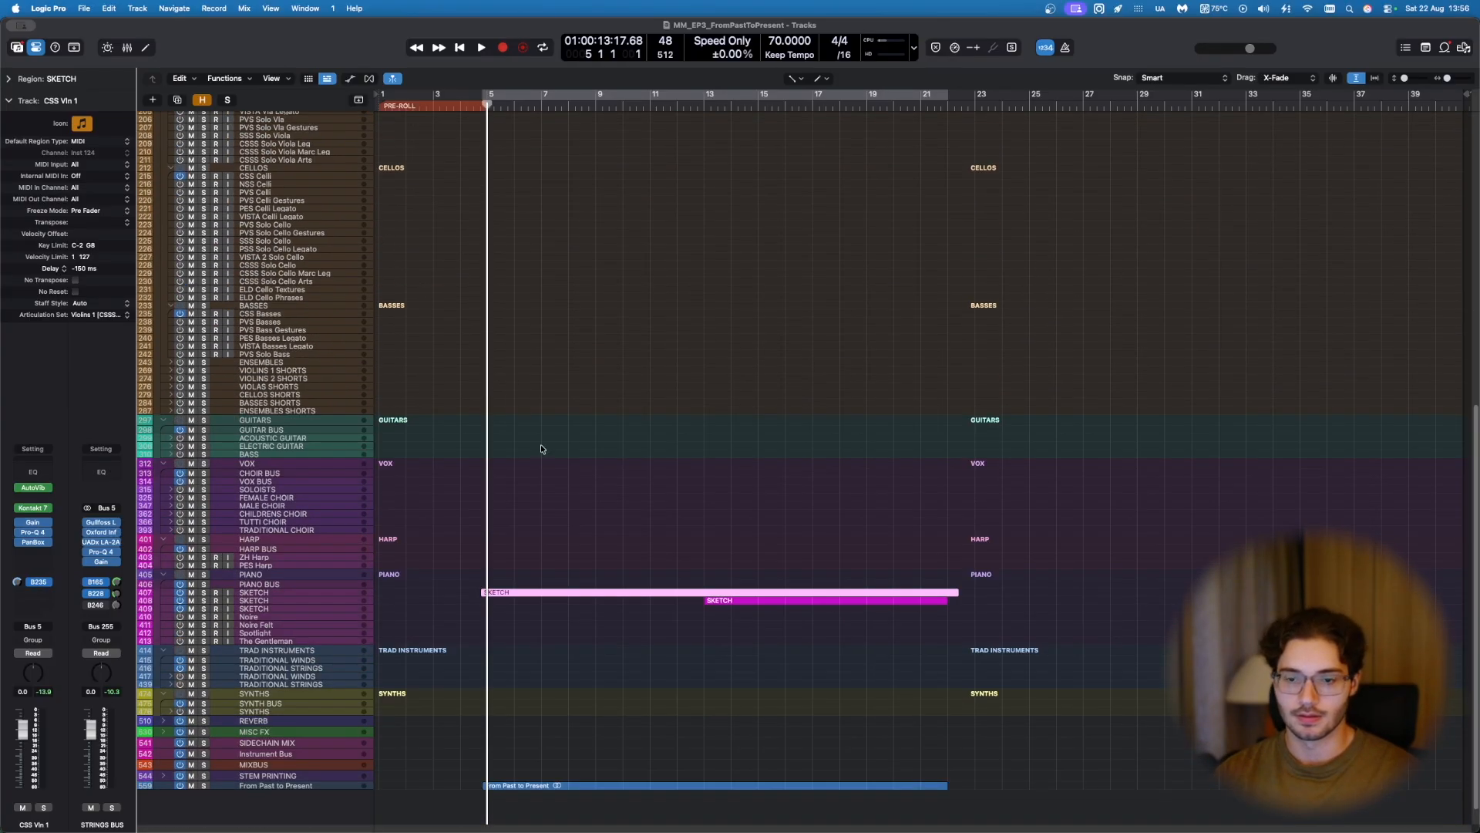
key(e)
key(e)
Step: Solo the From Past to Present reference track, listen from bar 5 to about bar 8, and unsolo it
click(301, 762)
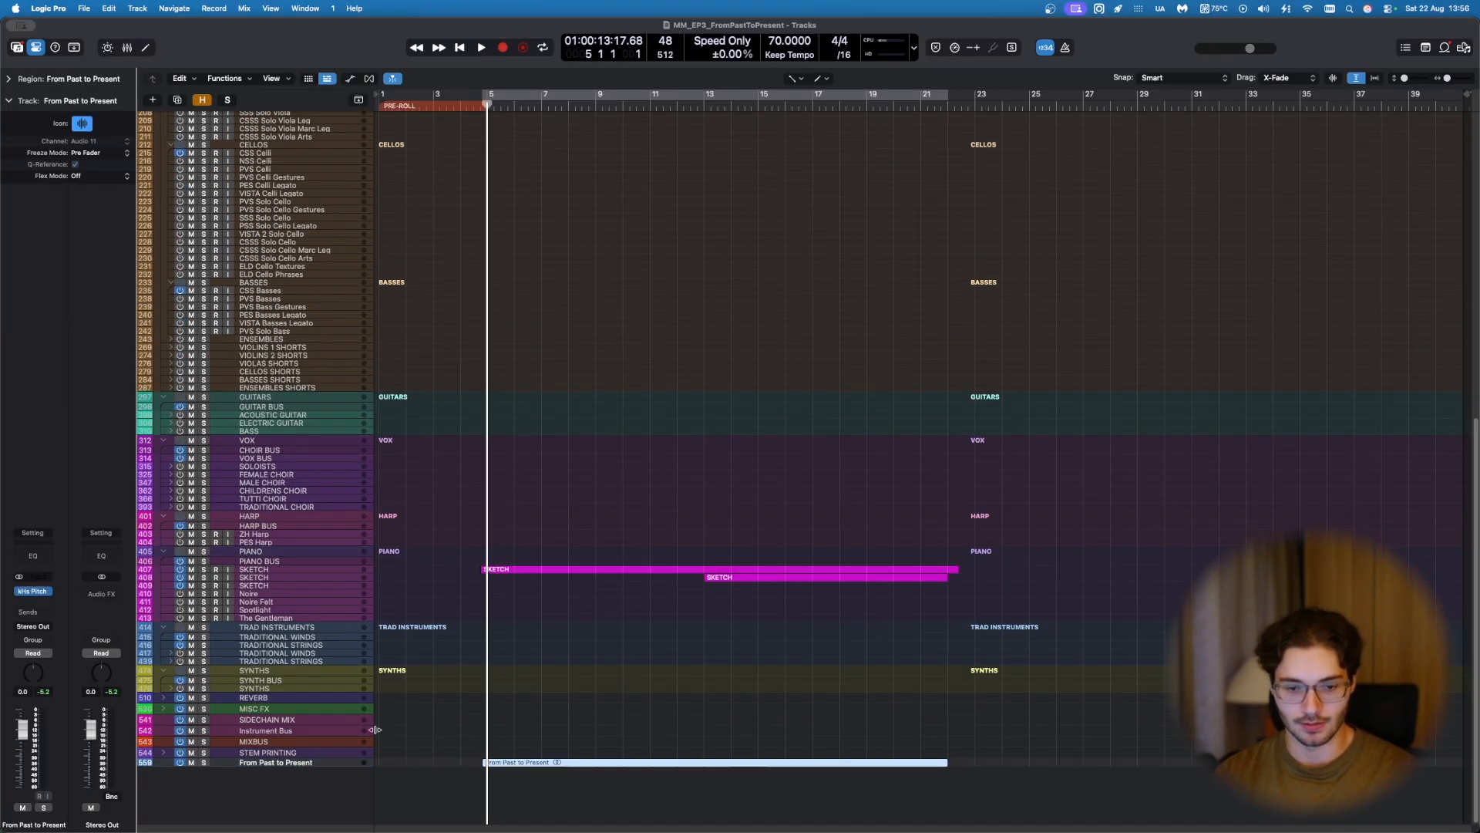
key(ctrl+s)
key(space)
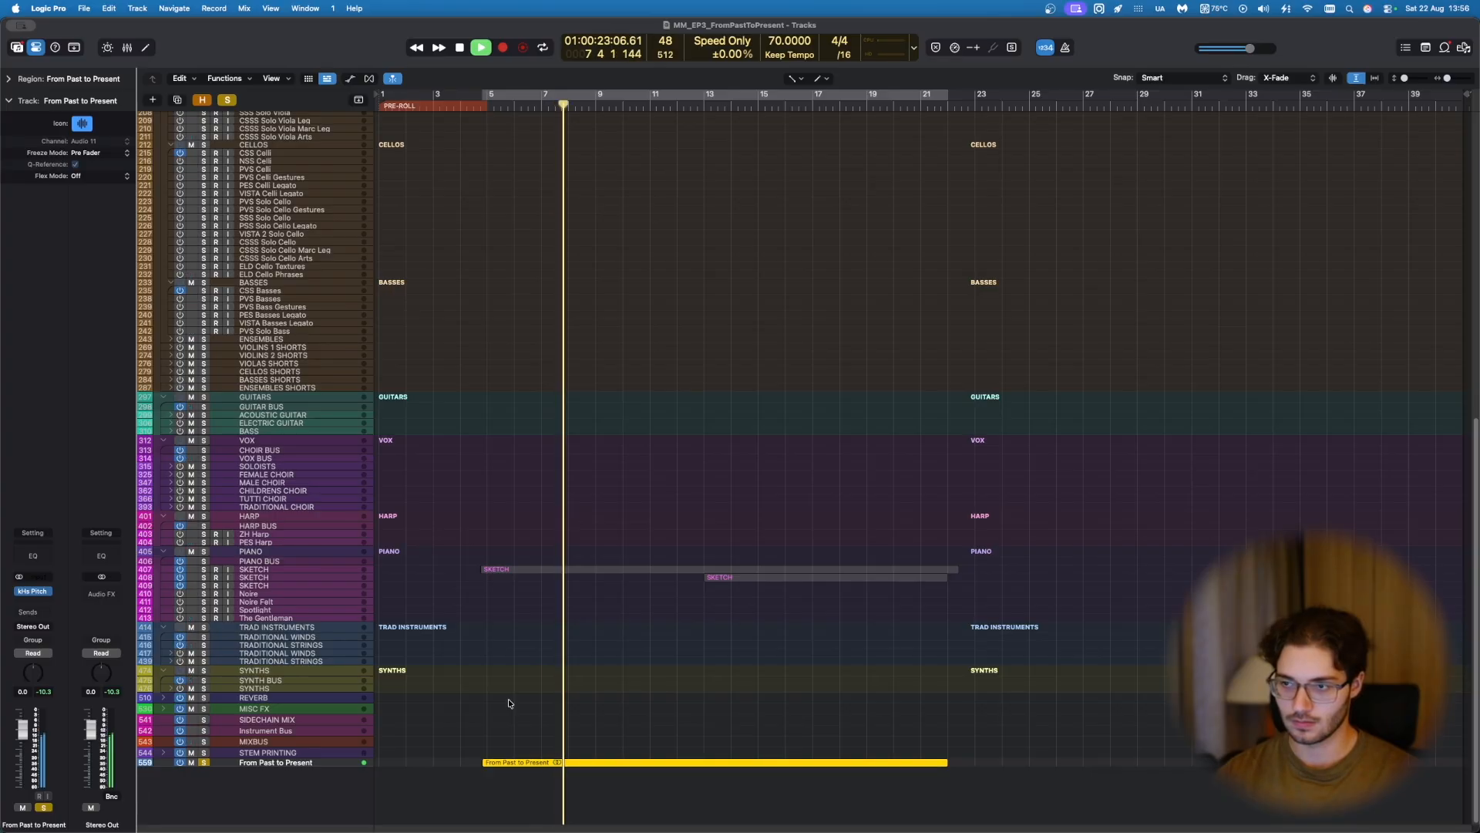
key(space)
key(e)
key(e)
key(s)
Step: Open the main SKETCH region in the Piano Roll and select all of its upper melody notes, leaving the harmonies unselected
click(509, 701)
drag(509, 701, 544, 502)
key(e)
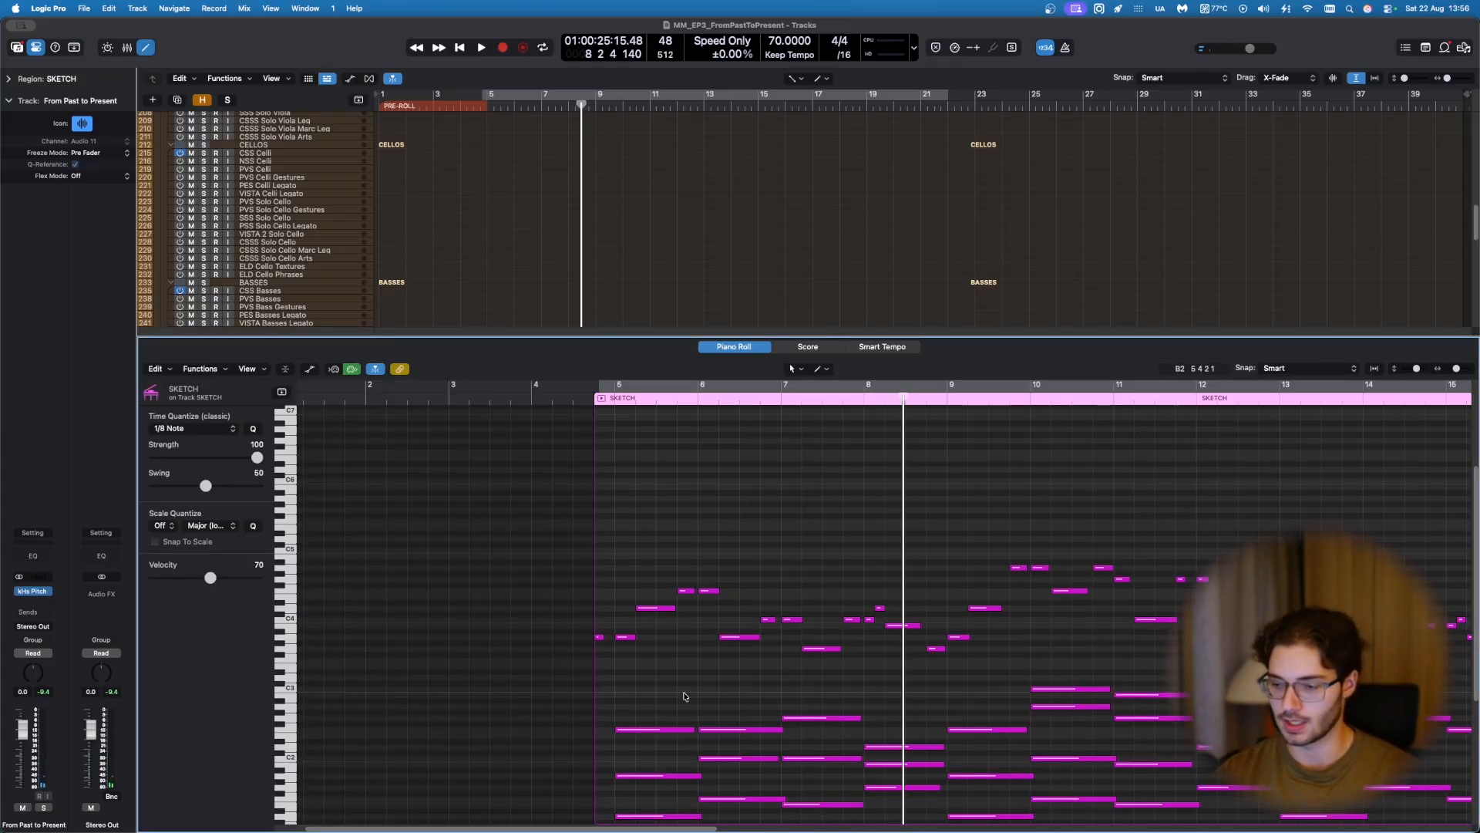
key(Right)
key(Right)
key(Right)
drag(547, 494, 619, 591)
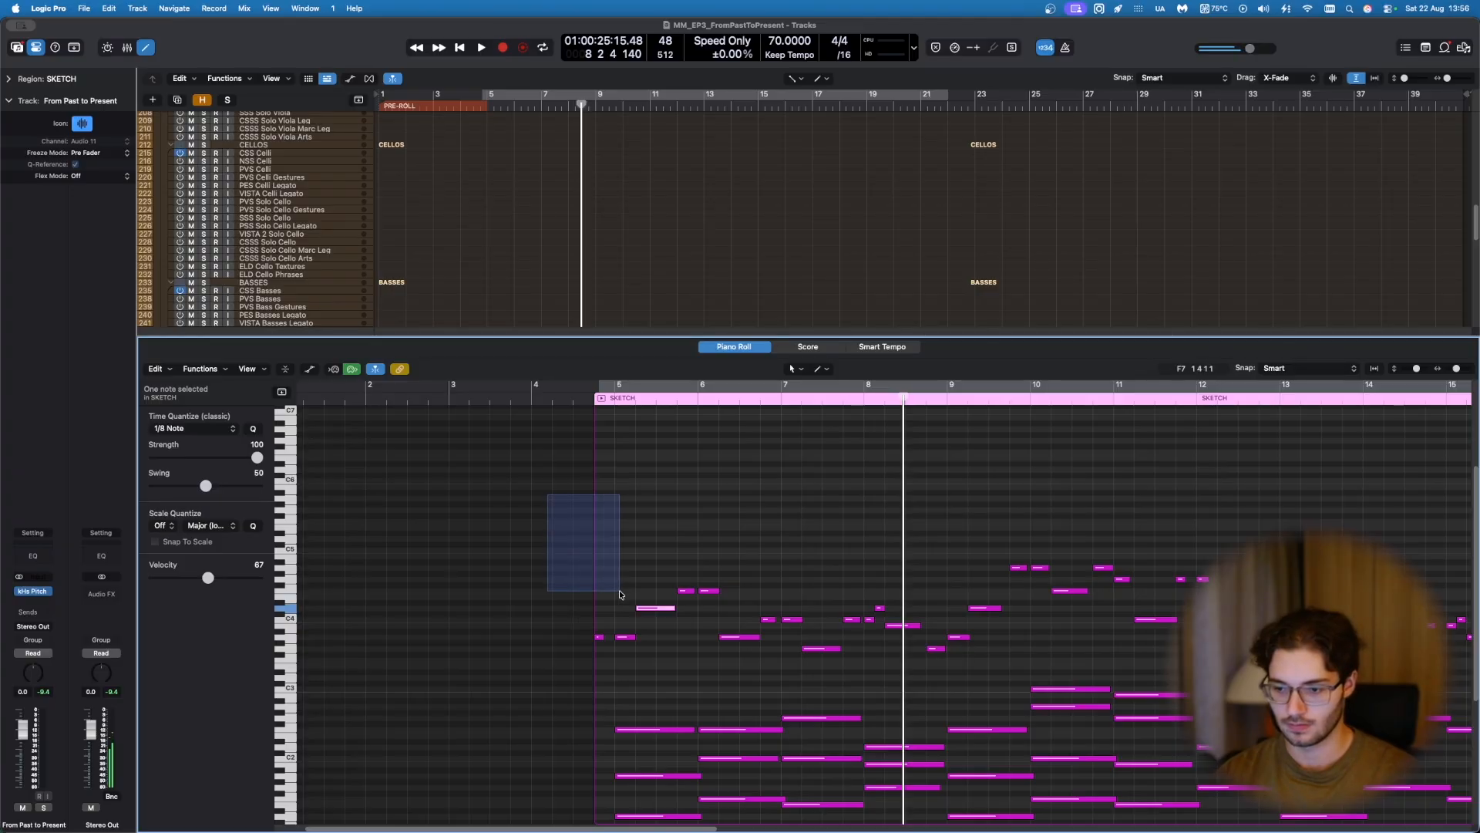
drag(495, 481, 906, 675)
drag(930, 556, 1002, 636)
drag(1080, 529, 1228, 666)
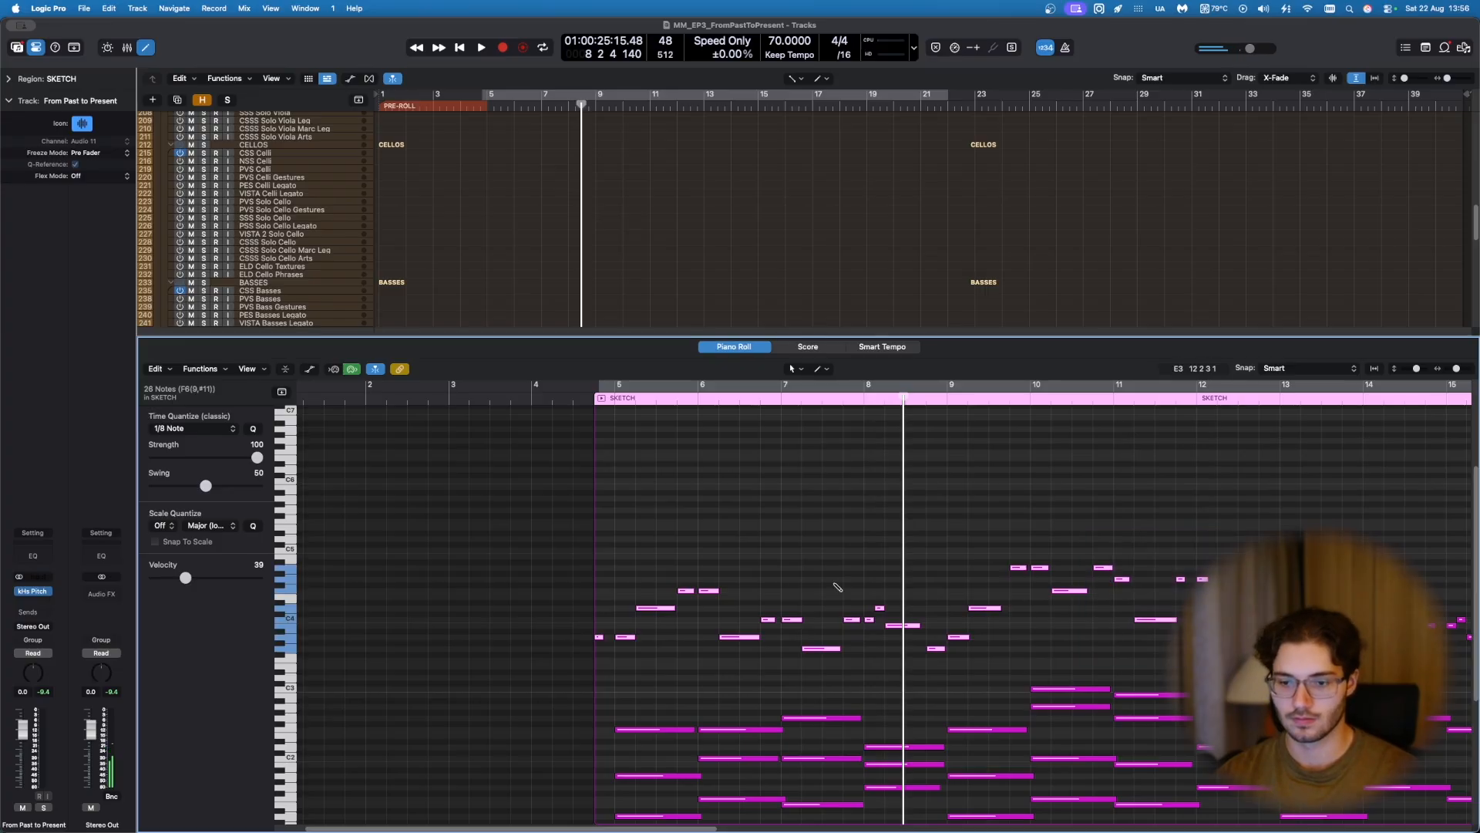
Step: Expand the OBOES track stack and place the copied melody on the CSW Oboe track in a region starting at bar 4
key(e)
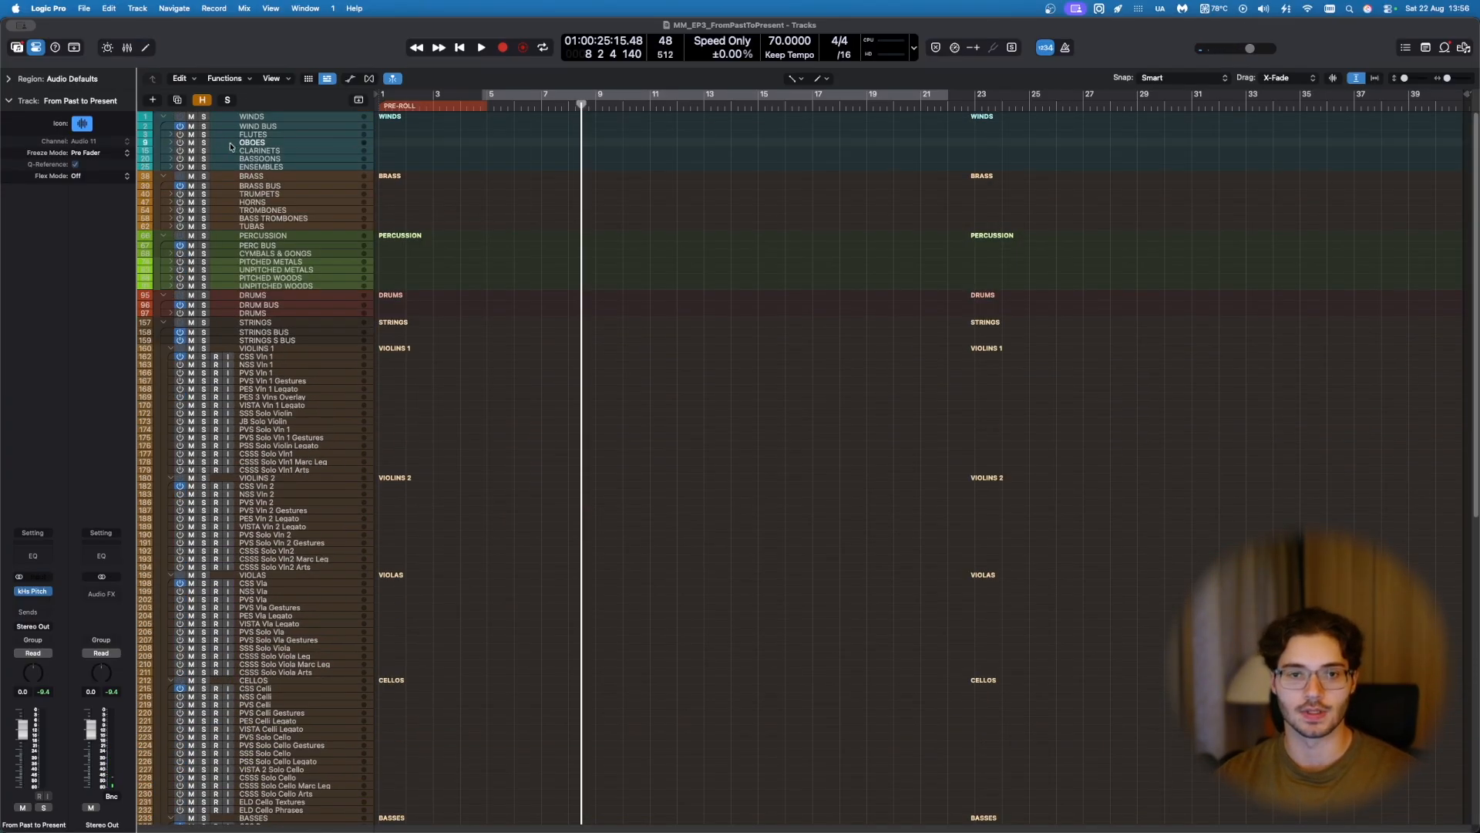
click(230, 144)
click(171, 143)
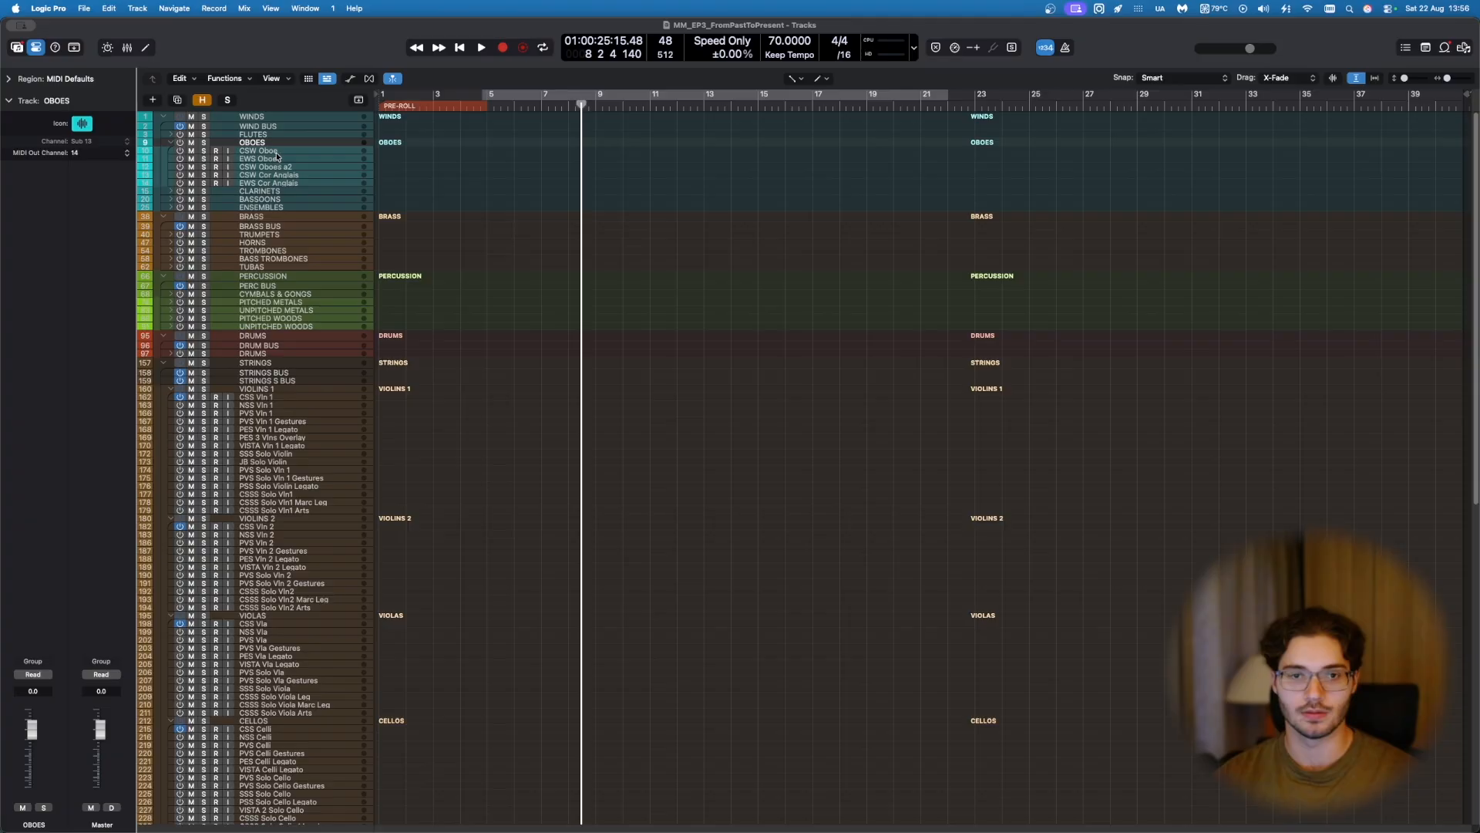
click(276, 152)
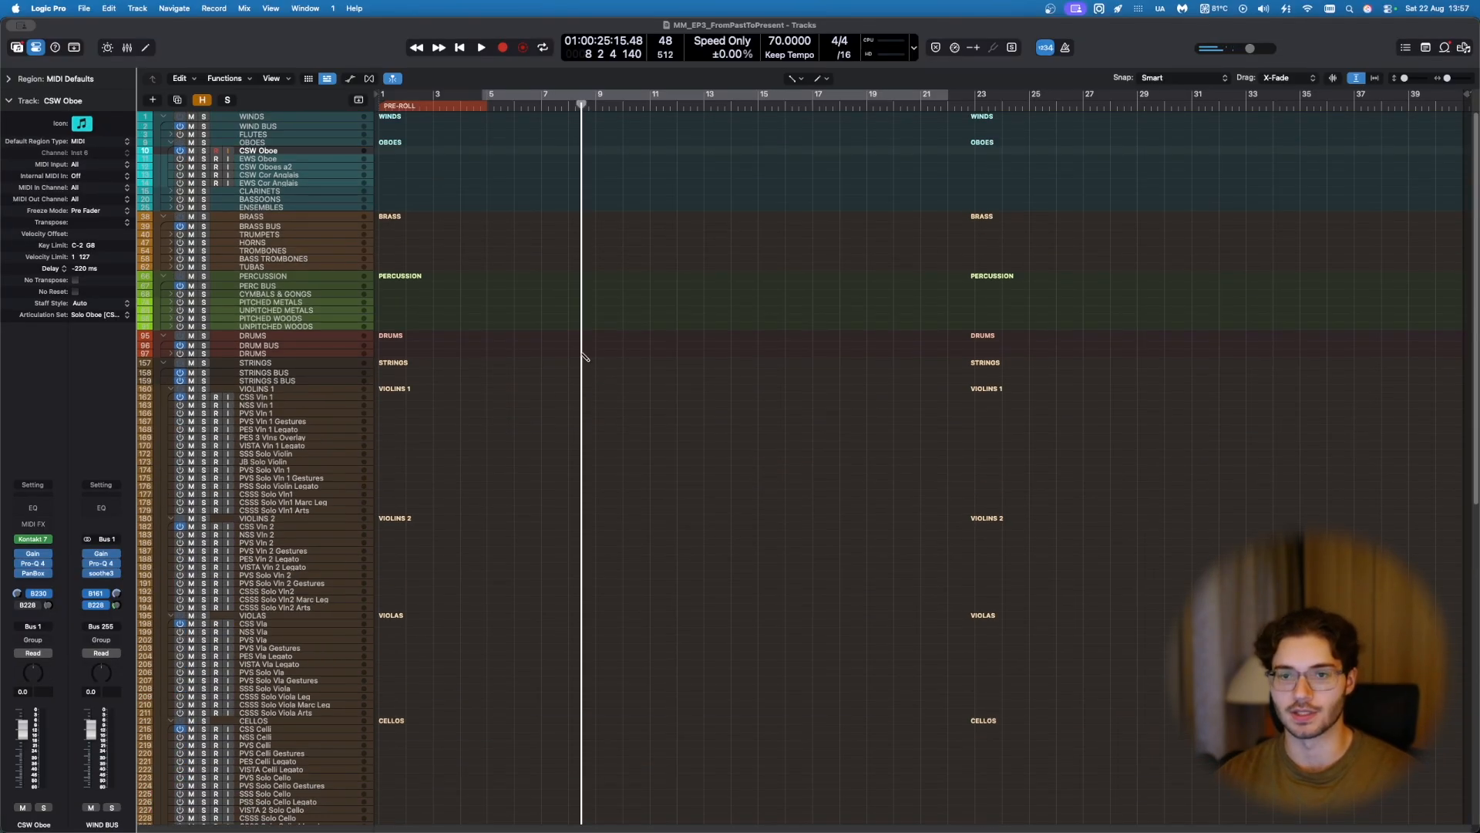
key(super+z)
drag(476, 241, 521, 152)
Step: Open the CSW Oboe region in the Piano Roll and set all its notes to the Legato Low Latency articulation
key(p)
scroll(638, 488, down, 2)
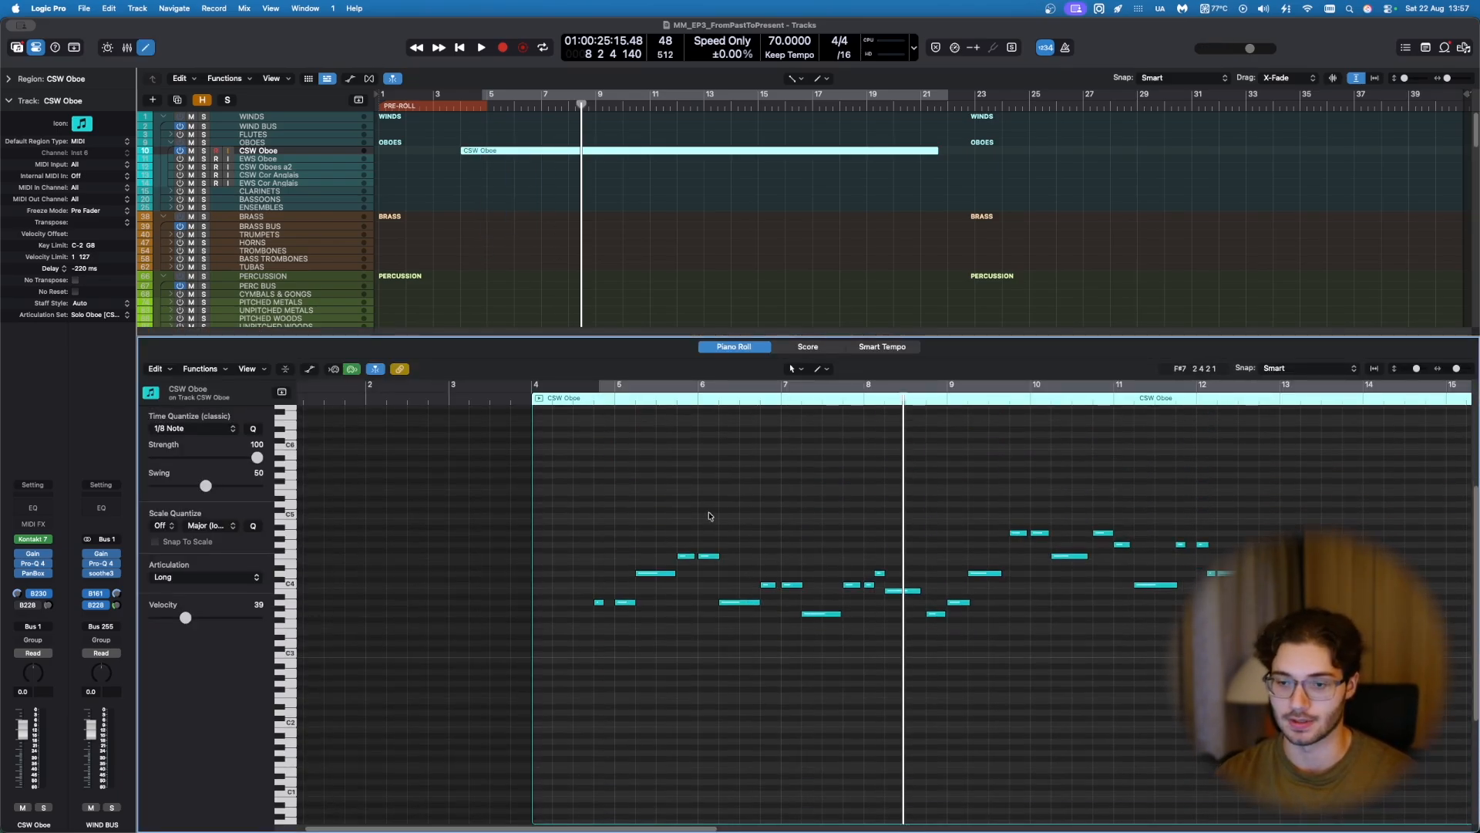
key(super+a)
click(161, 580)
Step: Select the first note of each repeated-pitch pair in the oboe melody, from the opening pickup through bar 12
drag(838, 496, 864, 567)
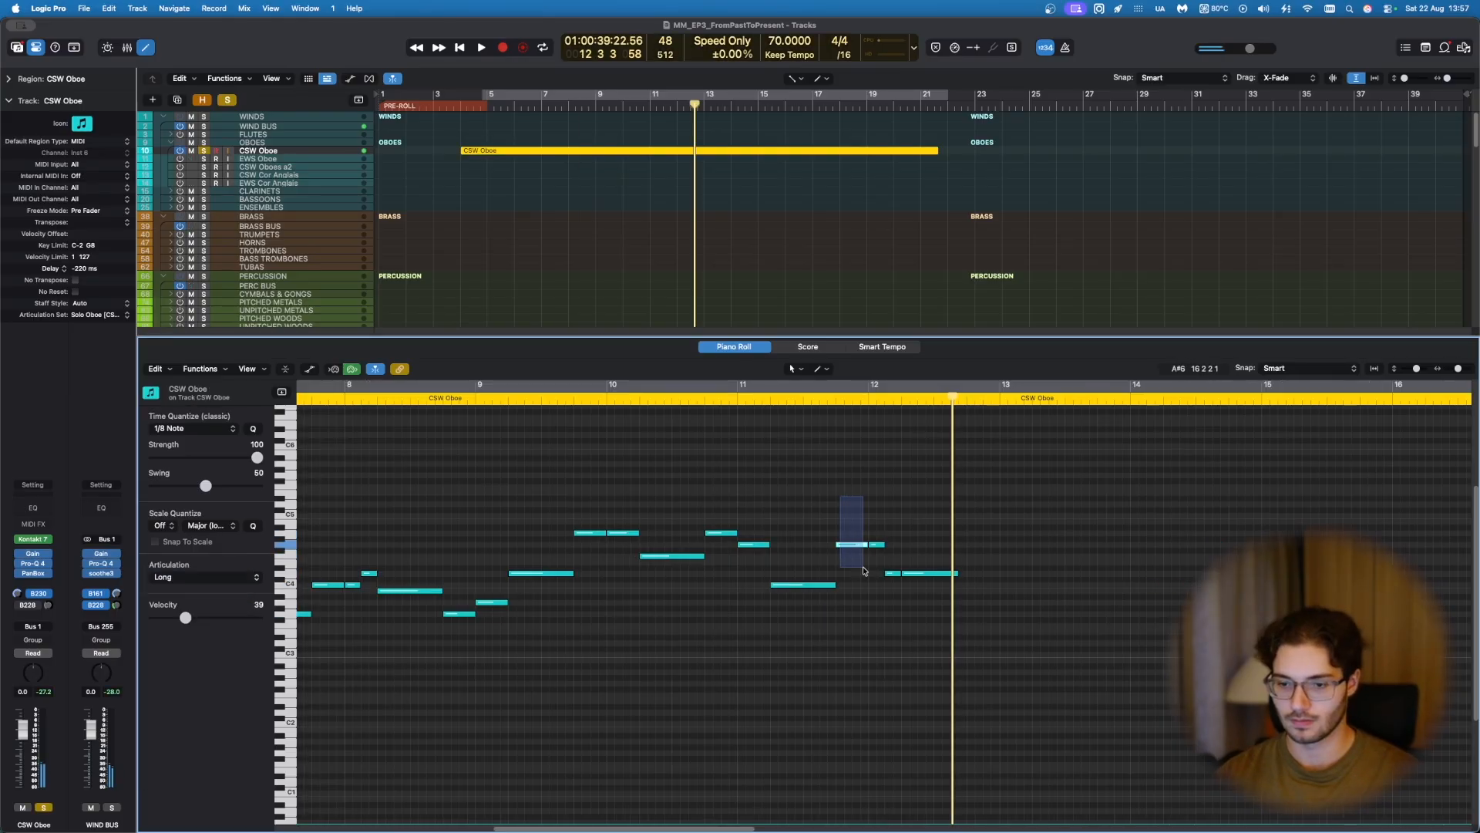
drag(881, 553, 895, 580)
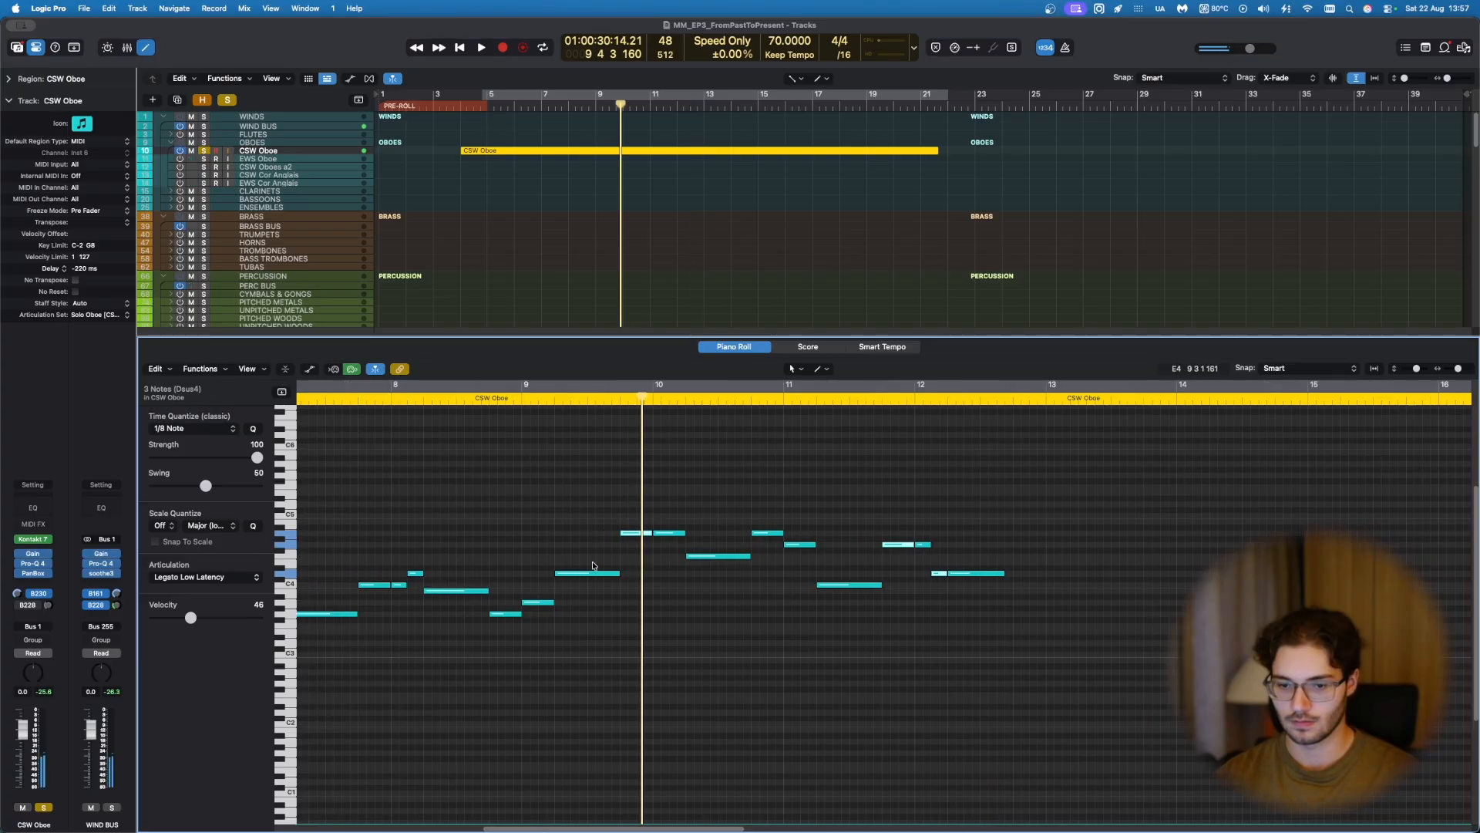
scroll(702, 565, left, 10)
drag(727, 569, 732, 590)
drag(601, 527, 604, 579)
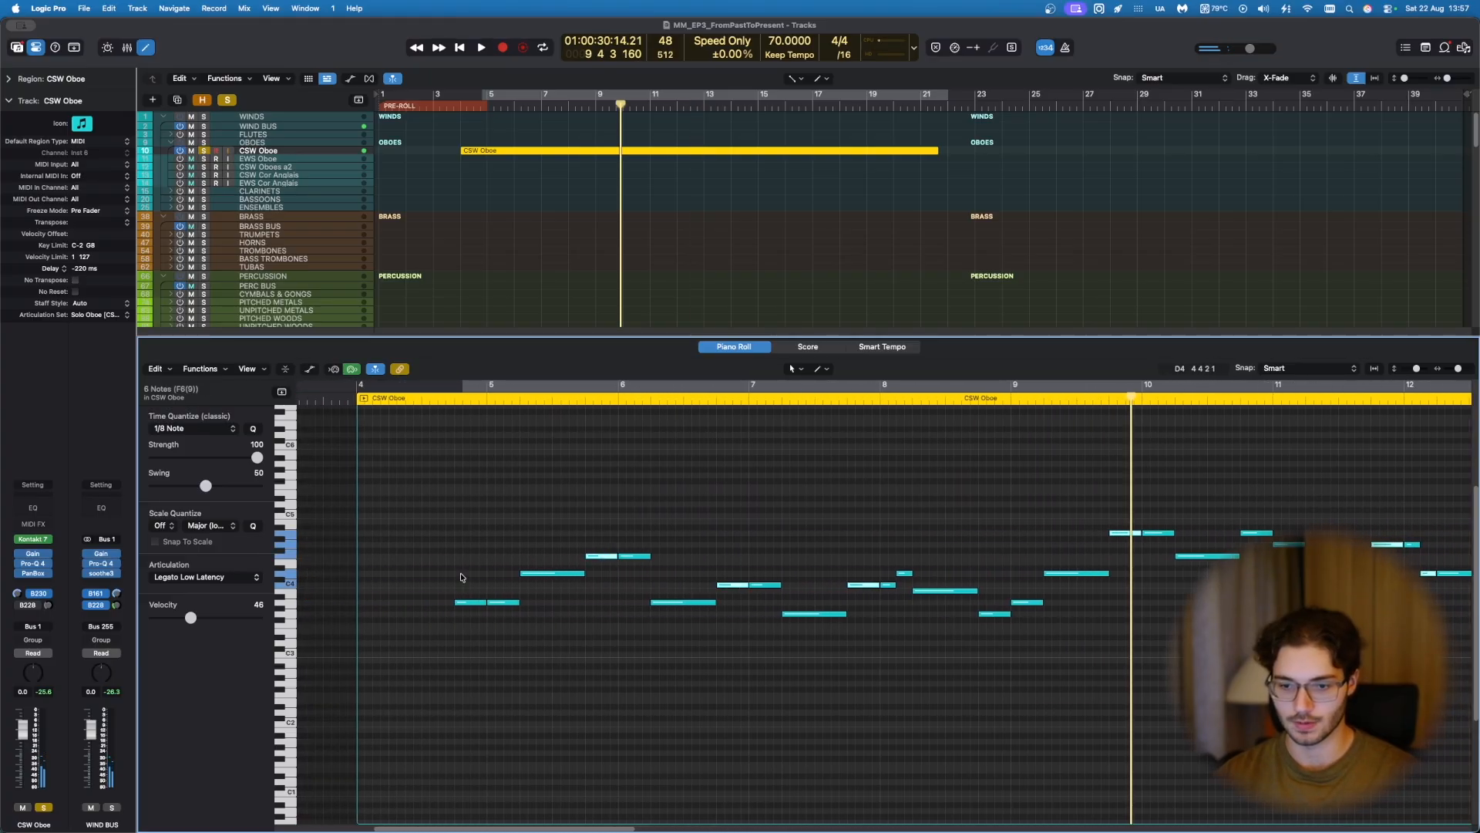
drag(461, 578, 461, 636)
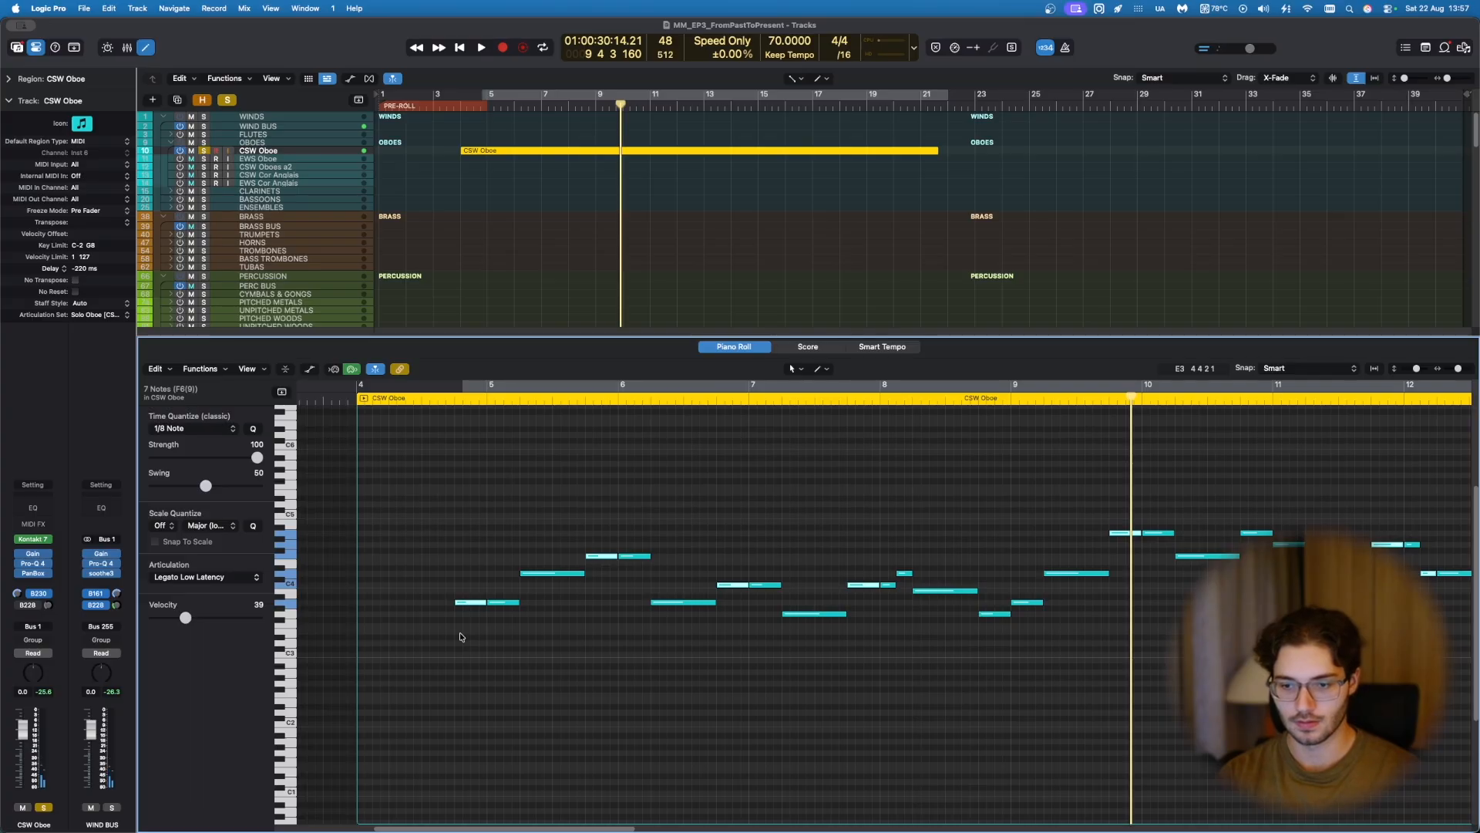
click(621, 648)
Step: Show the oboe region's automation lane and switch it from note velocity to Sustain, controller 64
scroll(551, 634, down, 5)
scroll(541, 629, up, 5)
key(a)
click(206, 666)
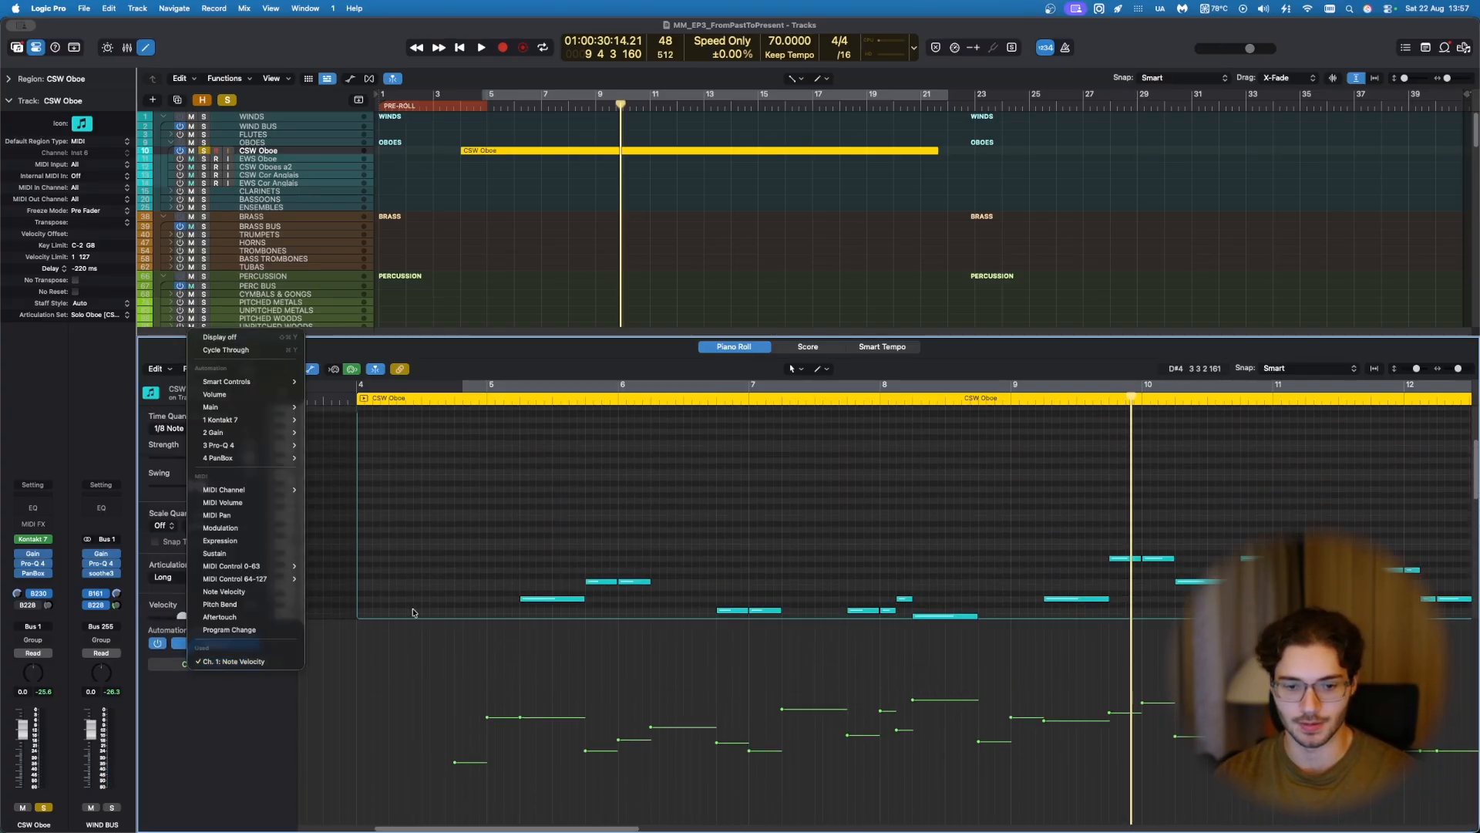
click(413, 545)
scroll(413, 547, down, 5)
click(230, 664)
click(252, 555)
Step: Play the soloed oboe melody into bar 6 and shorten the A3 on beat 2 of bar 6 to about one and a half beats
key(space)
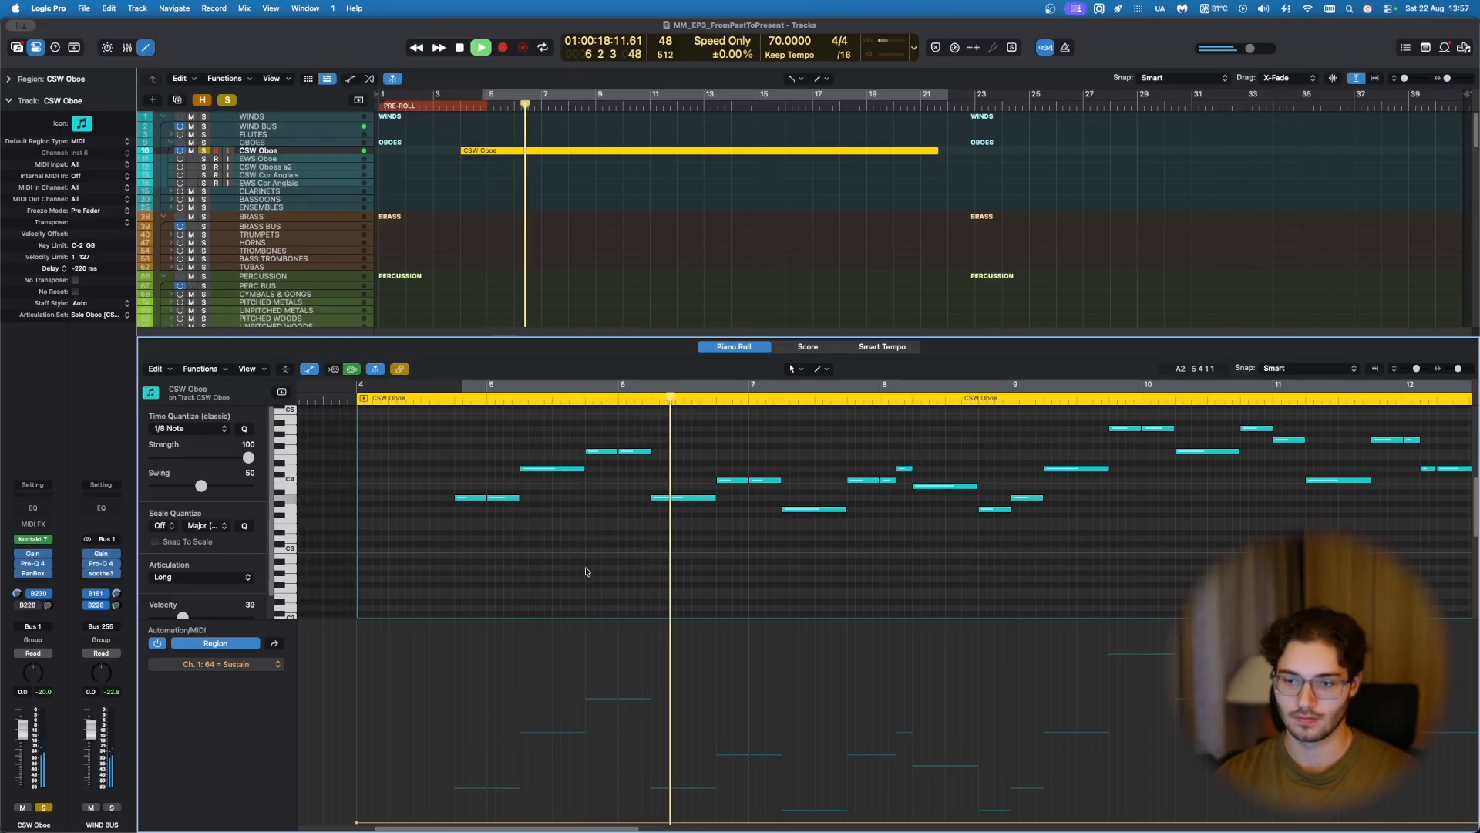
key(space)
click(716, 497)
drag(712, 501, 699, 501)
click(710, 525)
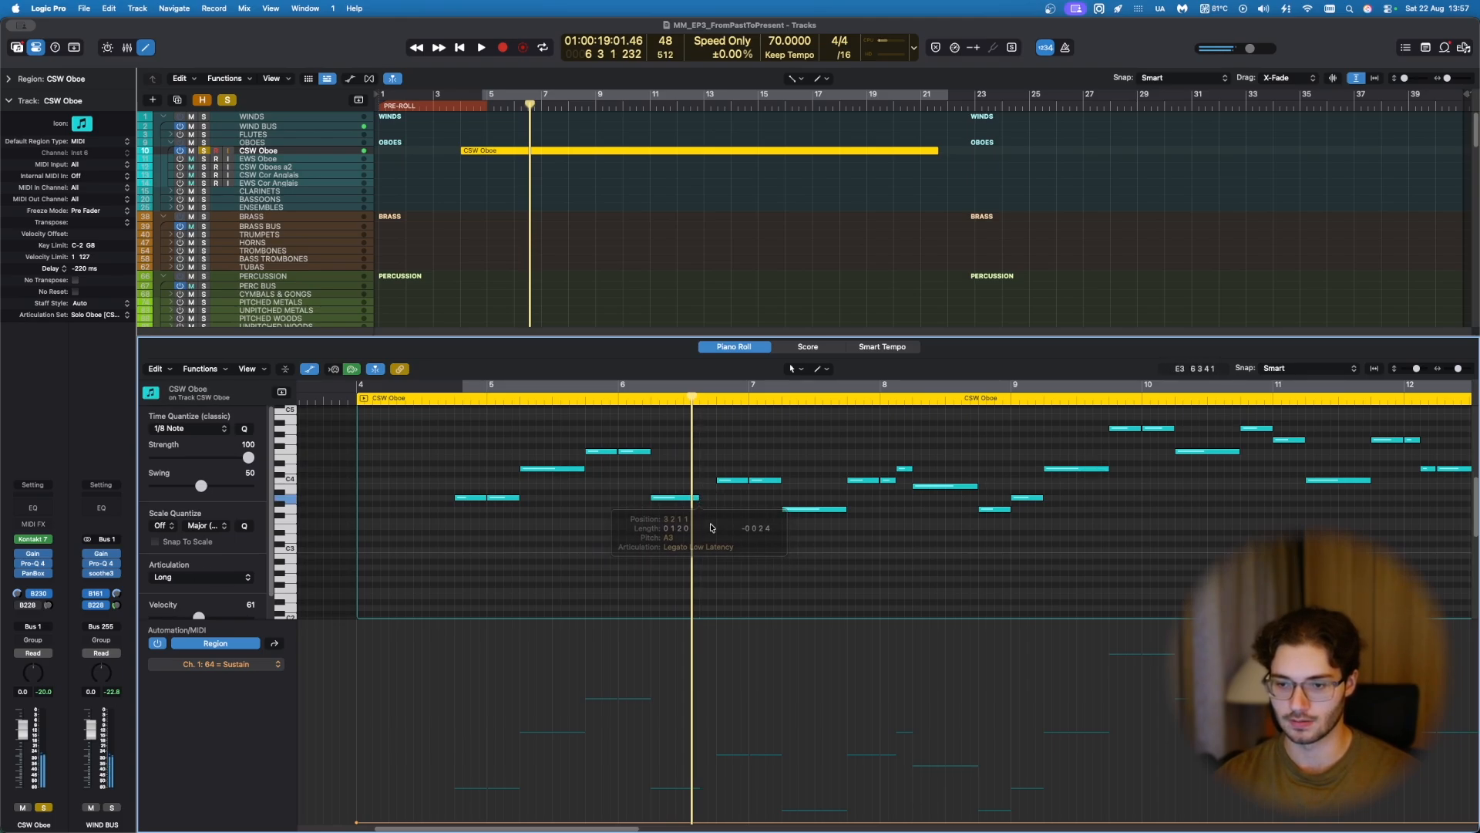
Step: Play the oboe melody through bar 12 and lengthen its final D4 to just past beat 4 of that bar
click(465, 498)
key(space)
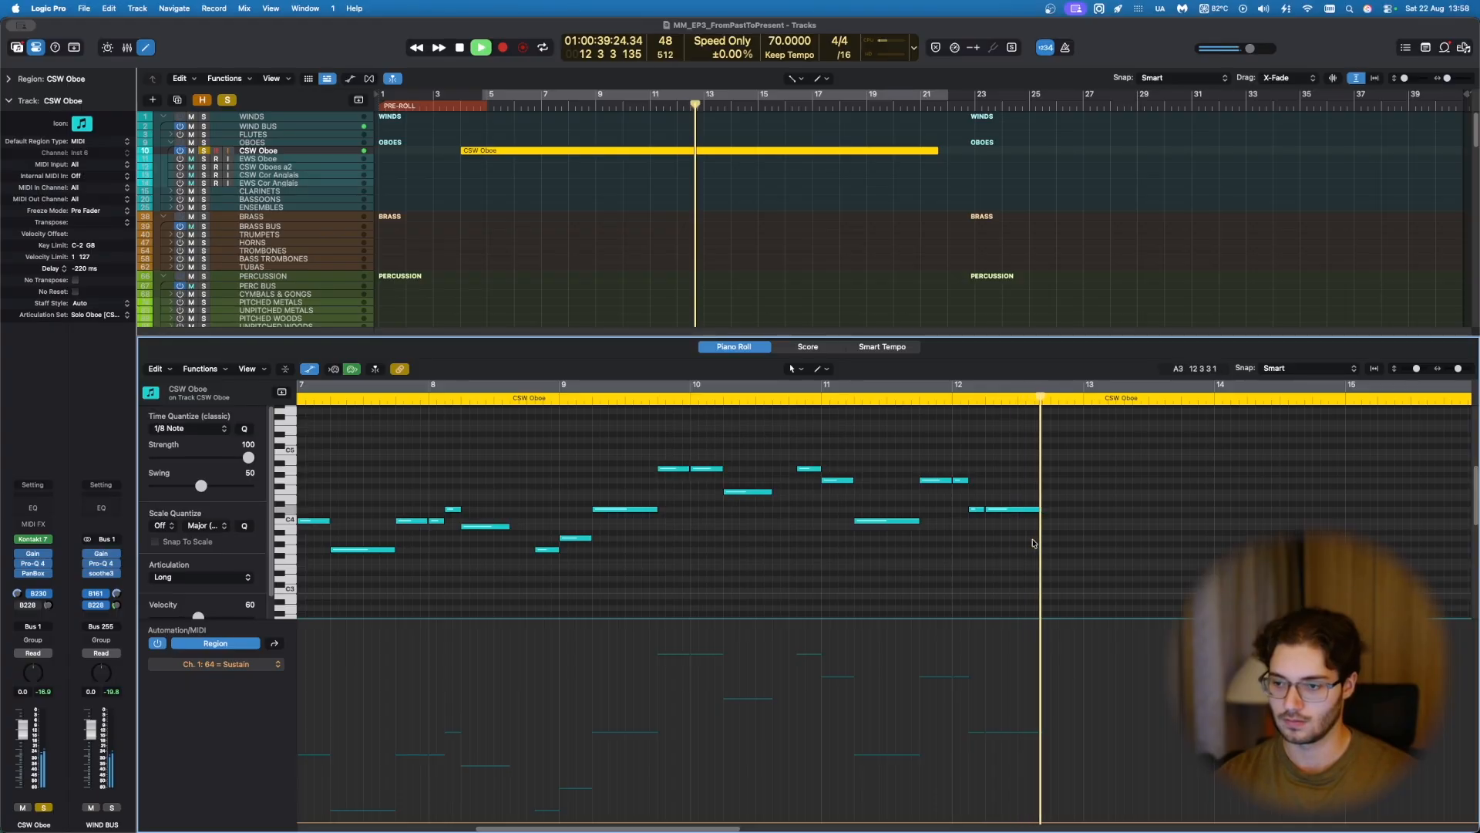
key(space)
drag(1039, 509, 1067, 510)
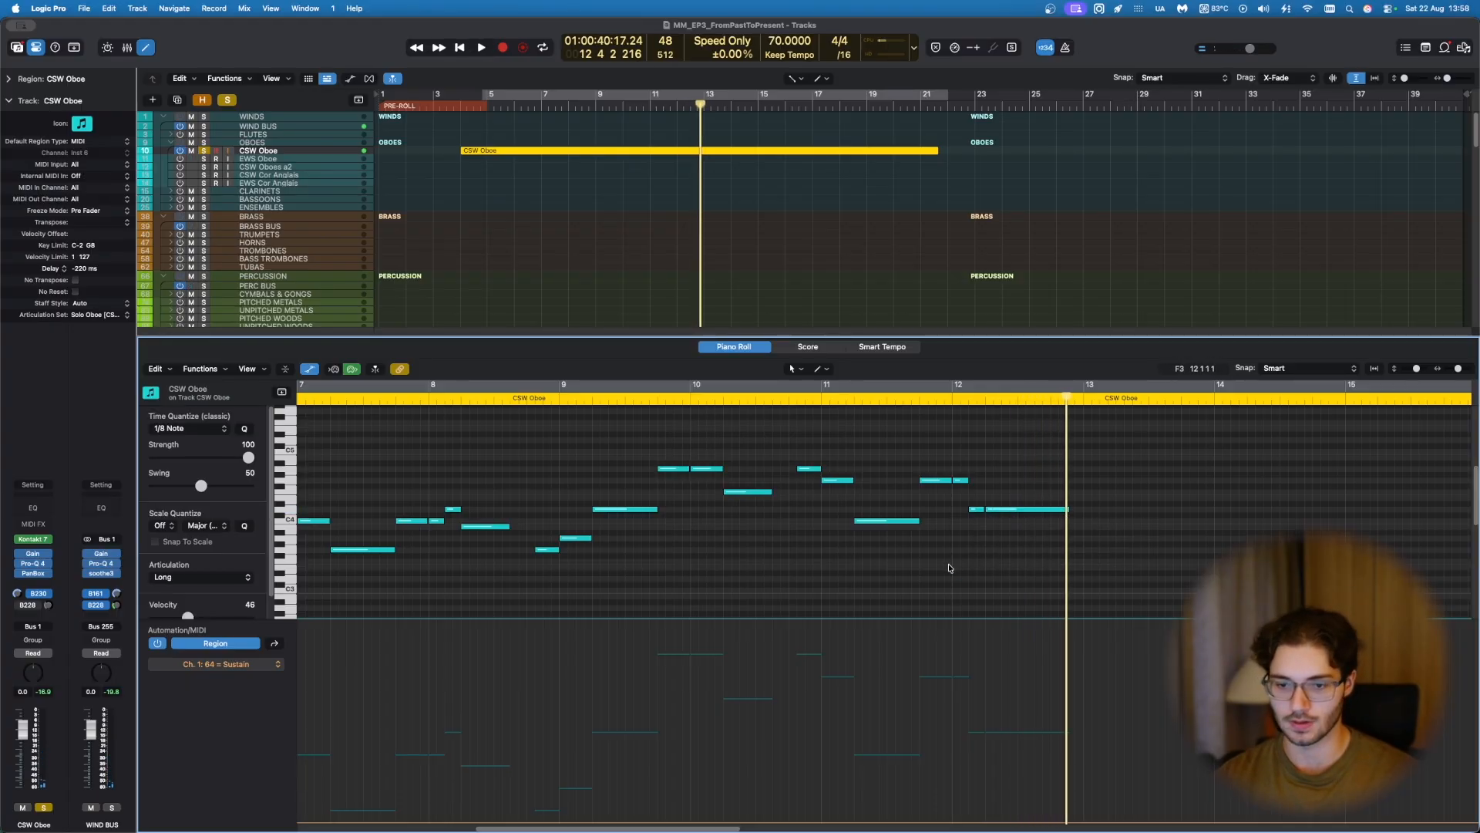
Step: Draw oboe sustain automation at 127 from the pickup before bar 5 to mid-bar 6, and from late bar 6 to early bar 8, dropping to 0 after each
scroll(948, 574, left, 10)
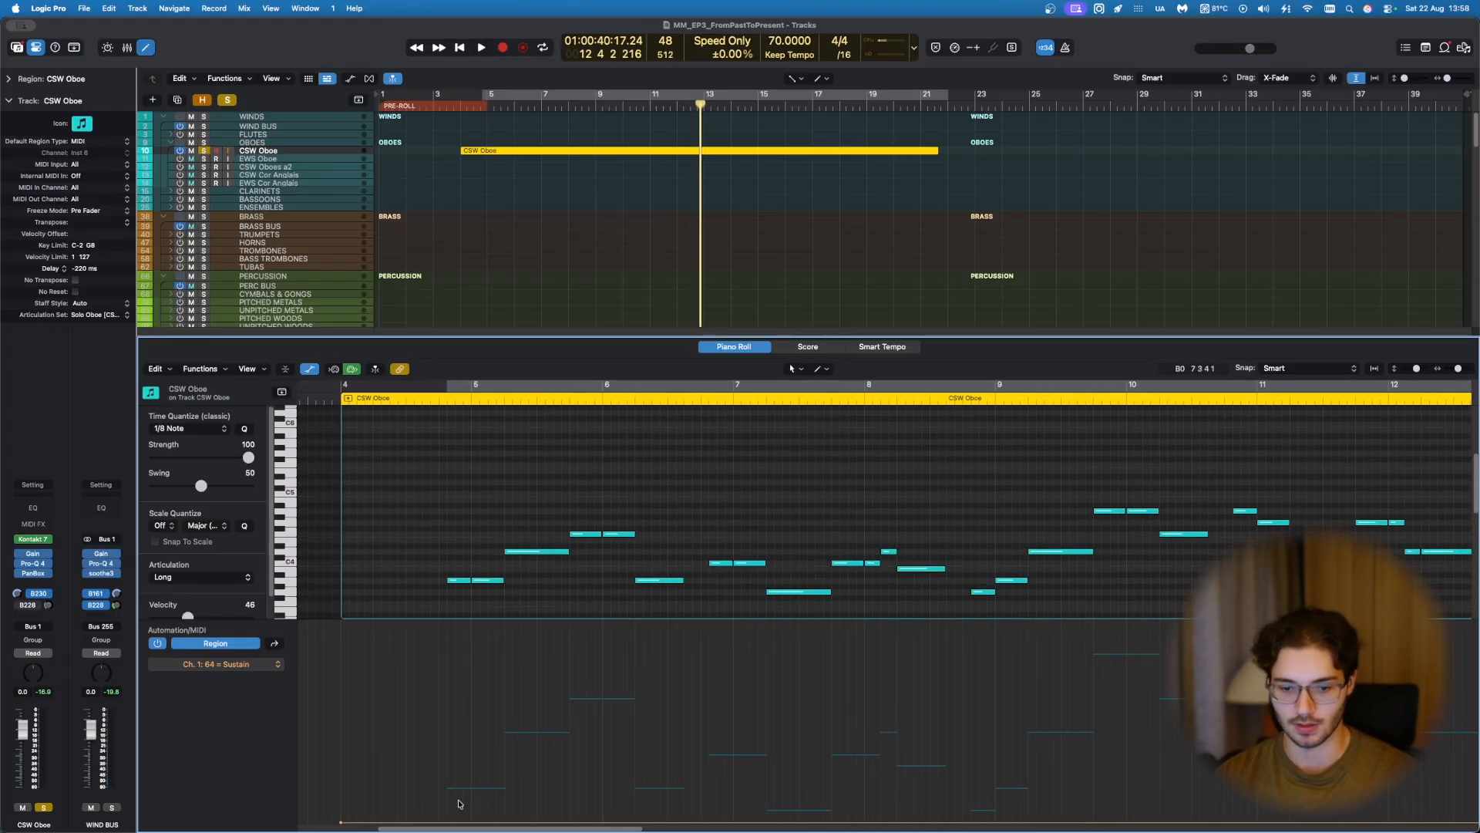
click(455, 720)
drag(458, 818, 458, 618)
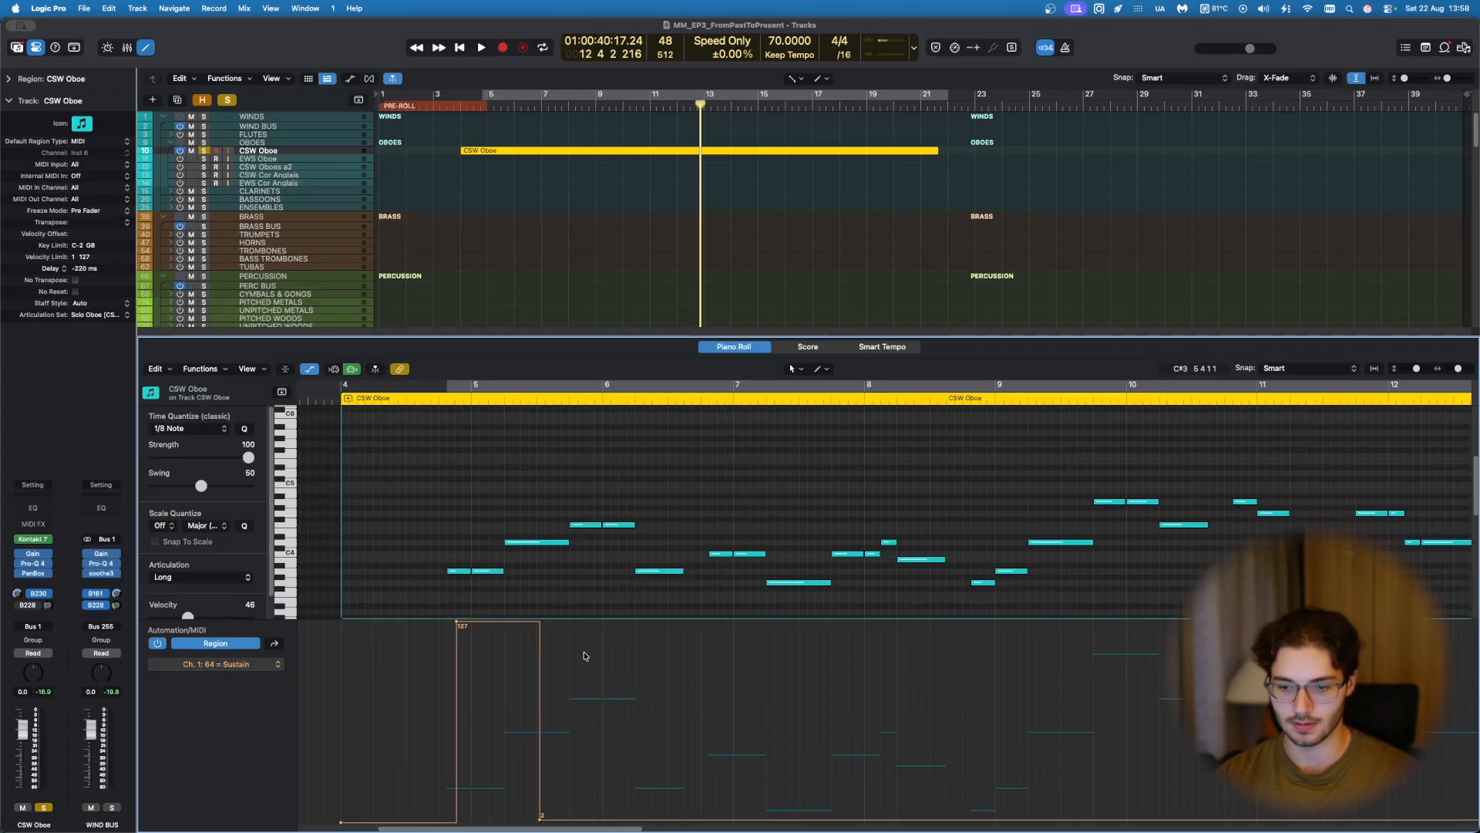
drag(541, 815, 539, 621)
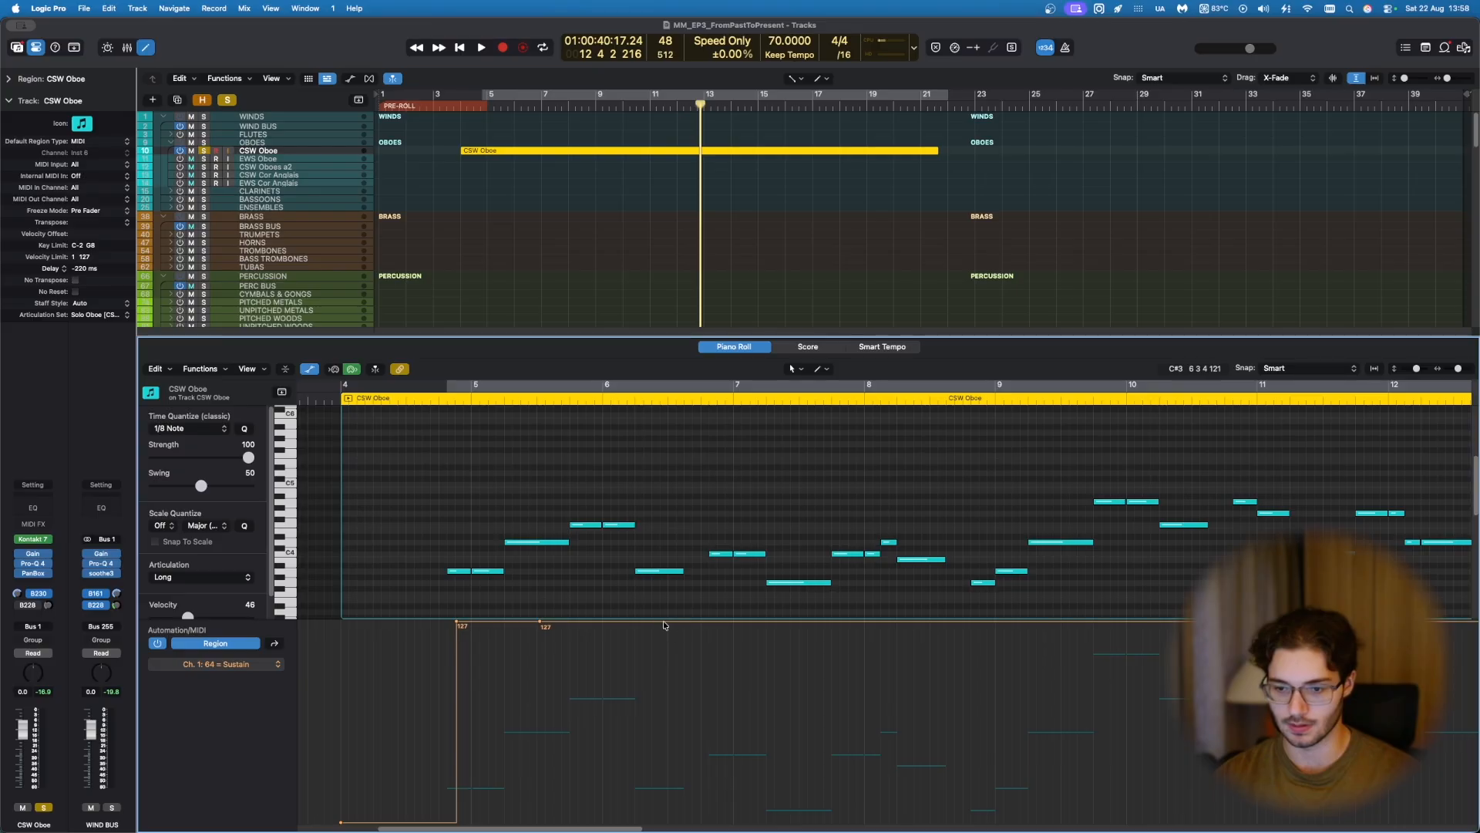
drag(540, 623, 660, 820)
click(715, 626)
drag(715, 622, 721, 623)
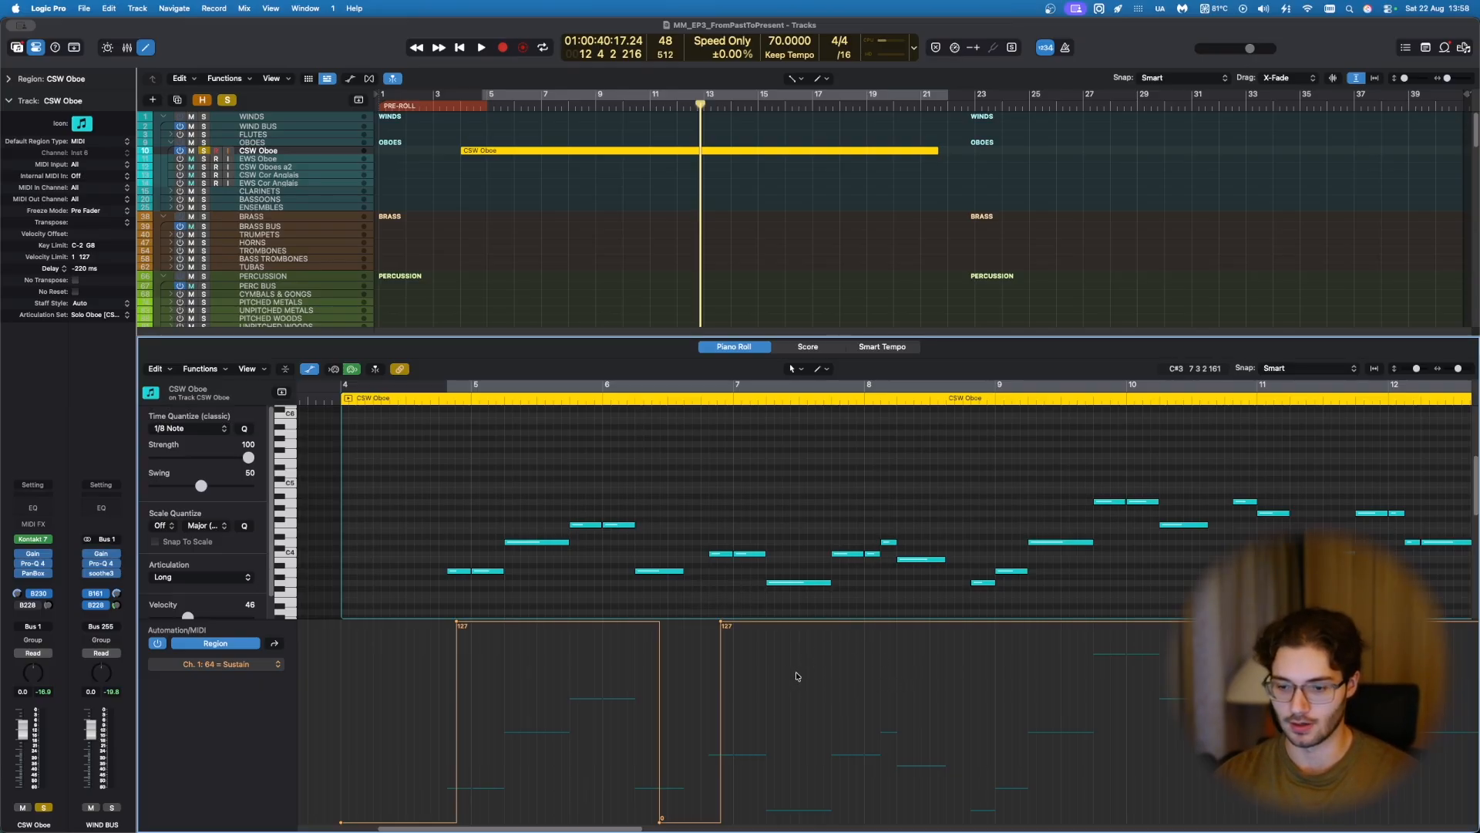
scroll(702, 704, down, 2)
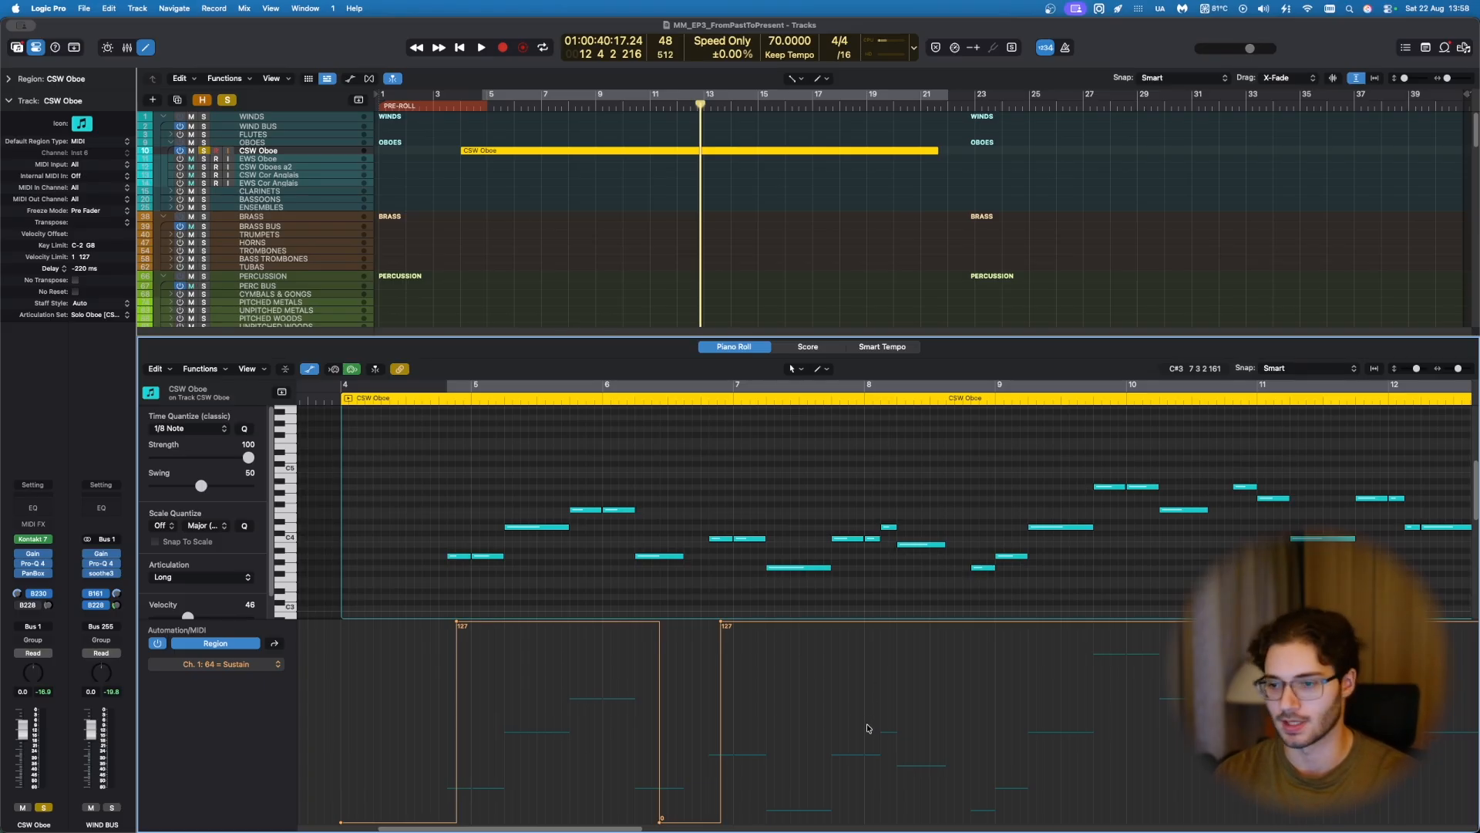
drag(896, 710, 894, 819)
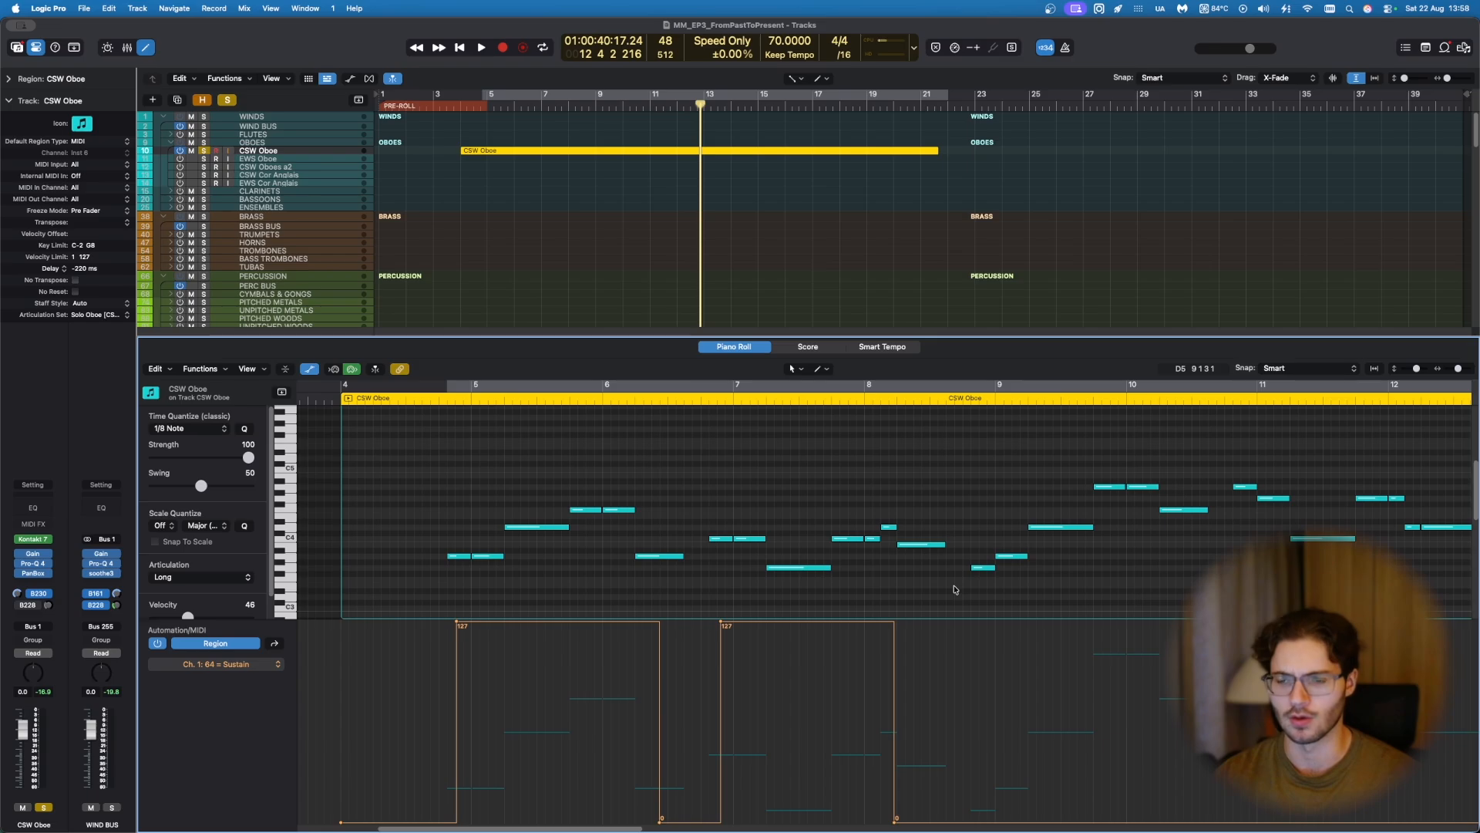
Step: Raise the oboe's sustain automation to 127 at about beat 3 of bar 9 and drop it to 0 just before beat 3 of bar 10
scroll(954, 589, right, 6)
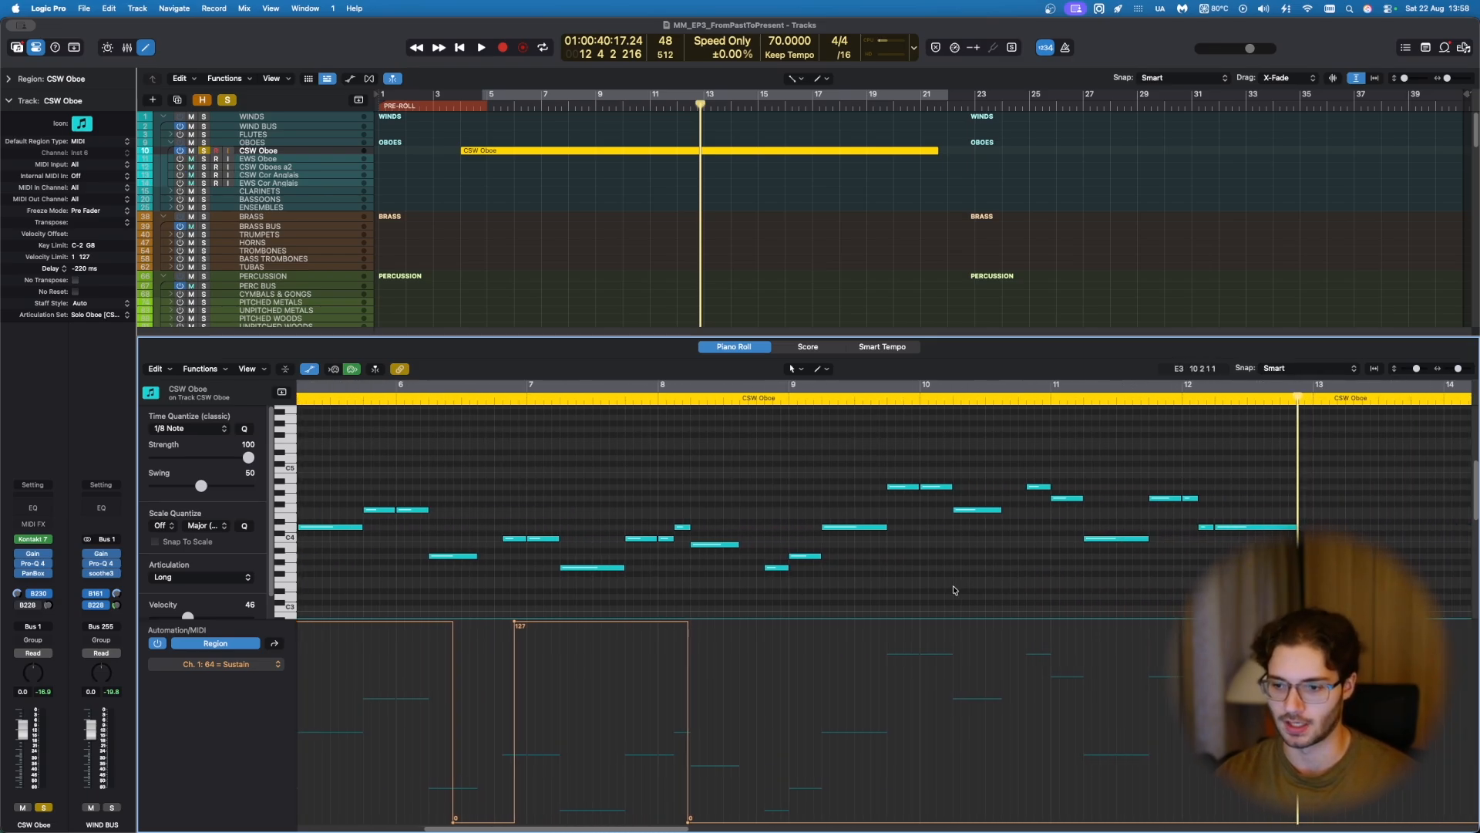
click(891, 709)
drag(887, 819, 856, 621)
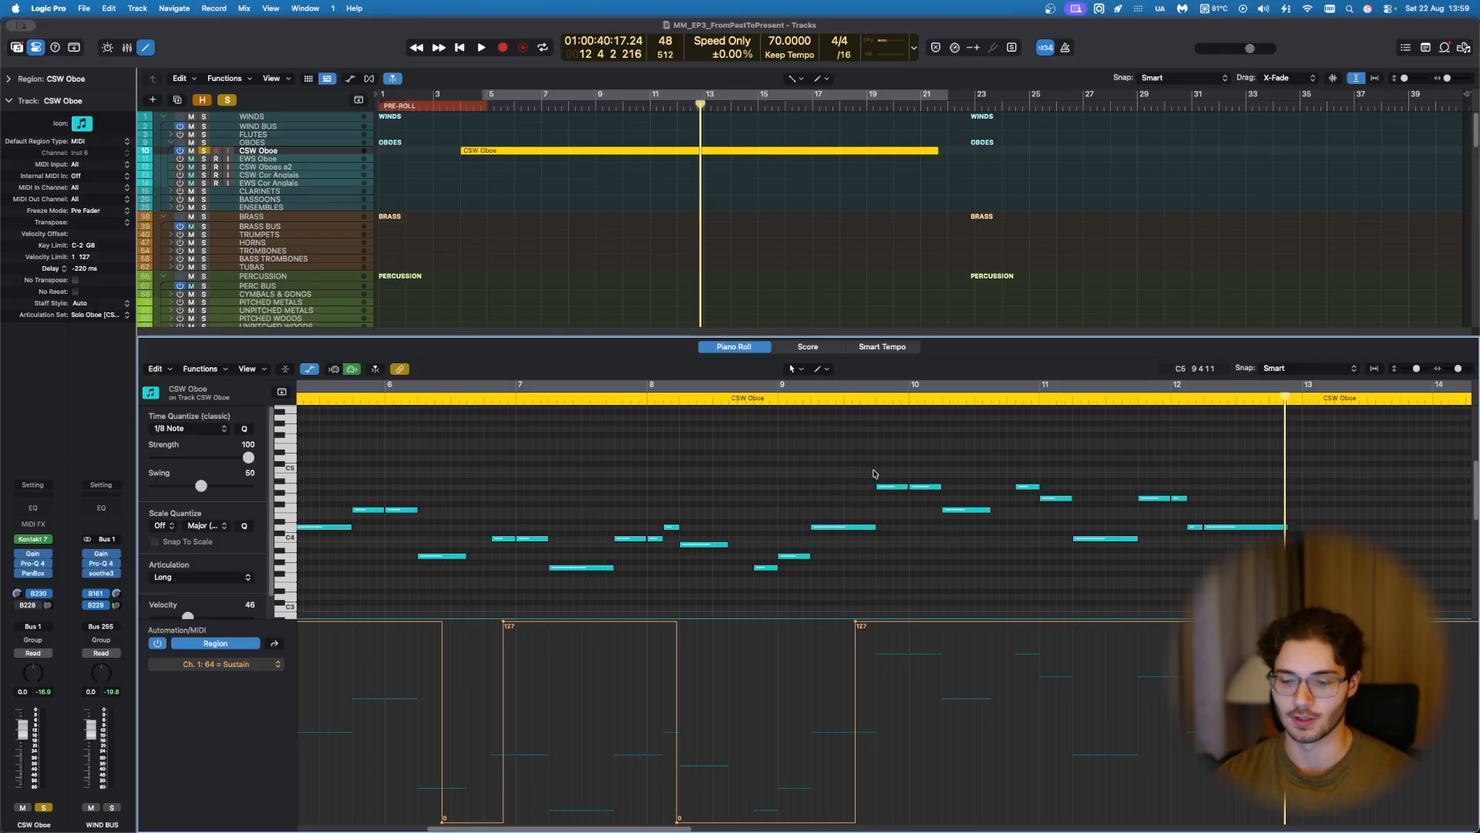
scroll(840, 591, right, 2)
scroll(839, 592, right, 1)
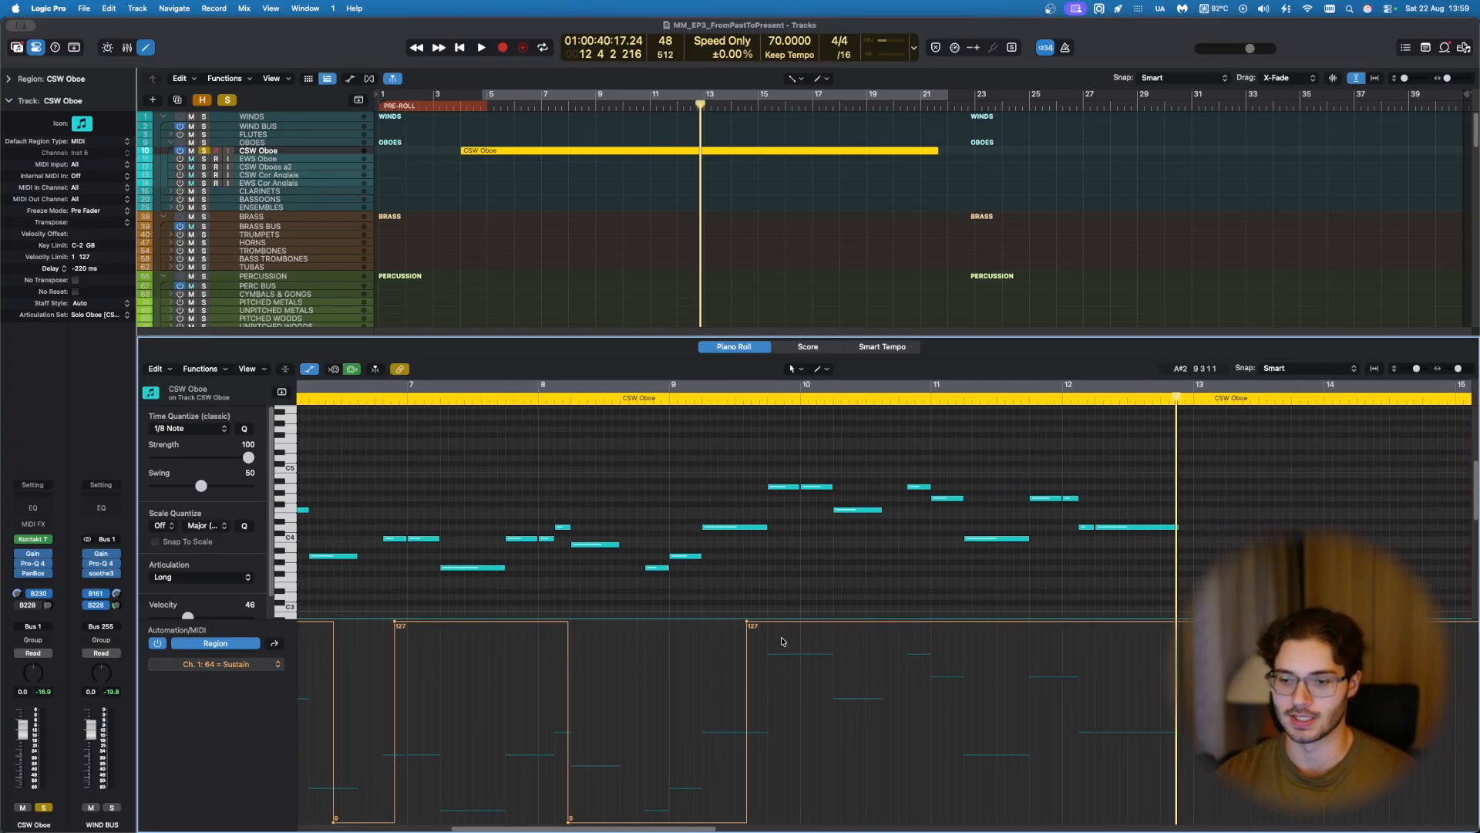
scroll(916, 584, right, 4)
scroll(916, 584, right, 1)
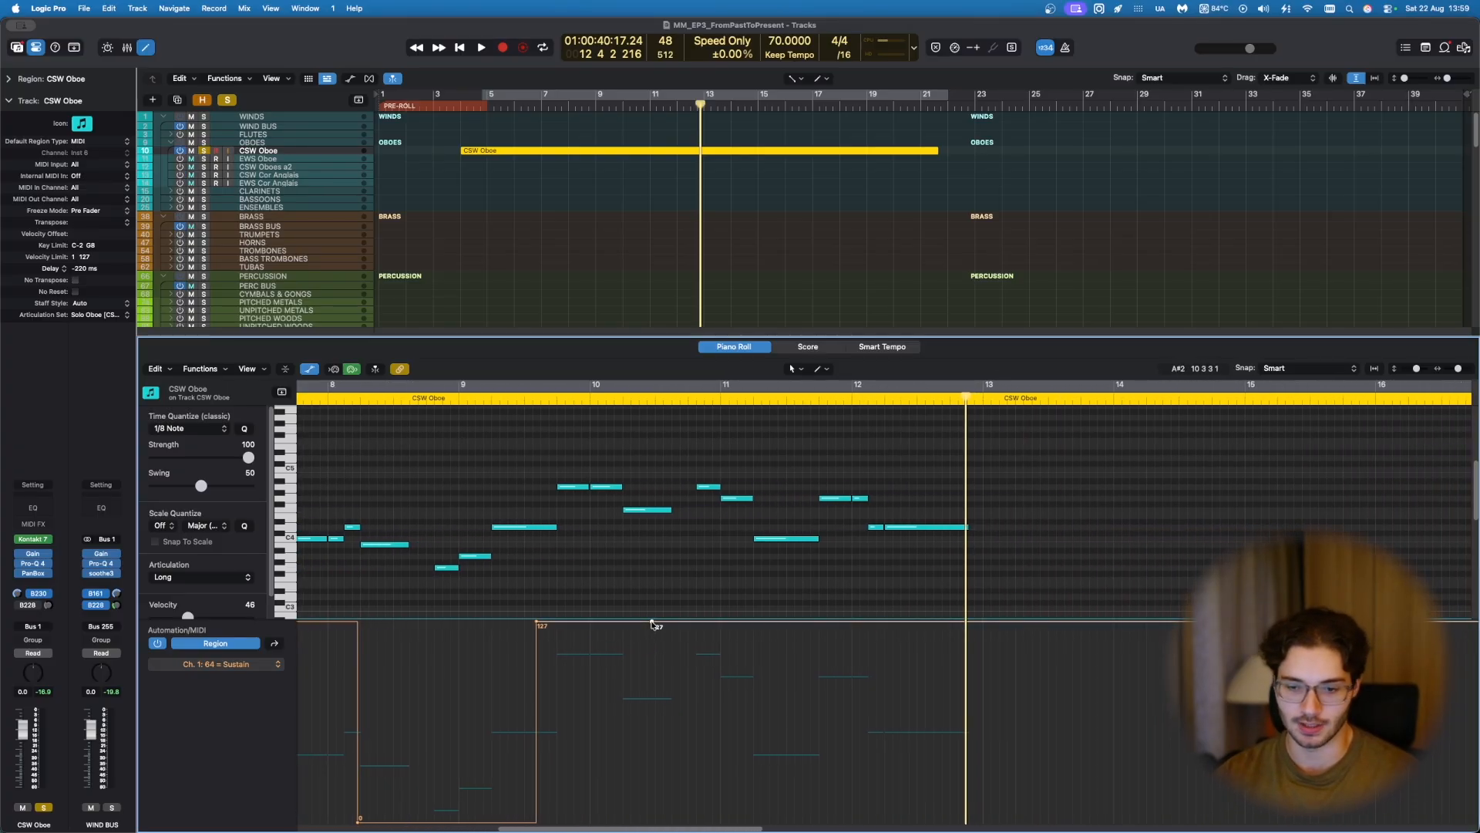
drag(653, 622, 652, 817)
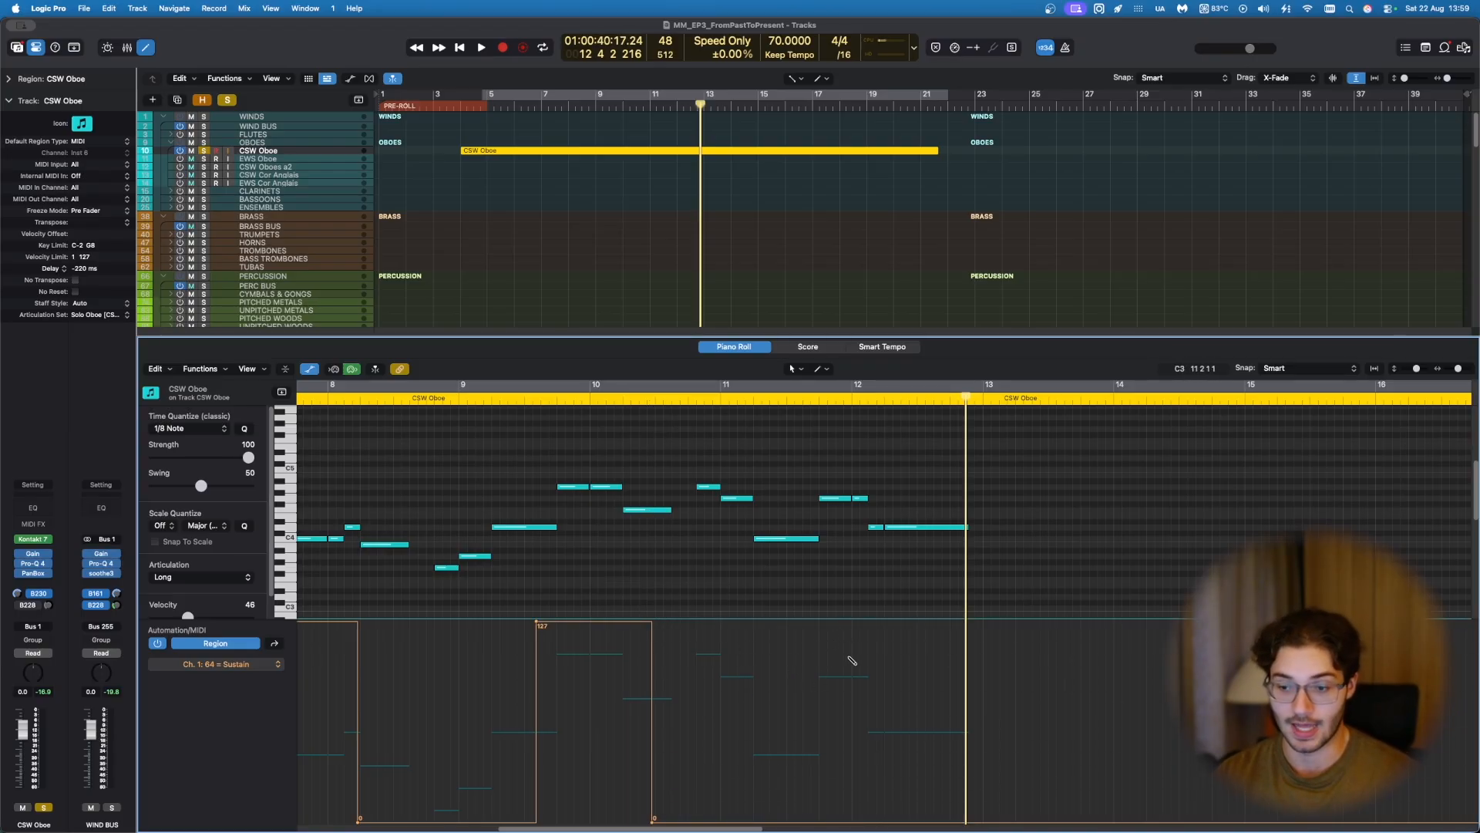
Step: Raise the oboe's sustain automation to 127 at about beat 4 of bar 11 and drop it to 0 shortly after beat 3 of bar 12
click(831, 817)
drag(842, 815, 853, 604)
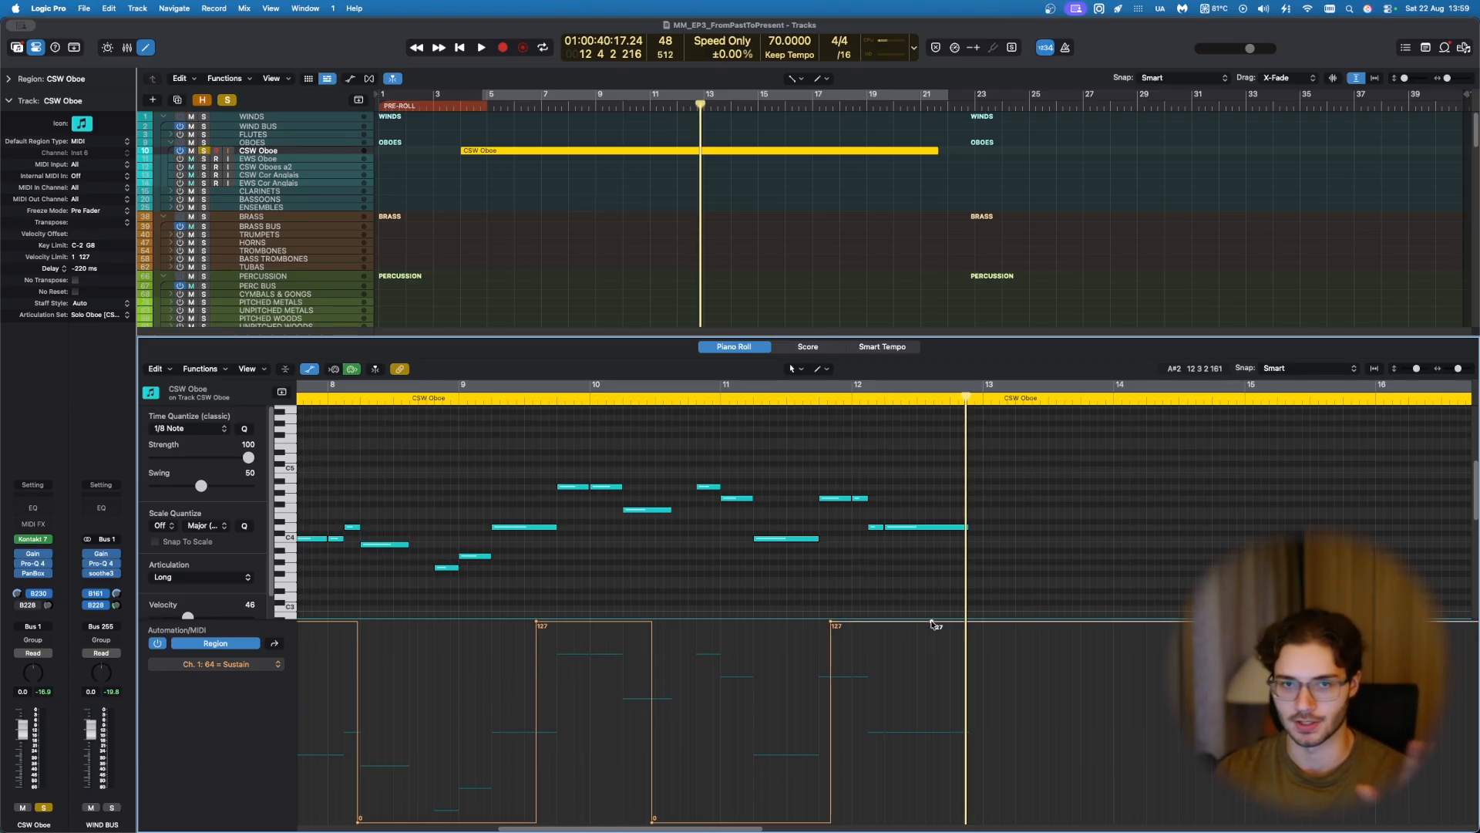
drag(932, 622, 934, 822)
Step: Play back the soloed oboe melody from the pickup before bar 5 into bar 6 to check the sustain automation
scroll(956, 624, left, 5)
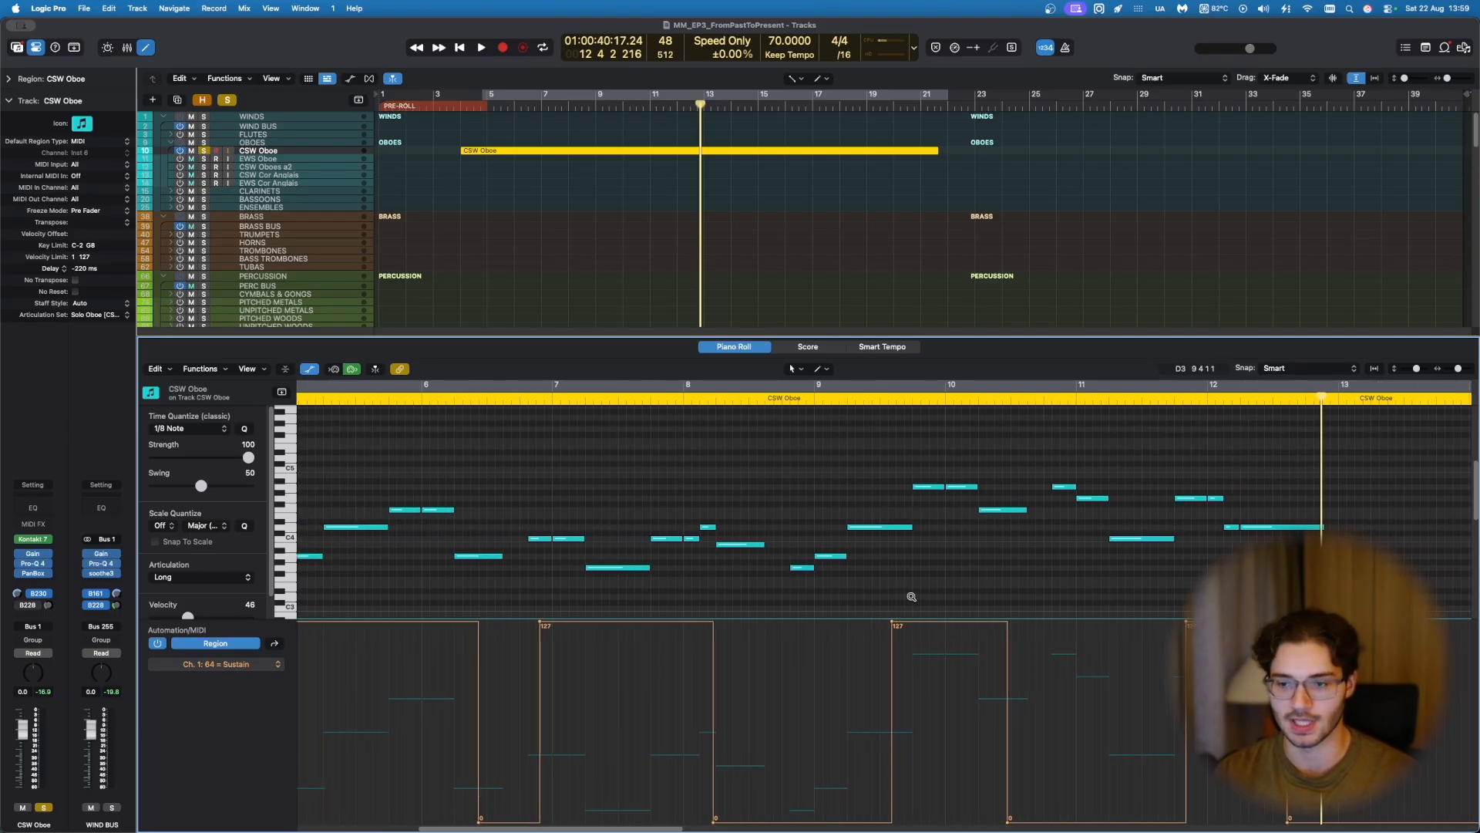
scroll(902, 596, down, 5)
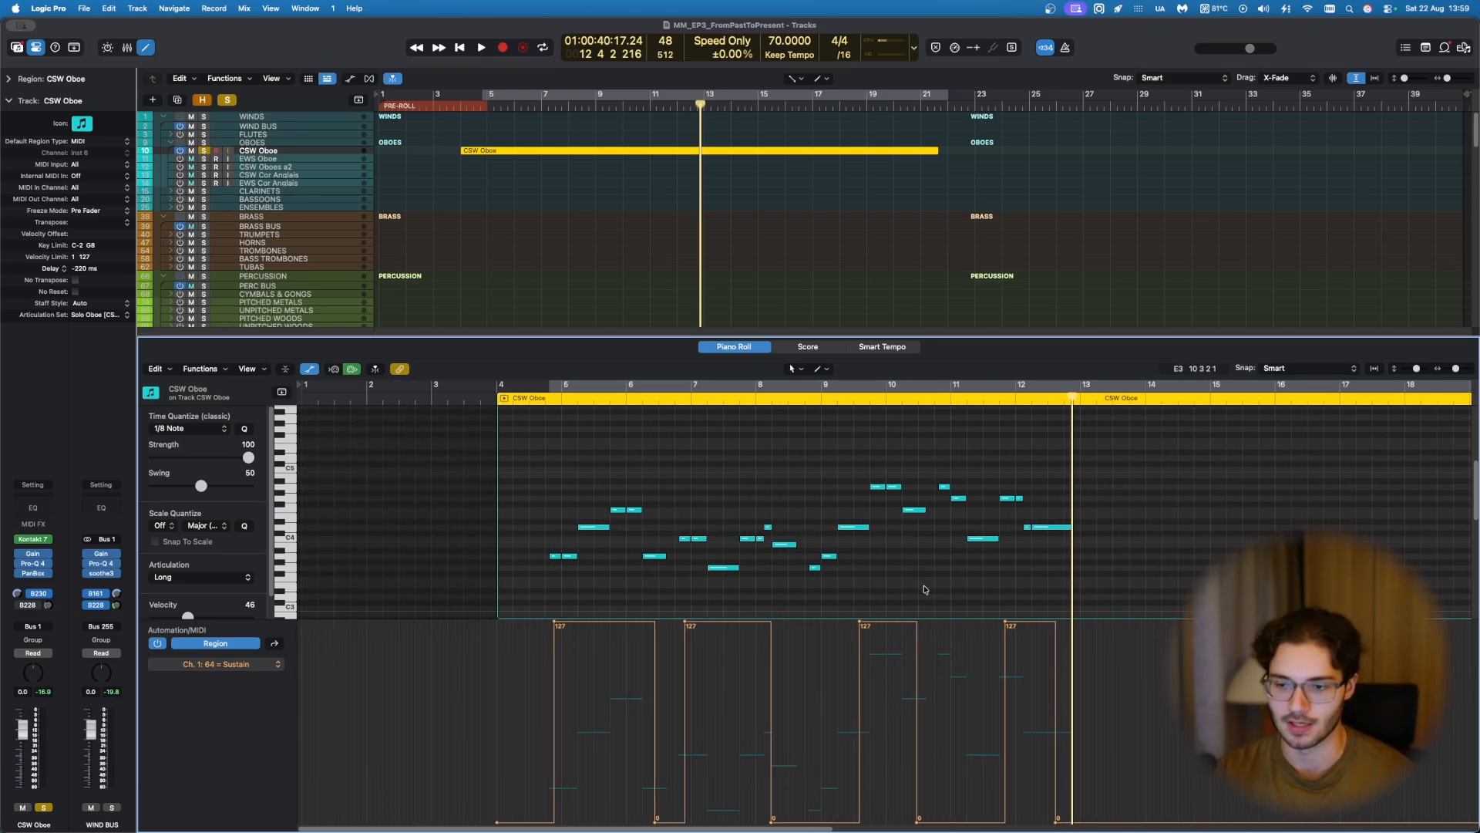
scroll(925, 587, up, 2)
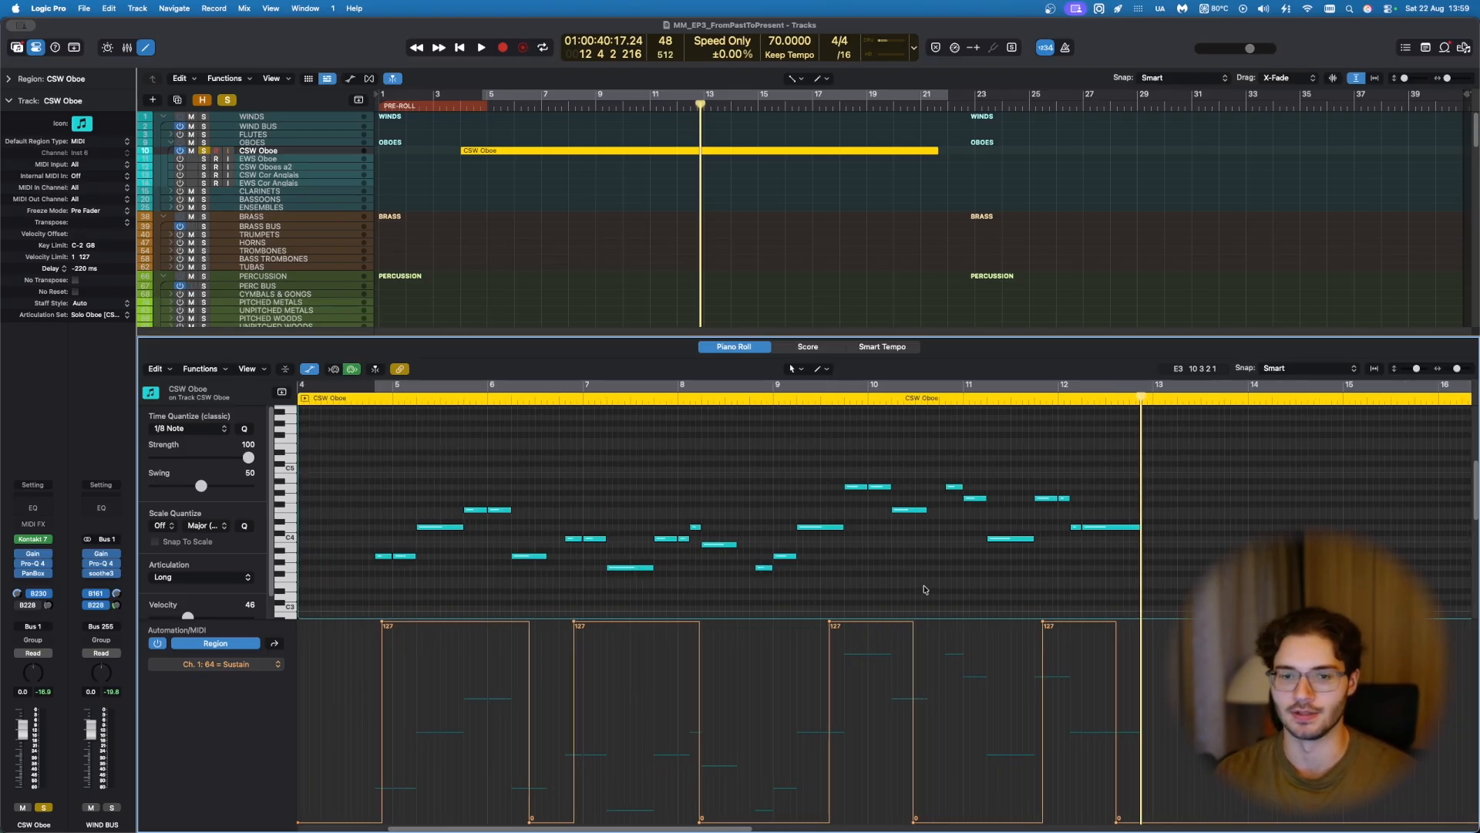
scroll(925, 589, left, 6)
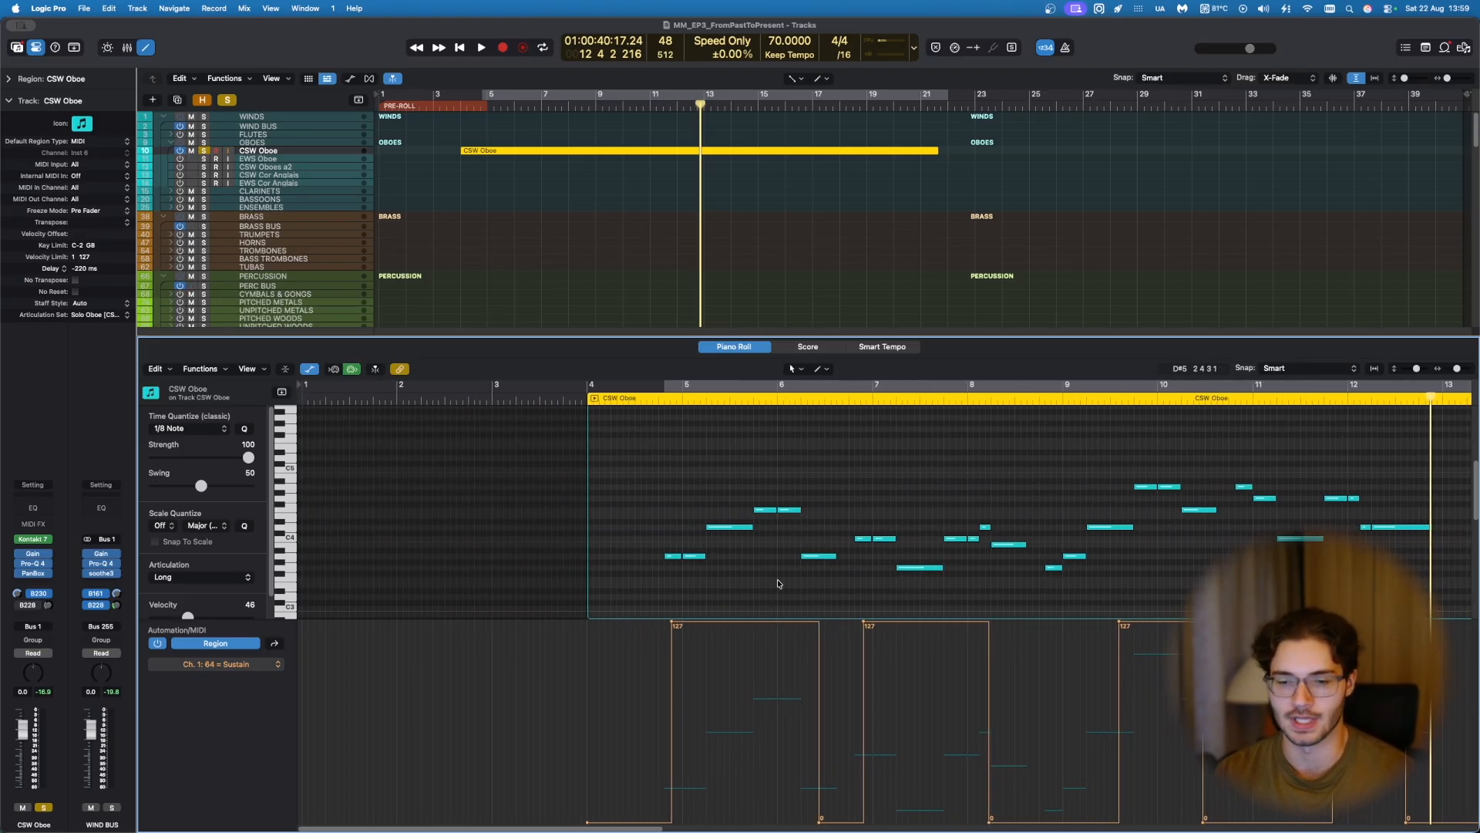
click(664, 402)
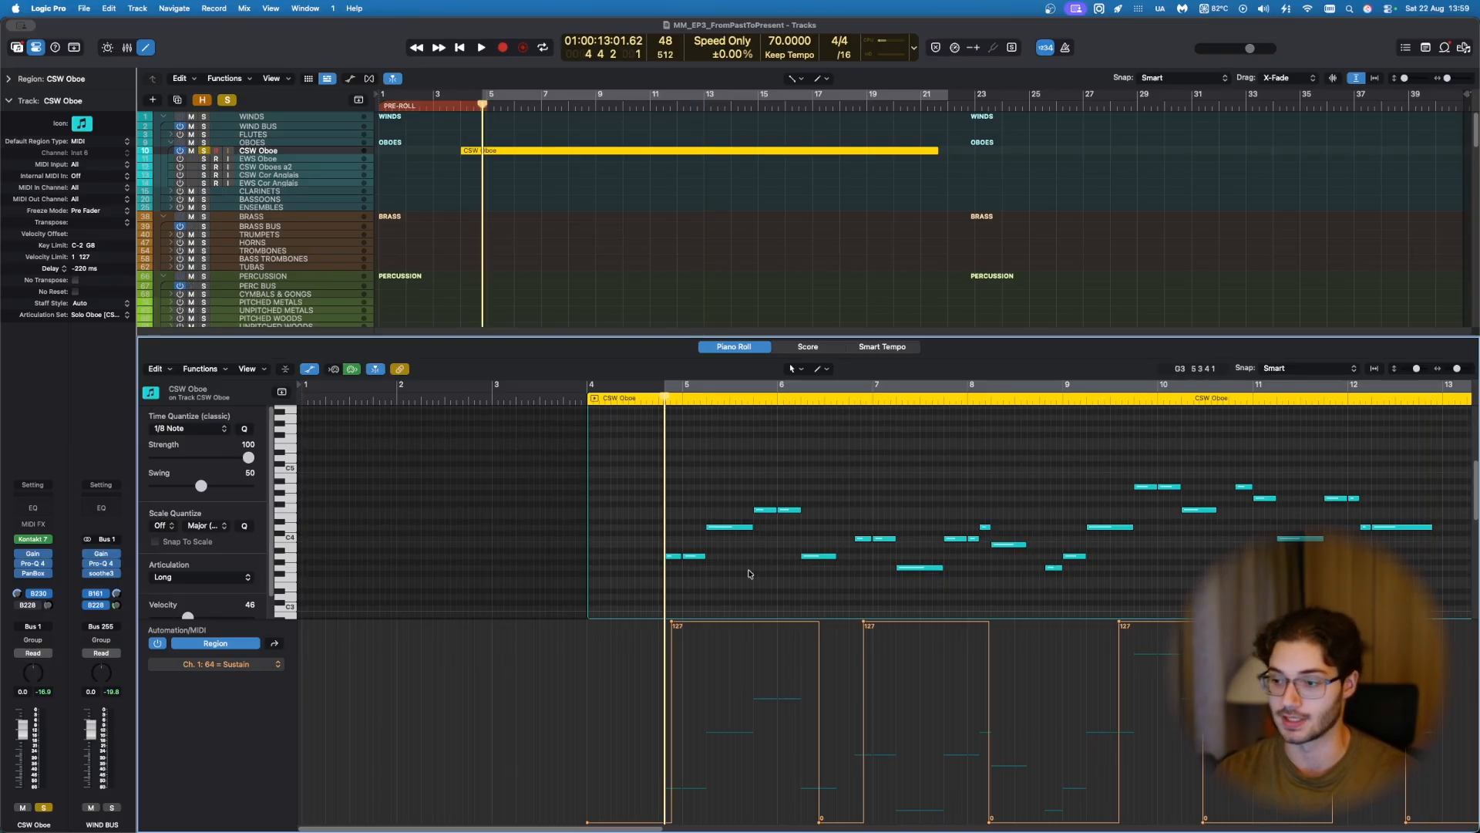
key(space)
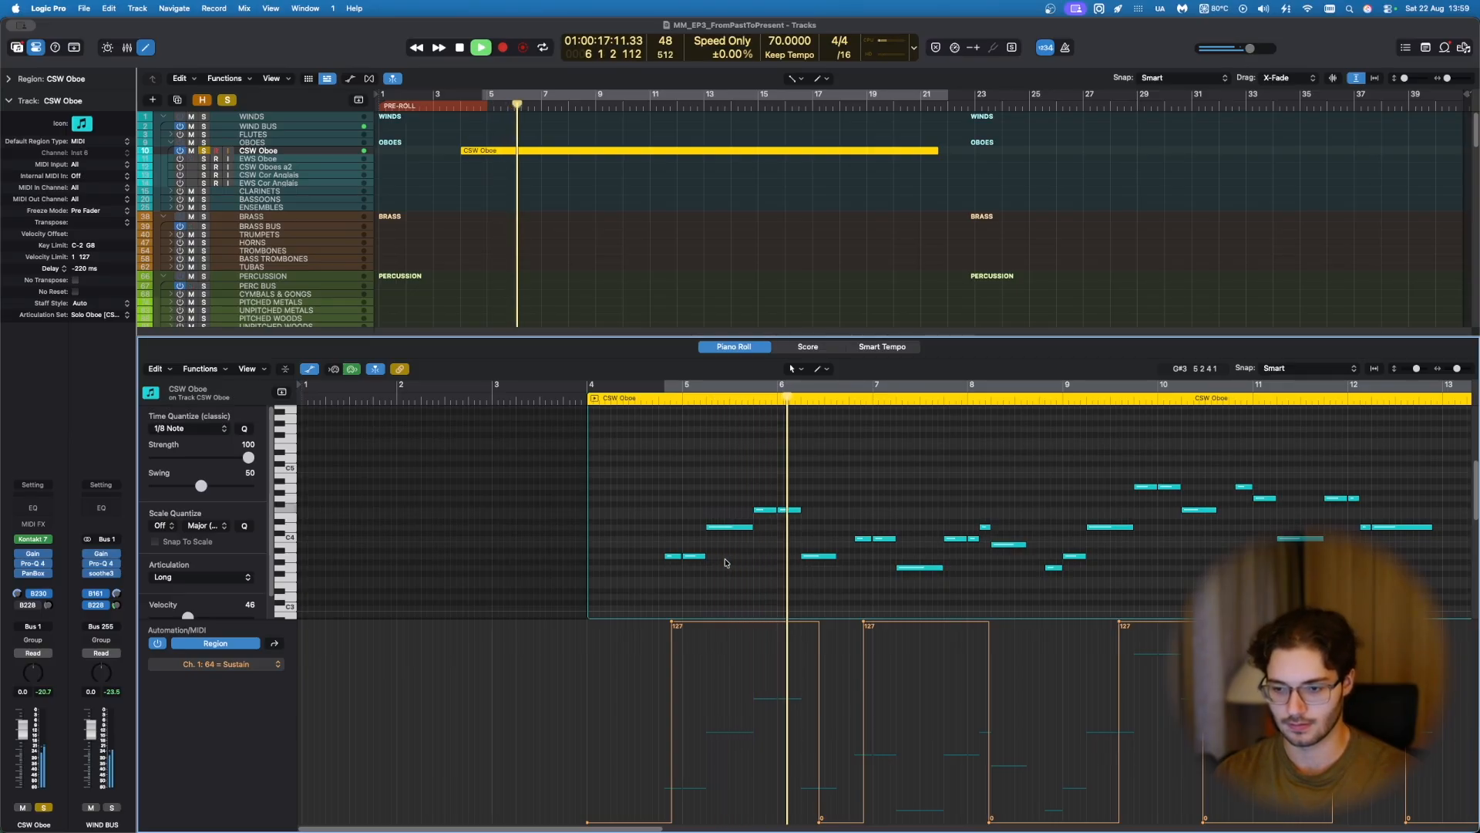
key(space)
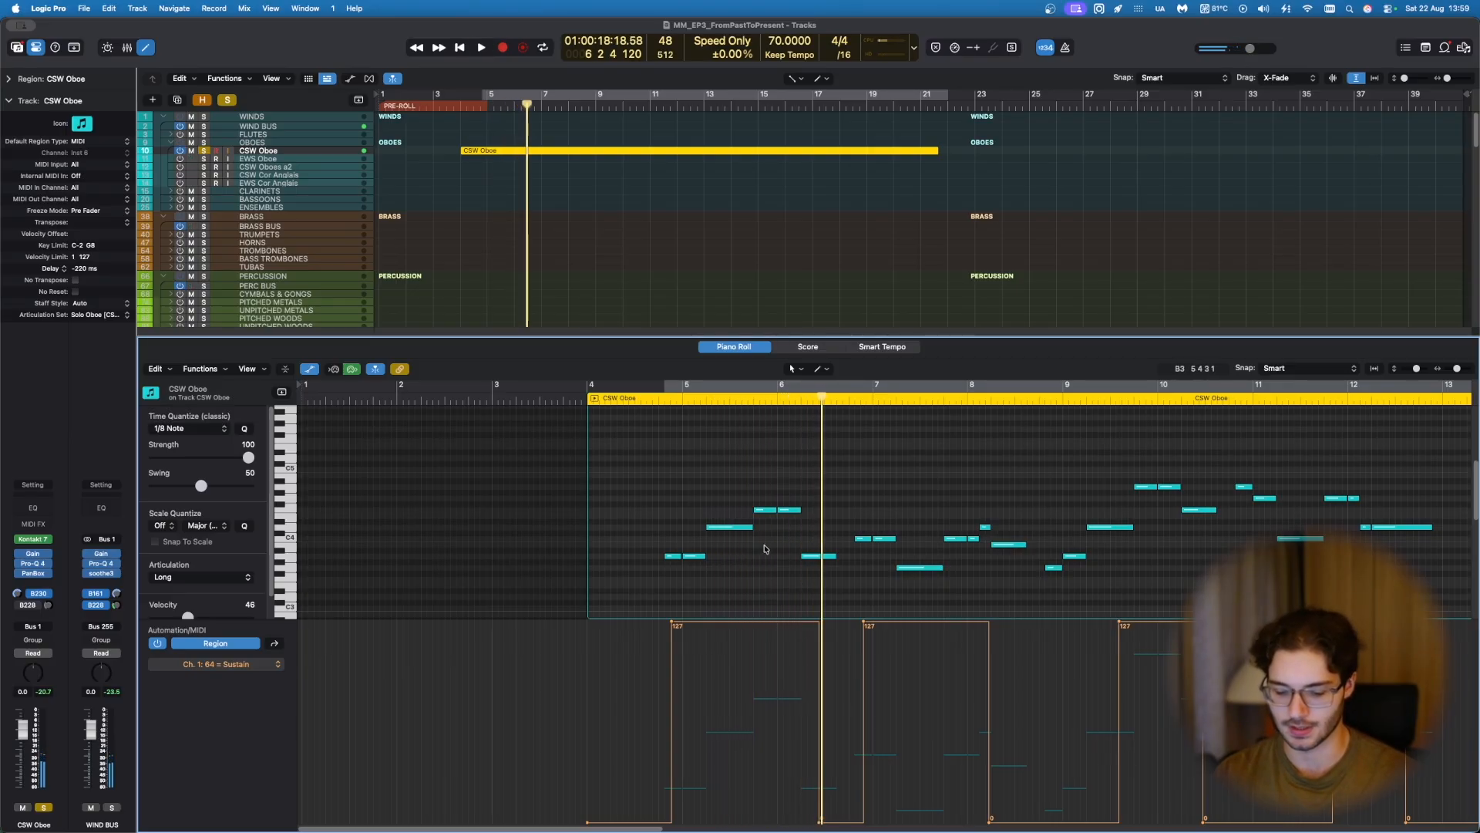
Step: Turn off the oboe's solo and record a new pass over its region through bar 12
scroll(775, 539, down, 3)
scroll(776, 539, up, 5)
scroll(776, 539, down, 1)
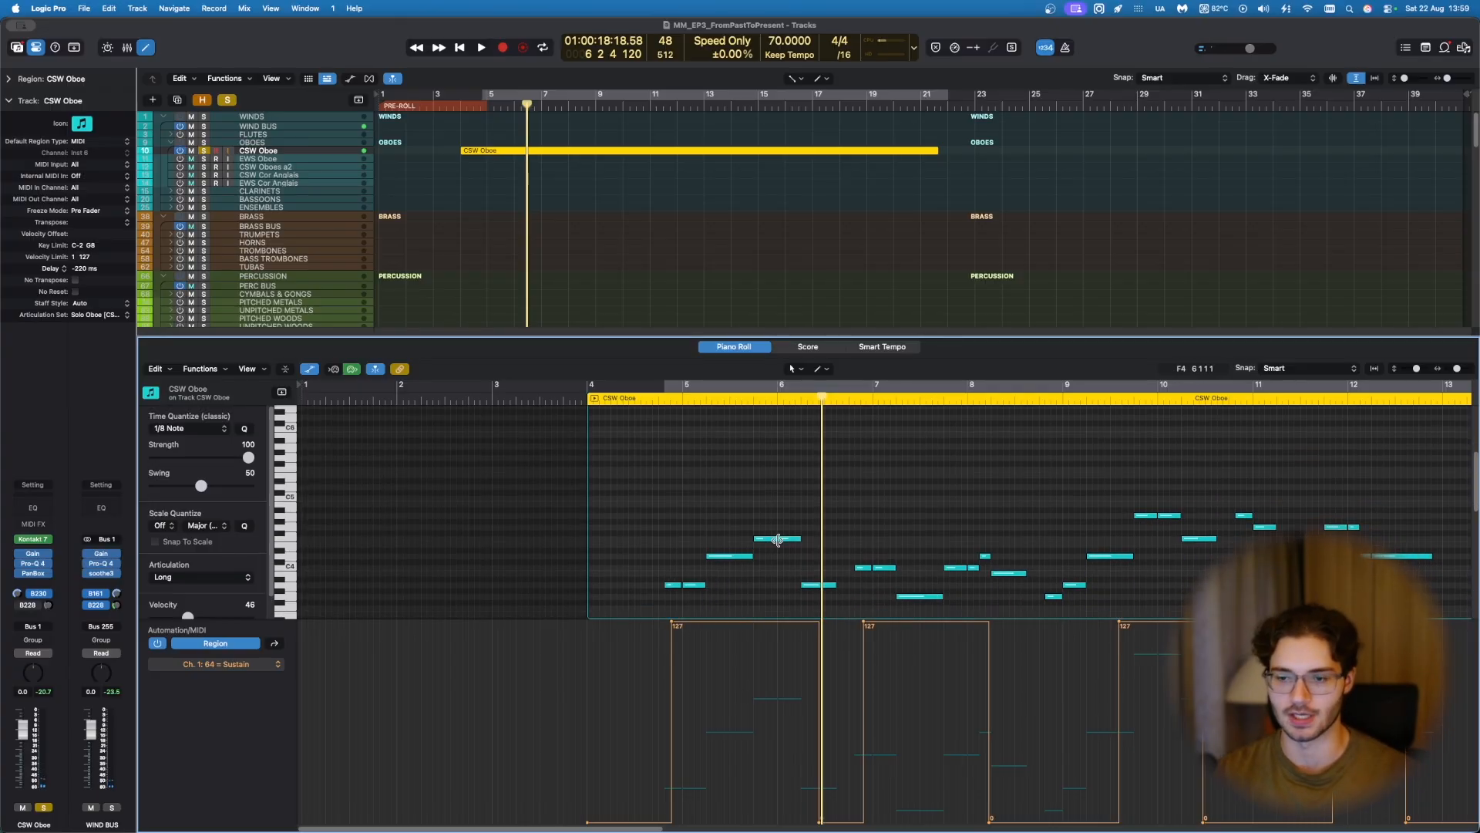
scroll(778, 540, down, 2)
key(s)
key(Return)
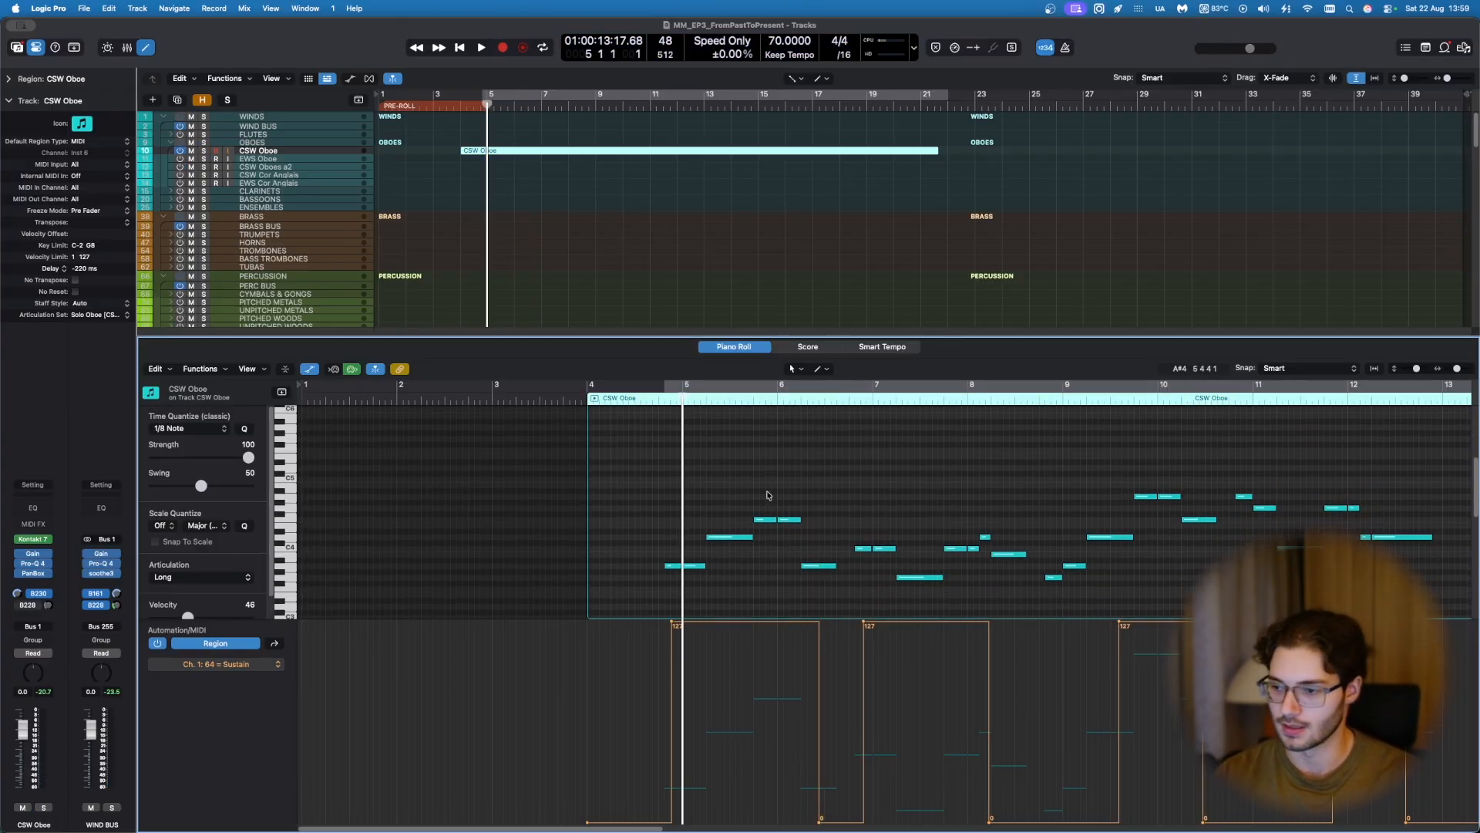
key(r)
scroll(717, 539, down, 2)
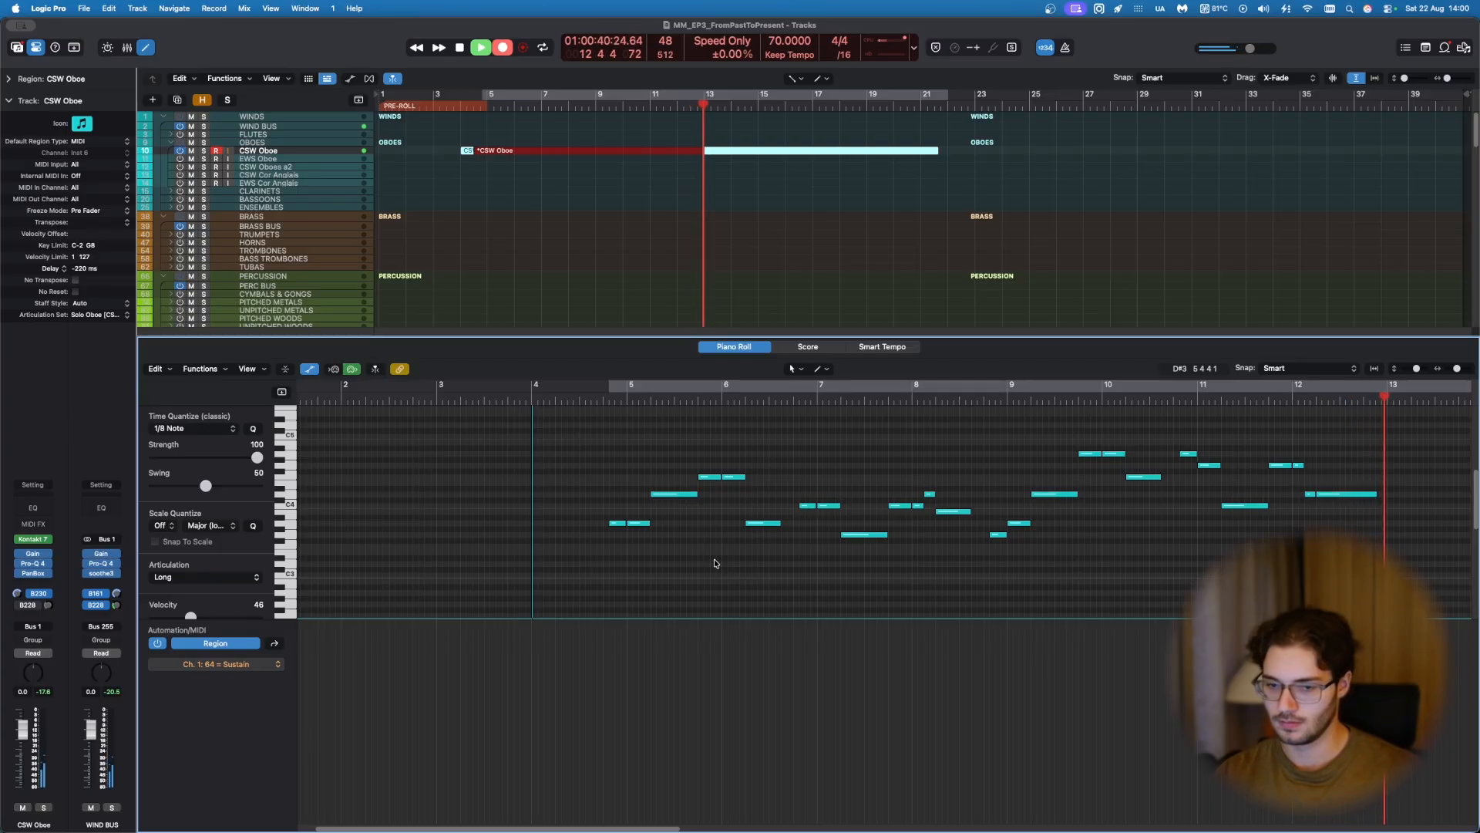
key(space)
Step: Finish recording the CSS Basses pass at the end of bar 12
click(273, 644)
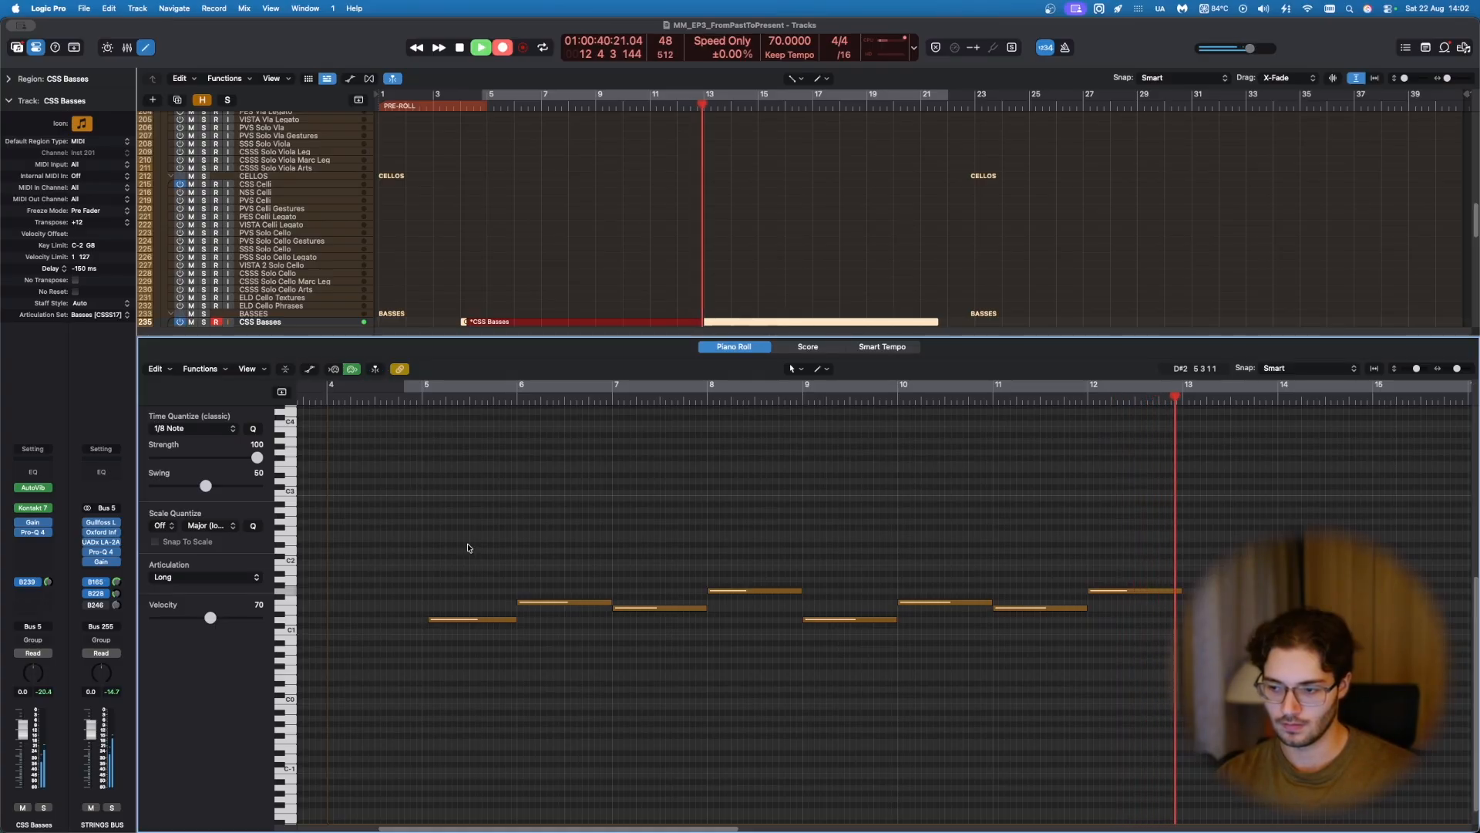
key(space)
key(s)
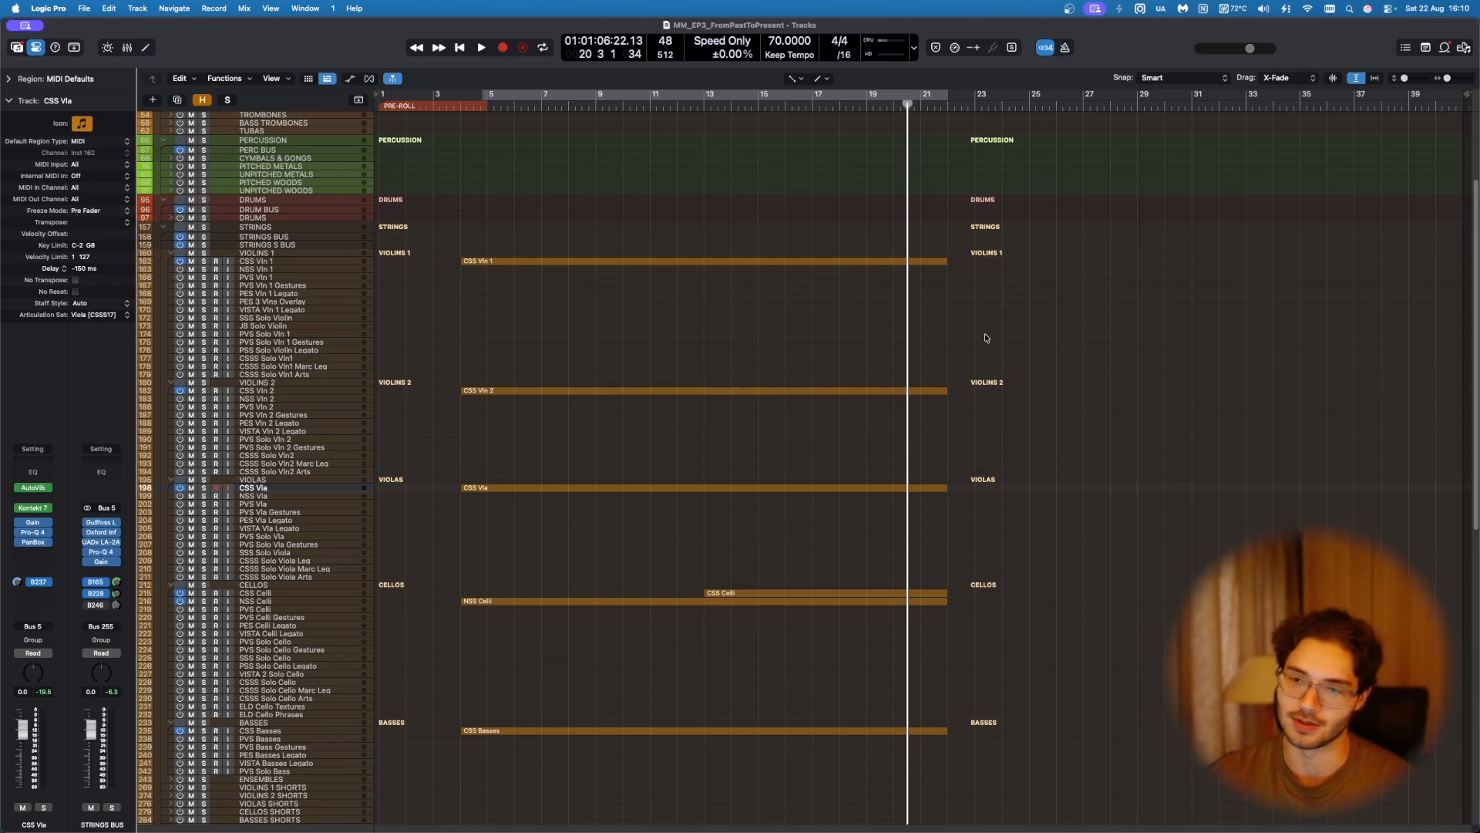
Step: Inspect the A VERB and C VERB channel strips and collapse the REVERB track stack
scroll(955, 351, down, 15)
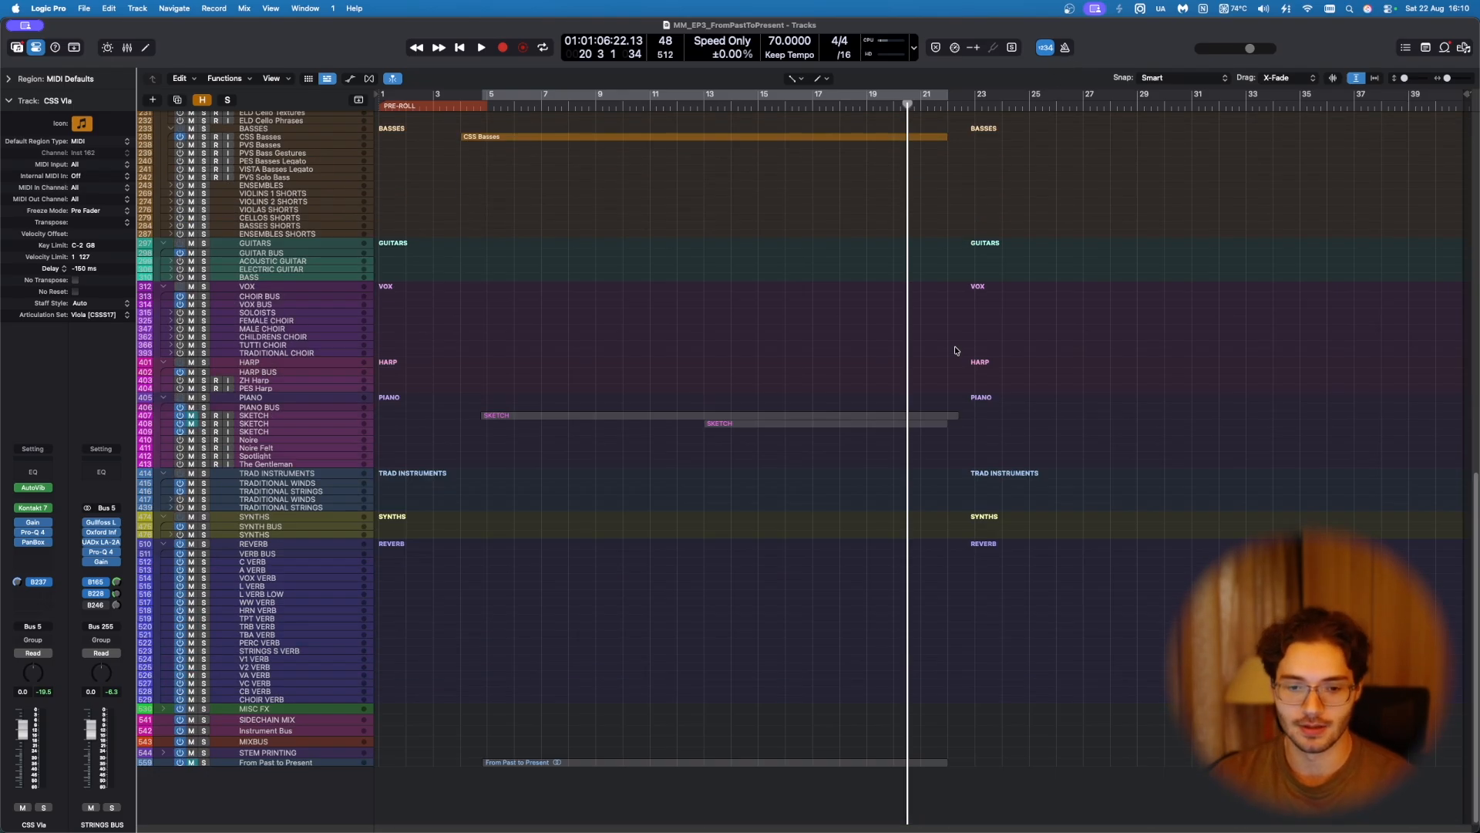
click(283, 569)
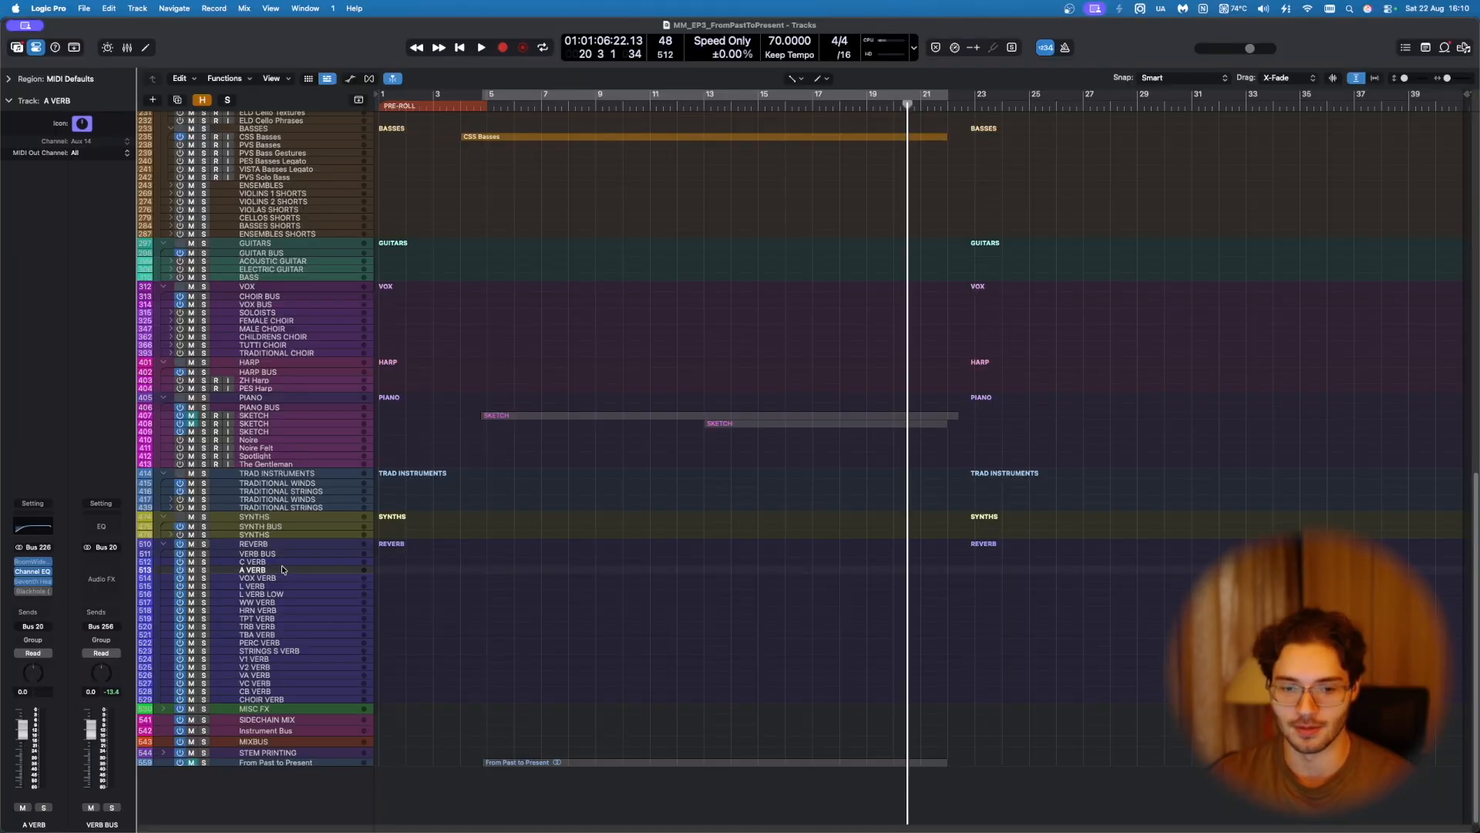
click(280, 562)
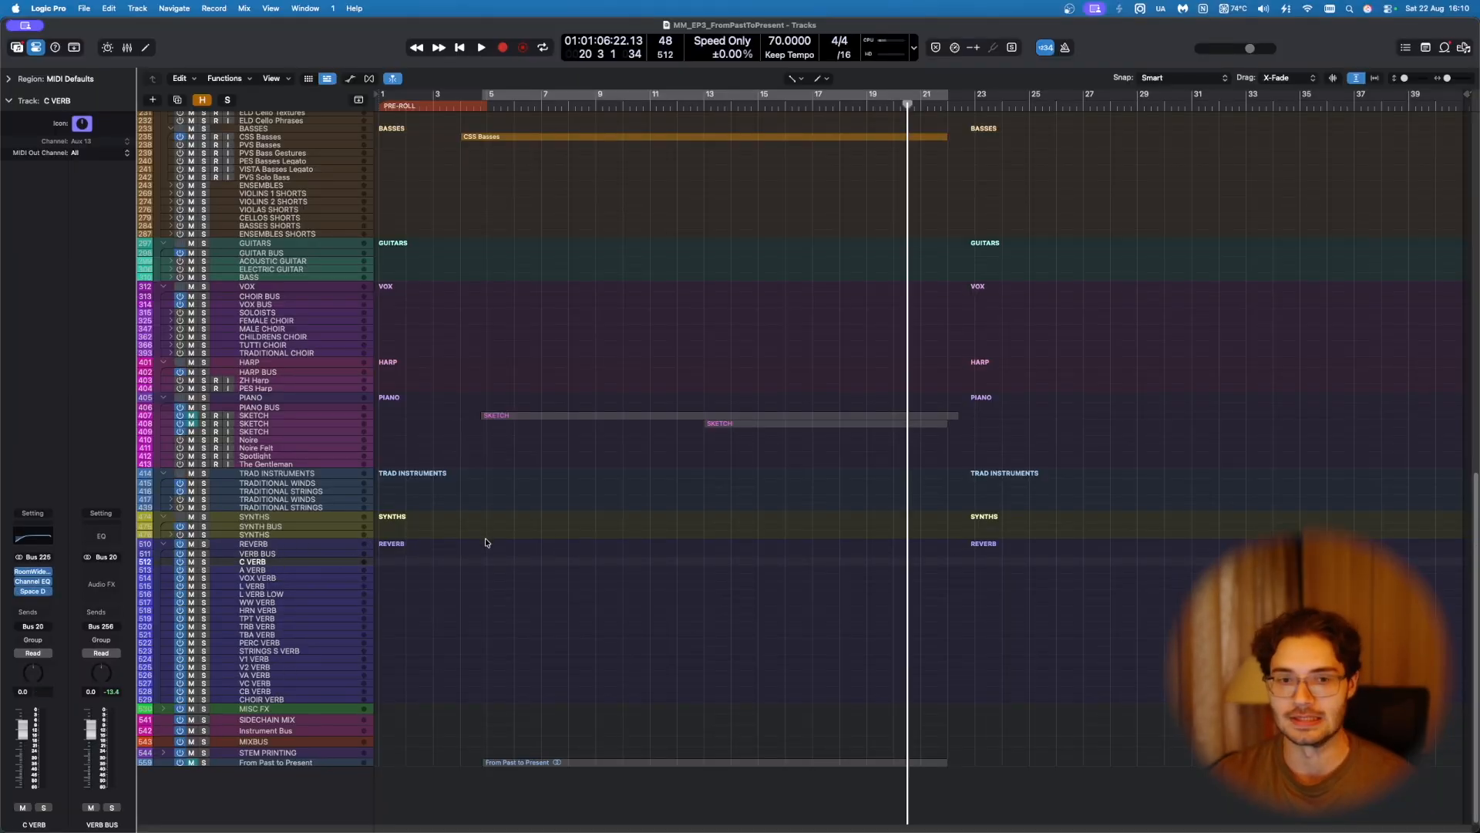
scroll(277, 603, up, 3)
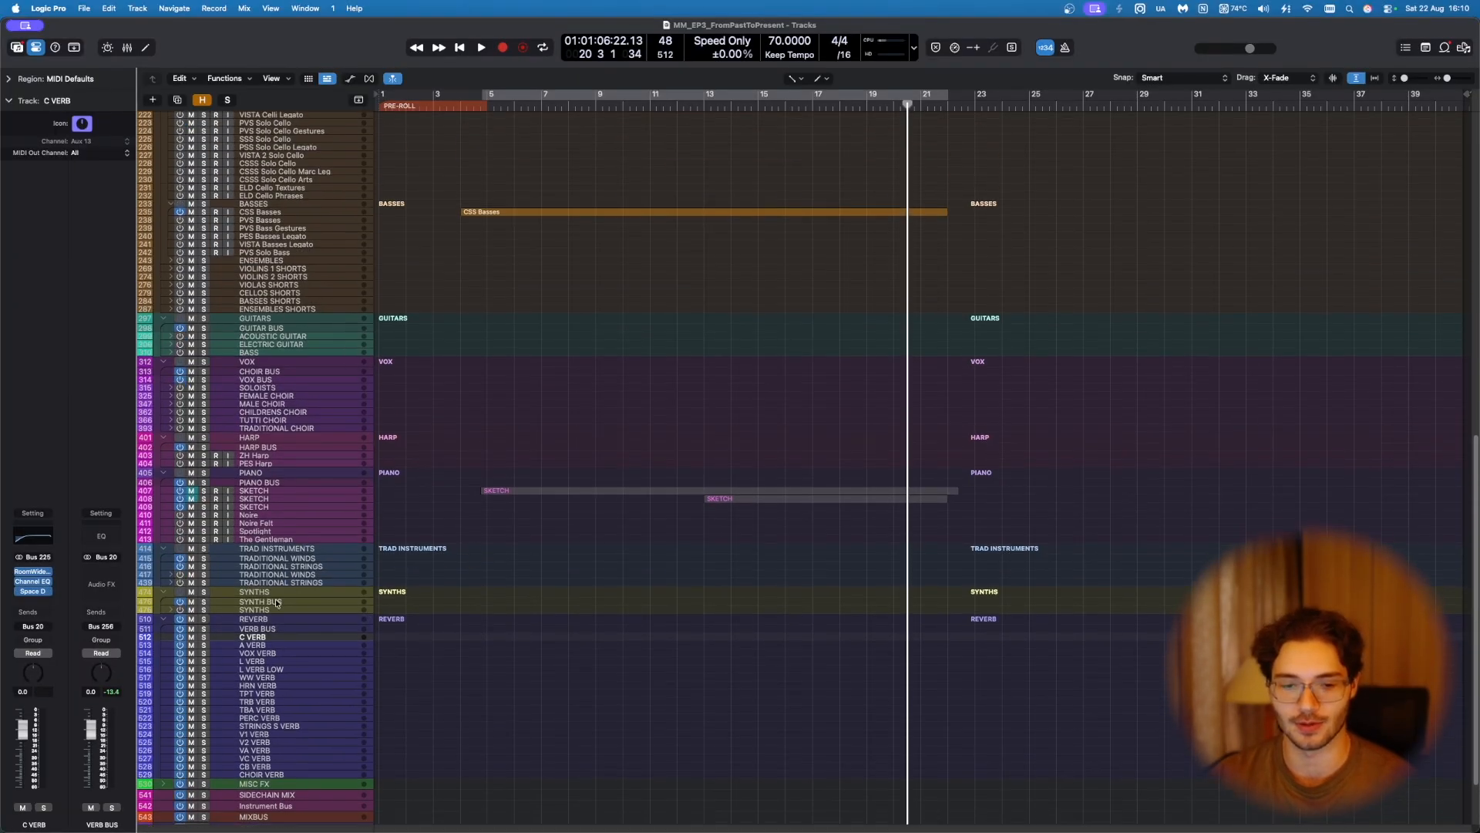
click(165, 623)
scroll(450, 617, up, 10)
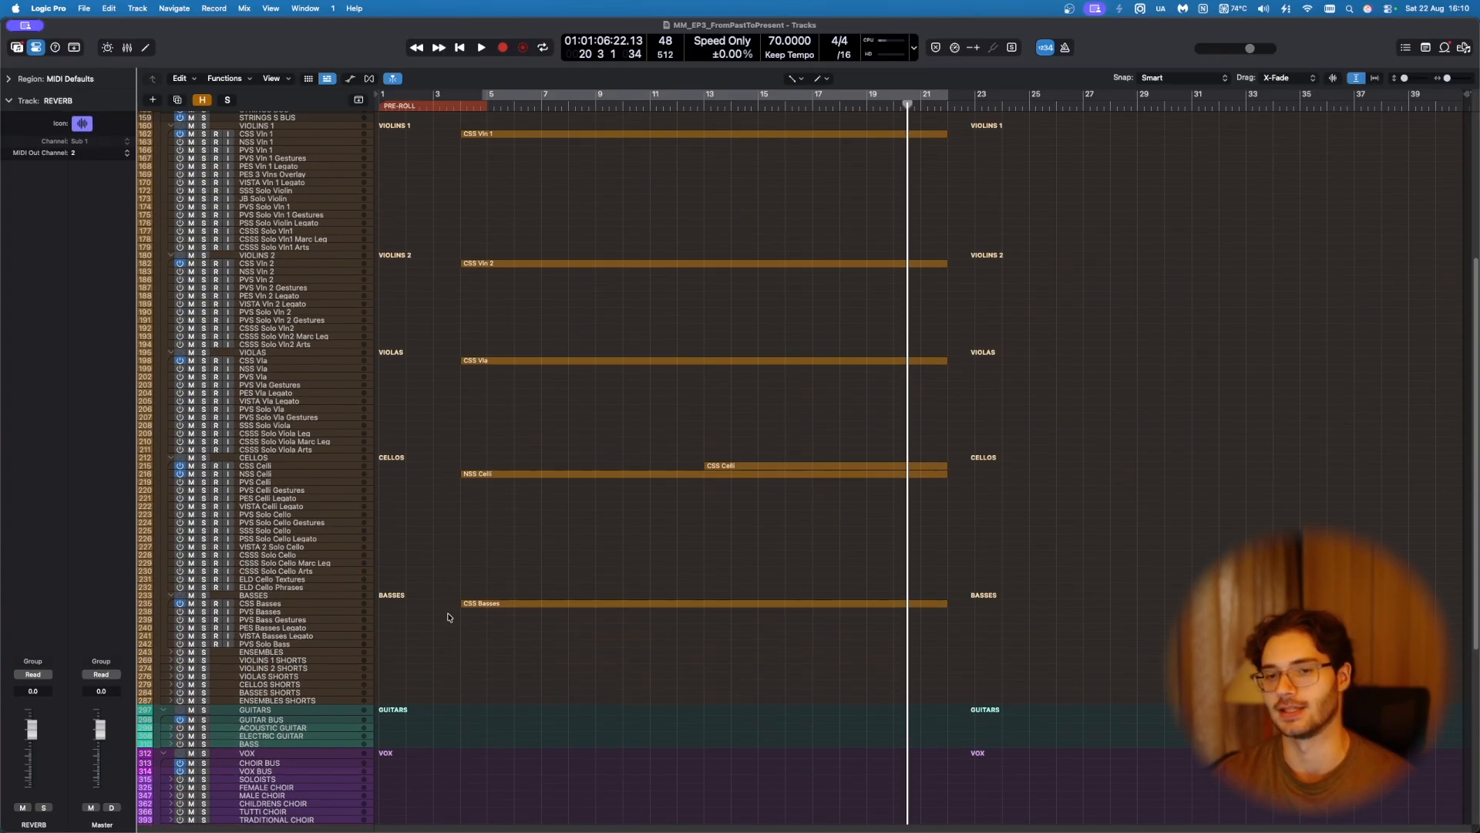
Step: Select all six string regions from CSS Vln 1 down to CSS Basses and open them together in the Piano Roll, showing bar 10 onward
scroll(422, 598, up, 10)
click(266, 398)
click(535, 460)
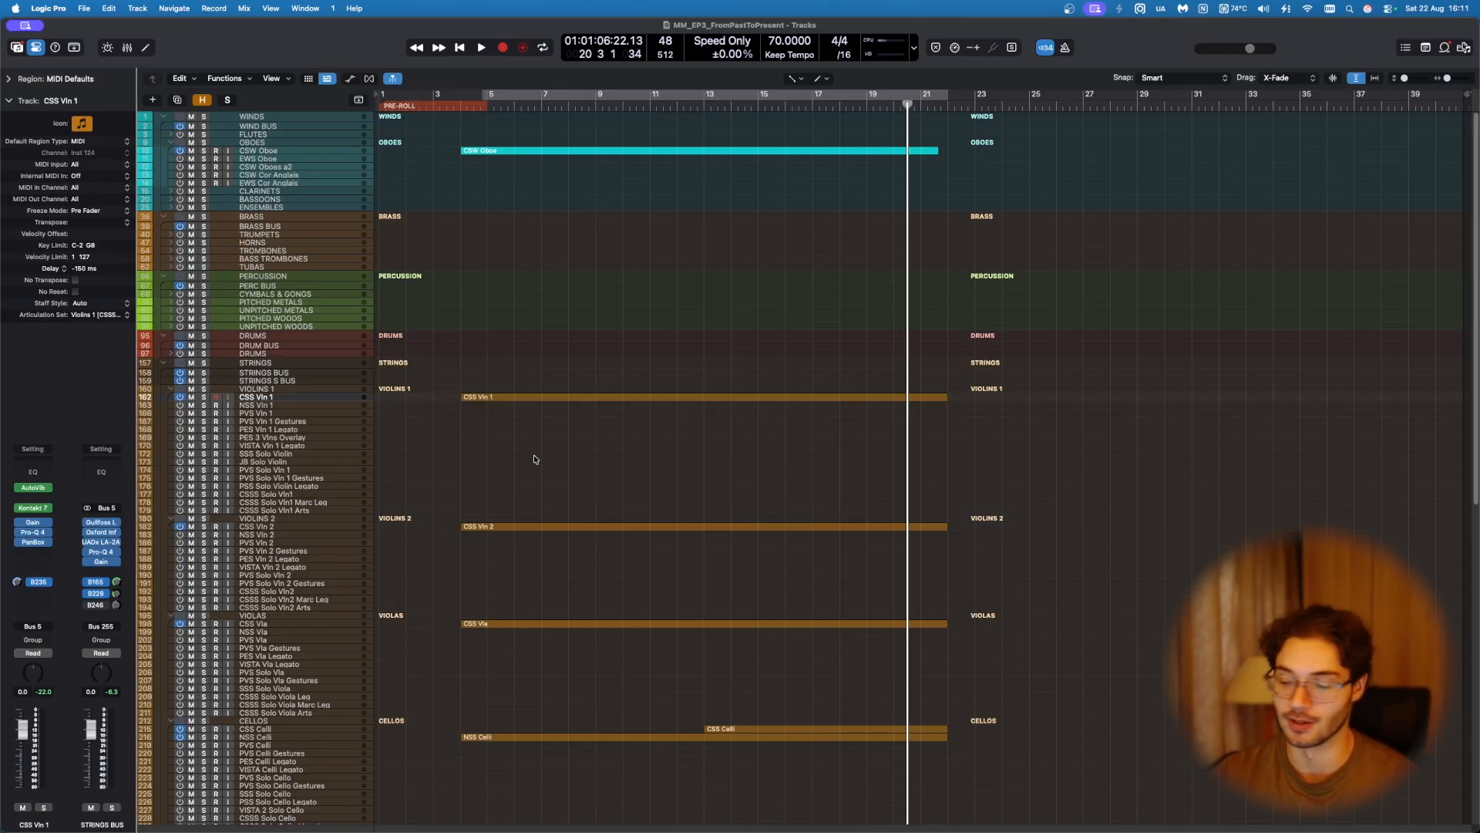
scroll(535, 459, down, 6)
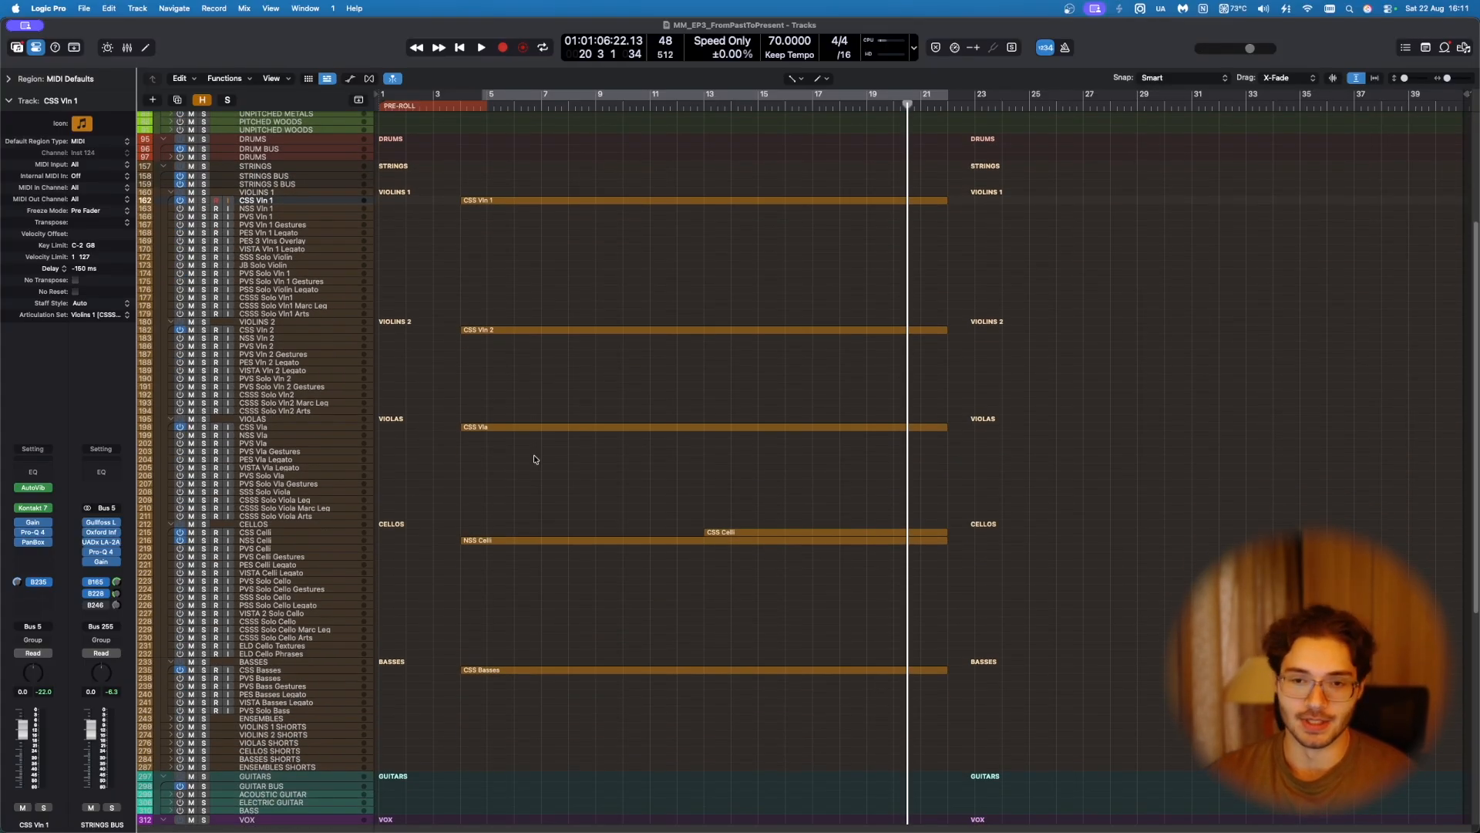
scroll(535, 460, up, 5)
drag(436, 277, 1021, 798)
key(p)
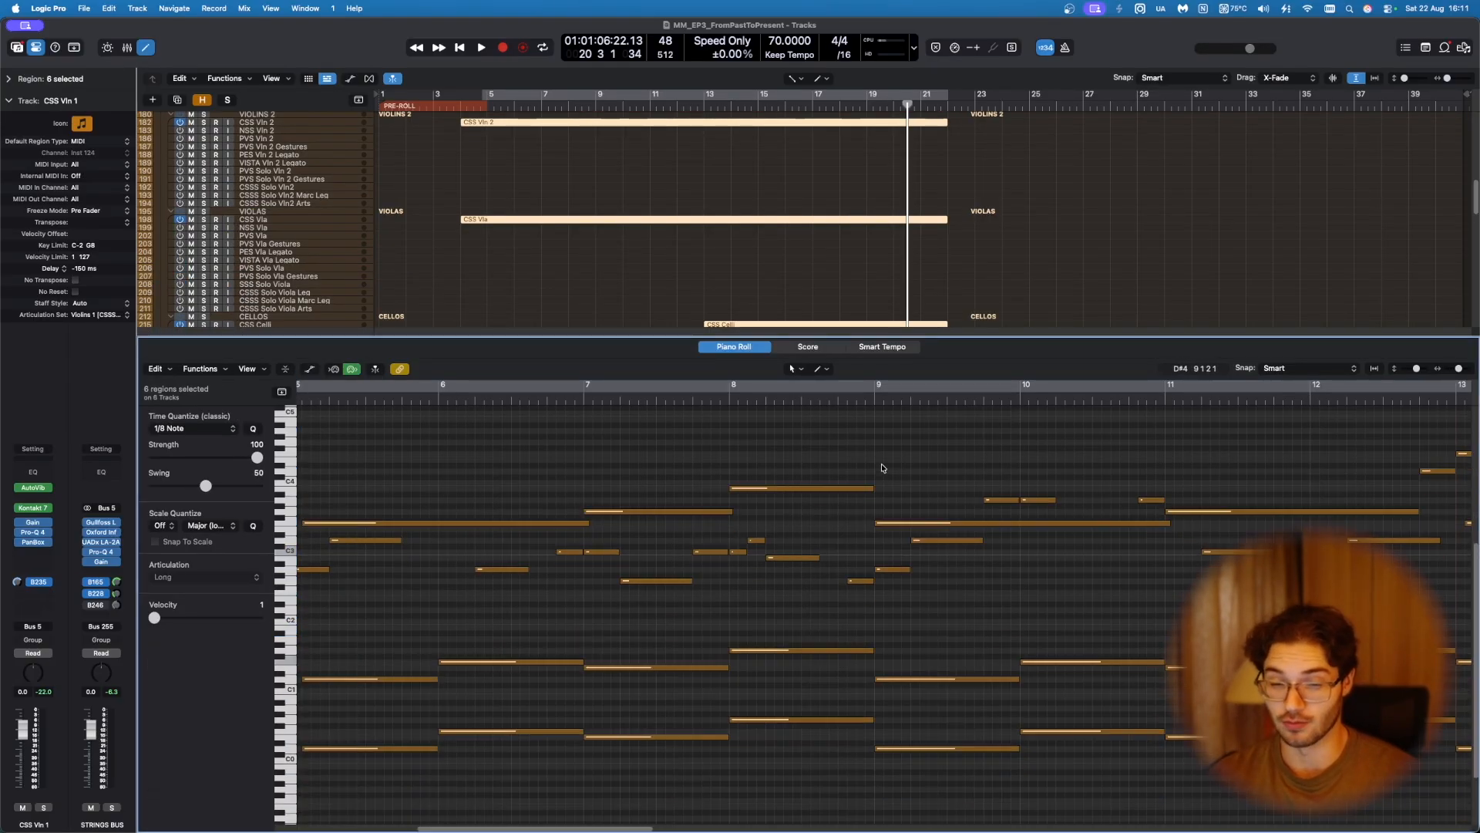
key(space)
scroll(870, 490, down, 5)
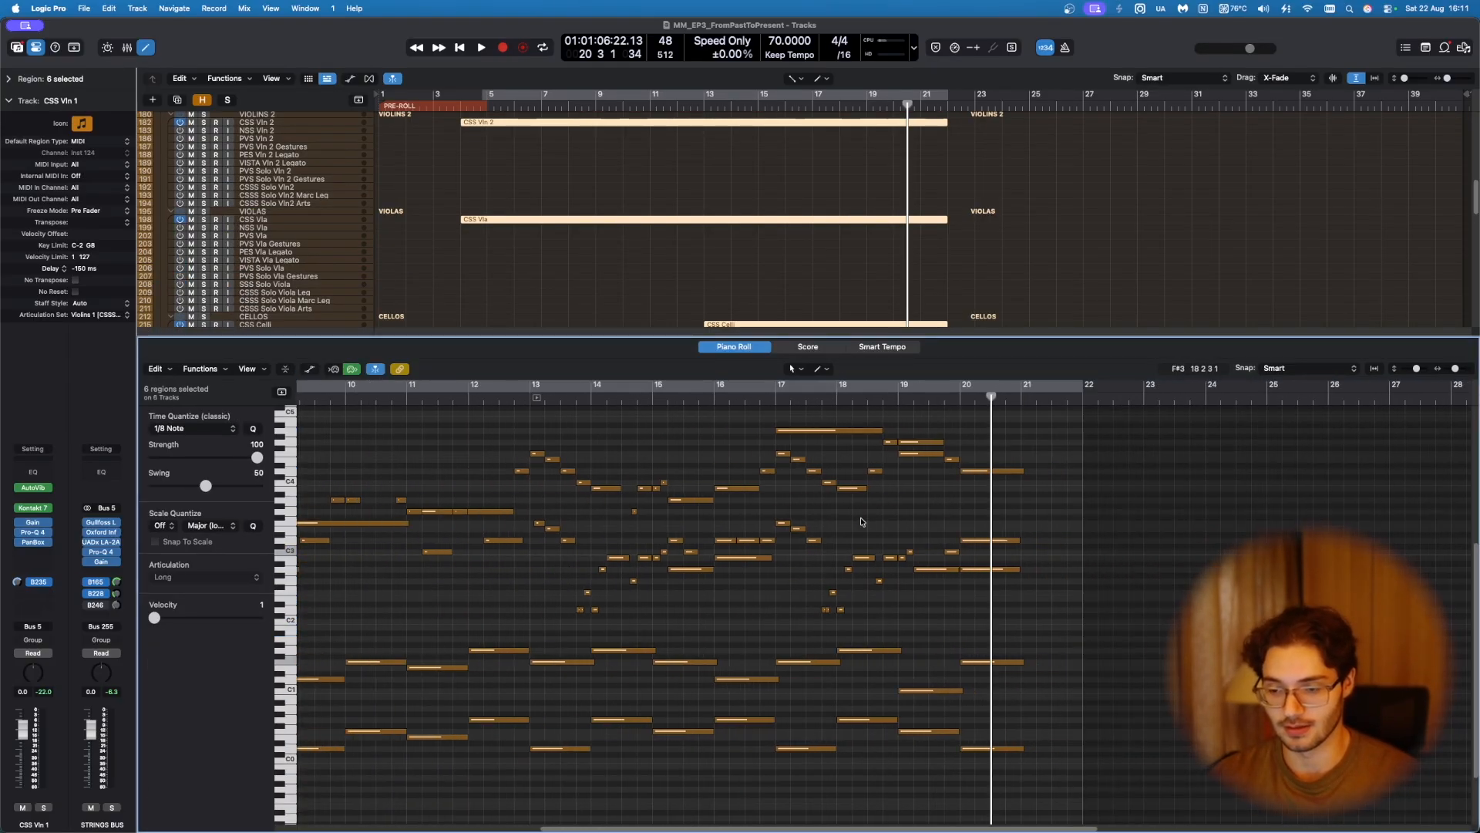
Step: Look over the combined notes of the six string regions in the Piano Roll, from the opening bars through bar 20
scroll(862, 521, up, 2)
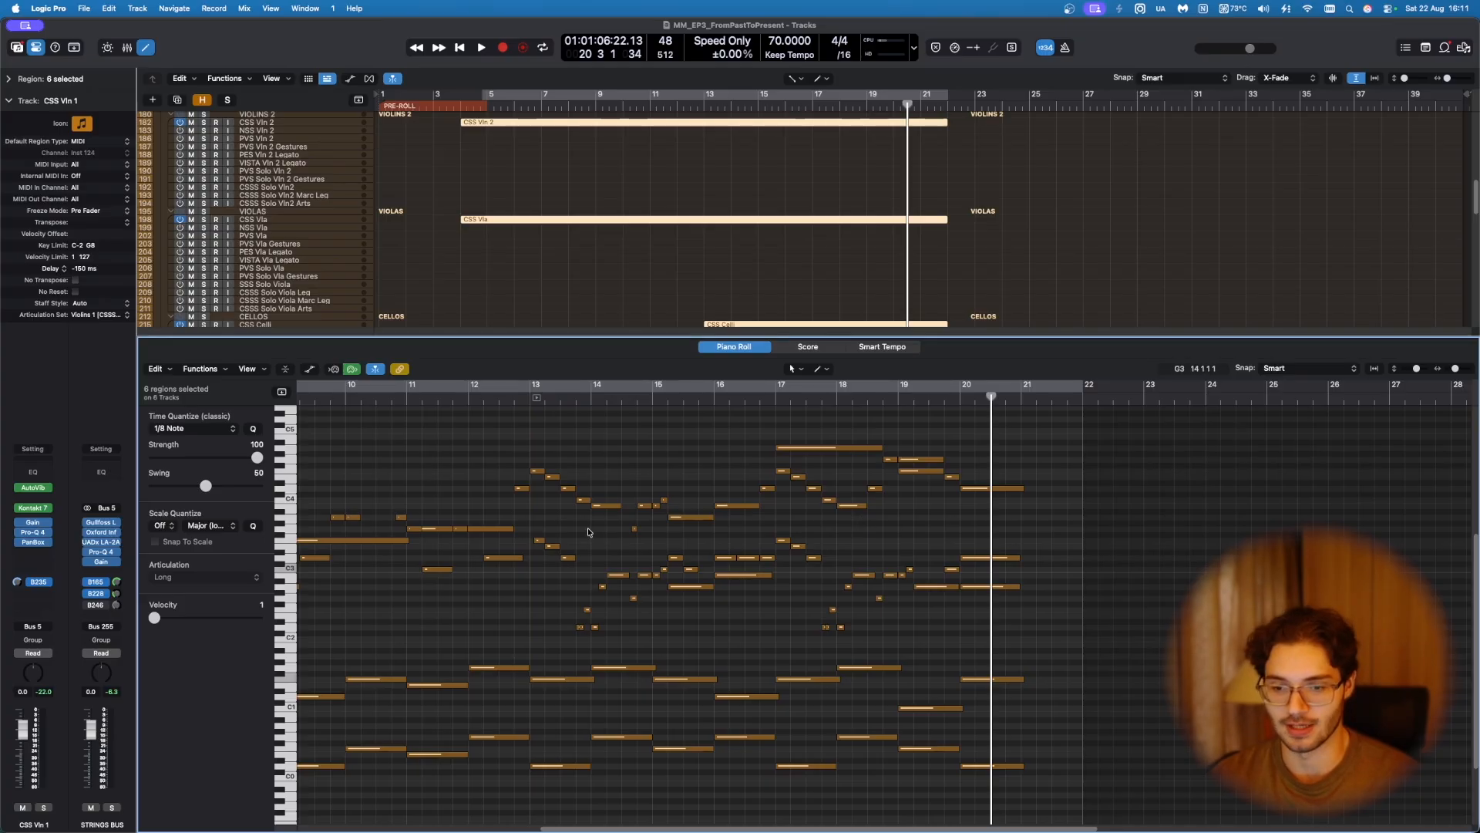
scroll(589, 531, left, 10)
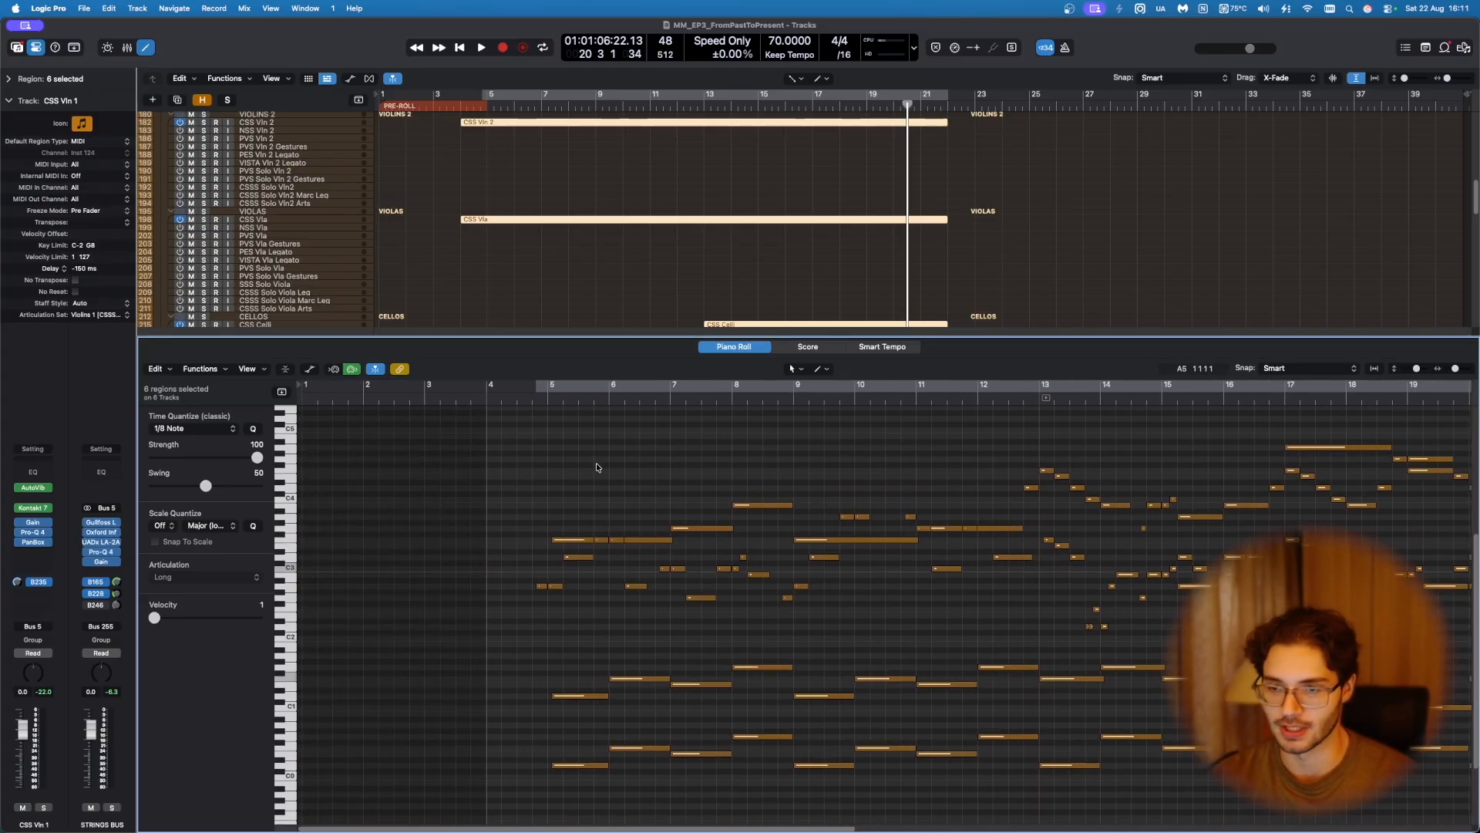
key(p)
key(p)
scroll(703, 487, down, 6)
scroll(703, 488, up, 4)
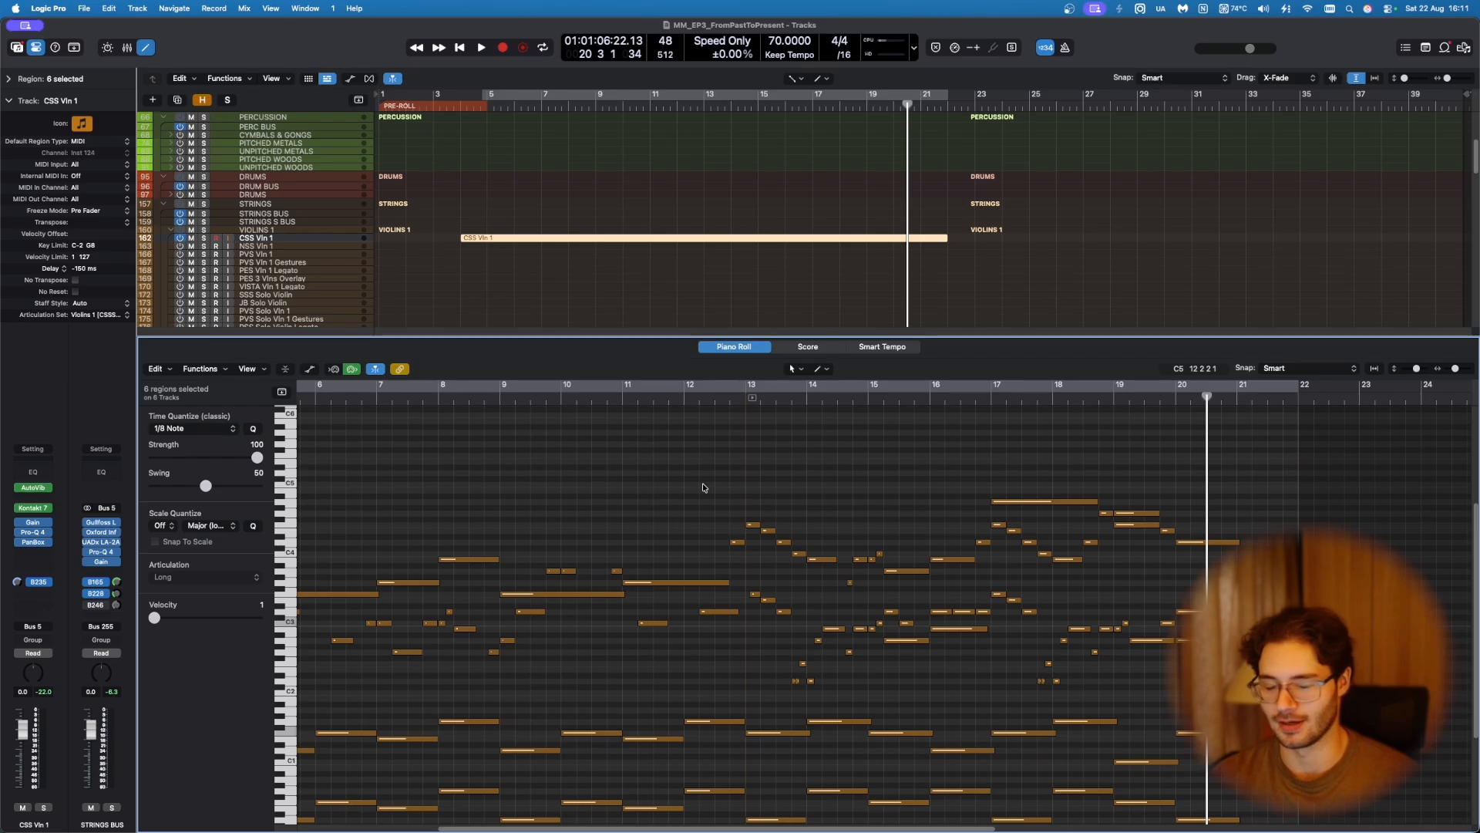
scroll(703, 487, down, 8)
scroll(716, 515, up, 3)
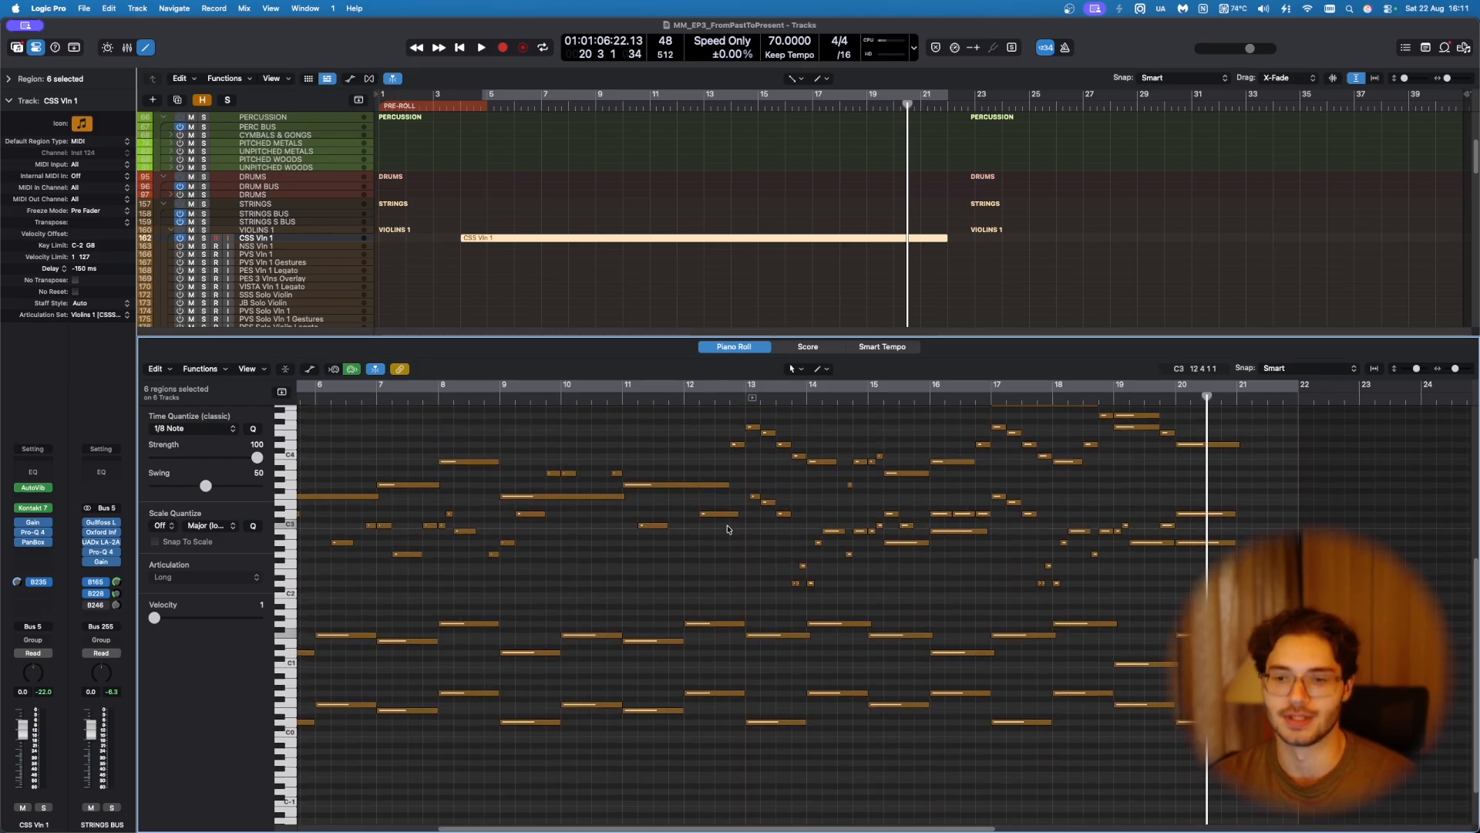
scroll(713, 554, left, 5)
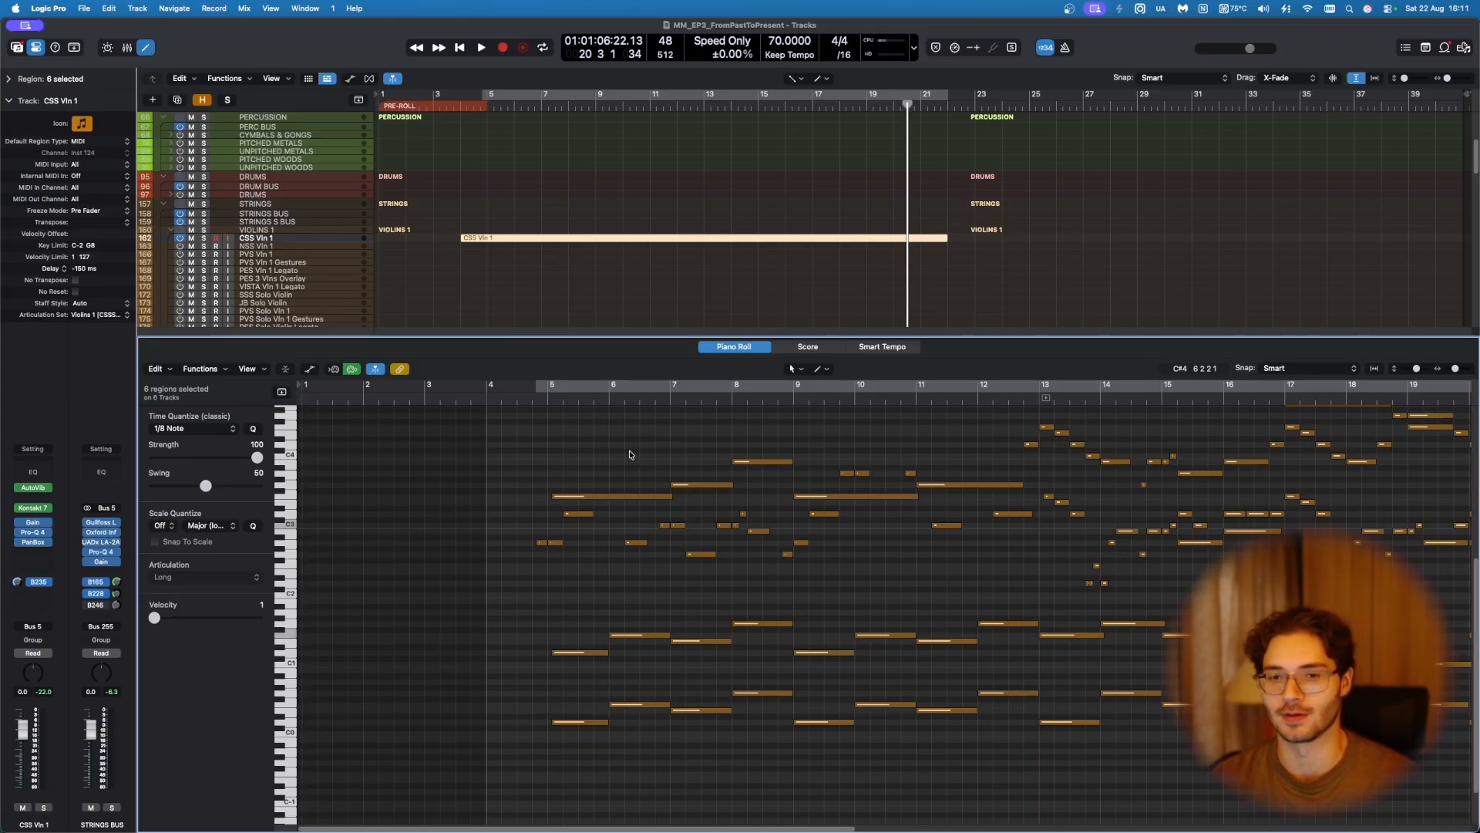
scroll(631, 452, up, 3)
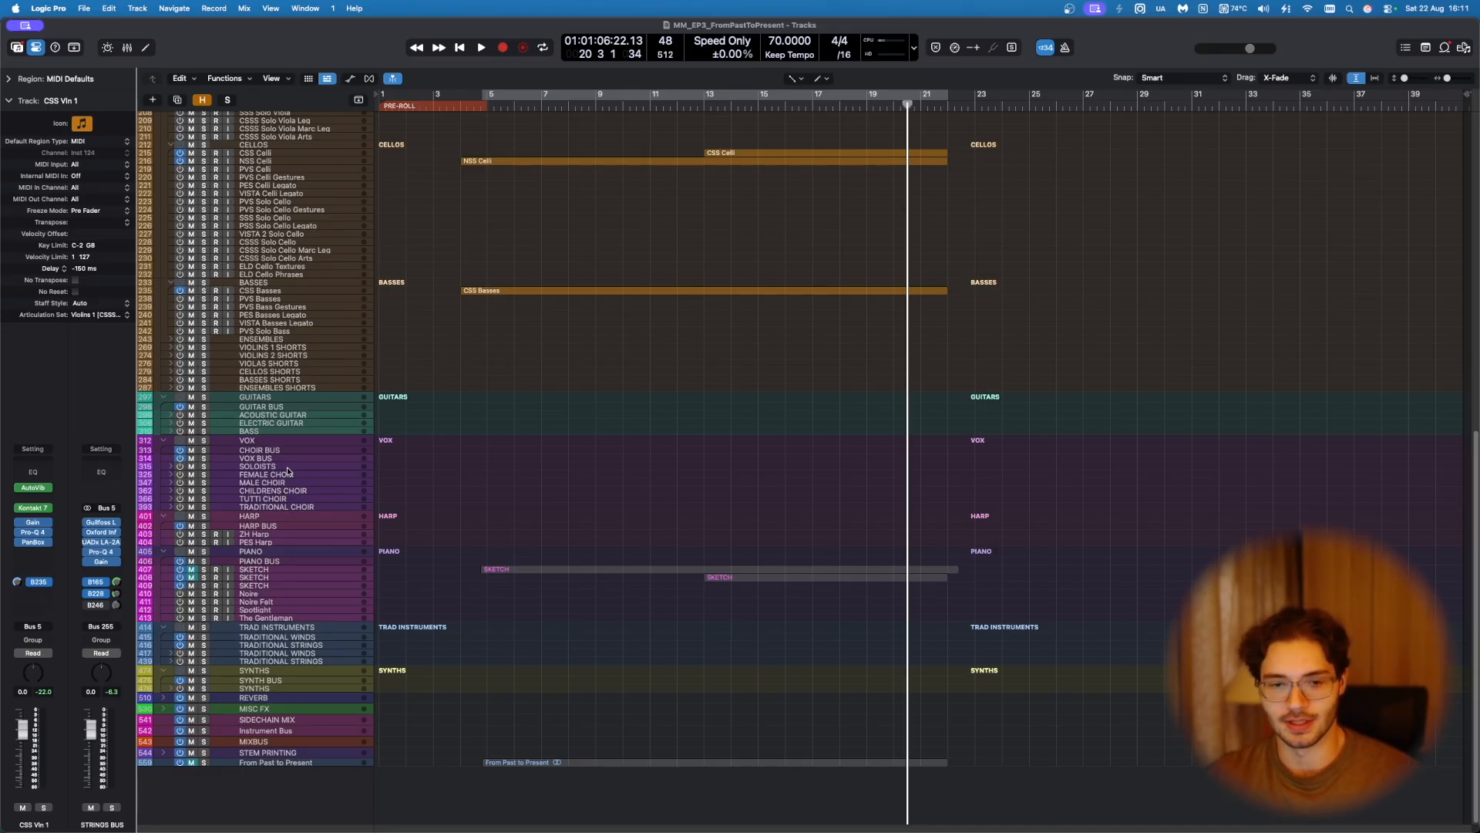
Step: Select all six string regions plus the CSW Oboe region and open them together in the Piano Roll
scroll(271, 522, up, 10)
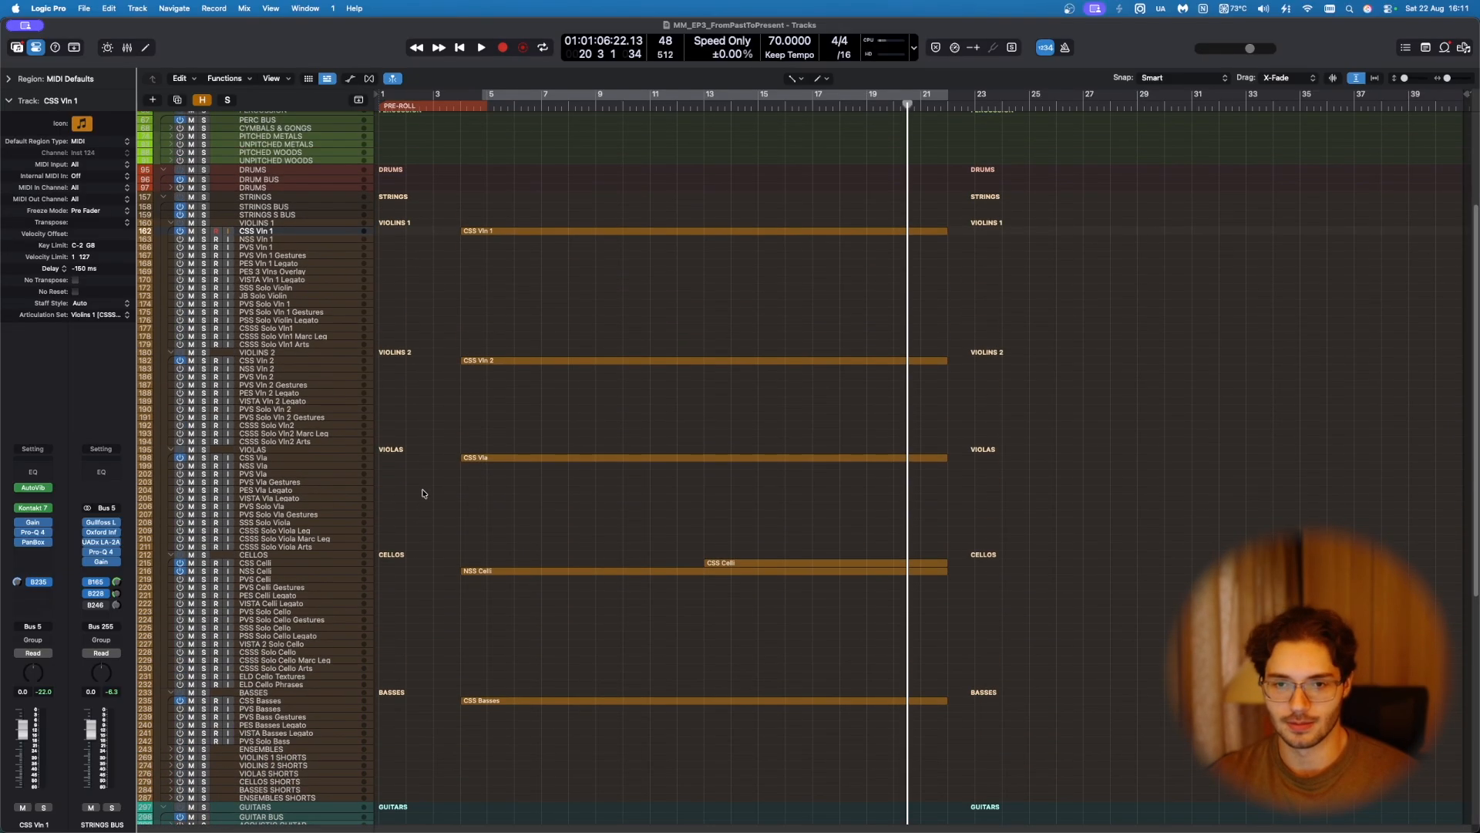
drag(452, 190, 969, 732)
key(p)
key(p)
scroll(637, 548, up, 5)
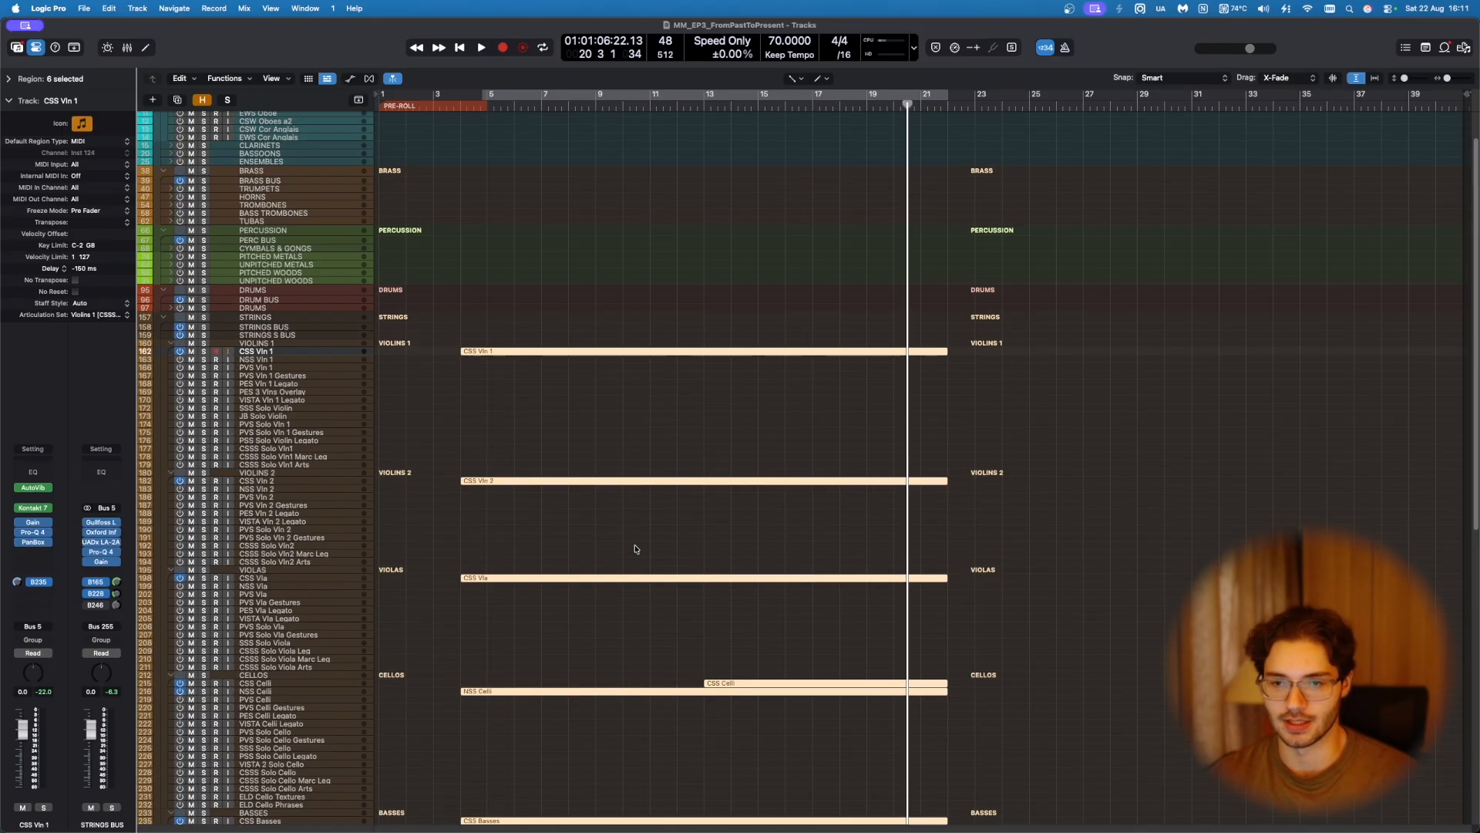
shift+click(484, 150)
key(p)
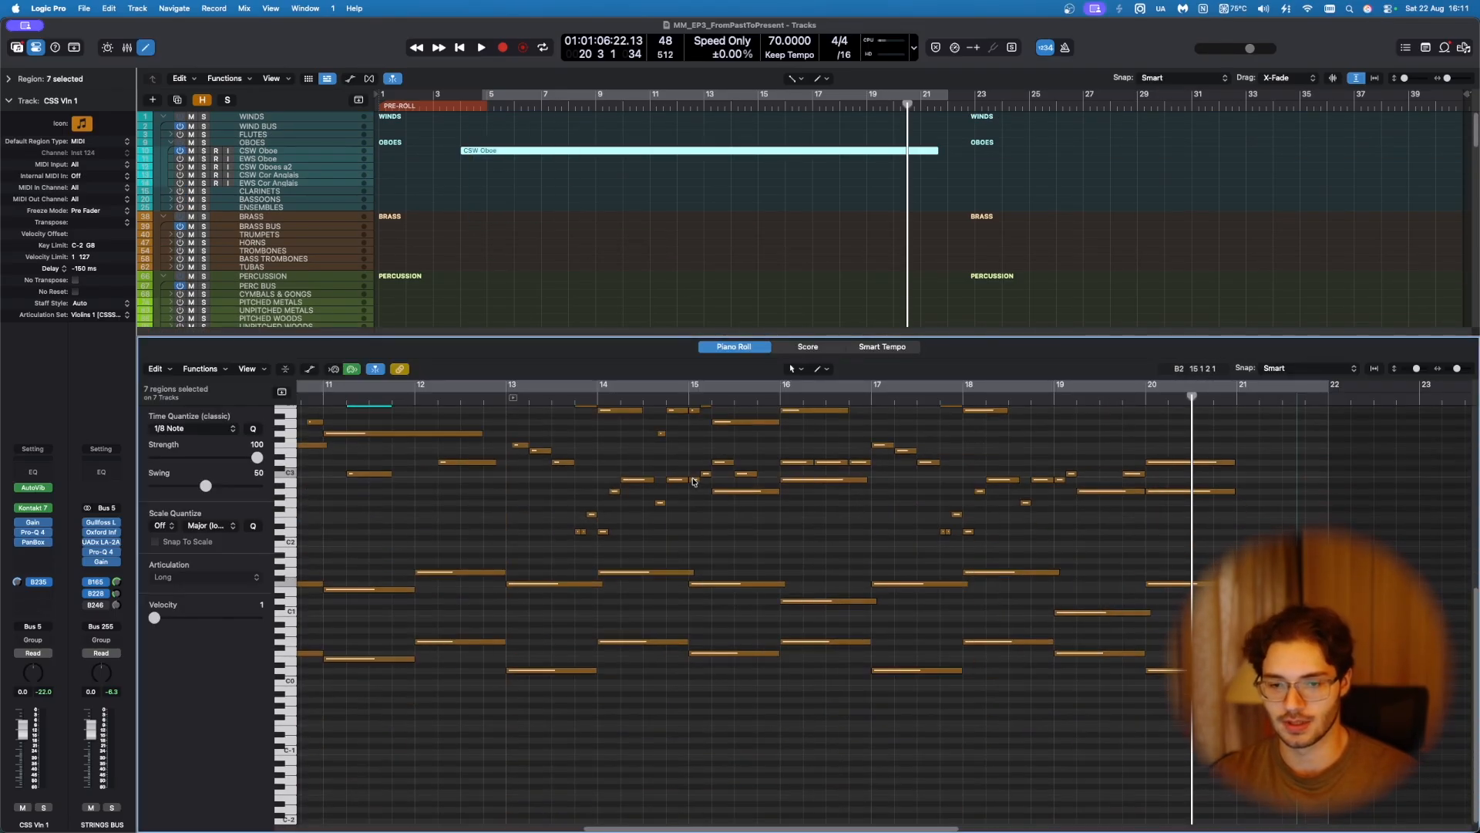
scroll(699, 479, right, 5)
scroll(1172, 524, up, 5)
scroll(1171, 524, down, 4)
Step: Play the combined strings and oboe from just before bar 5 to bar 21, following their notes in the Piano Roll
key(p)
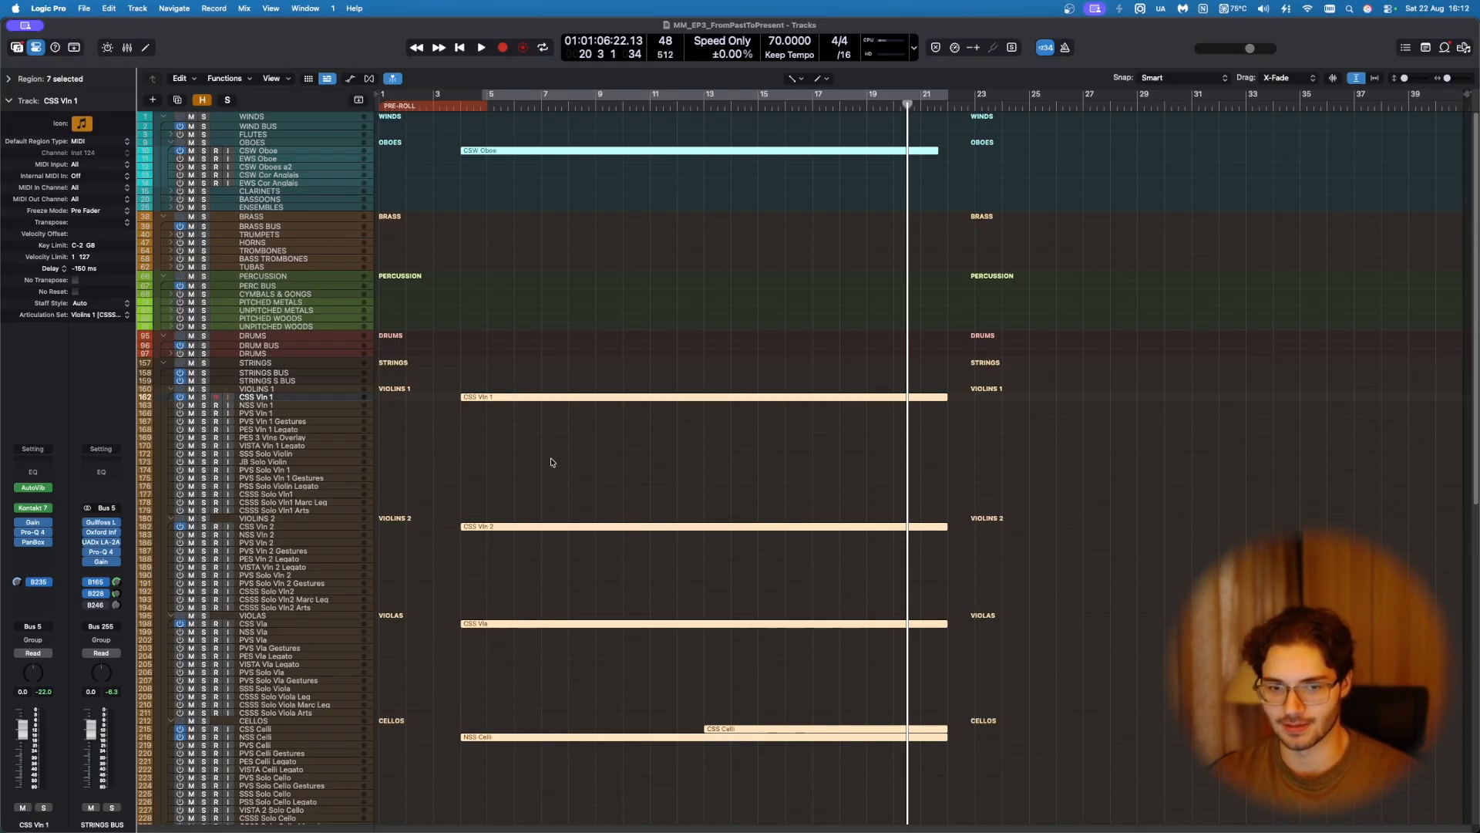
scroll(233, 713, down, 5)
key(p)
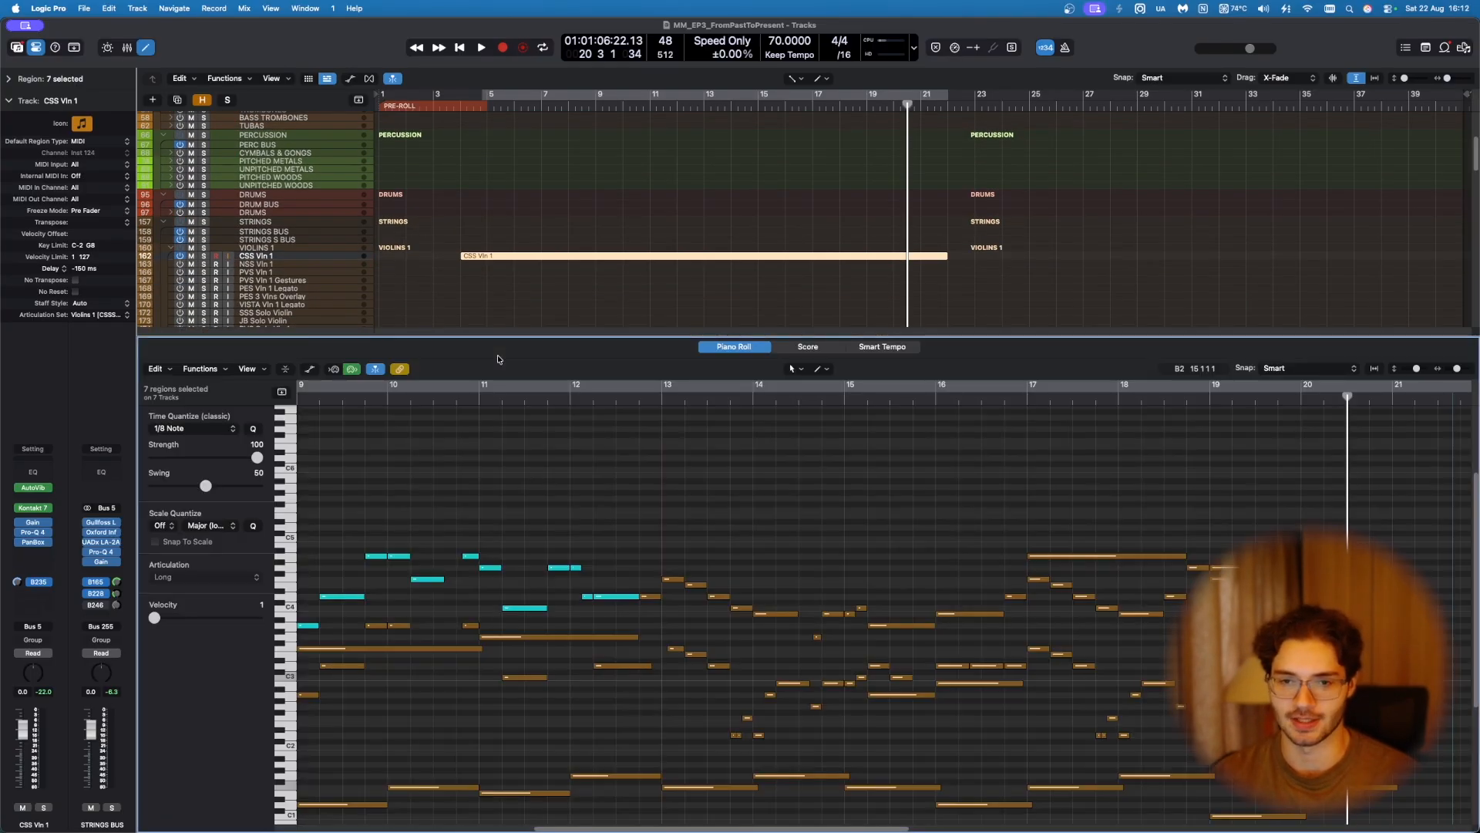
scroll(766, 500, down, 4)
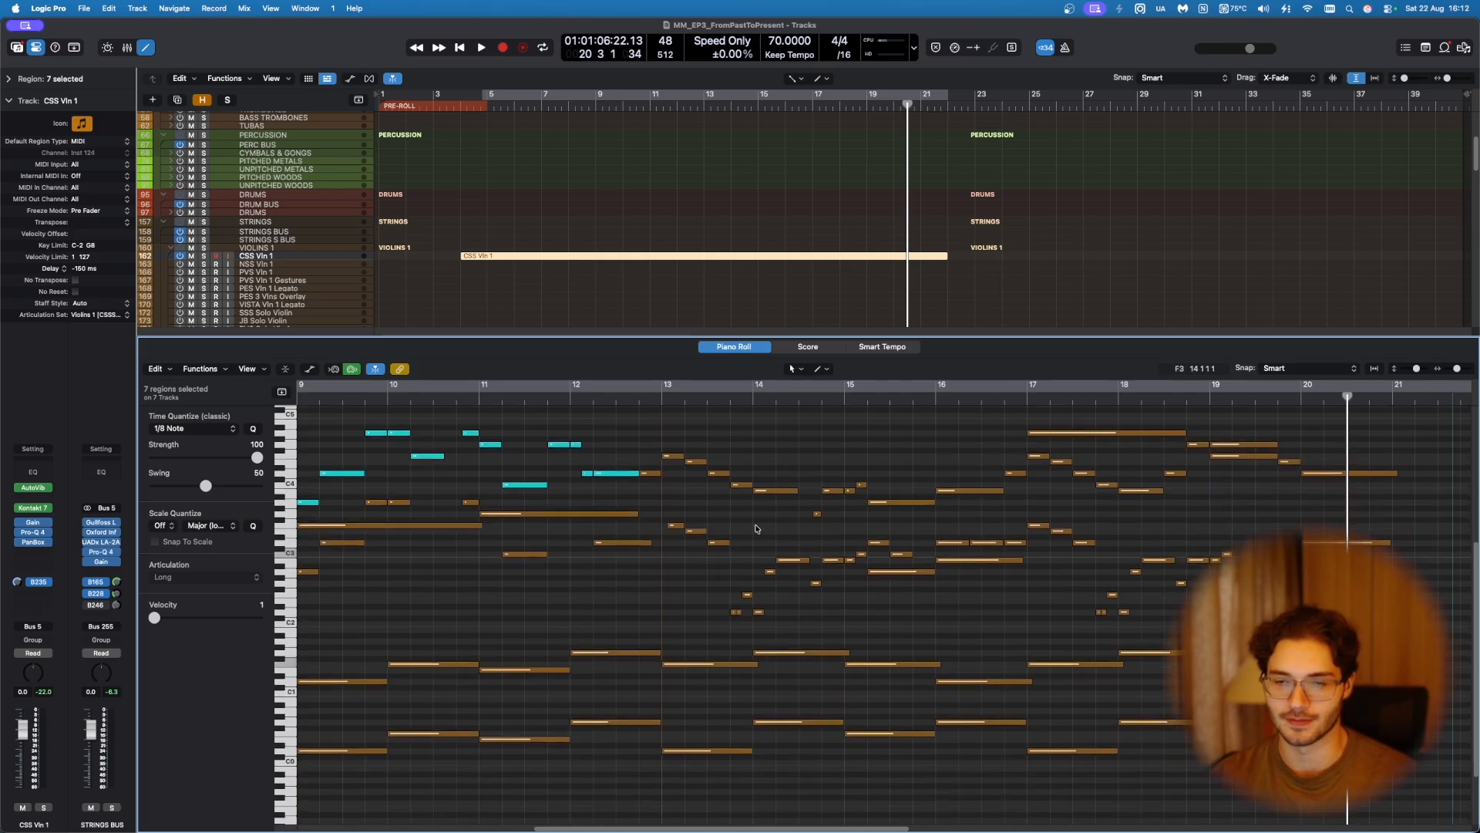
scroll(757, 529, left, 9)
click(640, 397)
scroll(723, 431, up, 4)
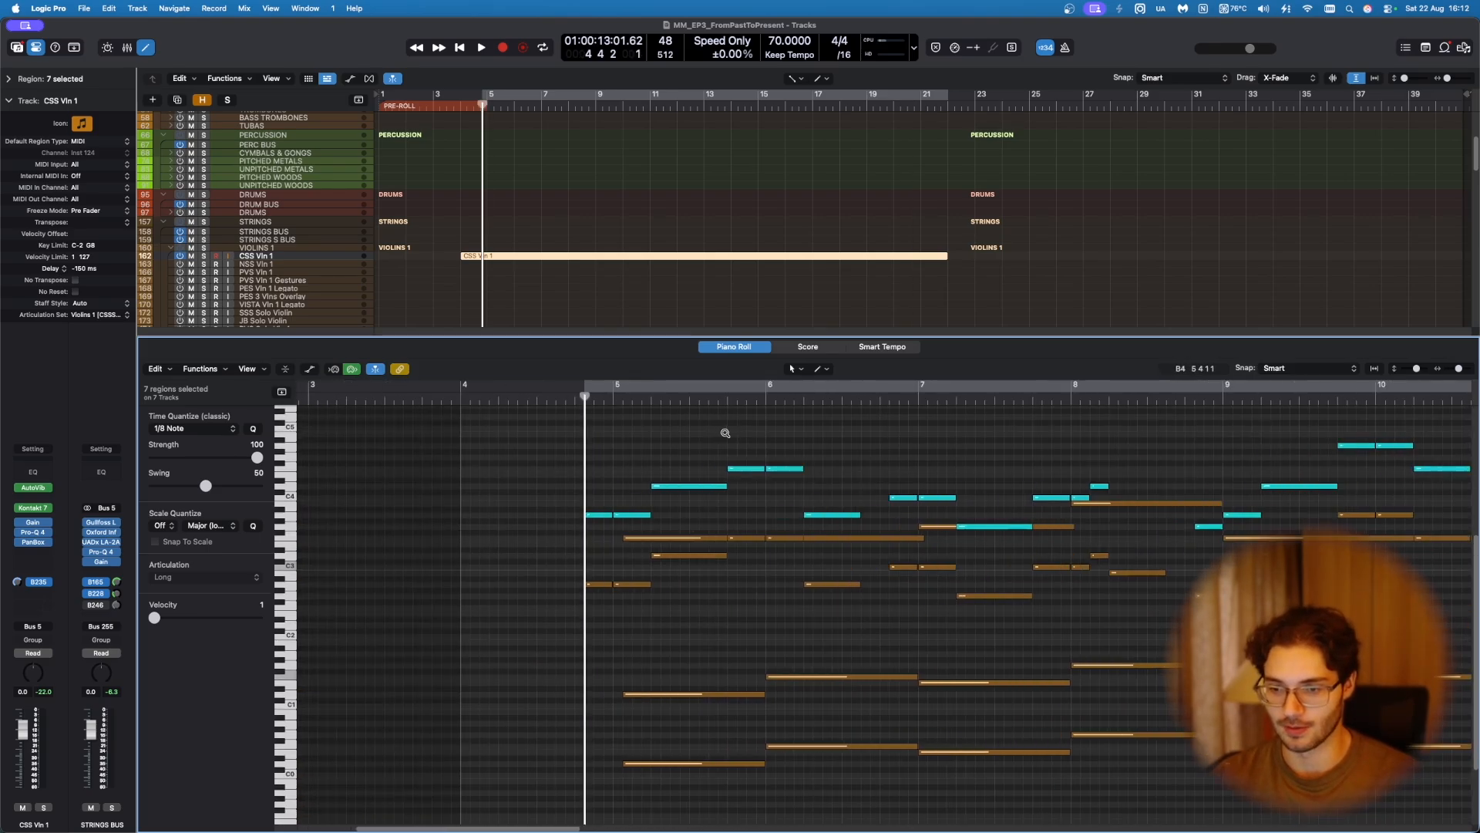
scroll(701, 434, up, 2)
key(space)
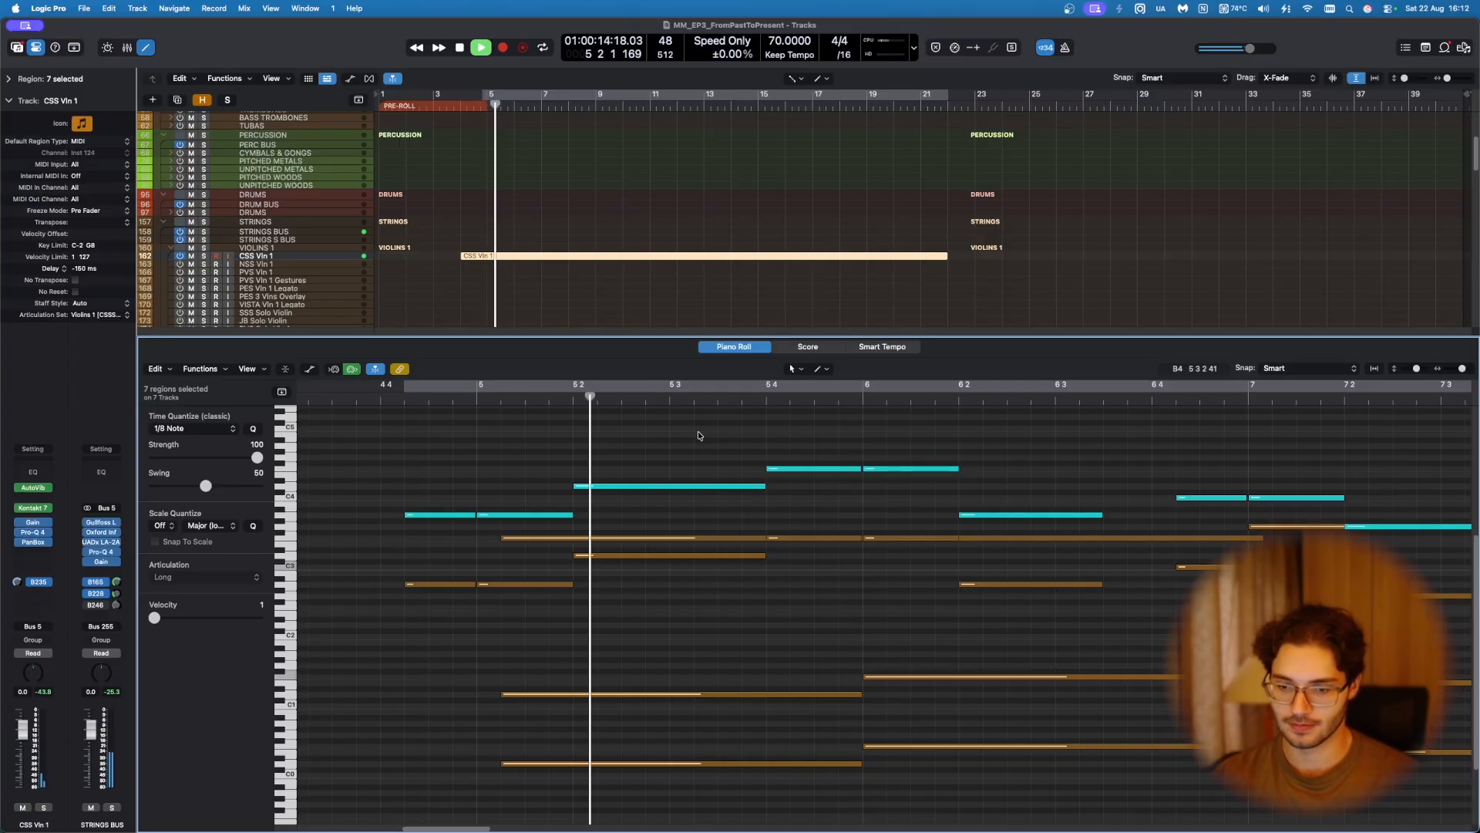
scroll(665, 448, down, 3)
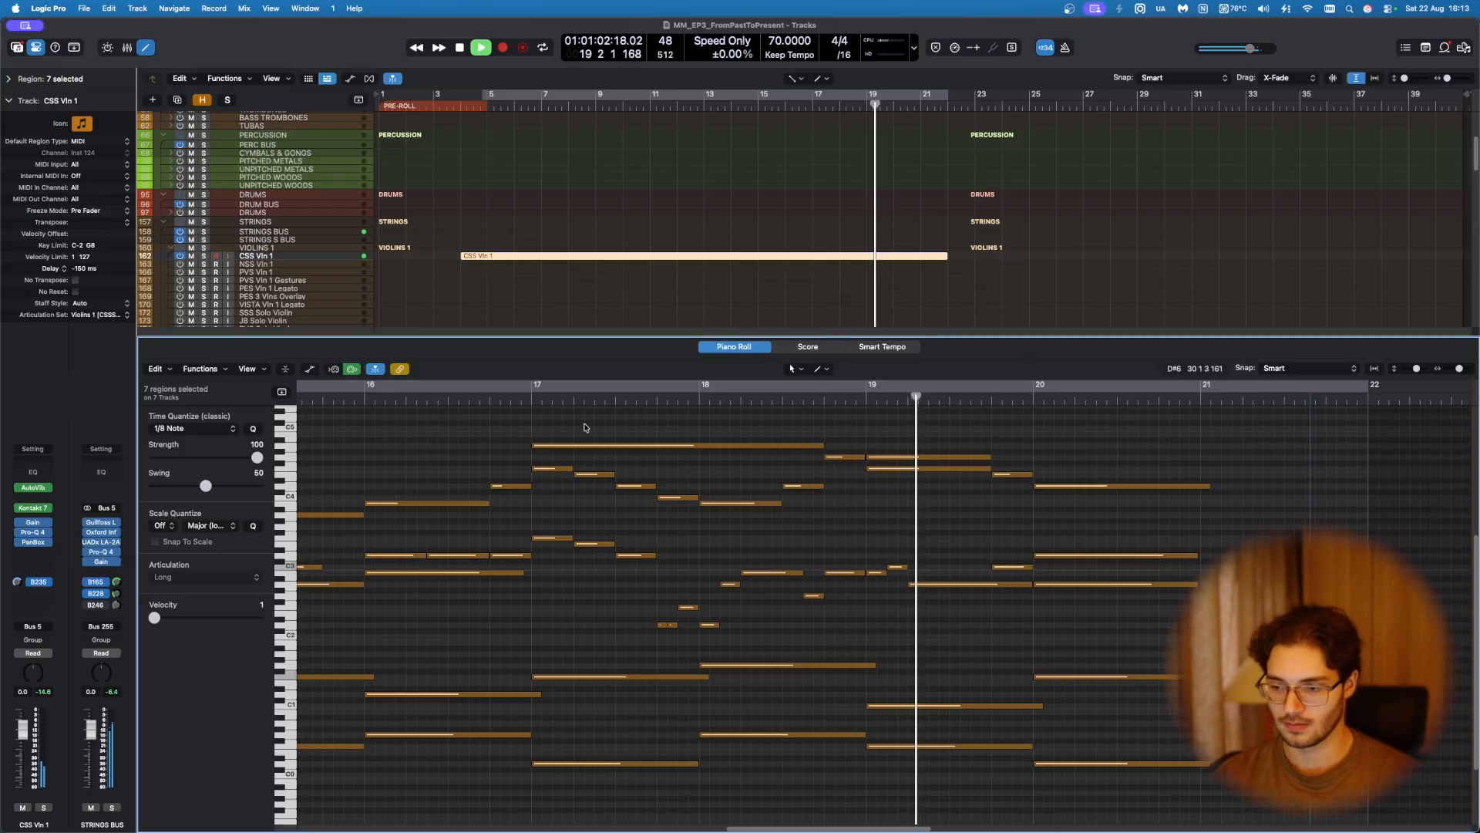
scroll(584, 427, up, 1)
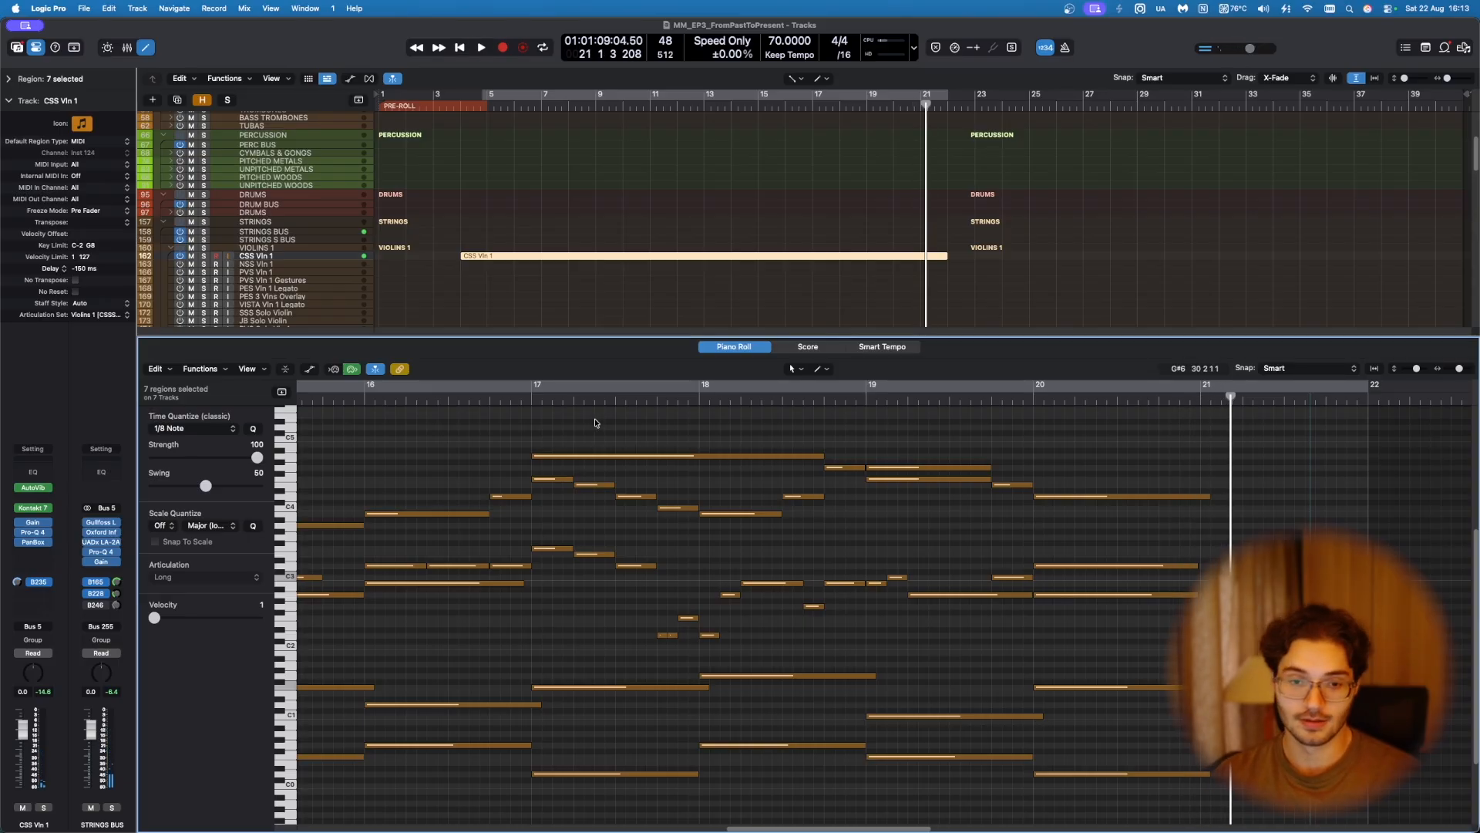
Step: Select only the CSS Celli and NSS Celli regions and examine their notes together in the Piano Roll
key(e)
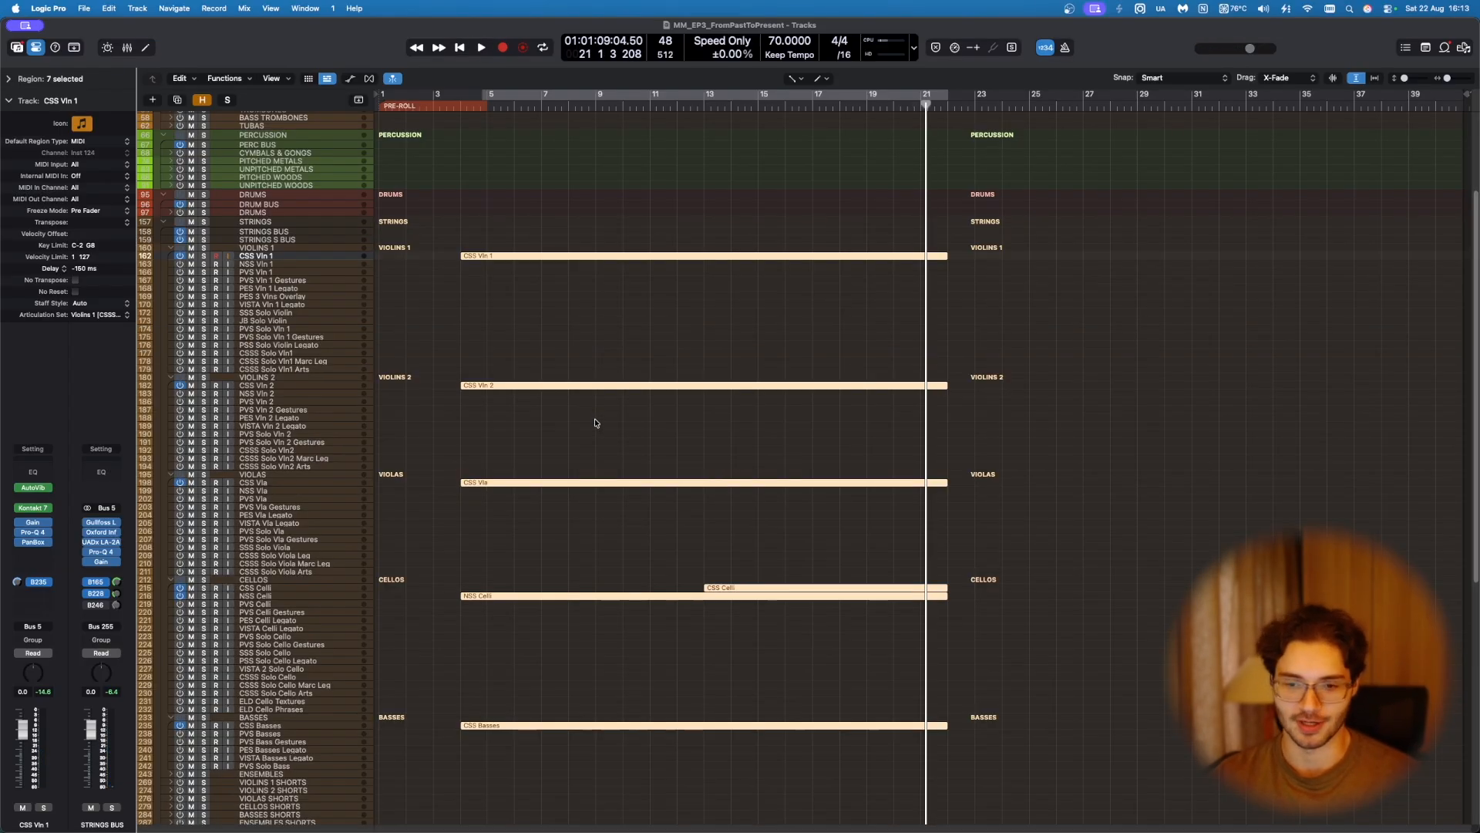
scroll(548, 417, down, 3)
click(523, 430)
scroll(463, 502, up, 4)
scroll(515, 559, down, 3)
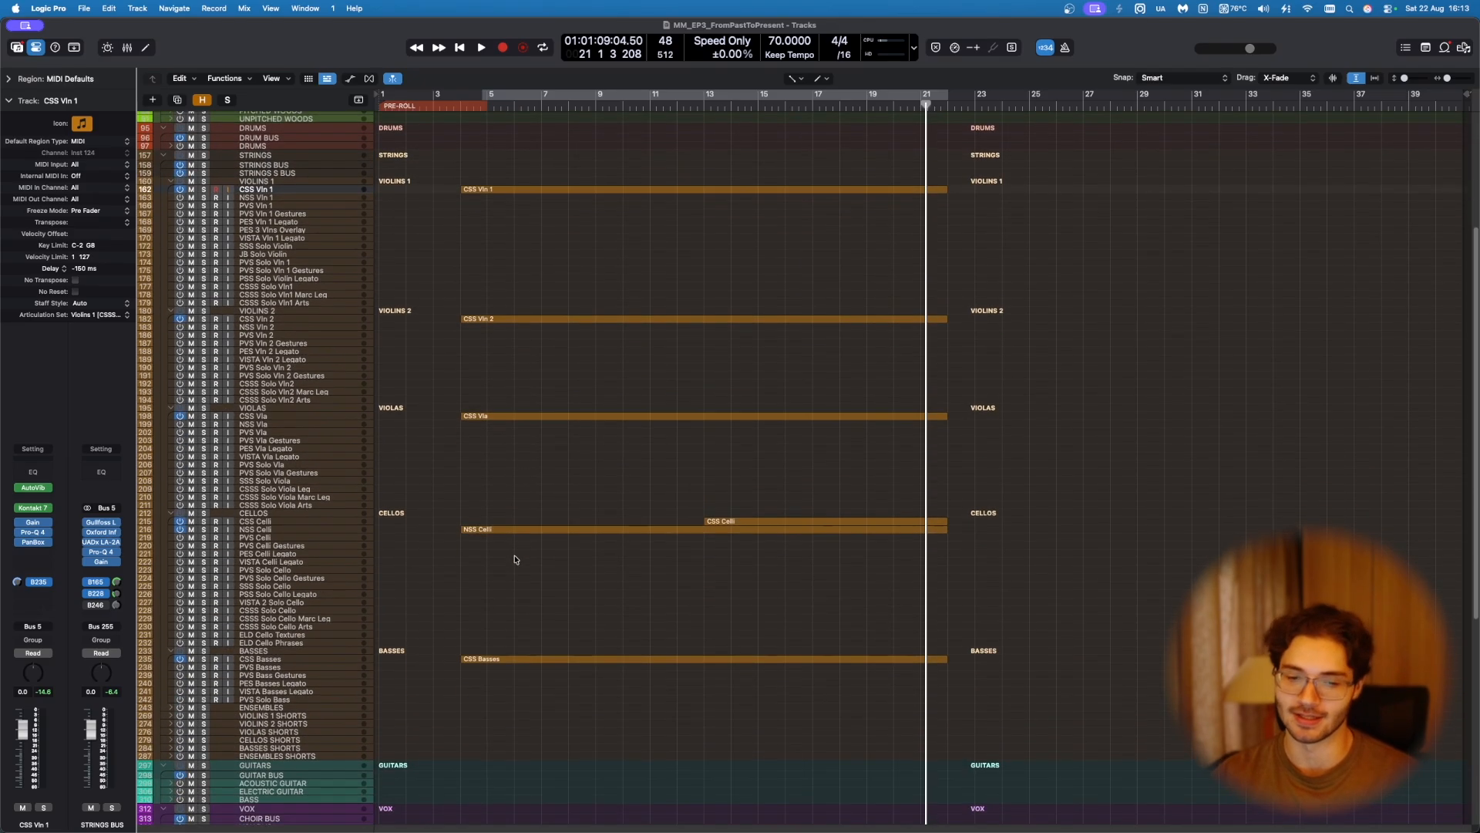
drag(642, 501, 748, 544)
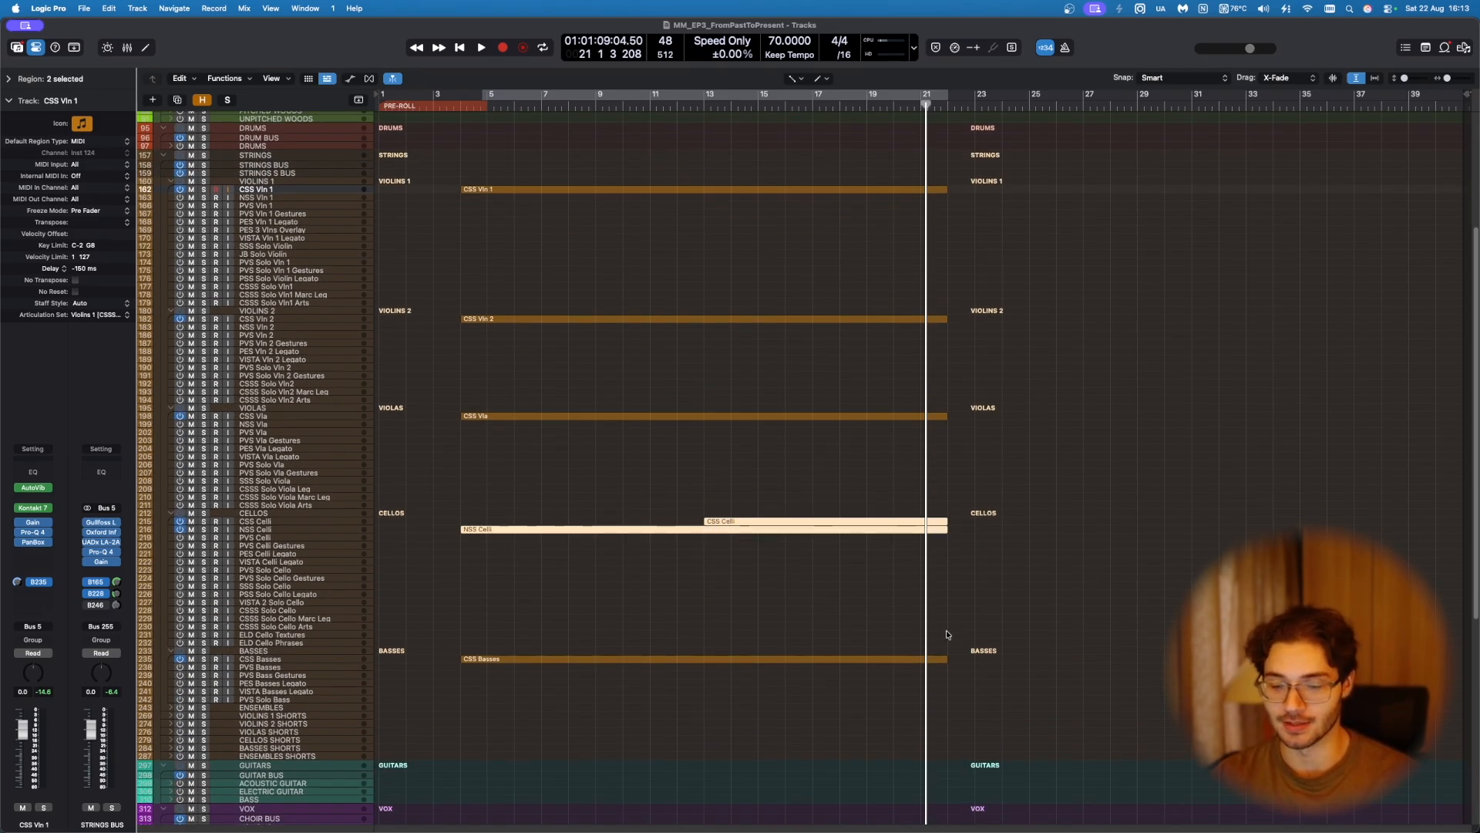
key(e)
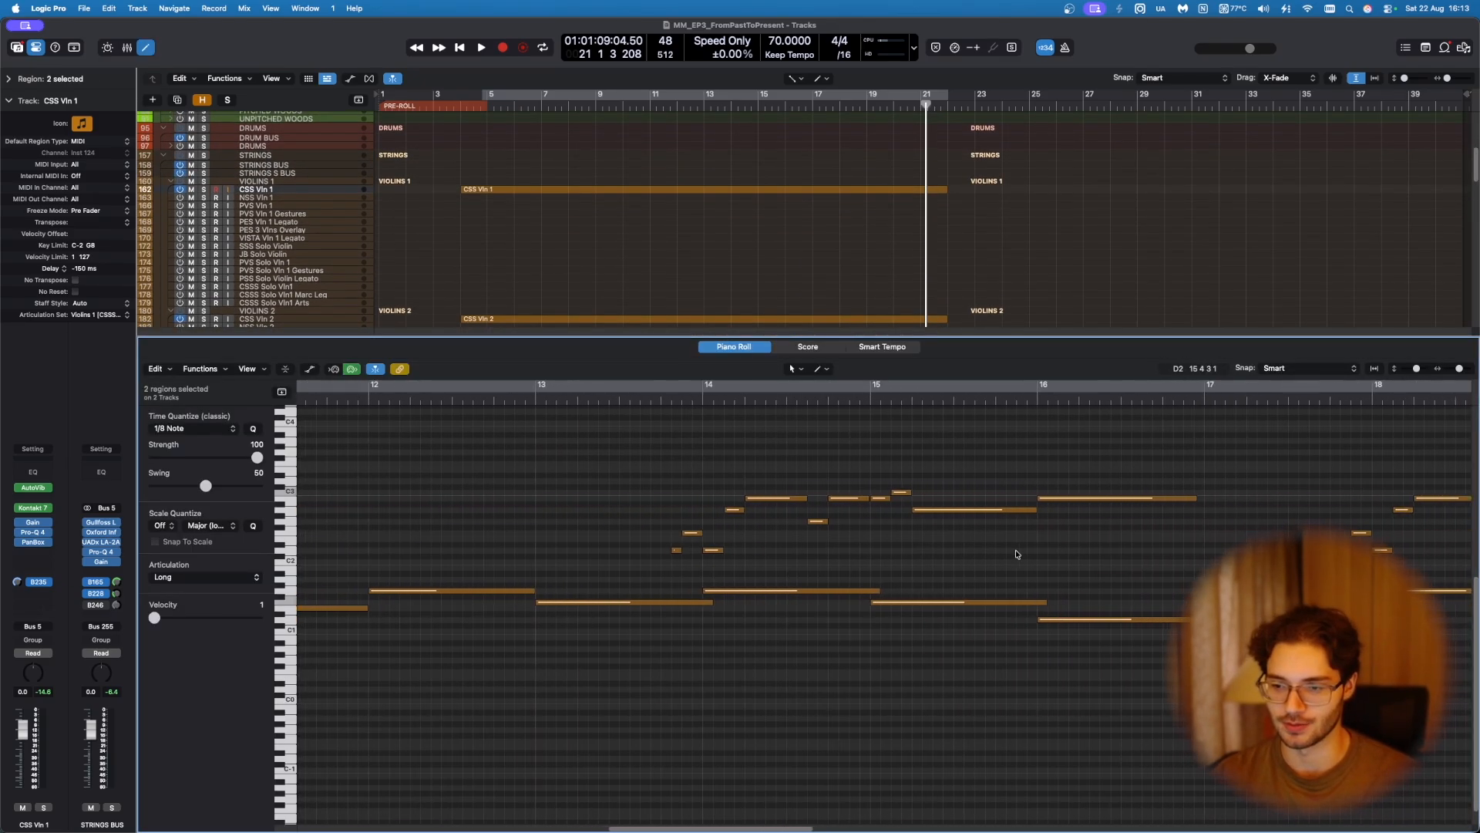
key(e)
Step: Select the NSS Celli and CSS Celli tracks in turn, recheck both cello regions in the Piano Roll, and clear the region selection
click(292, 531)
click(294, 523)
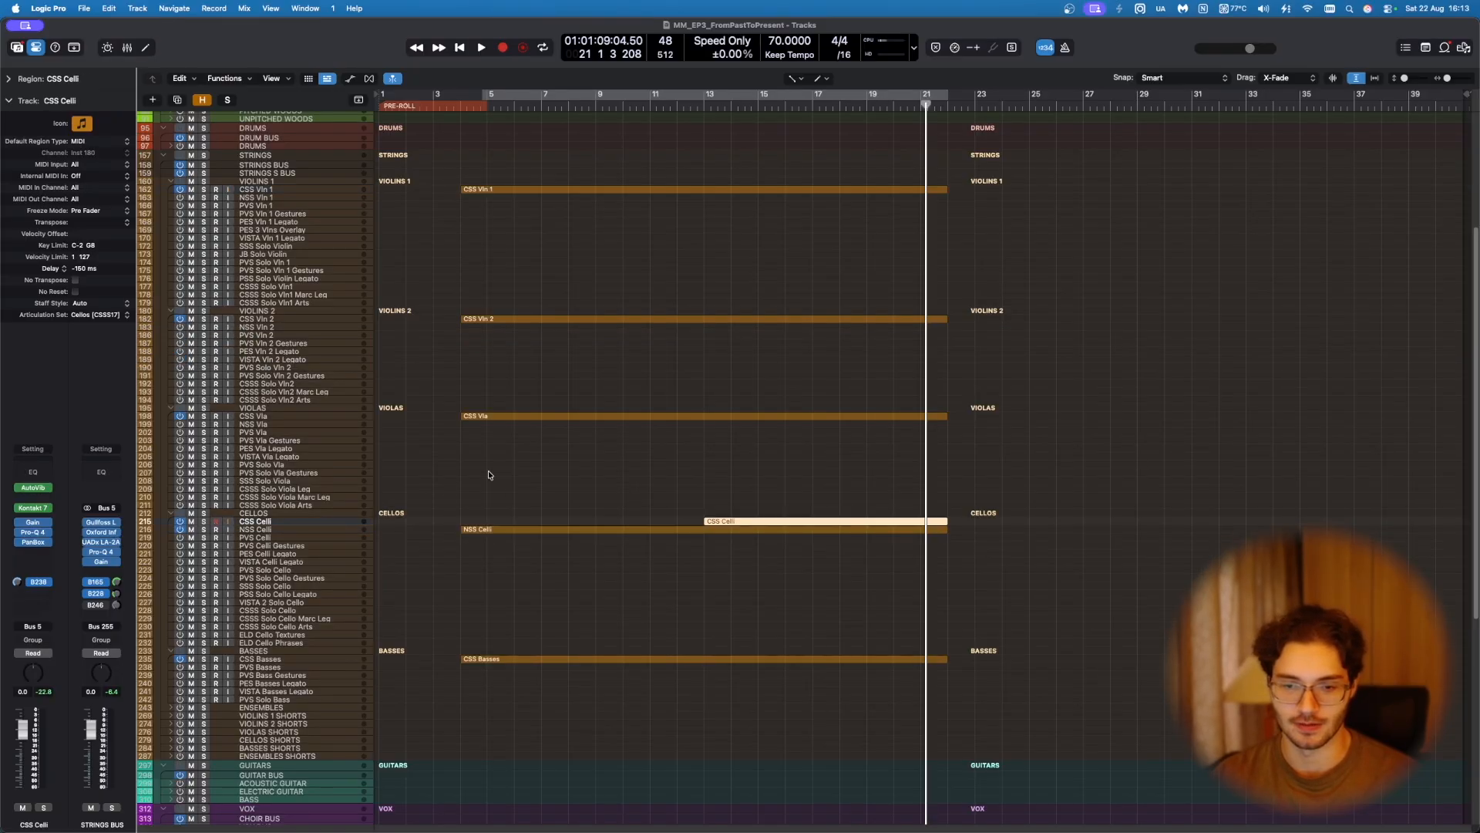
scroll(663, 478, up, 5)
scroll(632, 482, down, 10)
drag(661, 284, 806, 354)
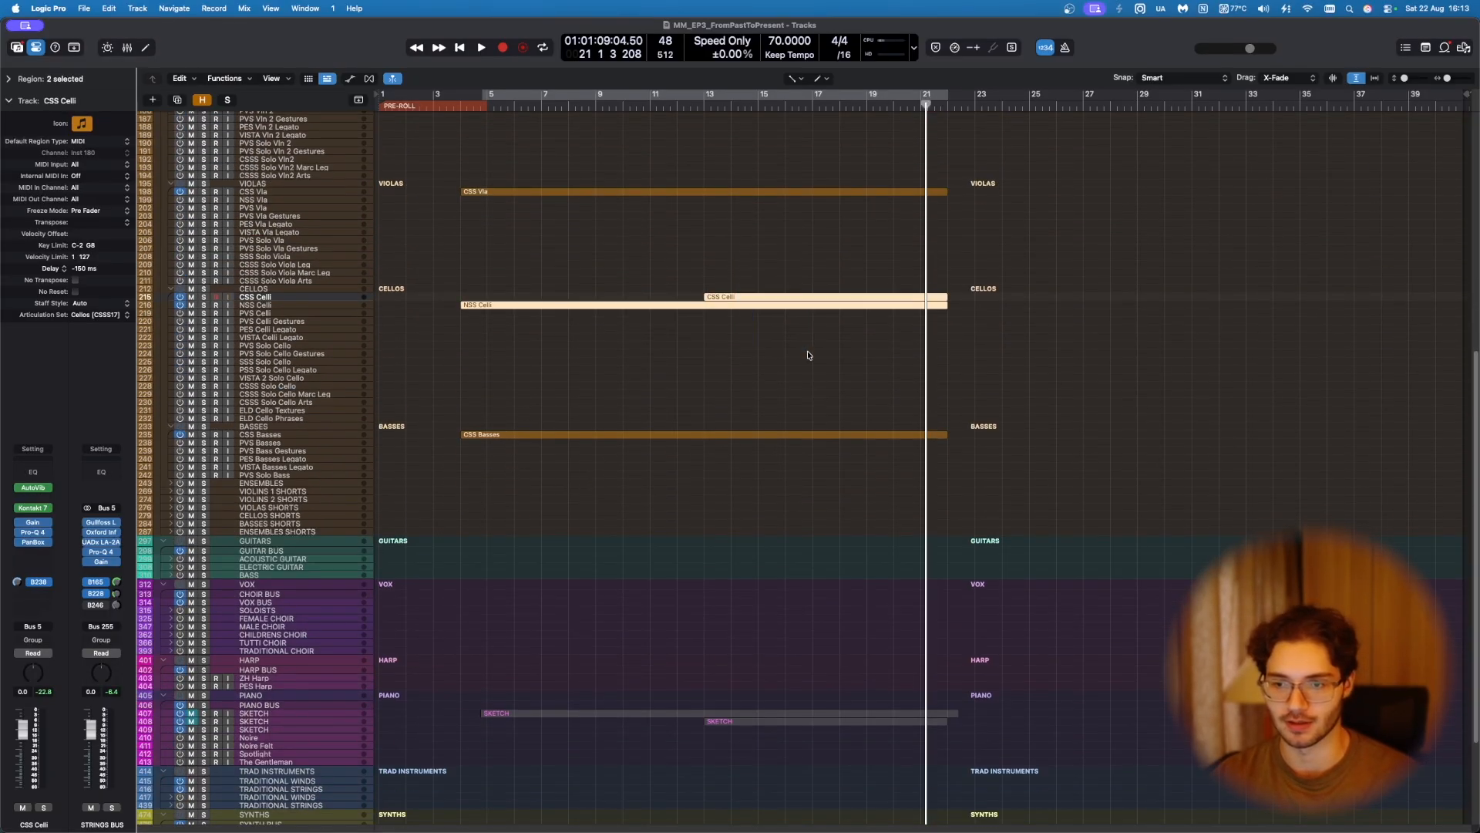
key(e)
scroll(816, 557, left, 1)
key(e)
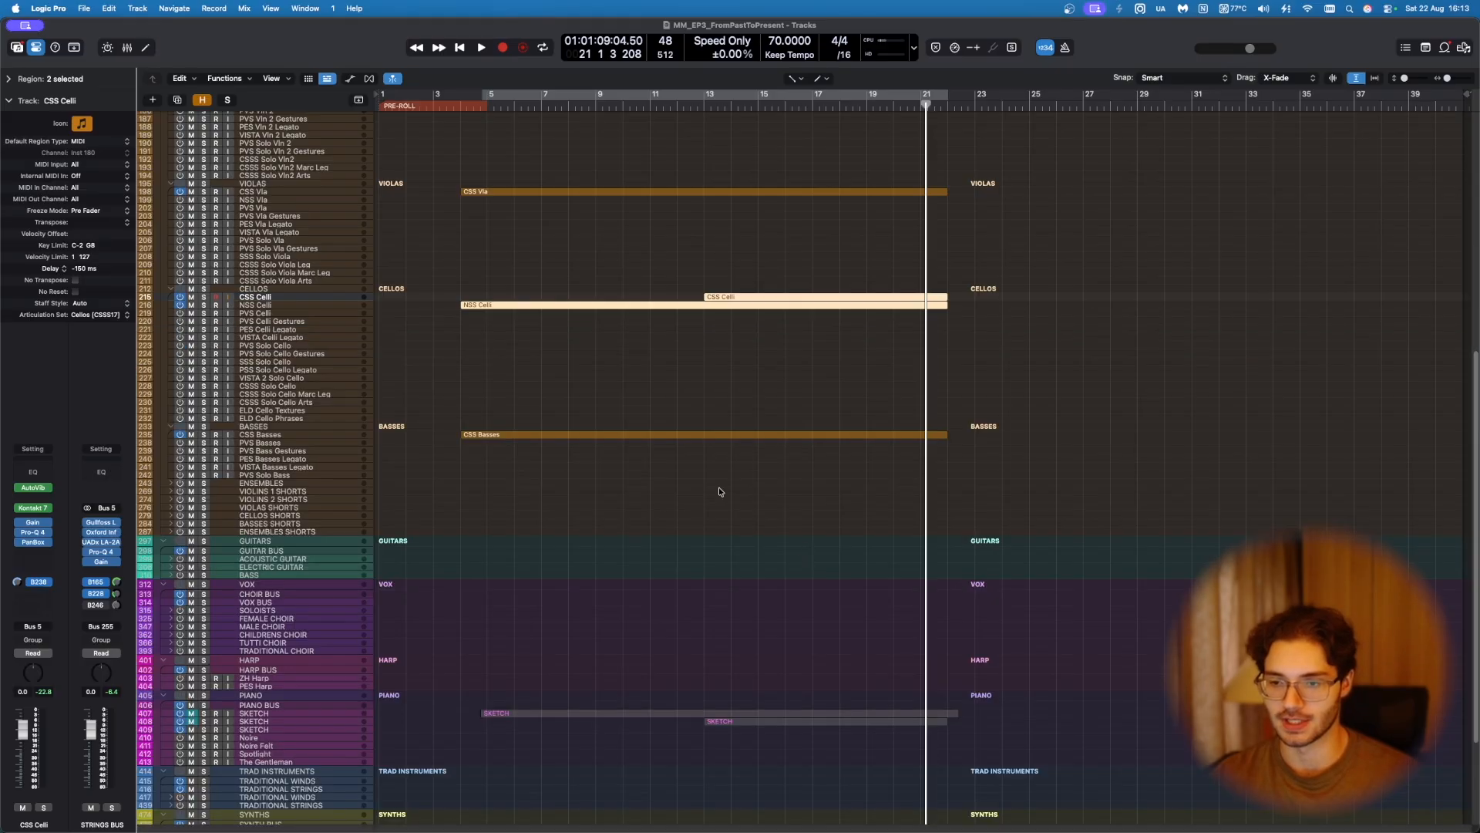
click(720, 490)
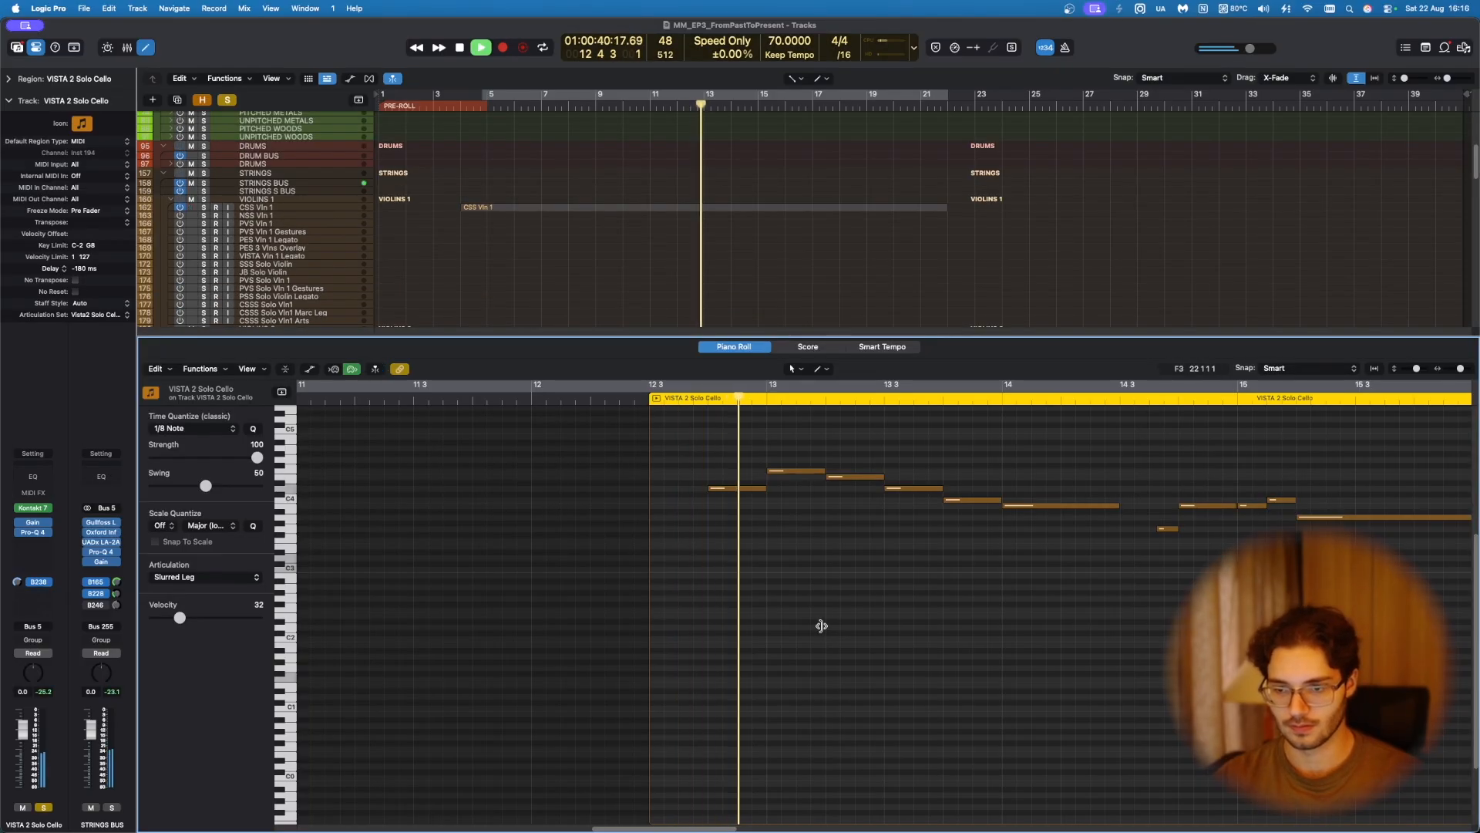
Step: During playback, unsolo the VISTA 2 Solo Cello to hear it with the full strings, then solo it again and select its region
scroll(822, 626, down, 4)
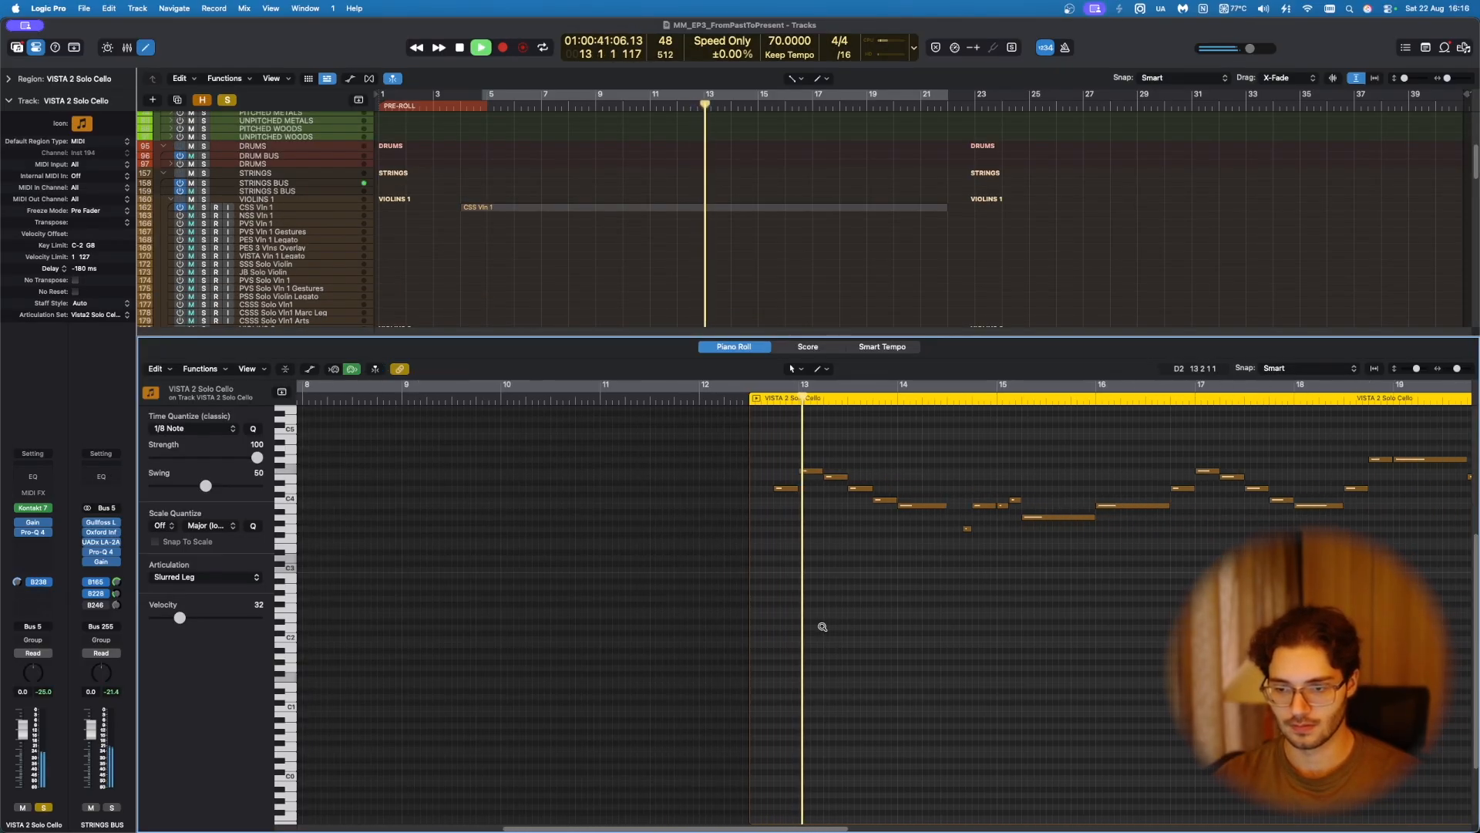
key(s)
scroll(822, 629, up, 4)
key(e)
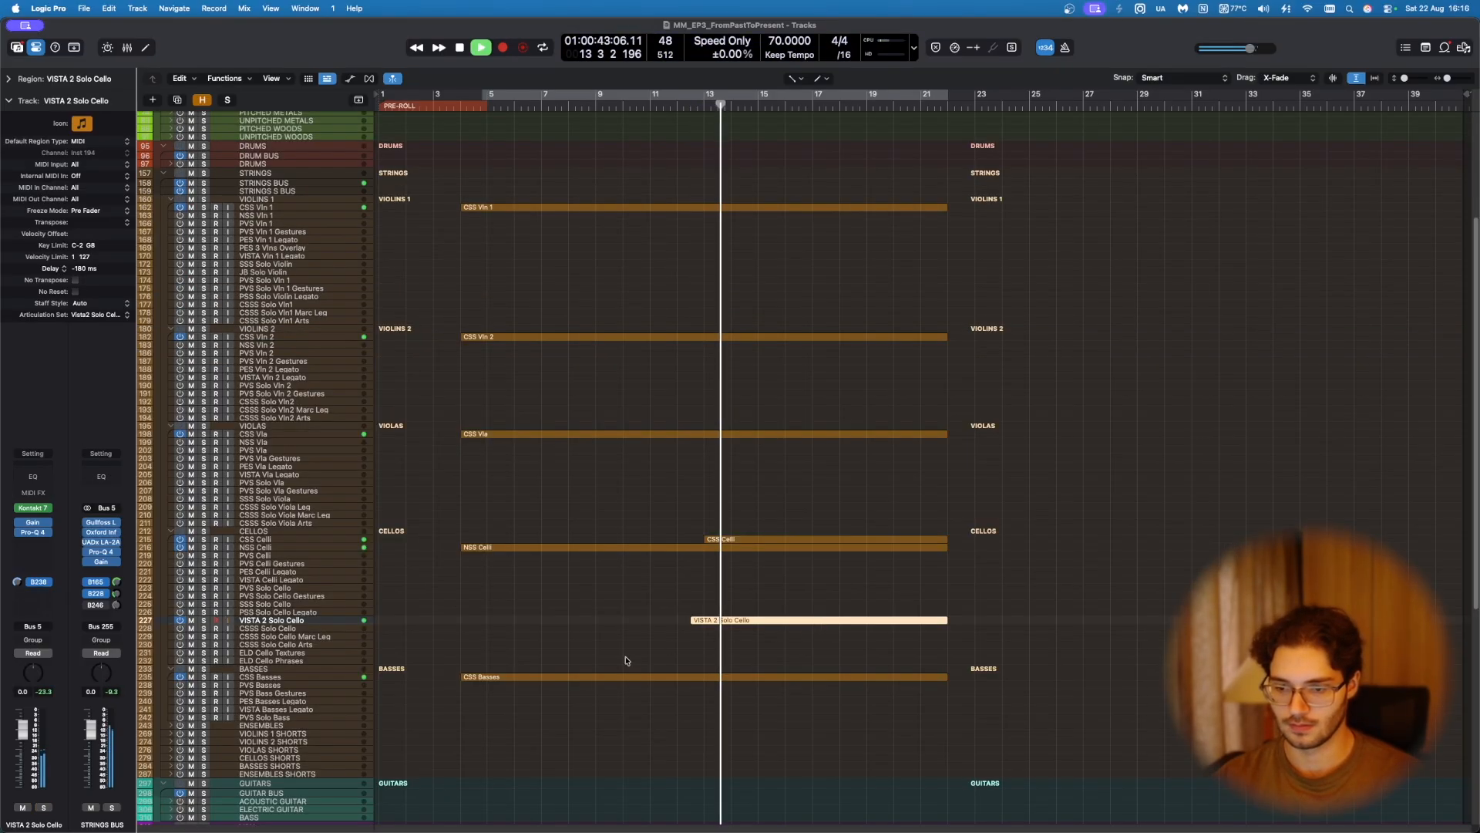
key(s)
drag(598, 606, 741, 645)
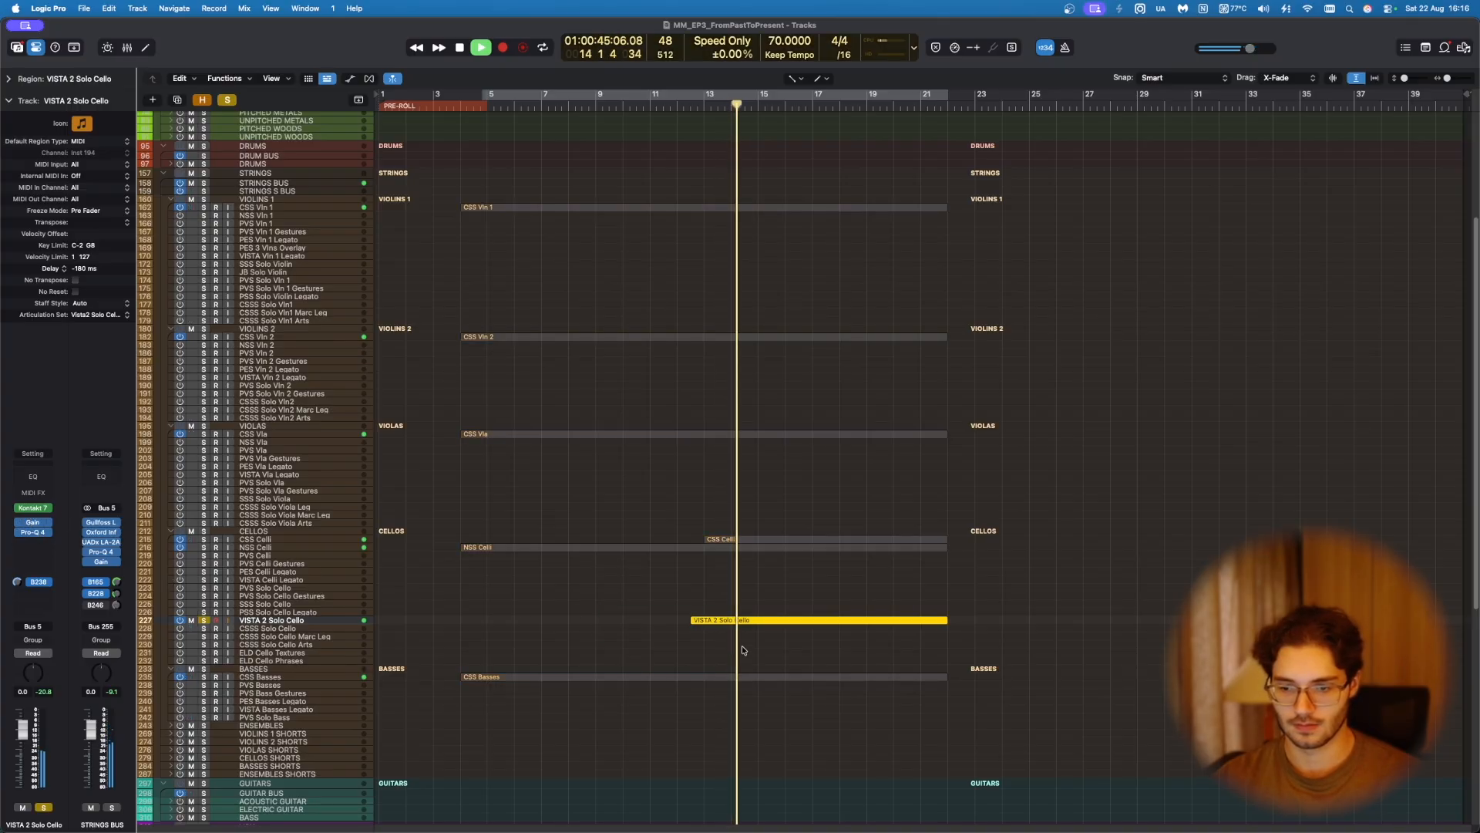
Step: Open the VISTA 2 Solo Cello region in the Piano Roll, hear it unsoloed with the strings, then close the editor and solo it again
key(e)
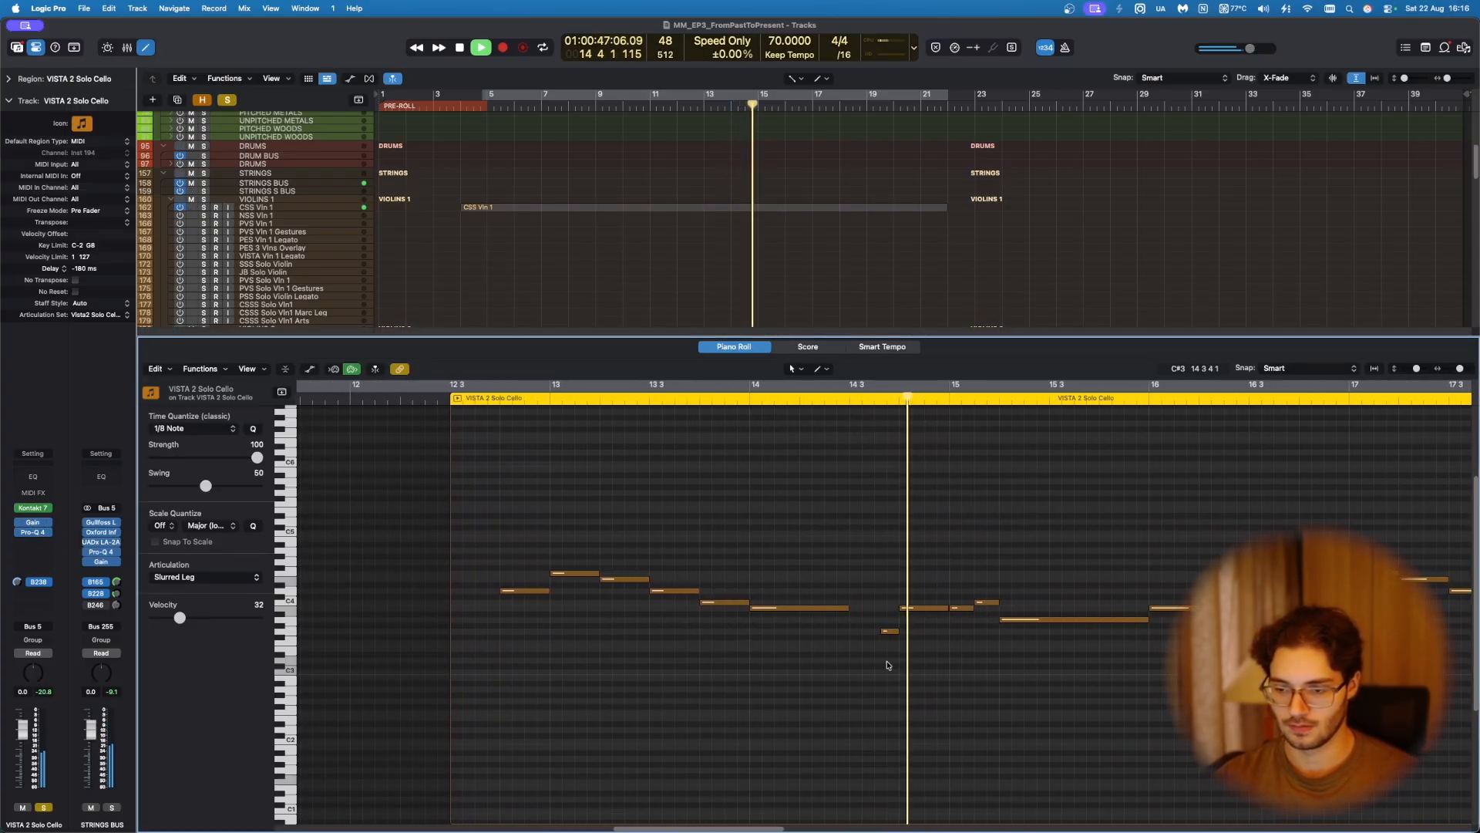
key(s)
key(a)
key(a)
scroll(896, 670, up, 3)
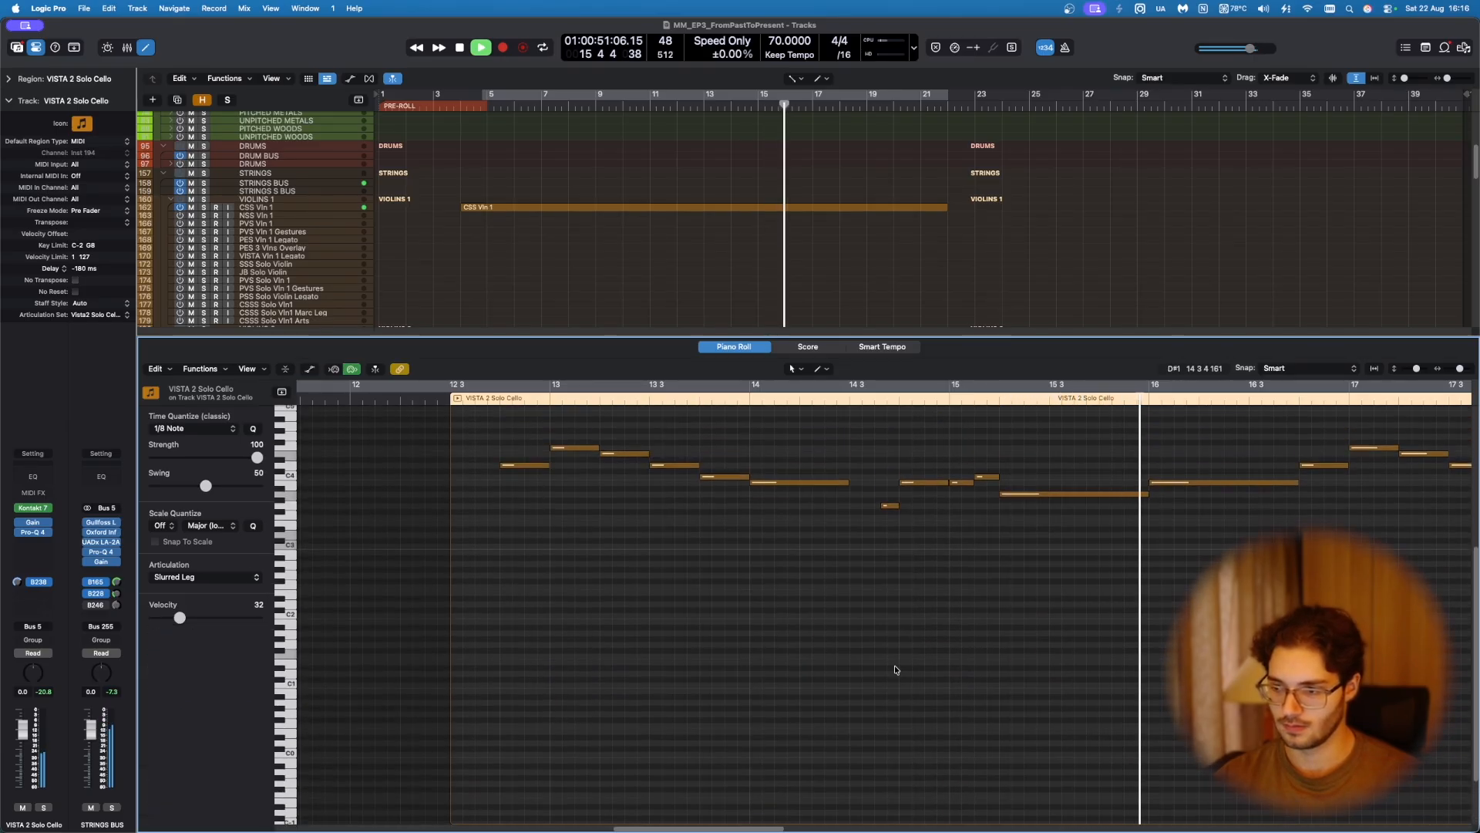
key(a)
key(p)
key(s)
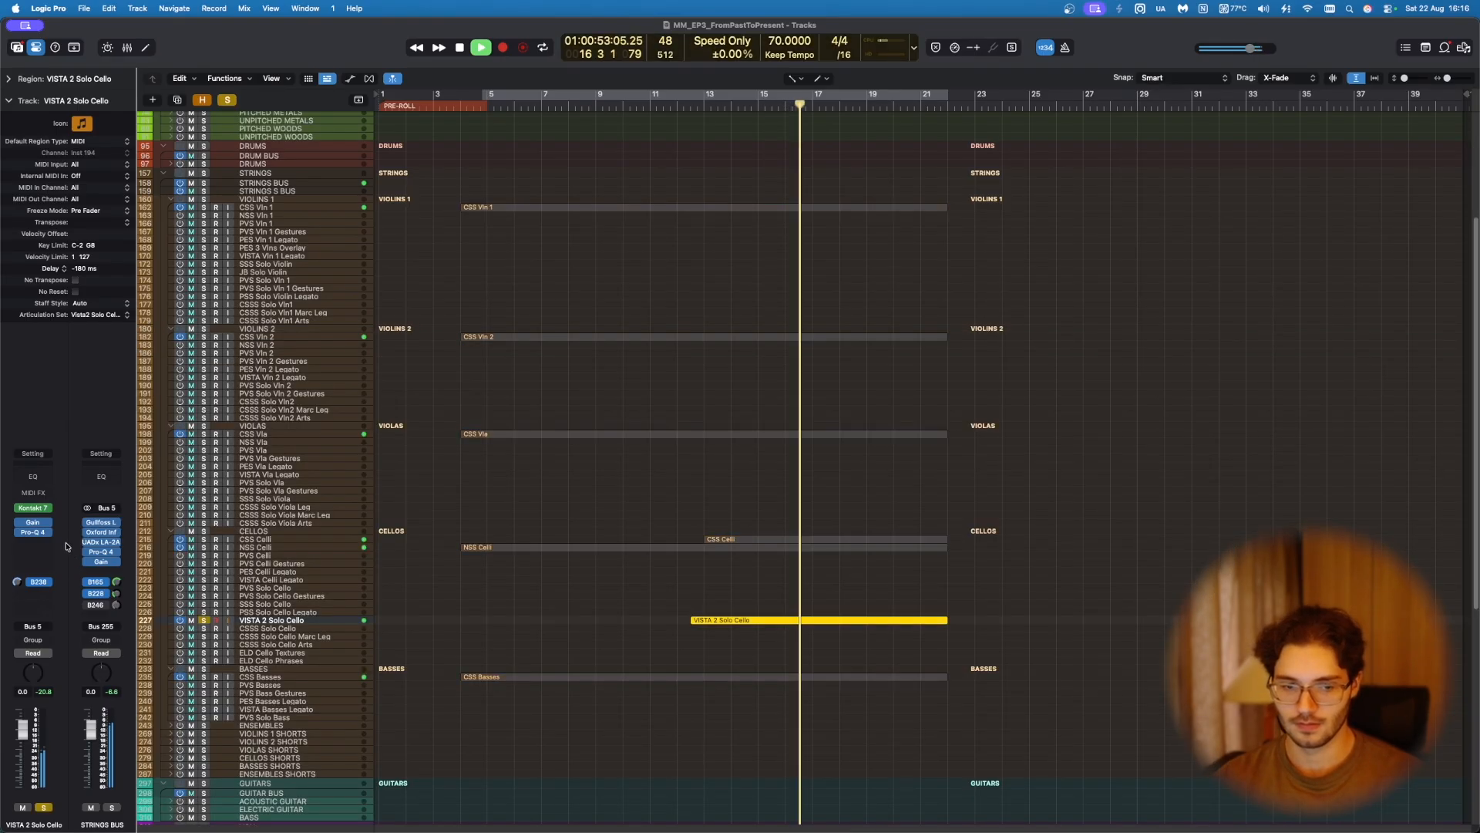
Step: Open the VISTA 2 Solo Cello's Kontakt instrument, stop playback, and move the plugin window clear of the track area
click(33, 508)
key(space)
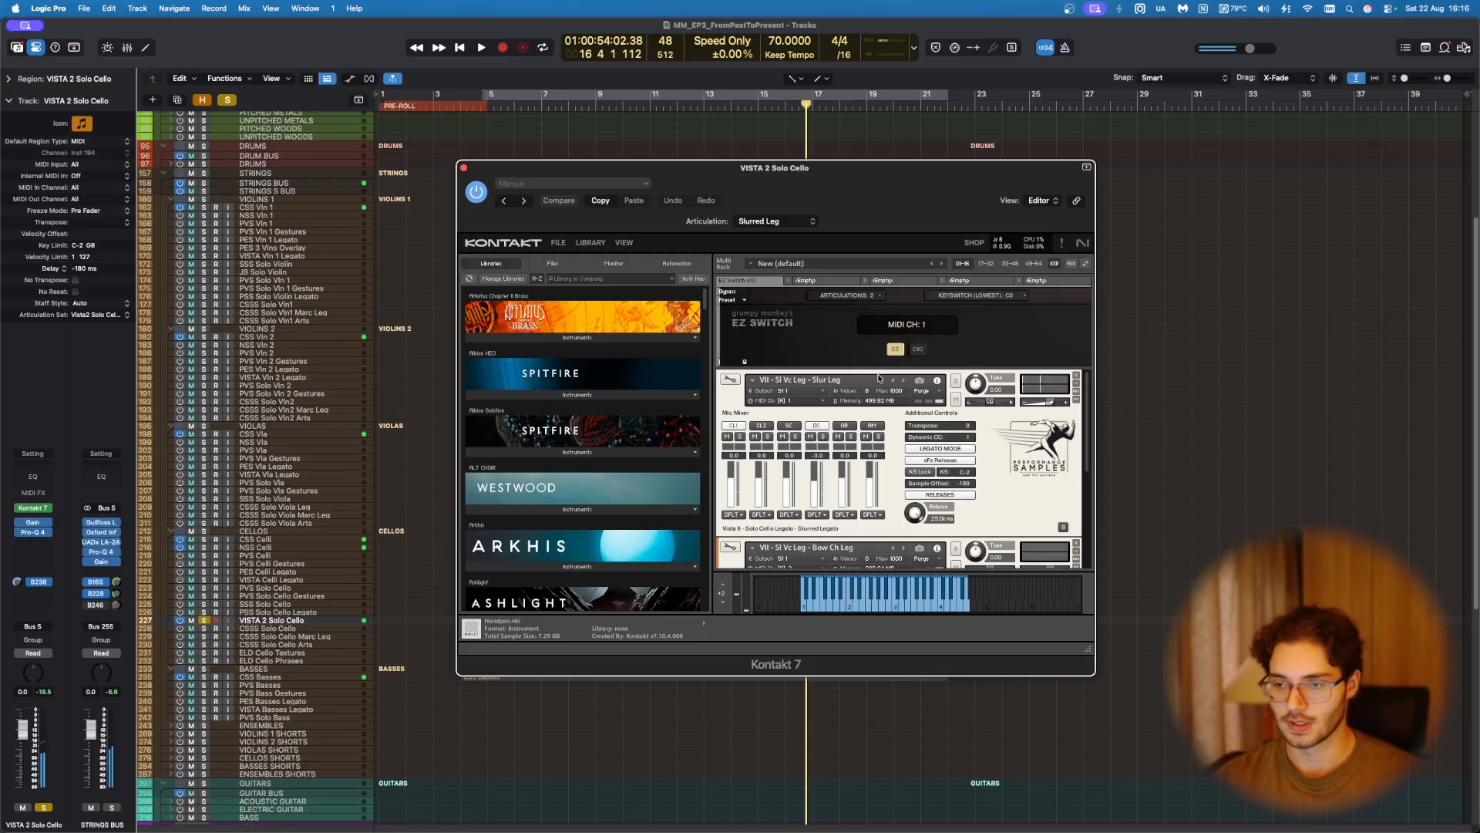
scroll(1038, 466, down, 1)
drag(886, 203, 853, 155)
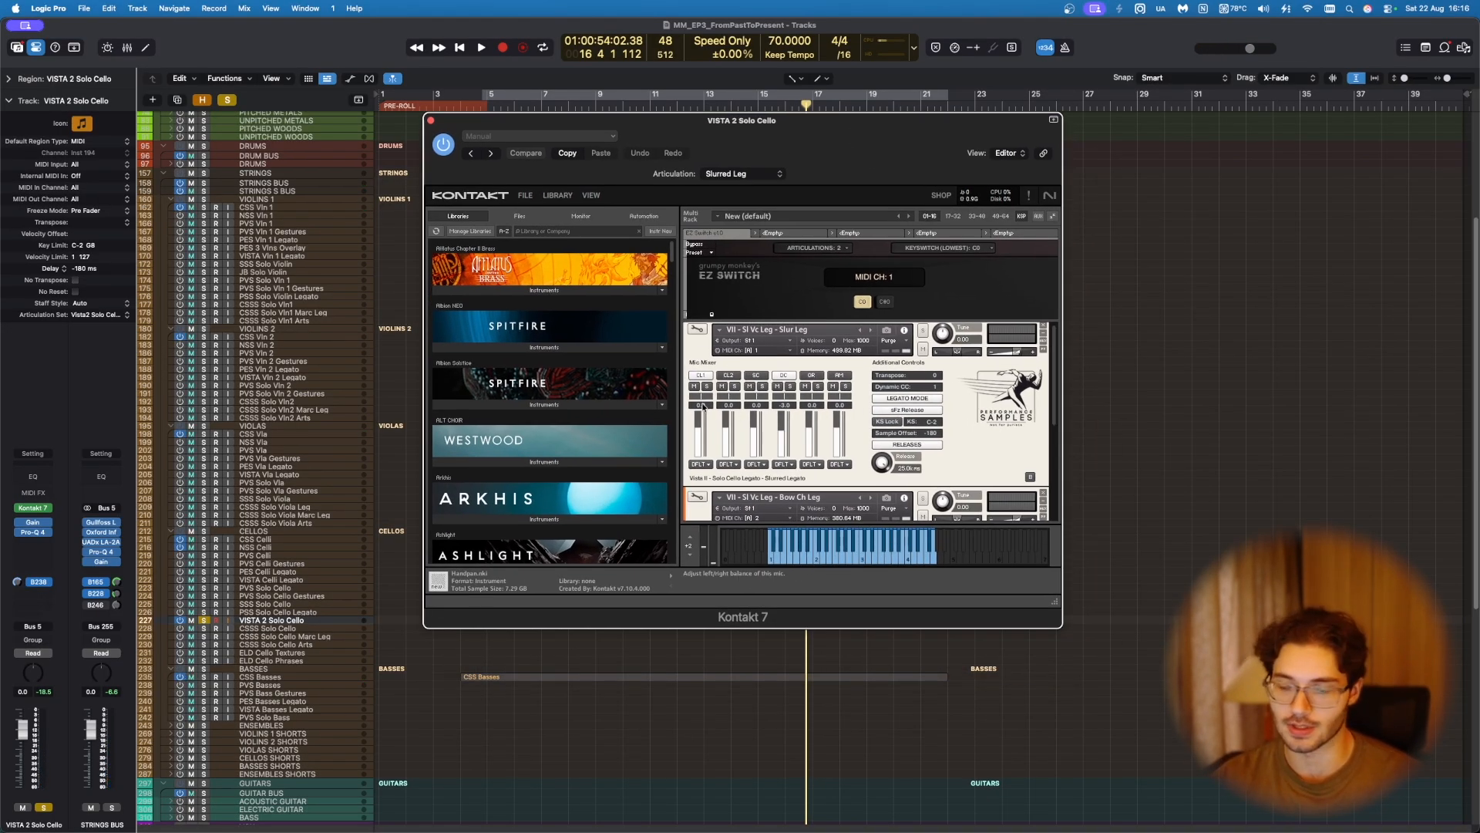
drag(869, 214, 1187, 179)
Step: Show the solo cello's notes and modulation curve, play the passage around bar 13, and audition the CL1 microphone in Kontakt
key(p)
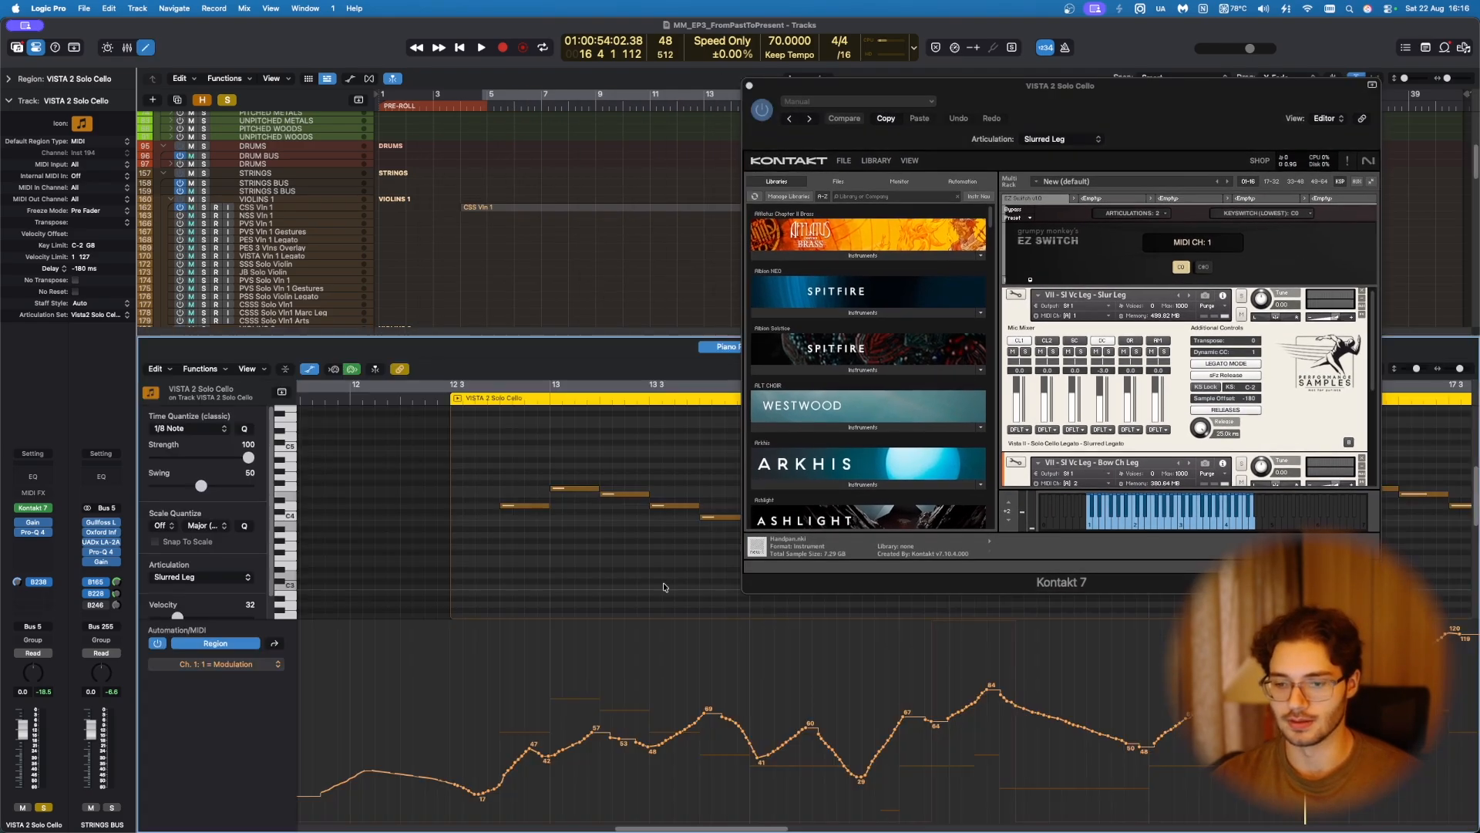
key(space)
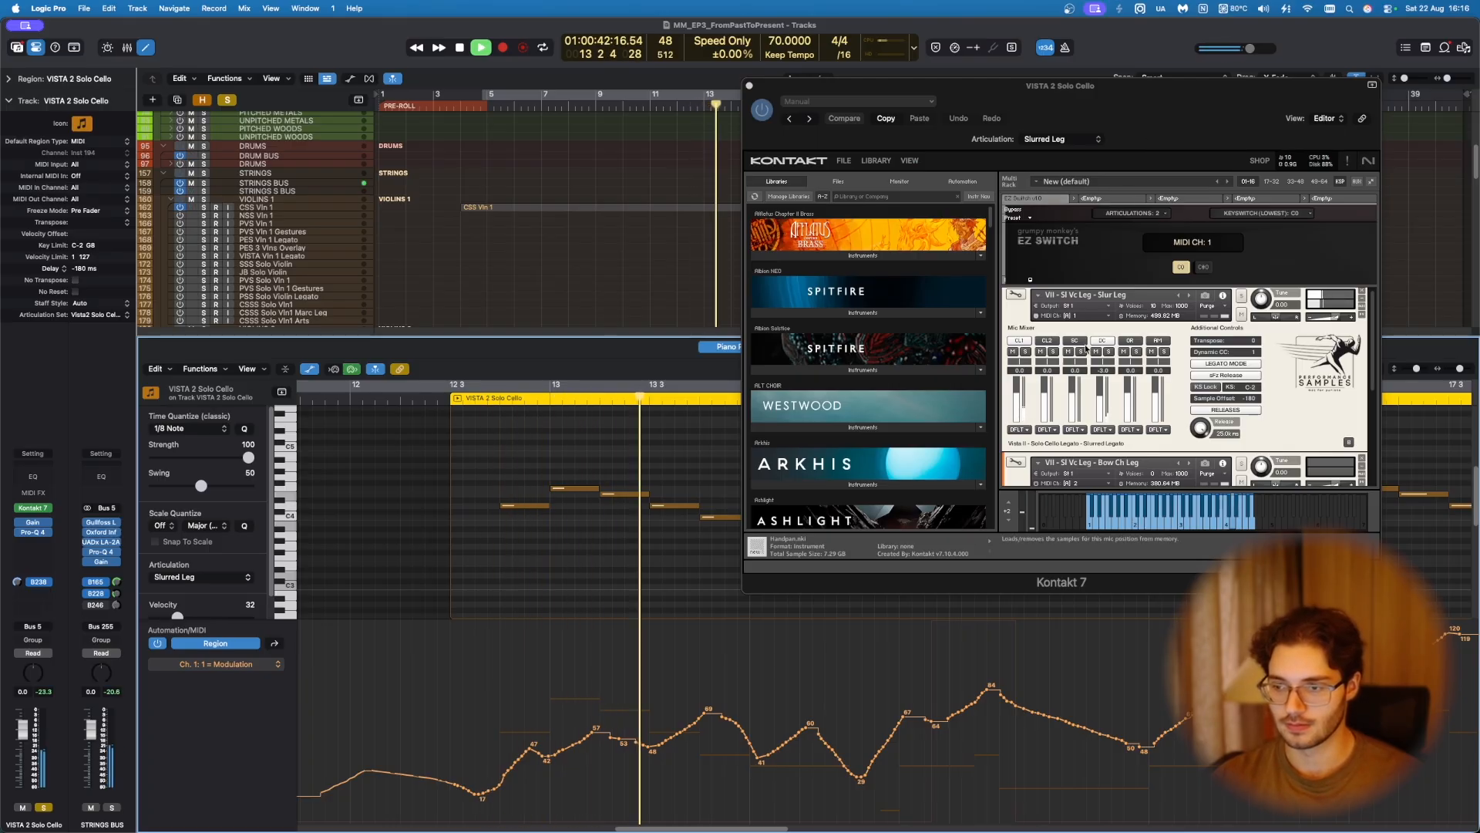
click(1026, 351)
drag(1025, 365, 1023, 364)
click(1025, 351)
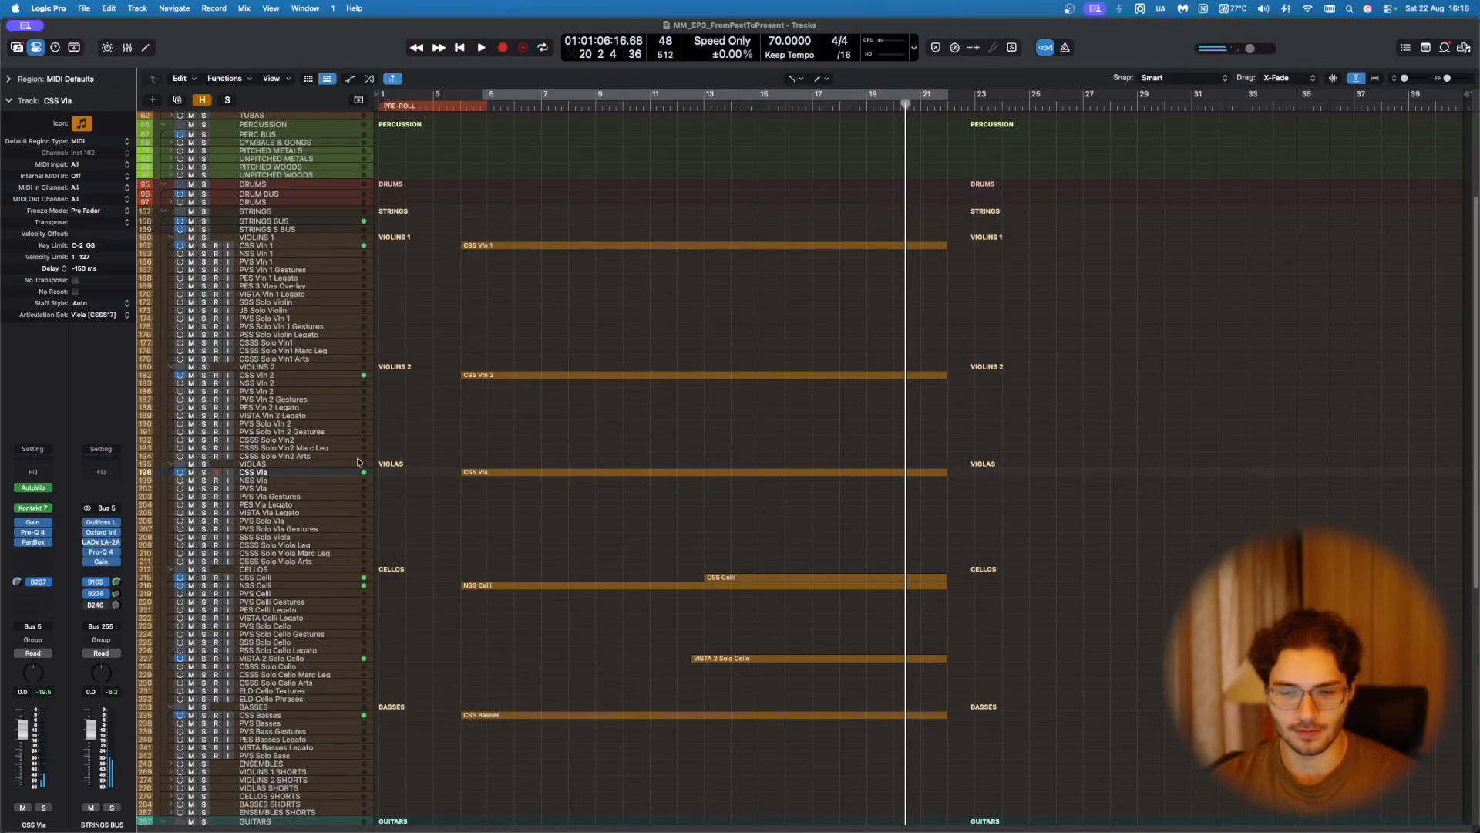
Step: Solo the whole STRINGS track stack so that all string sections can be heard together
scroll(516, 458, down, 2)
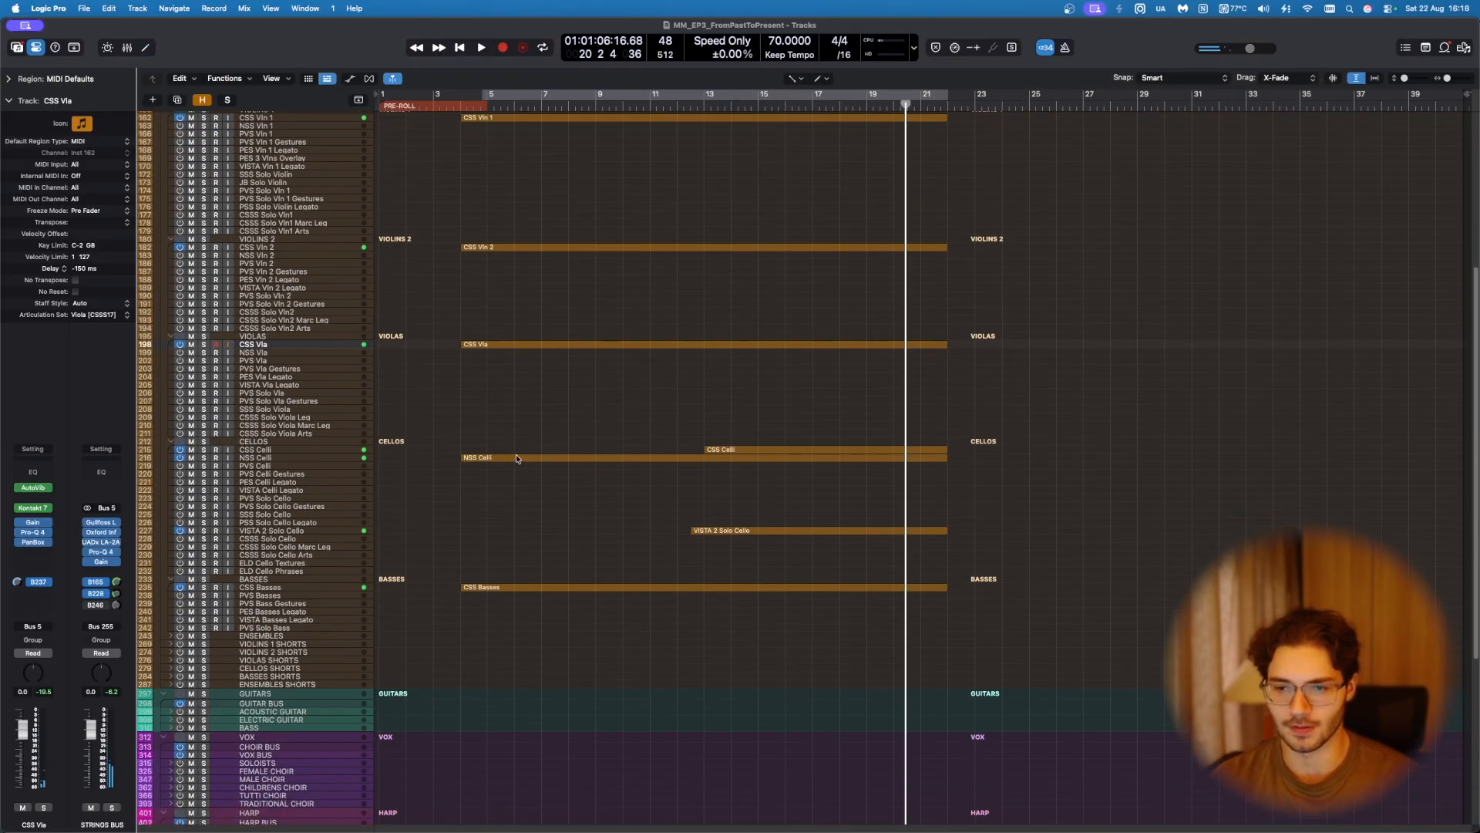
scroll(225, 183, up, 4)
click(266, 239)
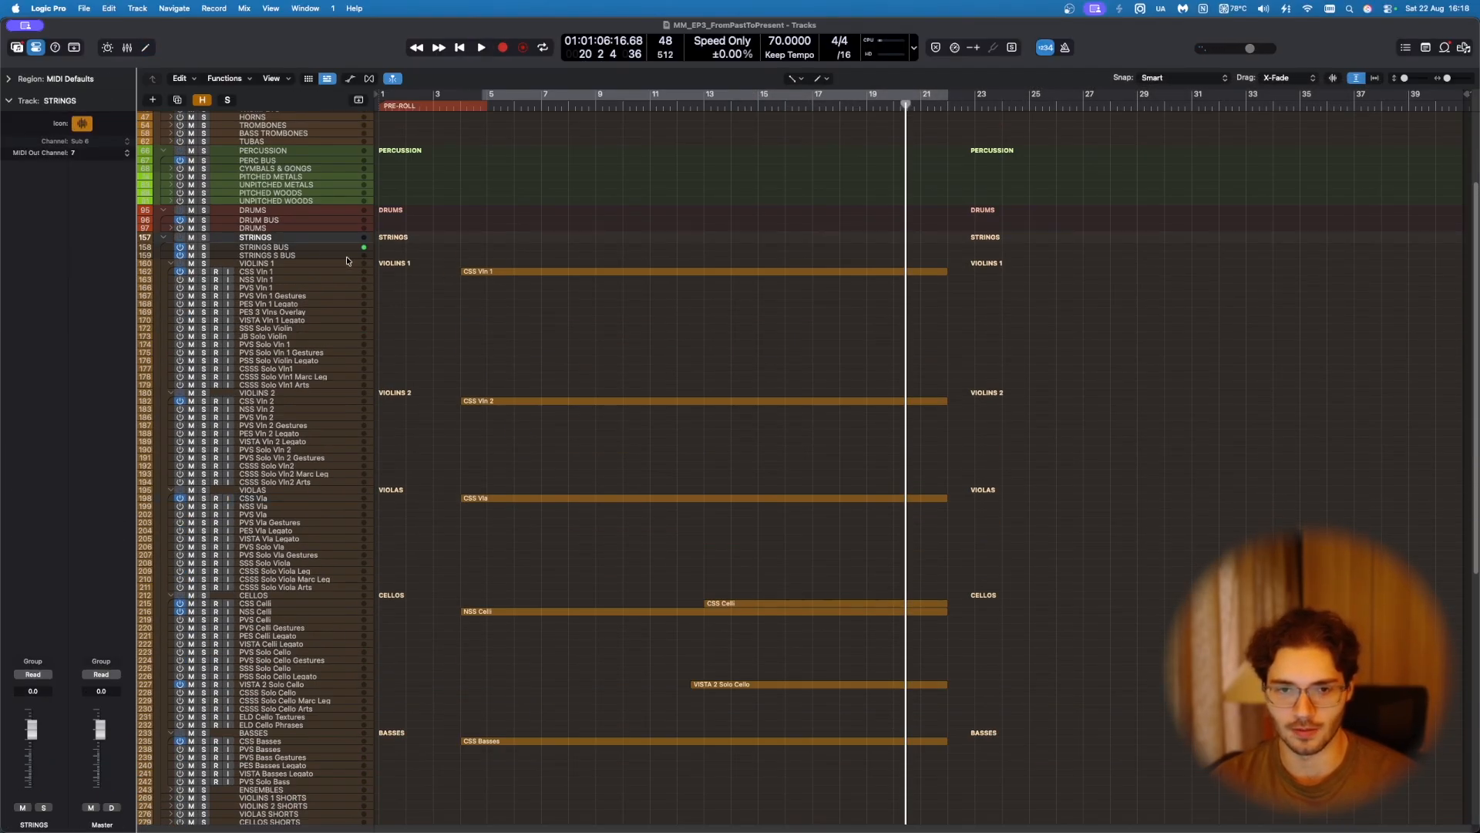
key(s)
Step: Select all seven string regions from Violins 1 to Basses, set the playhead at bar 13, and display their notes together in the Piano Roll
scroll(649, 280, down, 5)
scroll(669, 398, up, 3)
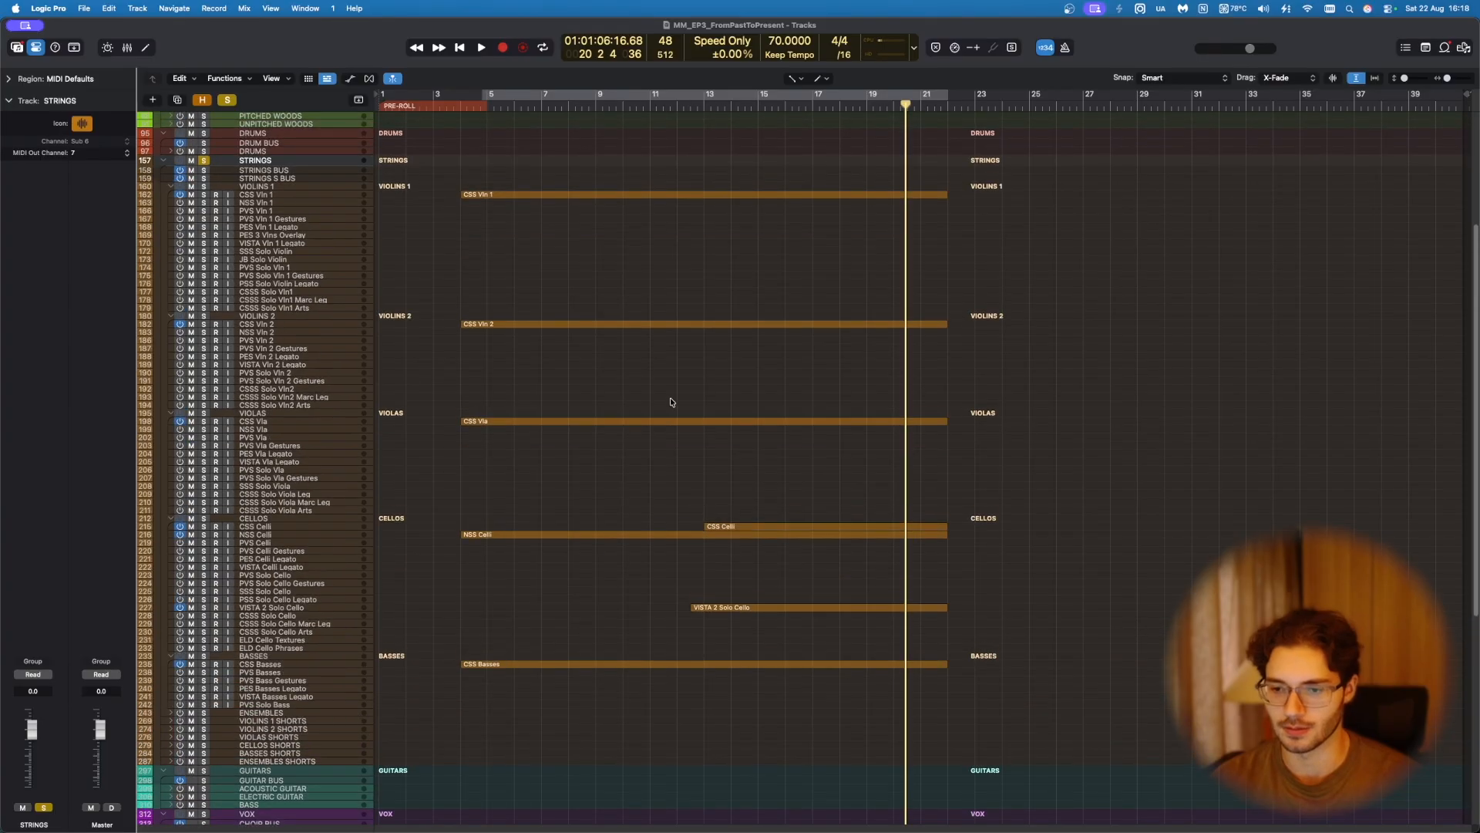
drag(652, 185, 973, 697)
key(p)
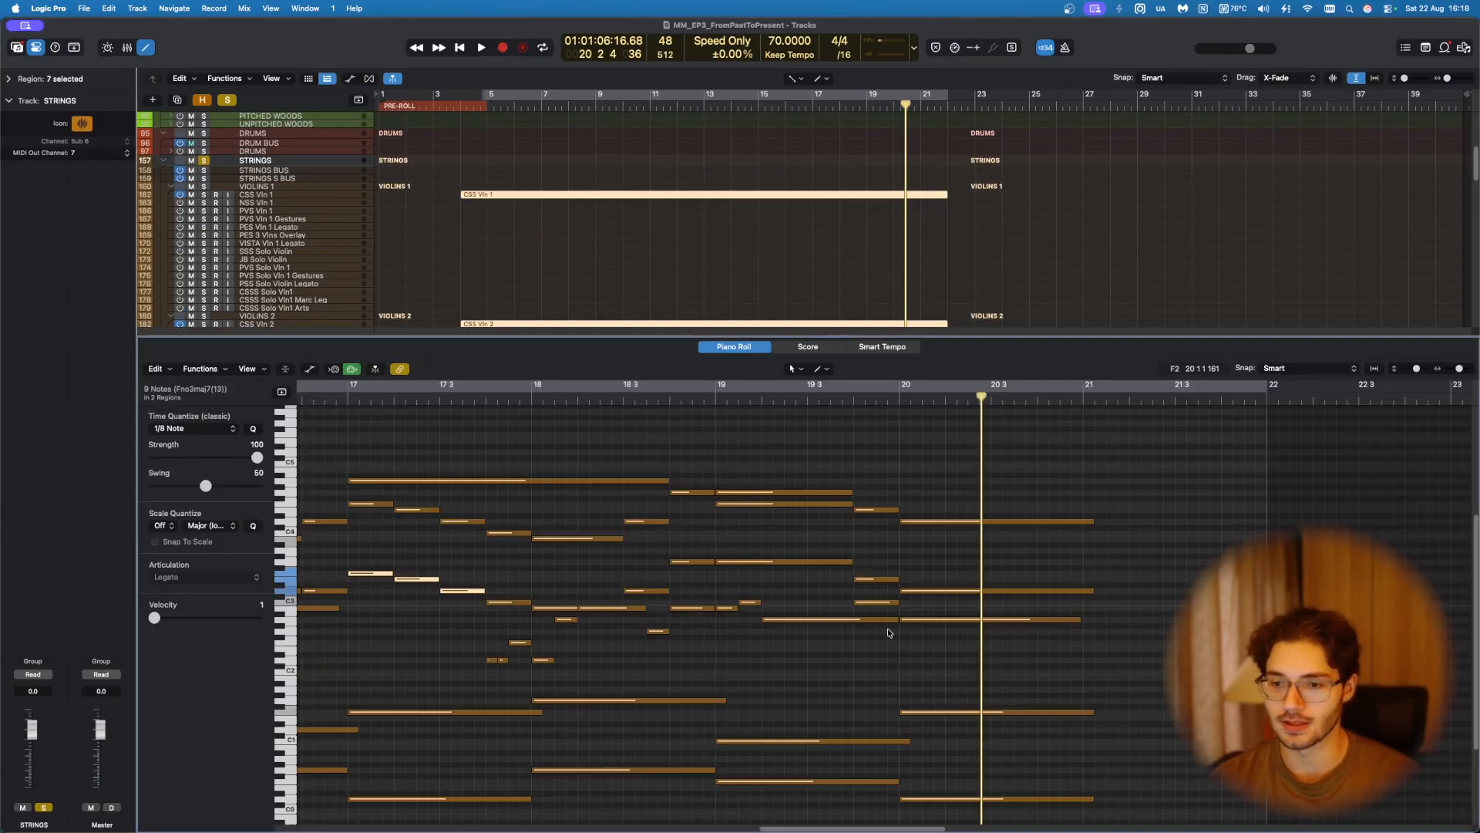
key(p)
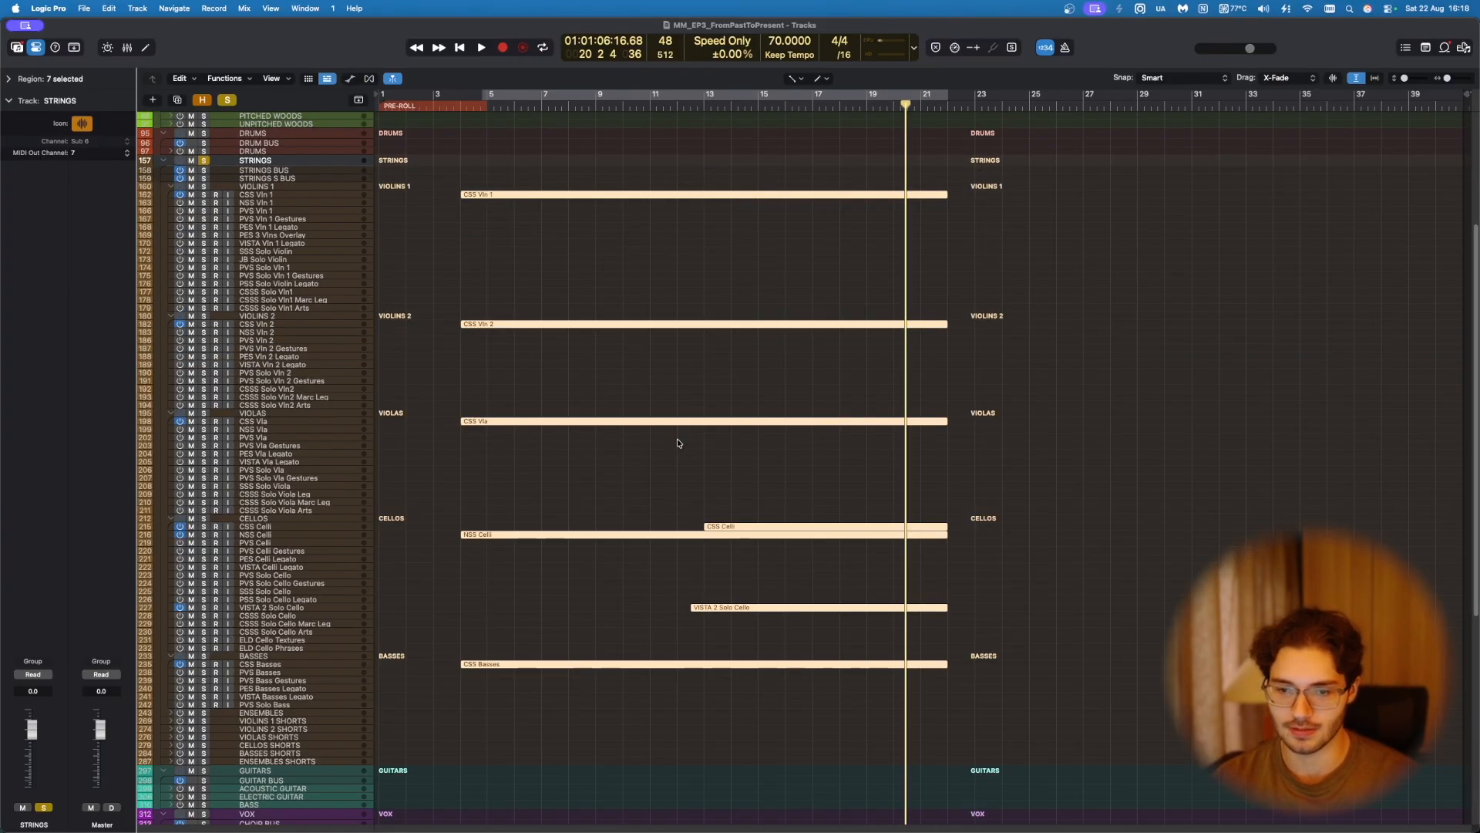
click(701, 456)
key(p)
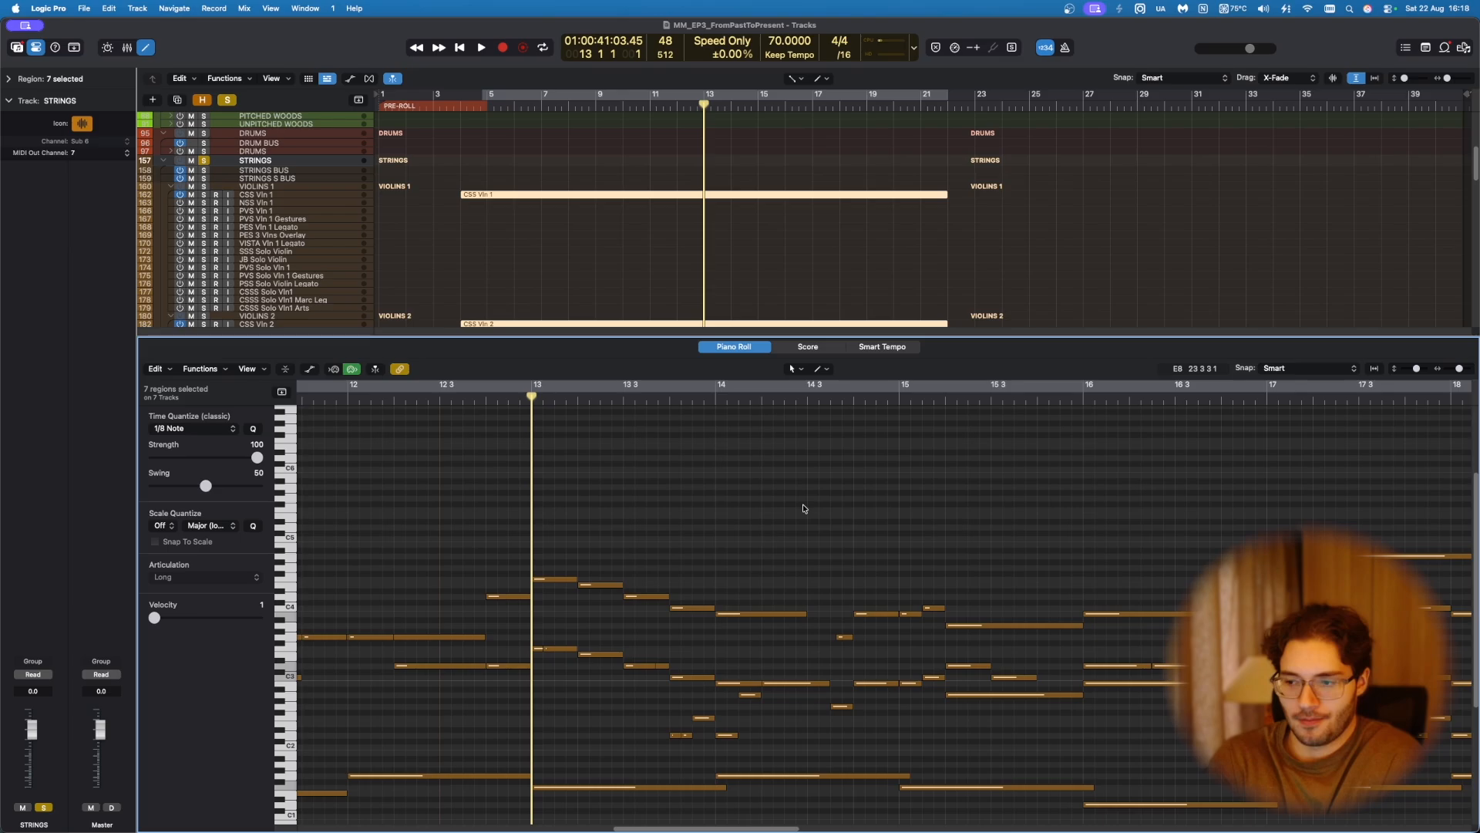
Step: Play the strings from just before bar 13, then examine the CSS Vla notes and modulation curve while replaying the passage from around bar 15
click(486, 399)
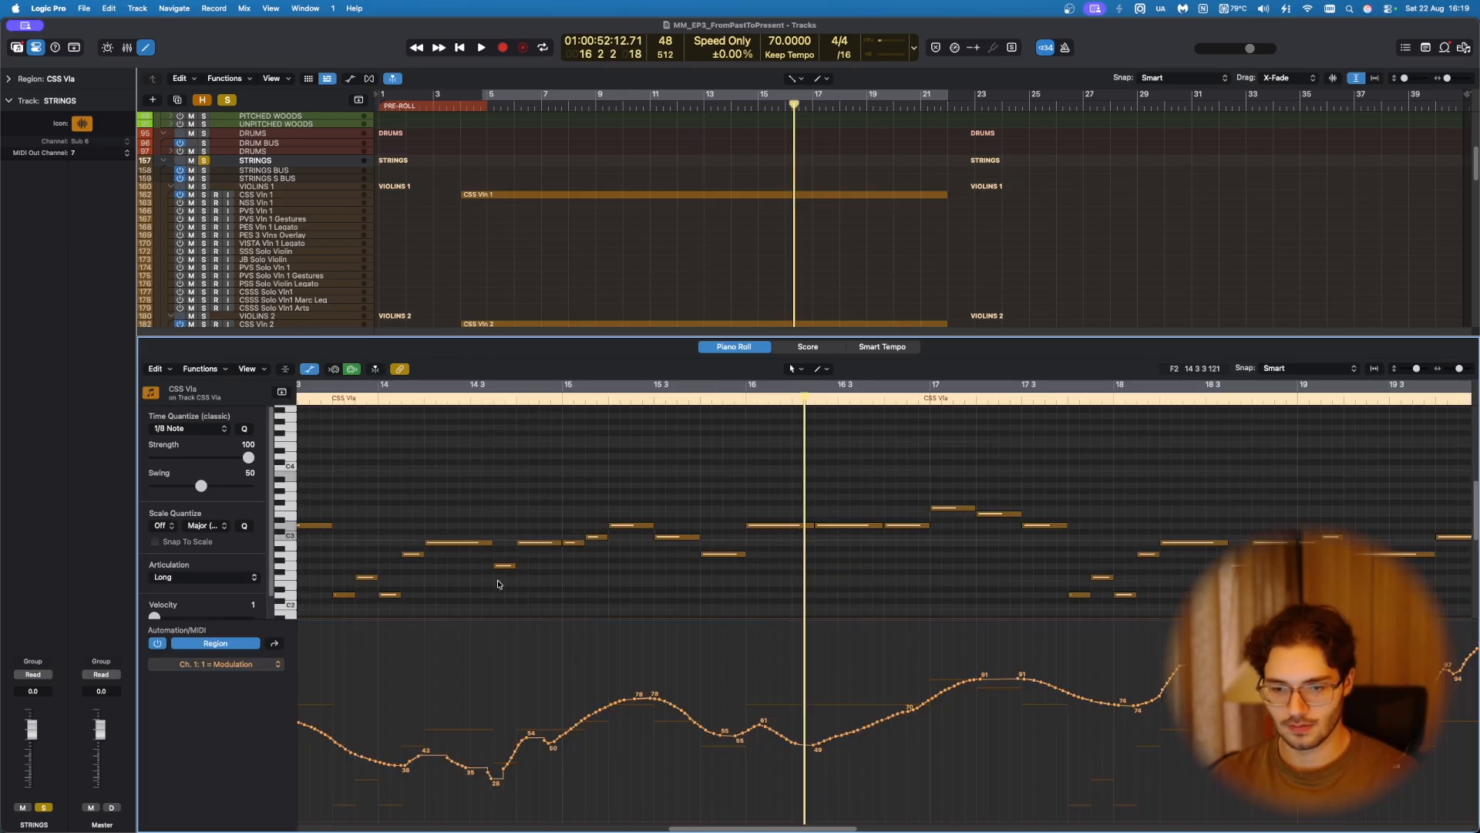
scroll(499, 584, left, 5)
click(475, 399)
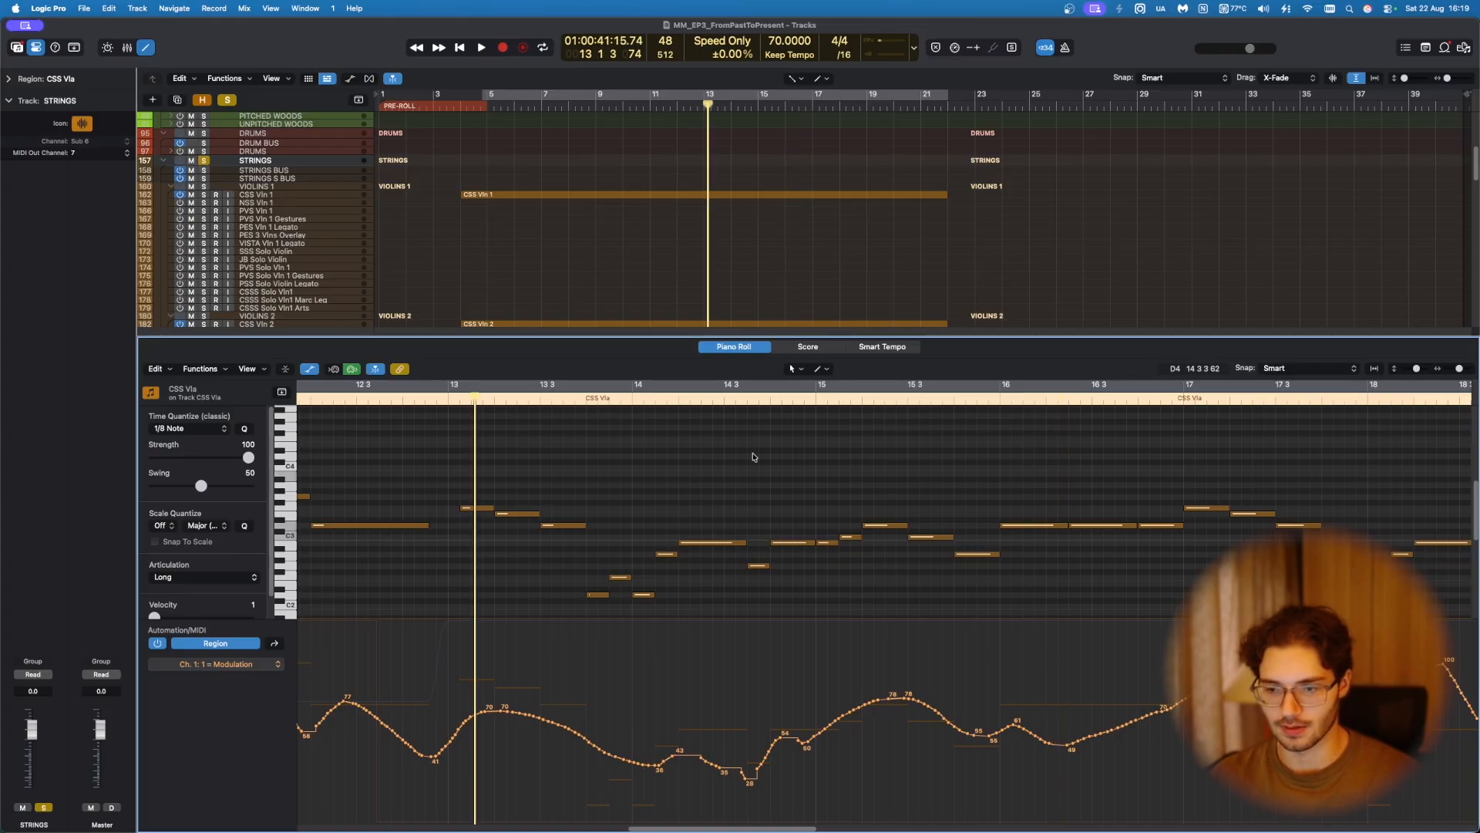
click(796, 401)
key(space)
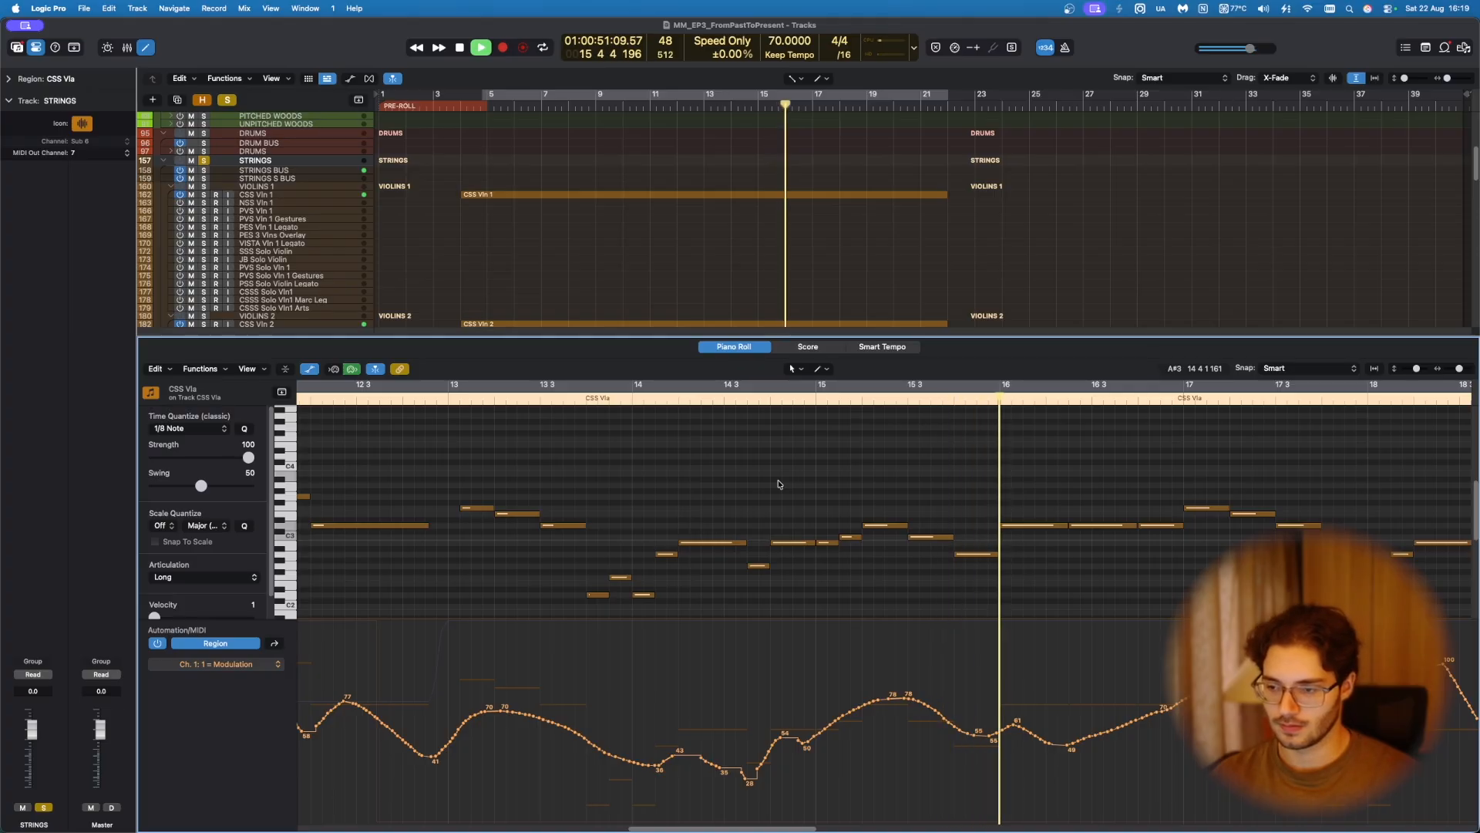
key(space)
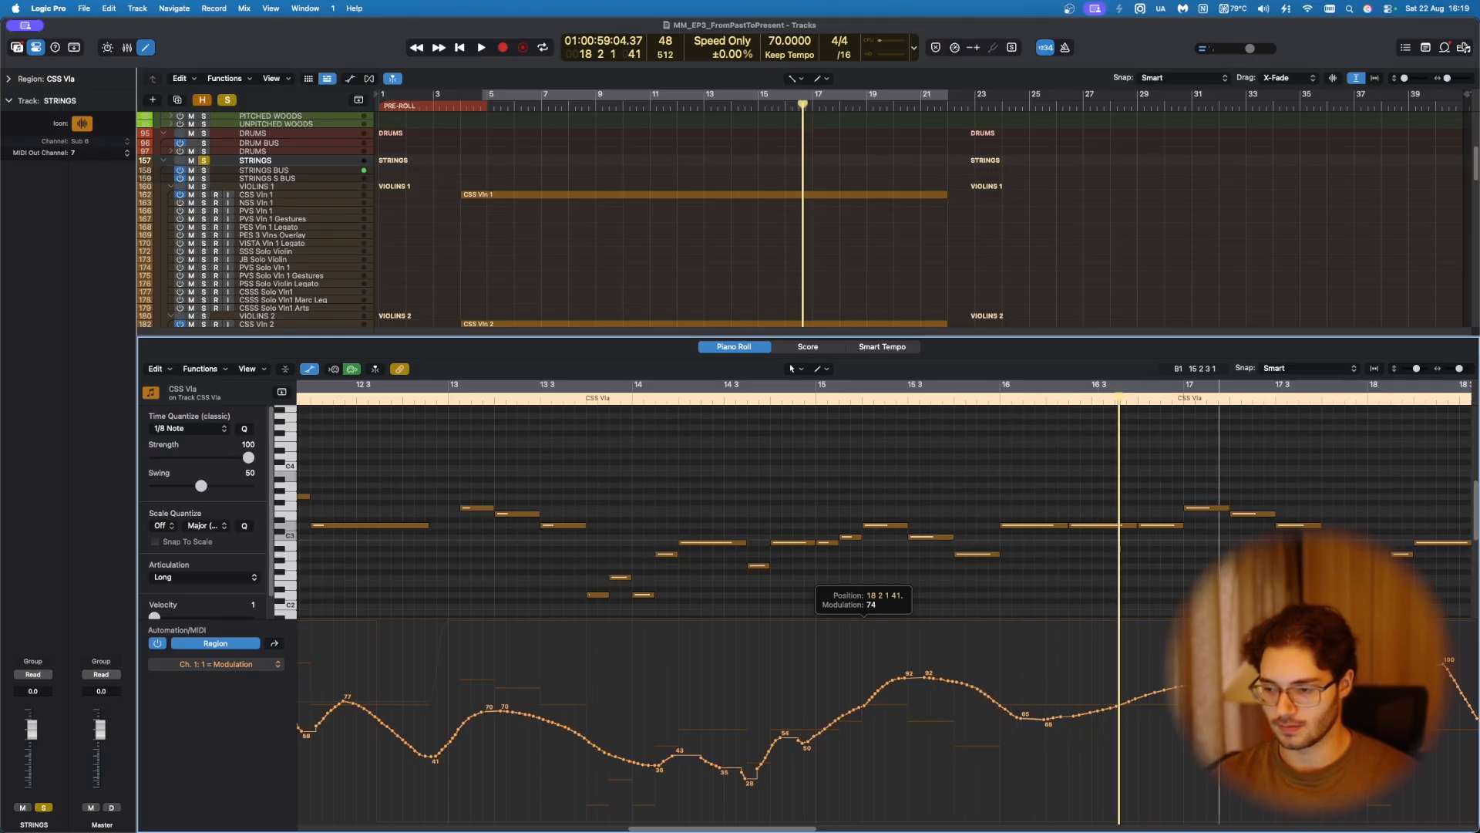
Step: Play the CSS Vla passage from around bar 14 to check its modulation curve, and hide the automation lane
click(749, 389)
key(space)
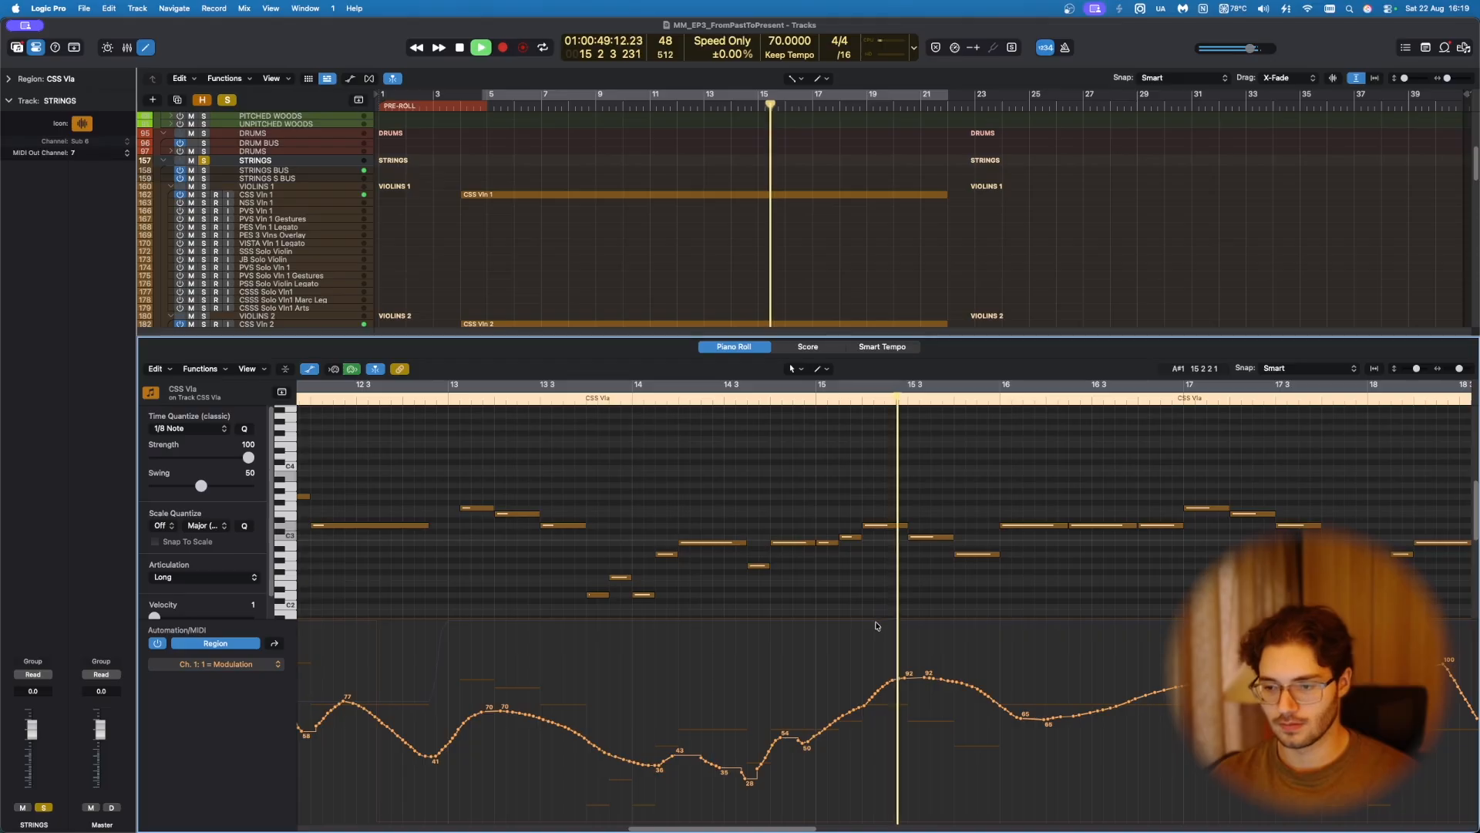
key(space)
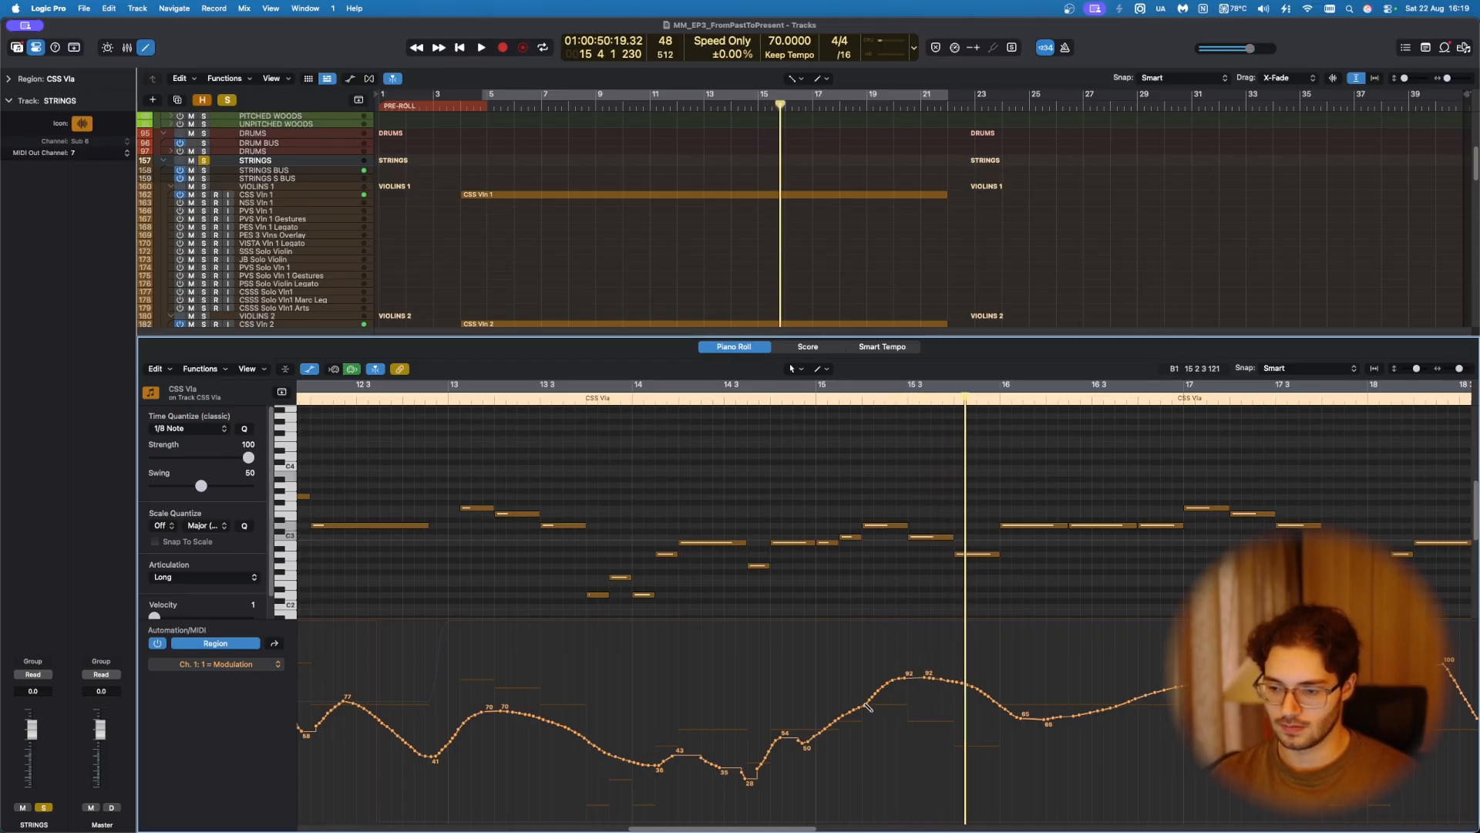
key(space)
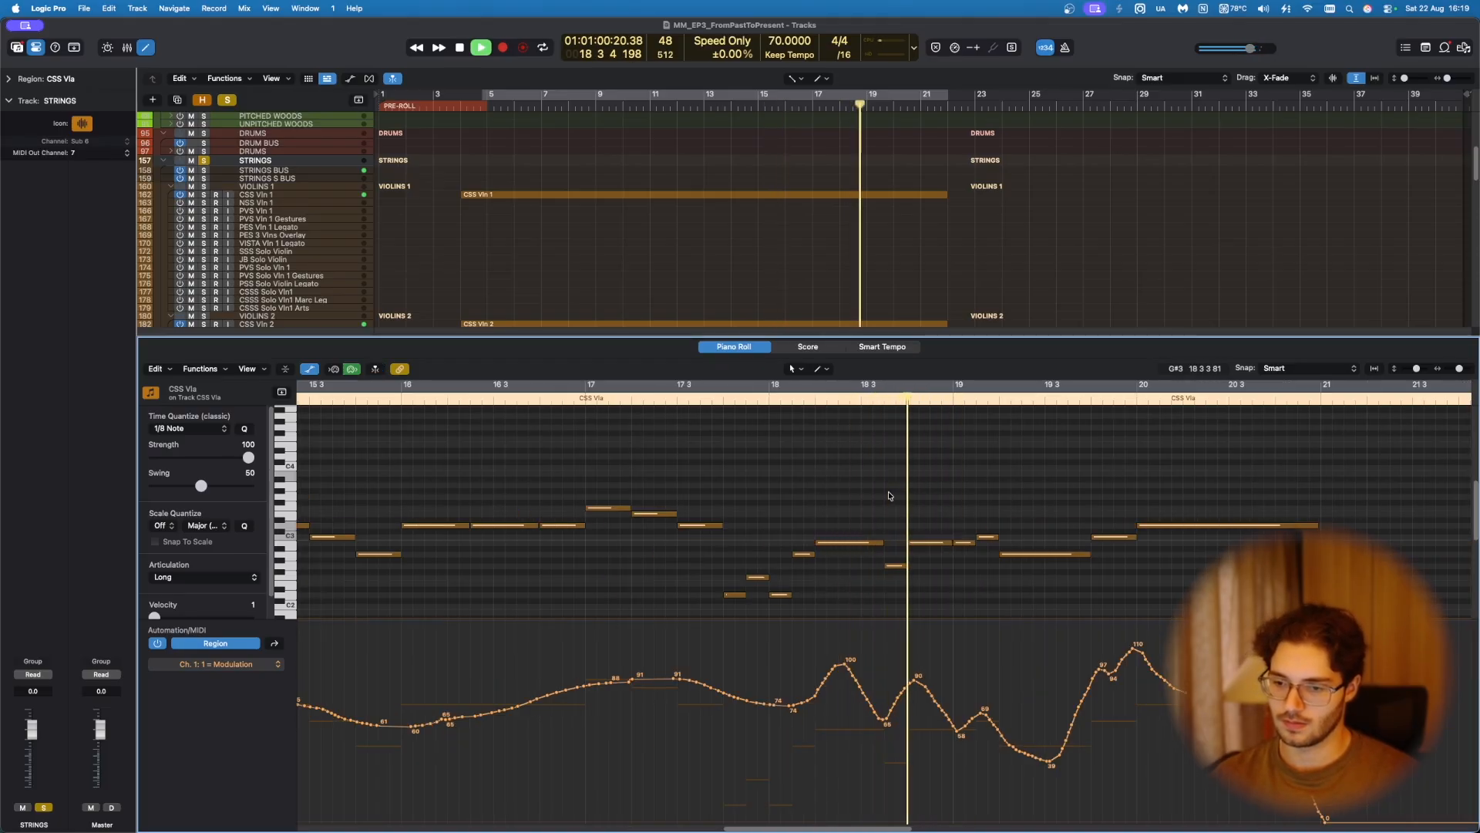
key(a)
key(space)
Step: Solo the CSS Vla region and delete its low notes leading into bars 14 and 18
scroll(708, 631, left, 4)
scroll(708, 631, down, 3)
scroll(478, 627, left, 4)
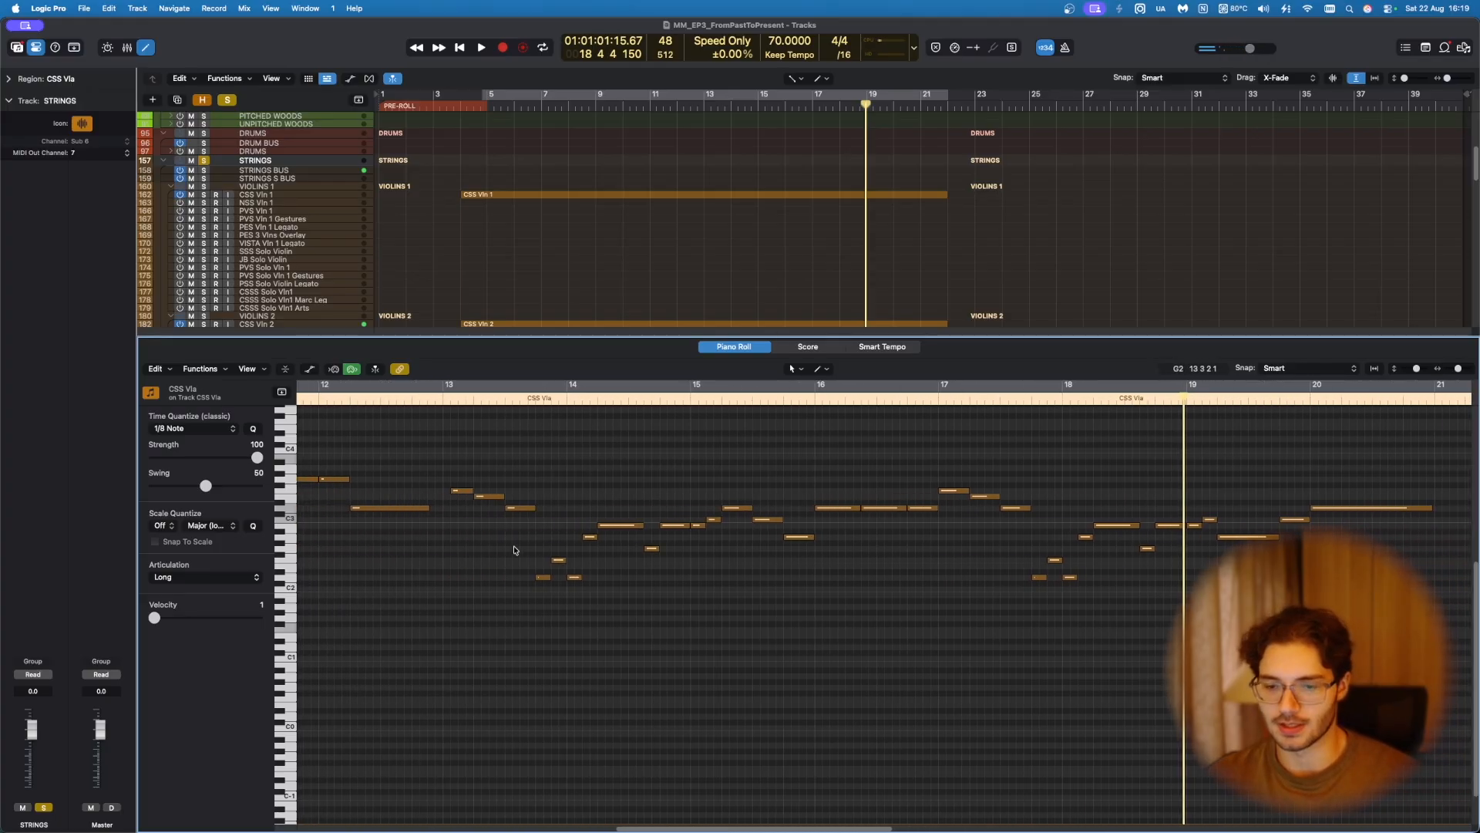
key(e)
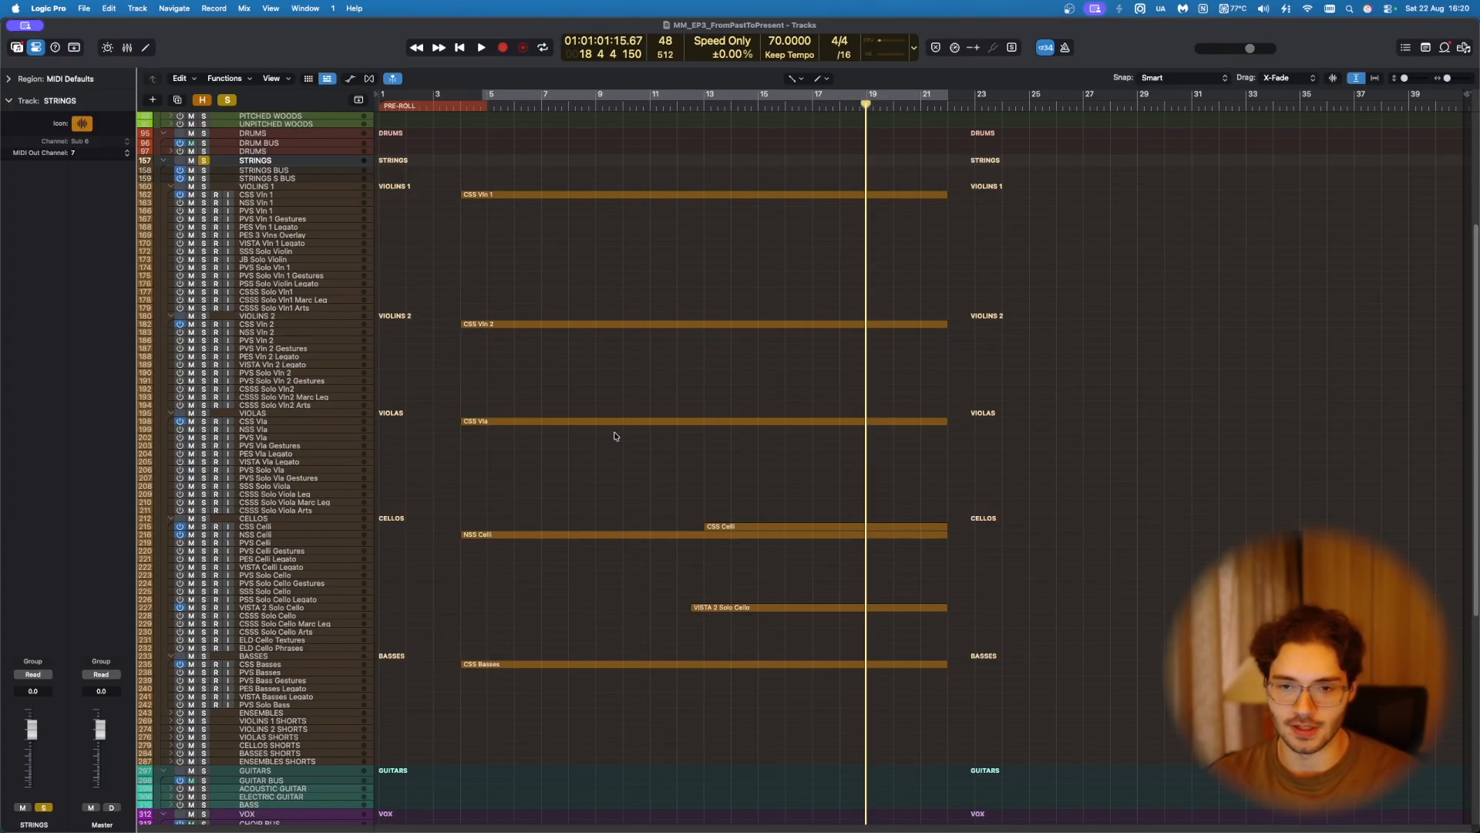
click(605, 421)
key(e)
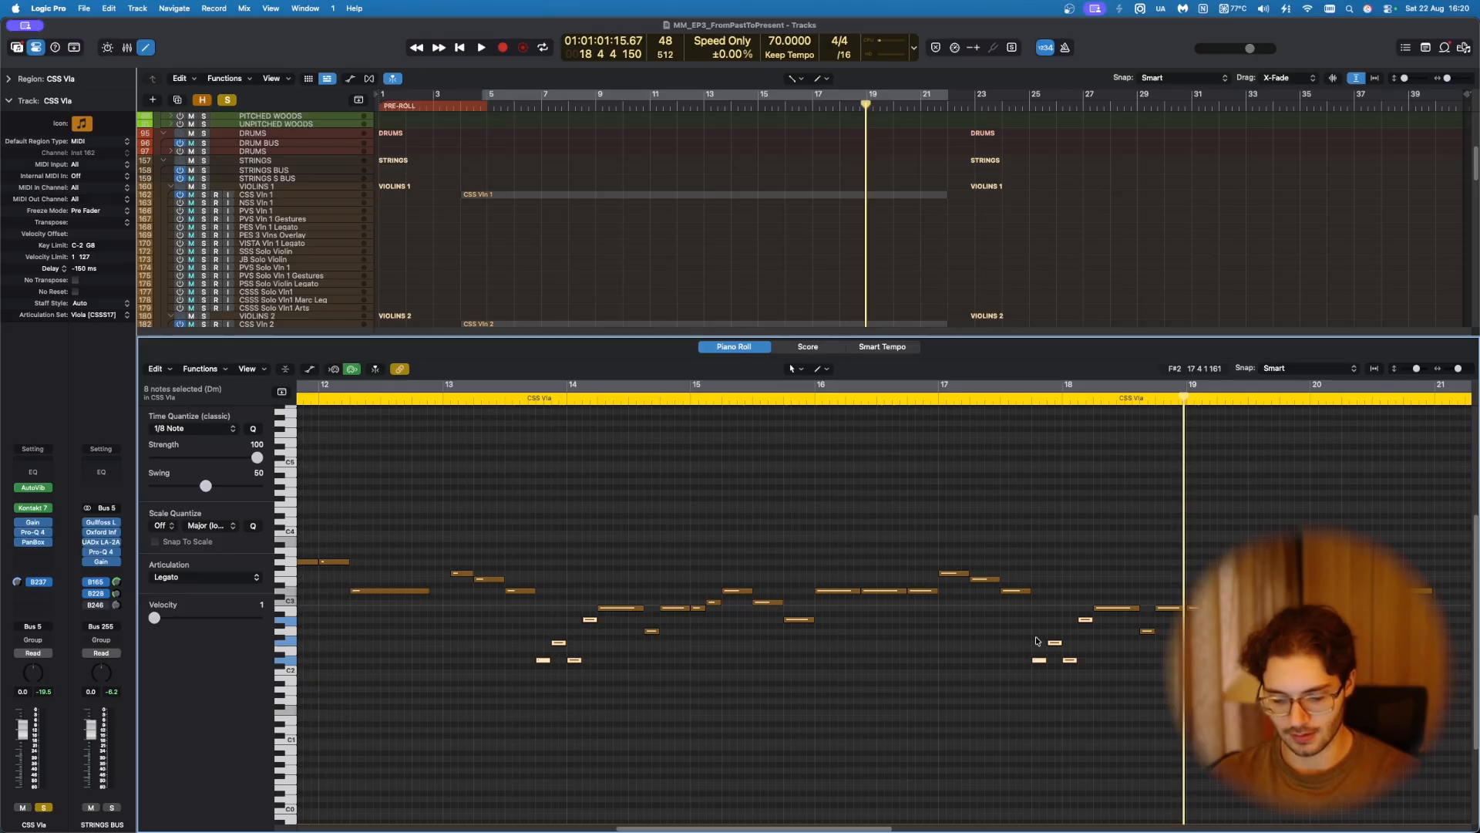
key(space)
key(e)
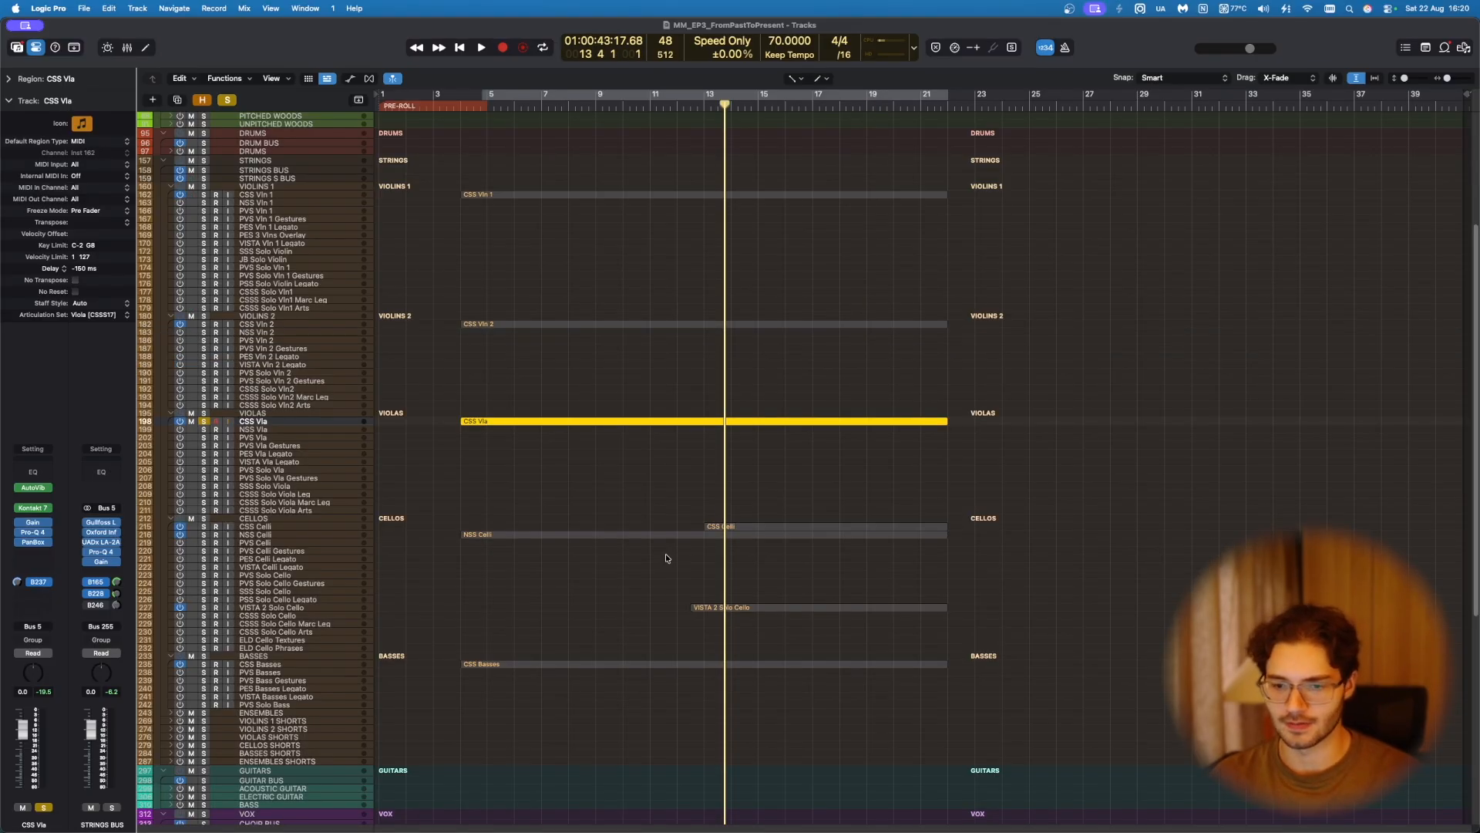
Step: Copy the two CSS Vln 2 notes starting at 13 4 1 into CSS Vla one octave lower, before bars 14 and 18
scroll(679, 547, up, 5)
double_click(605, 523)
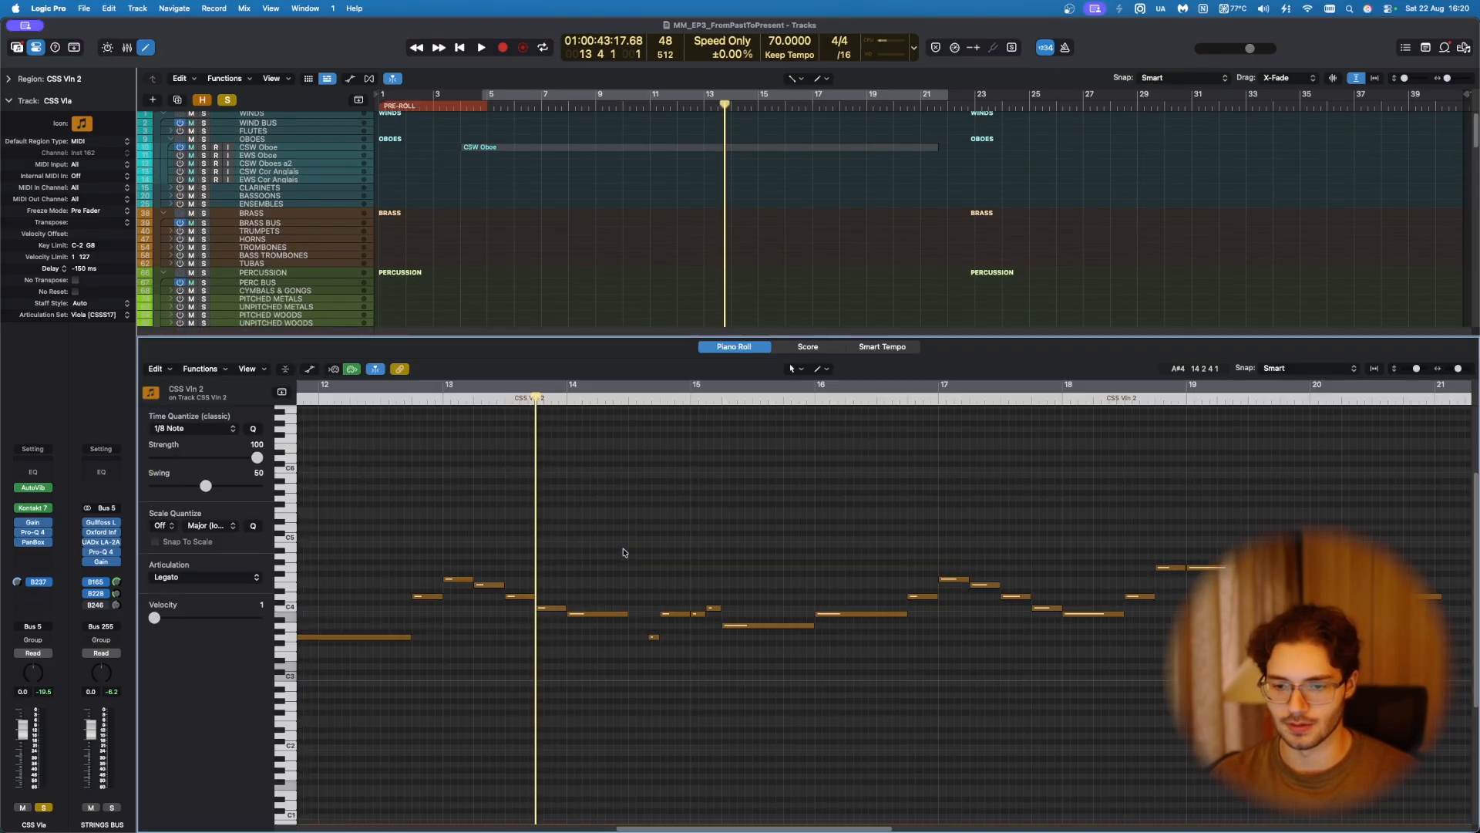
drag(548, 571, 599, 649)
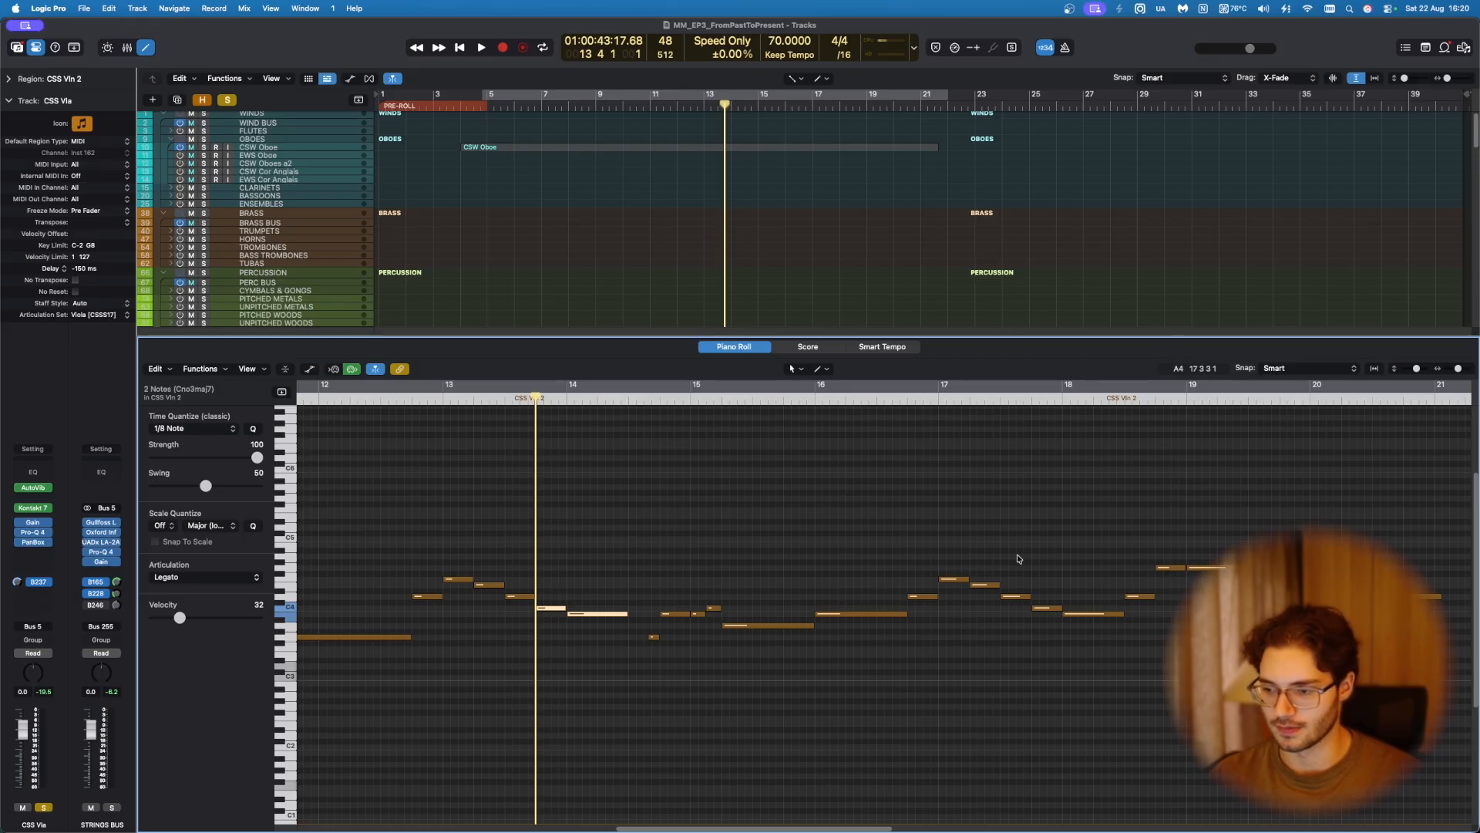
key(e)
double_click(631, 617)
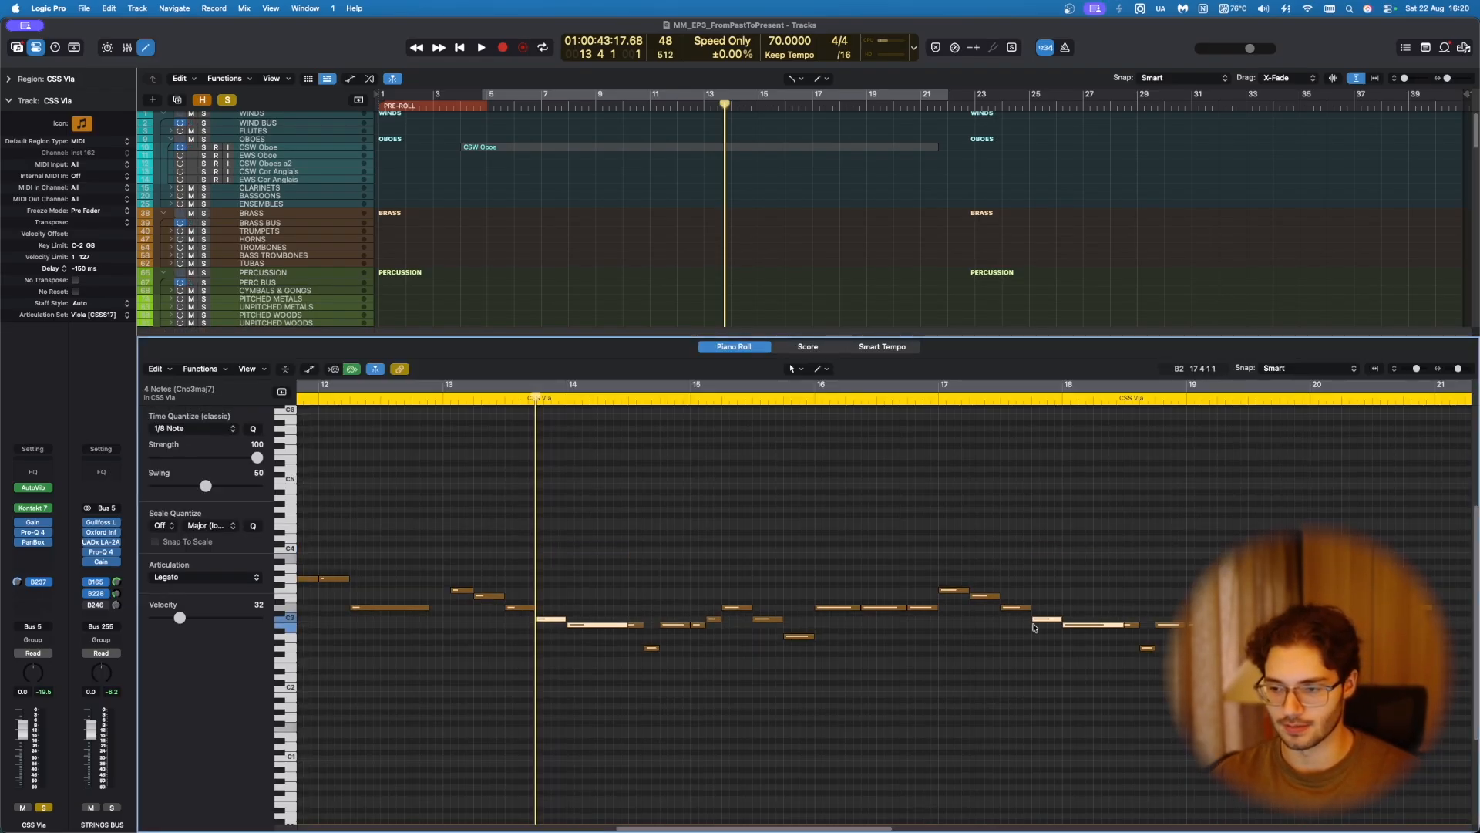
Step: Play the revised viola line from bar 13 and turn solo off to hear it with the other tracks
scroll(580, 644, up, 10)
scroll(580, 643, down, 8)
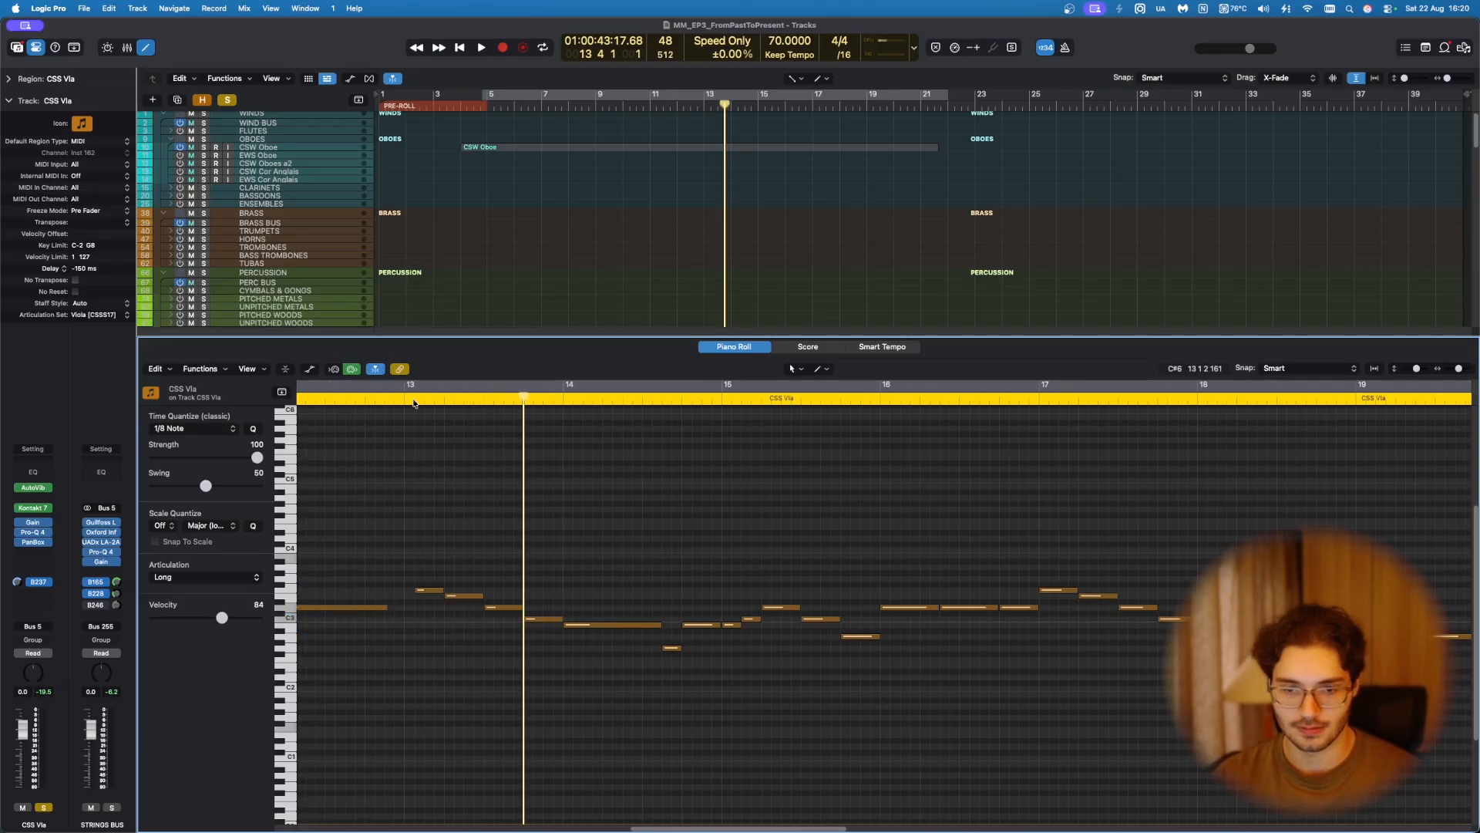
click(414, 396)
key(space)
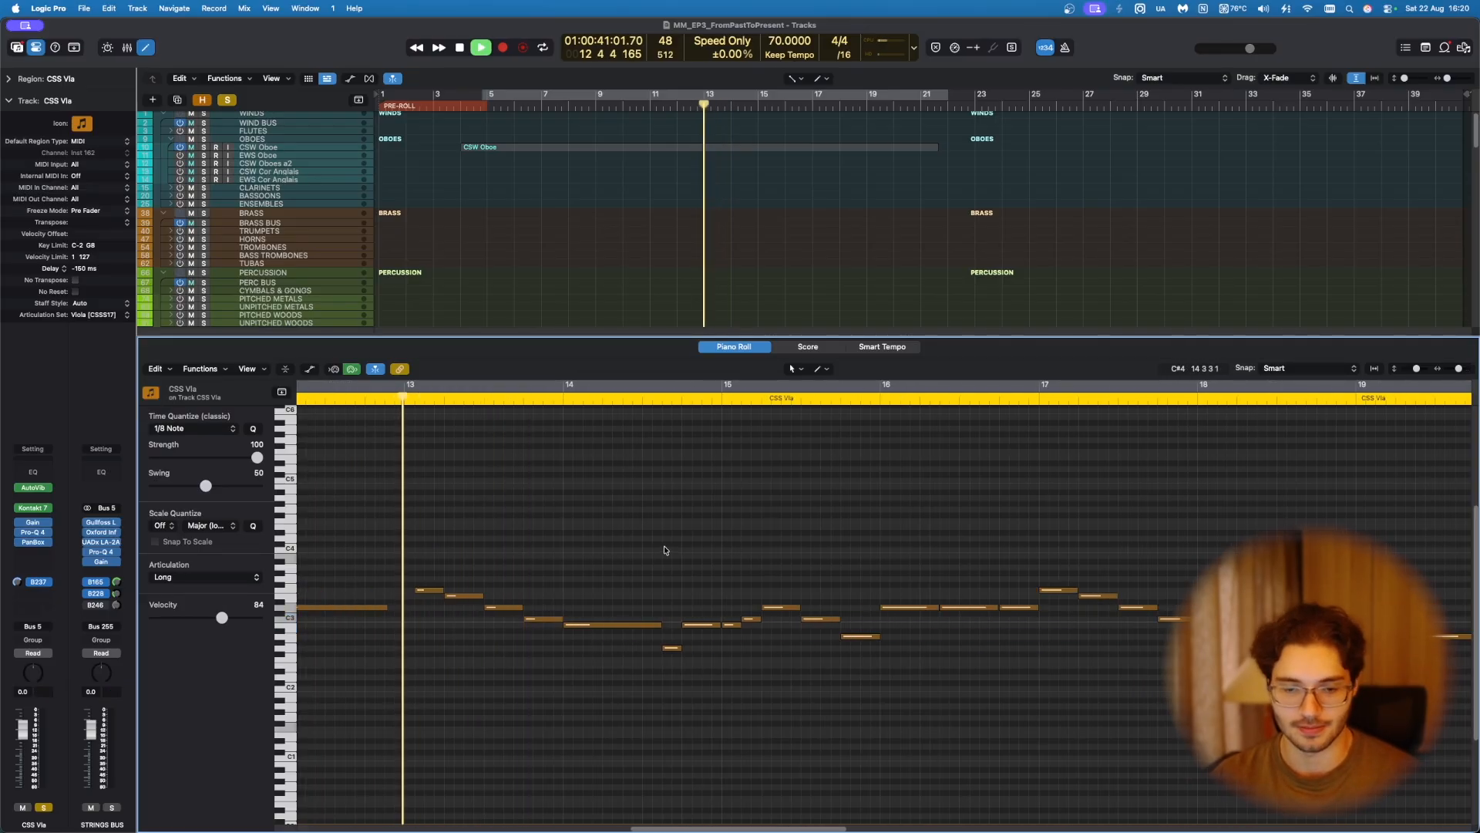
key(ctrl+s)
key(p)
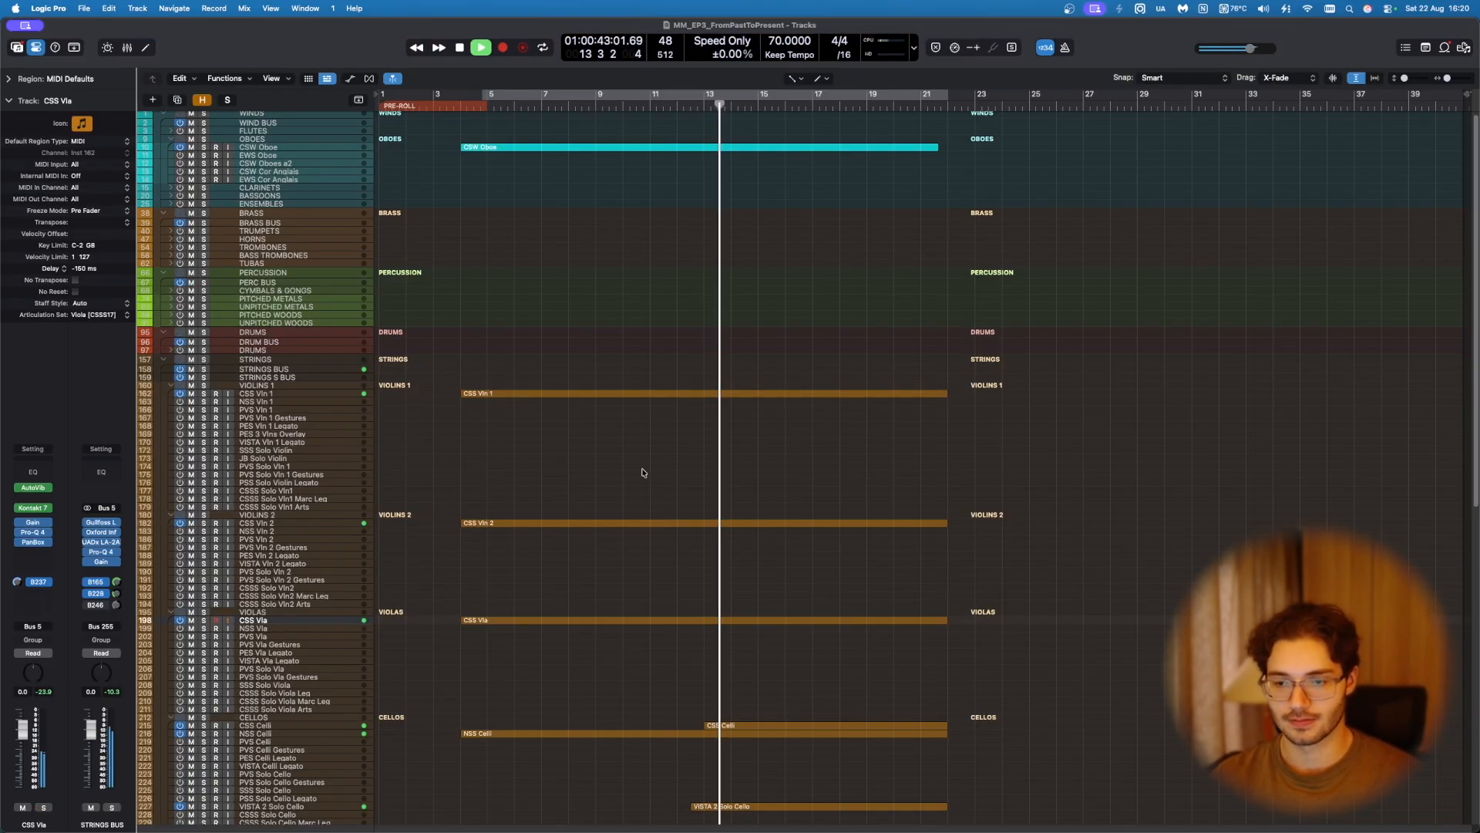
Step: Check the CSS Vla region's modulation curve in the piano roll during playback
scroll(595, 334, down, 5)
click(555, 472)
key(p)
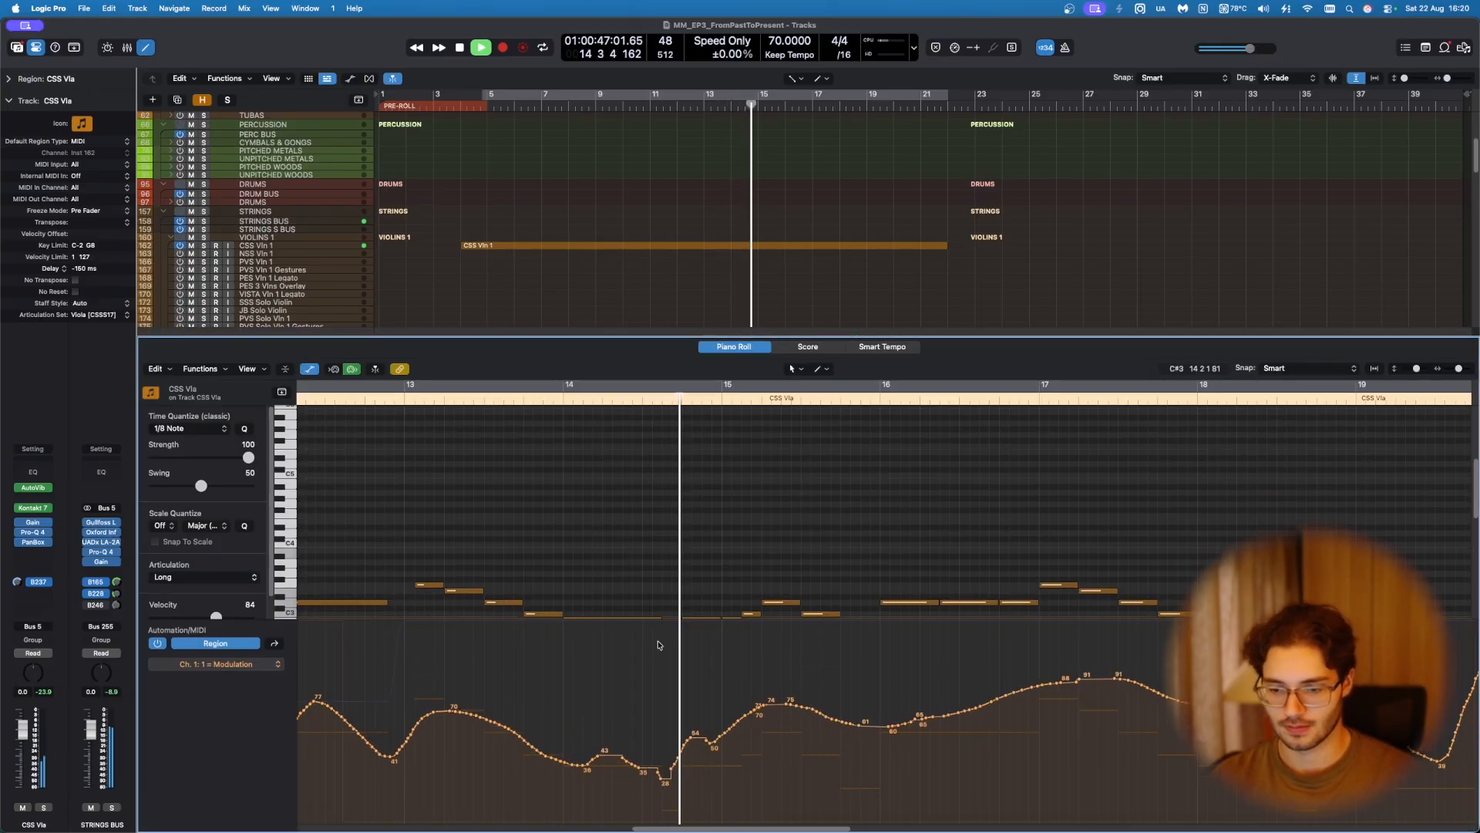
key(a)
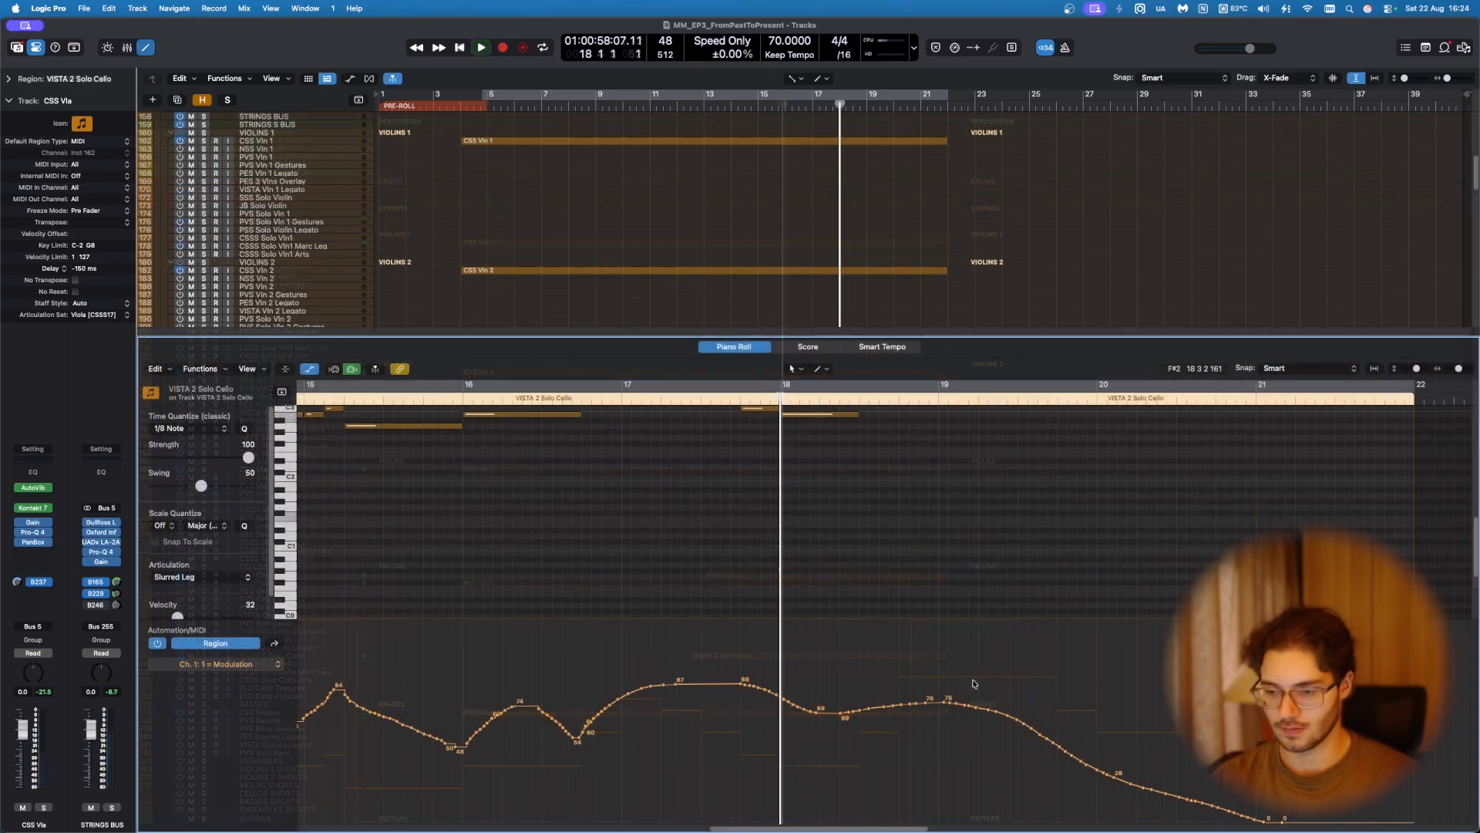
Step: Play the arrangement from bar 18 with the VISTA 2 Solo Cello notes shown and its automation lane hidden
key(space)
key(a)
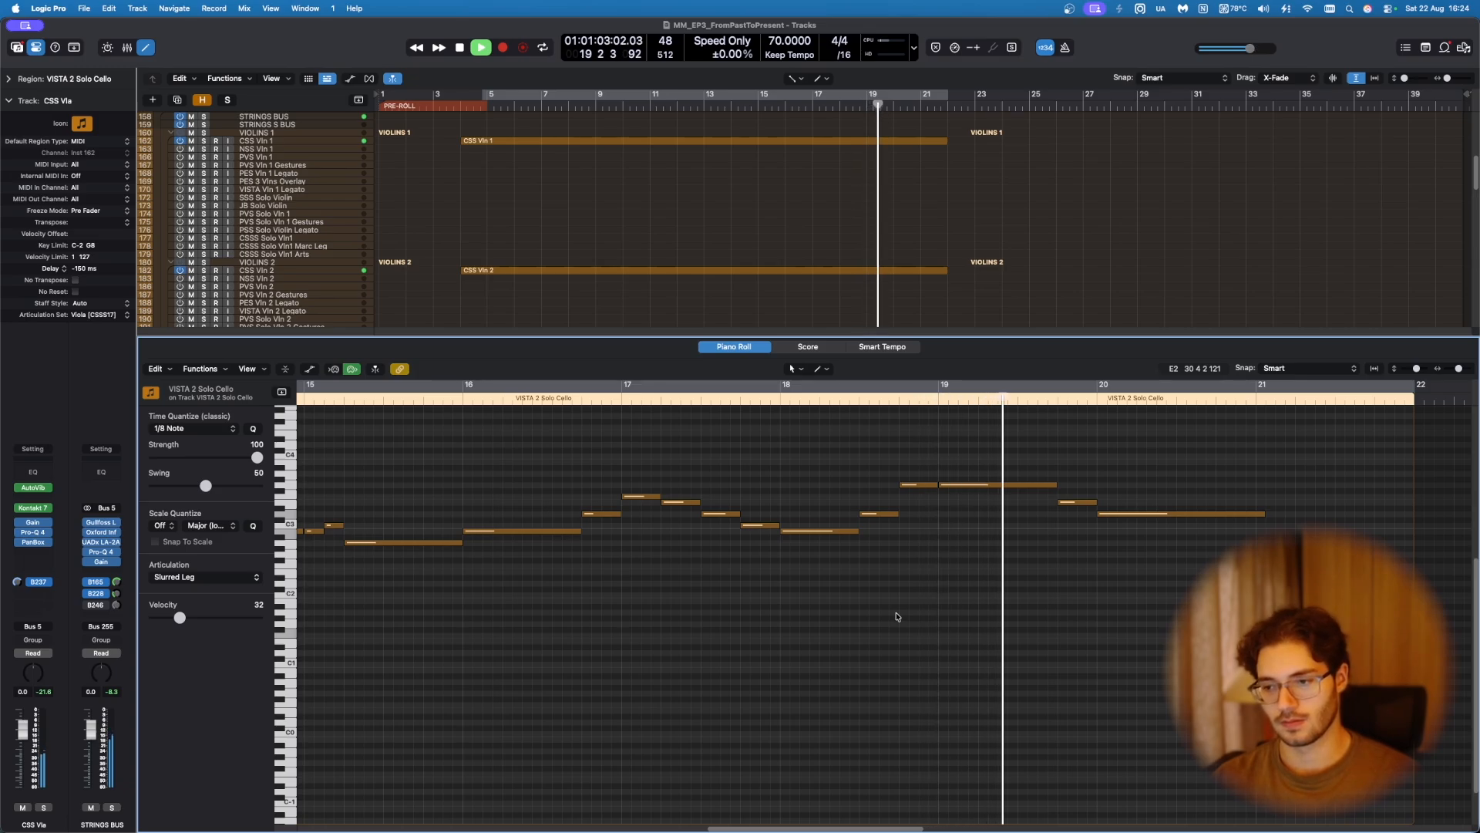
key(e)
Step: View the notes of all string regions together in the piano roll, close it and stop playback
scroll(819, 609, up, 5)
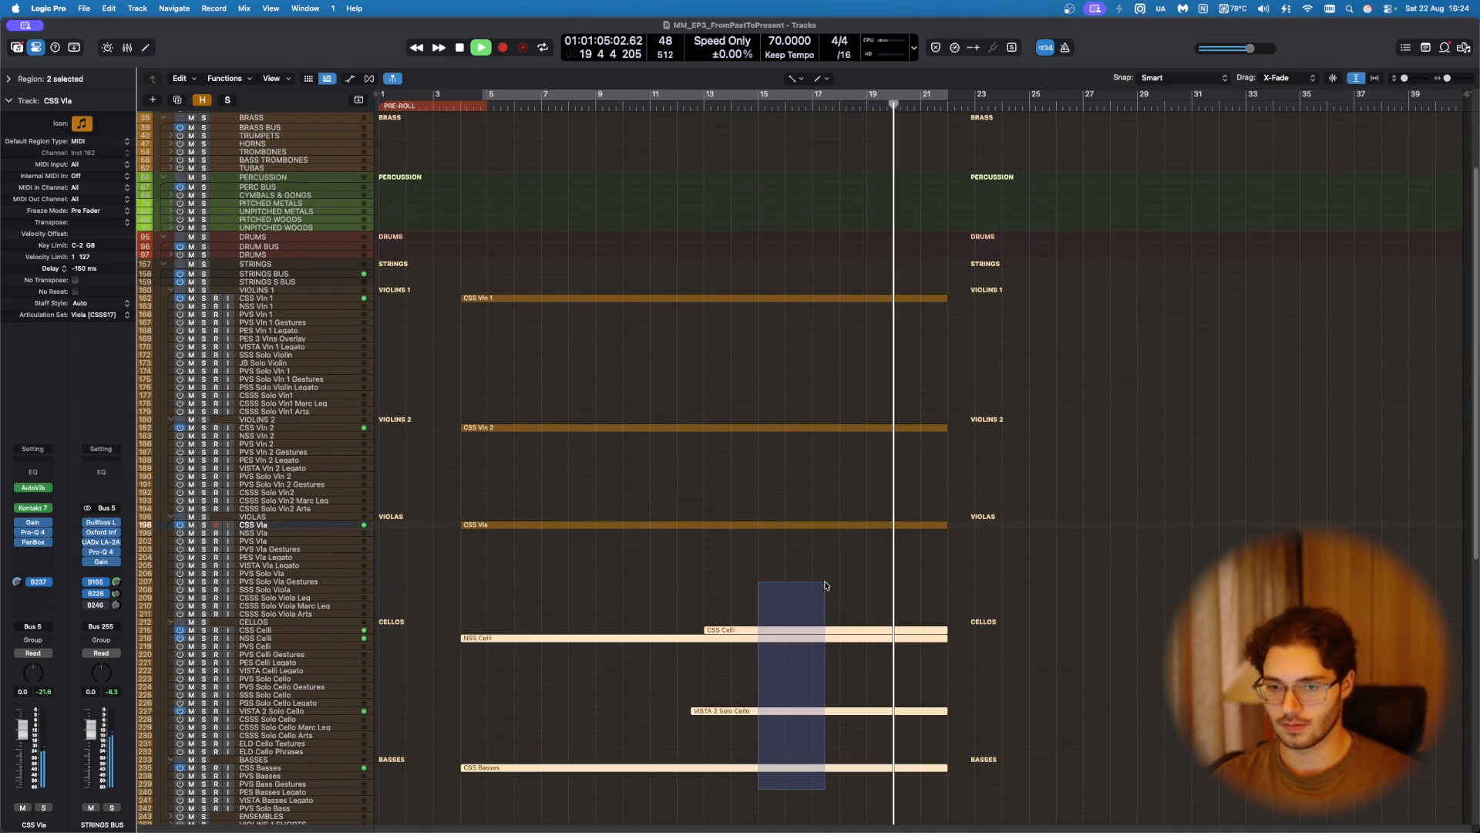
key(super+a)
key(e)
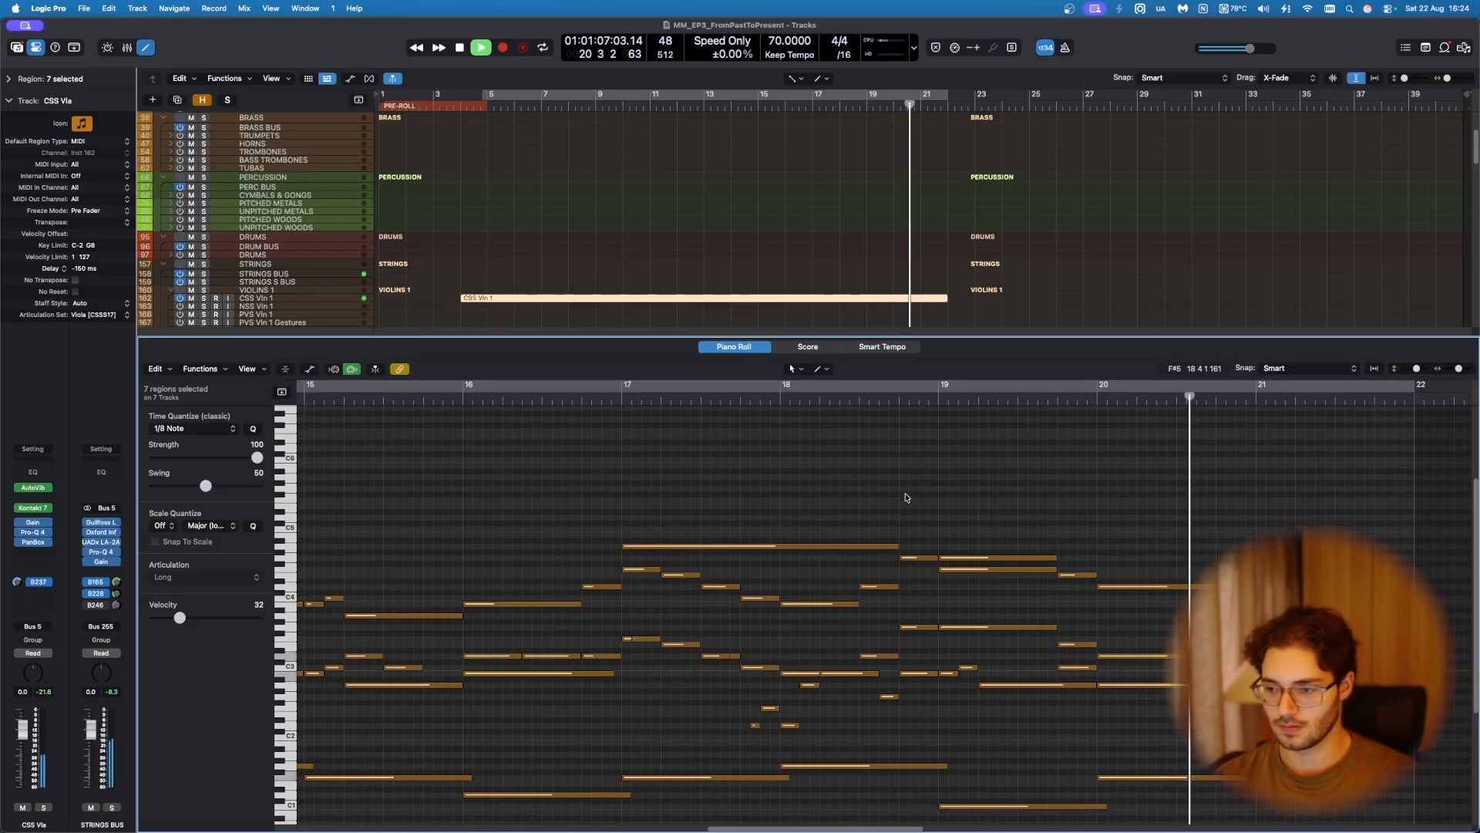
key(e)
click(1002, 540)
scroll(1003, 540, down, 3)
key(space)
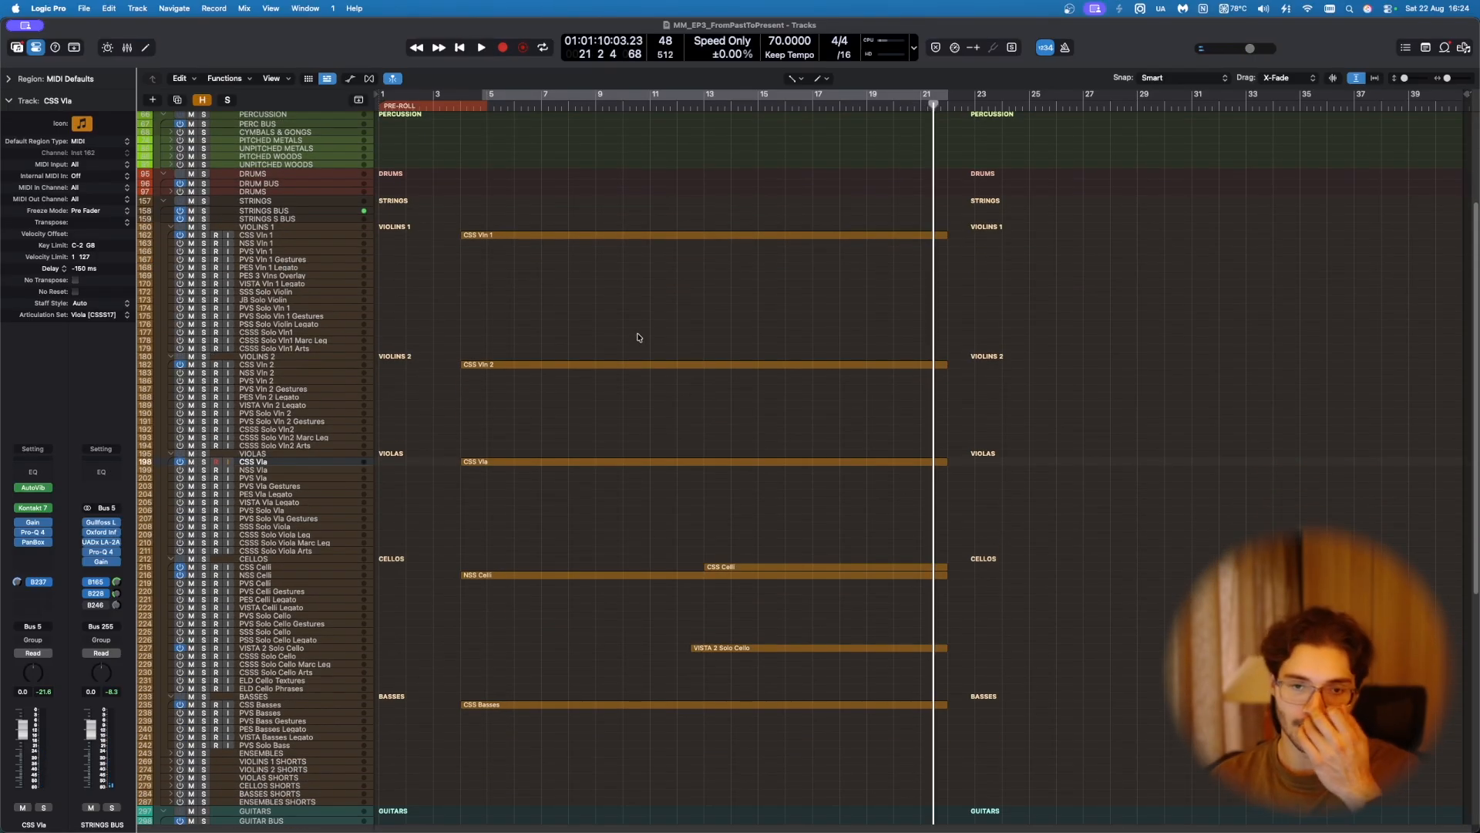
Step: Inspect the CSS Vln 1 region's notes around bars 14 to 21 in the piano roll
click(280, 235)
click(538, 320)
drag(468, 284, 567, 236)
key(e)
scroll(668, 514, left, 3)
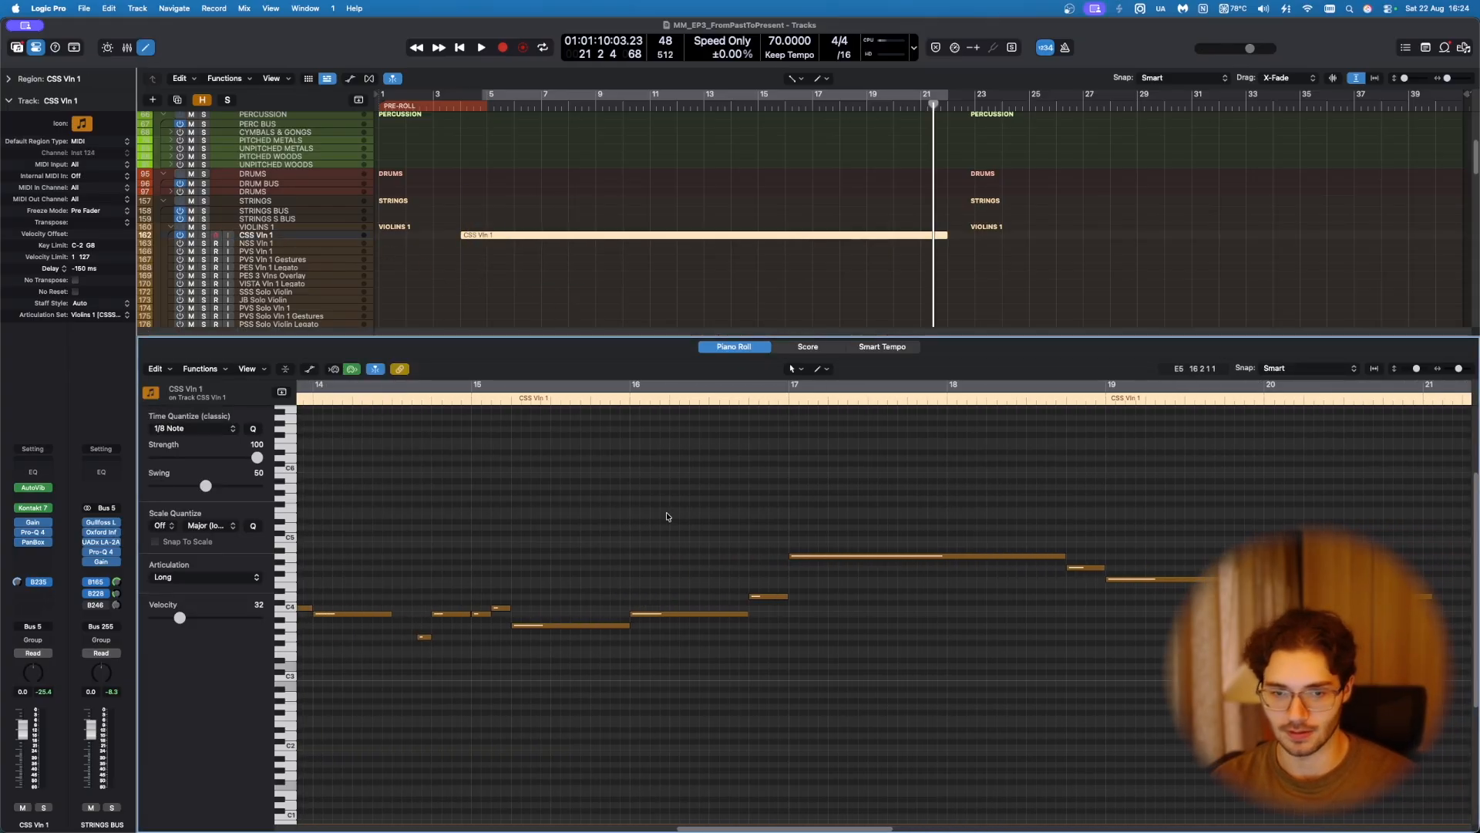
key(e)
Step: Enable the PES Vln 1 Legato track and copy the CSS Vln 1 region onto it
click(503, 269)
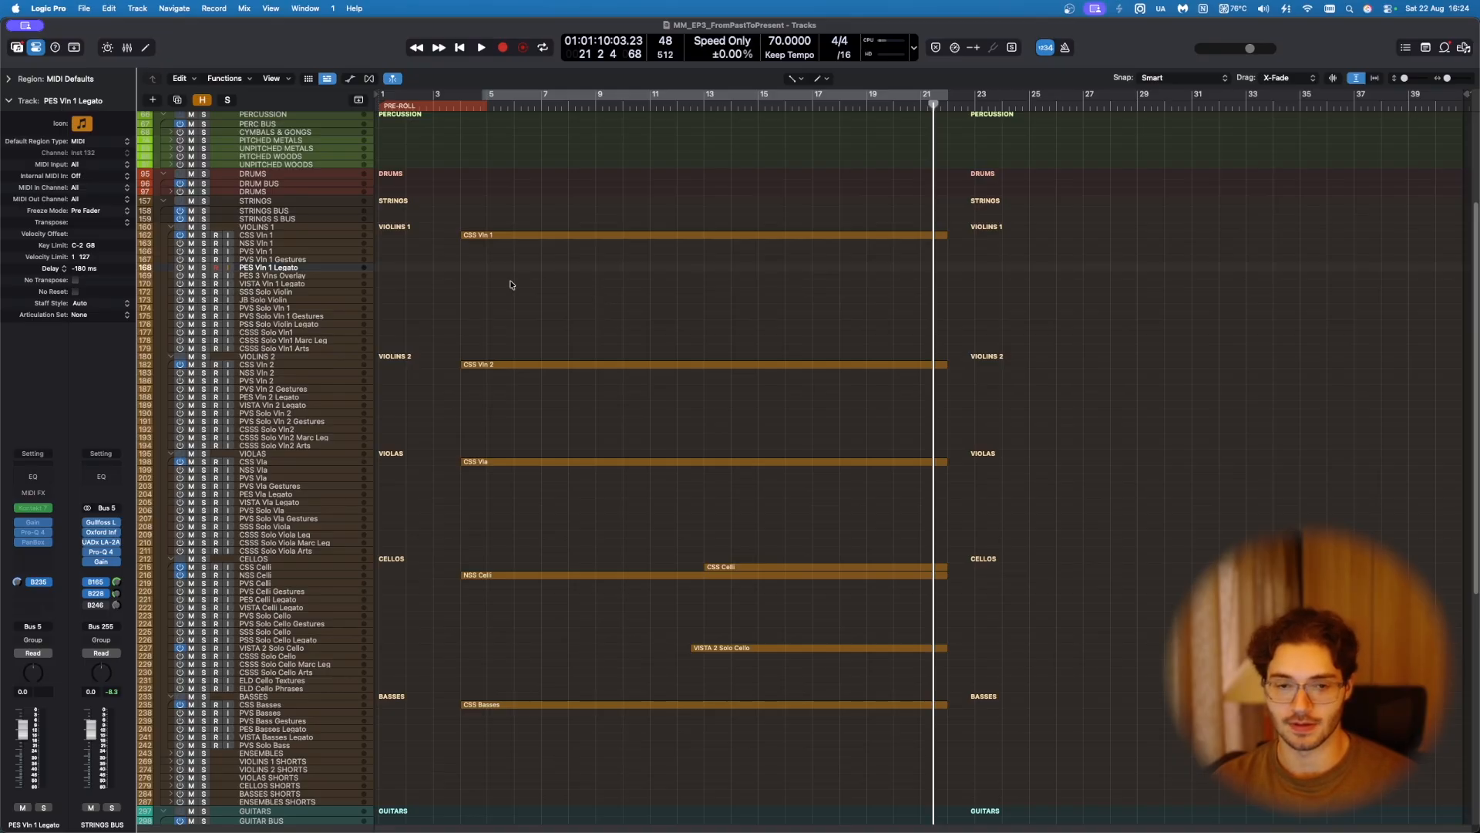
click(183, 268)
drag(587, 290, 632, 187)
key(super+c)
key(super+v)
Step: Solo the copied violin region on the PES Vln 1 Legato track and play it back
key(s)
key(e)
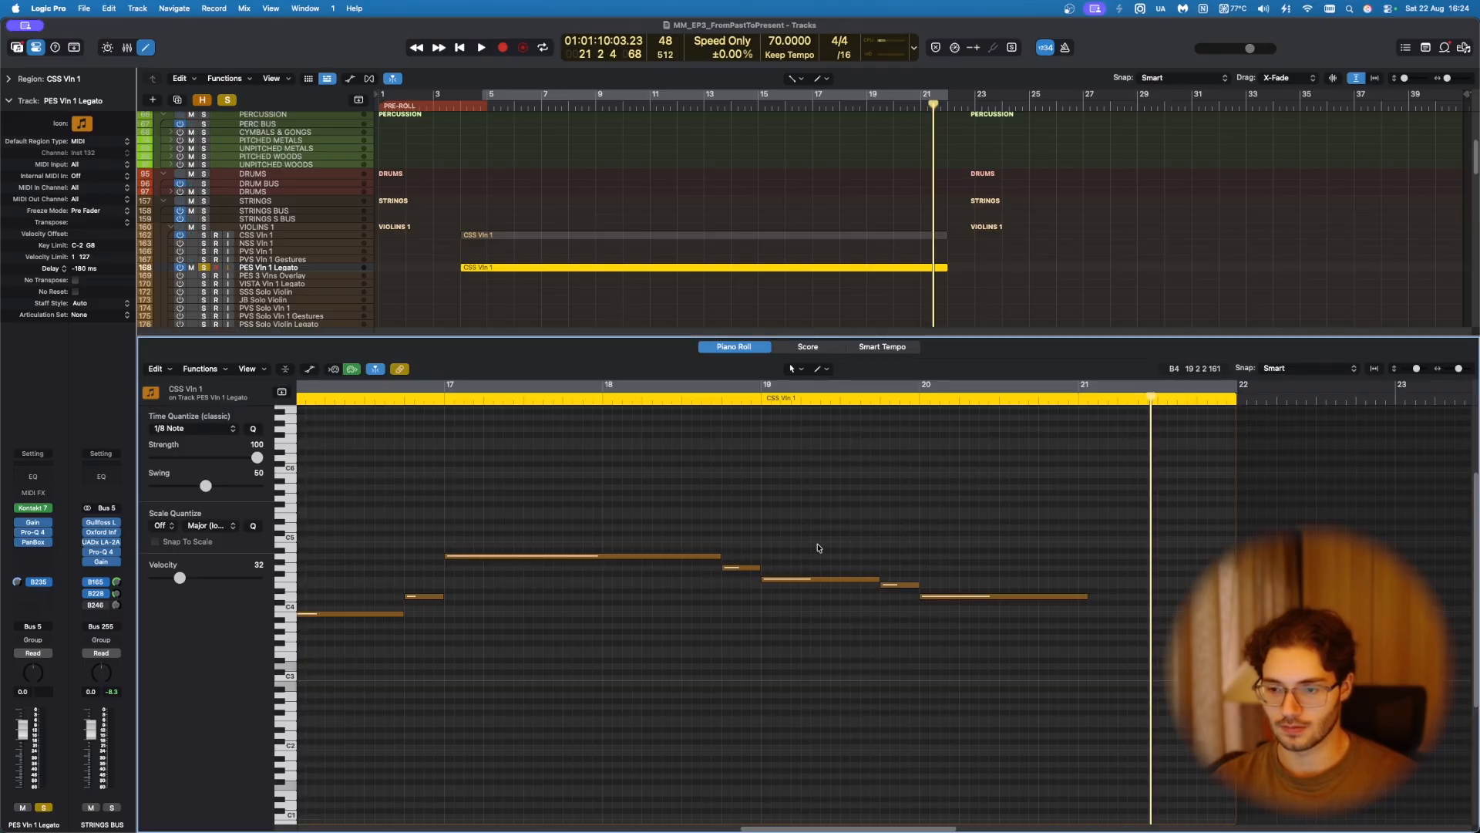
key(space)
key(e)
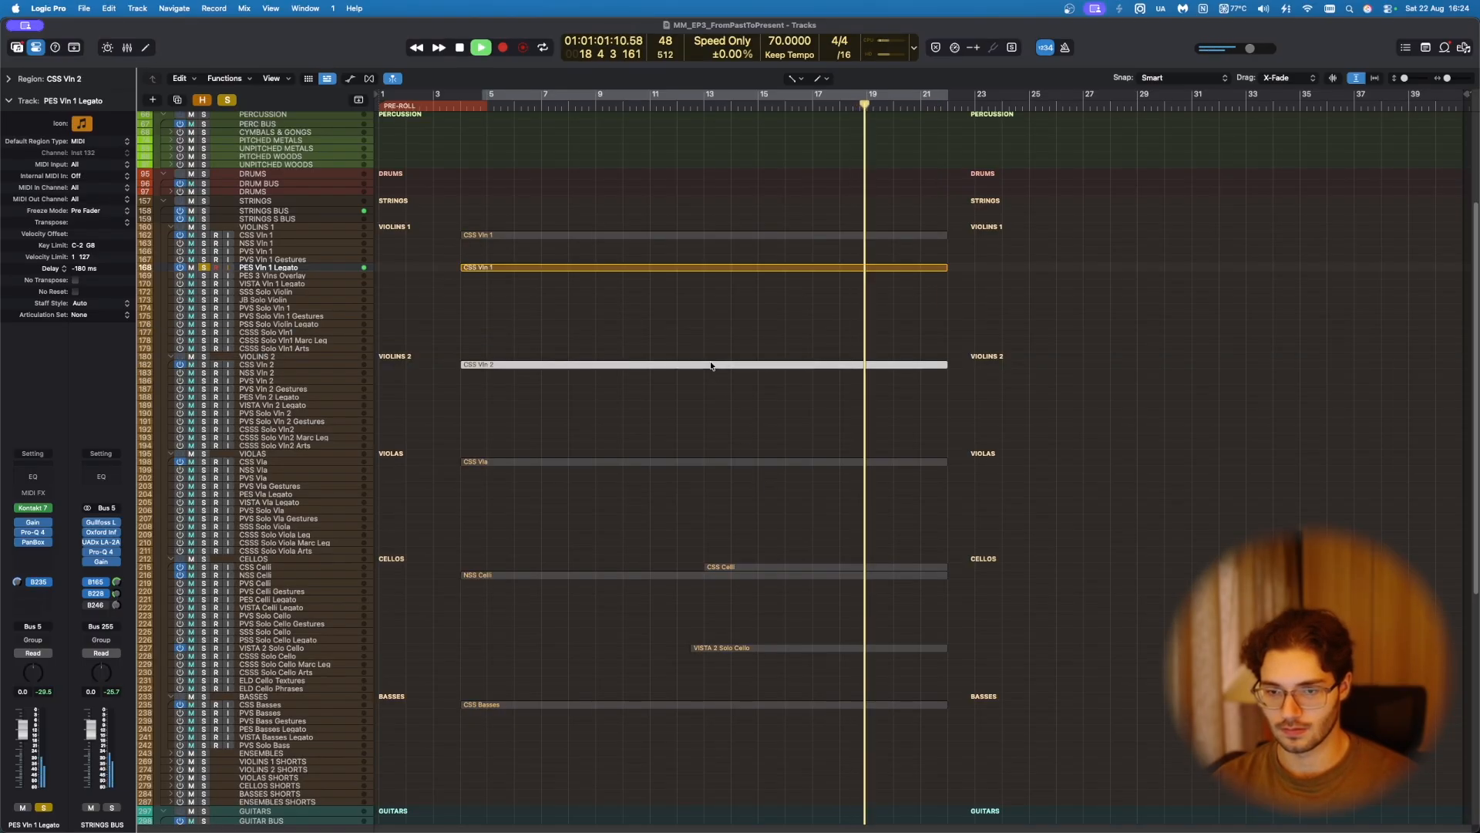
Step: Rename the copied violin region as PES Vln 1 Legato and turn solo off
key(super+a)
click(709, 340)
key(s)
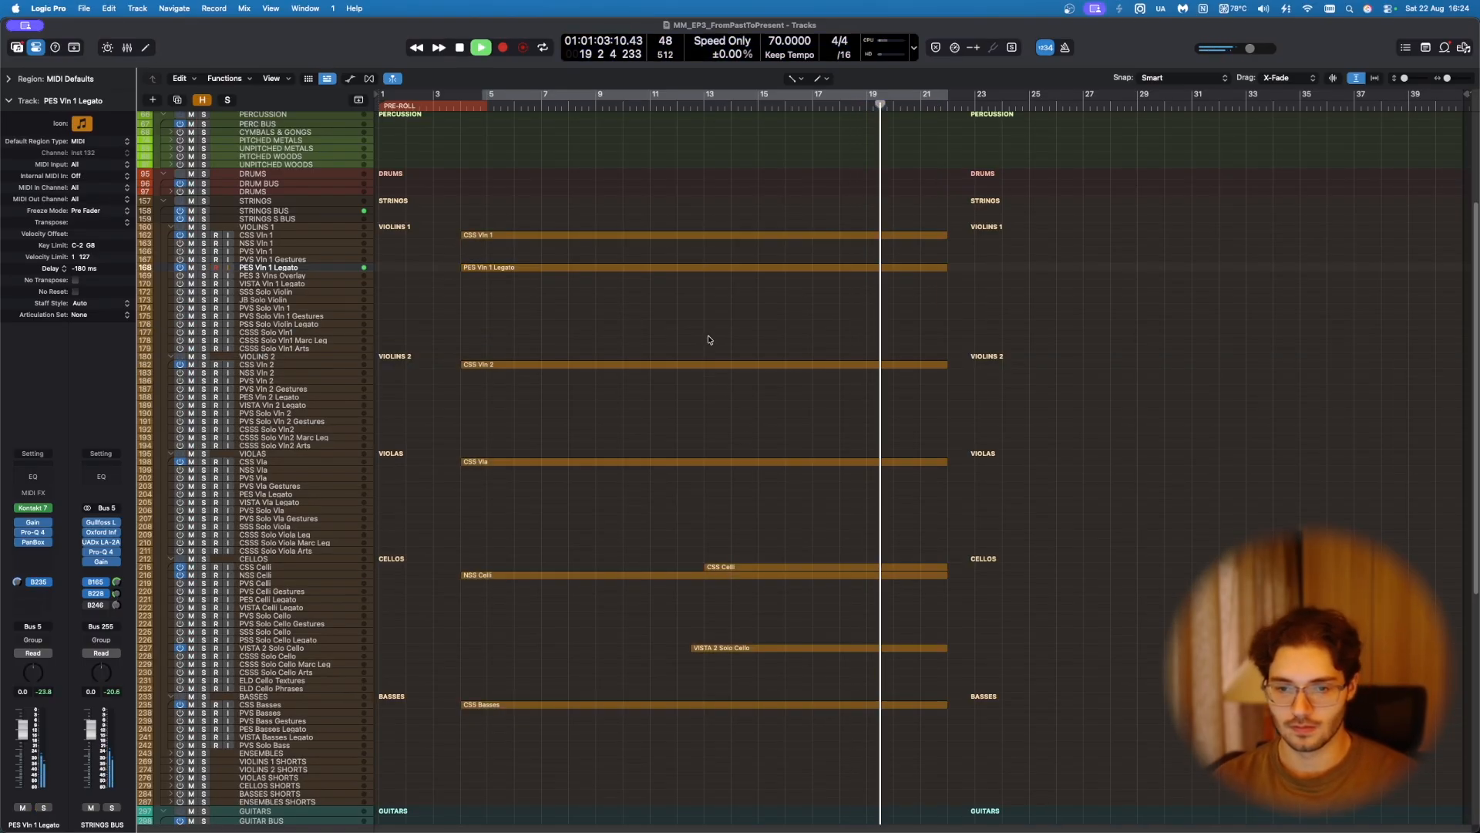
Step: Enable the PES Vla Legato track and copy the CSS Vla region onto it, named PES Vla Legato
click(286, 496)
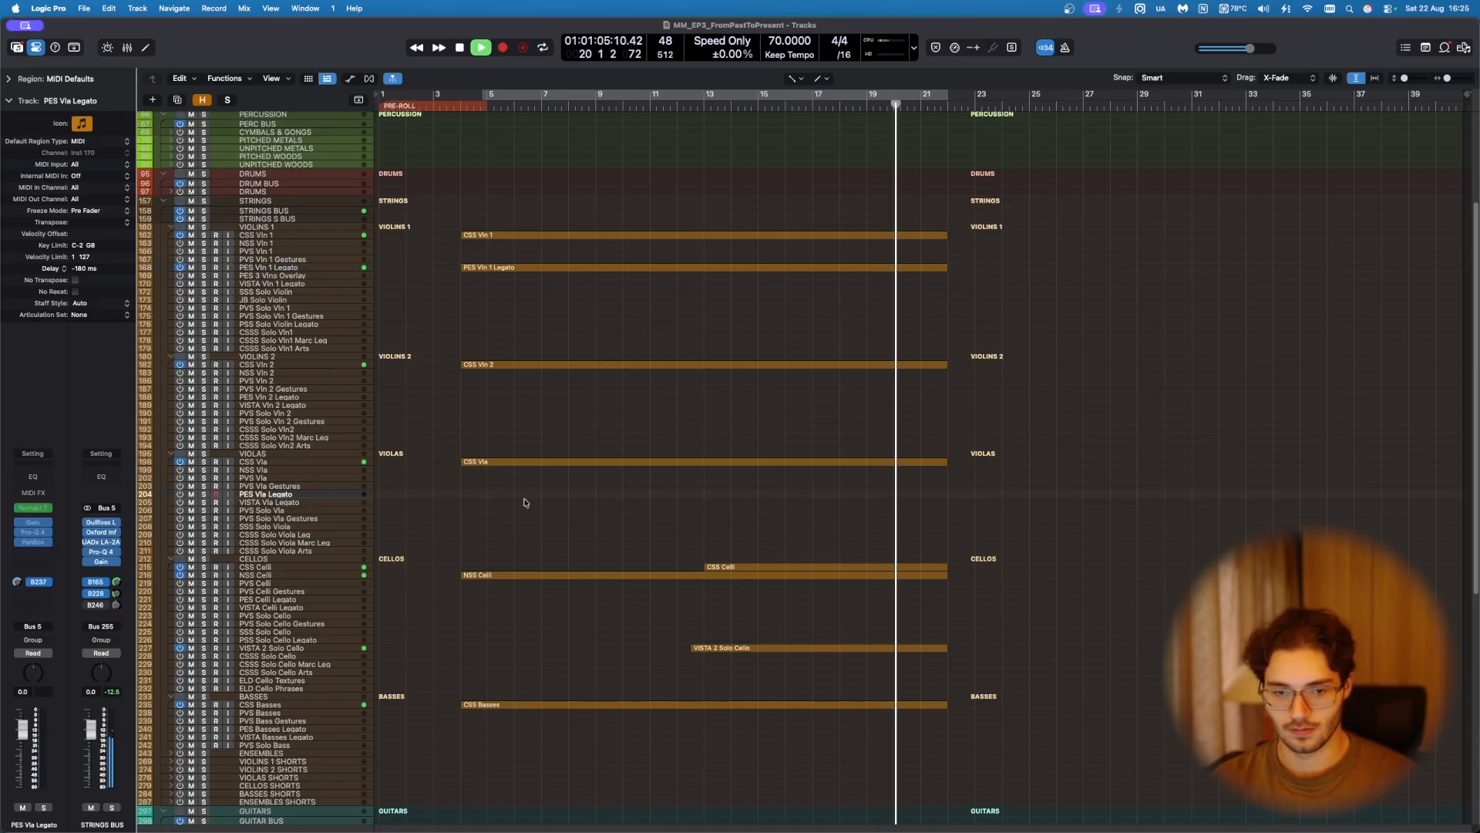
key(space)
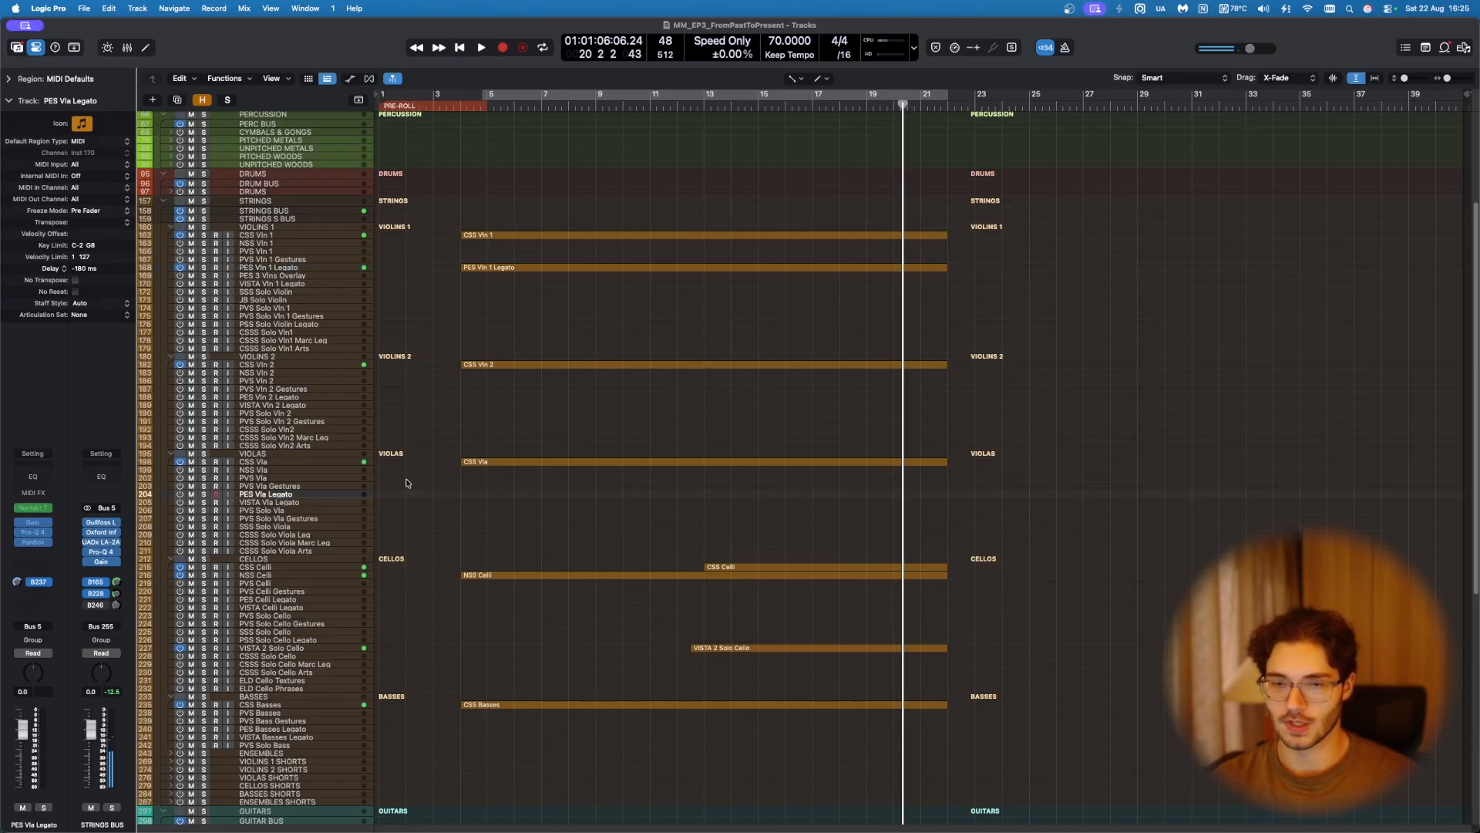
drag(498, 462, 498, 497)
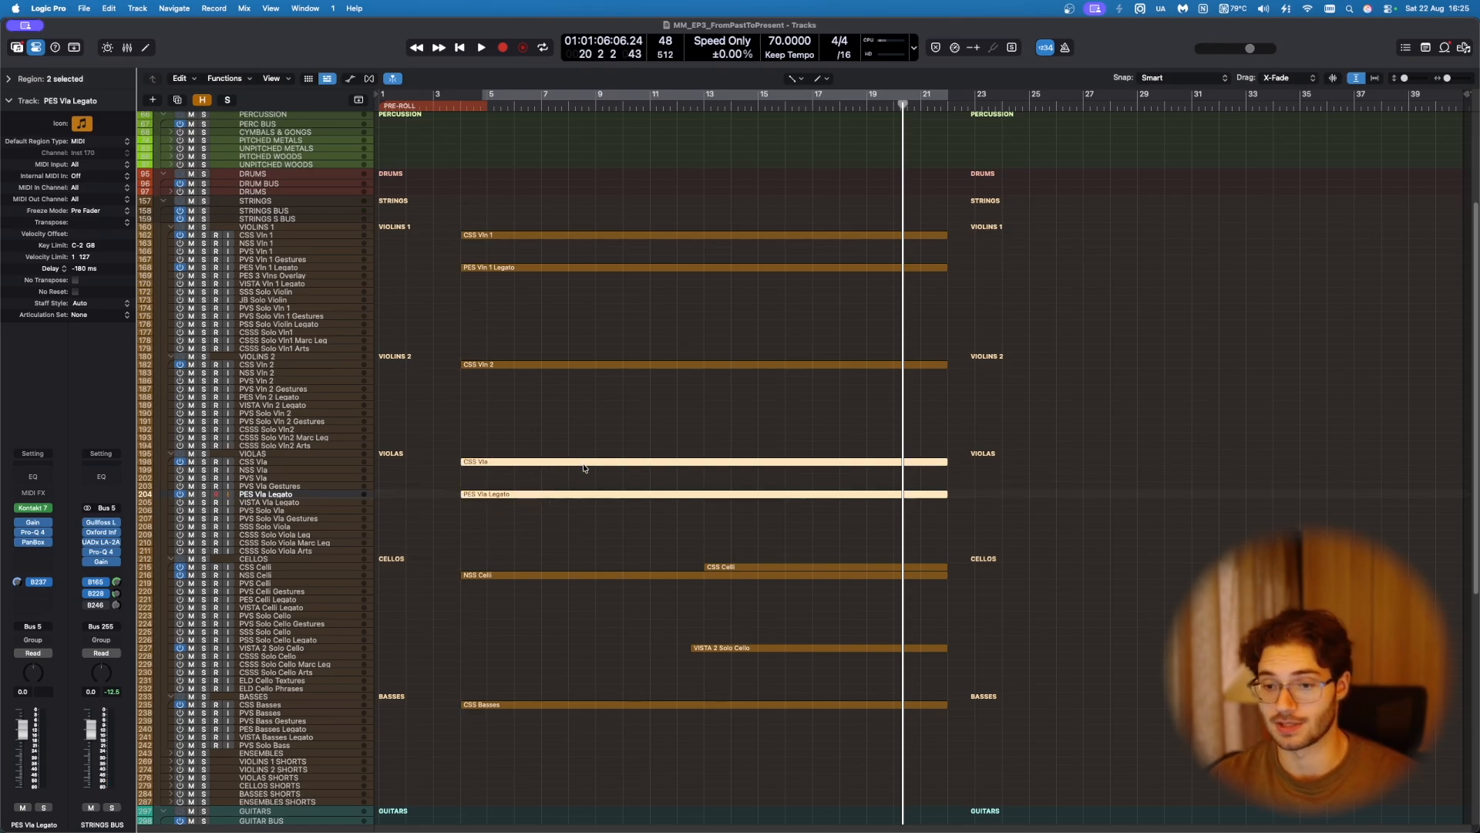
Step: Audition the PES Vla Legato region in solo from bar 17, and restore full playback in the arrangement
double_click(622, 496)
key(s)
scroll(802, 522, left, 8)
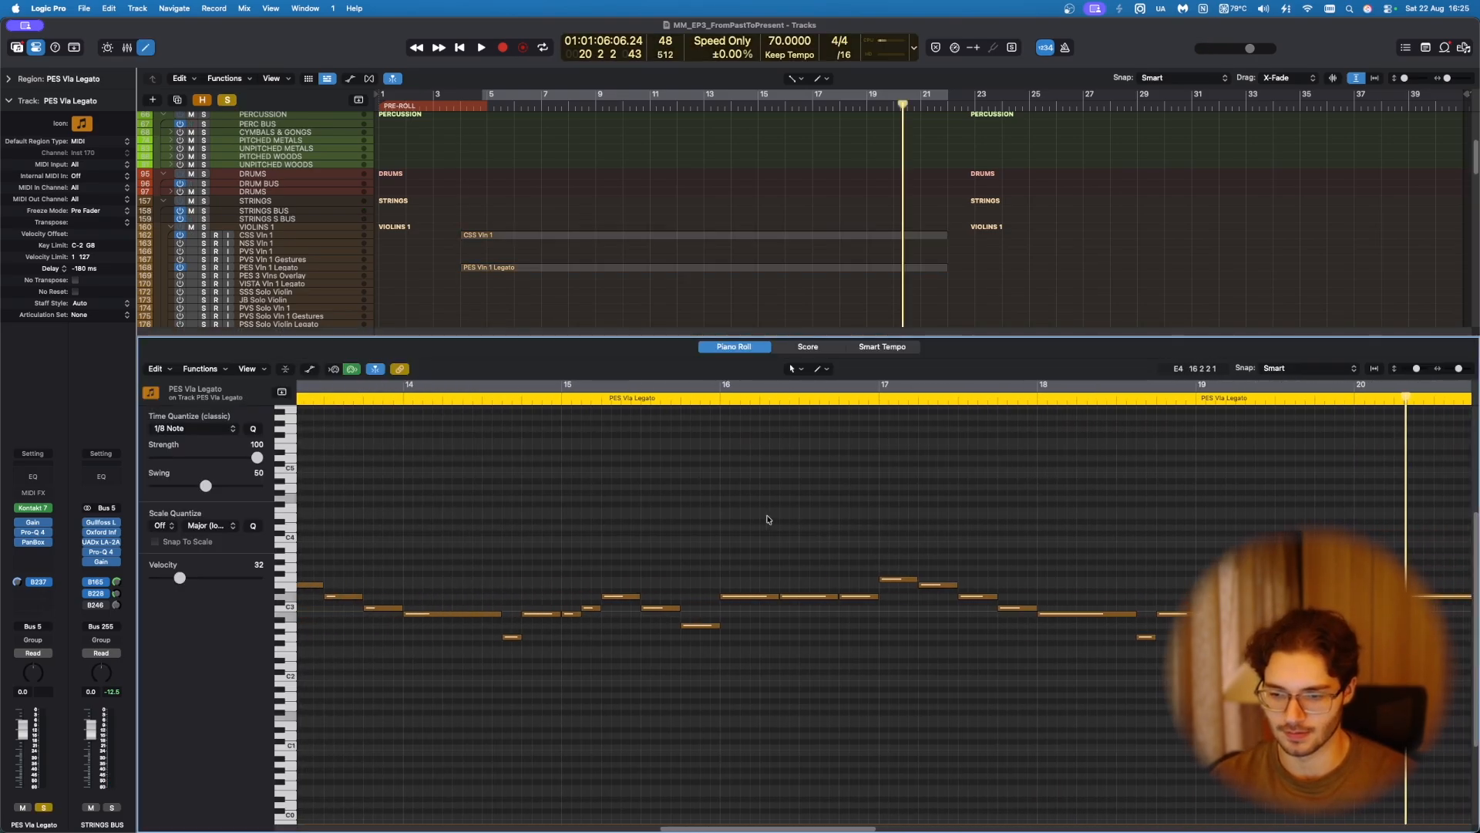
click(883, 400)
key(space)
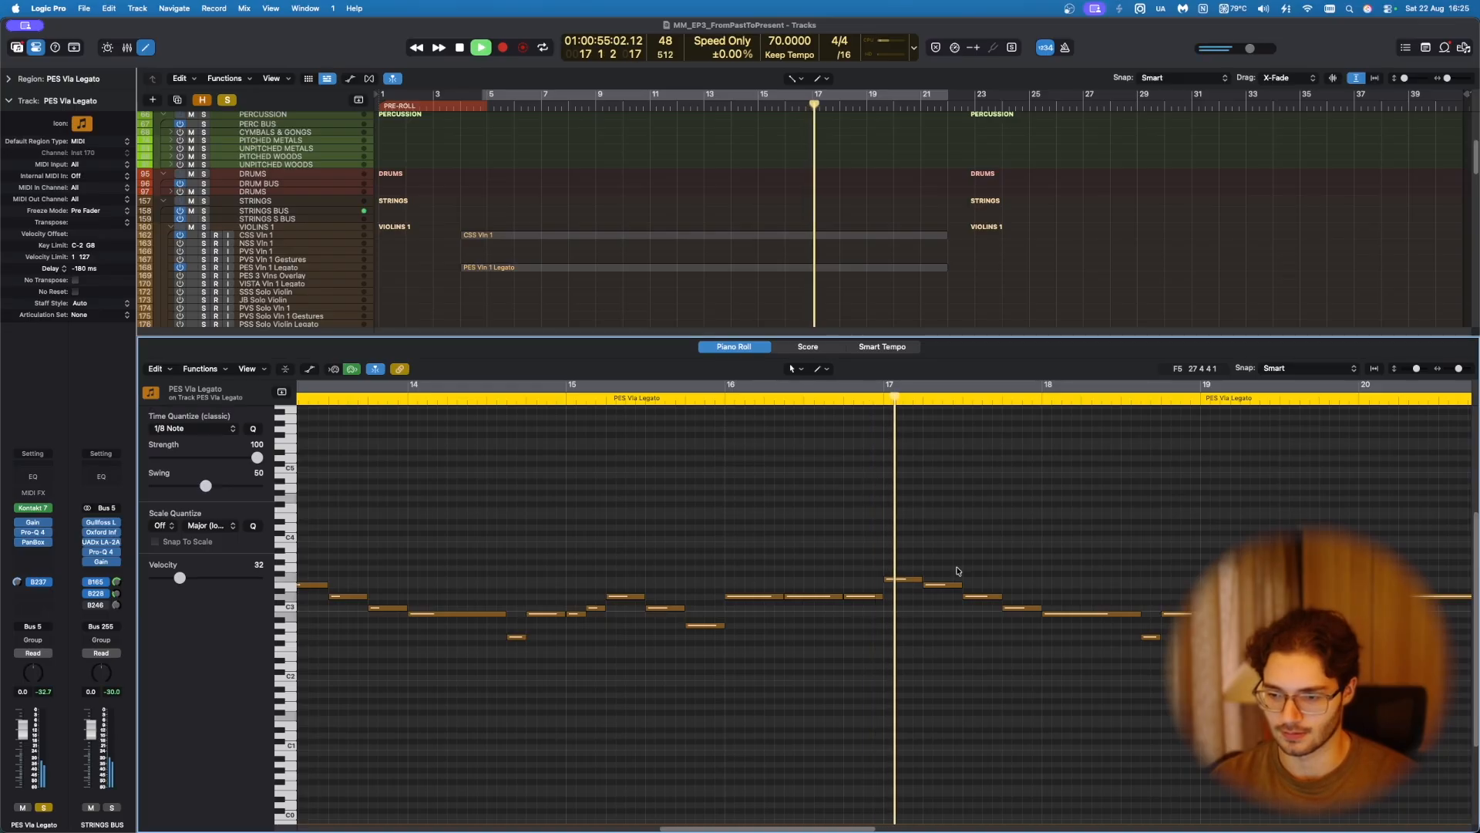
key(s)
key(e)
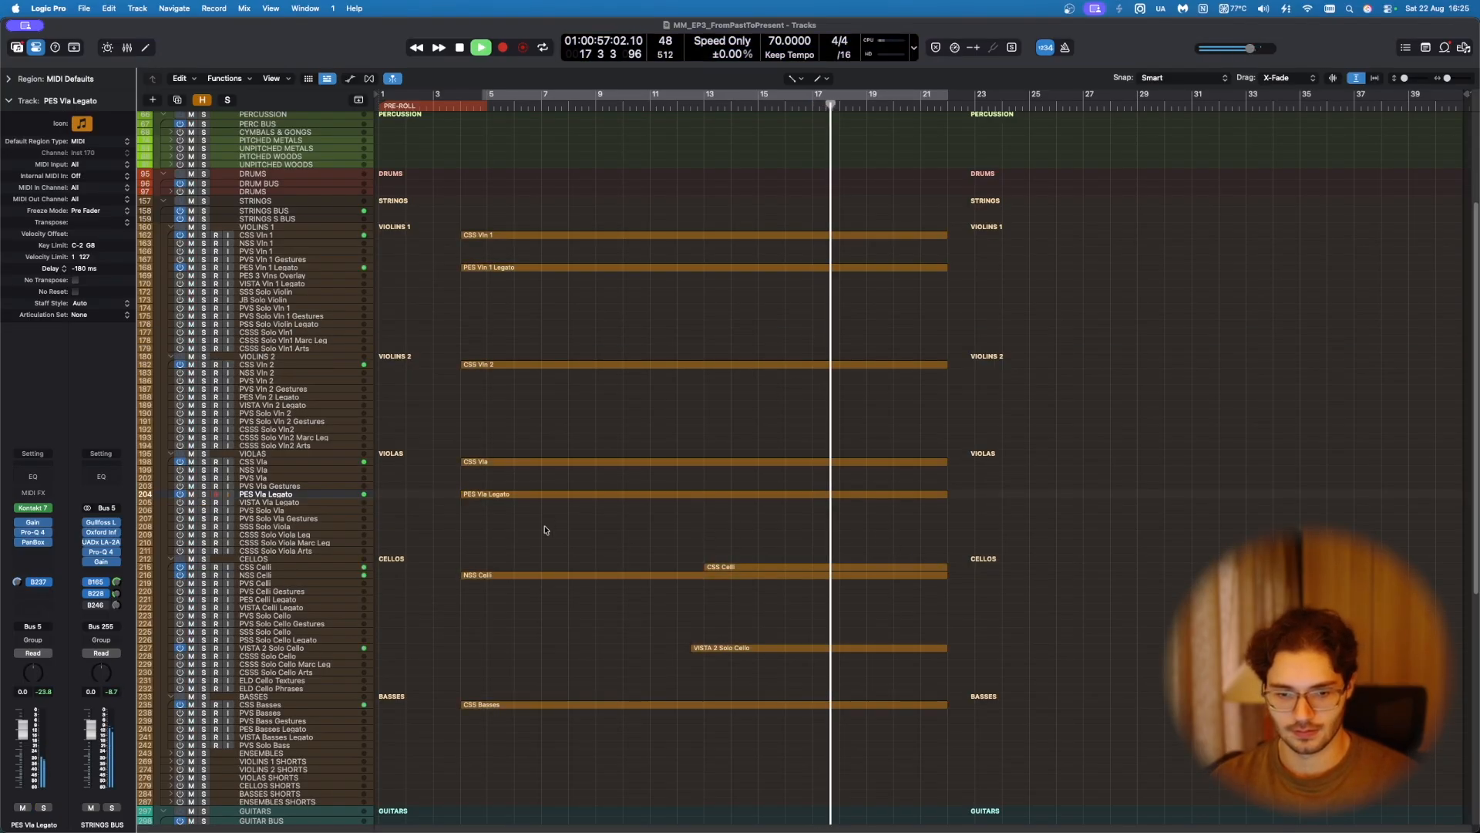
Step: Add the second violins' part to the PES Vln 2 Legato track and solo it with its modulation curve shown
scroll(589, 609, down, 3)
click(339, 494)
click(321, 415)
key(s)
key(s)
click(279, 188)
key(s)
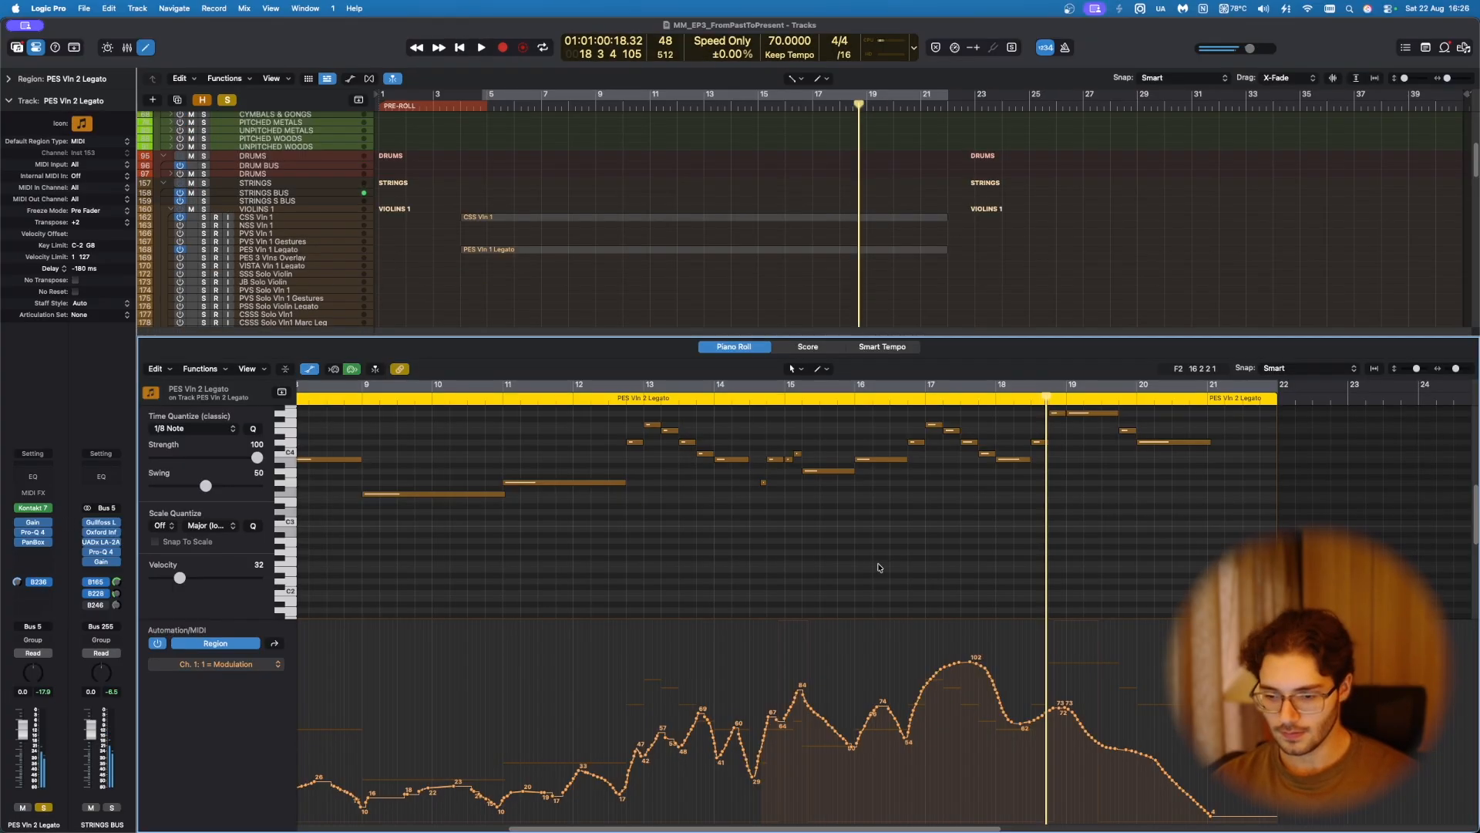
Step: Examine the PES Vln 2 Legato modulation curve against its notes from bar 9 to bar 21
scroll(741, 706, down, 3)
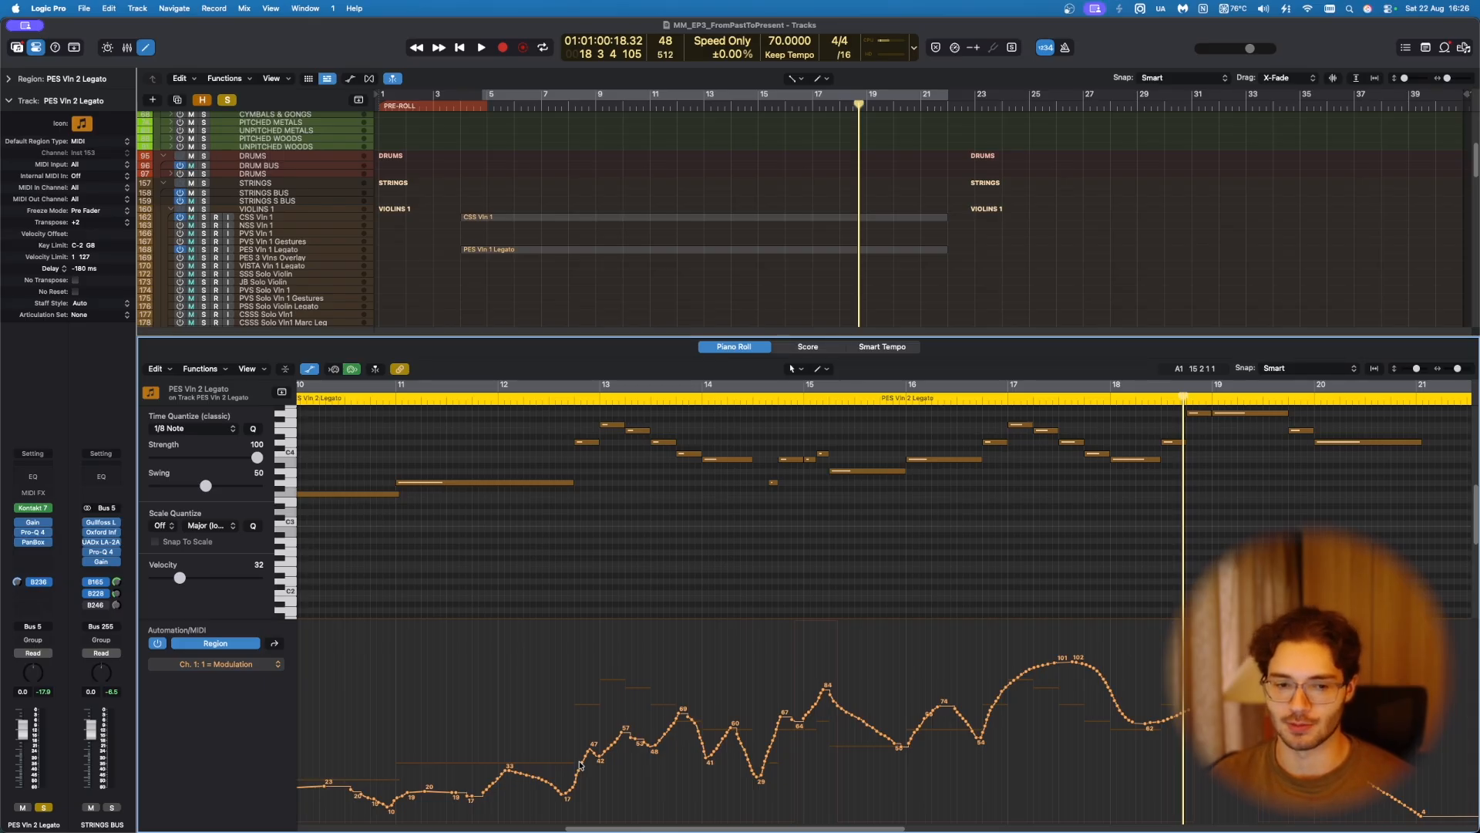
scroll(904, 711, left, 3)
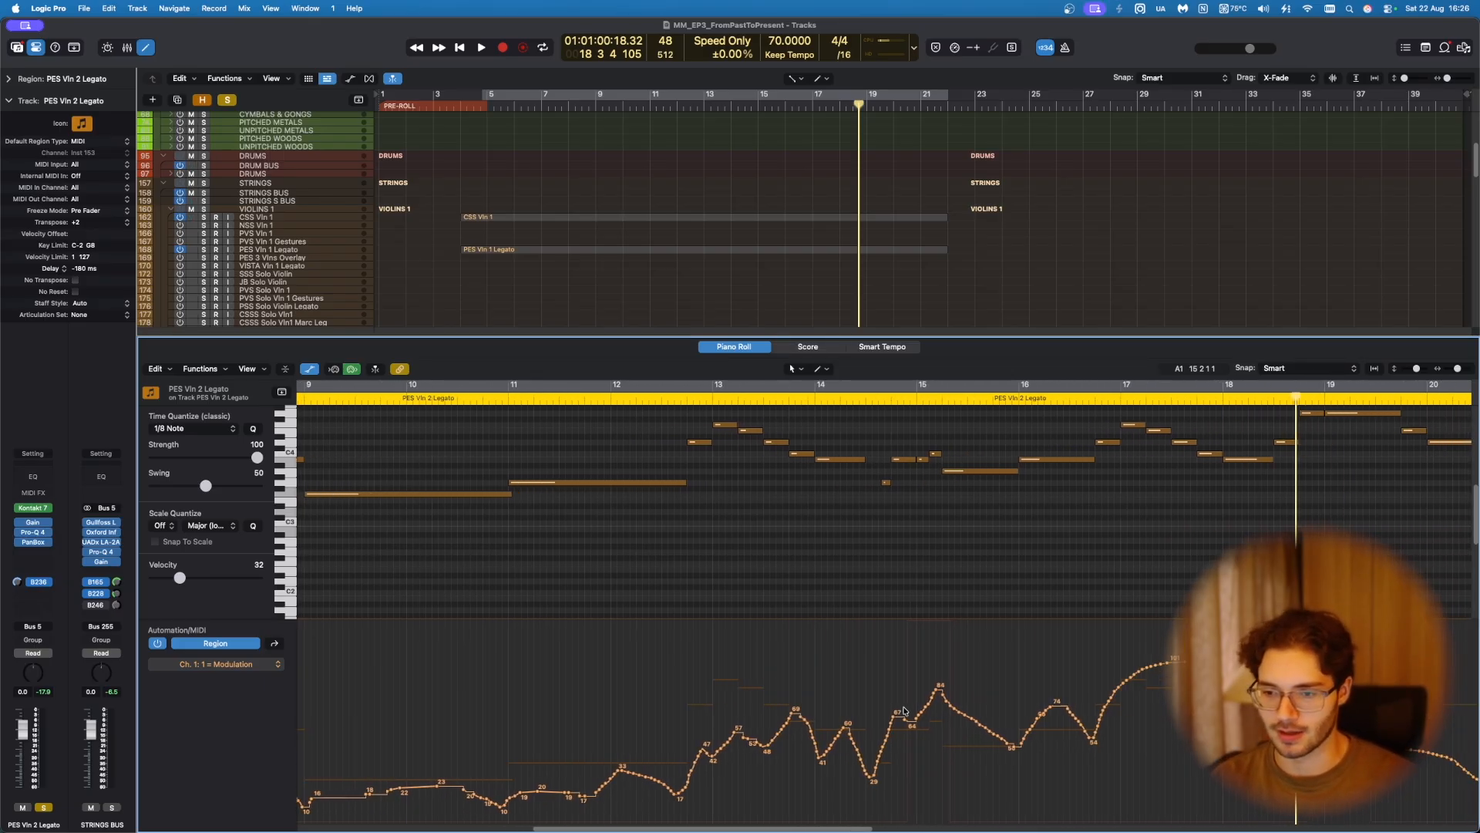
scroll(903, 711, right, 5)
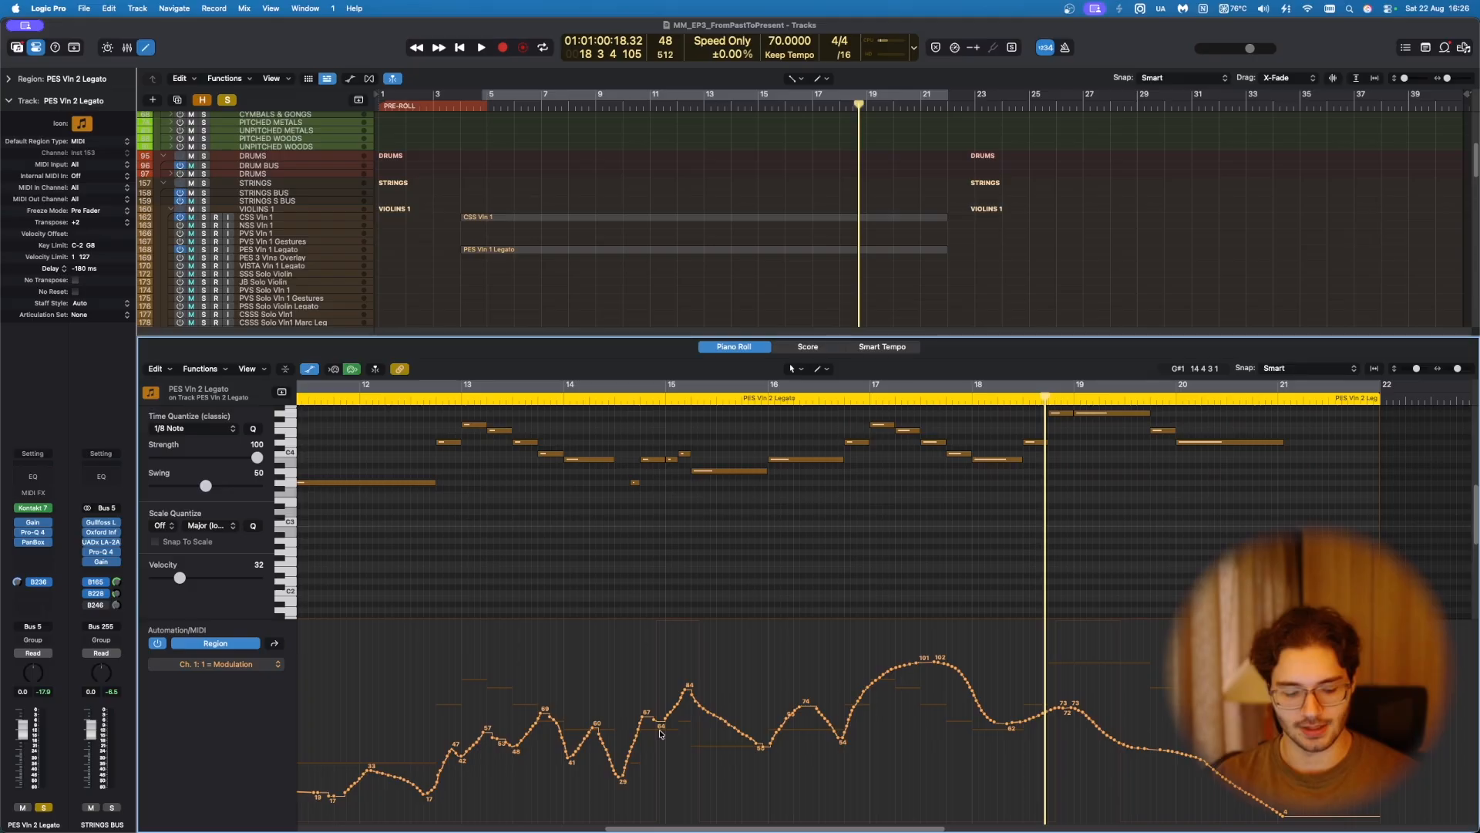
Step: Turn solo off, move the playhead to bar 17 and return to the arrangement's lower tracks
key(s)
click(872, 395)
key(e)
scroll(687, 626, down, 8)
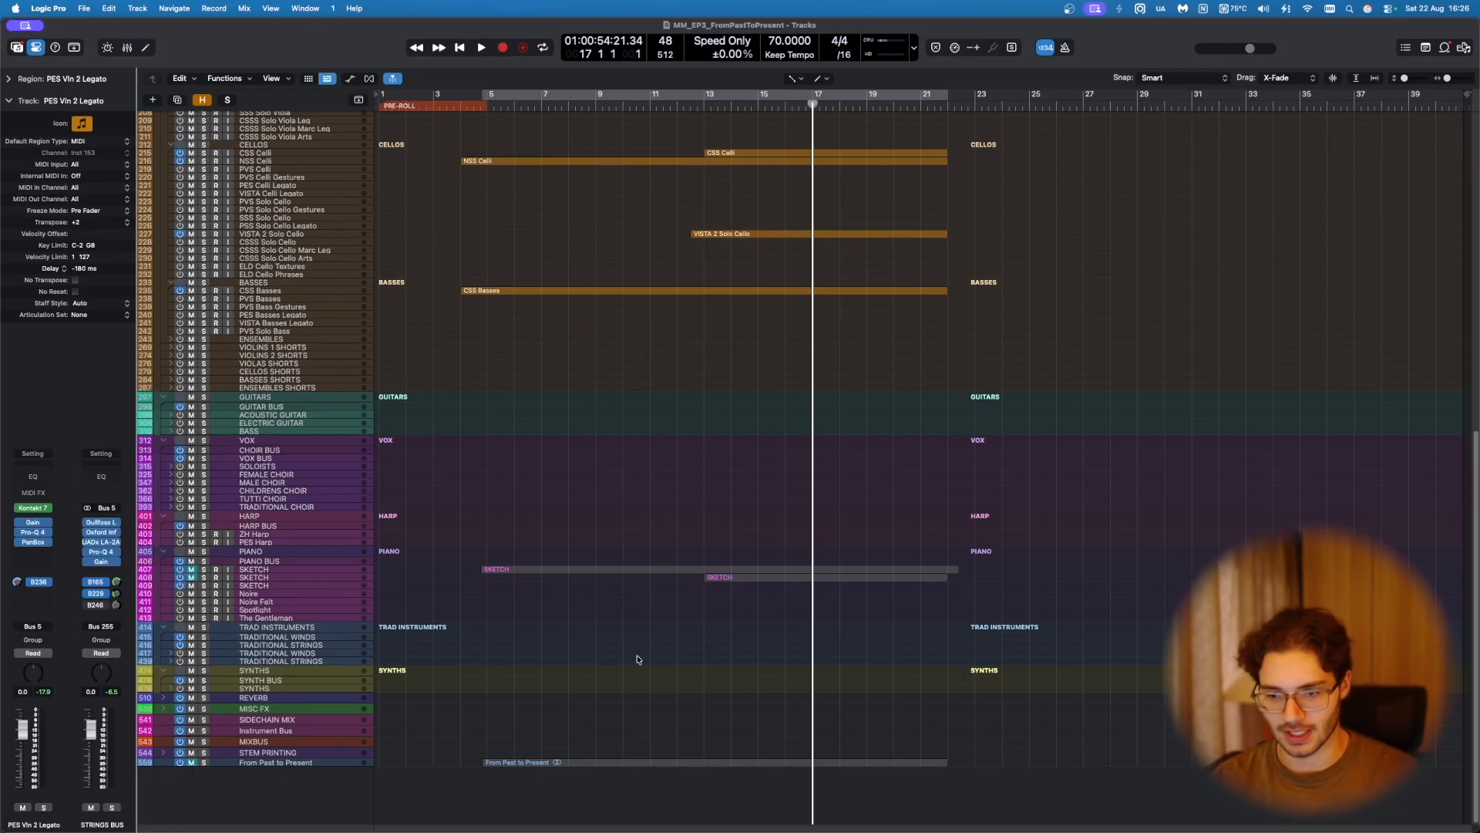
Step: Solo the From Past to Present reference track and play it from bar 17 with all string regions' modulation curves shown in the Piano Roll
click(347, 769)
key(s)
scroll(556, 725, up, 10)
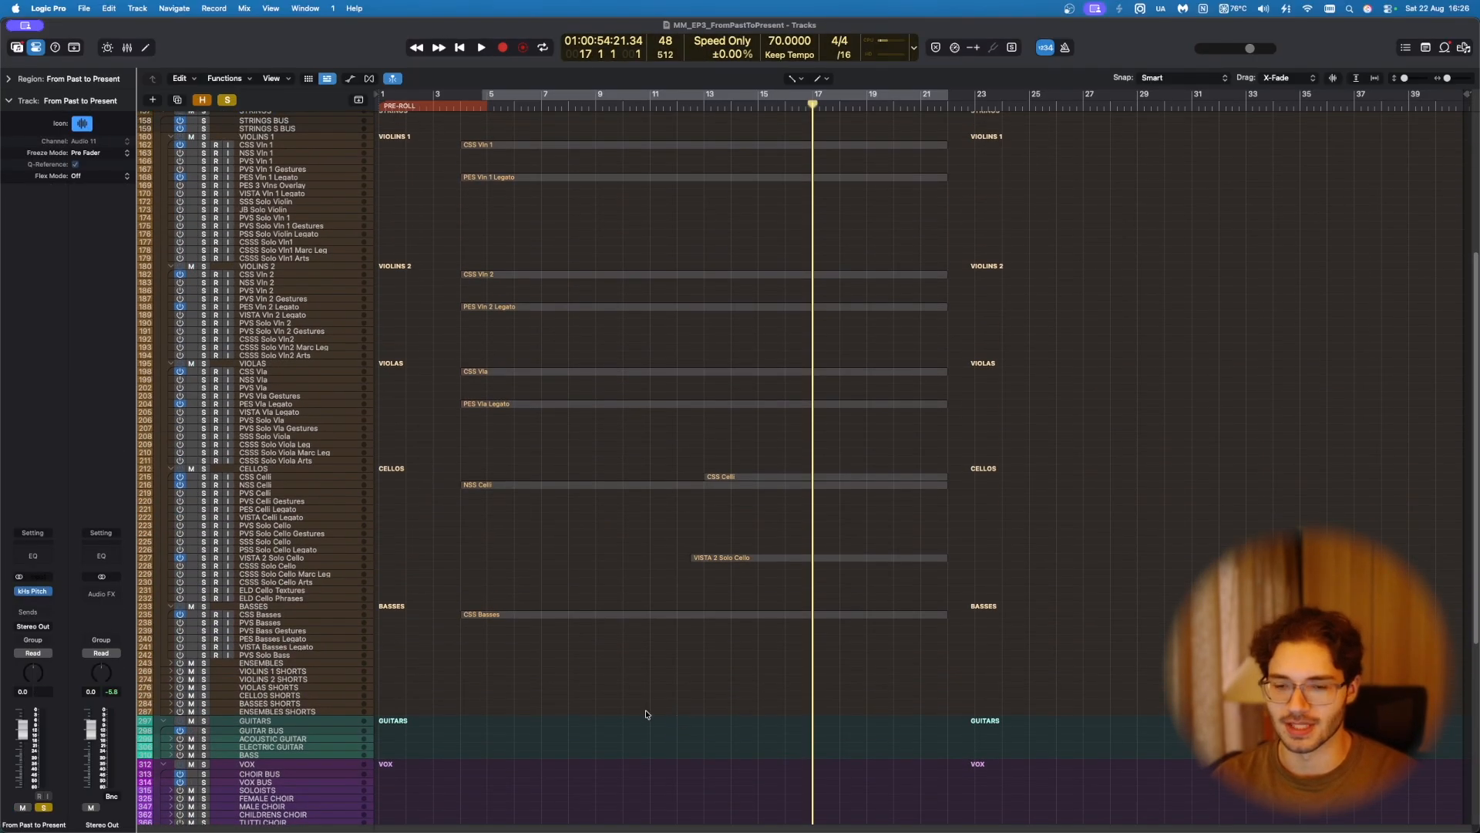
drag(600, 749, 1075, 143)
key(e)
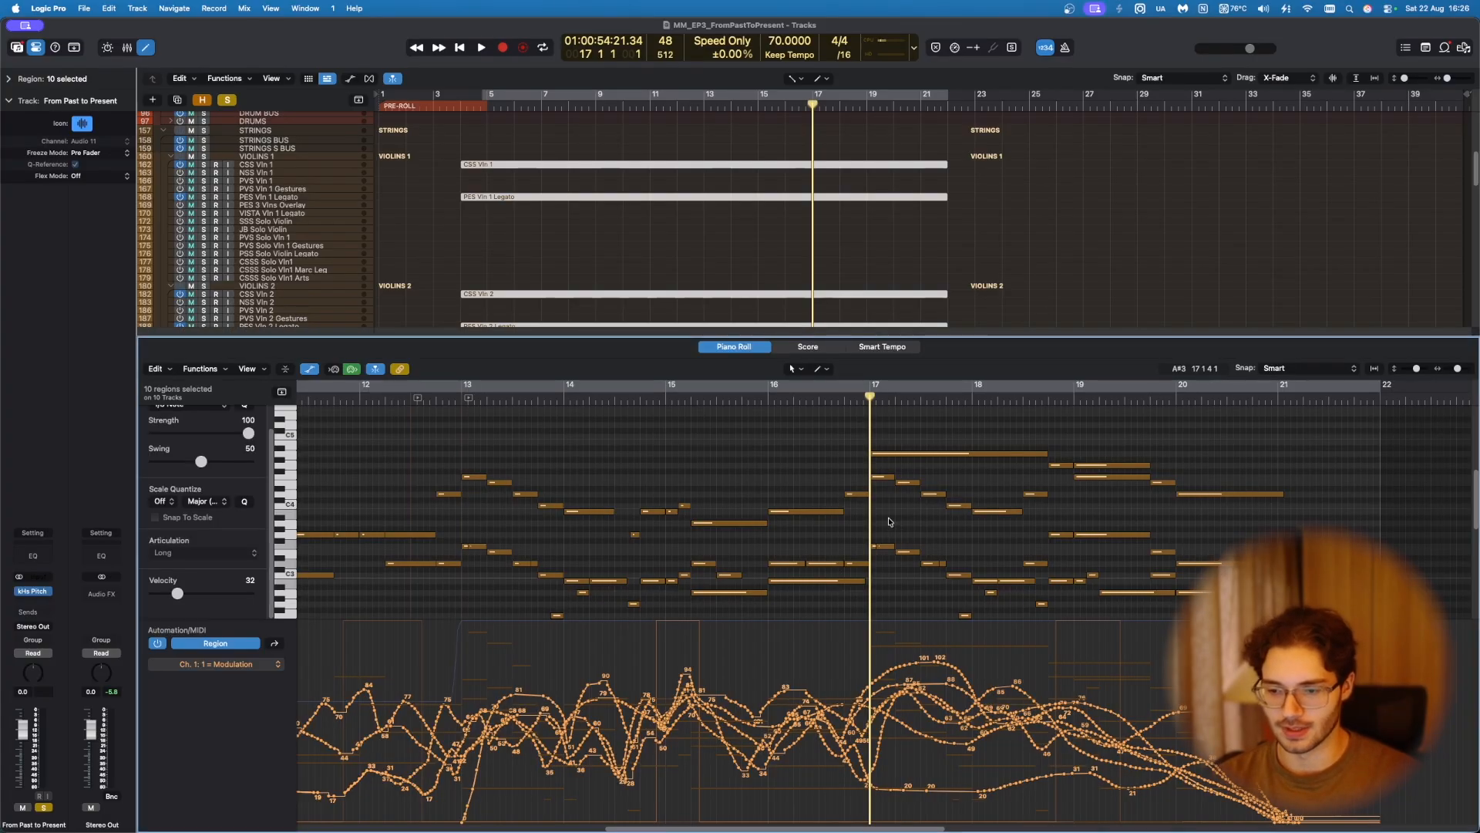
key(a)
key(space)
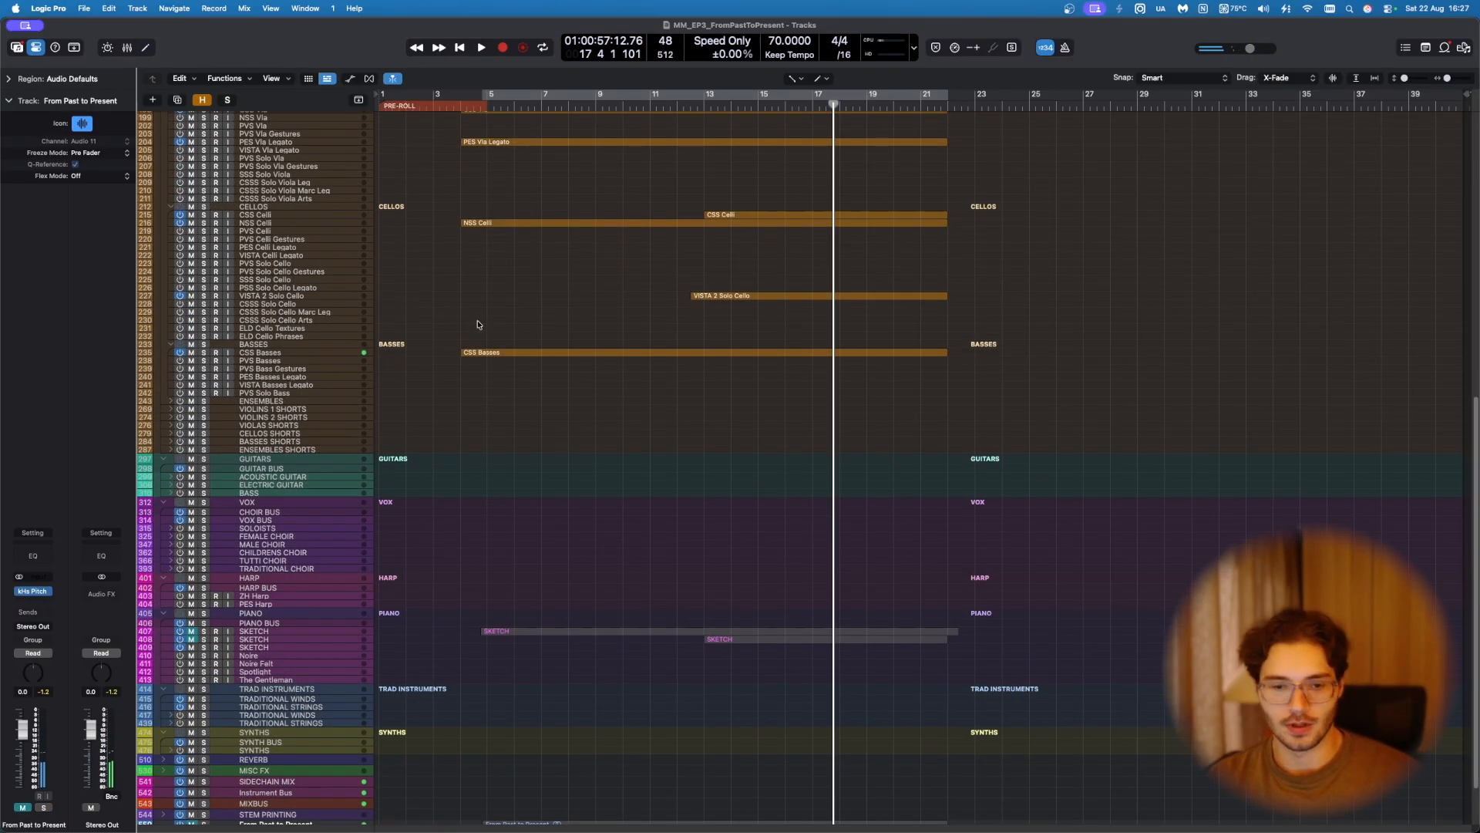
Step: Expand the REVERB stack, open AIR Studios Reverb on V1 VERB and set its stretch mode to Off
scroll(264, 754, down, 3)
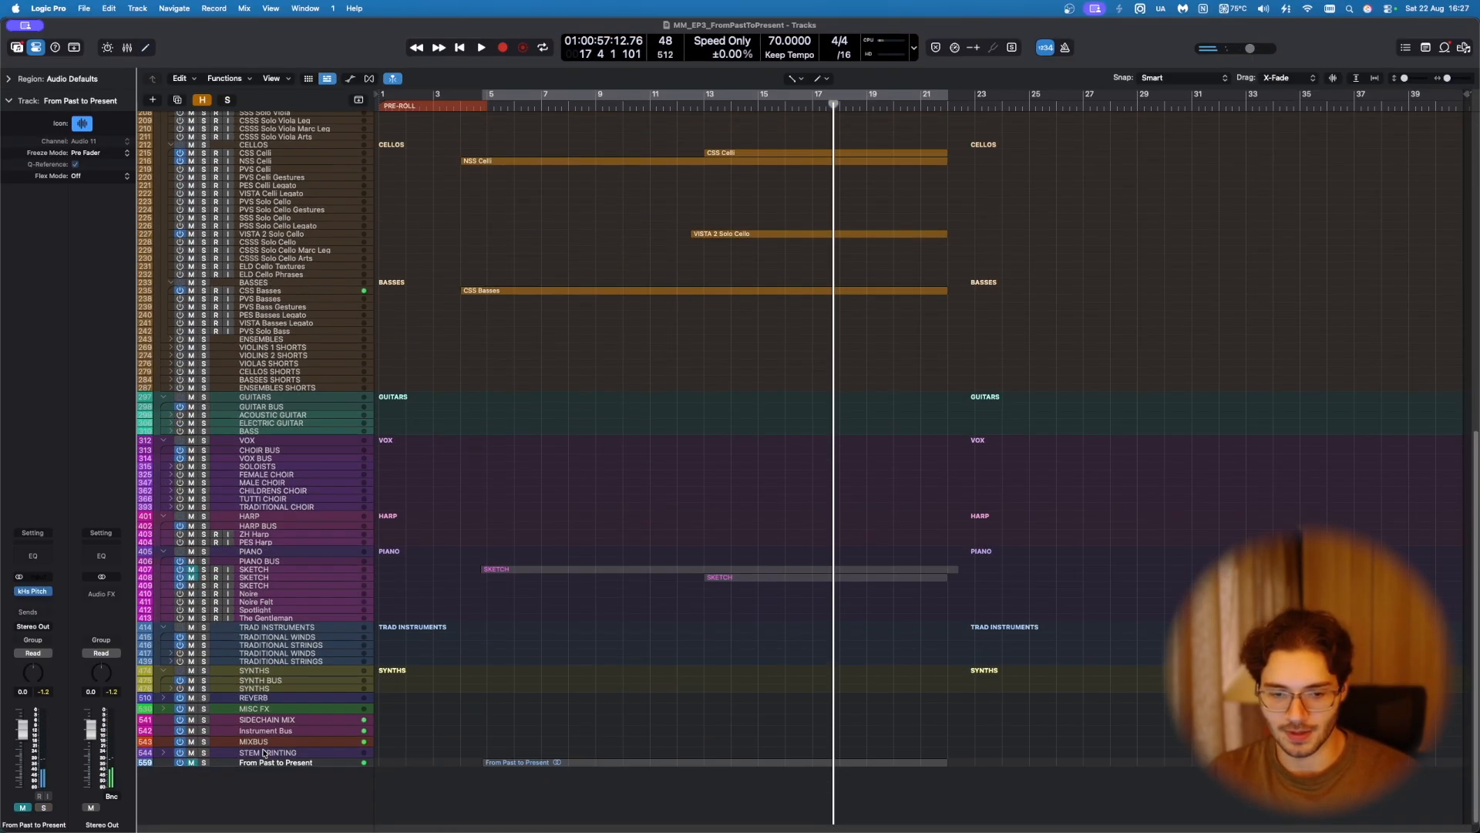
click(161, 699)
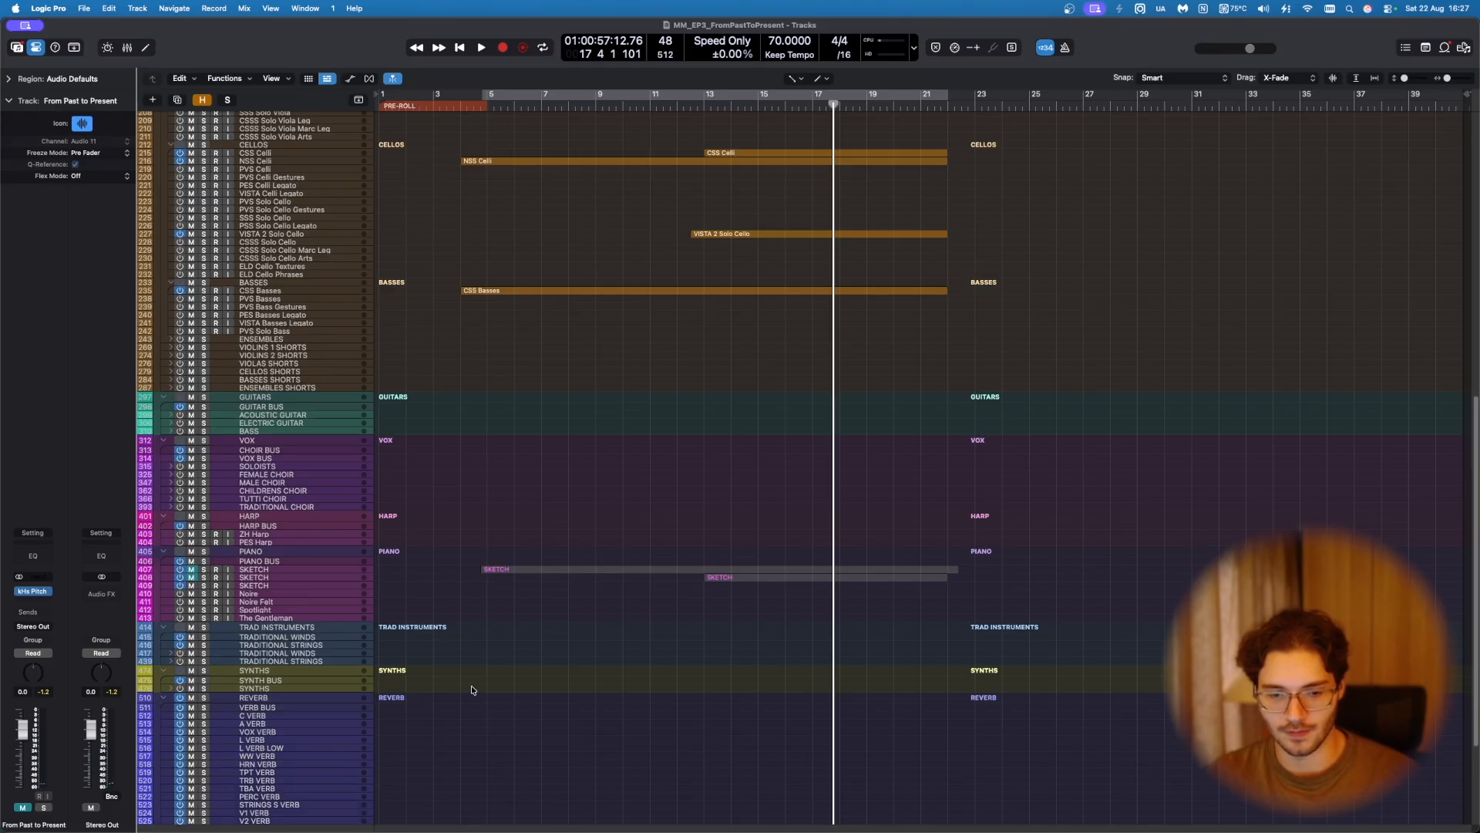
click(261, 660)
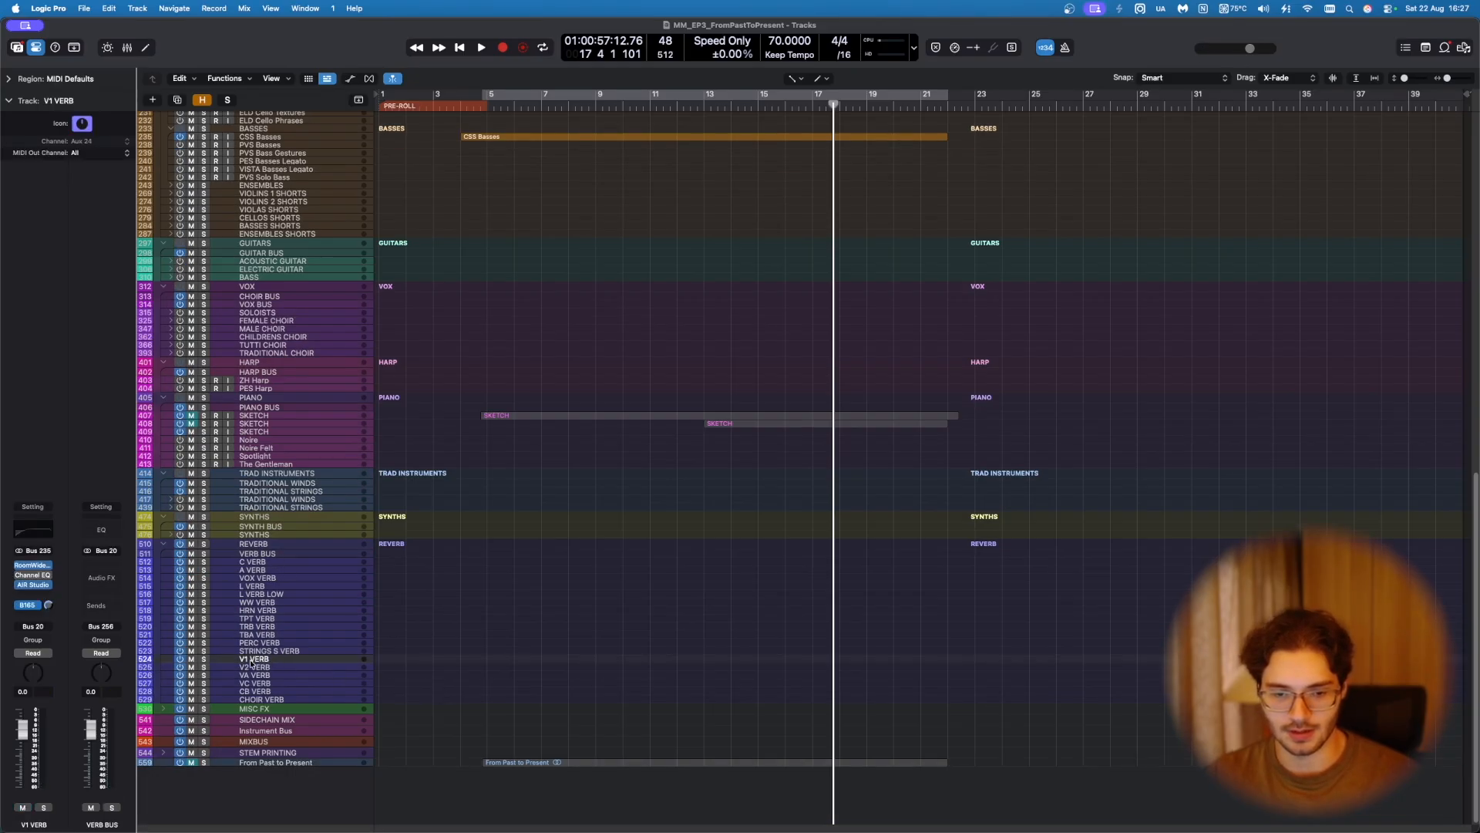
click(34, 585)
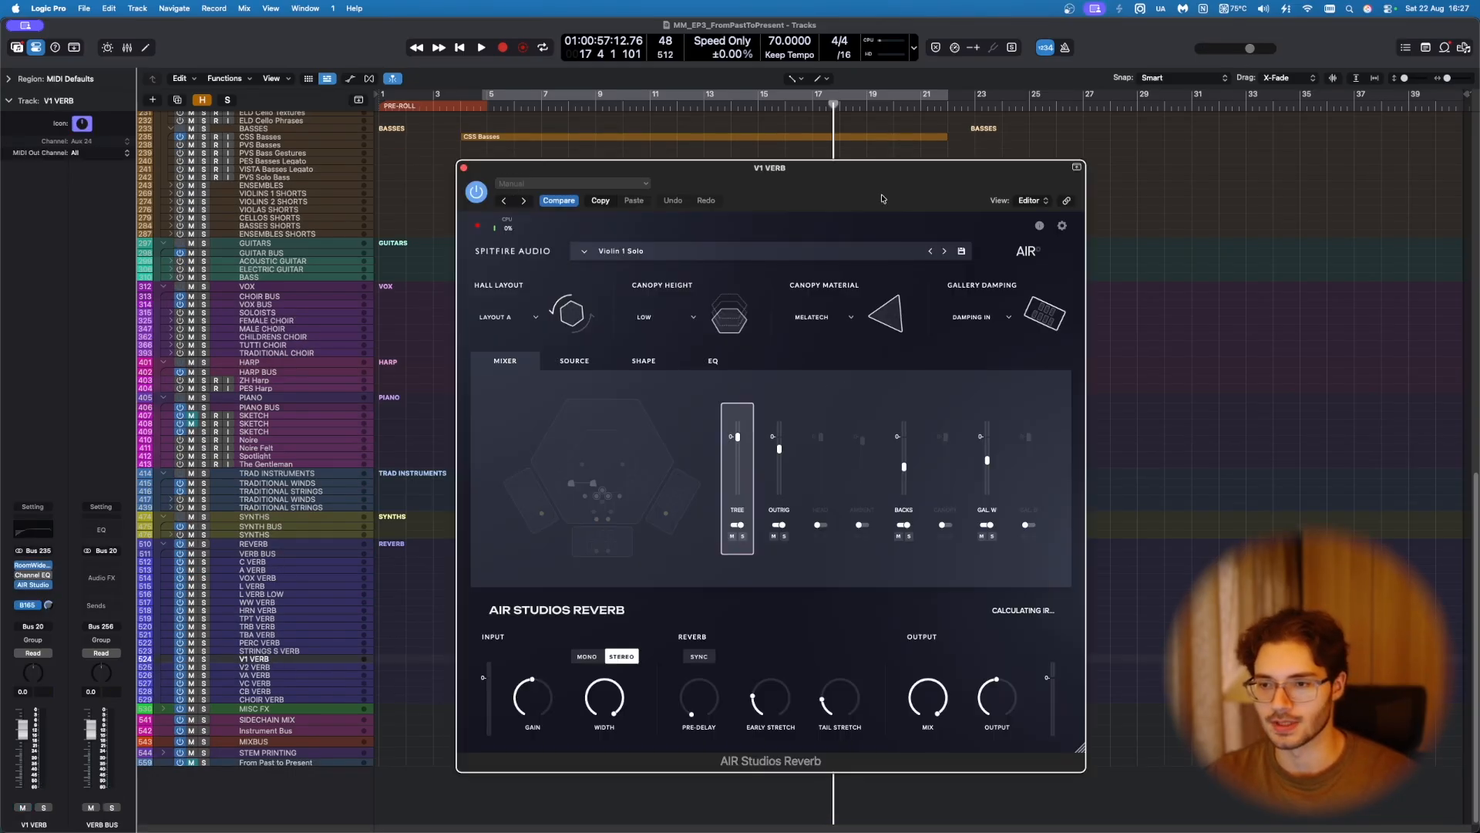
drag(883, 198, 908, 145)
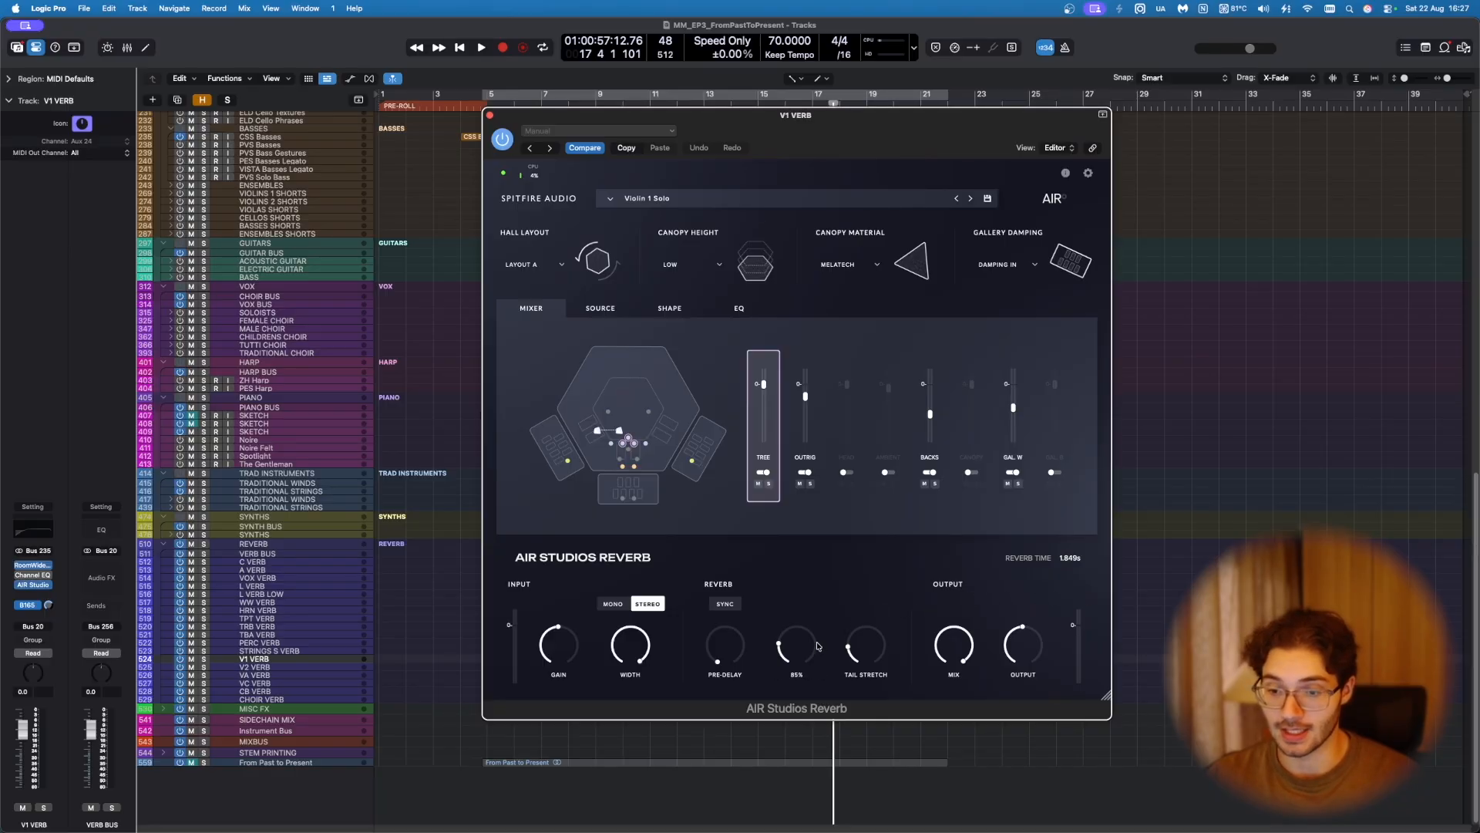
click(613, 309)
click(678, 309)
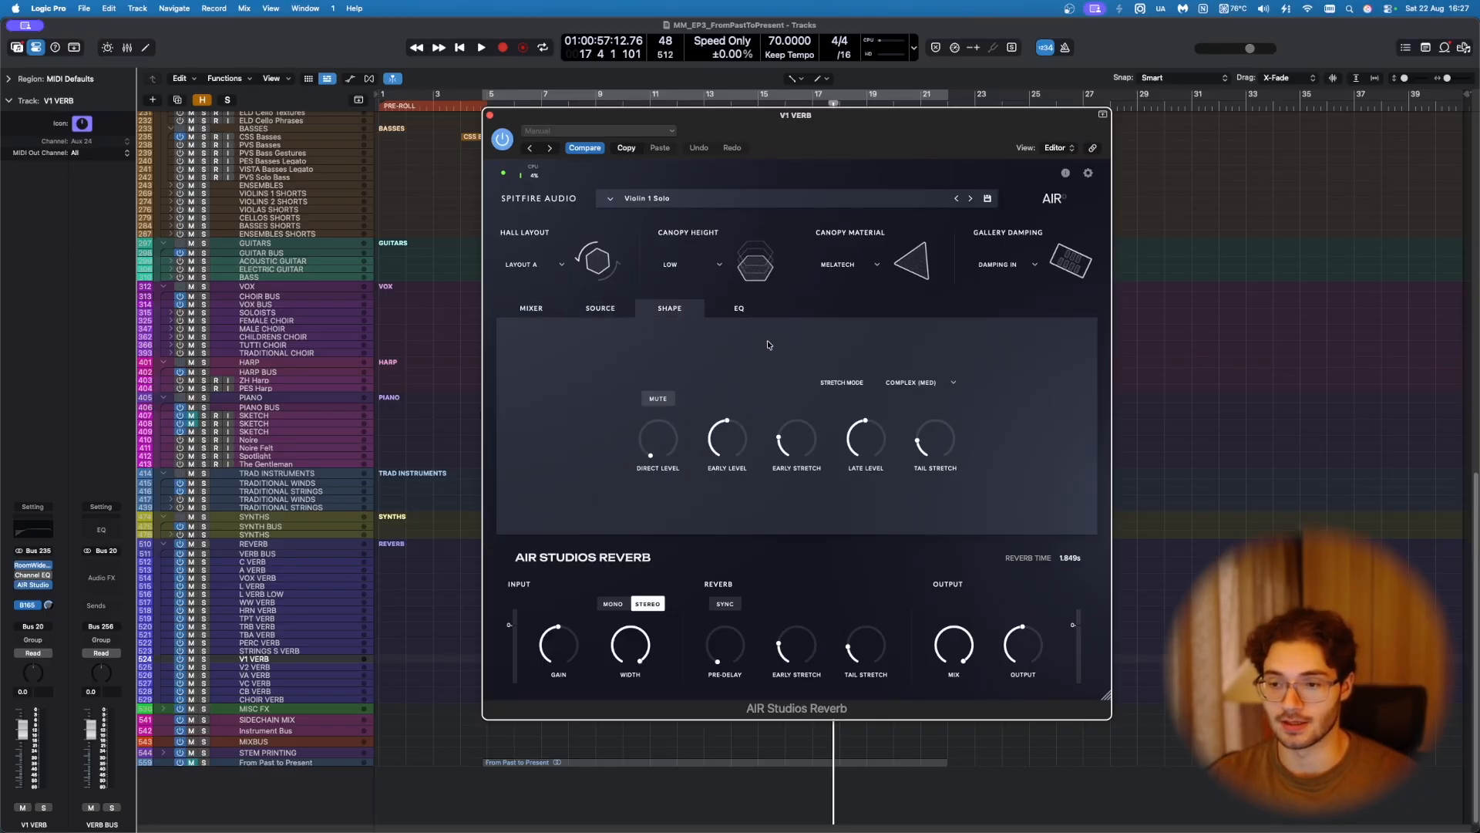
Step: Set the stretch mode of V2 VERB's AIR Studios Reverb to Off in its shape settings
click(281, 666)
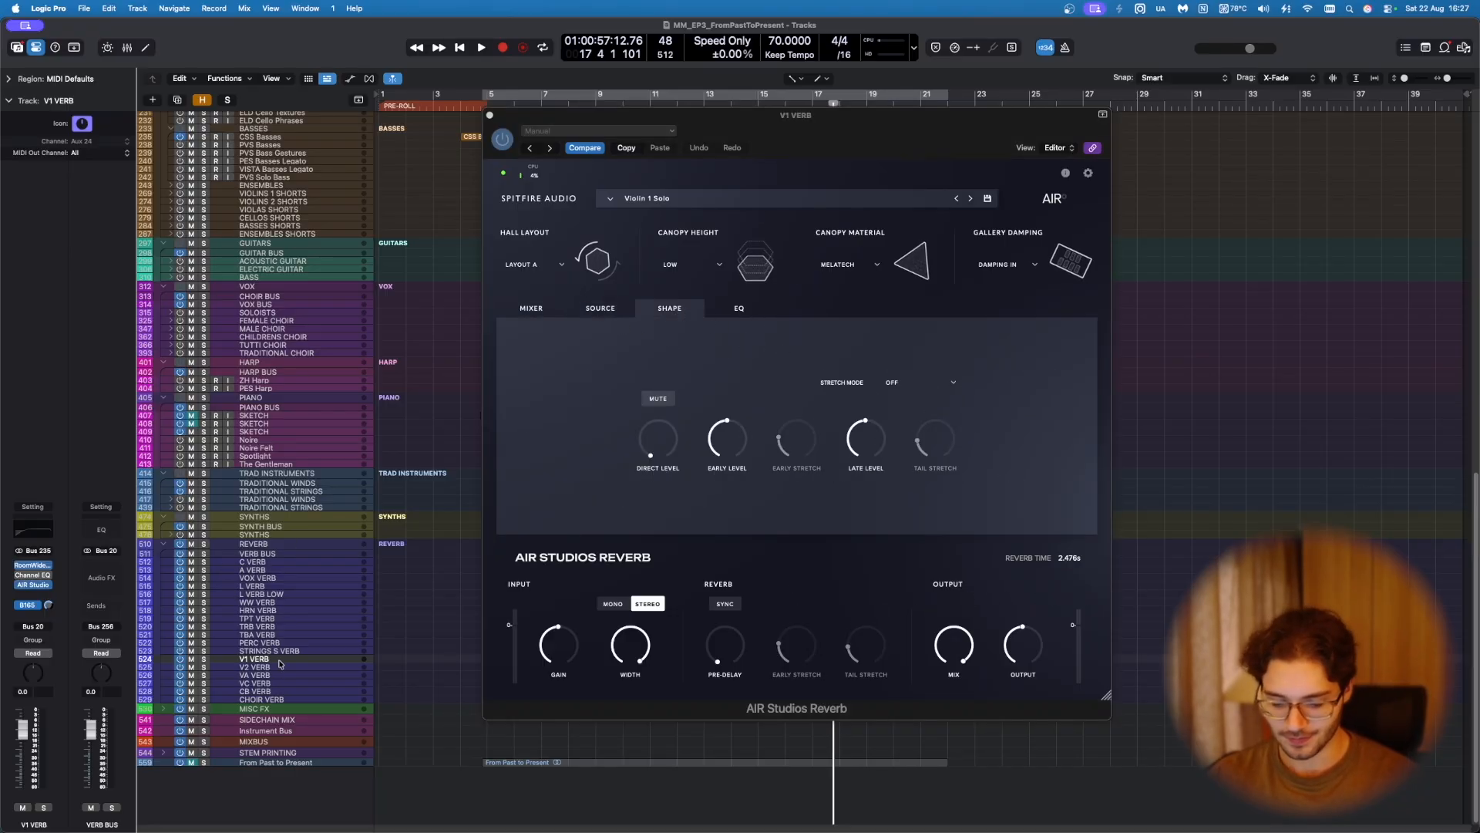
click(741, 310)
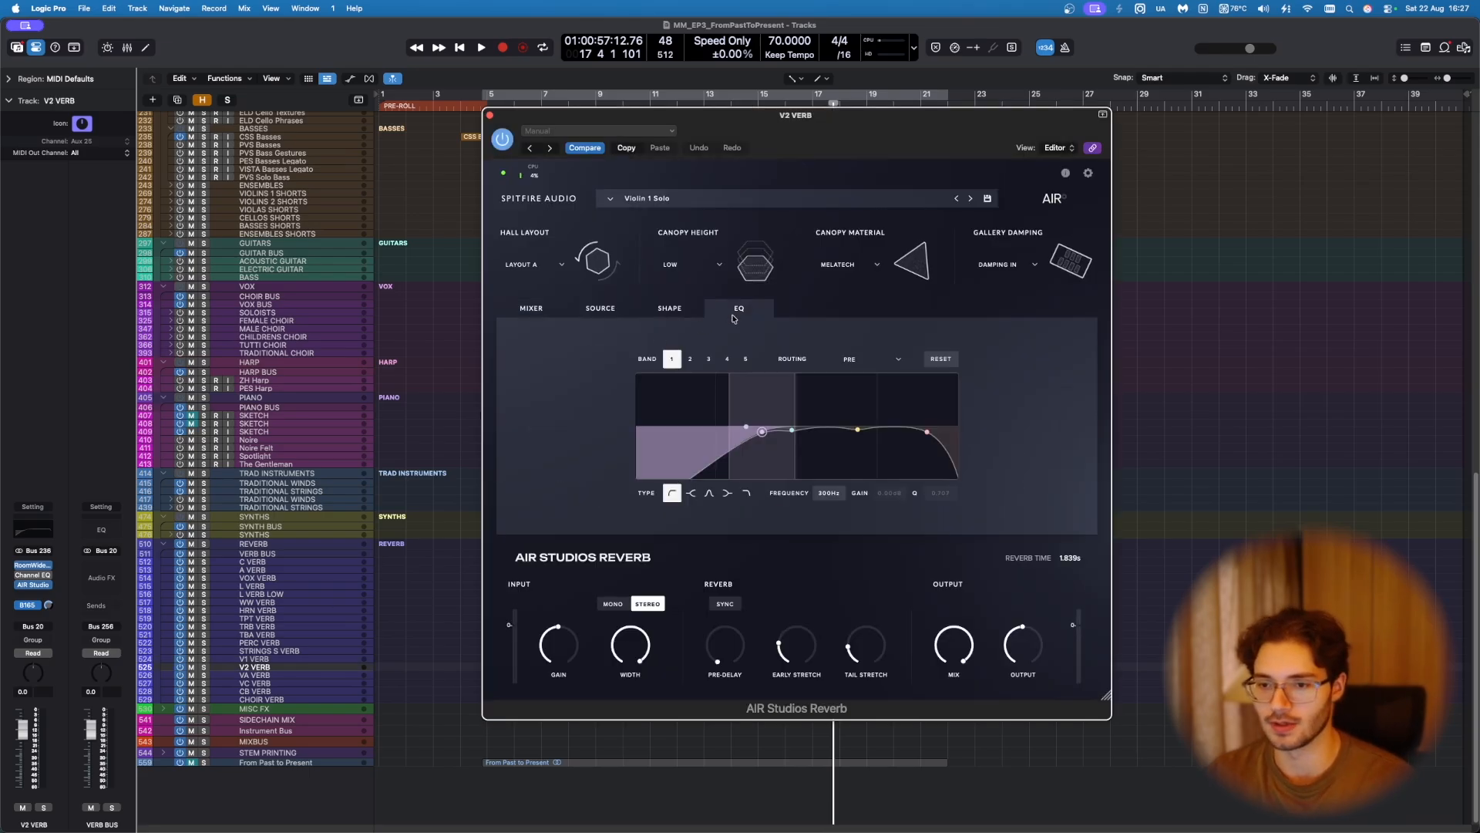
click(667, 308)
click(888, 384)
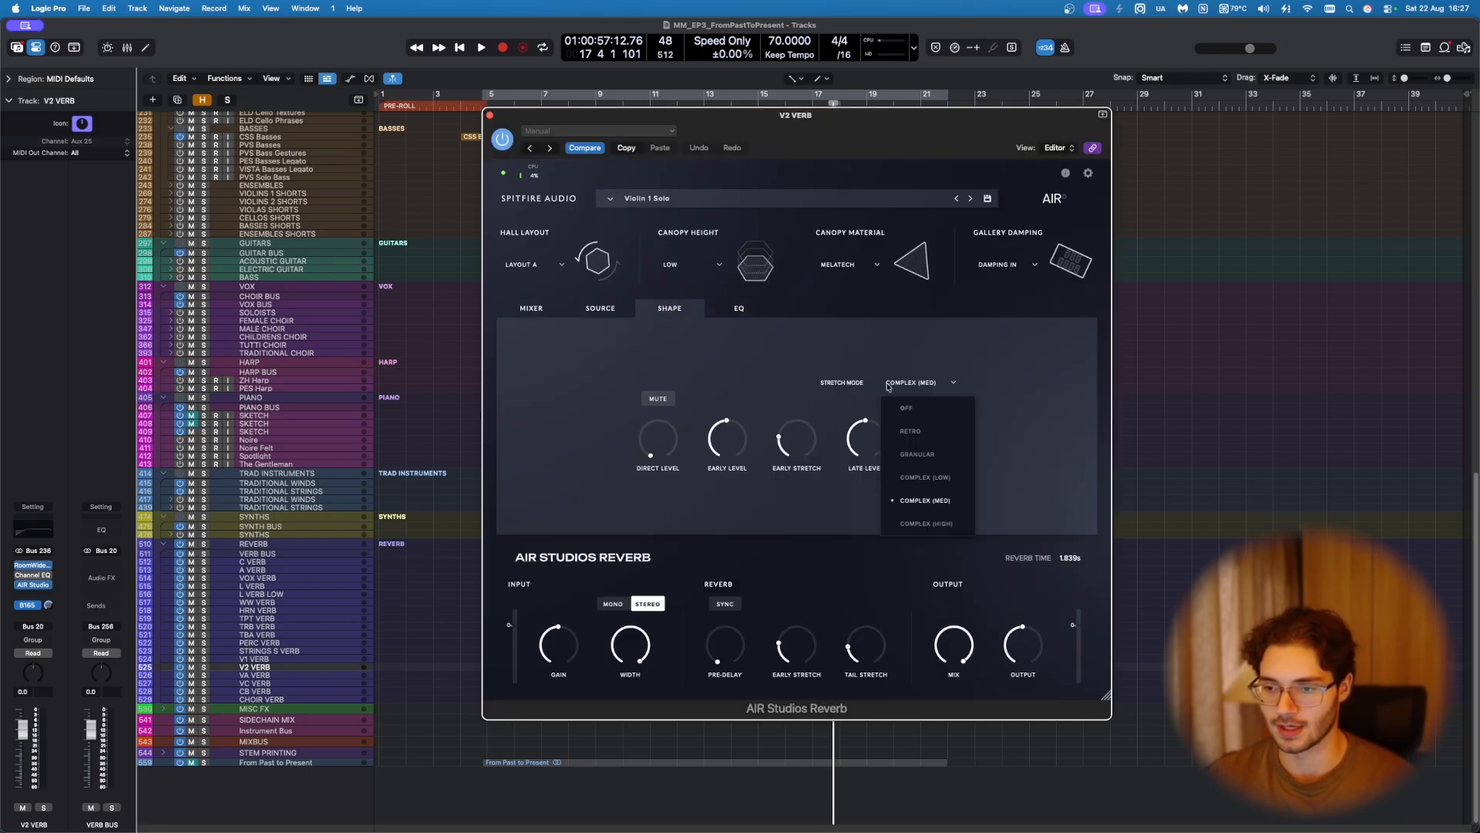
click(907, 409)
Step: Set the stretch mode of the viola reverb on VA VERB to Off
key(Down)
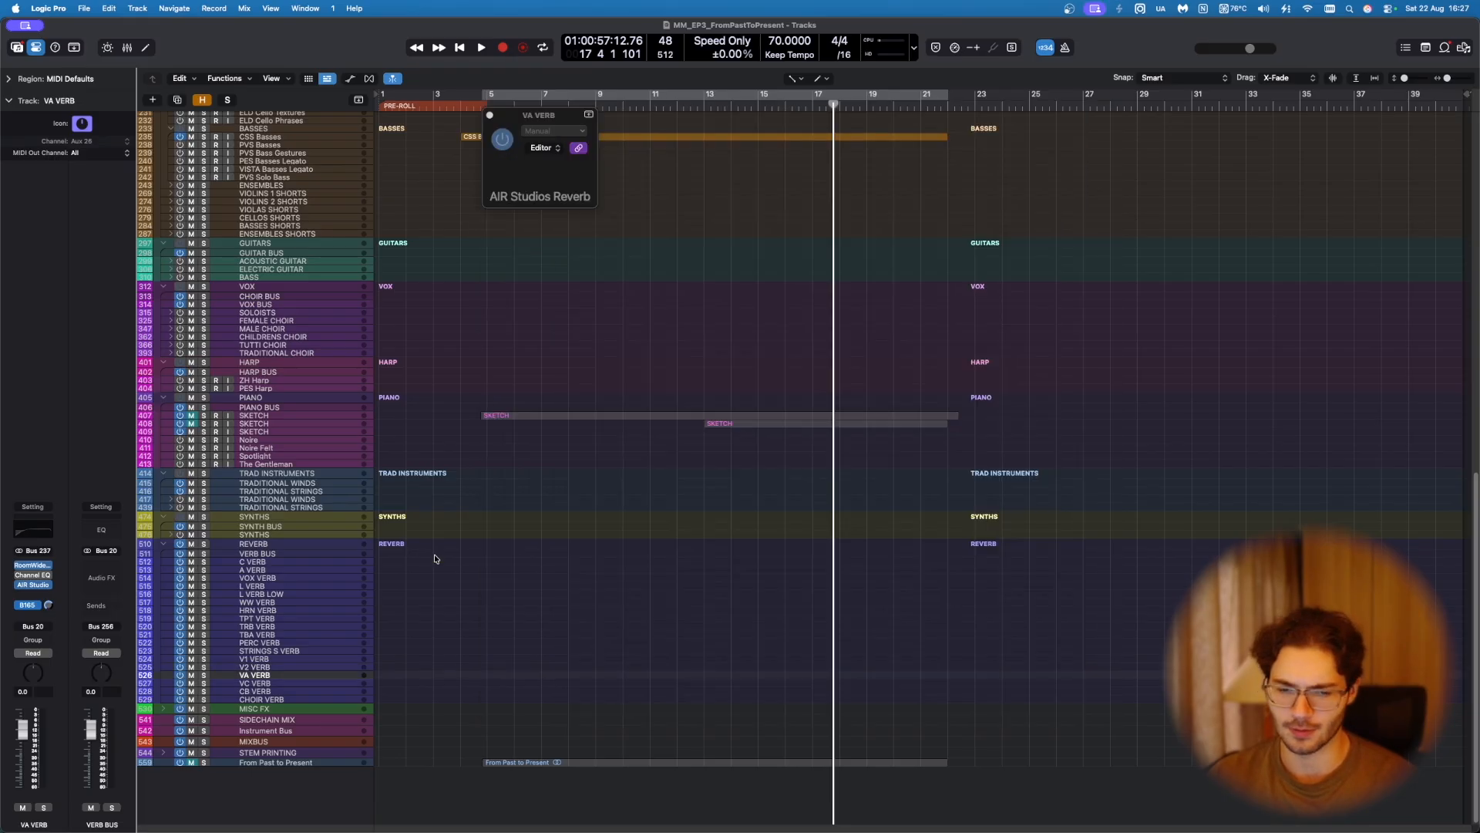
click(669, 308)
click(941, 383)
click(907, 409)
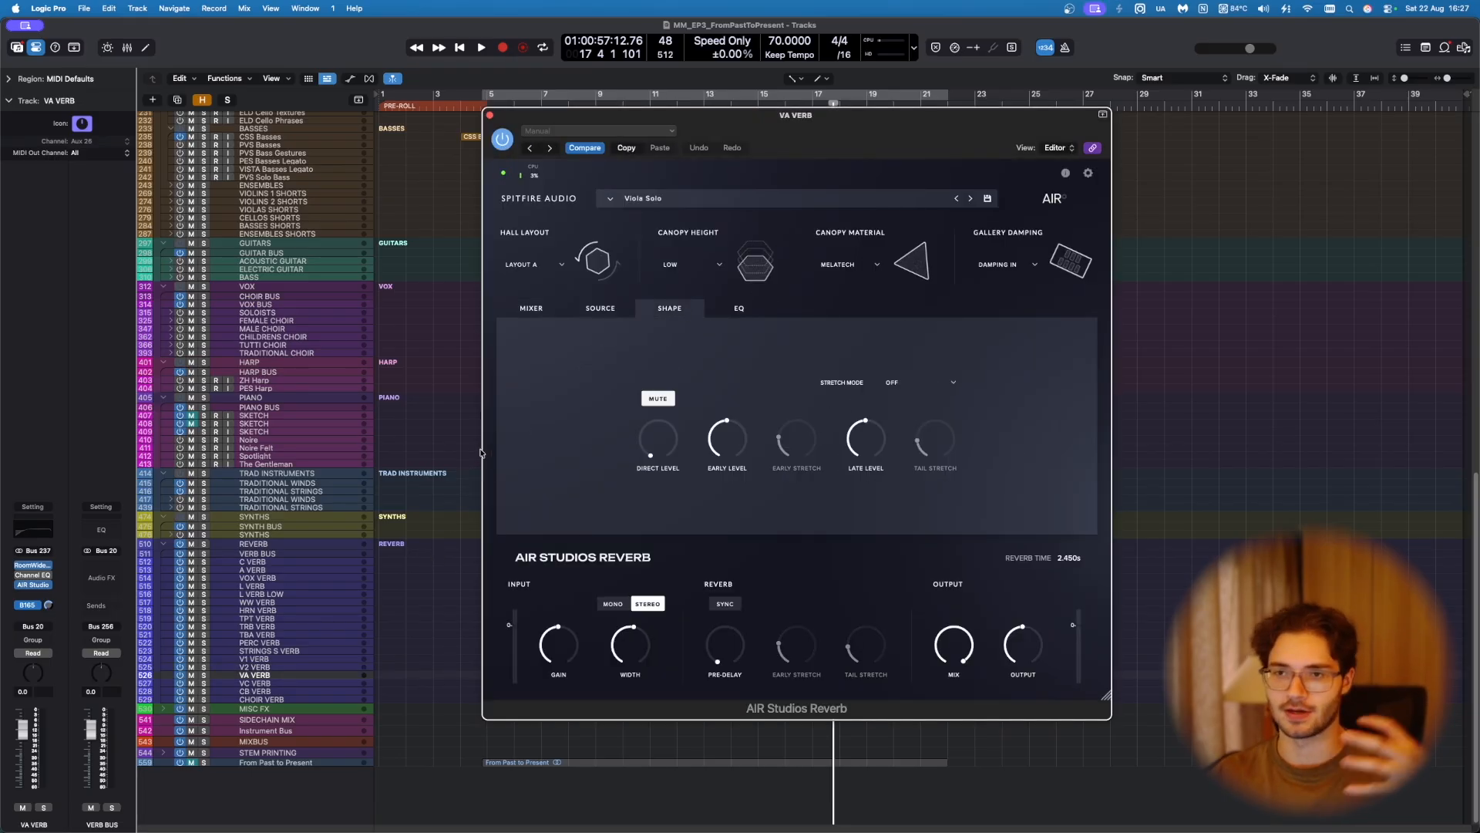
Step: Set the stretch mode of the cello reverb on VC VERB to Off
click(270, 682)
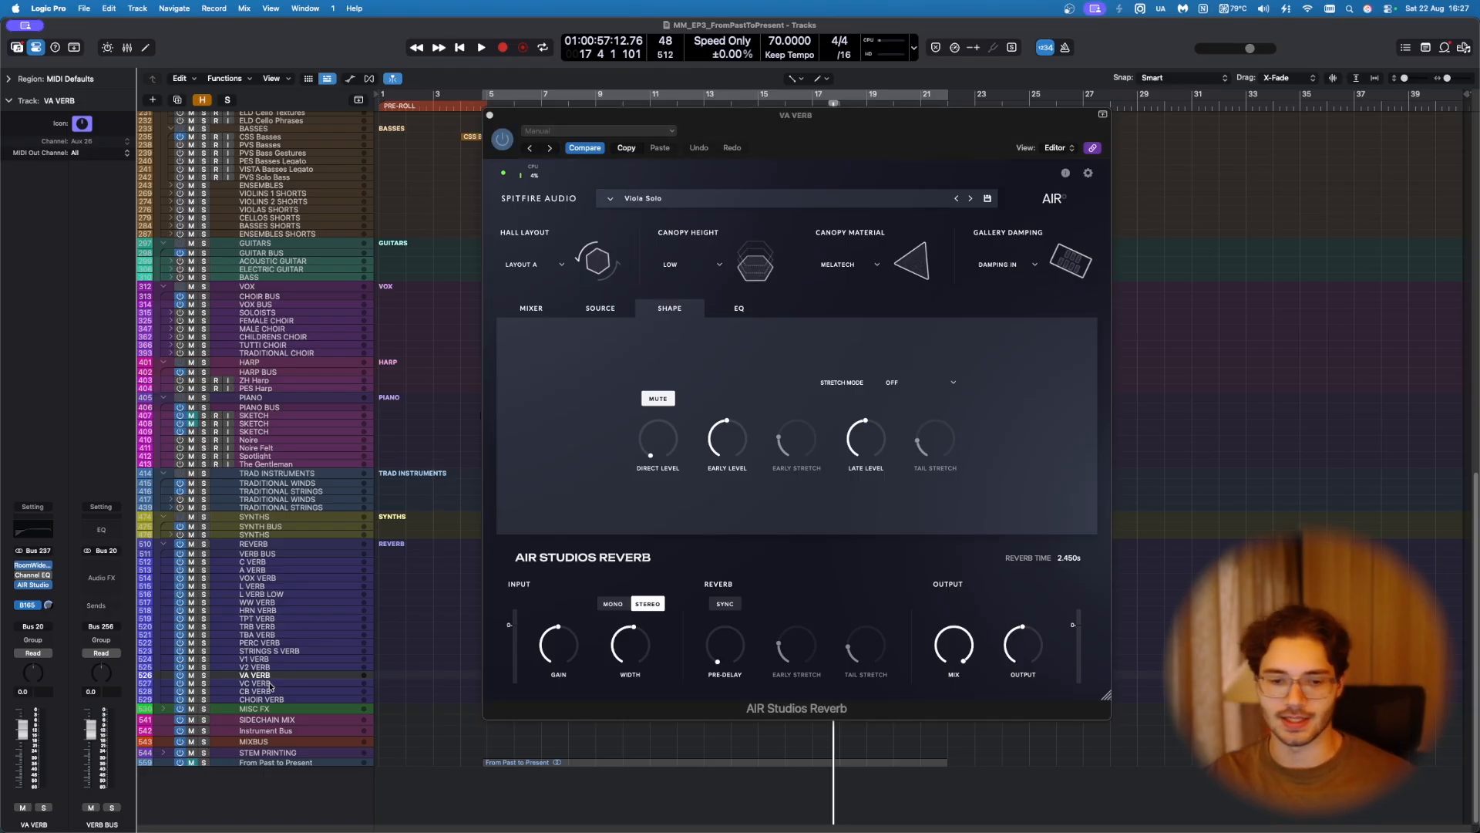
click(670, 309)
click(925, 383)
click(908, 408)
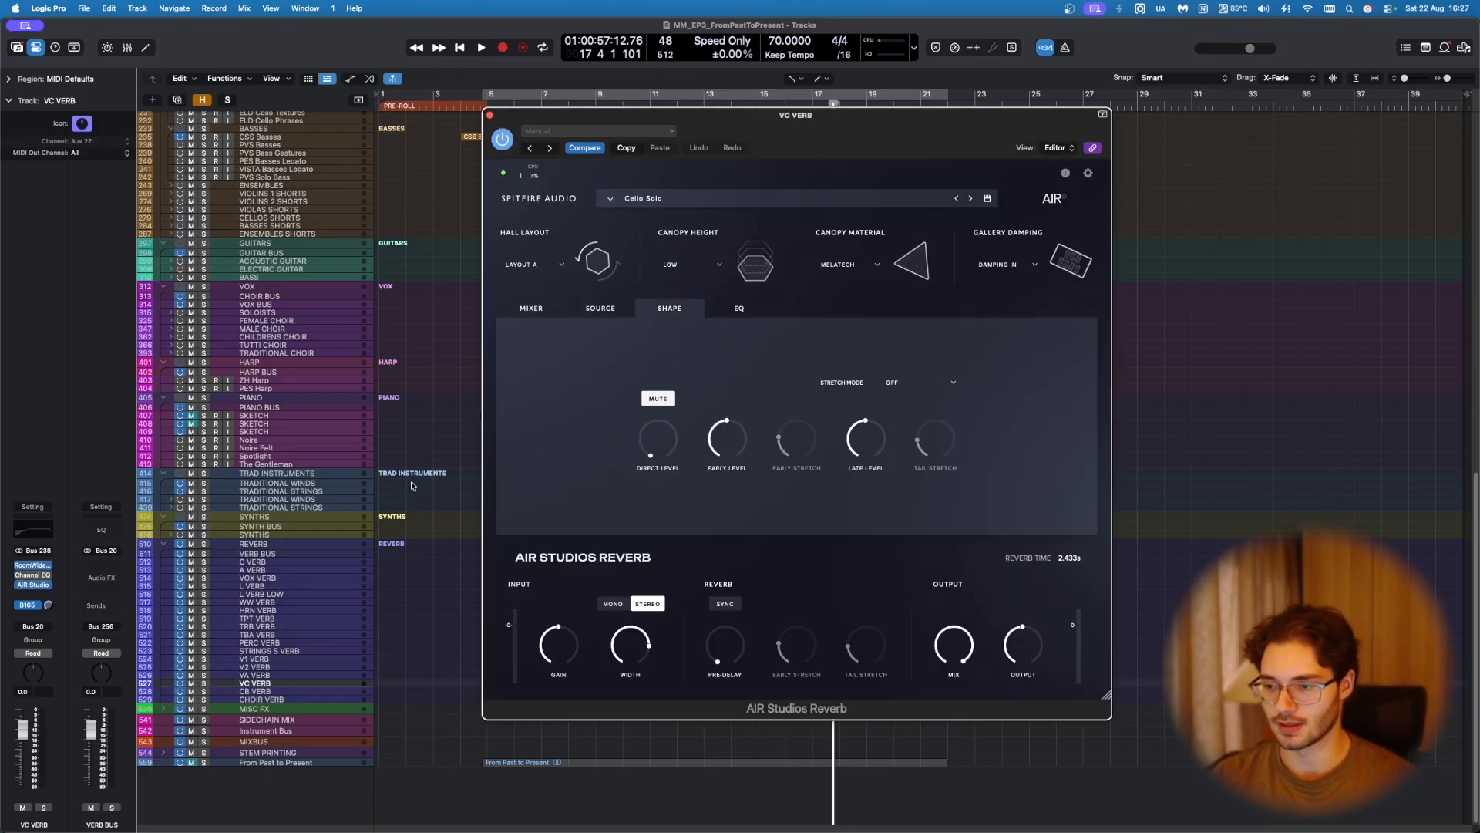
Step: Set the stretch mode of the bass reverb on CB VERB to Off and close the reverb window
key(Down)
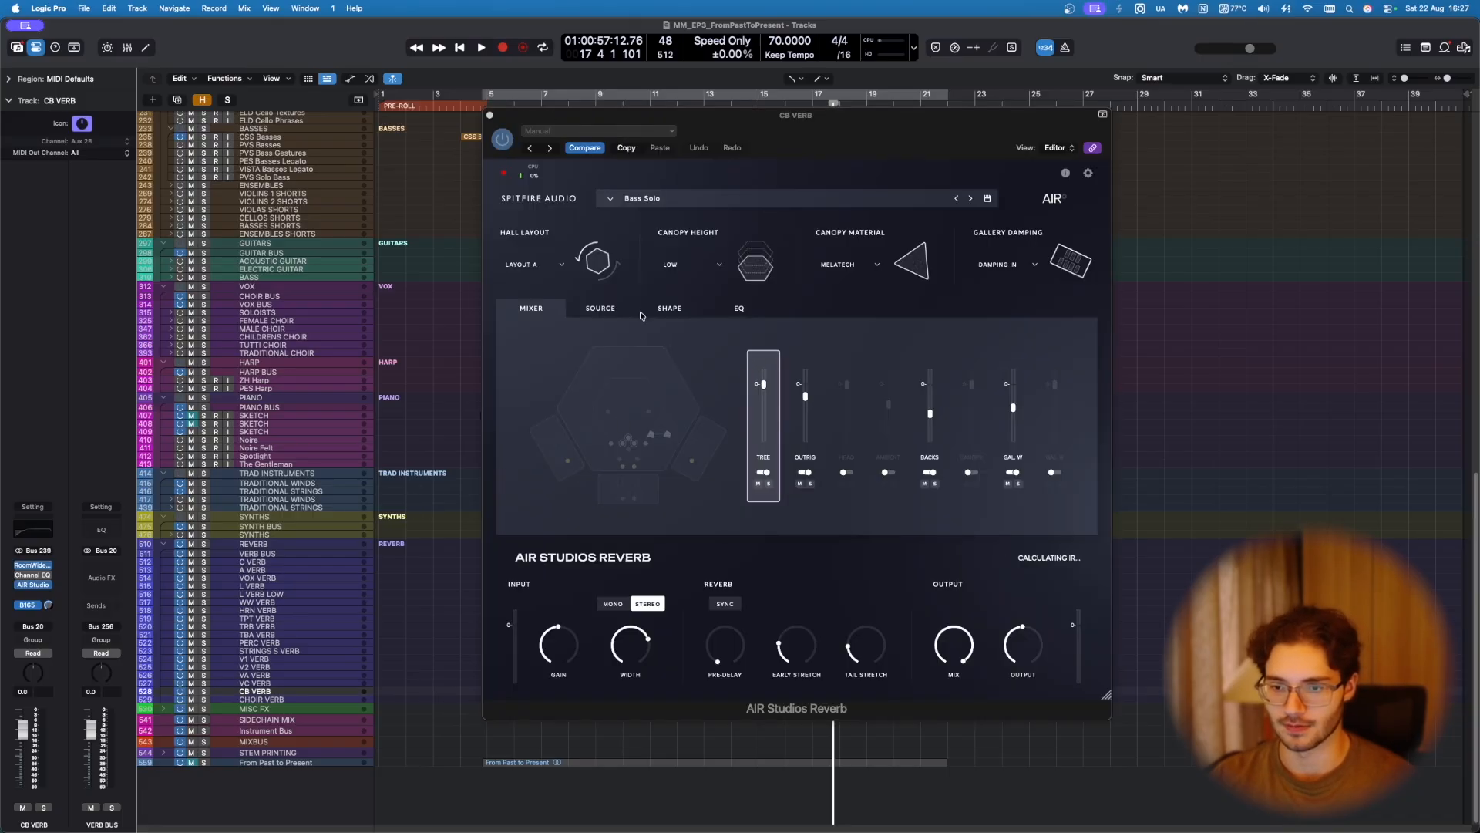
click(669, 308)
click(936, 383)
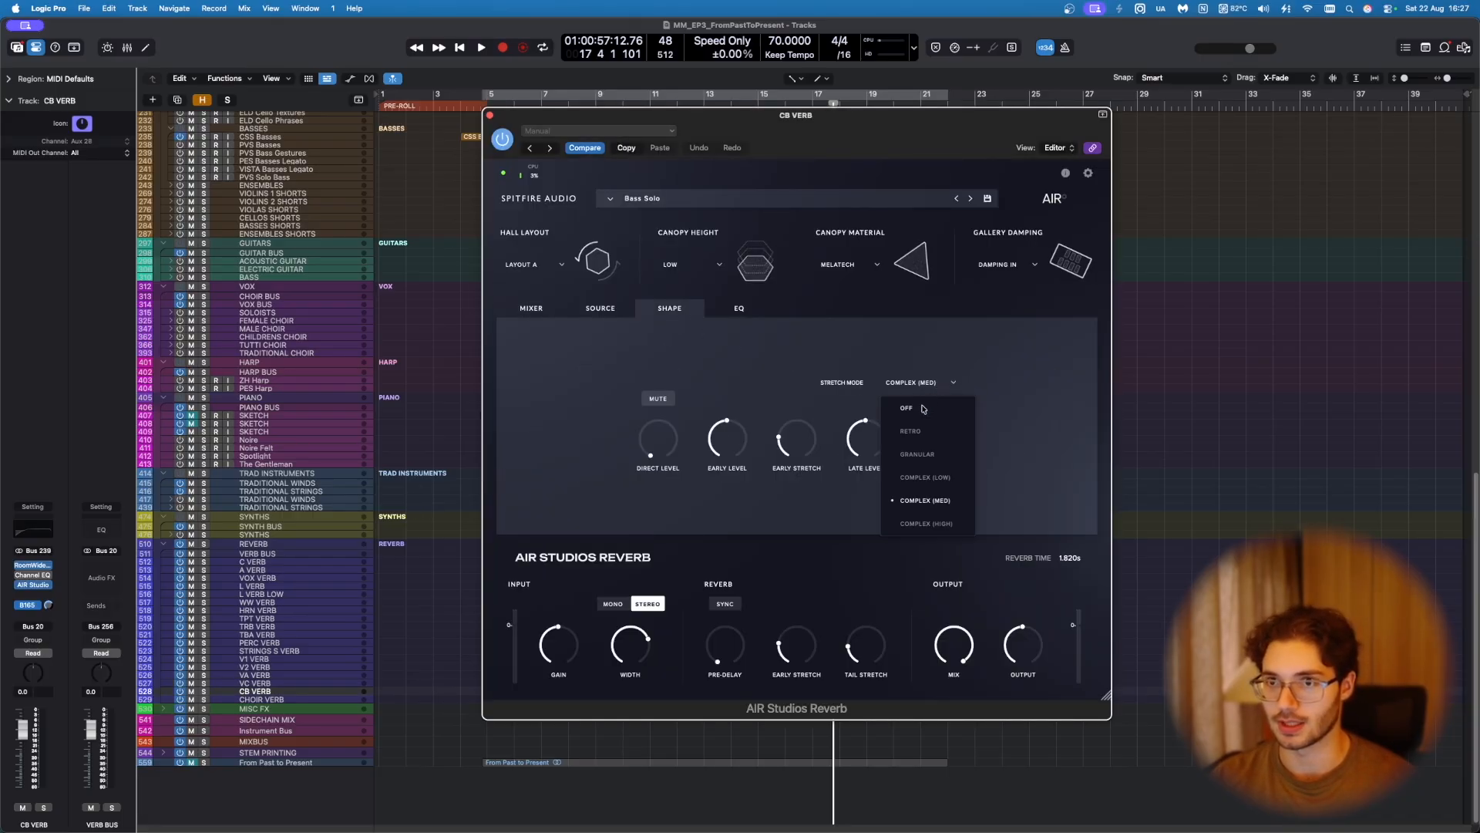
click(923, 408)
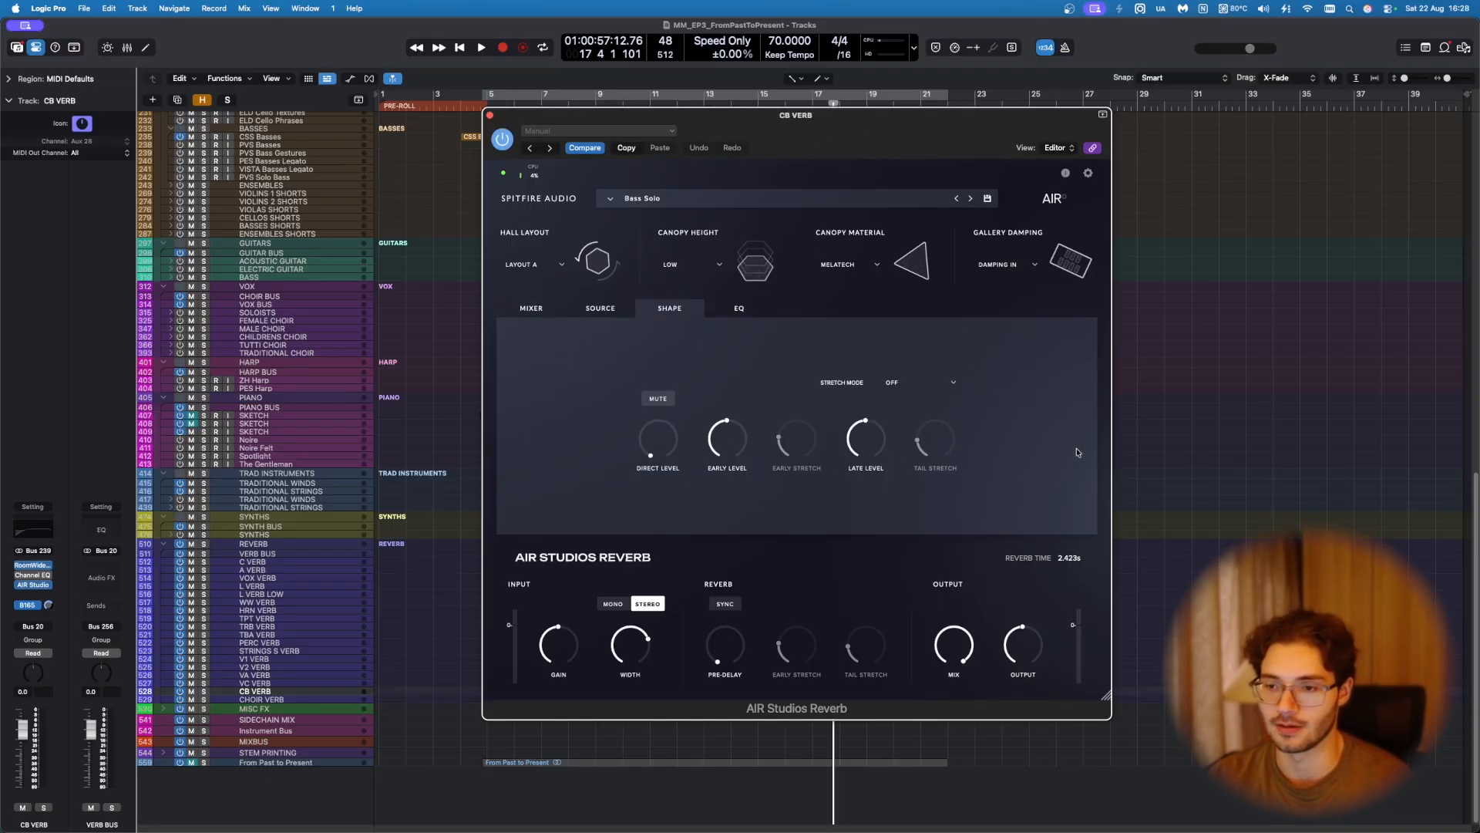
click(949, 382)
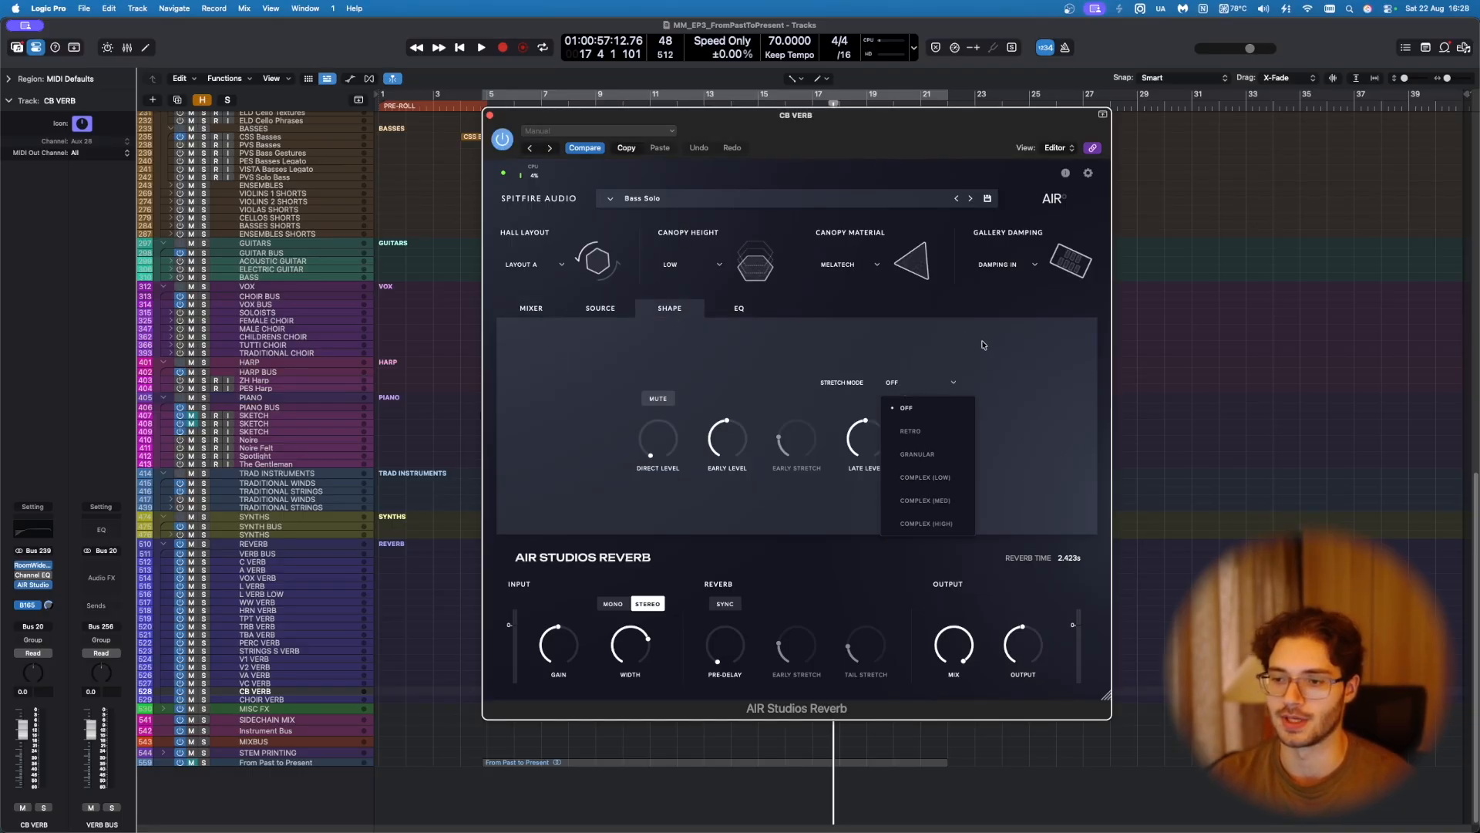
click(920, 386)
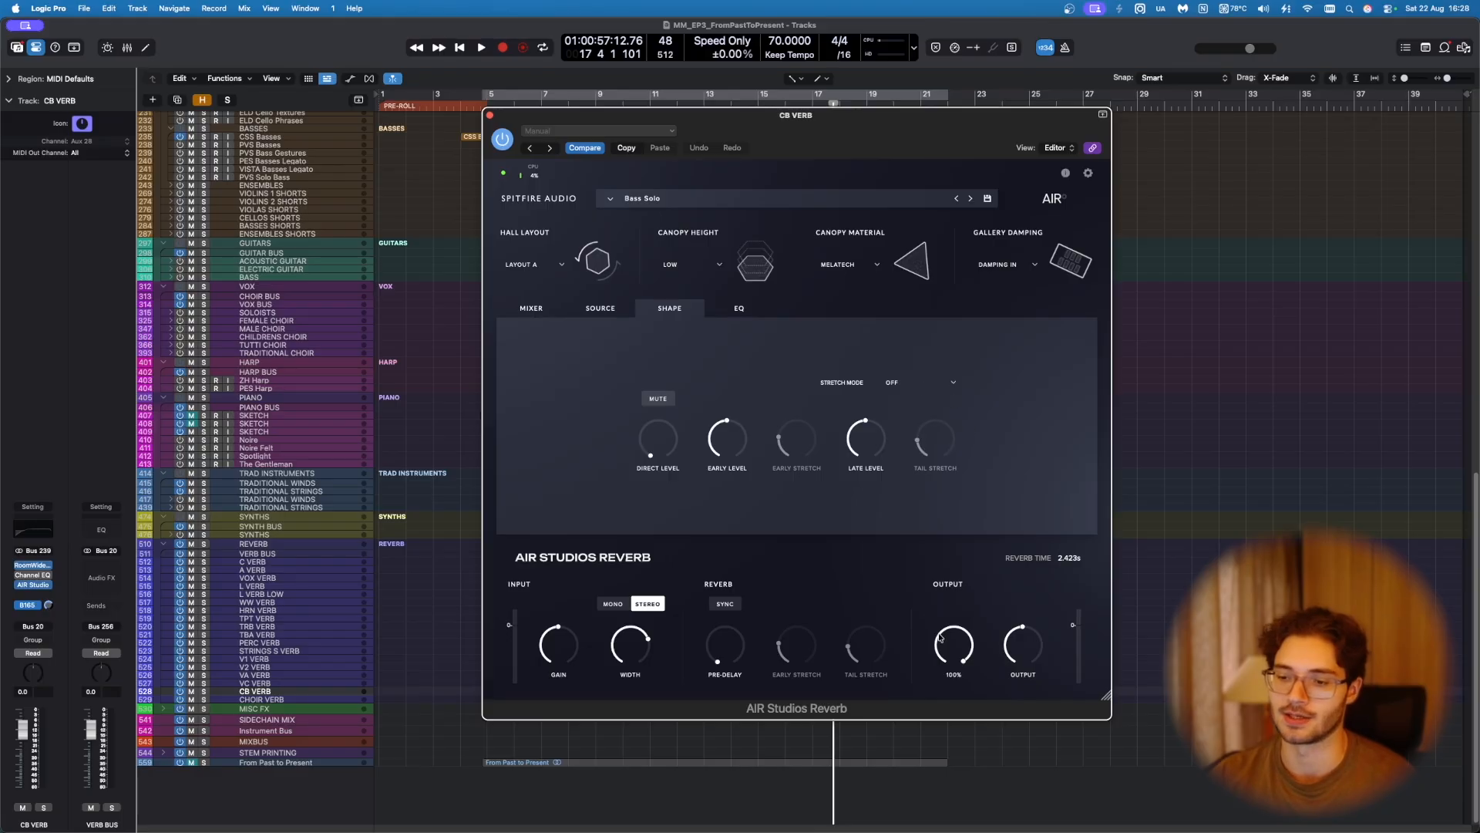
click(491, 117)
Step: Review the notes of all string regions in the Piano Roll, place the playhead just before bar 5, and return to the full arrangement
scroll(524, 380, up, 15)
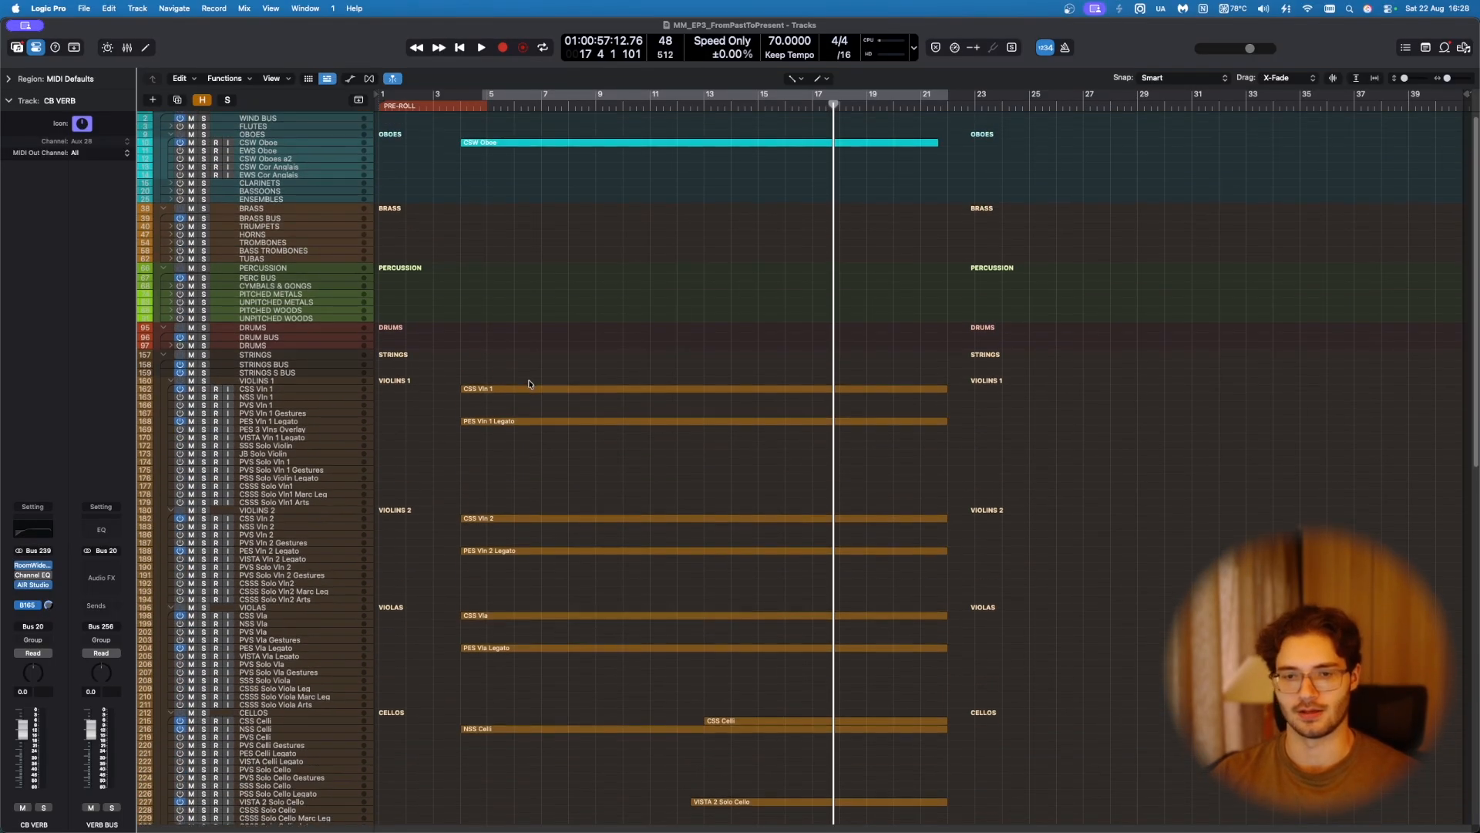
drag(425, 202, 912, 734)
key(p)
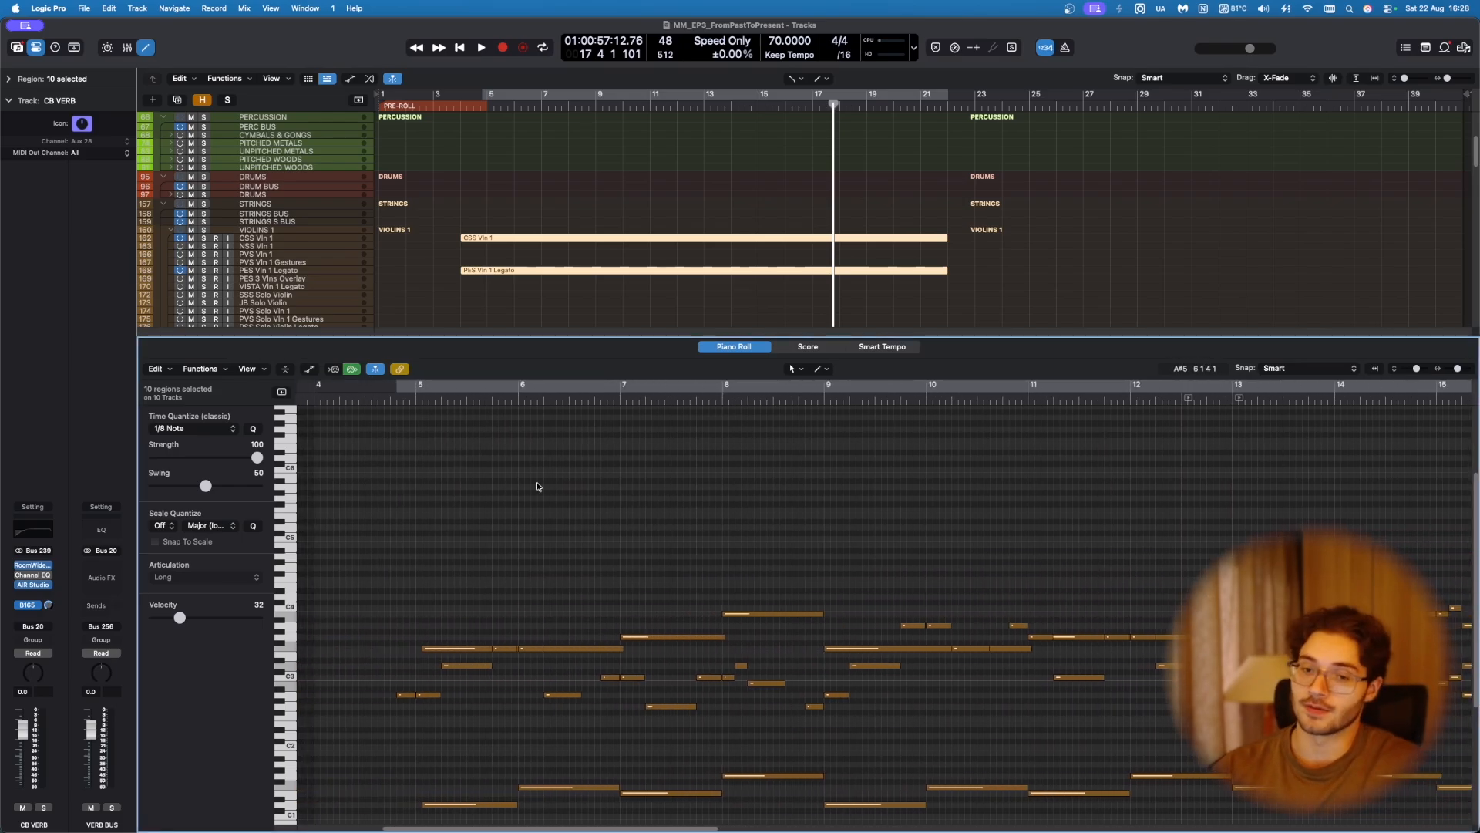
click(393, 396)
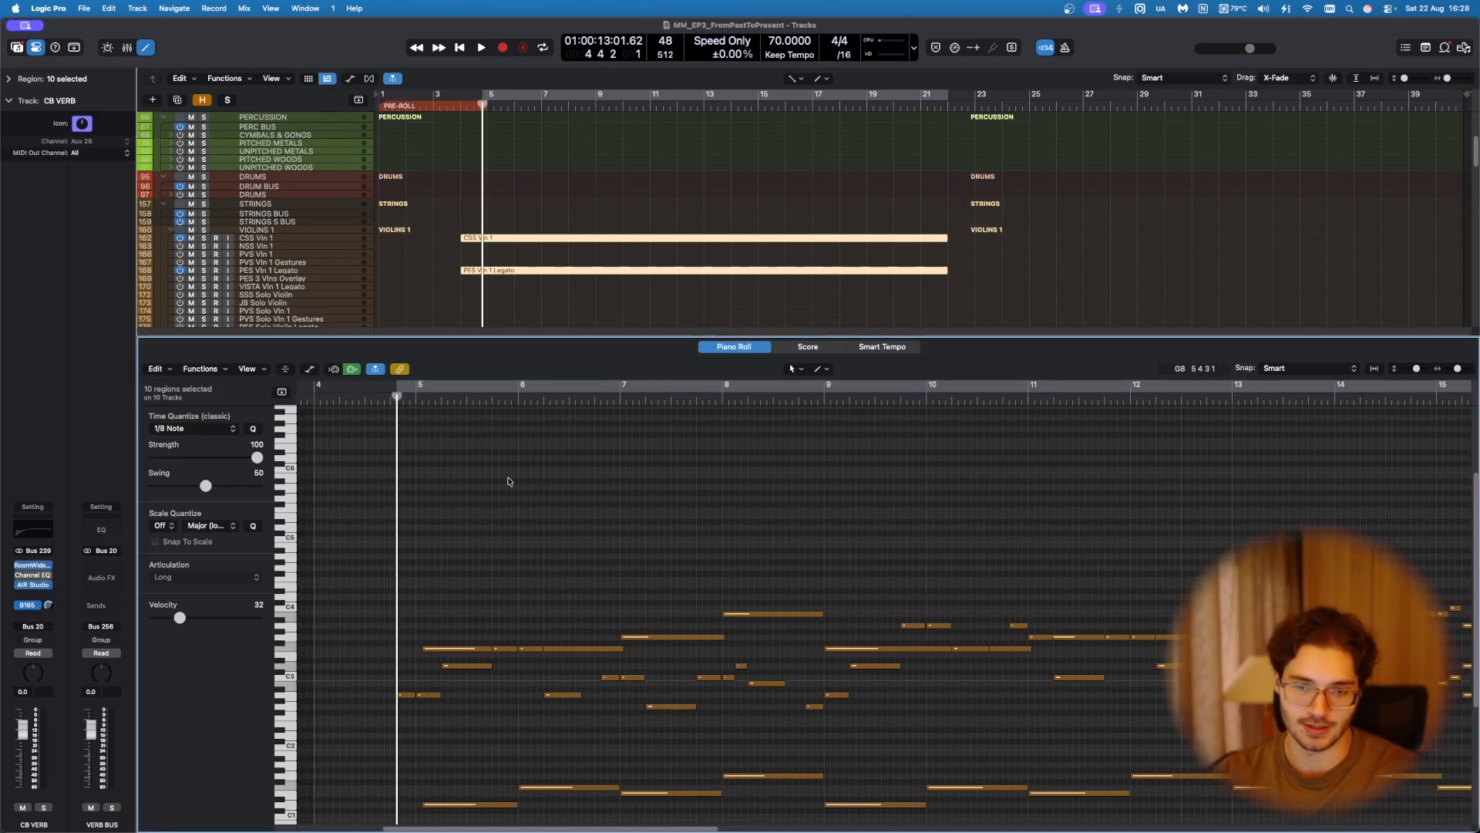
key(p)
click(293, 230)
drag(447, 205, 715, 713)
key(p)
key(p)
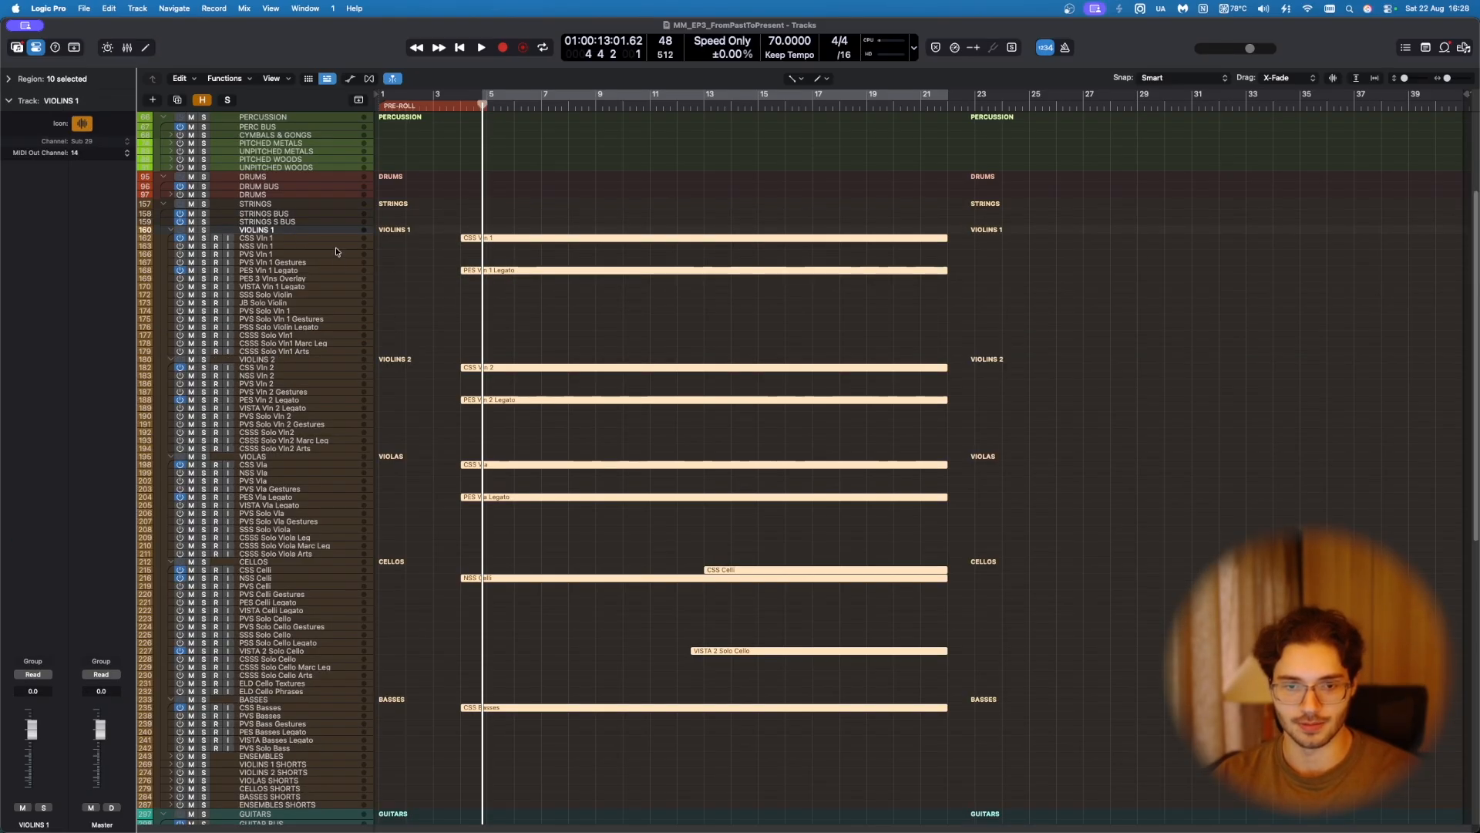
Step: Open Gullfoss Live on the STRINGS BUS and examine its settings
click(324, 238)
click(38, 582)
click(63, 570)
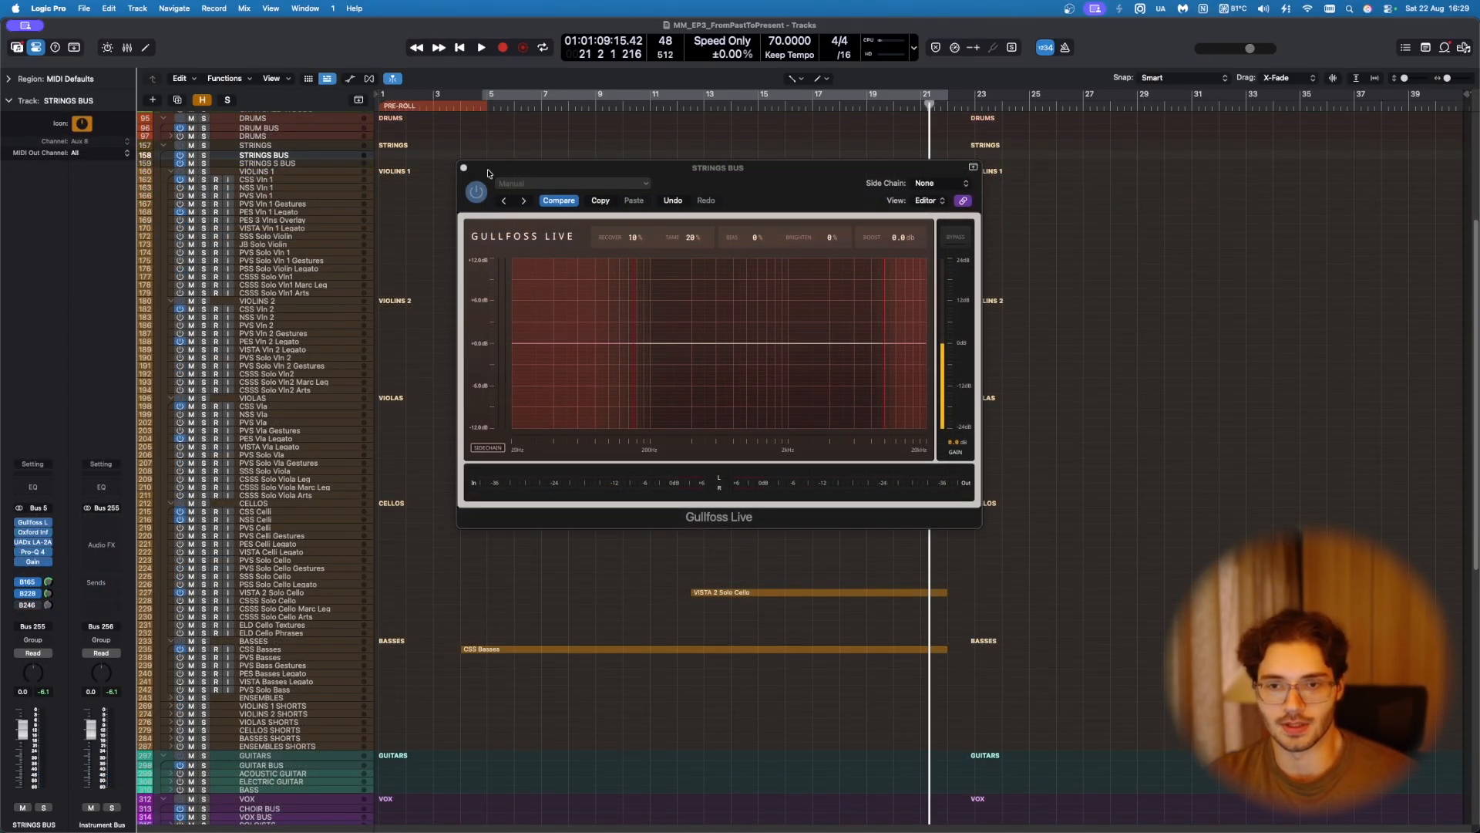
drag(756, 184, 794, 228)
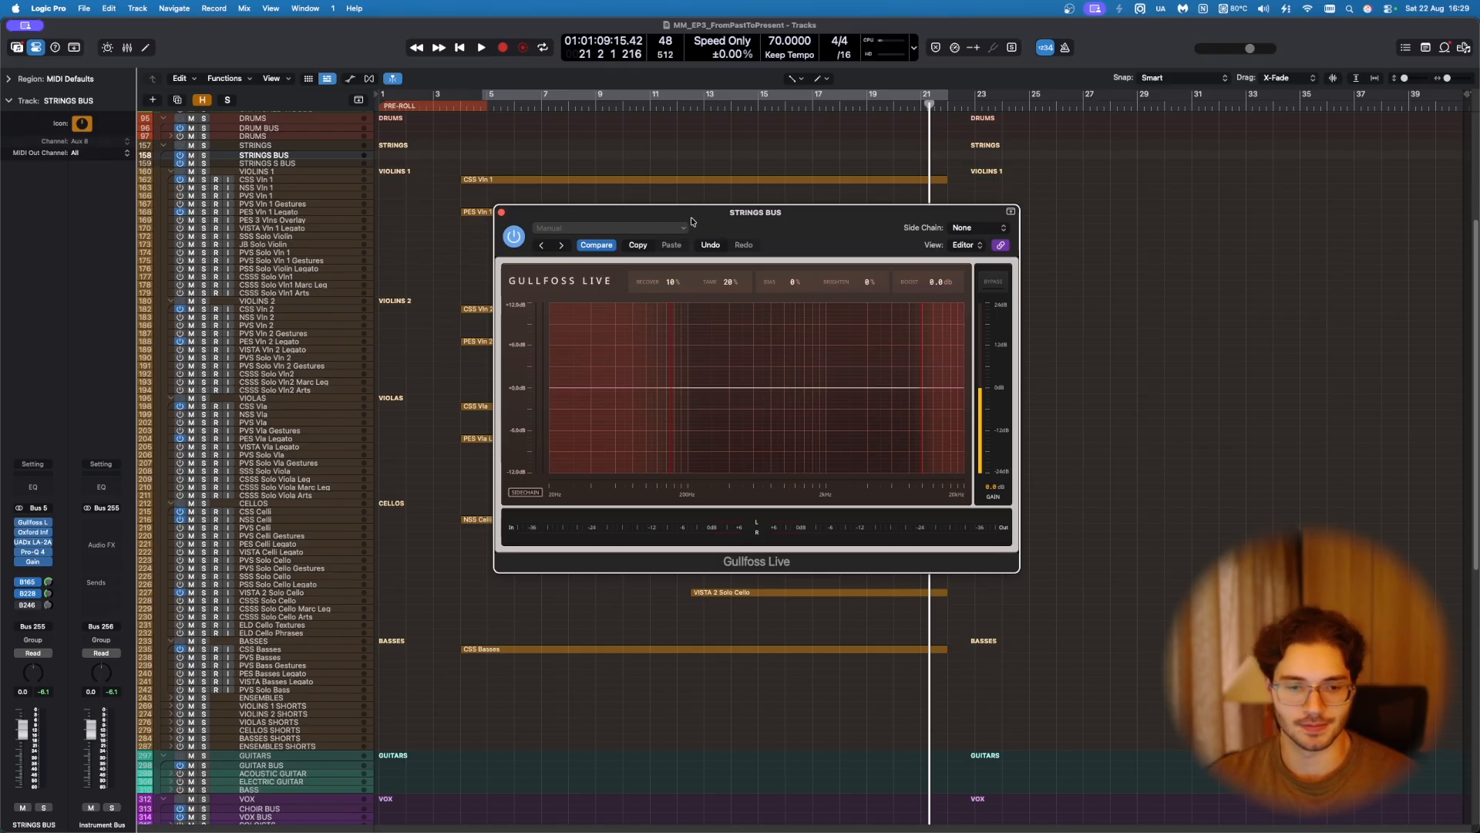
mouse_move(569, 218)
mouse_down()
mouse_move(627, 220)
mouse_move(586, 231)
mouse_up()
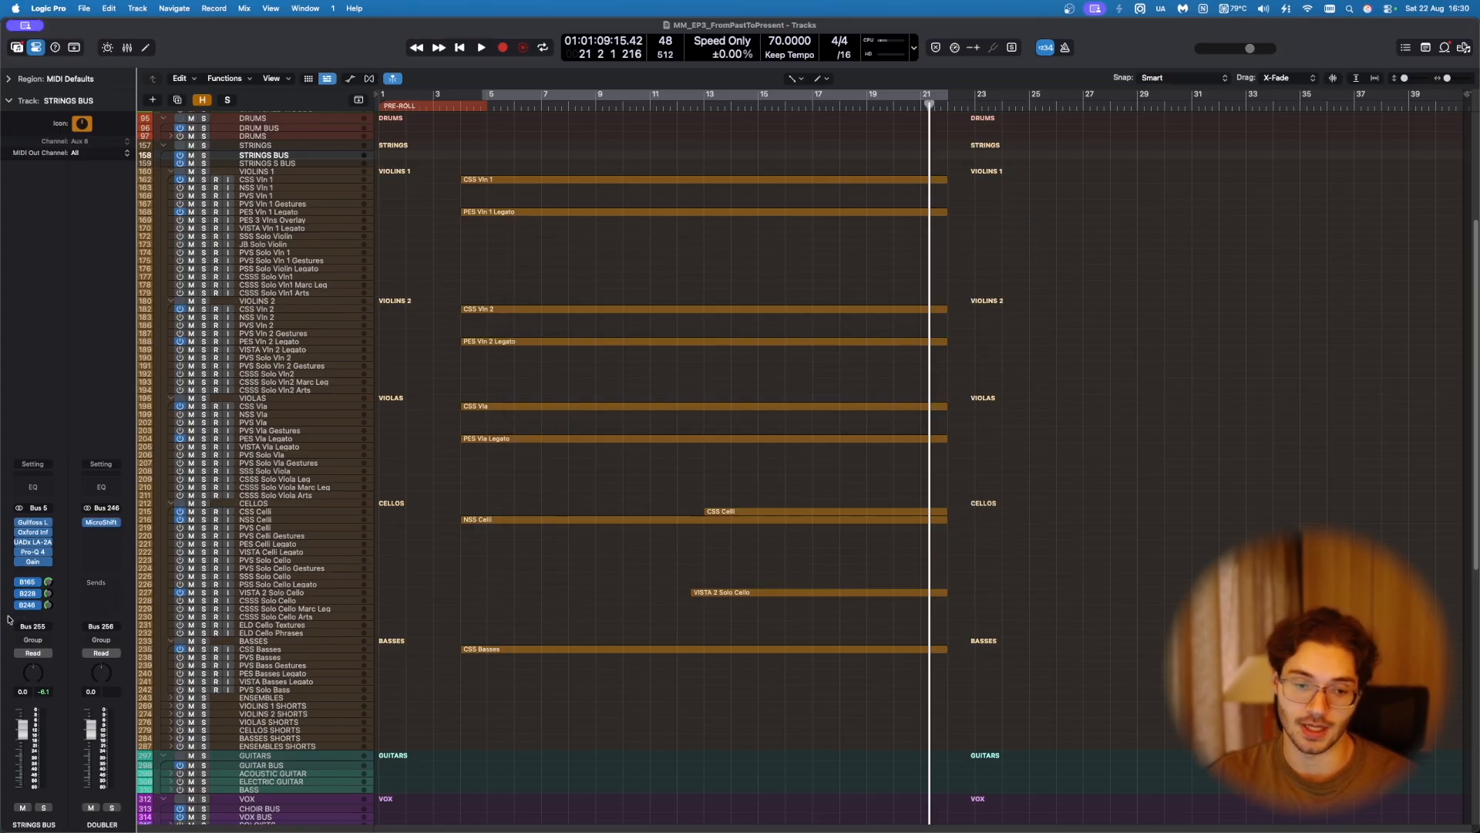
Step: Follow the STRINGS BUS send to the DOUBLER channel and examine its MicroShift plug-in
click(36, 609)
click(101, 528)
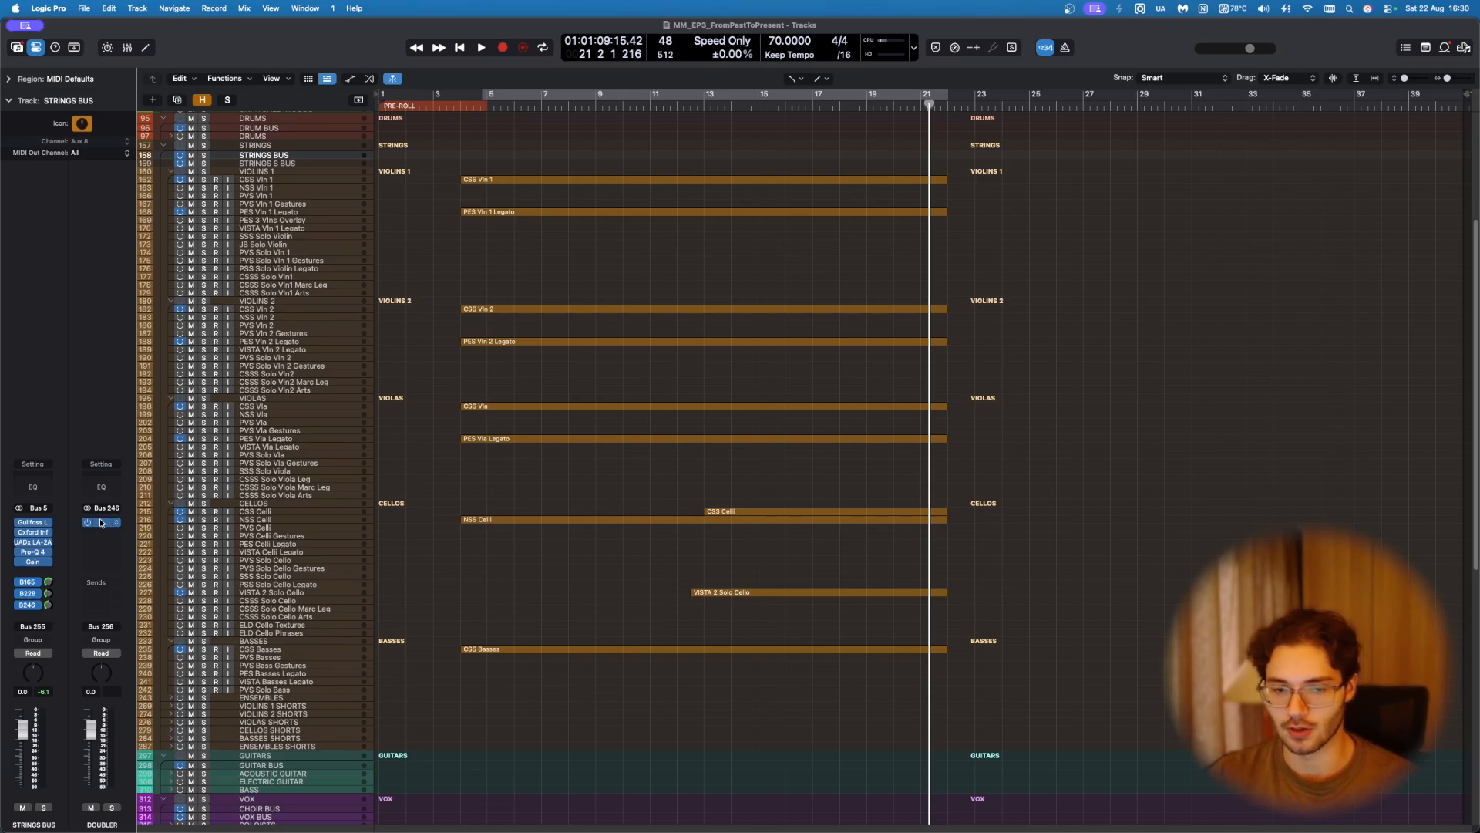
click(101, 522)
drag(707, 169, 1134, 248)
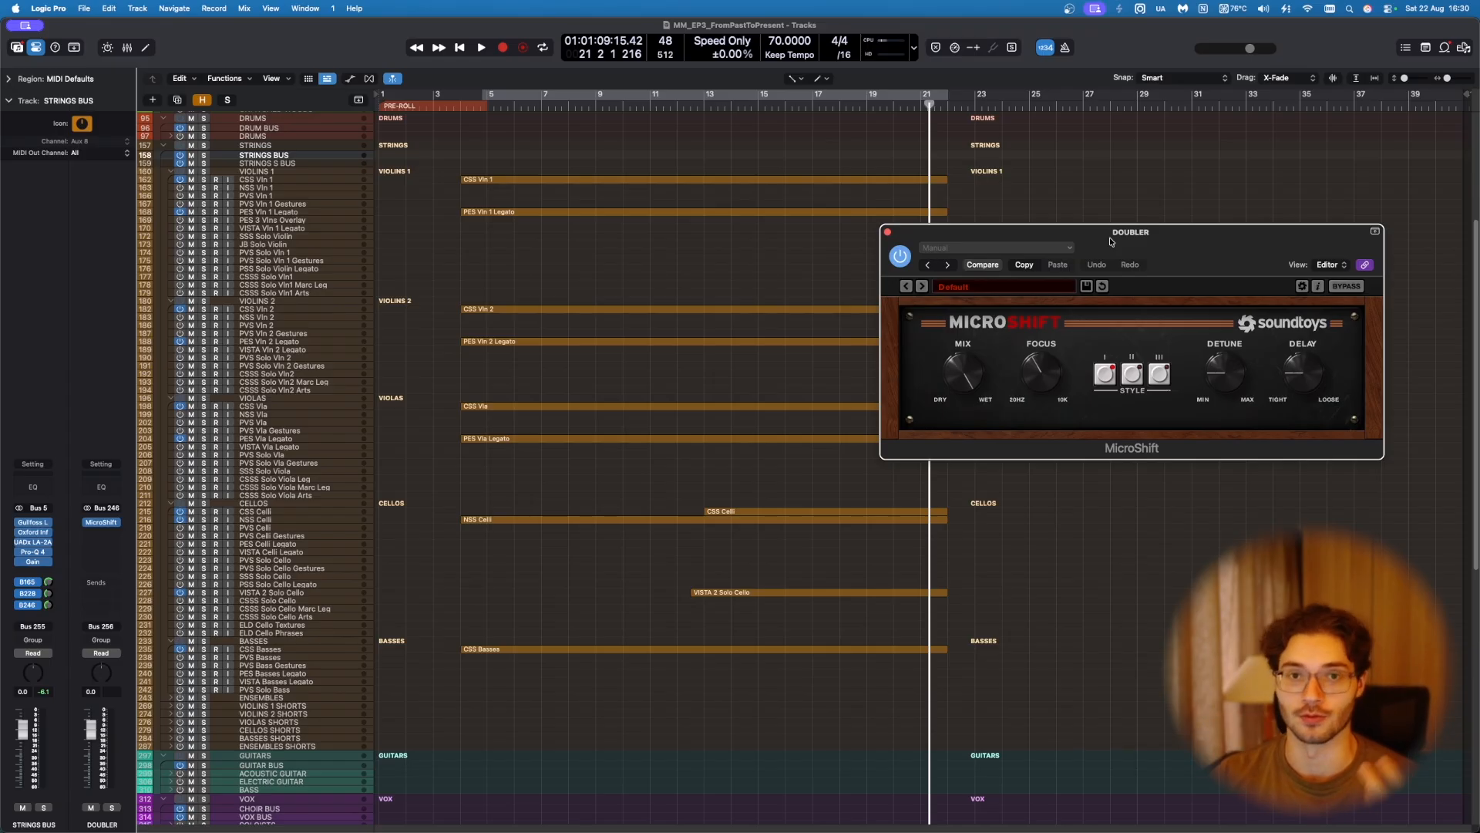
drag(1111, 242, 1103, 249)
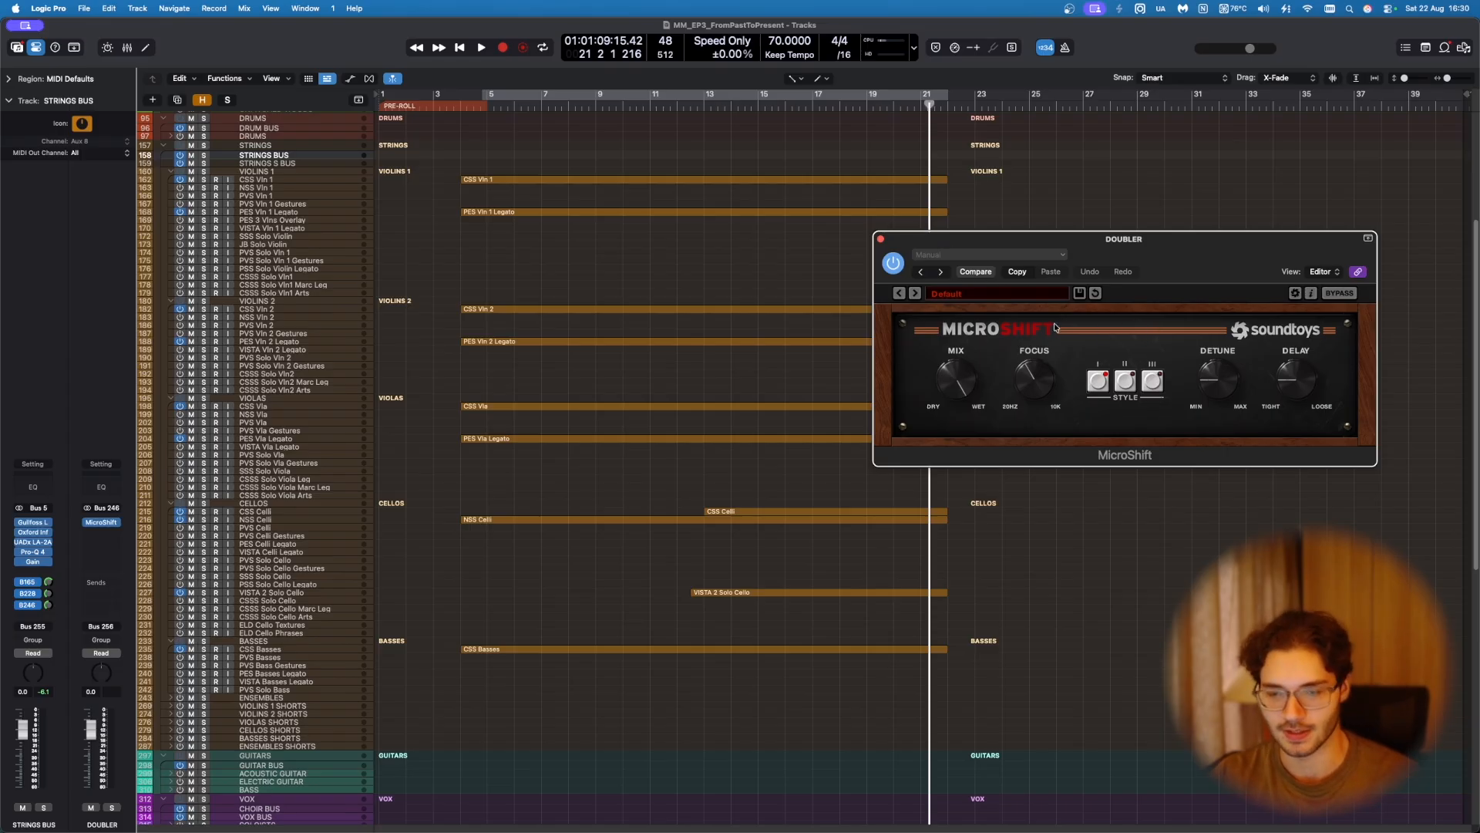
Step: Turn on cycle playback and solo the STRINGS stack
key(c)
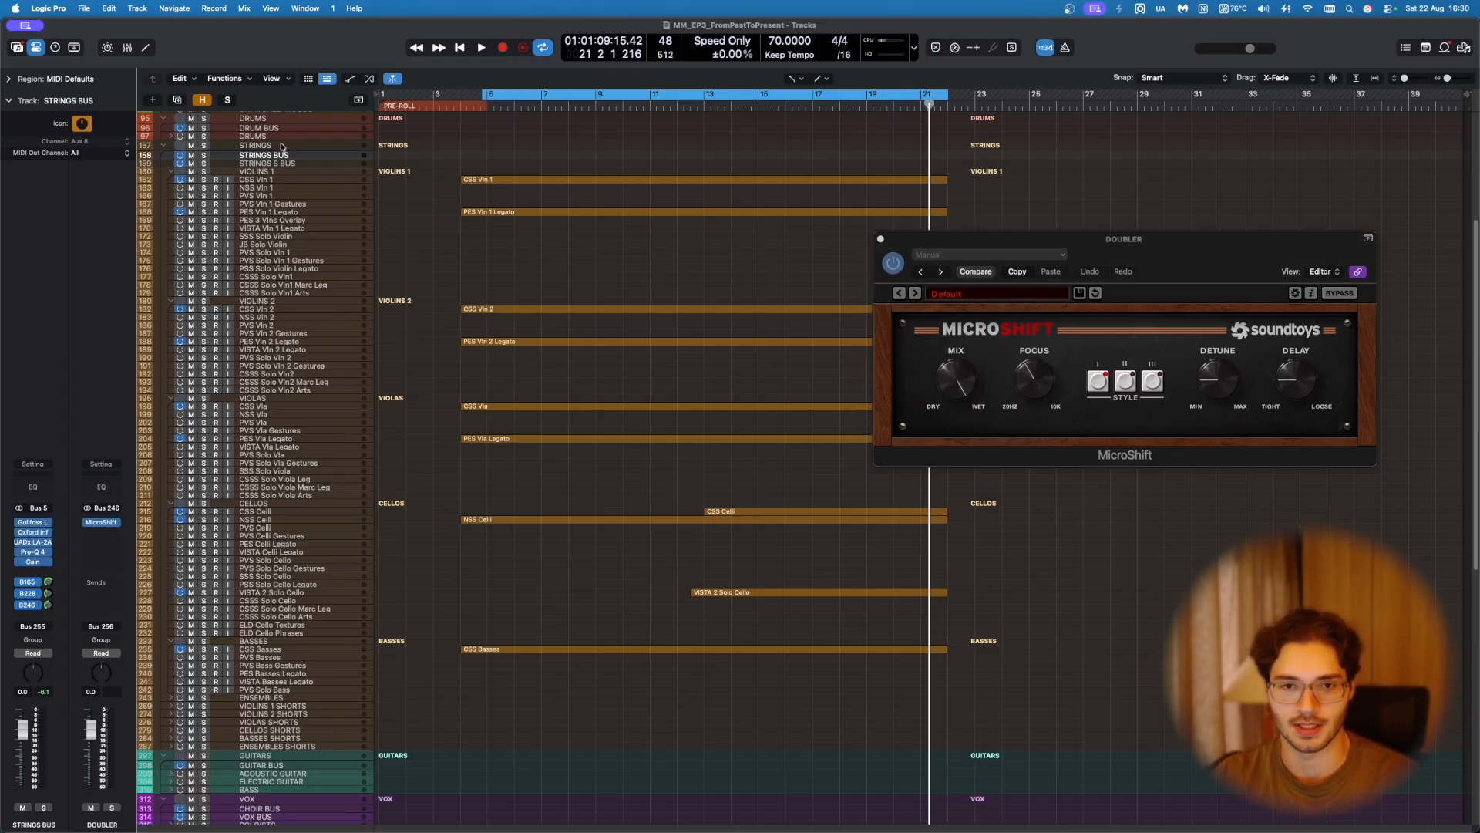
click(281, 146)
key(s)
click(880, 239)
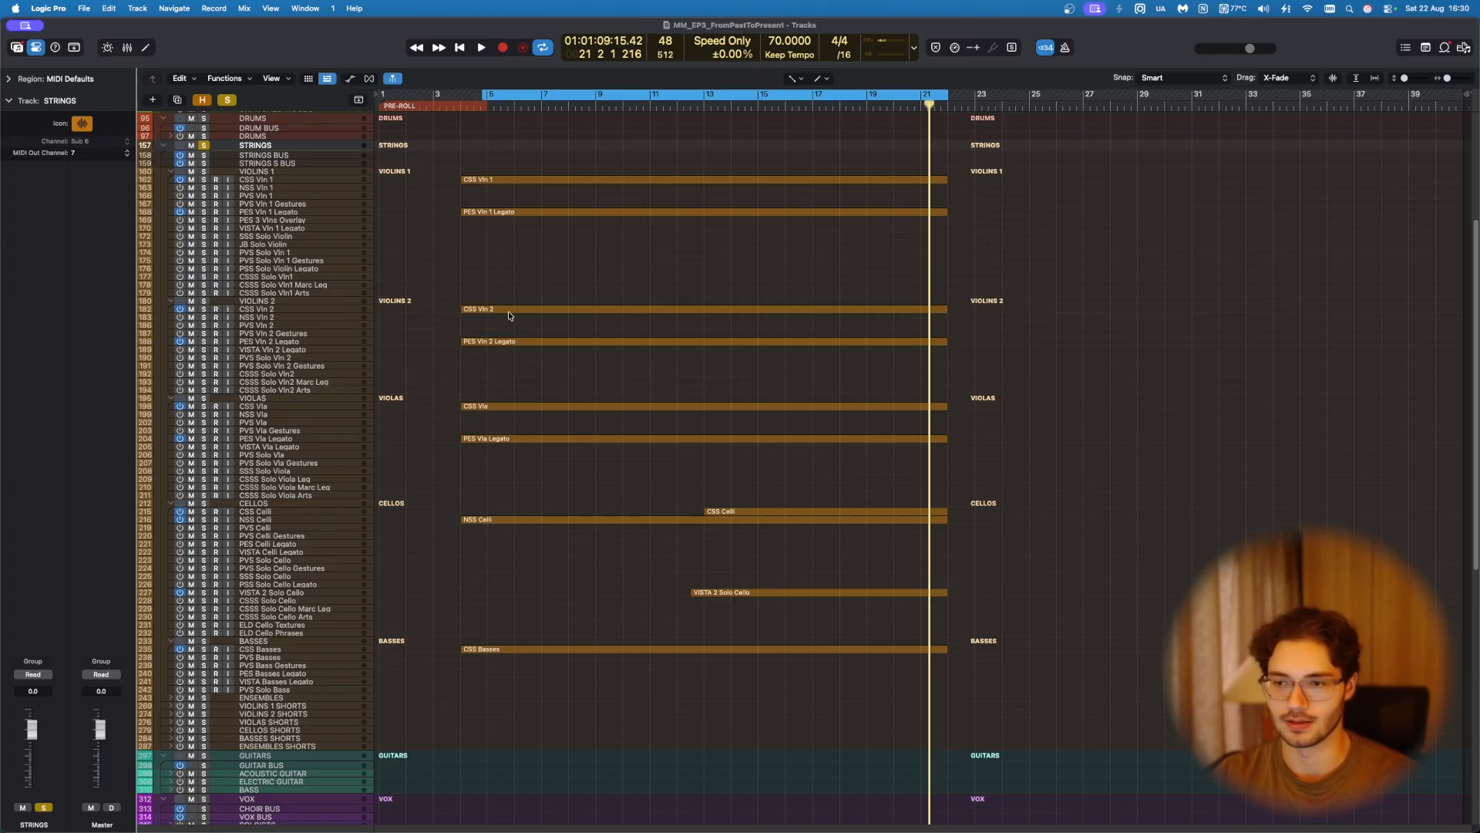
Step: Reopen MicroShift on the DOUBLER channel, play the soloed strings and bypass the plug-in to compare the sound
click(293, 163)
click(29, 605)
click(101, 522)
drag(724, 185, 1190, 209)
key(space)
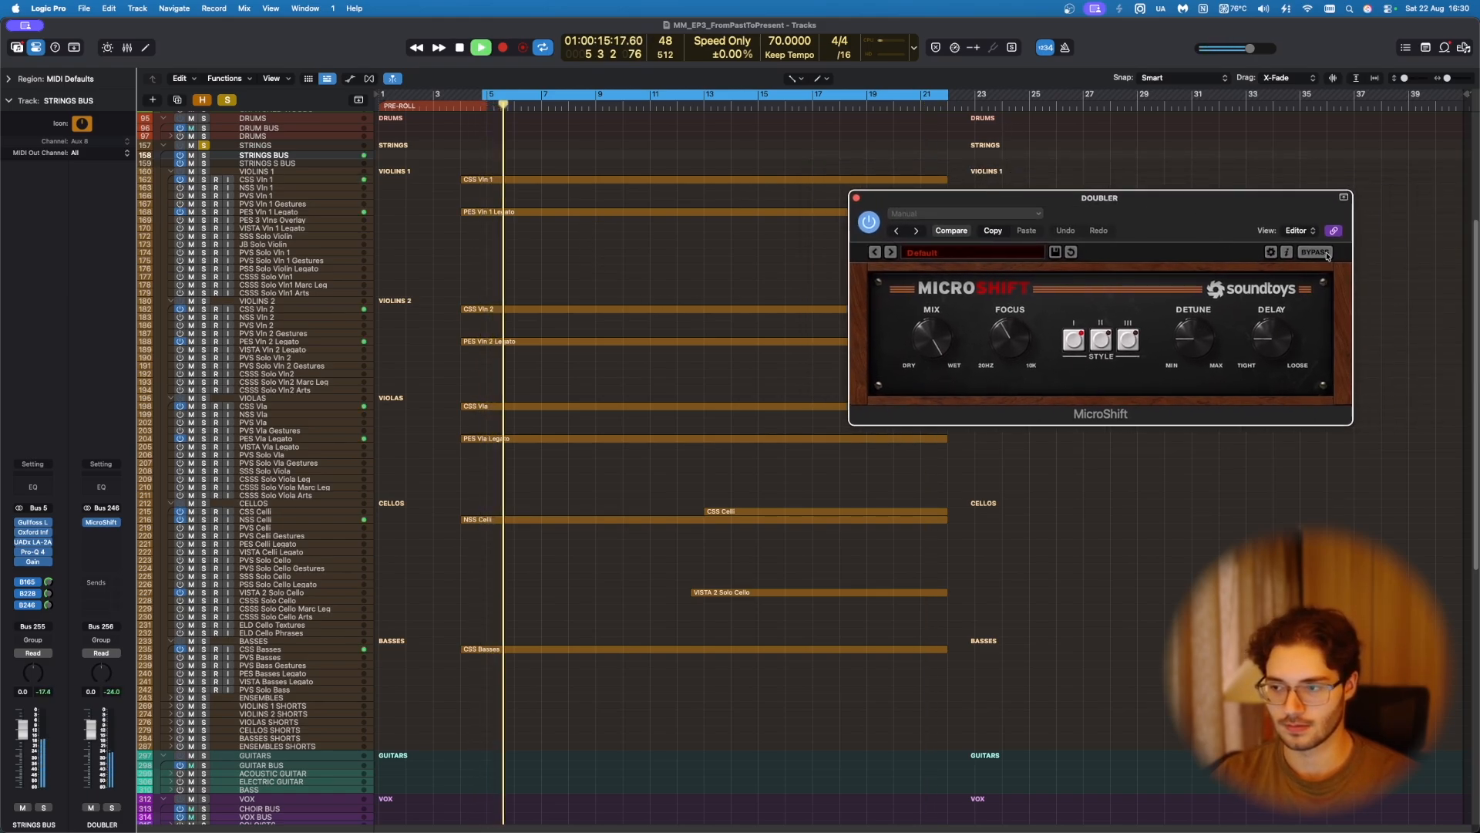
click(1326, 254)
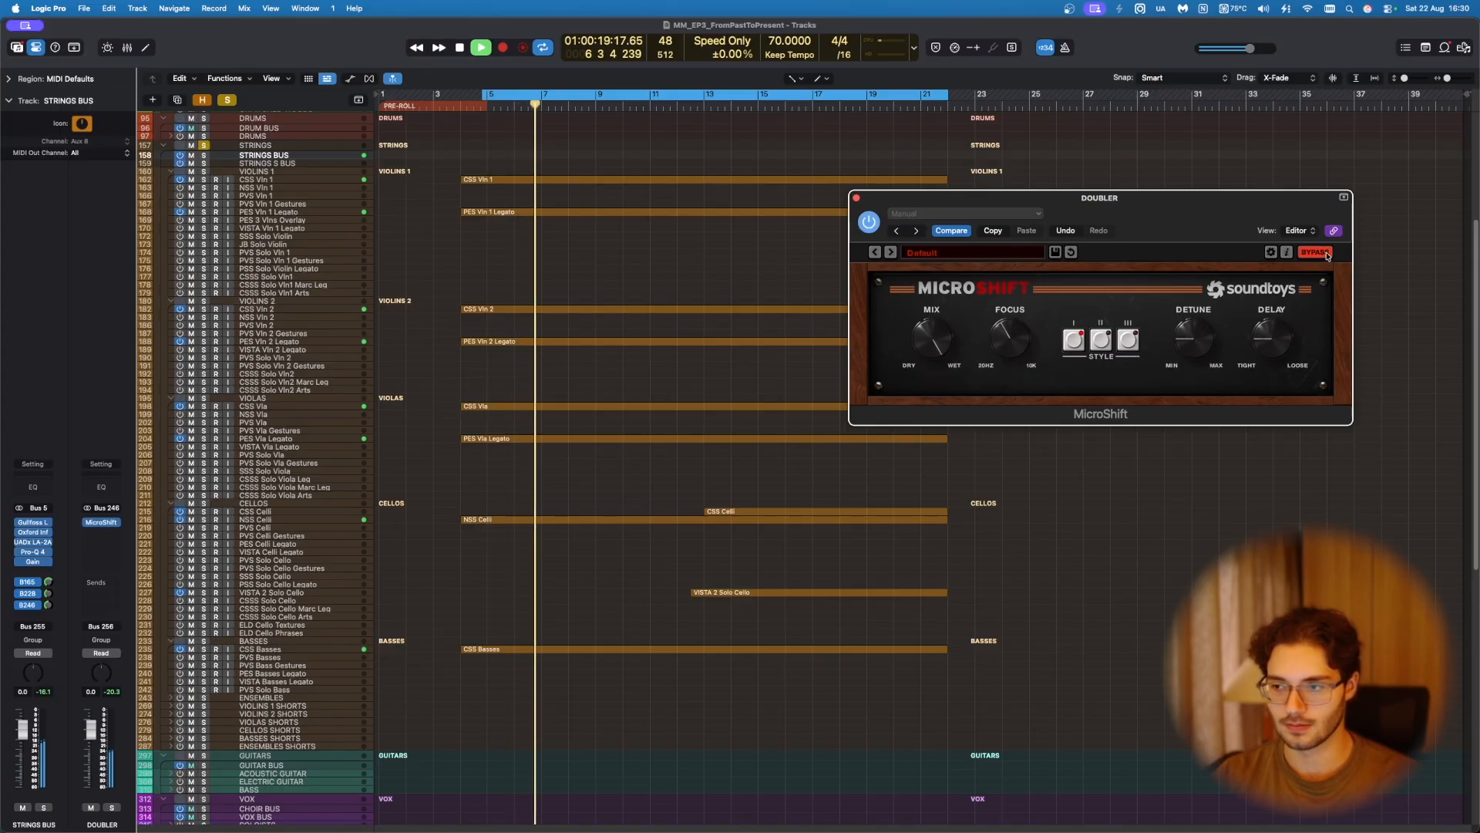
Step: Re-enable the bypassed MicroShift plug-in on the DOUBLER channel, listen to the strings with it and stop playback
click(1325, 254)
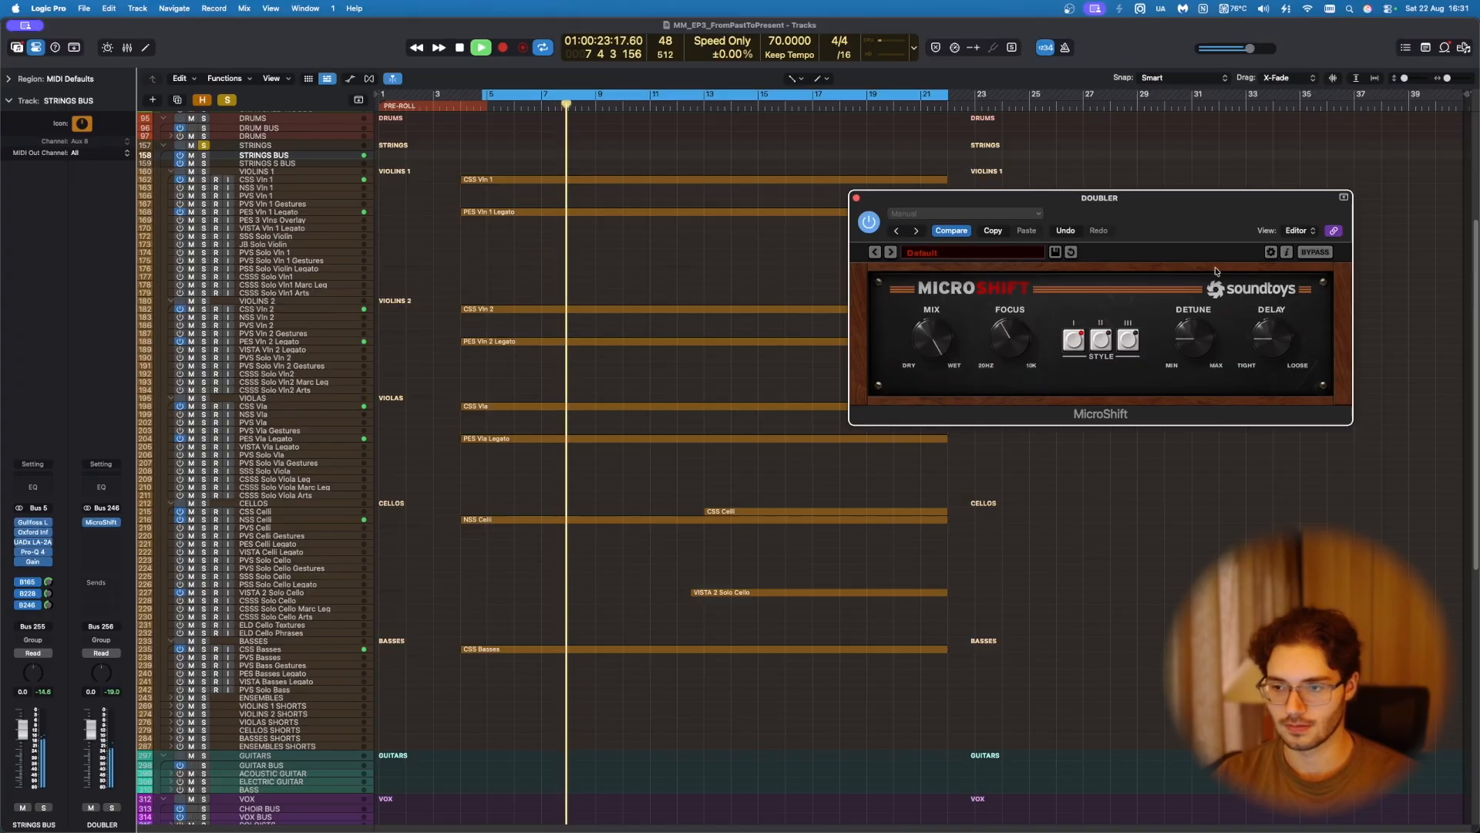
key(space)
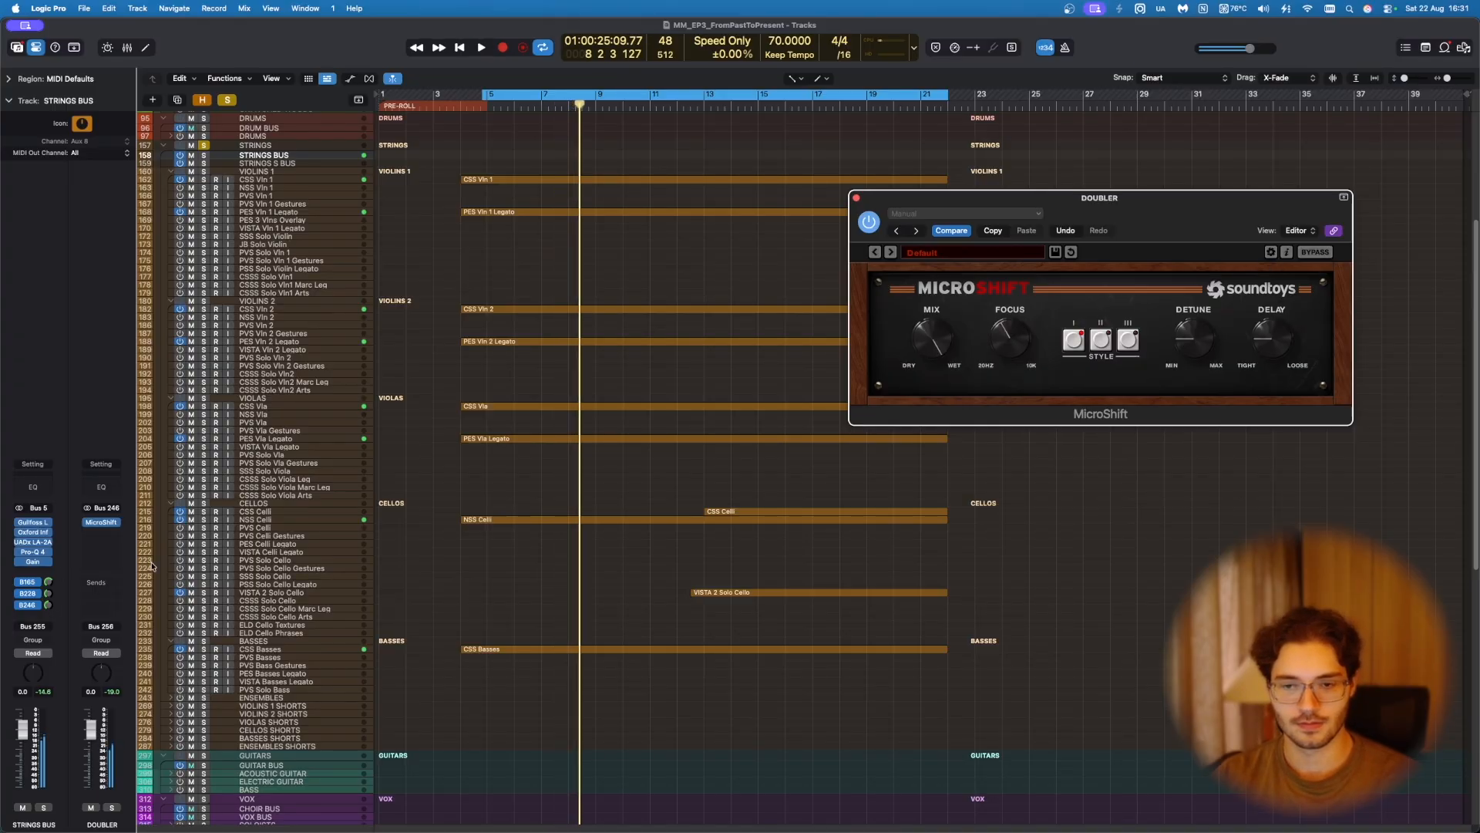
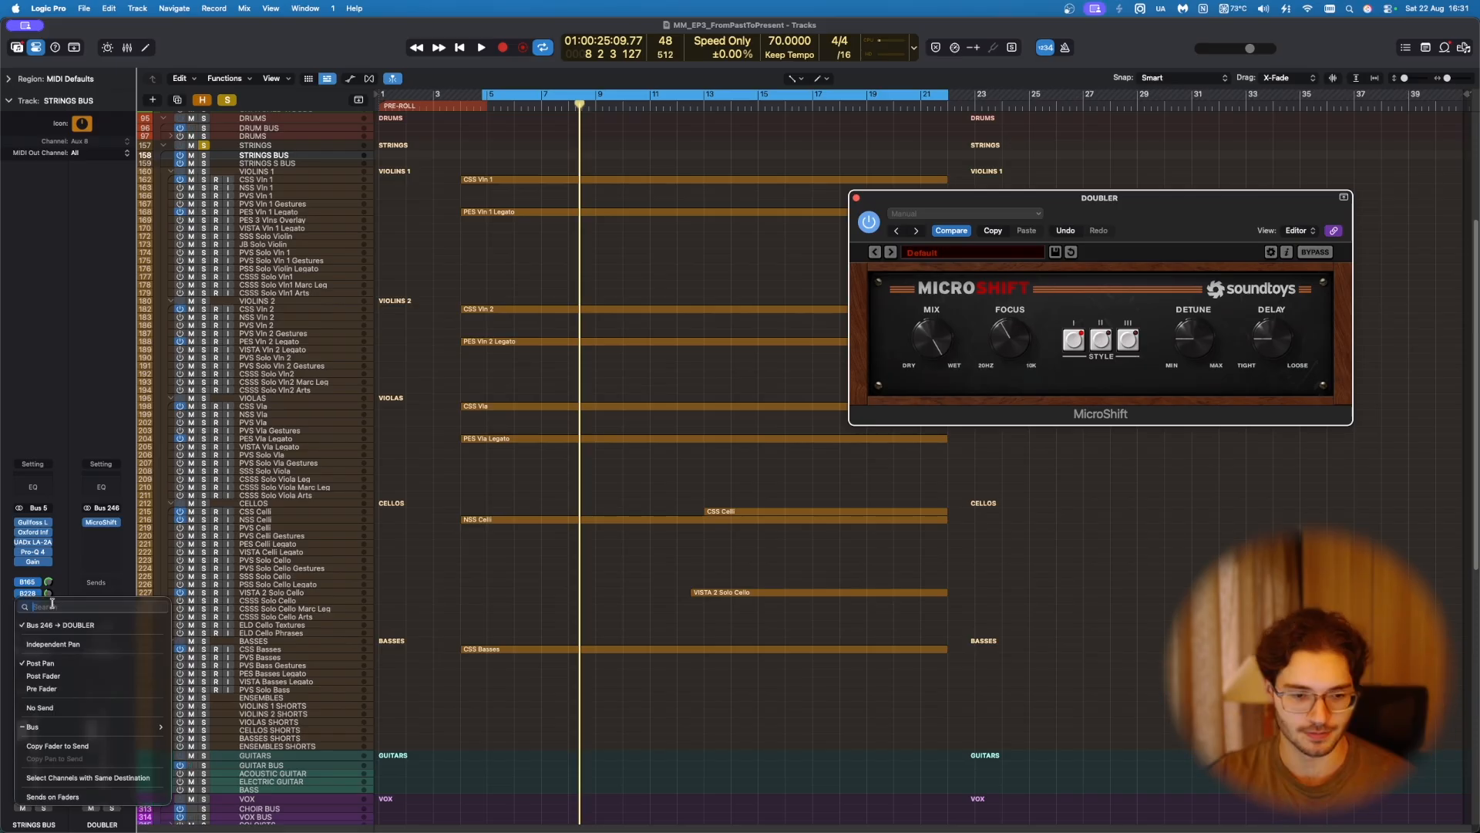
Step: Play the strings while adjusting the STRINGS BUS send to DOUBLER, trying -10 and -12 before setting the level to -11
click(48, 606)
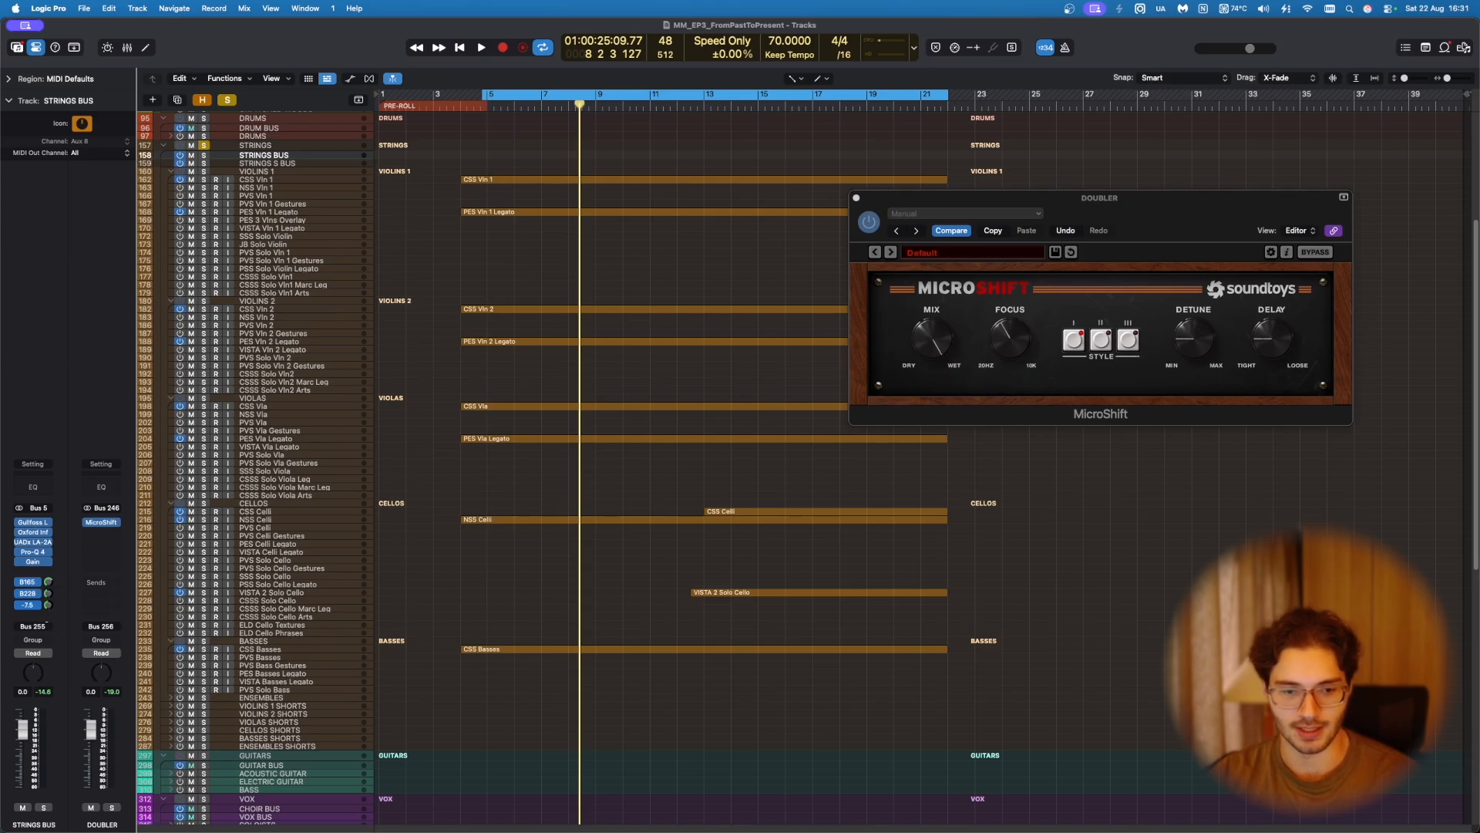
key(space)
mouse_move(50, 606)
mouse_down()
mouse_move(47, 586)
mouse_move(48, 605)
mouse_up()
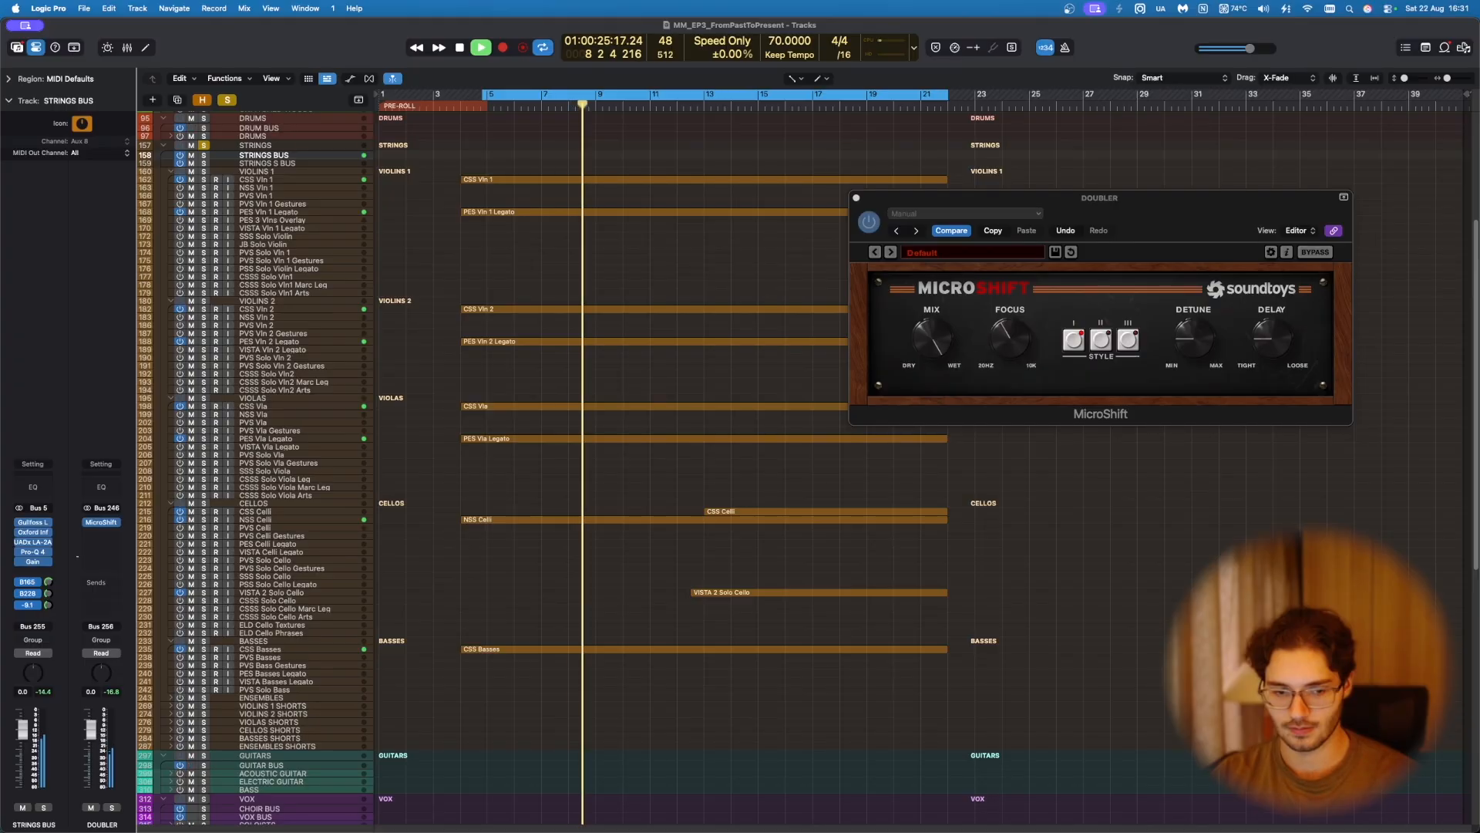
double_click(48, 606)
text(-10)
key(Return)
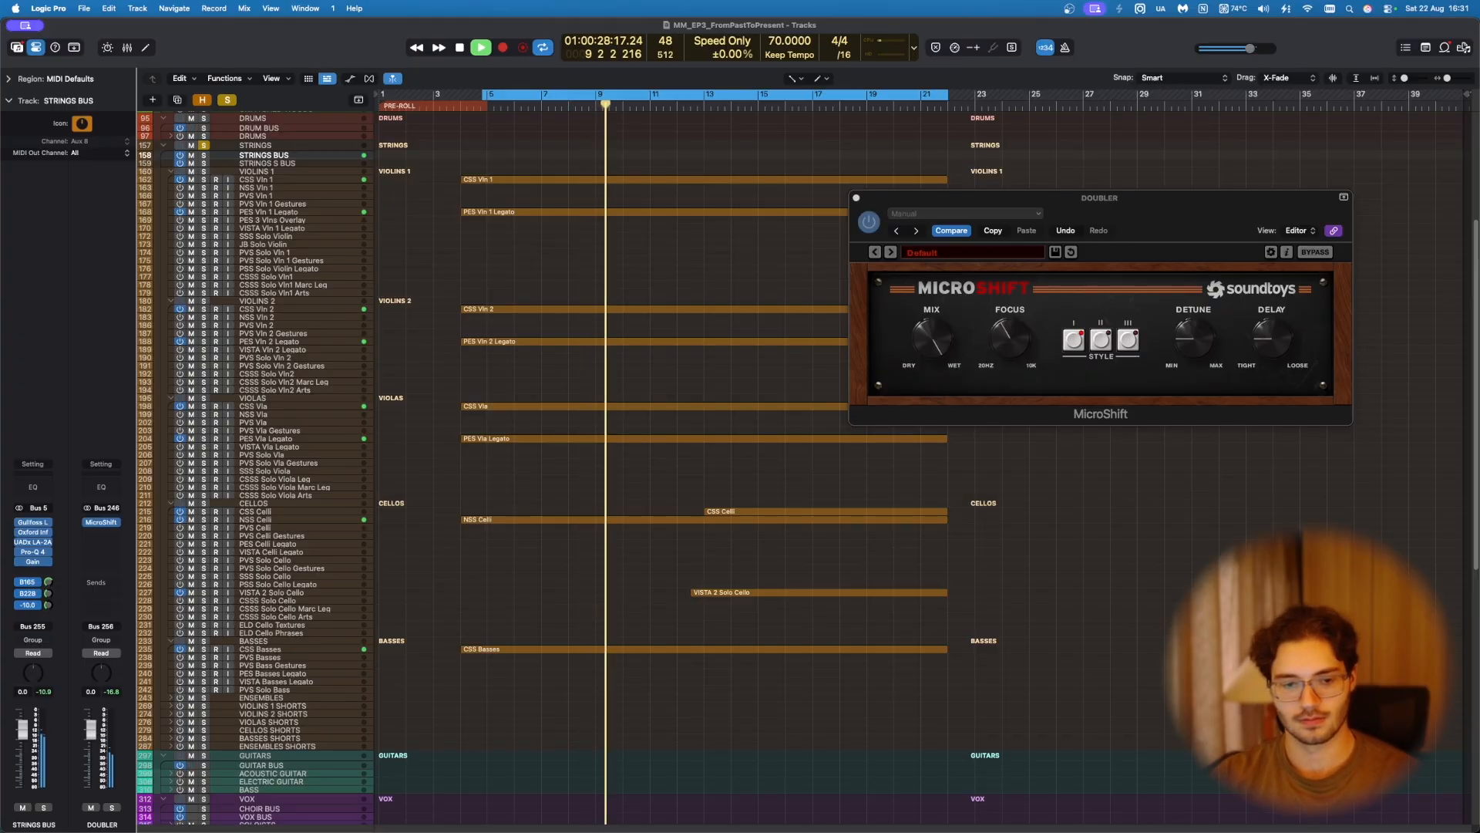
double_click(48, 606)
text(-12)
key(Return)
double_click(47, 606)
text(-11)
key(Return)
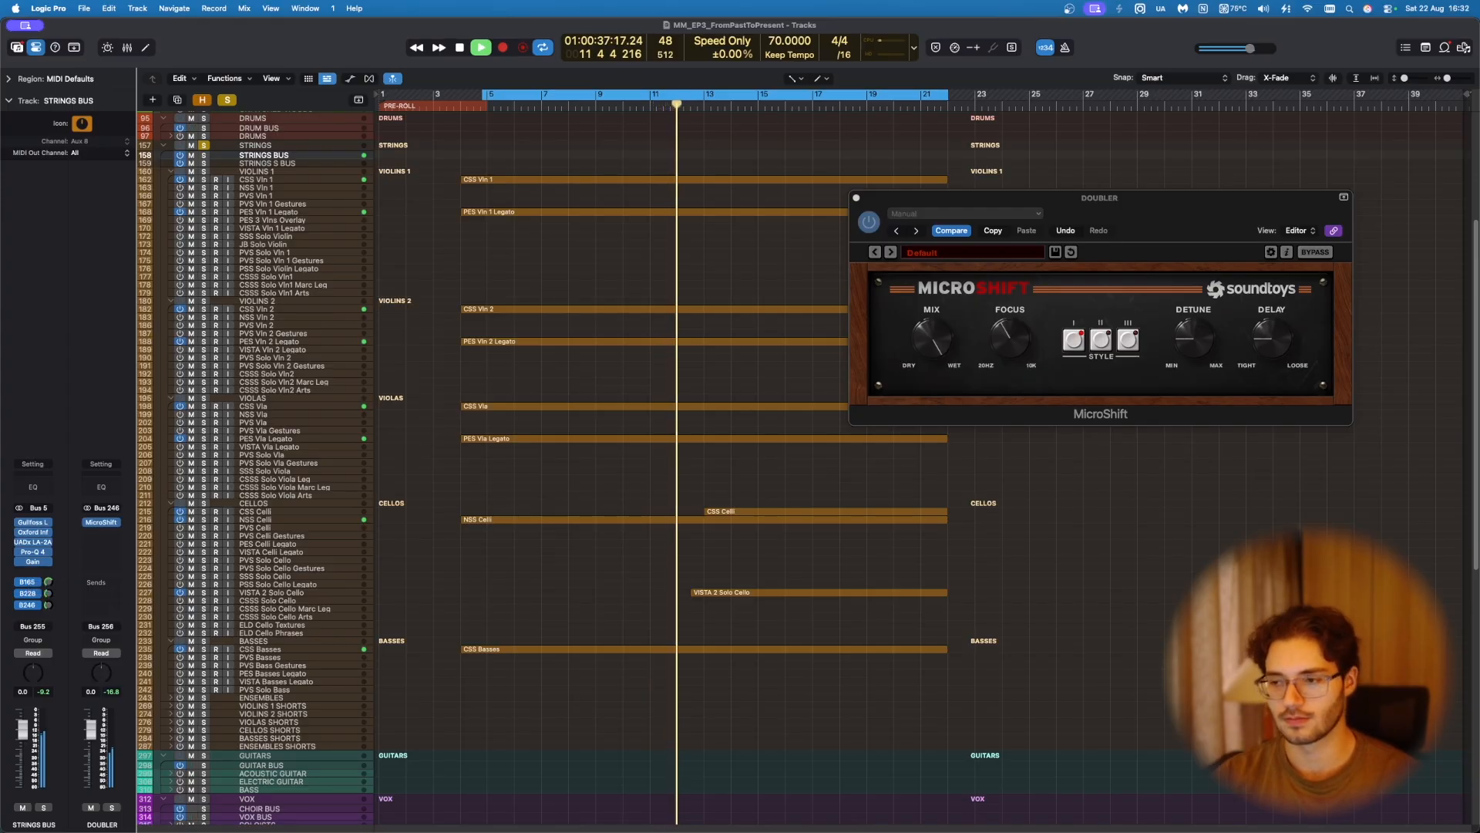
Step: Close the MicroShift window and select the STRINGS stack
drag(1225, 222, 1255, 296)
click(886, 270)
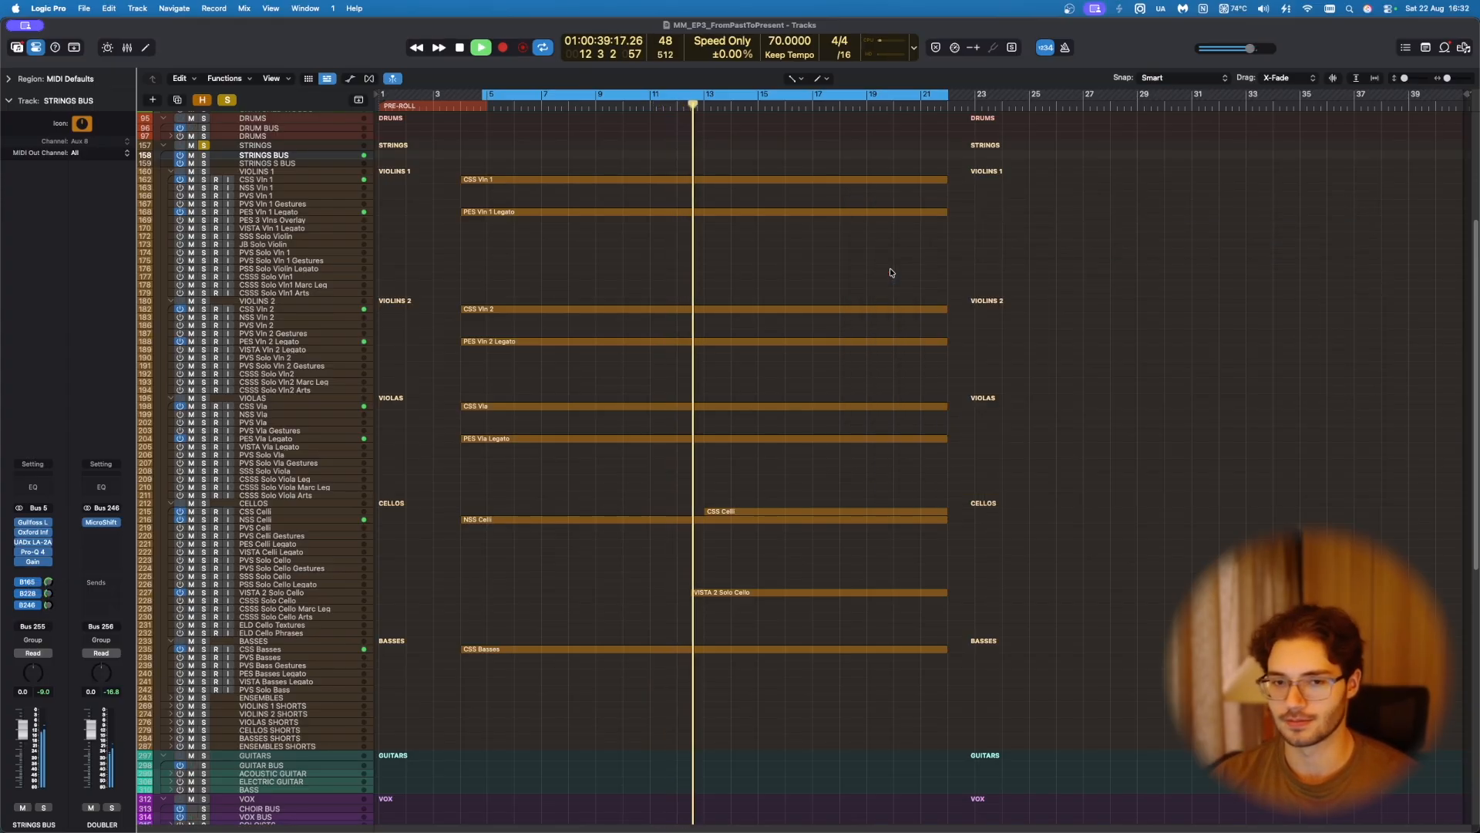
click(298, 146)
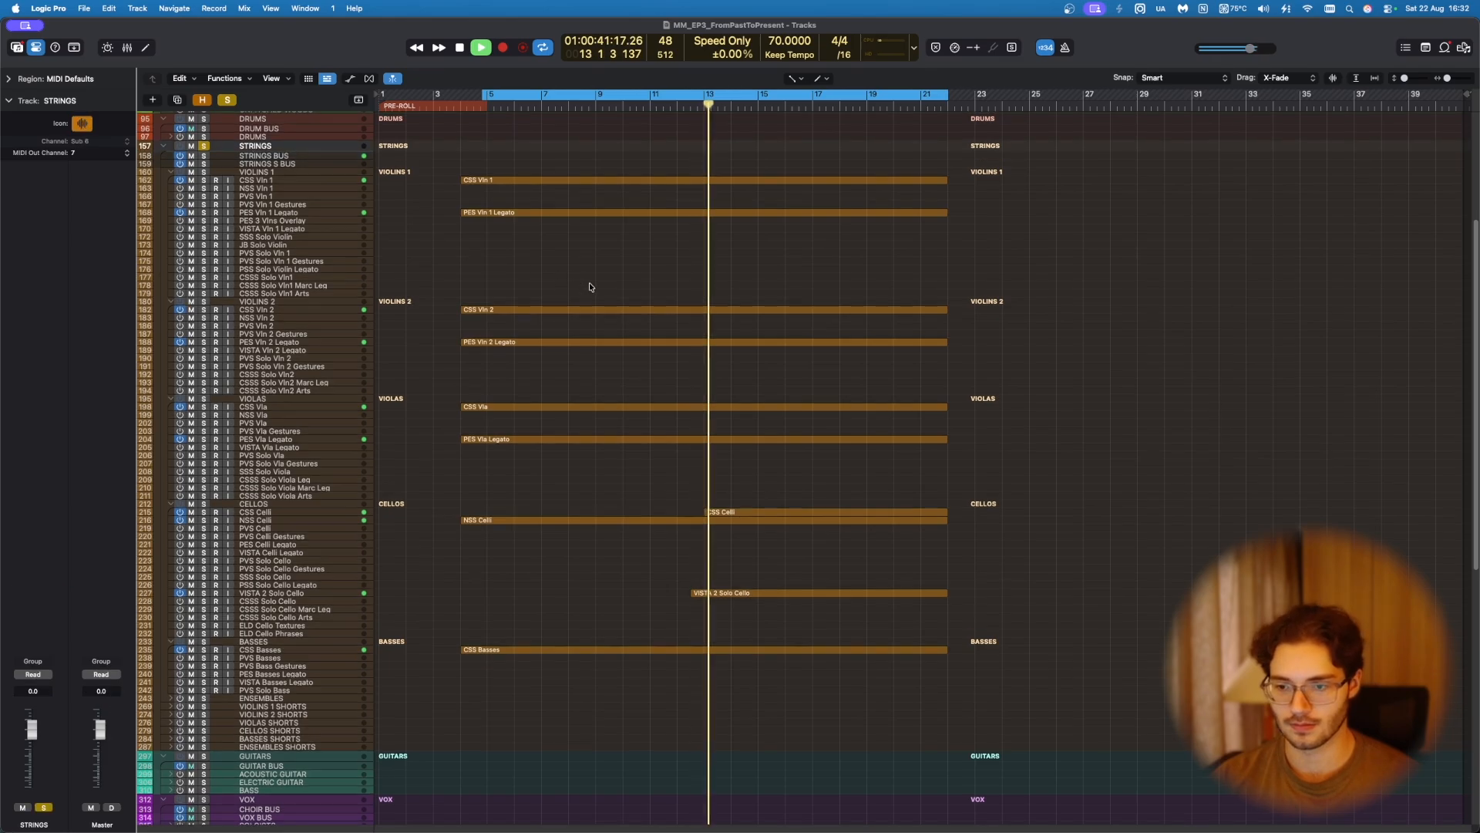
scroll(652, 365, up, 5)
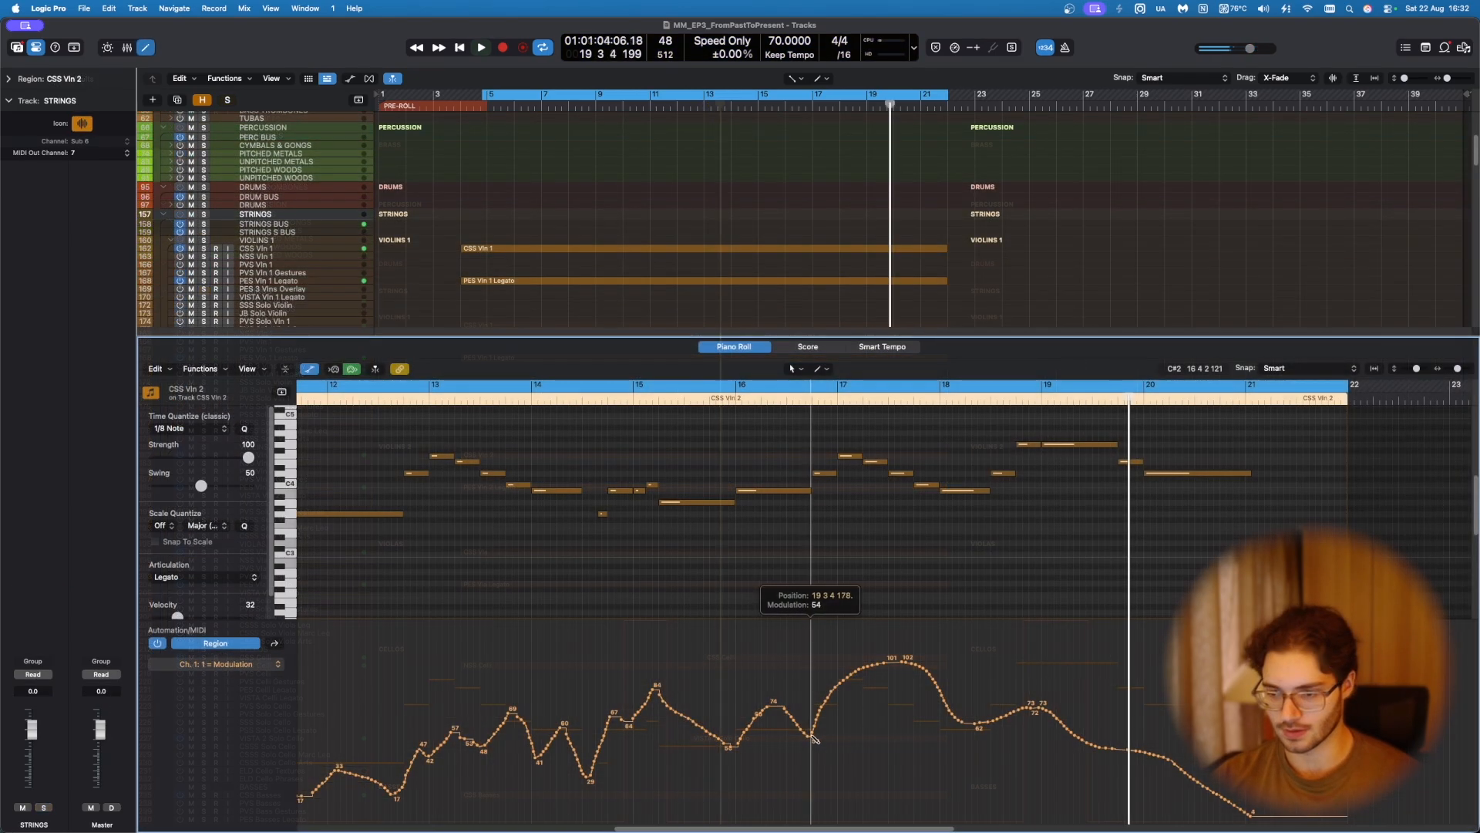
Step: Redraw the CSS Vln 2 modulation swell from late bar 16 to bar 18 with a peak of about 87, and close the editor
mouse_move(813, 736)
mouse_down()
mouse_move(877, 686)
mouse_move(931, 694)
mouse_move(966, 720)
mouse_up()
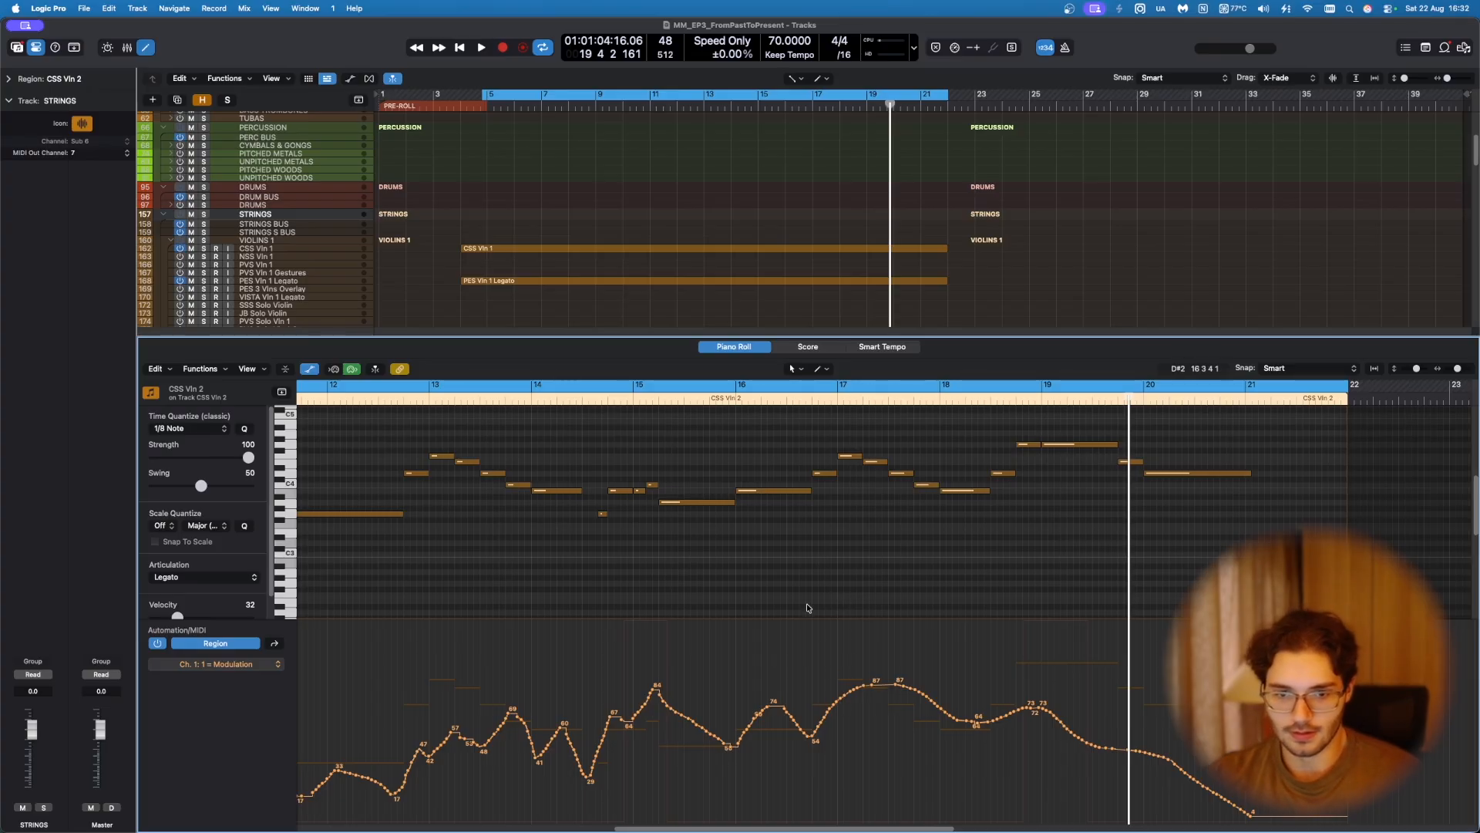
key(a)
key(p)
click(313, 378)
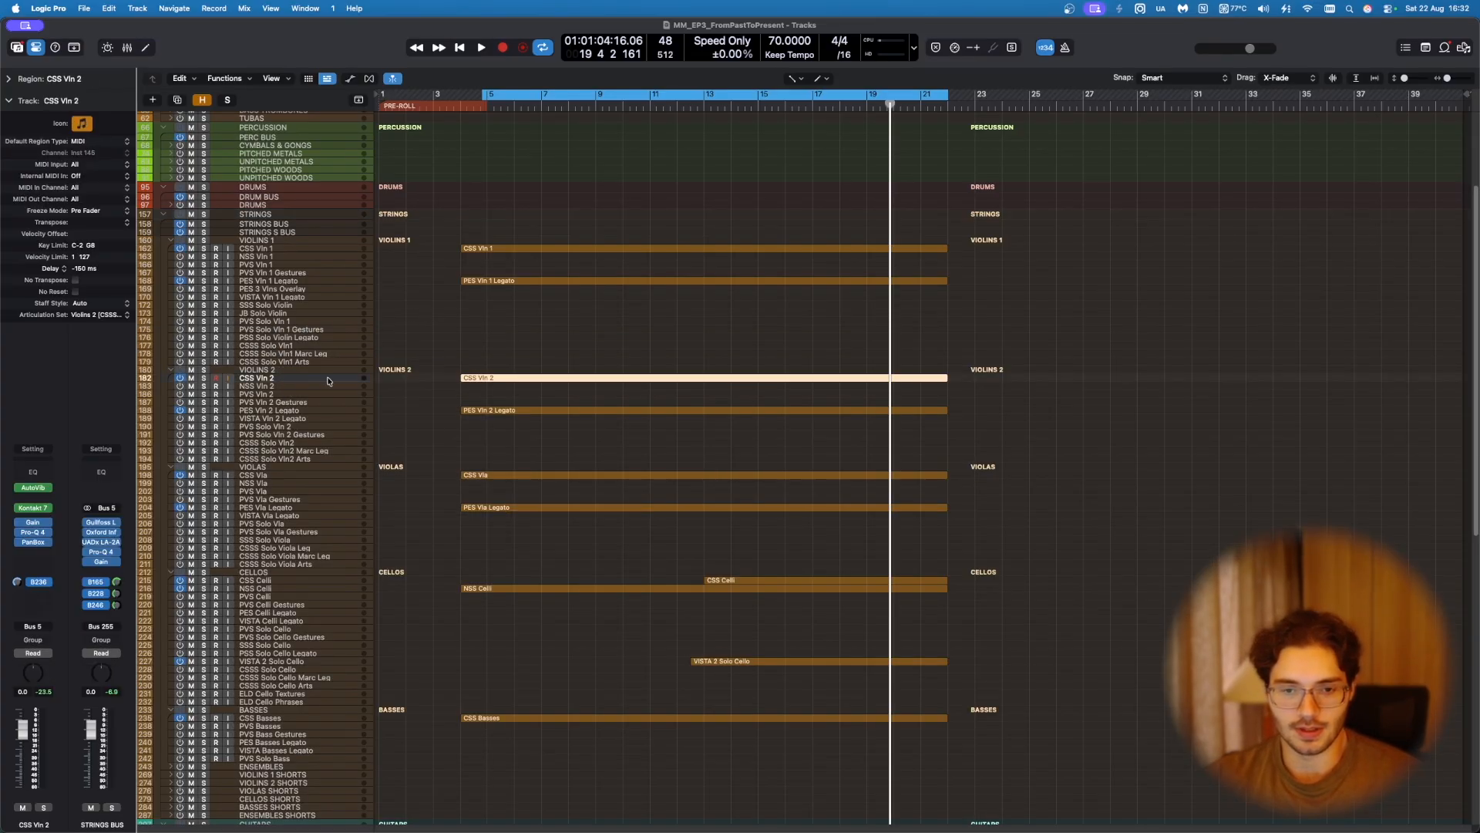
Step: Reopen the CSS Vln 2 region and redraw its modulation swell across bars 17 to 18 with a gentler peak of about 71
click(346, 370)
double_click(508, 375)
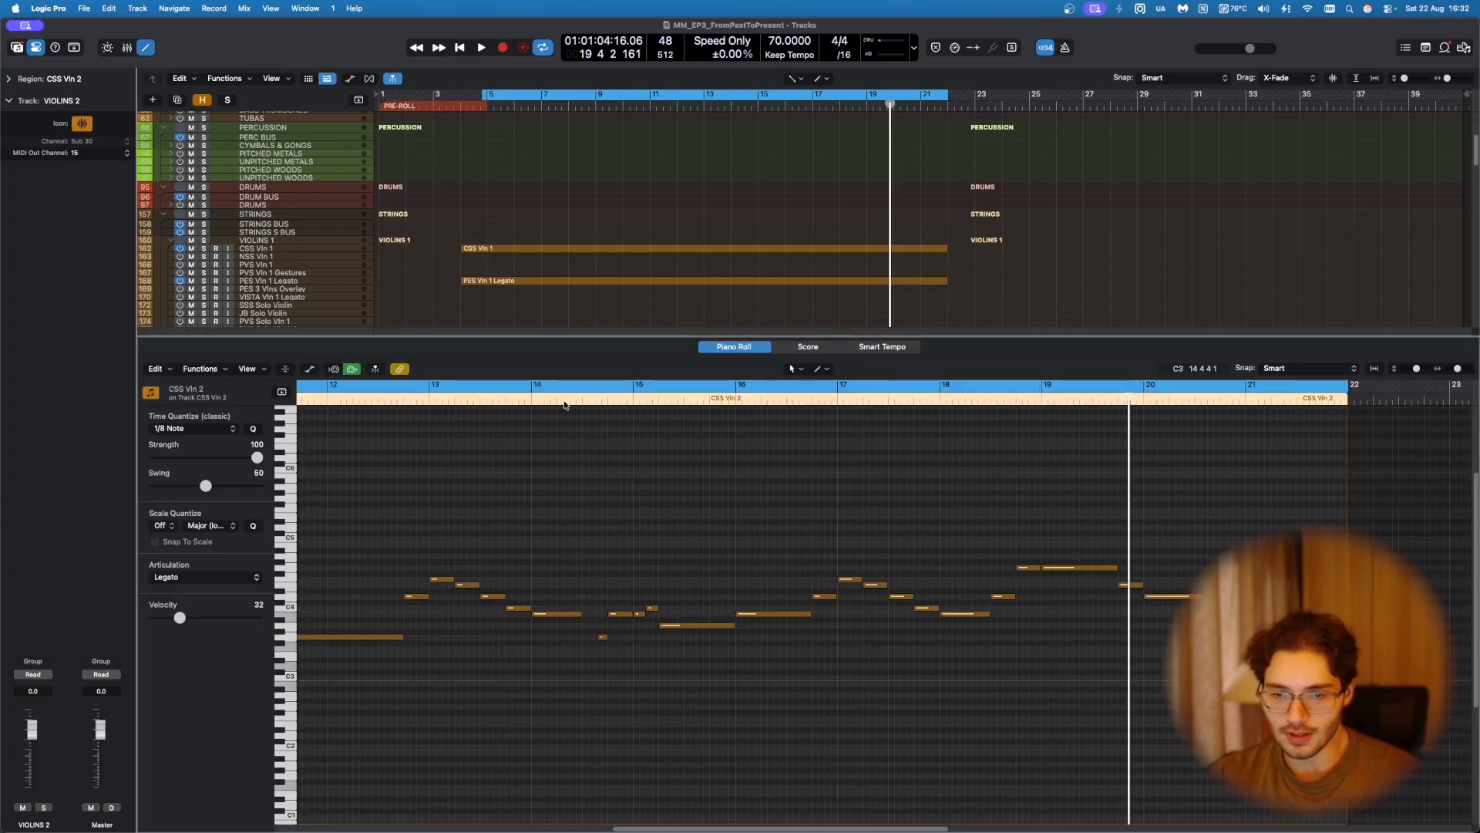
key(a)
key(a)
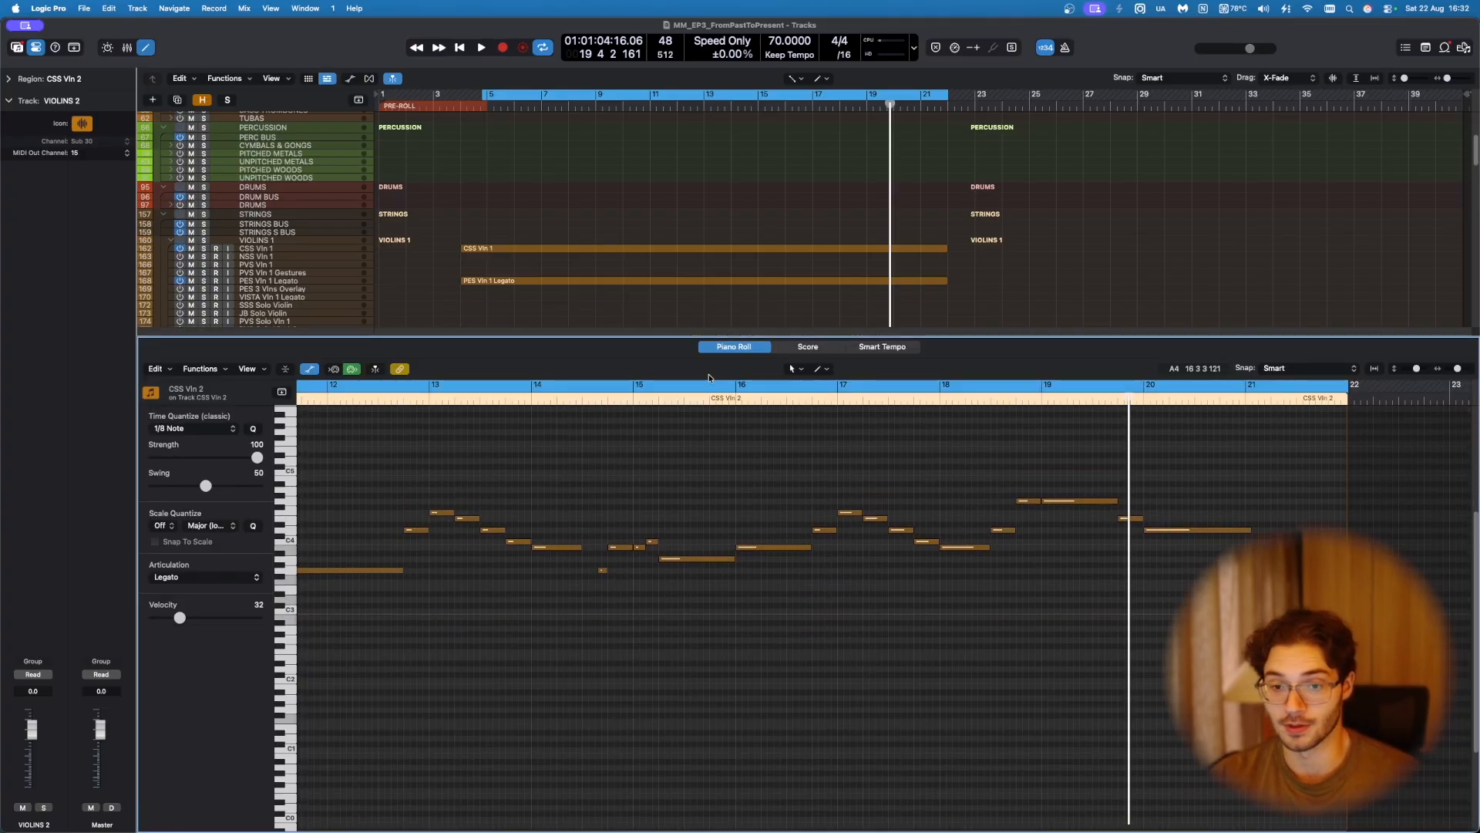
key(p)
key(p)
key(a)
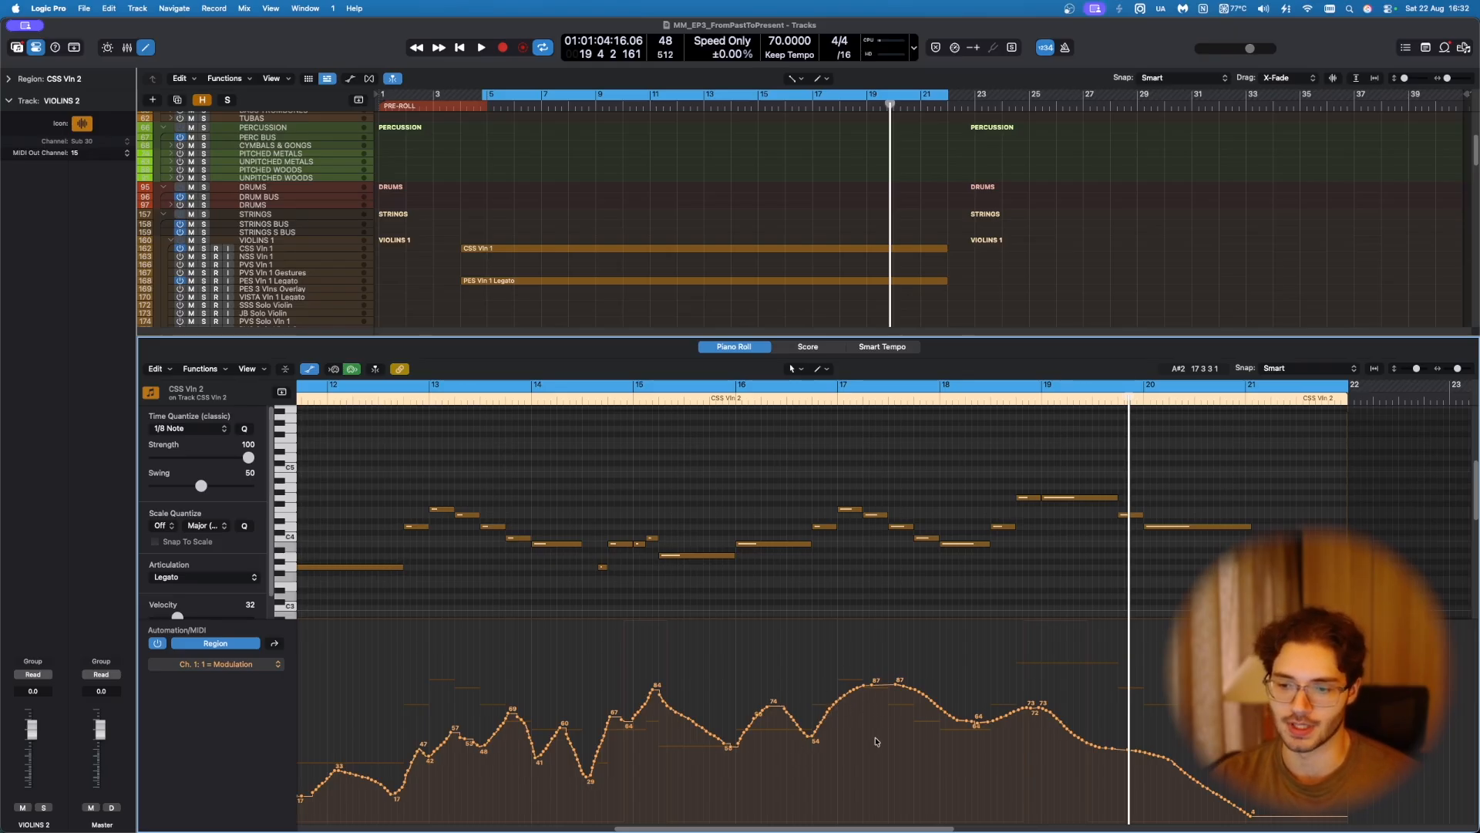
key(p)
key(p)
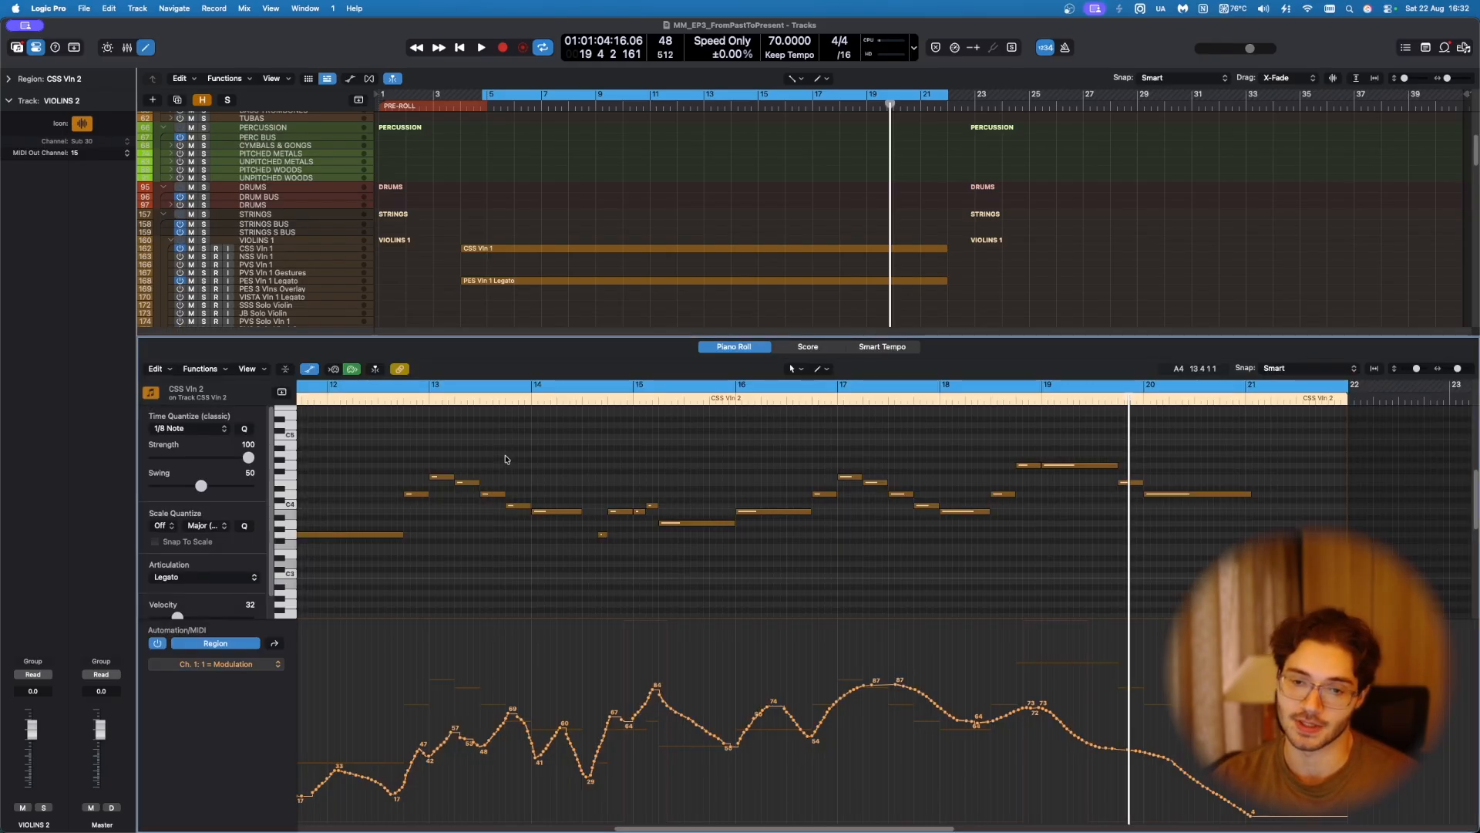
click(797, 726)
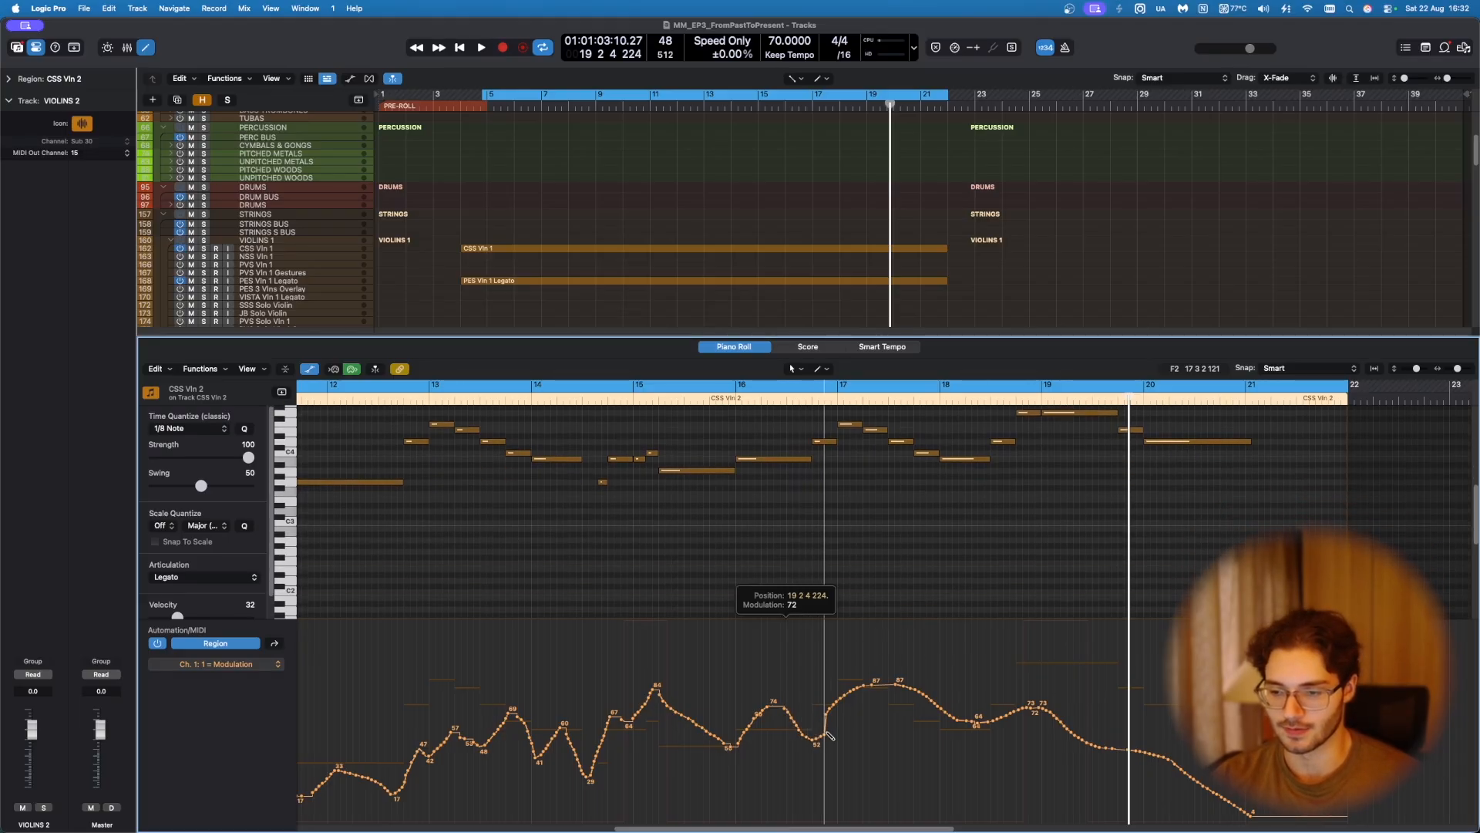
click(988, 721)
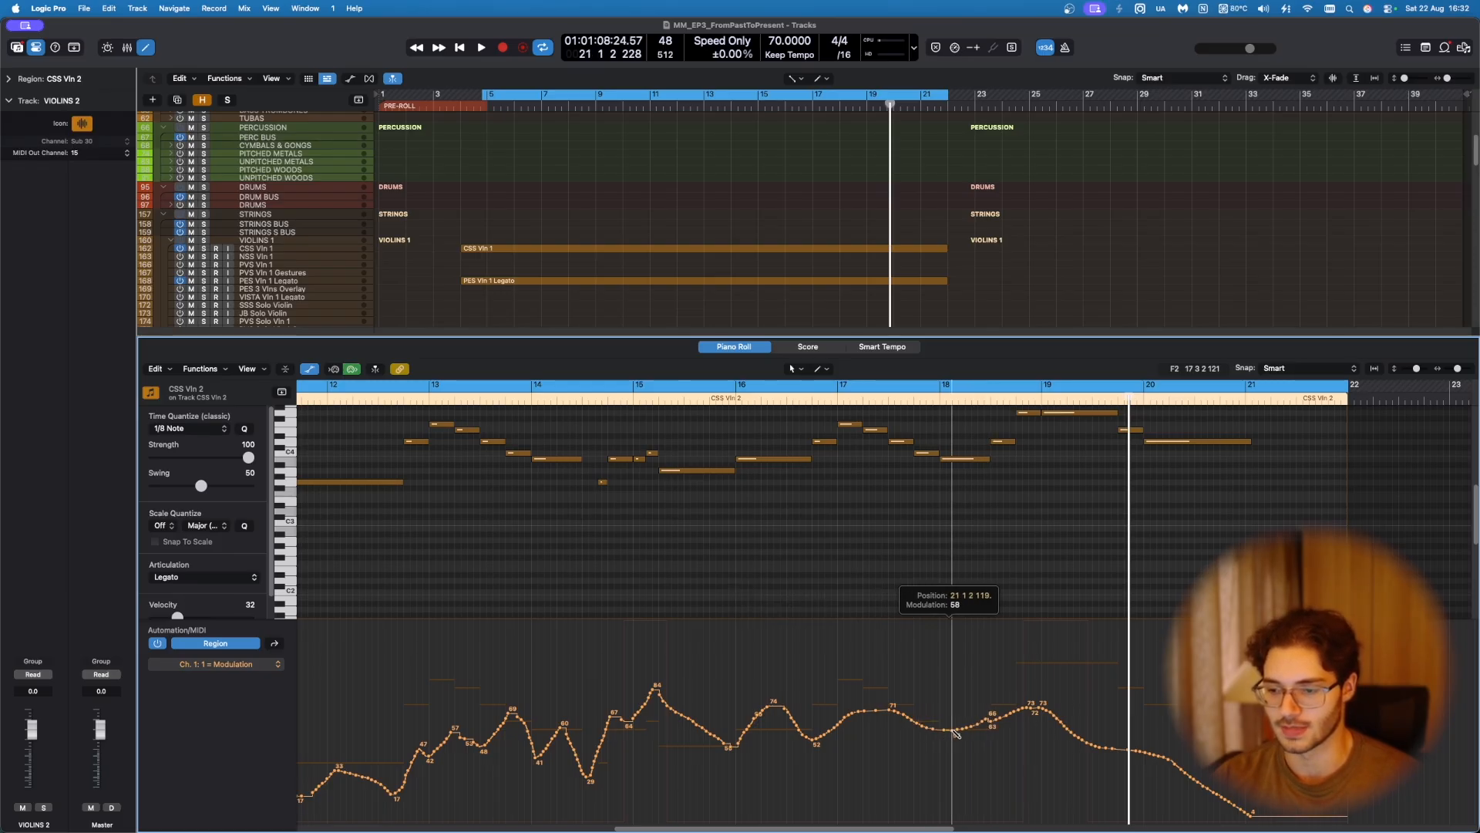
key(p)
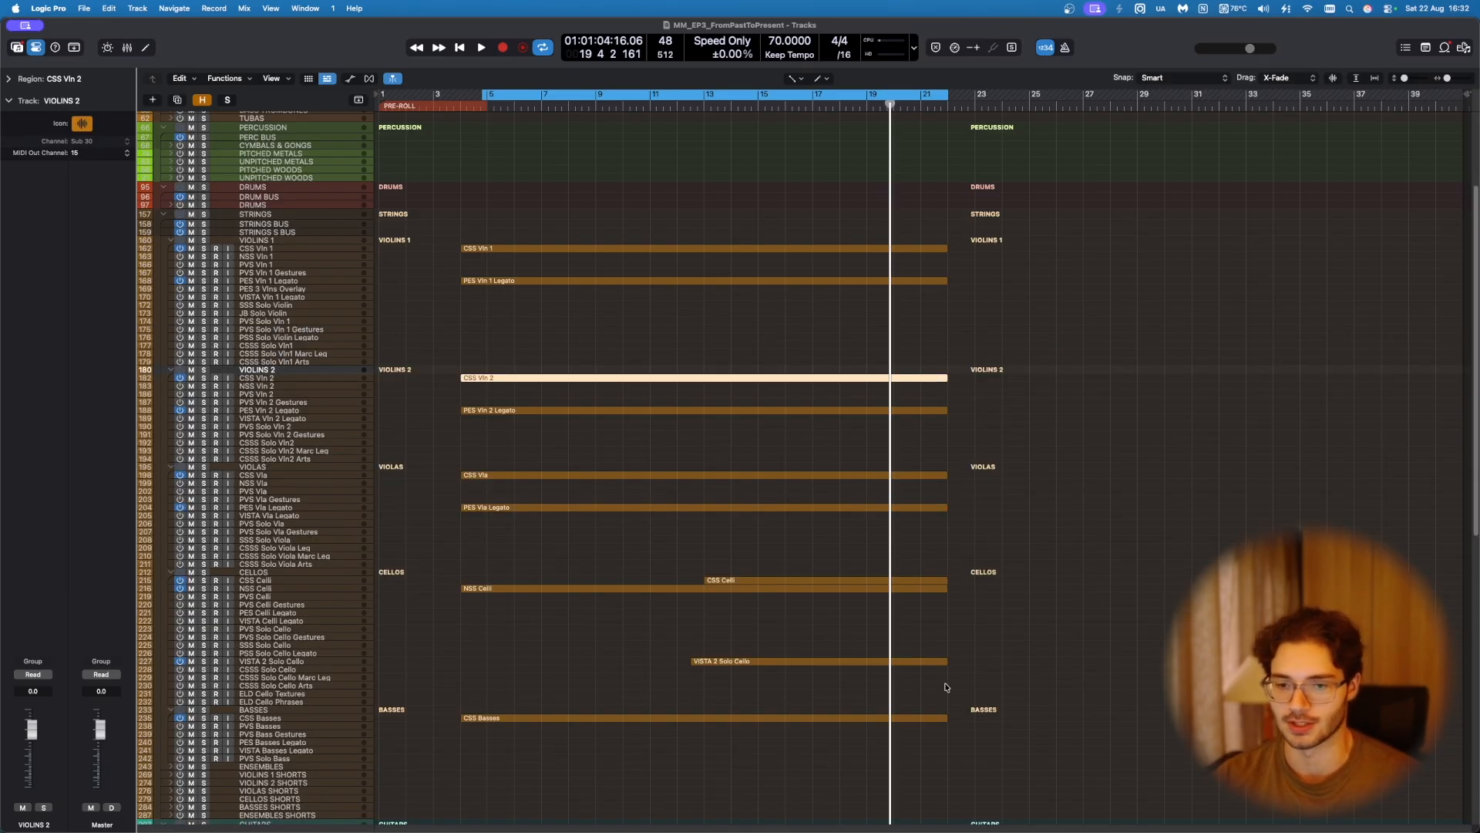
Step: Redraw the PES Vln 2 Legato modulation curve from mid bar 16 to bar 18 as a flatter swell
click(568, 412)
key(p)
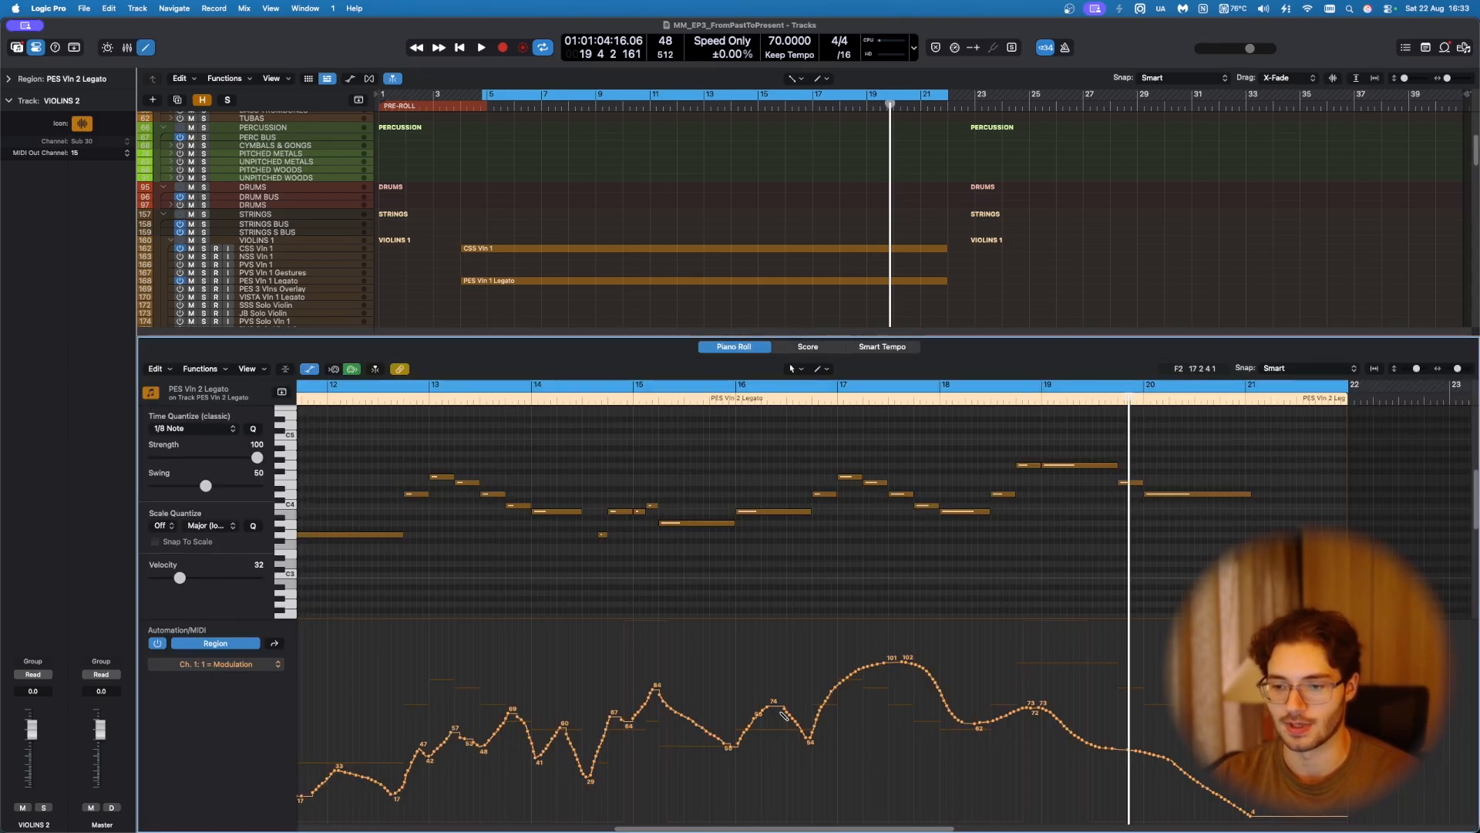
mouse_move(788, 710)
mouse_down()
mouse_move(814, 742)
mouse_move(935, 713)
mouse_move(992, 724)
mouse_up()
key(p)
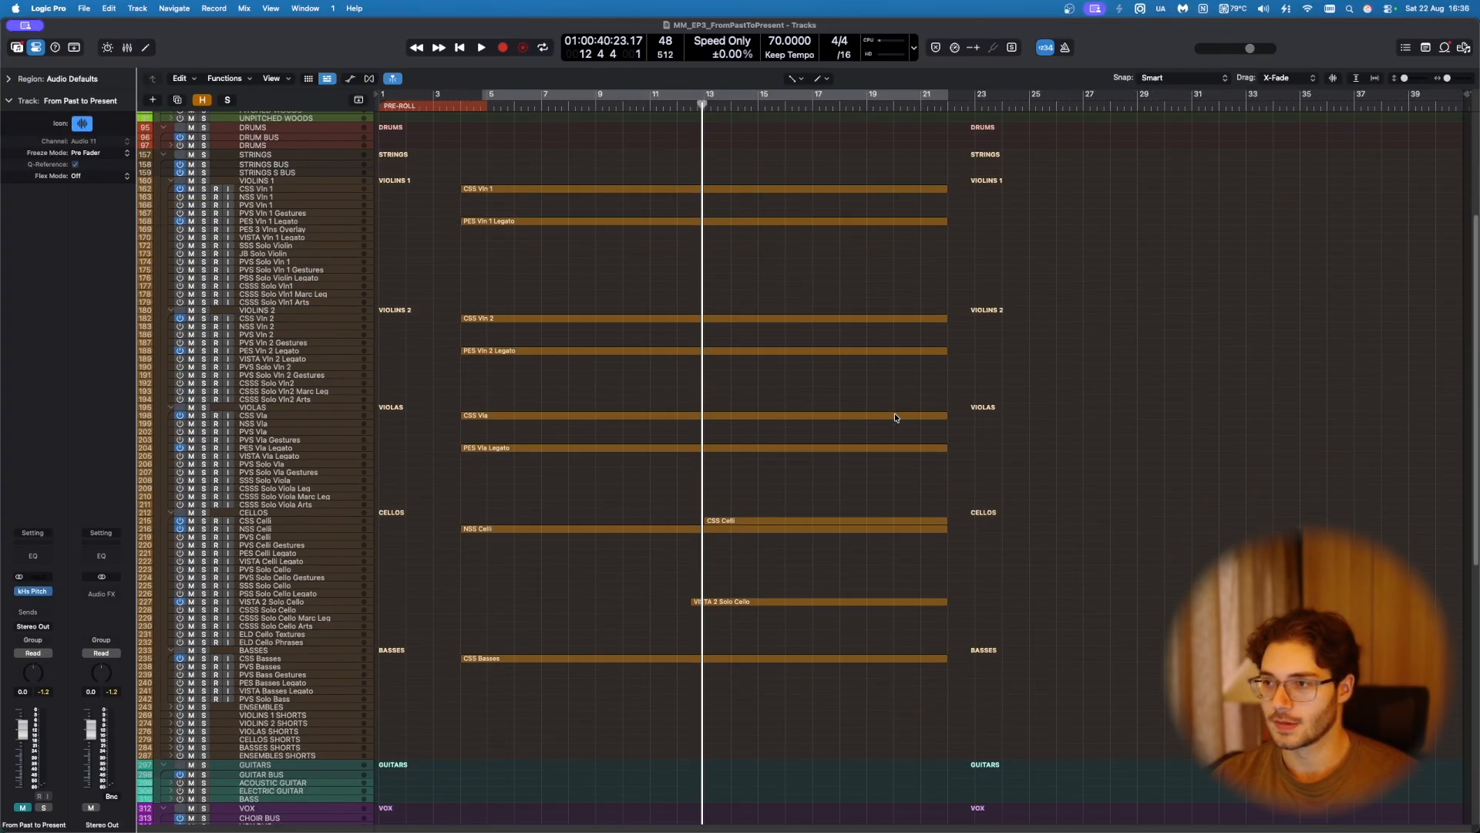
Step: Expand the FEMALE CHOIR stack in the VOX section and select the ETER Sopranos track
scroll(493, 463, down, 10)
scroll(495, 470, up, 3)
scroll(409, 517, down, 6)
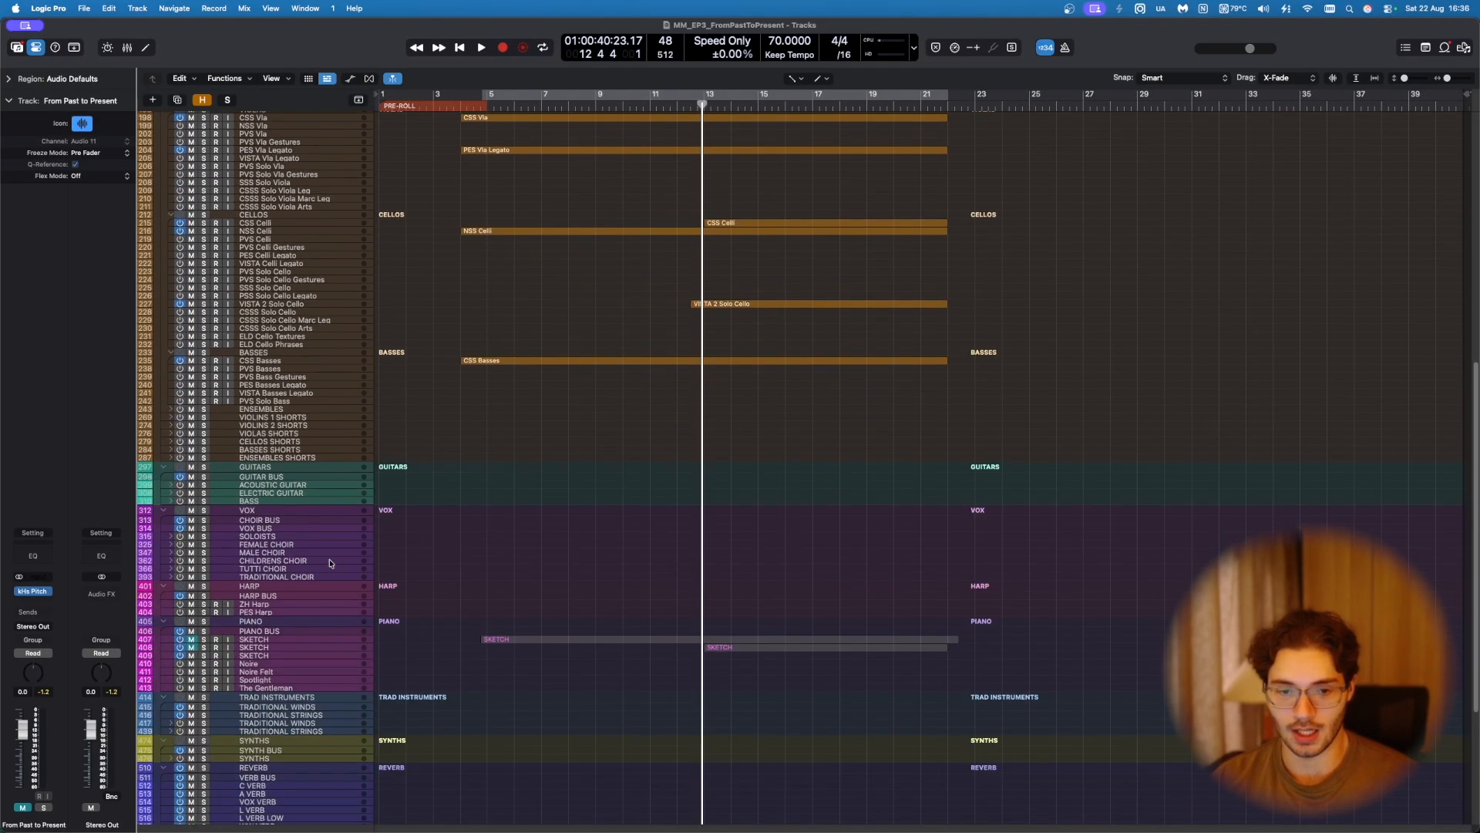
click(282, 544)
click(169, 545)
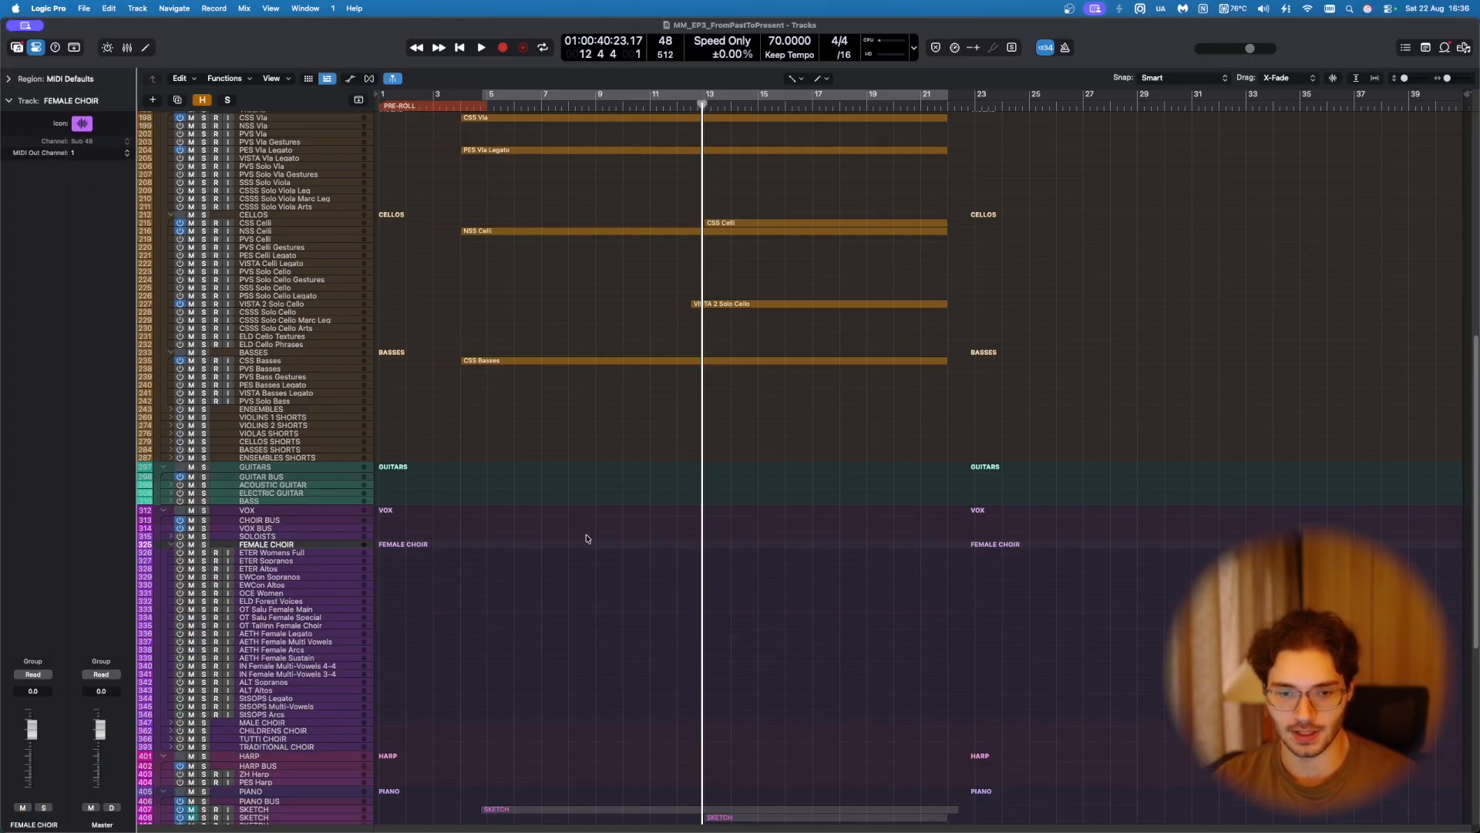
click(295, 561)
scroll(352, 524, down, 2)
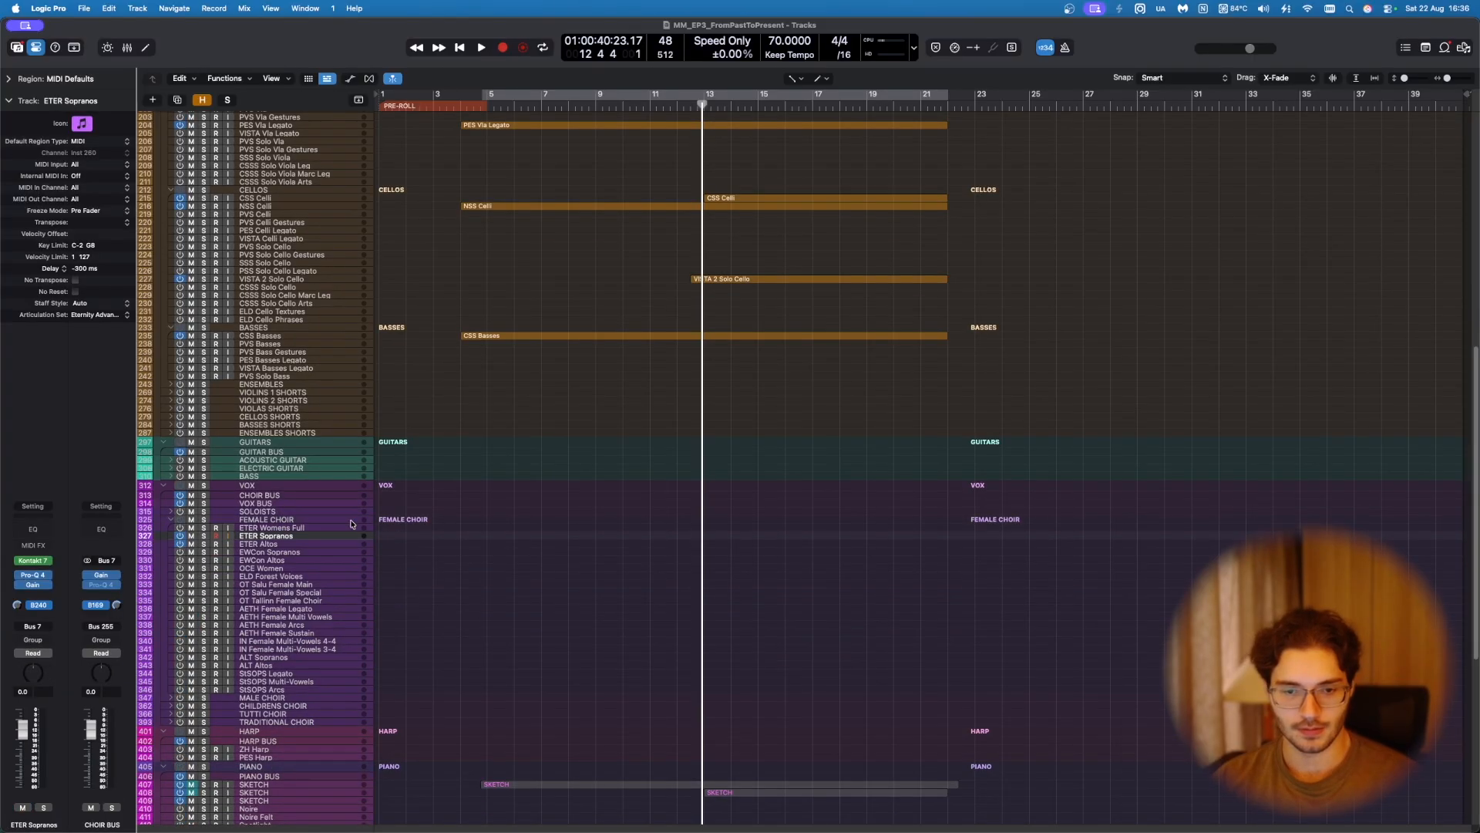
Step: Open the Kontakt 7 instrument on ETER Sopranos, examine the Eternity choir patch and close it
click(40, 562)
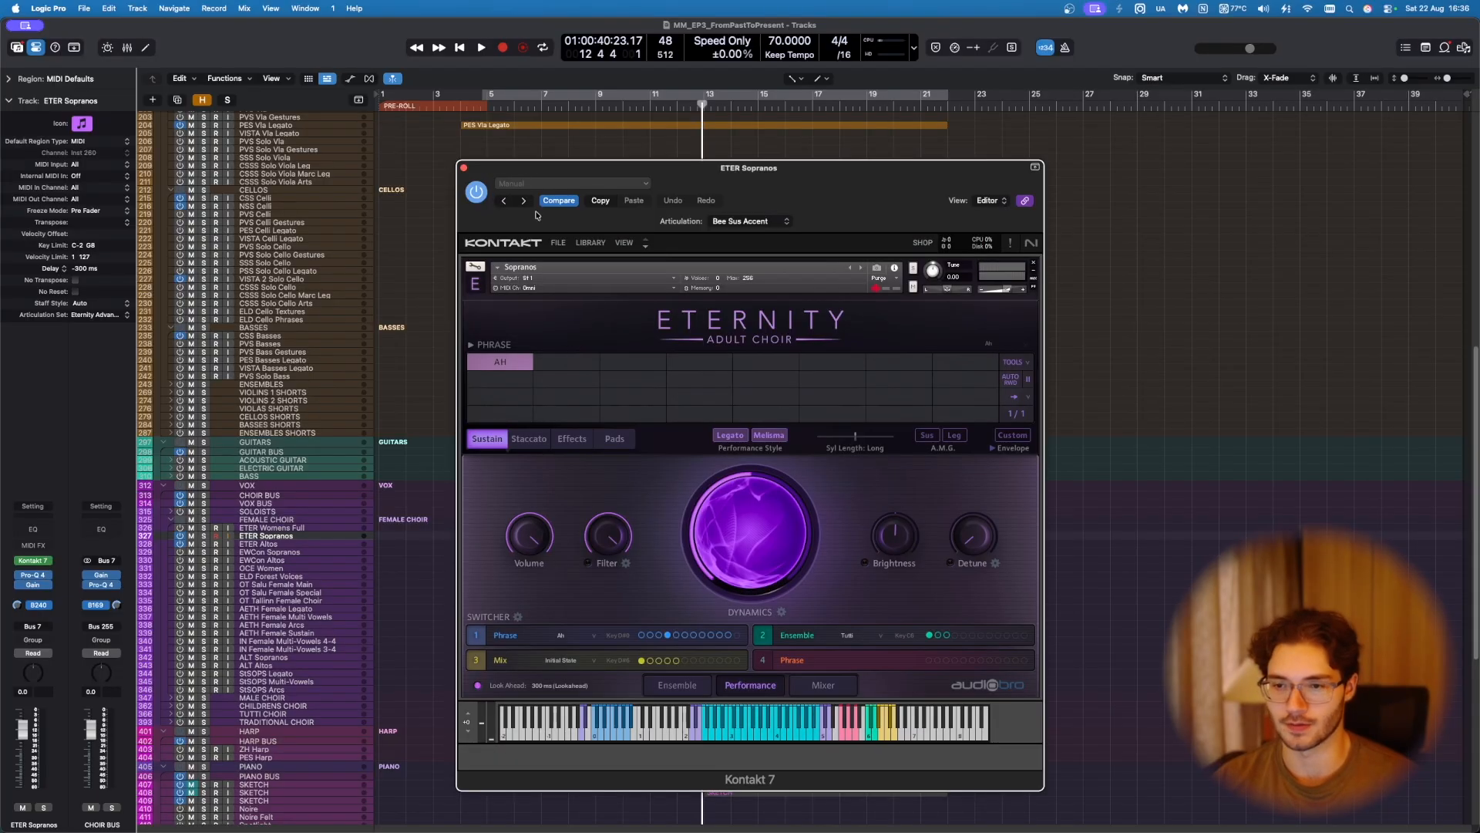
drag(875, 192, 1214, 125)
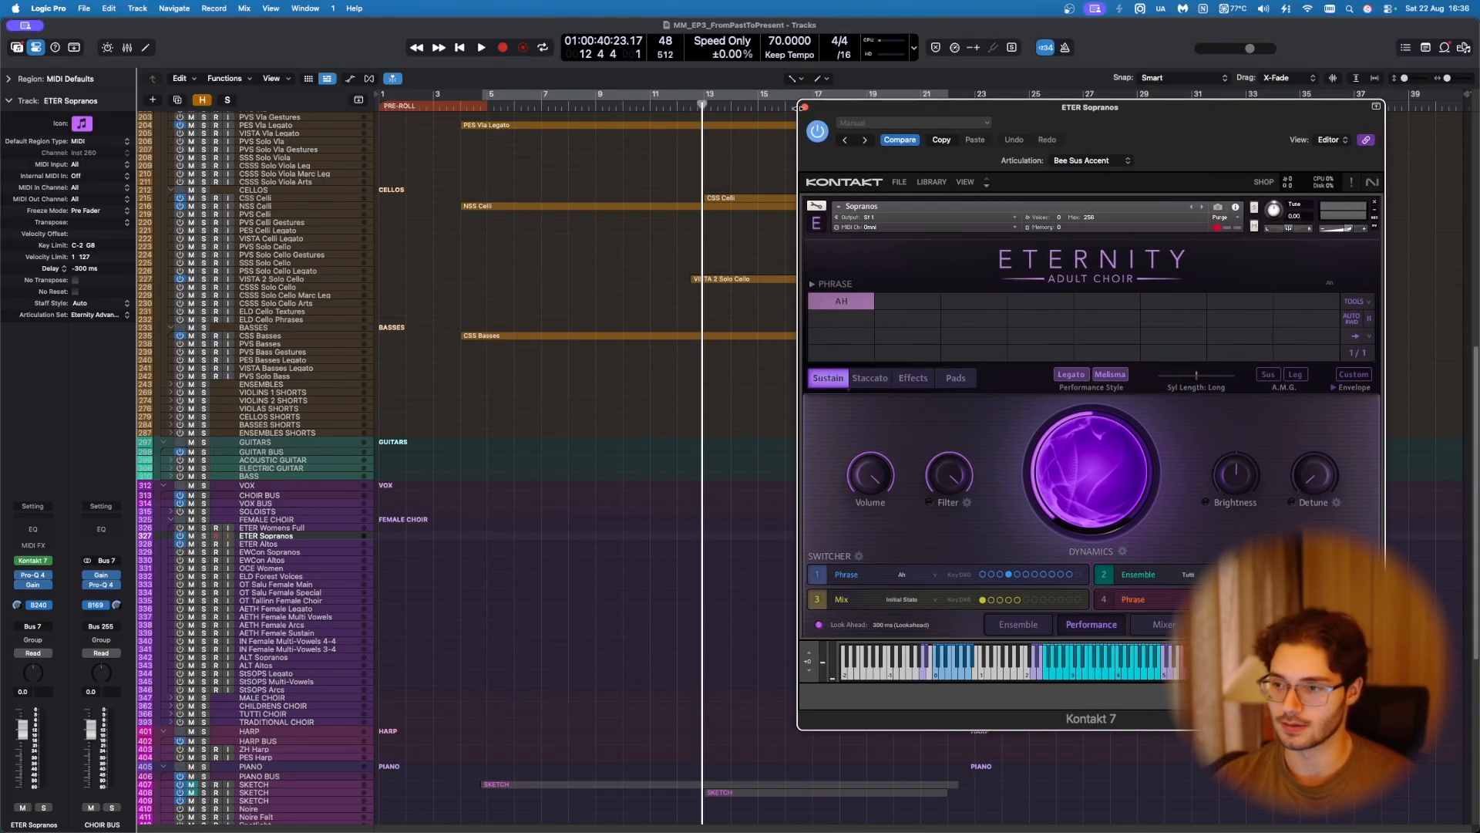
click(805, 108)
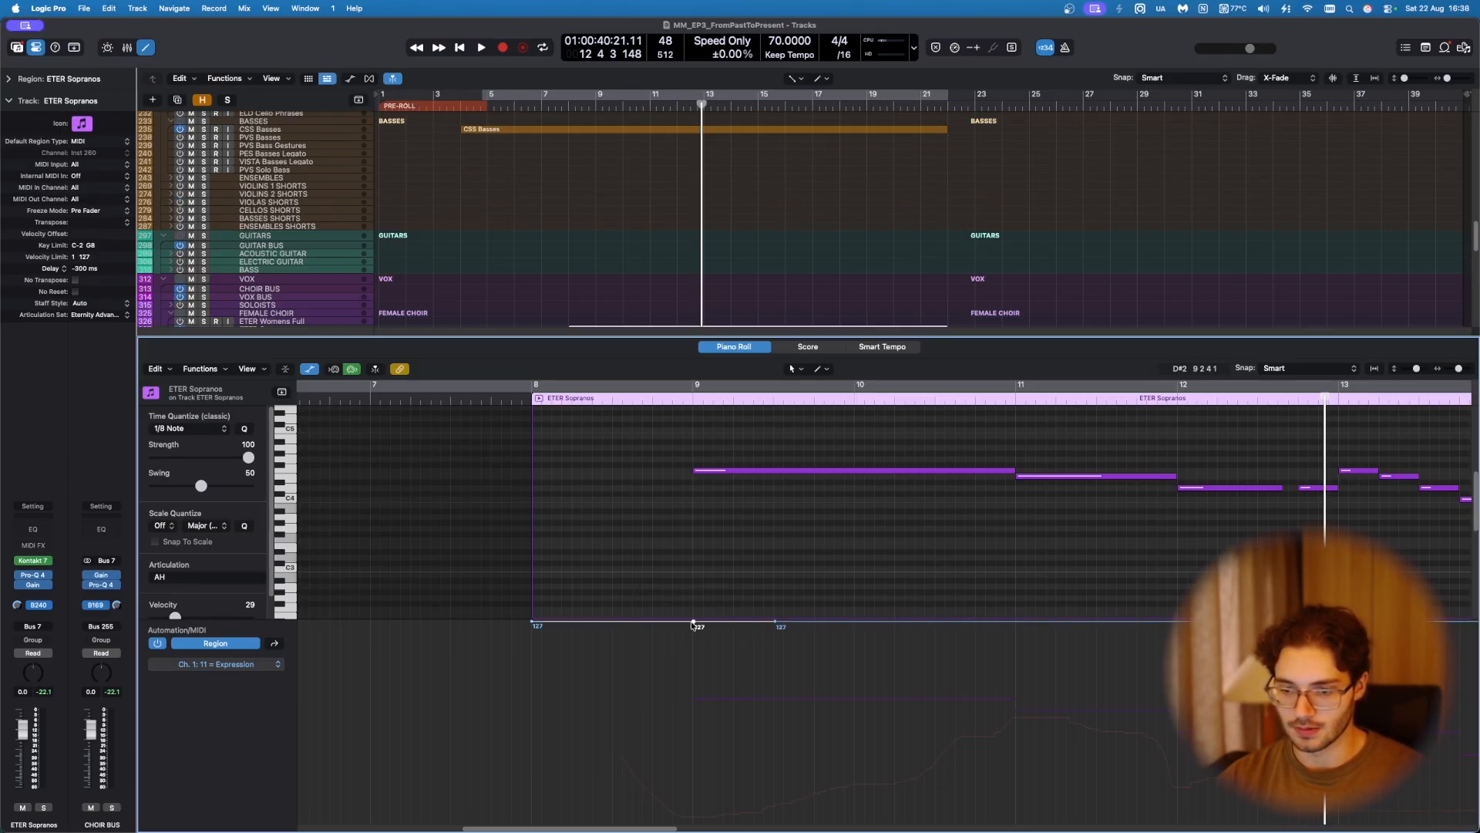
Step: Pull the ETER Sopranos expression point at bar 9 down to the bottom and delete all of the region's modulation data
drag(693, 621, 693, 821)
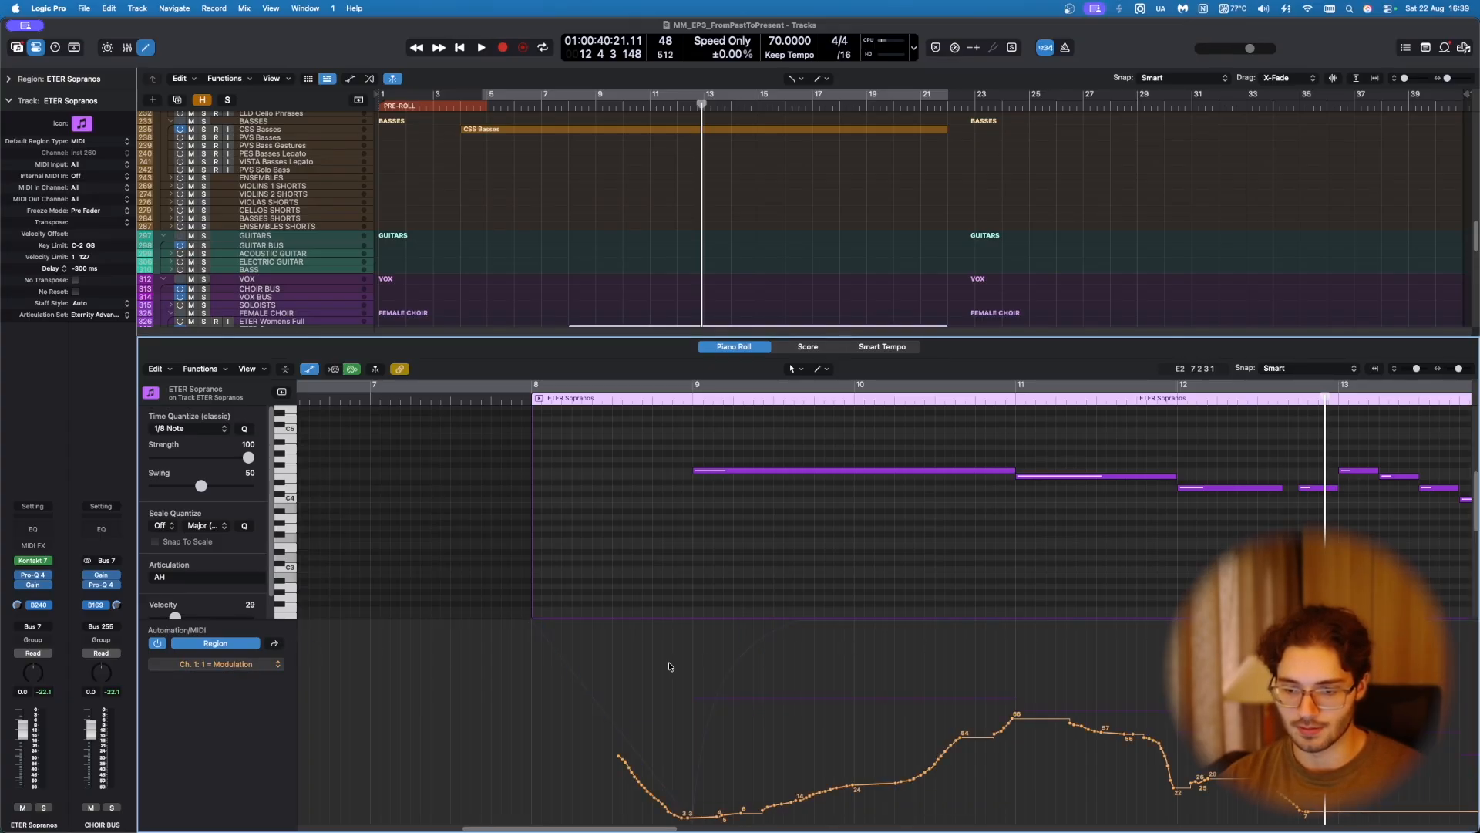
key(super+Left)
key(super+Left)
key(super+a)
key(Delete)
Step: Record a fresh modulation pass over the ETER Sopranos notes, starting around bar 9
click(682, 385)
key(r)
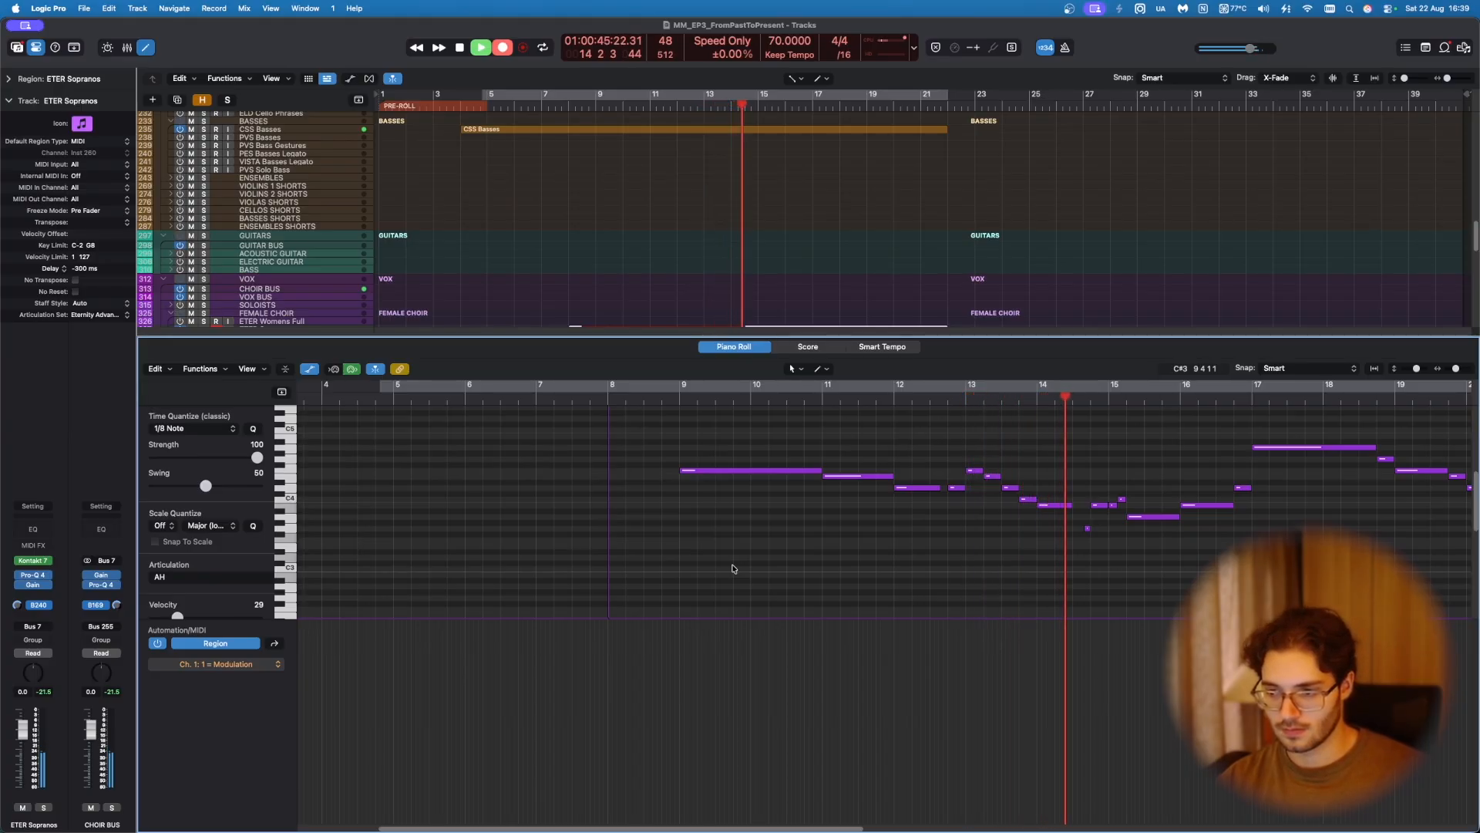
scroll(733, 568, right, 5)
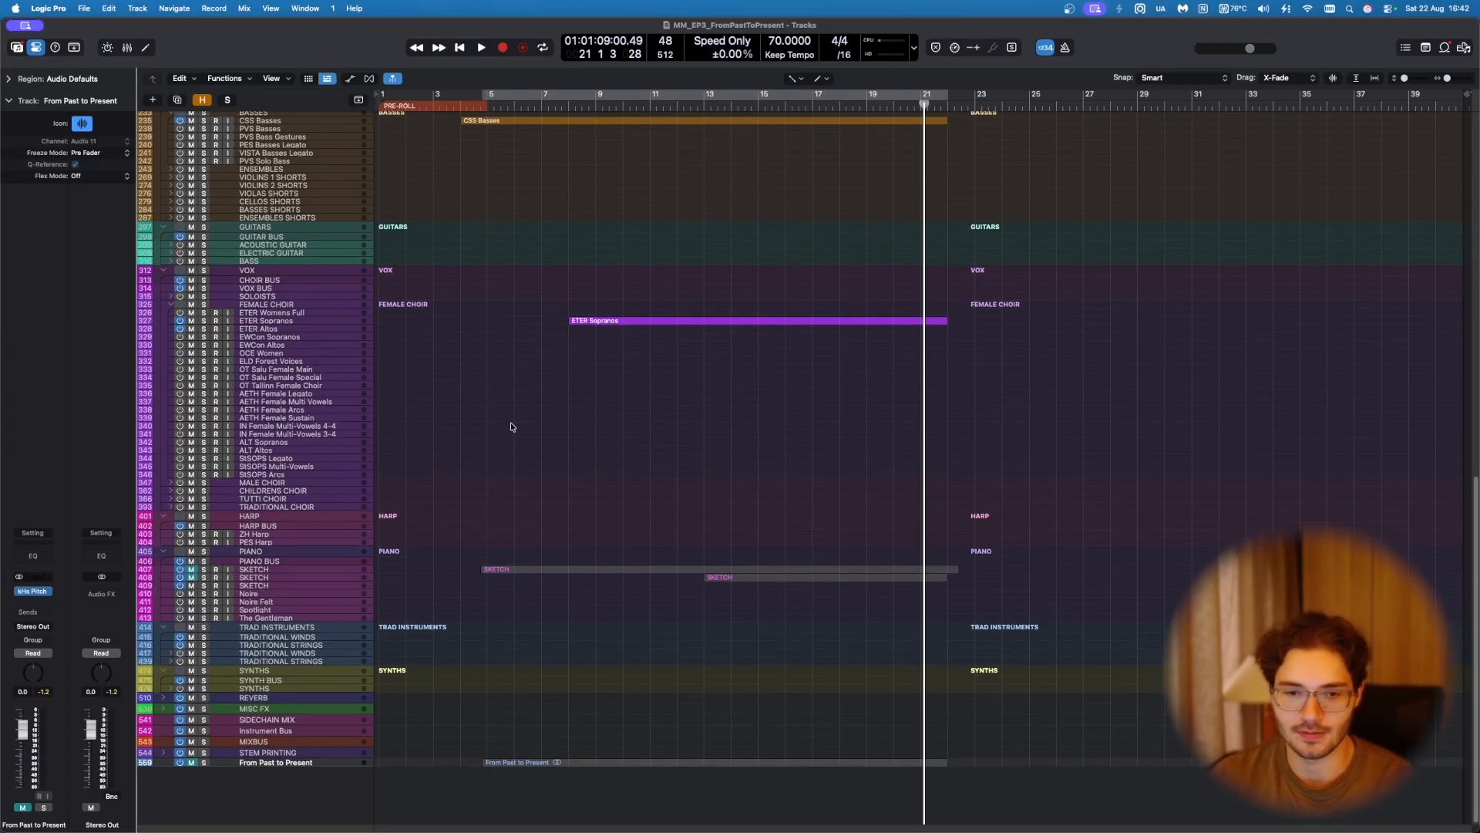
Step: Select the first SKETCH track in the PIANO stack and open its longer region for viewing the notes
scroll(510, 426, up, 2)
drag(516, 265, 706, 436)
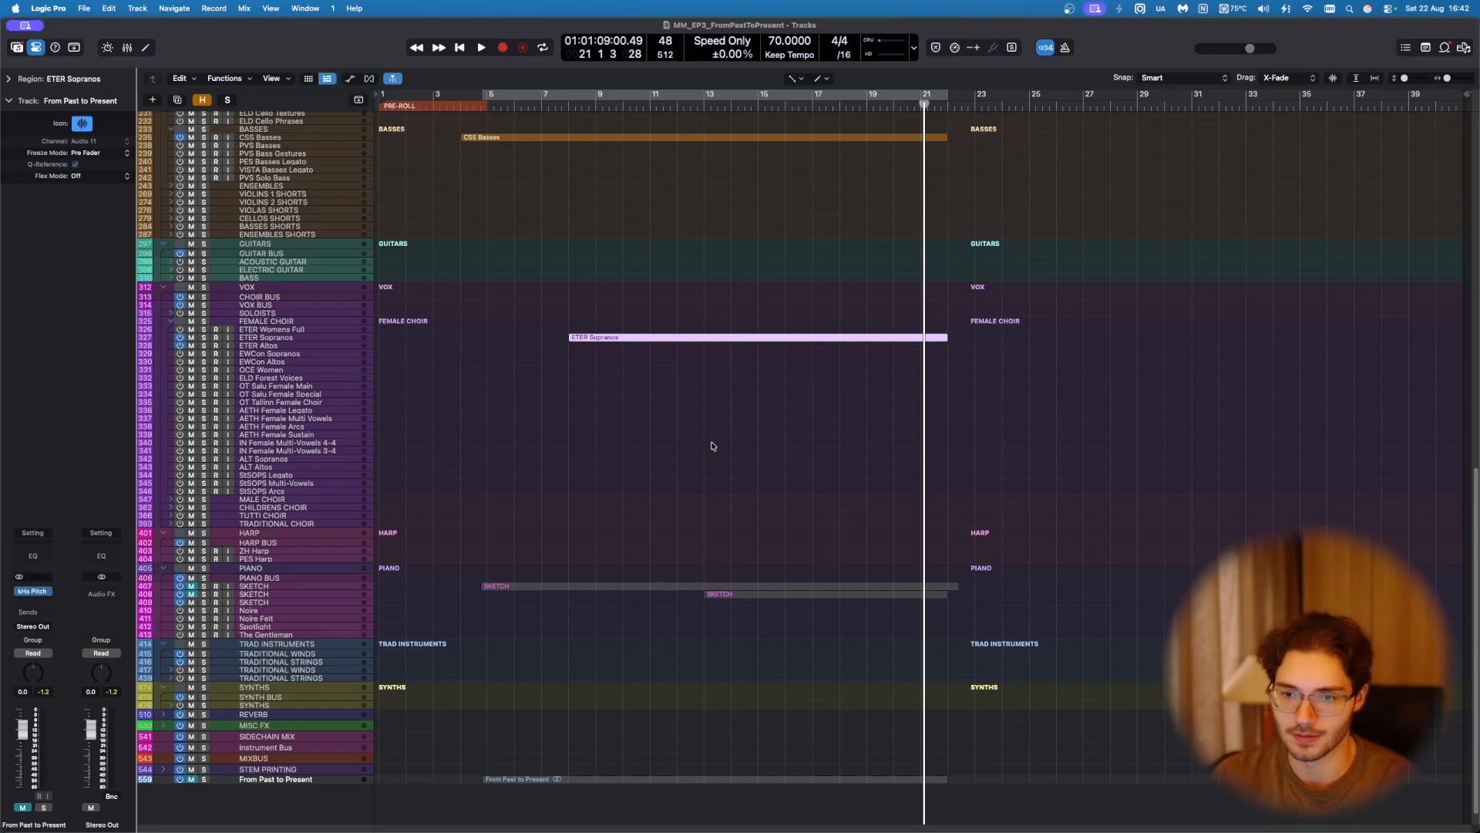
click(308, 585)
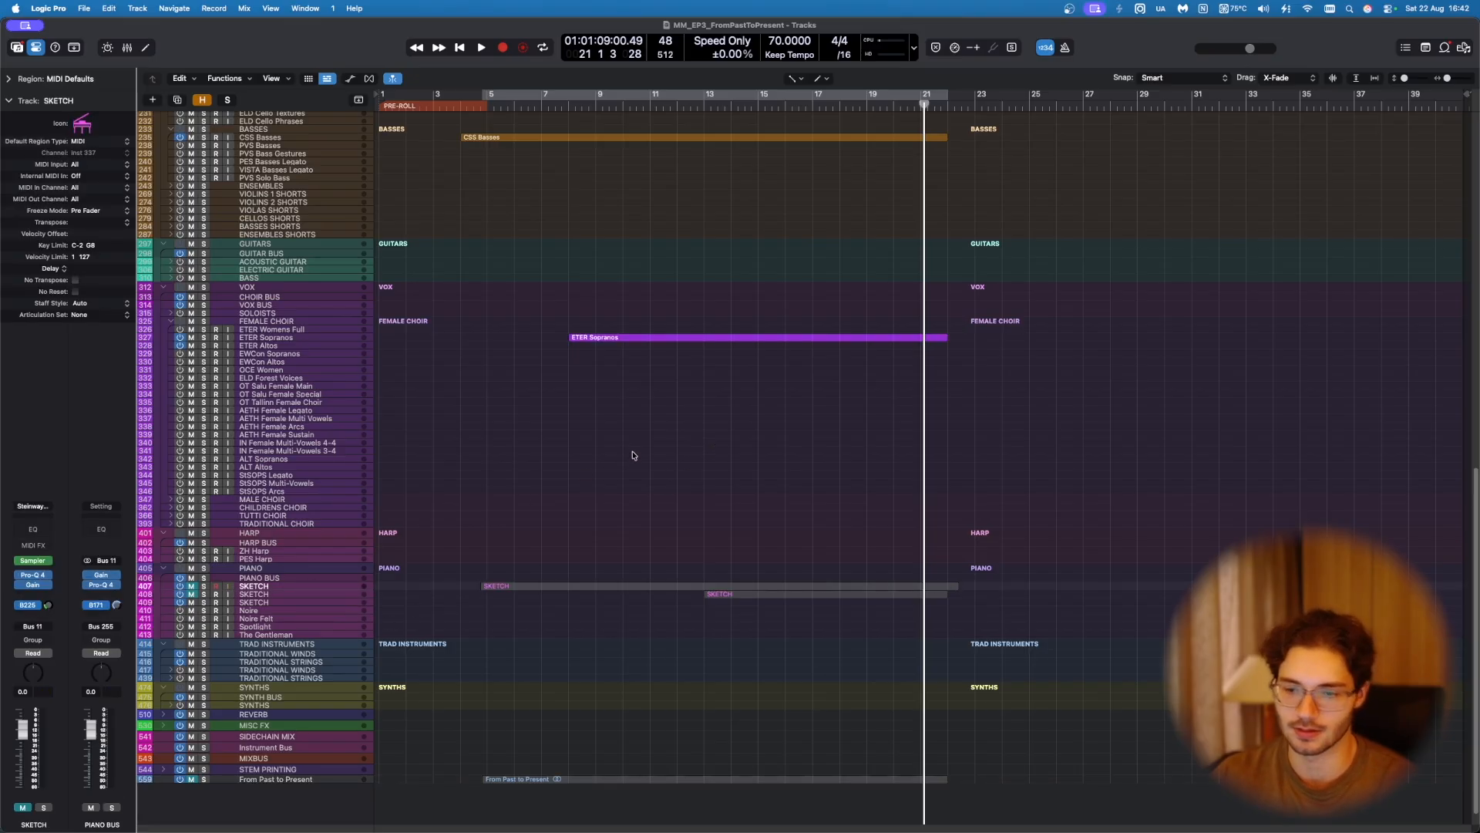
double_click(632, 587)
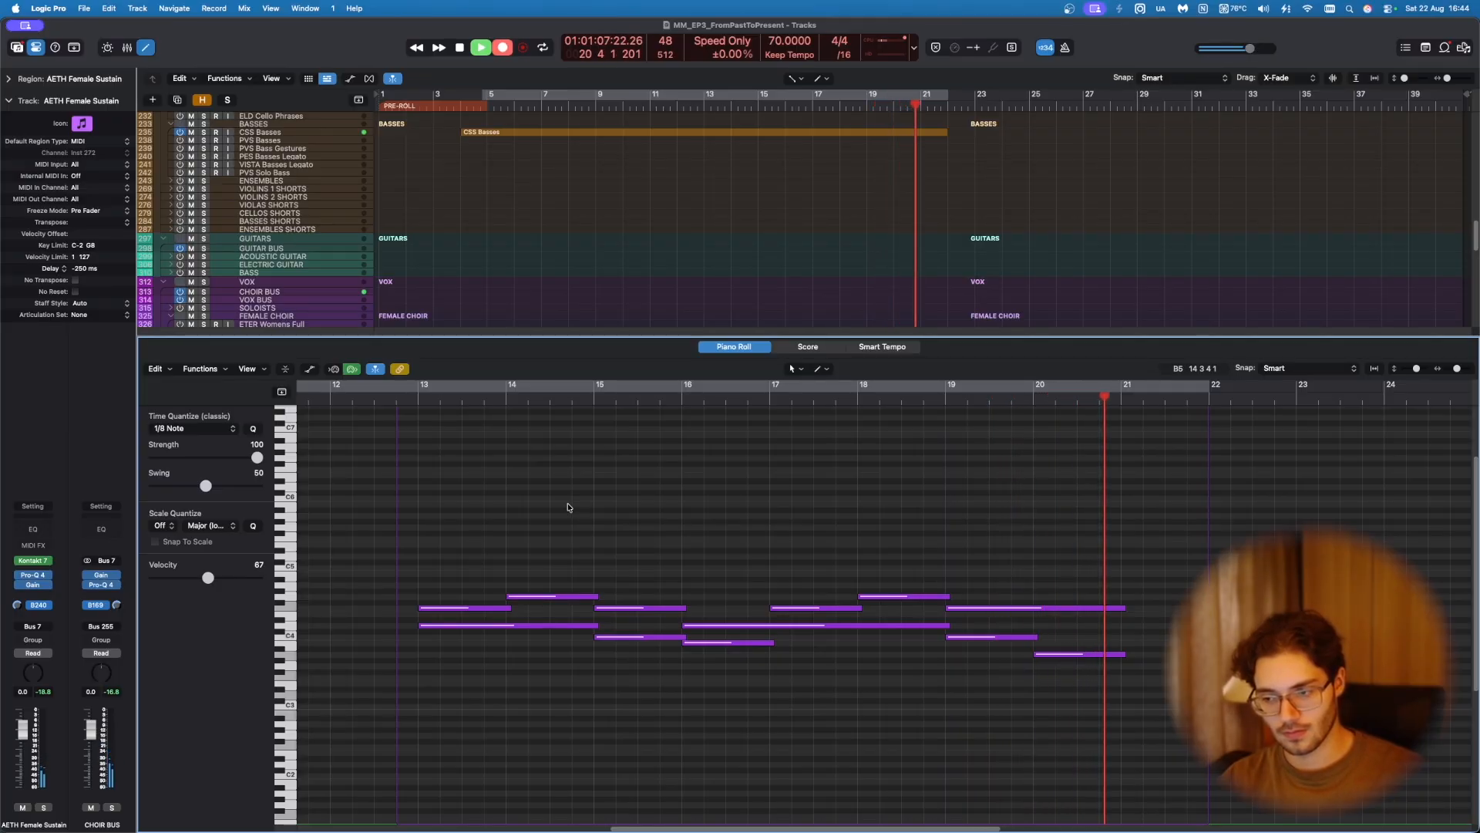
Step: Finish recording on AETH Female Sustain and solo that track with the playhead at bar 13
key(space)
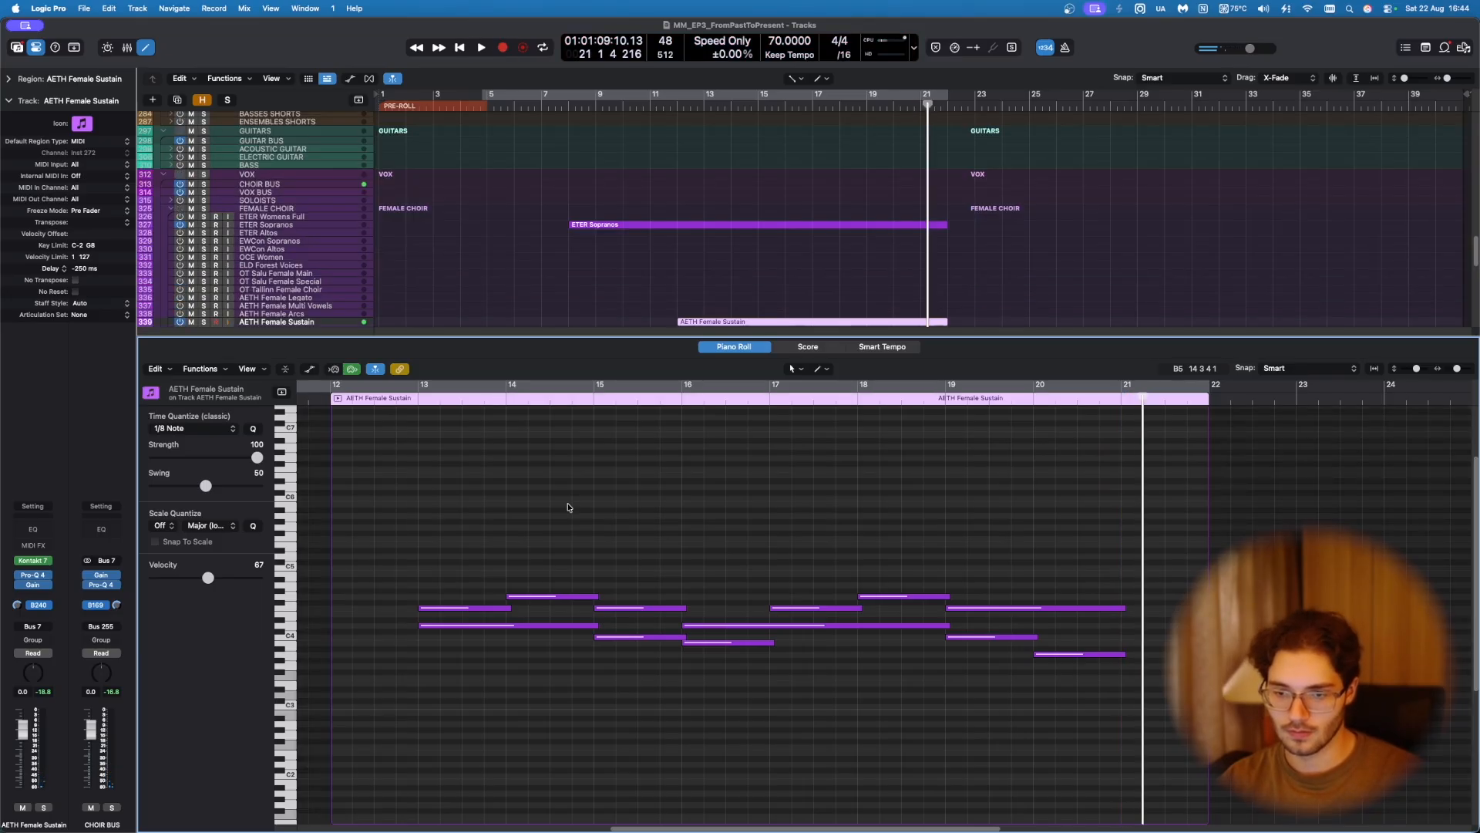
key(a)
key(a)
key(s)
click(420, 397)
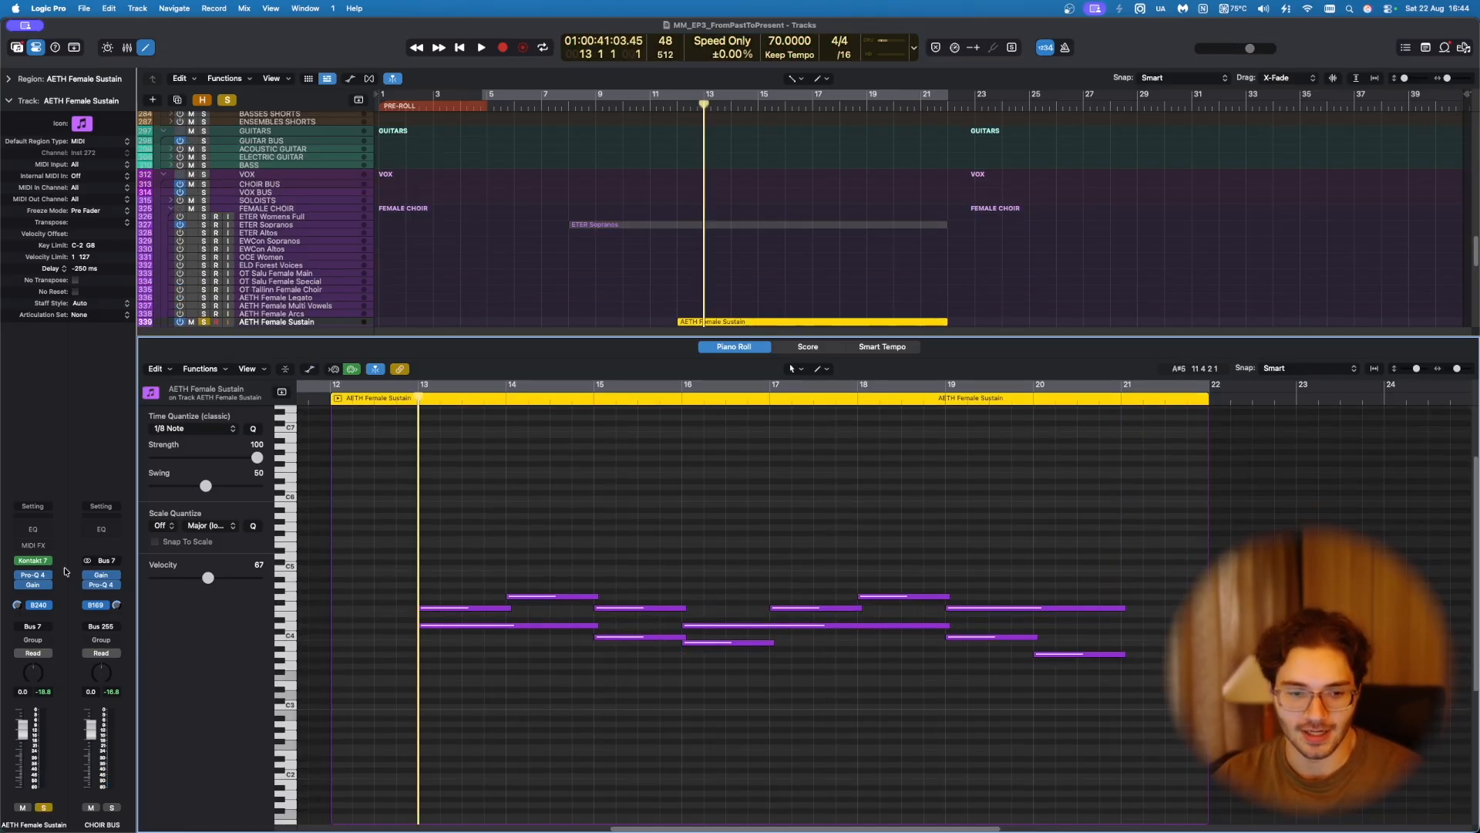
Step: Review the arrangement from brass to choir and view the notes of the Afflatus Horns a2 and Afflatus Low Brass regions
click(33, 559)
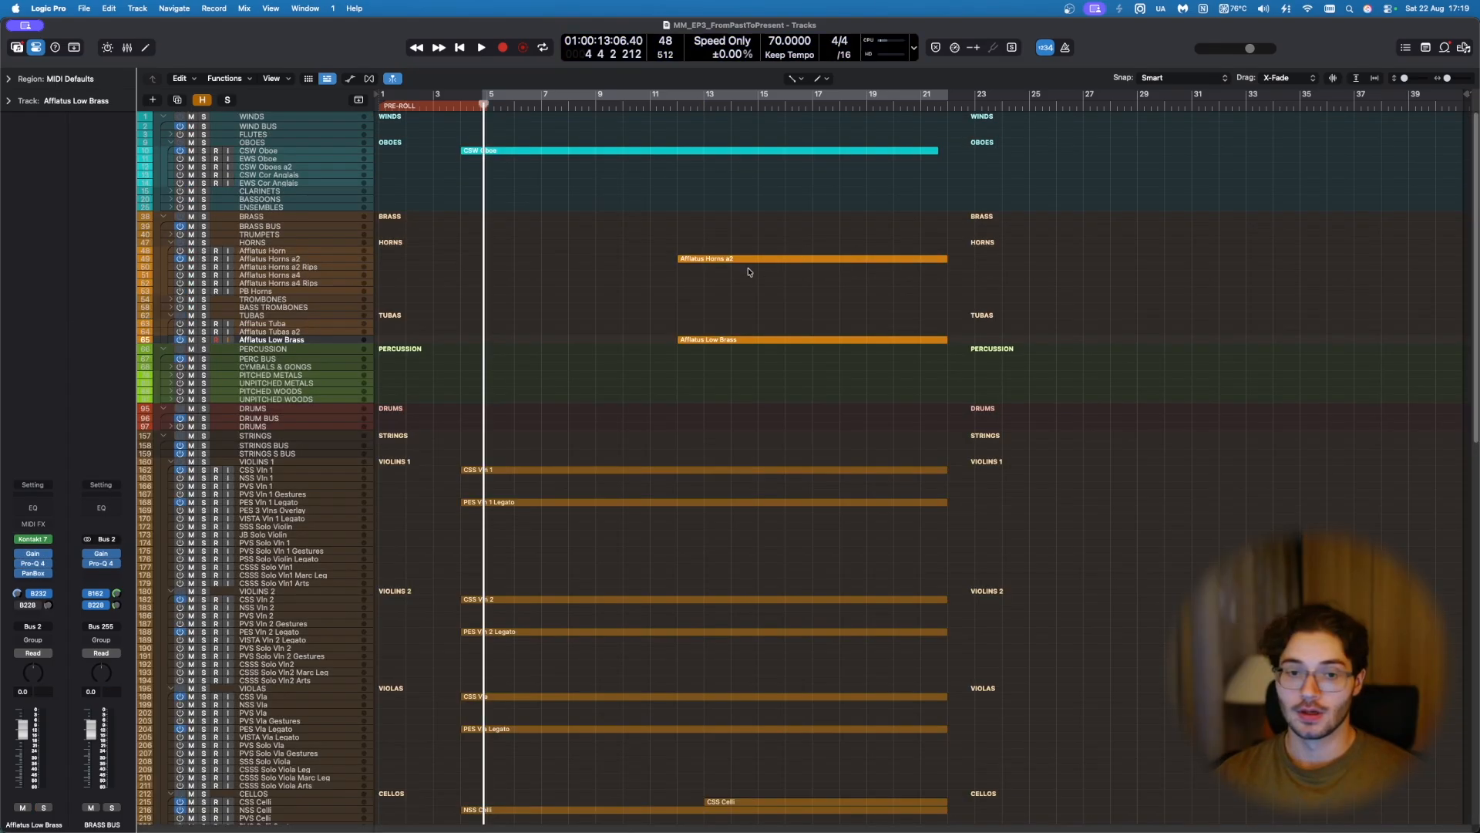
scroll(684, 284, down, 5)
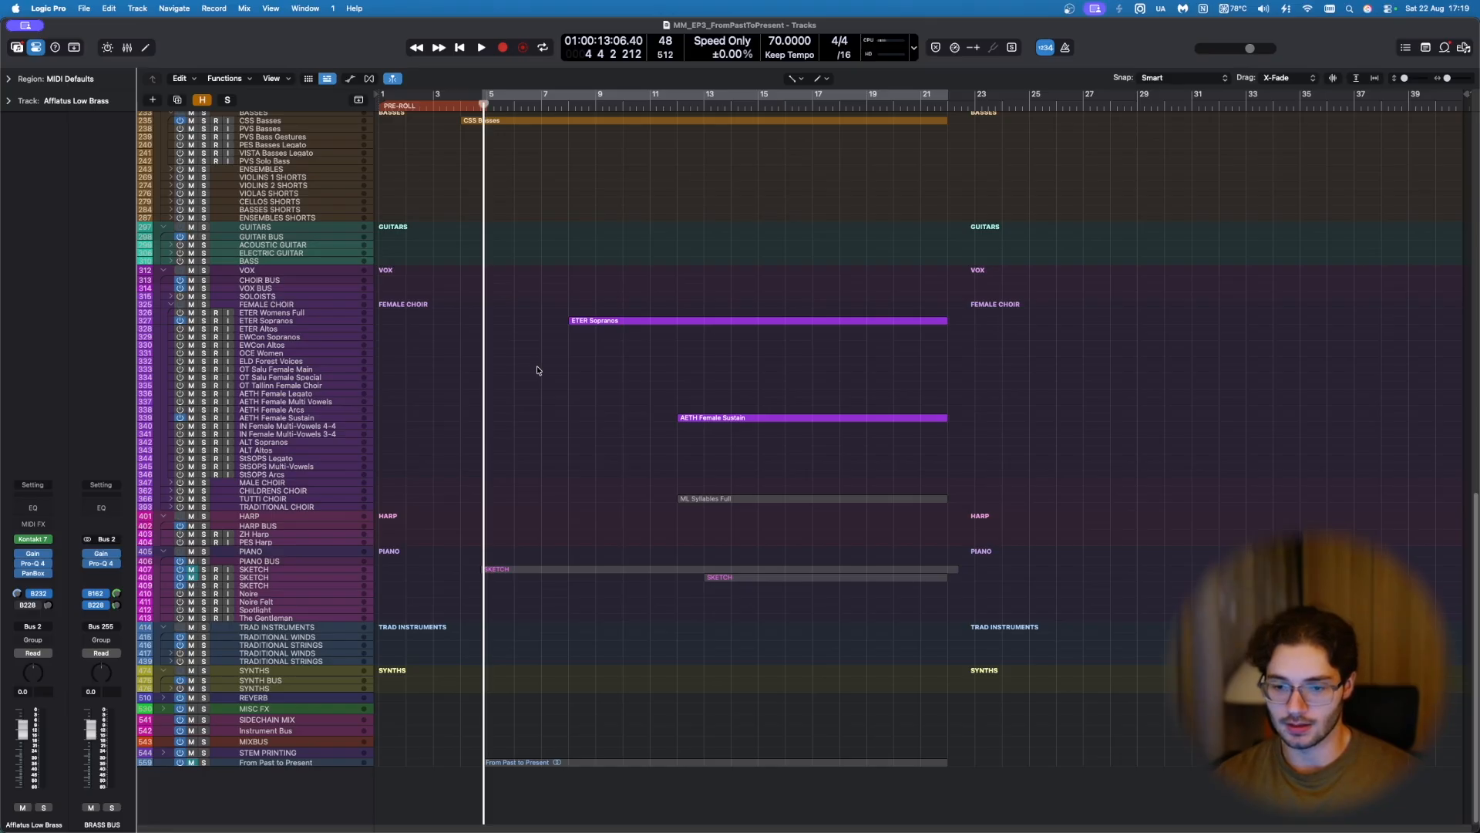
scroll(540, 374, up, 1)
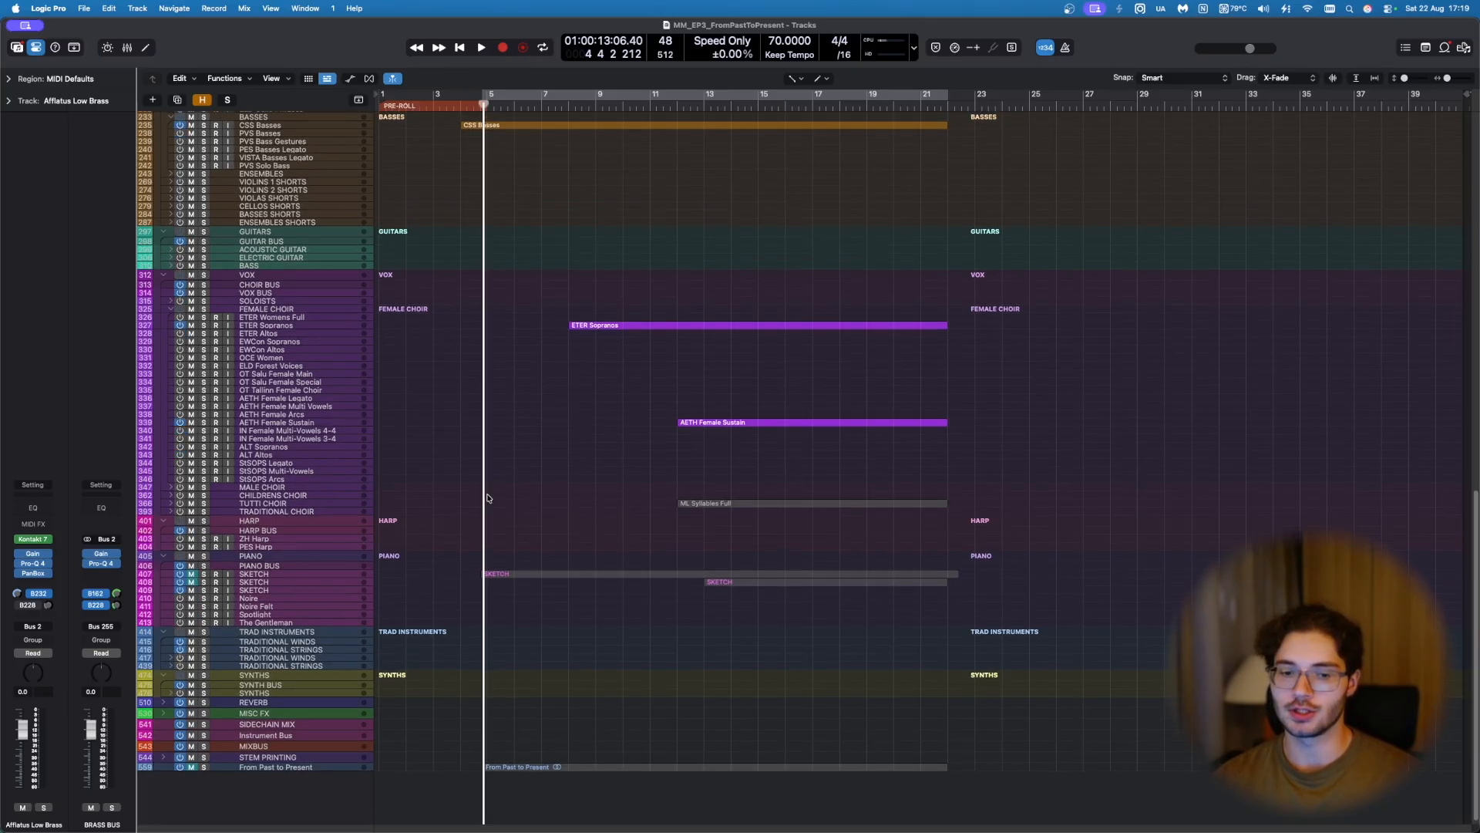
scroll(487, 498, up, 15)
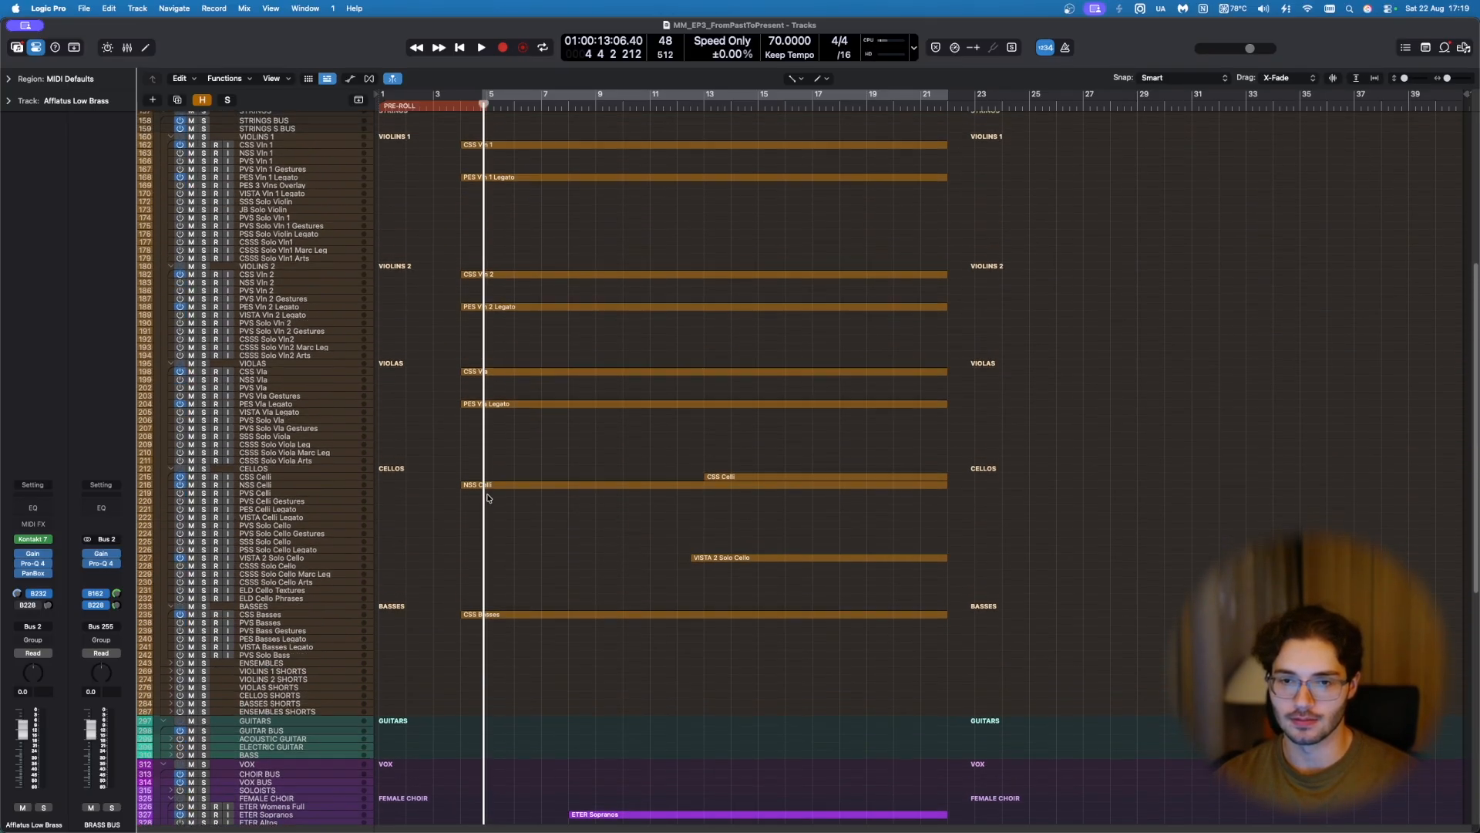
drag(572, 246, 843, 413)
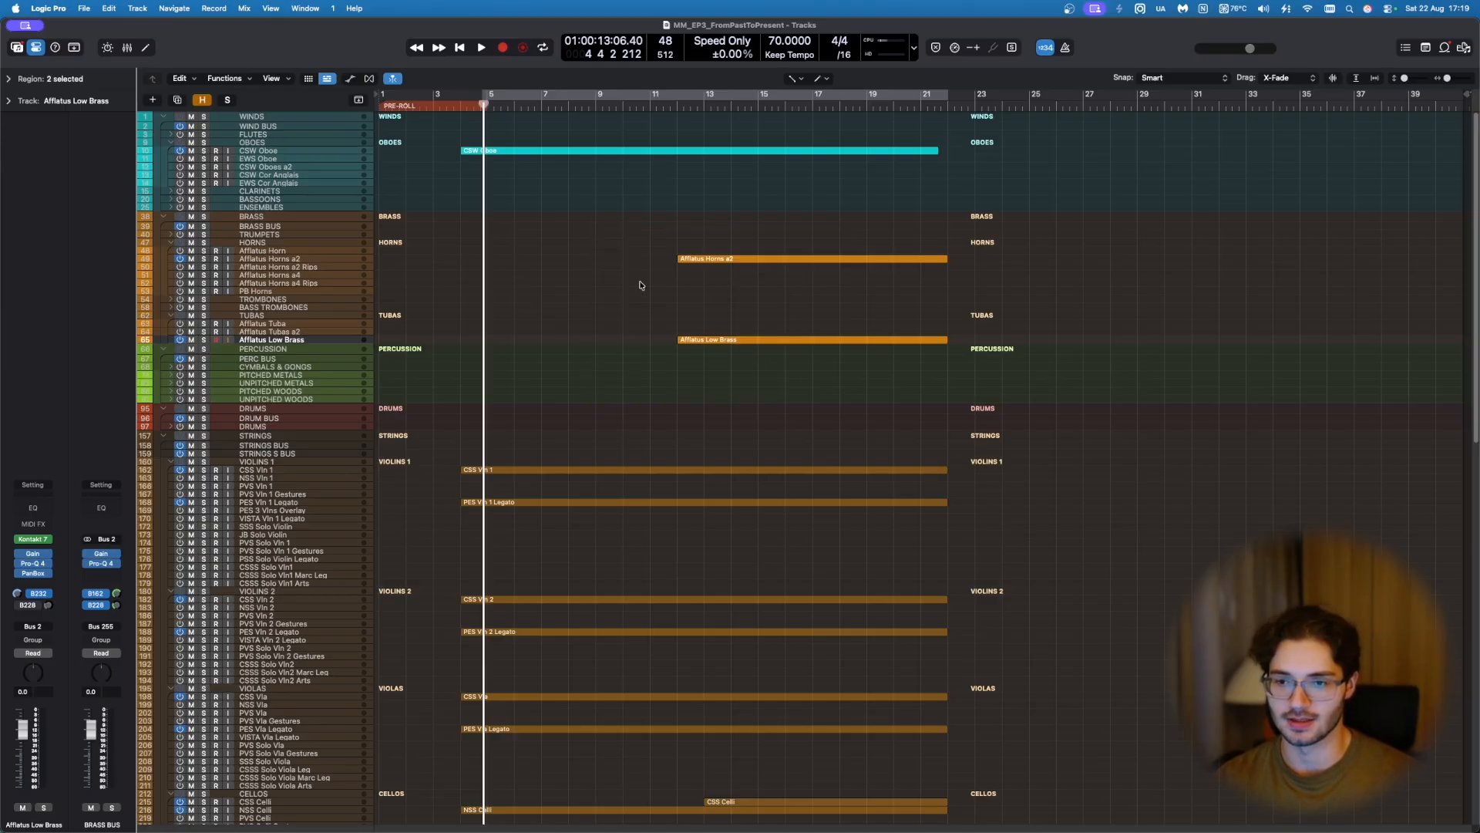
key(p)
key(p)
click(445, 305)
Step: Expand the TROMBONES stack and enable the Afflatus Trombones a3 track
click(282, 300)
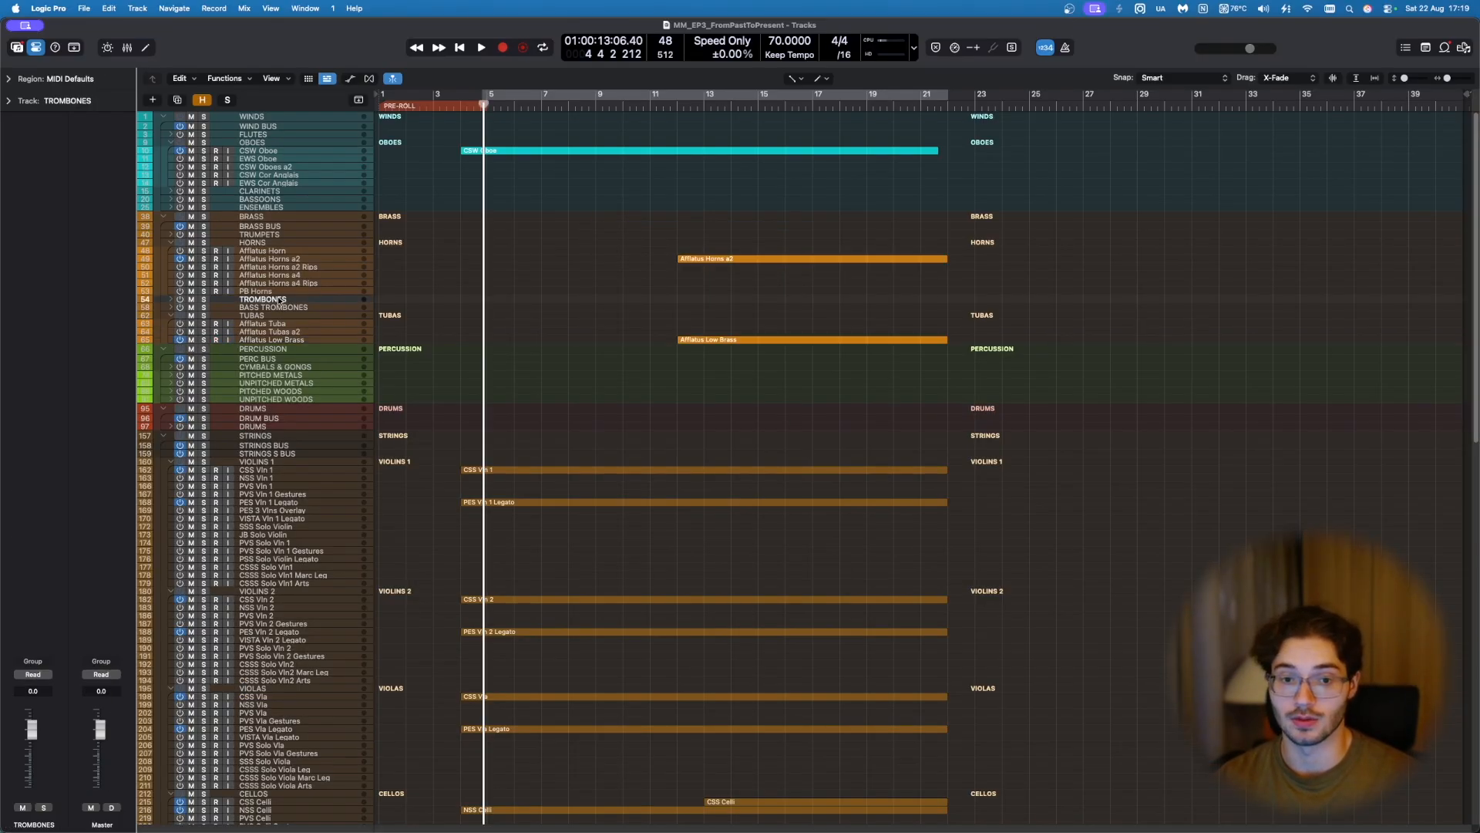
click(170, 300)
drag(678, 306, 746, 219)
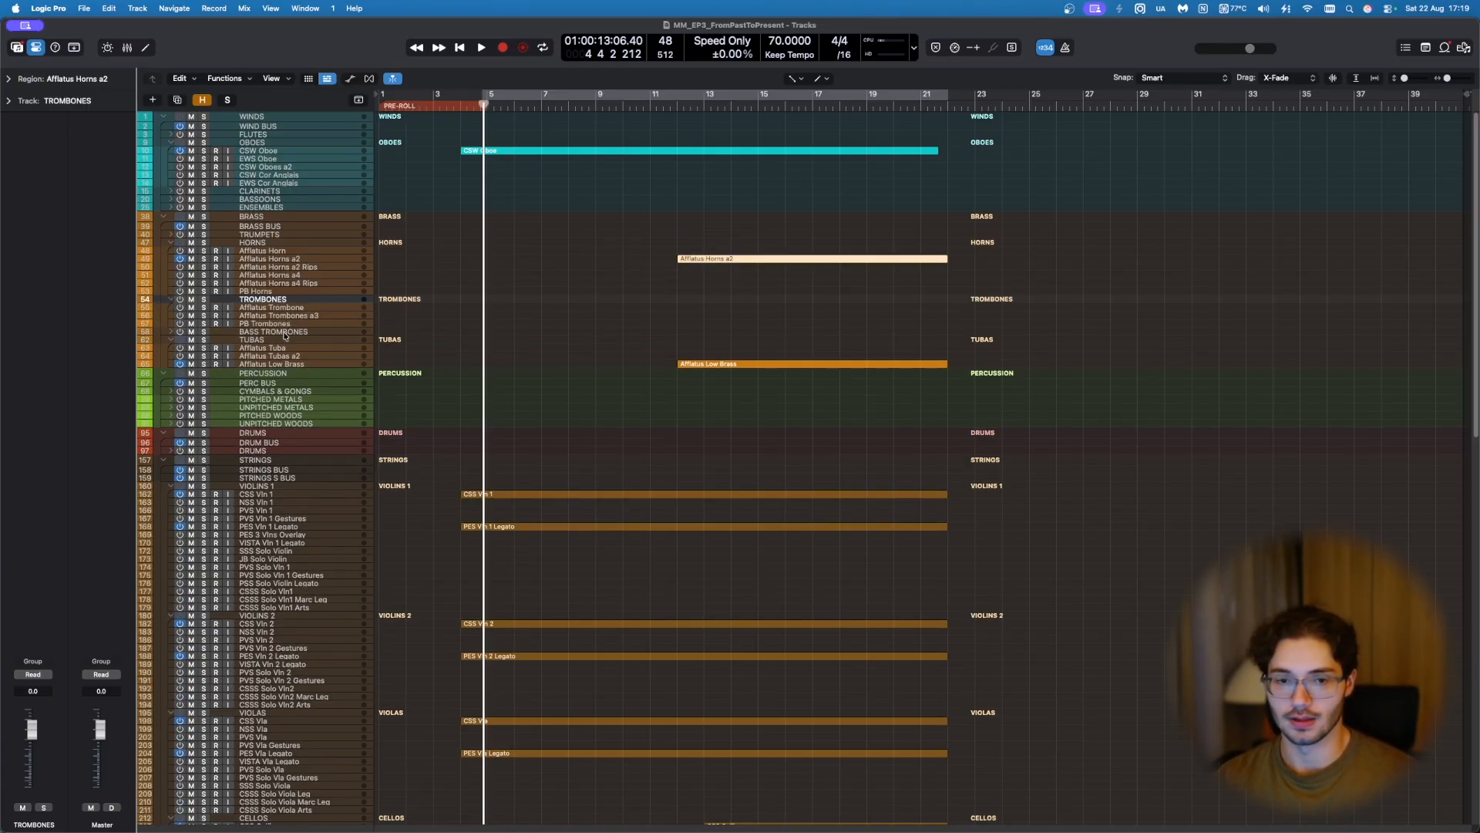
click(281, 316)
click(181, 316)
Step: Copy the Afflatus Horns a2 region to the Afflatus Trombones a3 track, keeping its start at bar 12
drag(612, 300, 757, 239)
key(super+c)
click(628, 303)
key(super+v)
Step: Transpose the upper voice of the copied trombone region down one octave
key(p)
key(a)
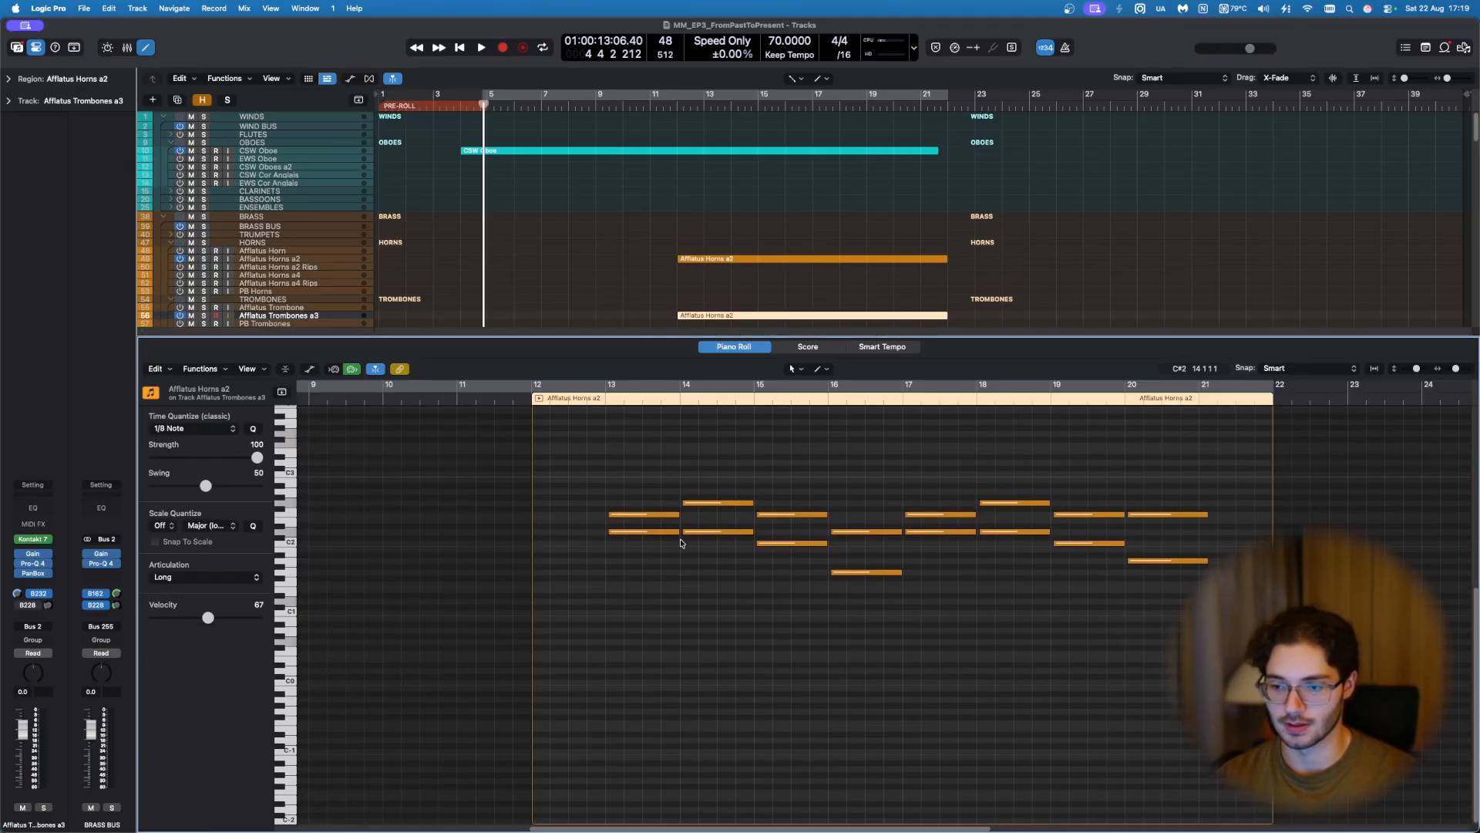
key(shift+Up)
key(alt+shift+Down)
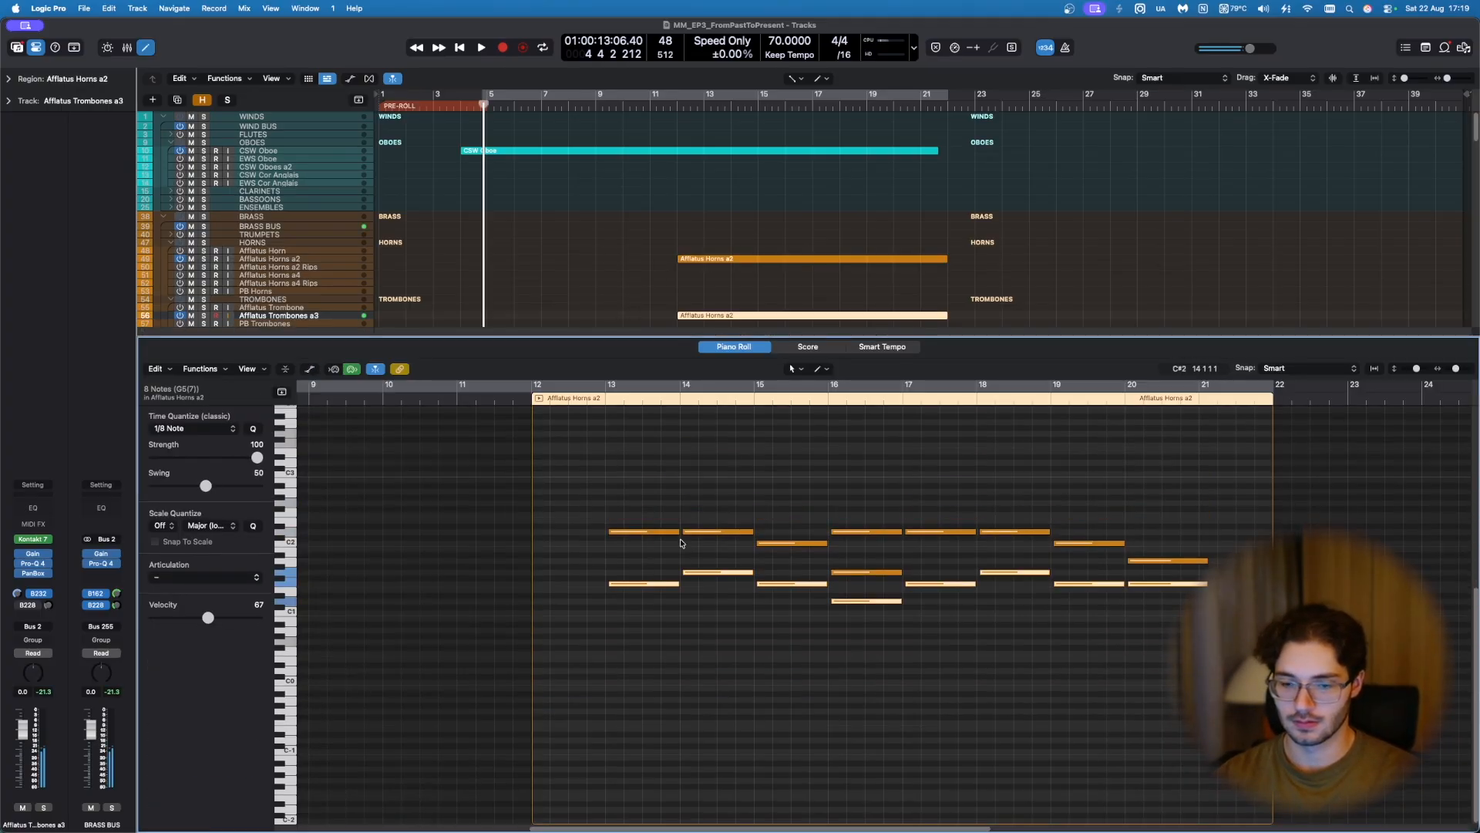
click(680, 543)
Step: Solo Afflatus Trombones a3 and play its region from bar 13 with the modulation data shown under the notes
key(a)
key(p)
key(s)
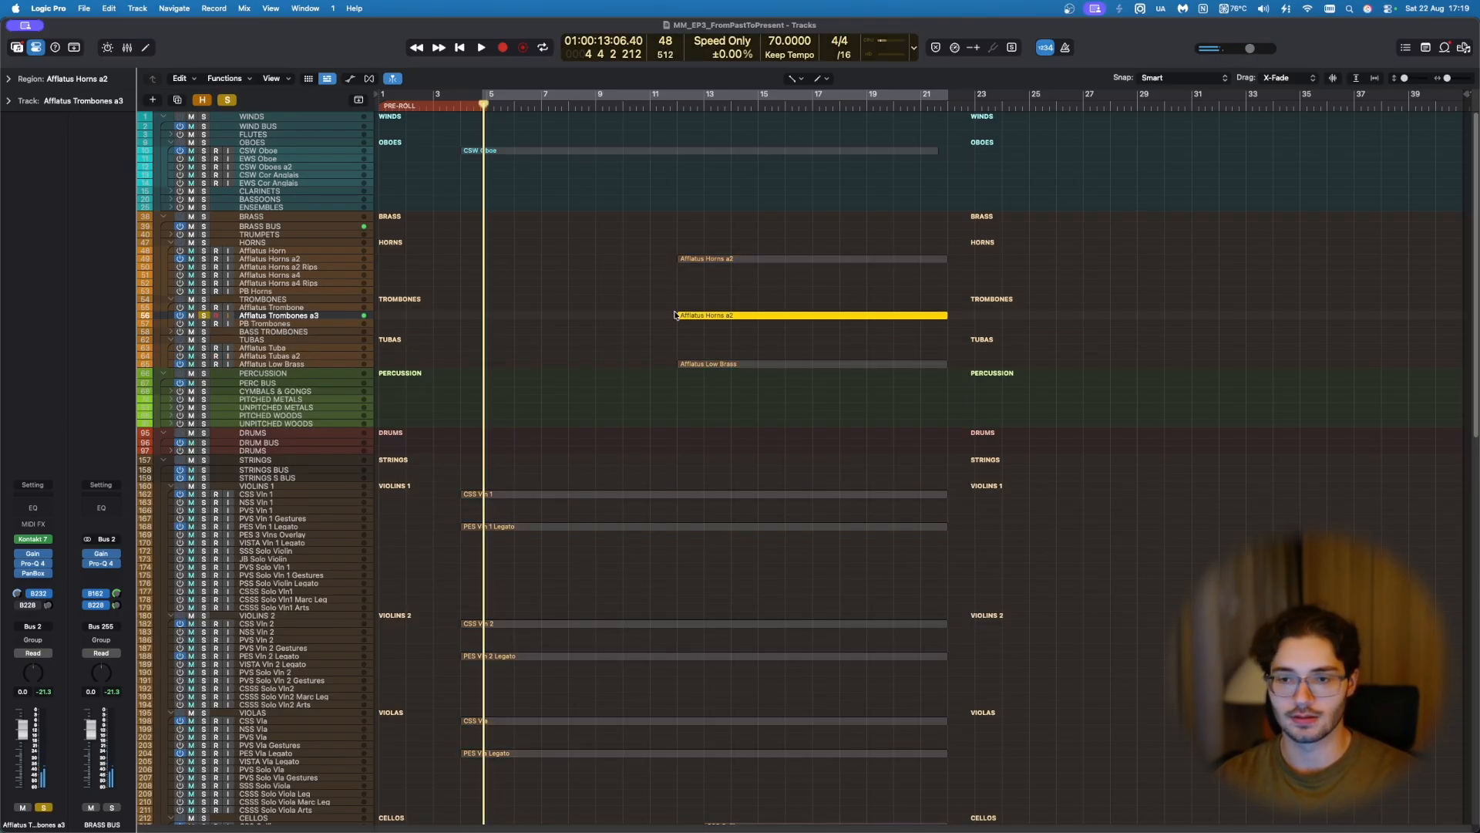
key(p)
click(606, 399)
key(space)
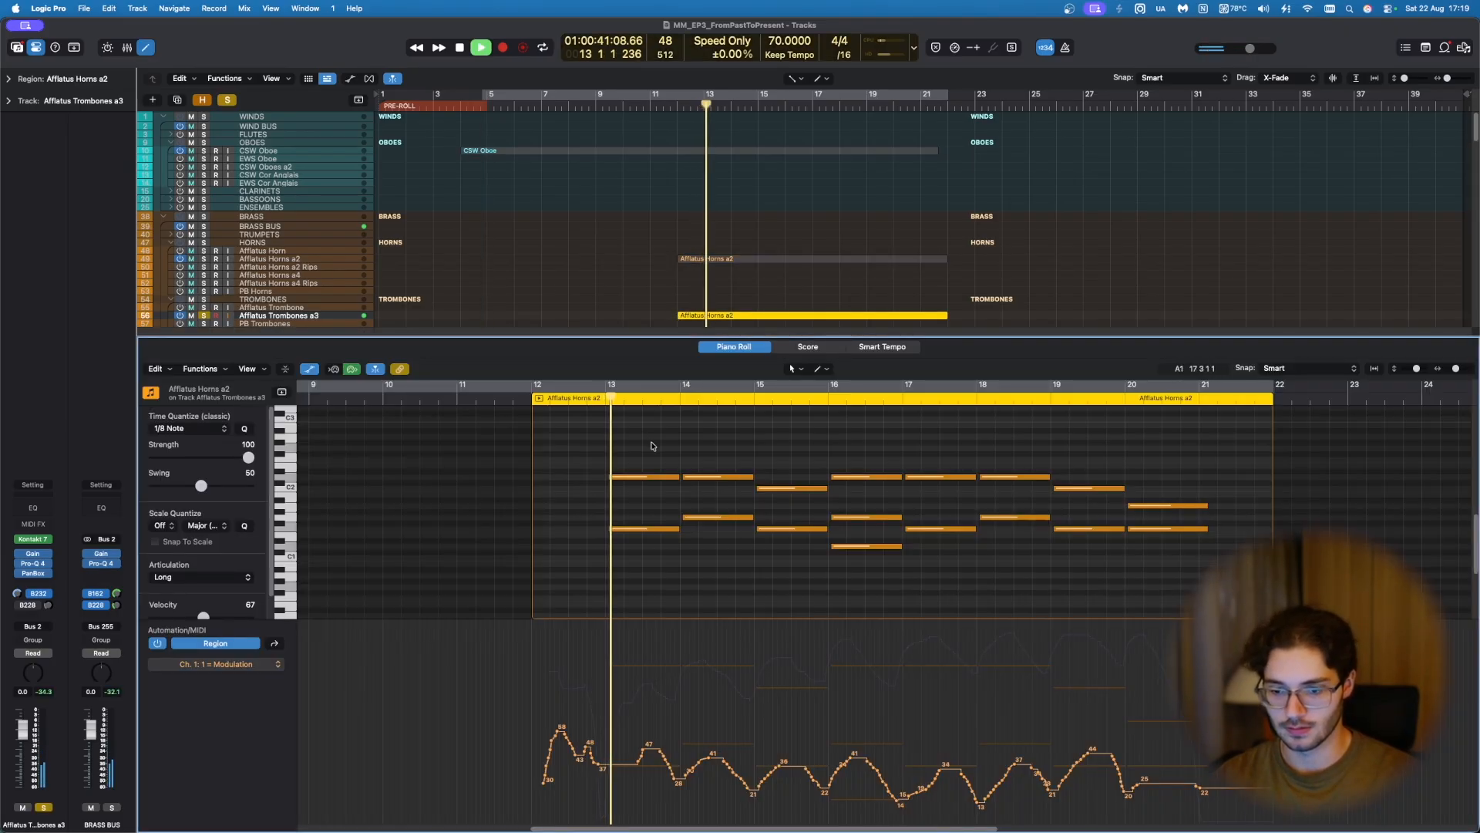
Step: Name all regions in the project after their tracks and open the Afflatus Trombones a3 region for viewing
key(p)
key(super+a)
key(alt+shift+n)
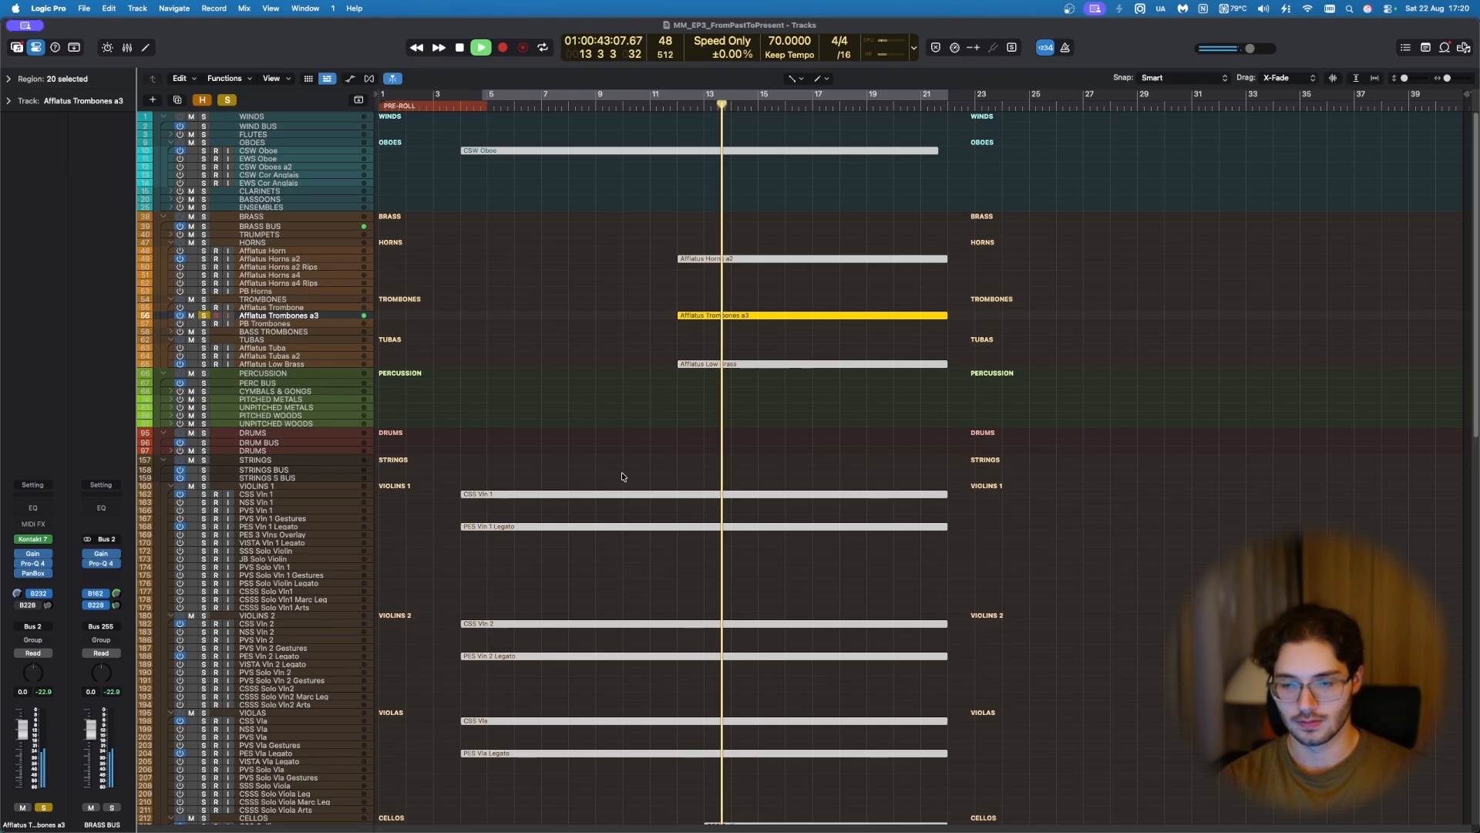
click(621, 473)
drag(616, 334, 650, 317)
key(p)
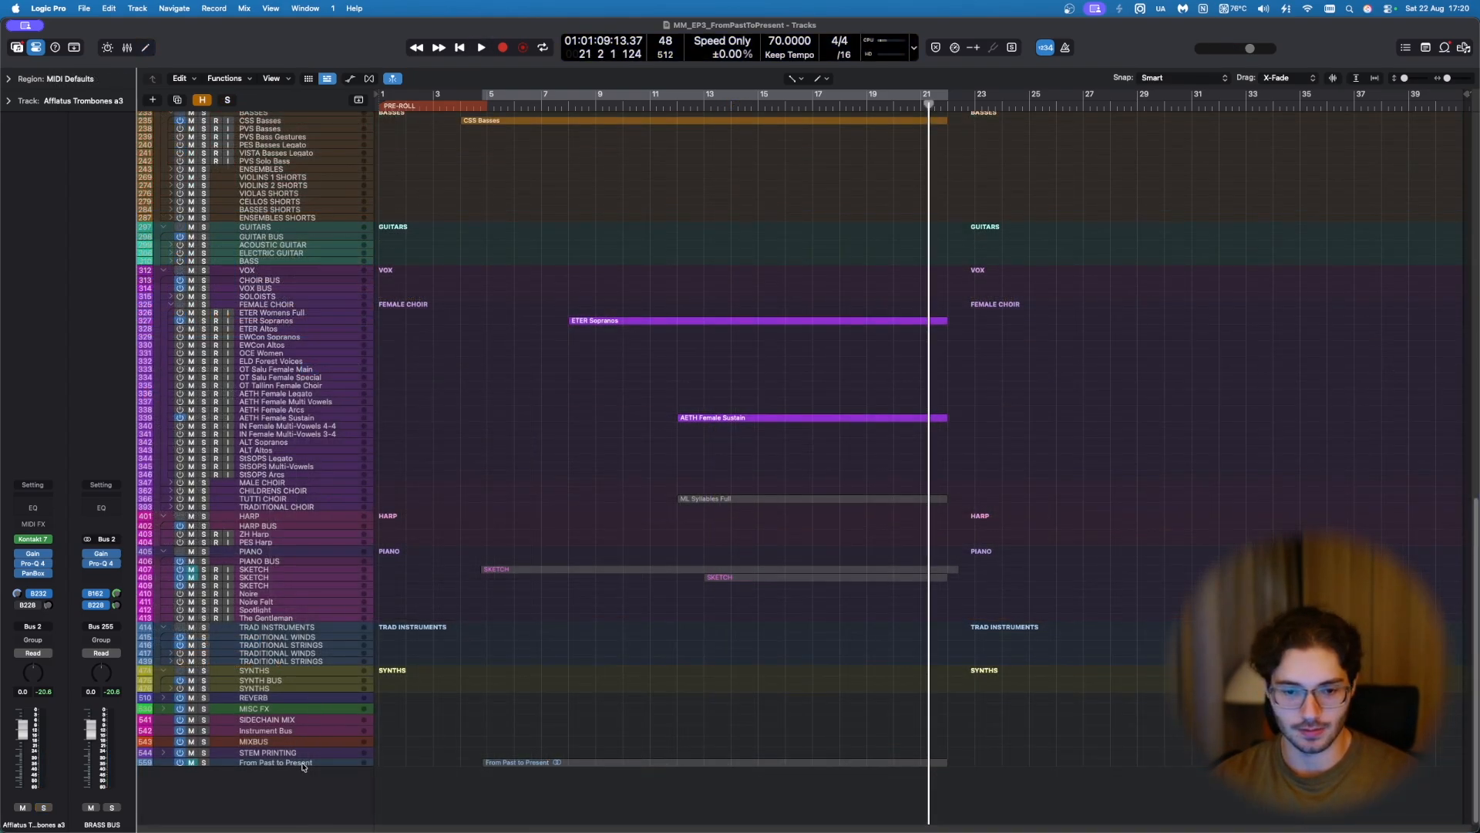
Step: Compare the From Past to Present track, soloed from bar 13, with the full orchestration by unsoloing it during playback
click(302, 763)
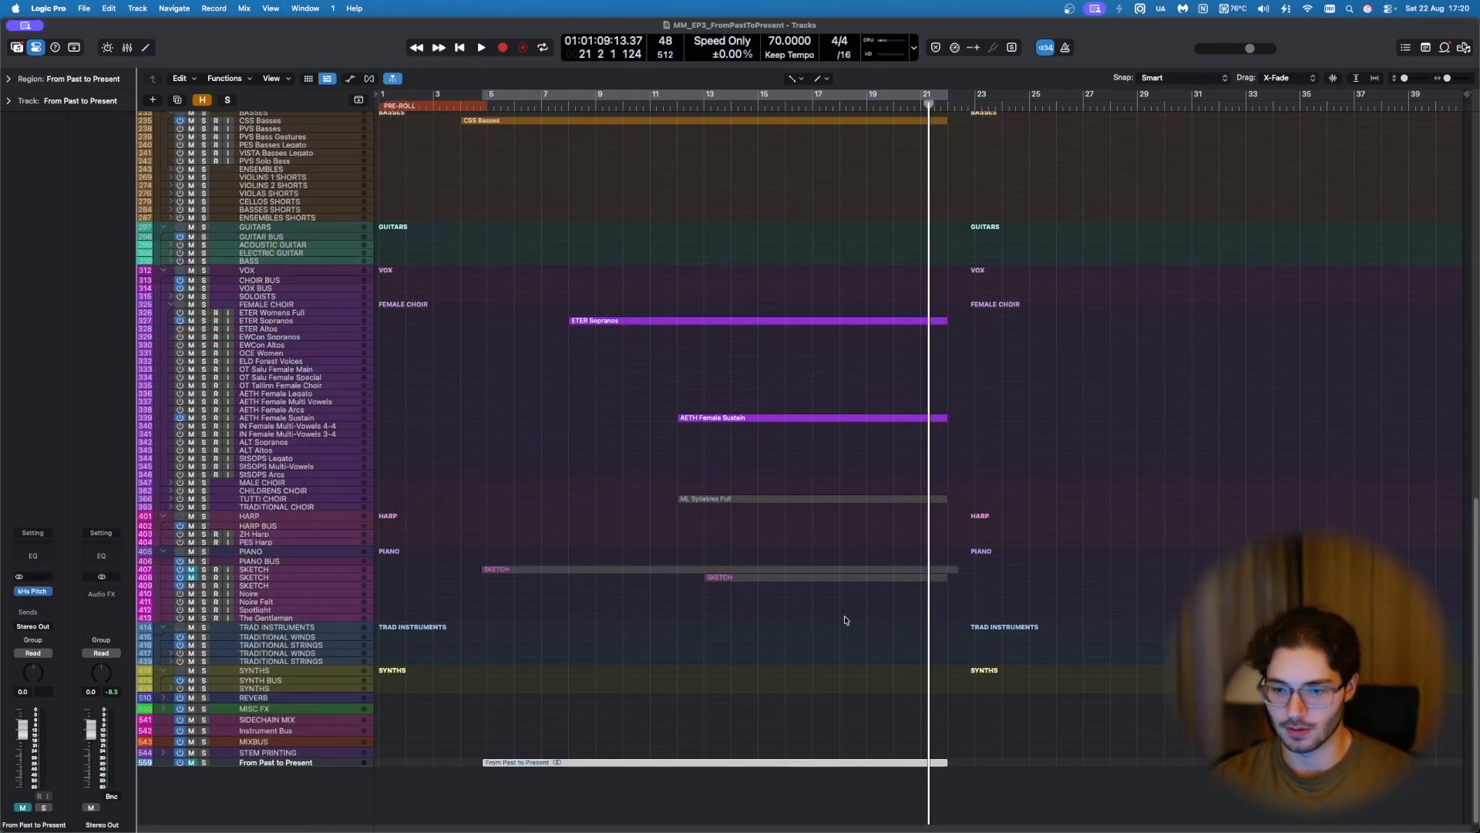
key(s)
key(space)
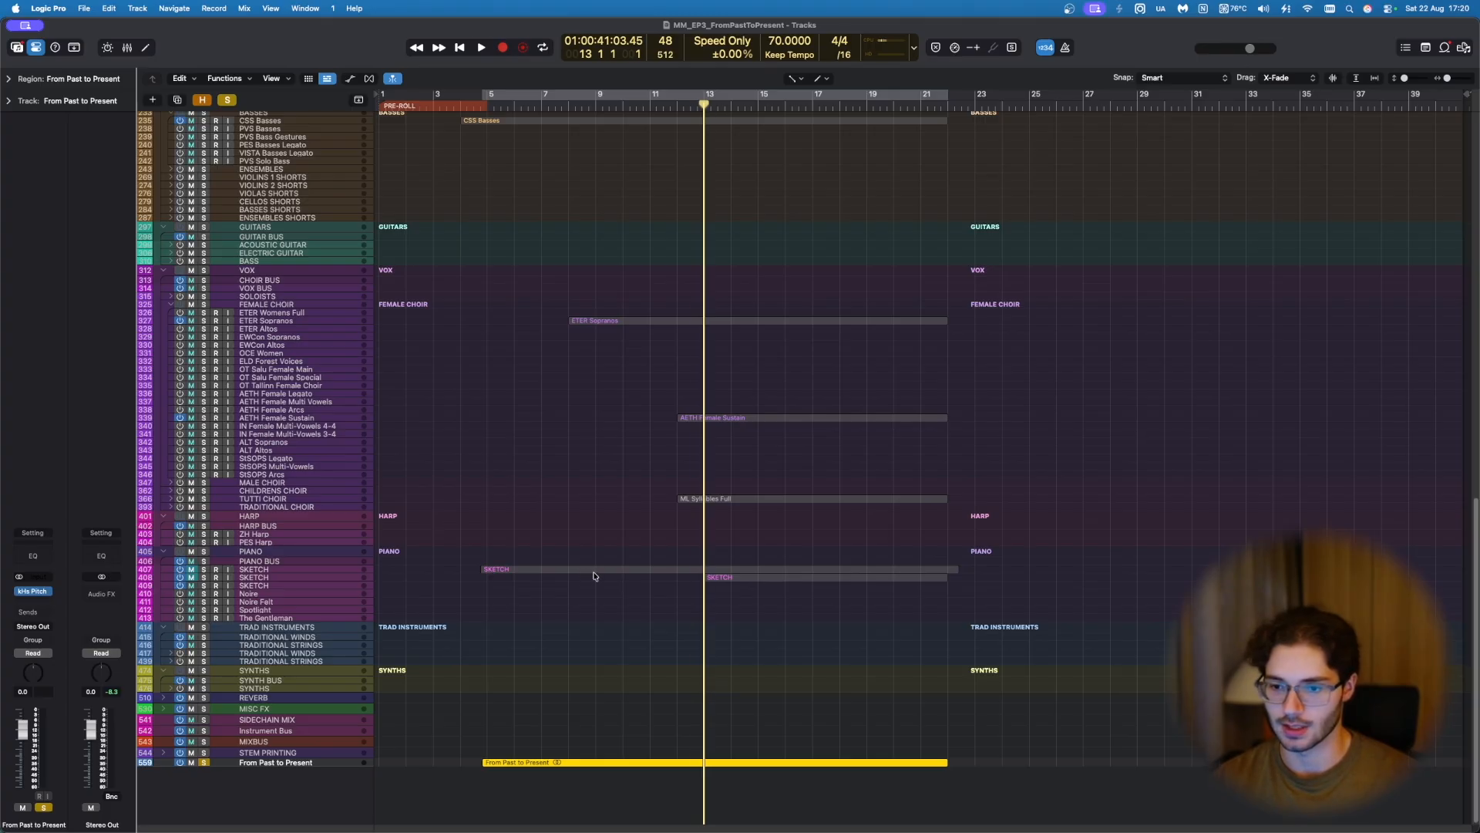
key(space)
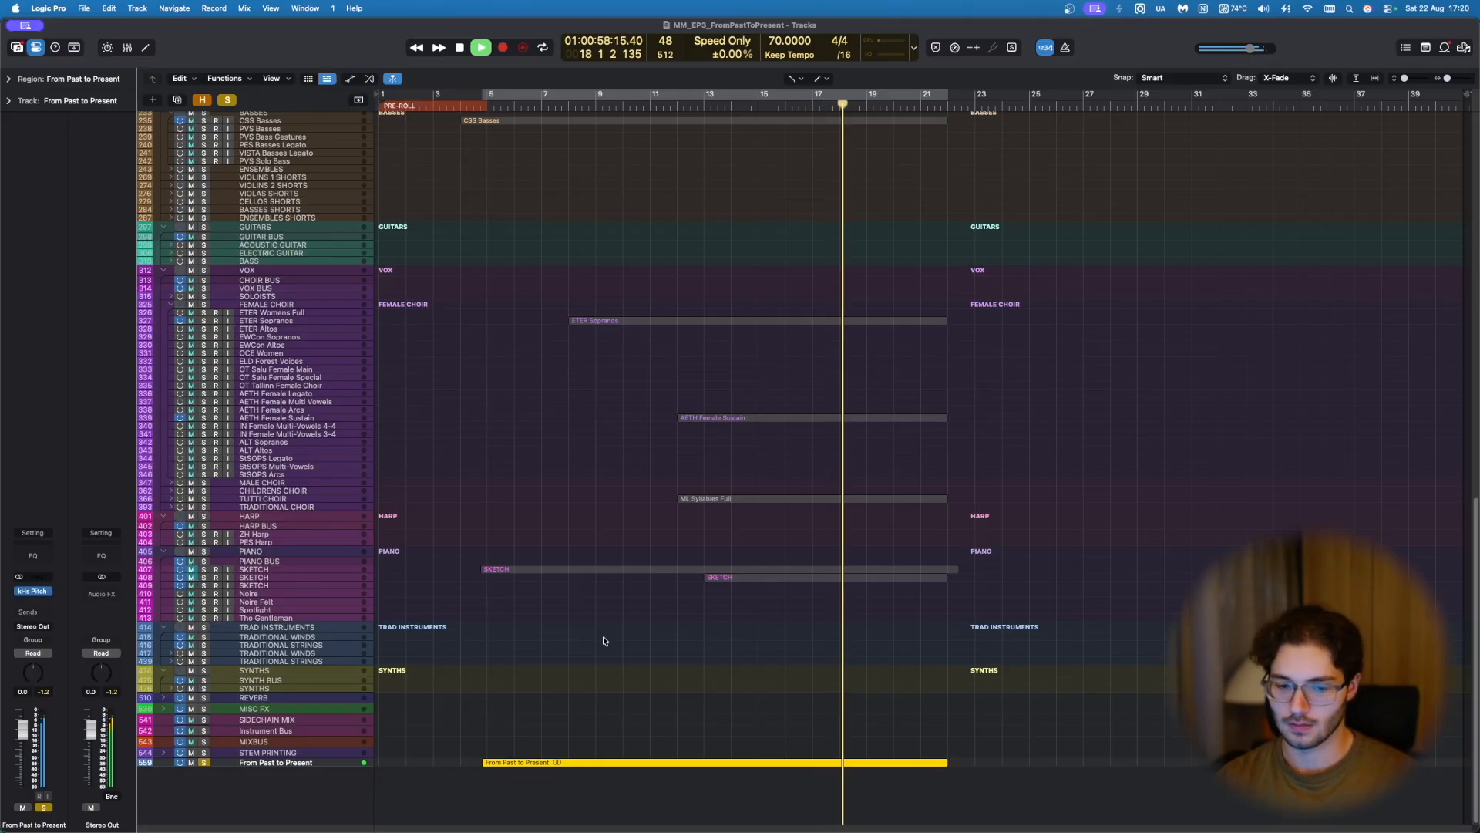
click(603, 636)
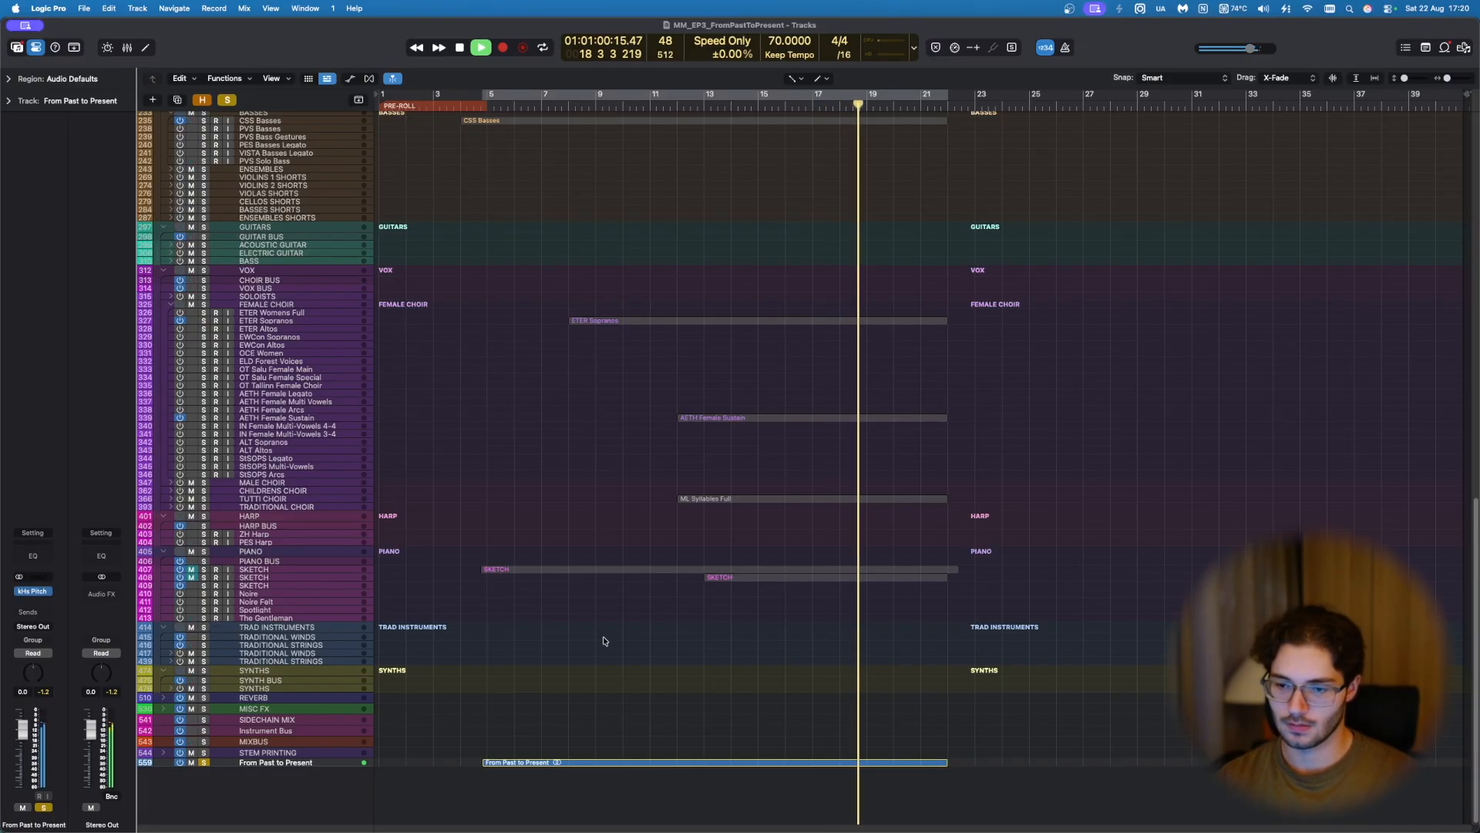
key(s)
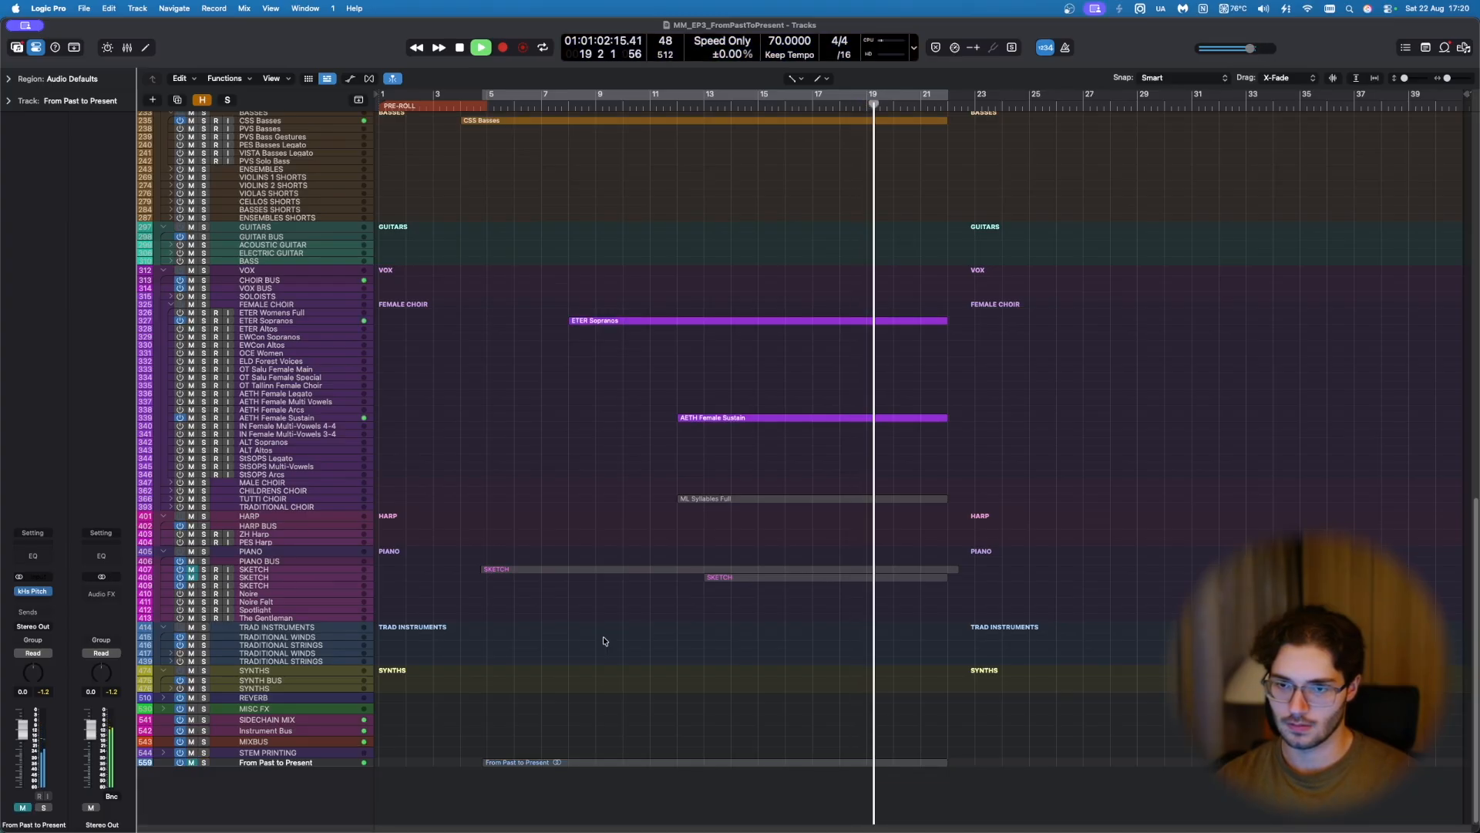
key(space)
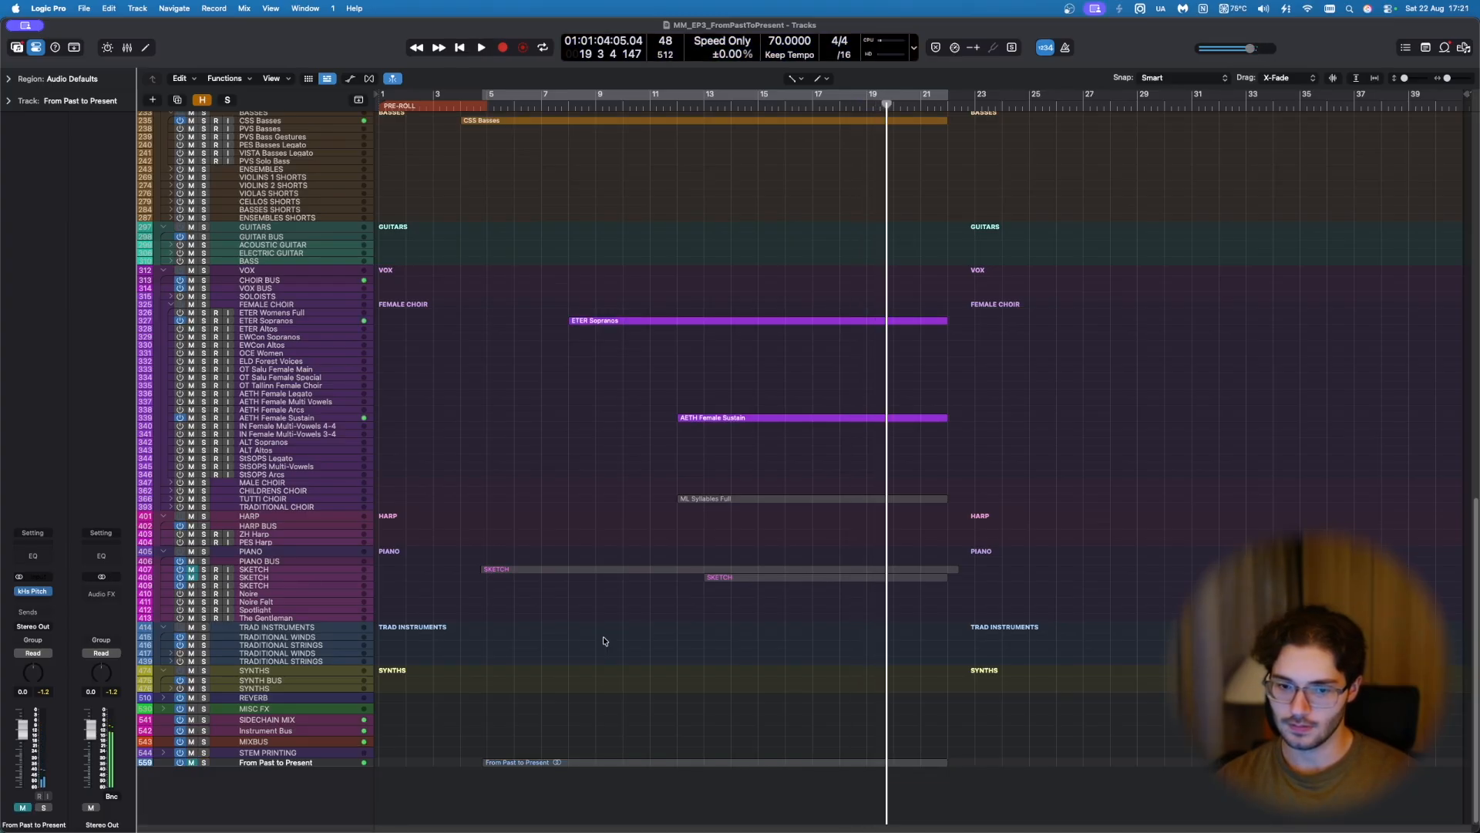
Step: Survey the winds, brass, strings and choir tracks to see which instruments the arrangement uses
scroll(604, 638, up, 15)
scroll(602, 638, down, 3)
scroll(602, 638, up, 2)
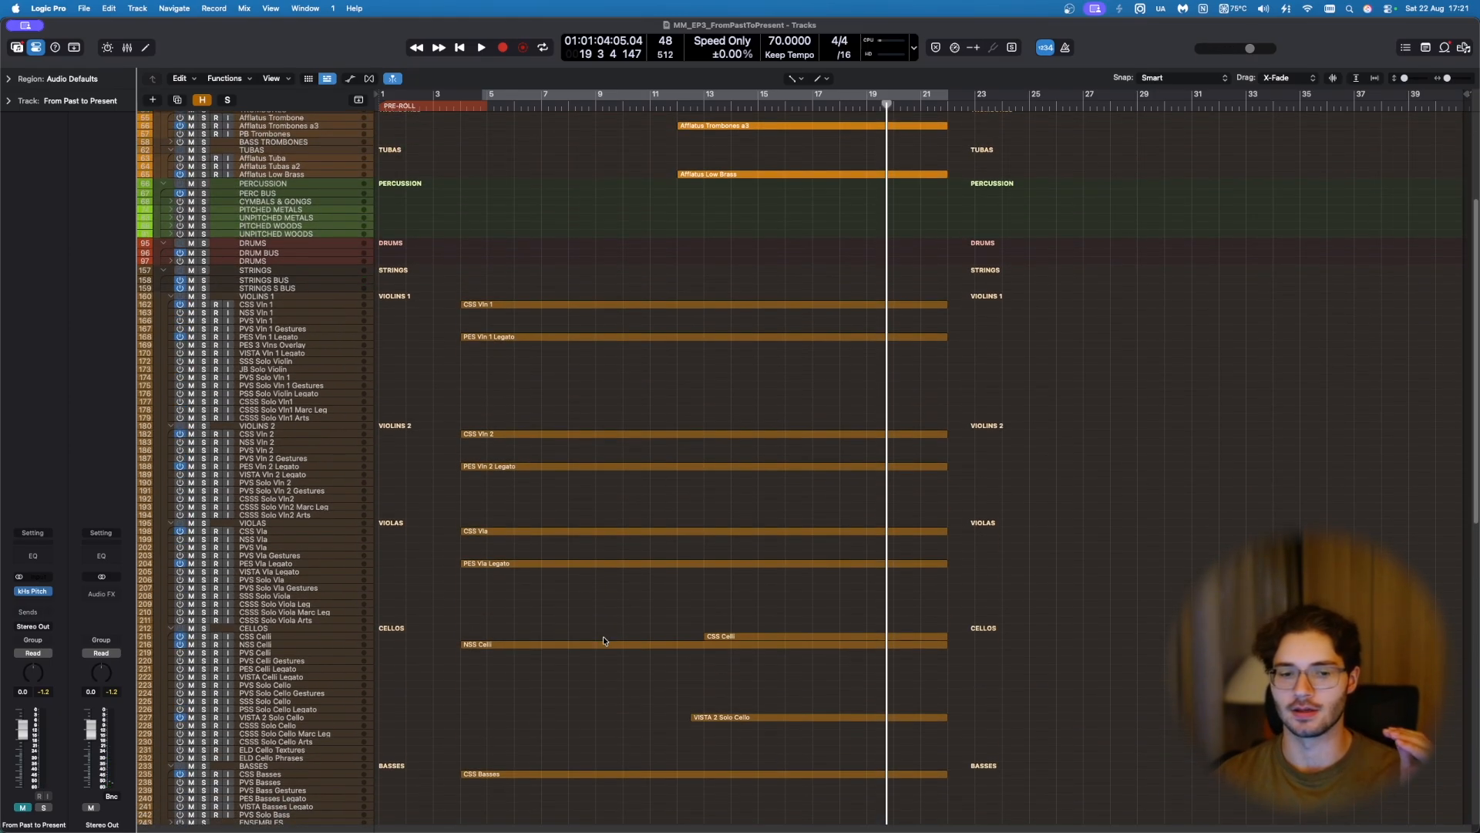
scroll(603, 639, down, 4)
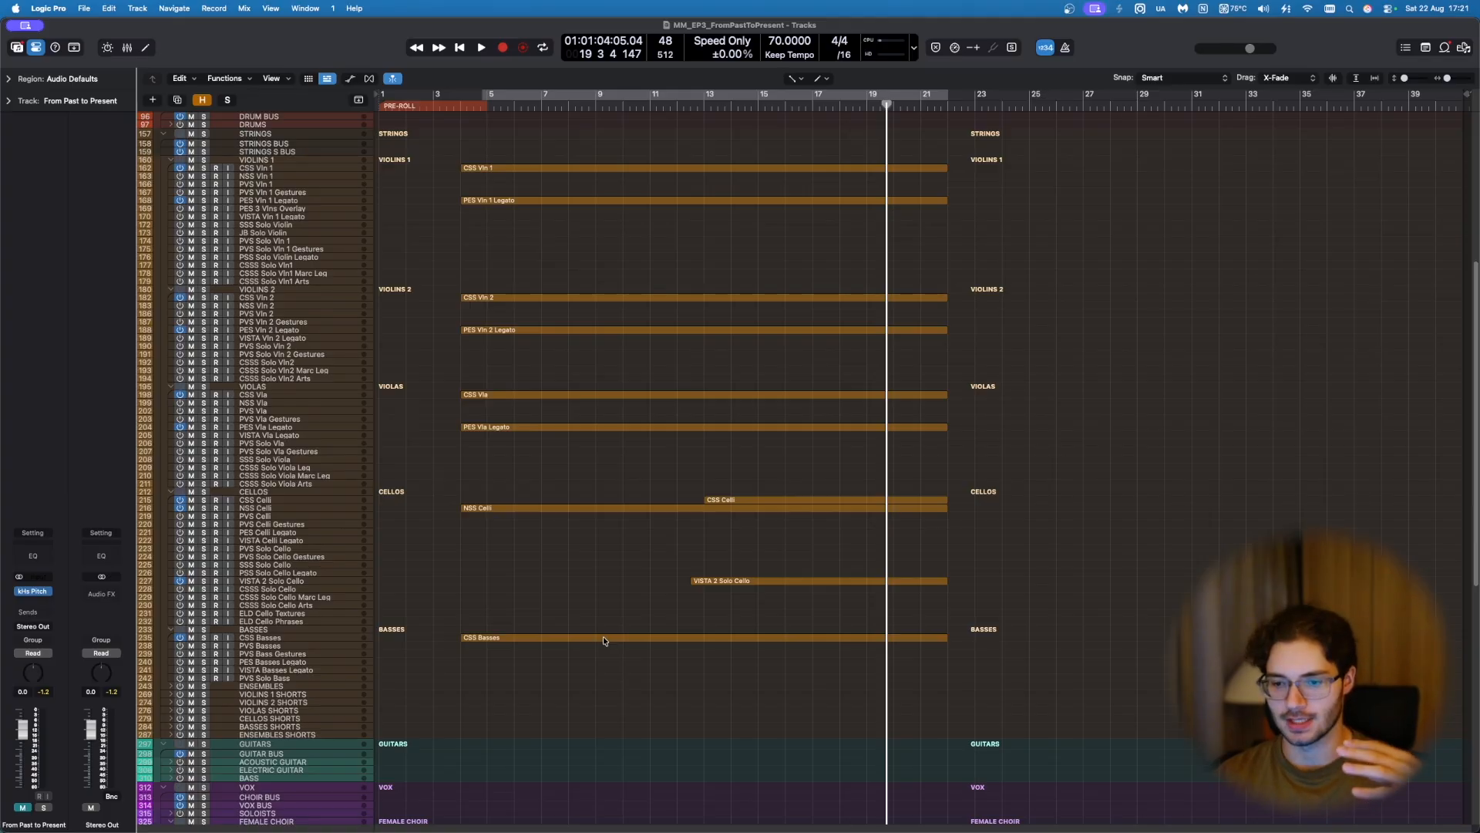
scroll(603, 639, down, 12)
scroll(603, 639, up, 20)
scroll(603, 640, up, 2)
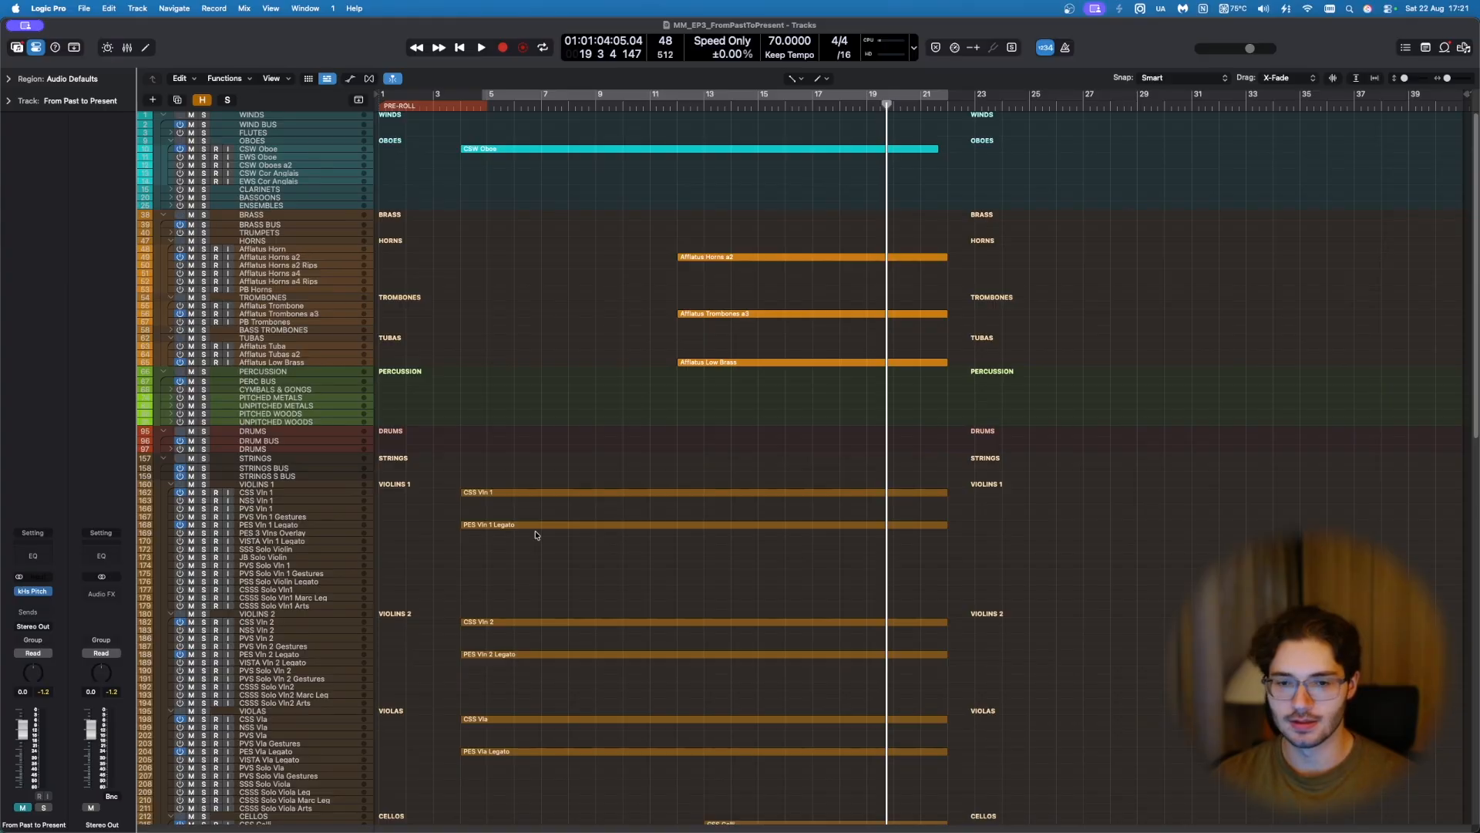
scroll(503, 330, down, 5)
scroll(503, 330, up, 5)
Step: View the notes of the three Afflatus brass regions together, and those of the ETER Sopranos and AETH Female Sustain regions
drag(548, 199, 970, 426)
key(p)
key(p)
click(750, 462)
scroll(750, 461, down, 15)
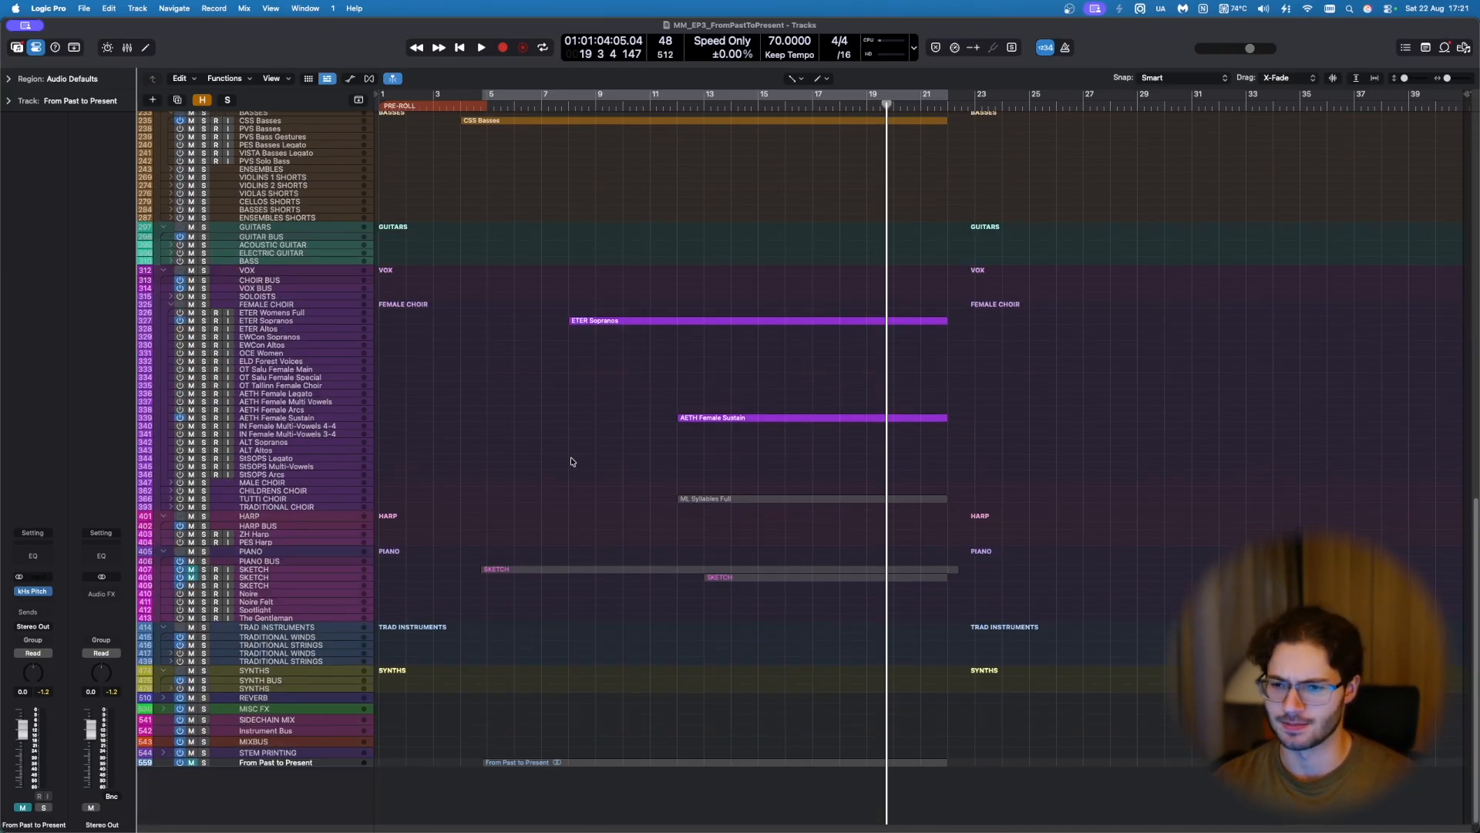
drag(544, 465, 1024, 259)
key(p)
key(p)
Step: Expand the SYNTHS substack, enable the ELD Fantasy Pads track and open its Kontakt instrument
click(171, 689)
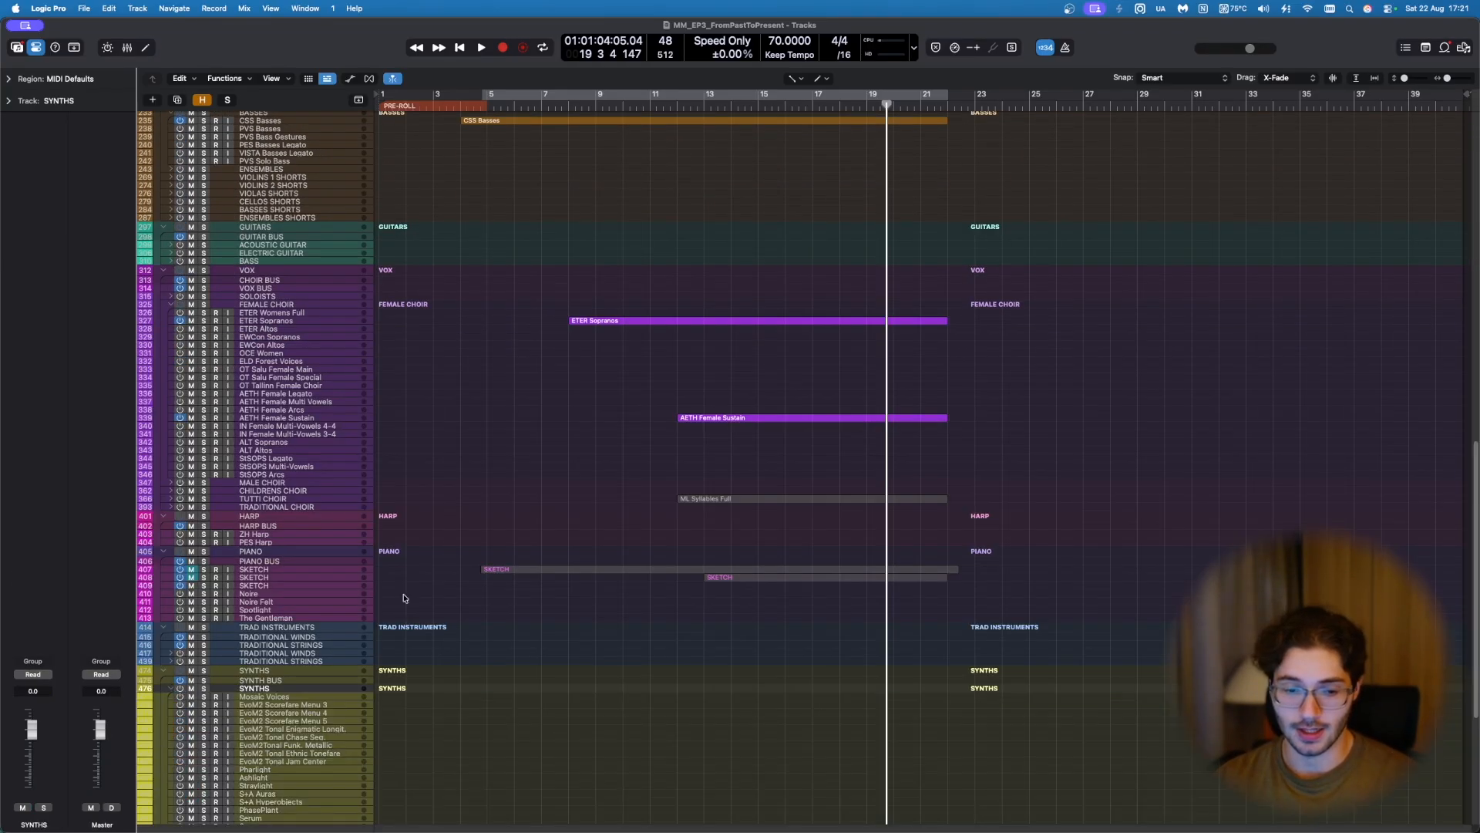
scroll(518, 557, down, 5)
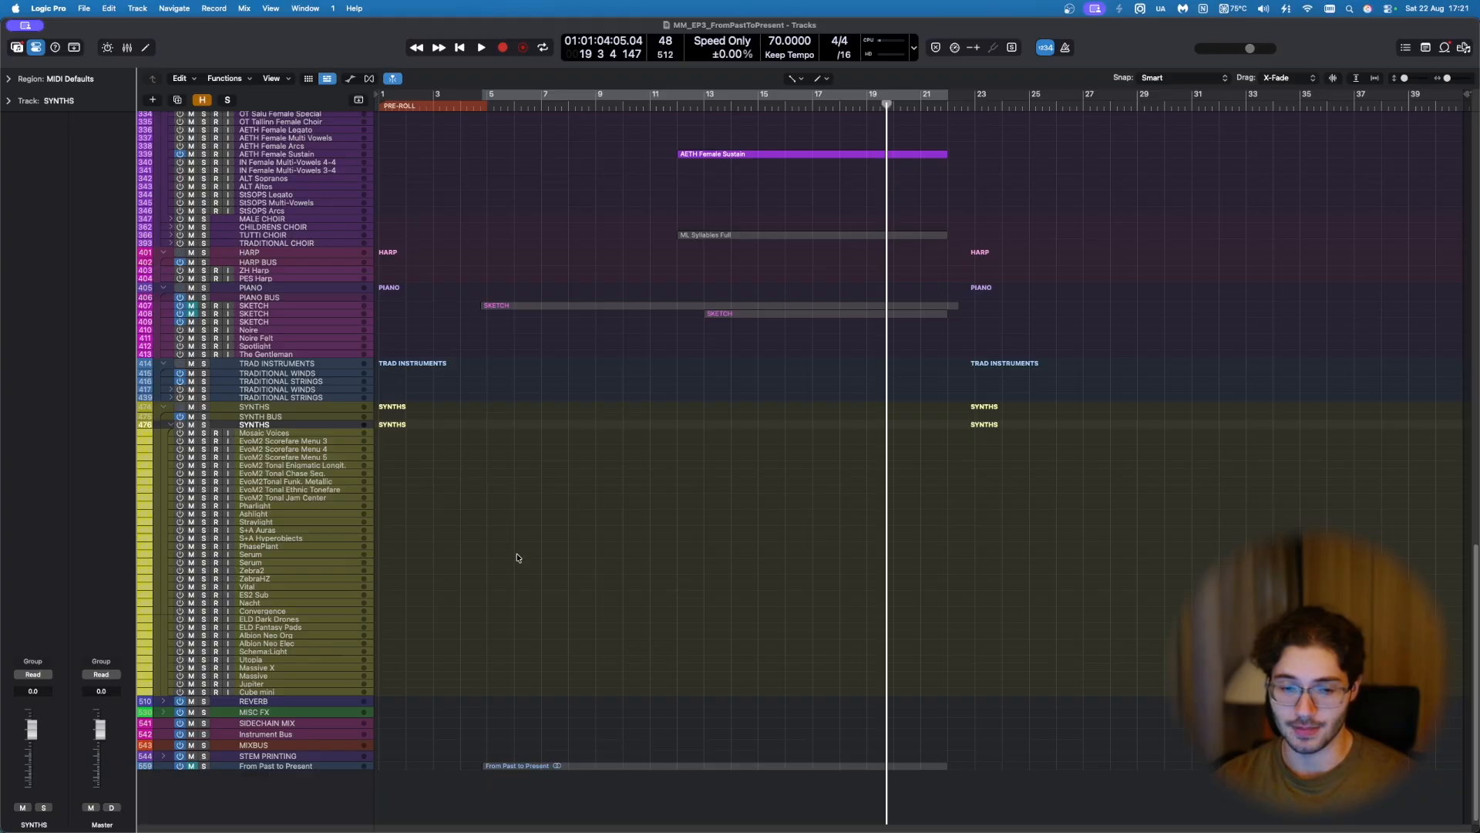
click(301, 627)
click(225, 628)
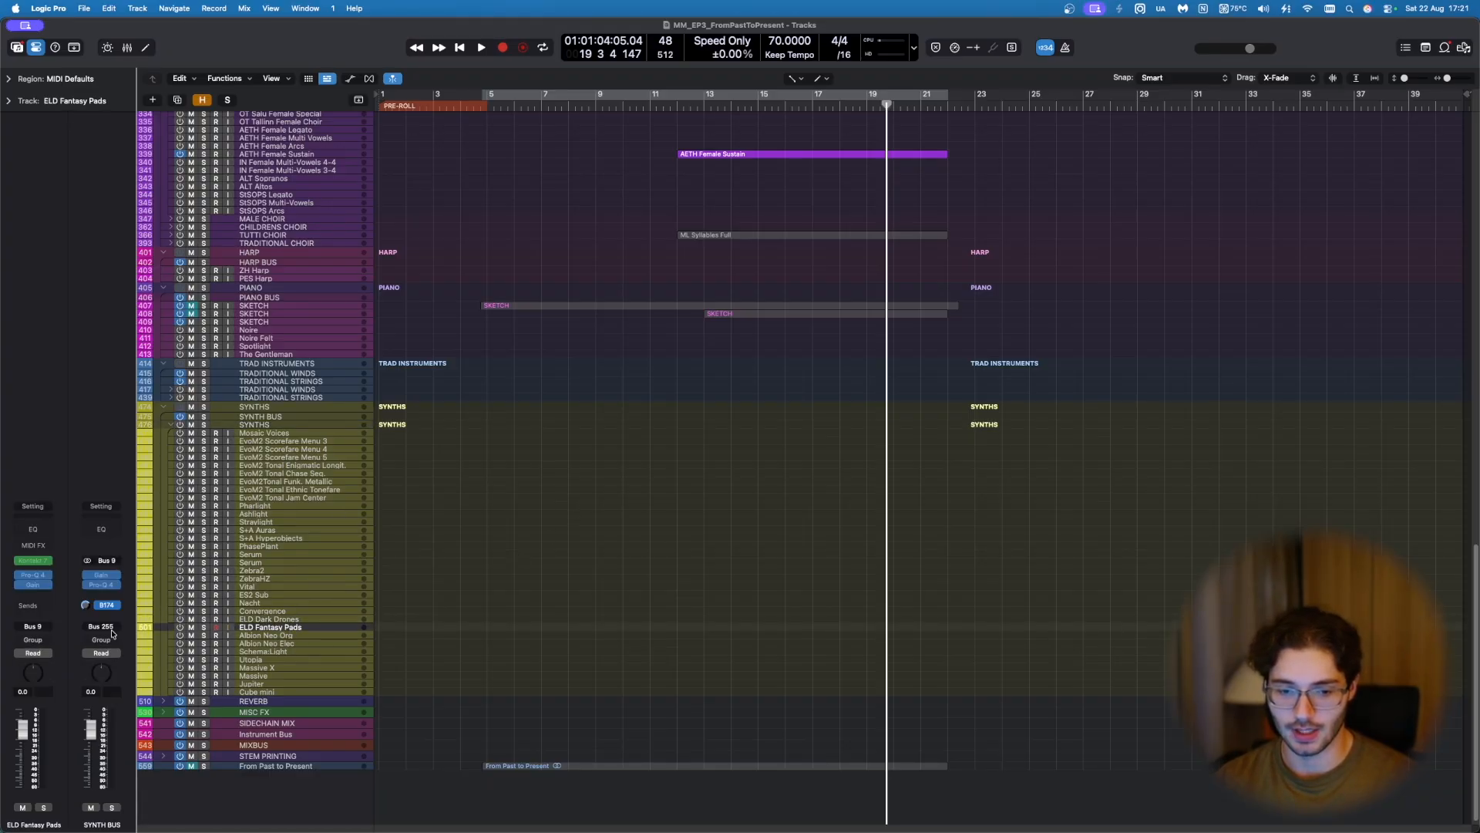
click(33, 559)
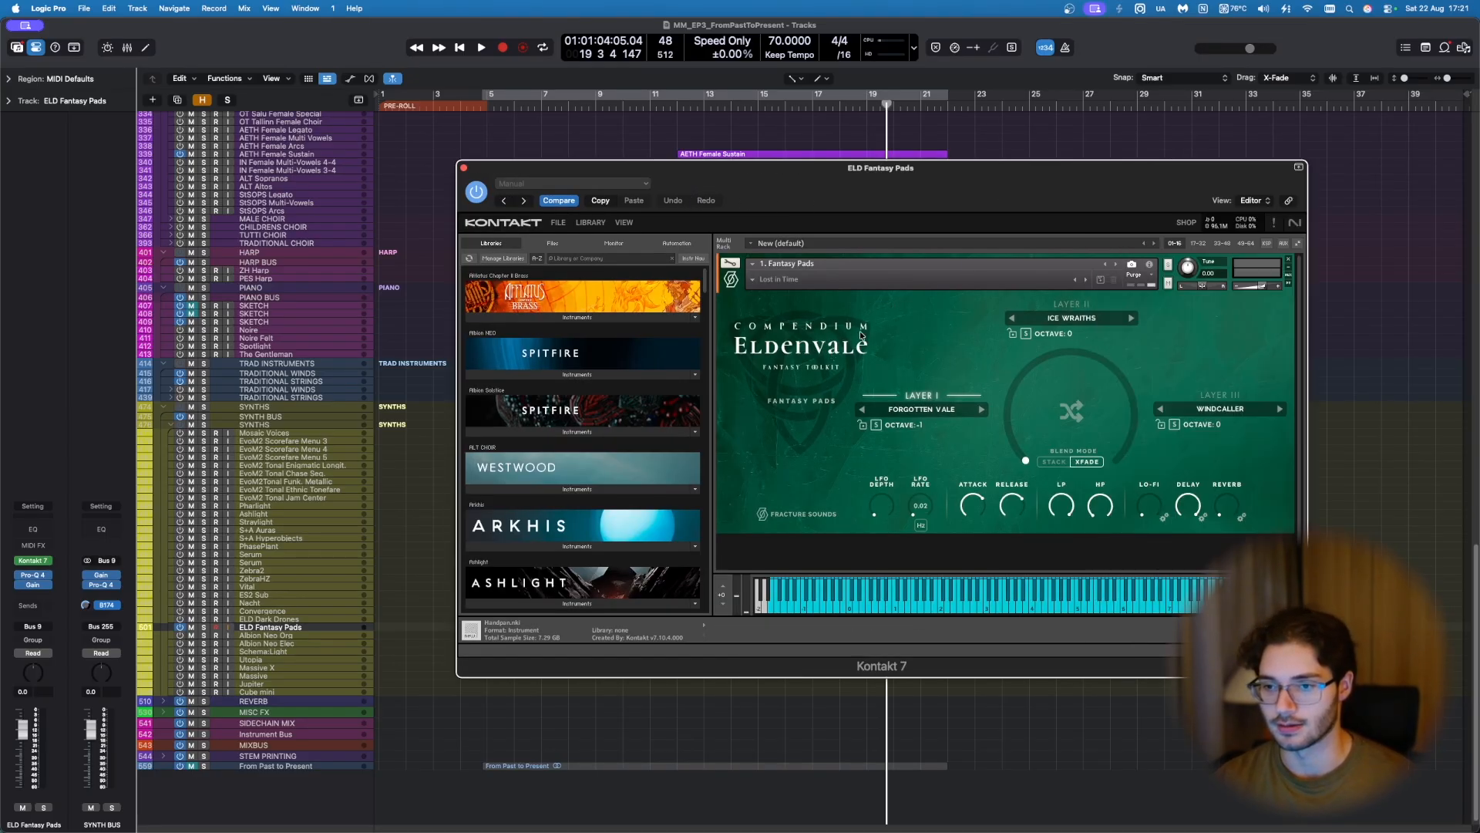
Step: Load the Ambient Choir preset in the Fantasy Pads instrument and close the instrument window
click(768, 282)
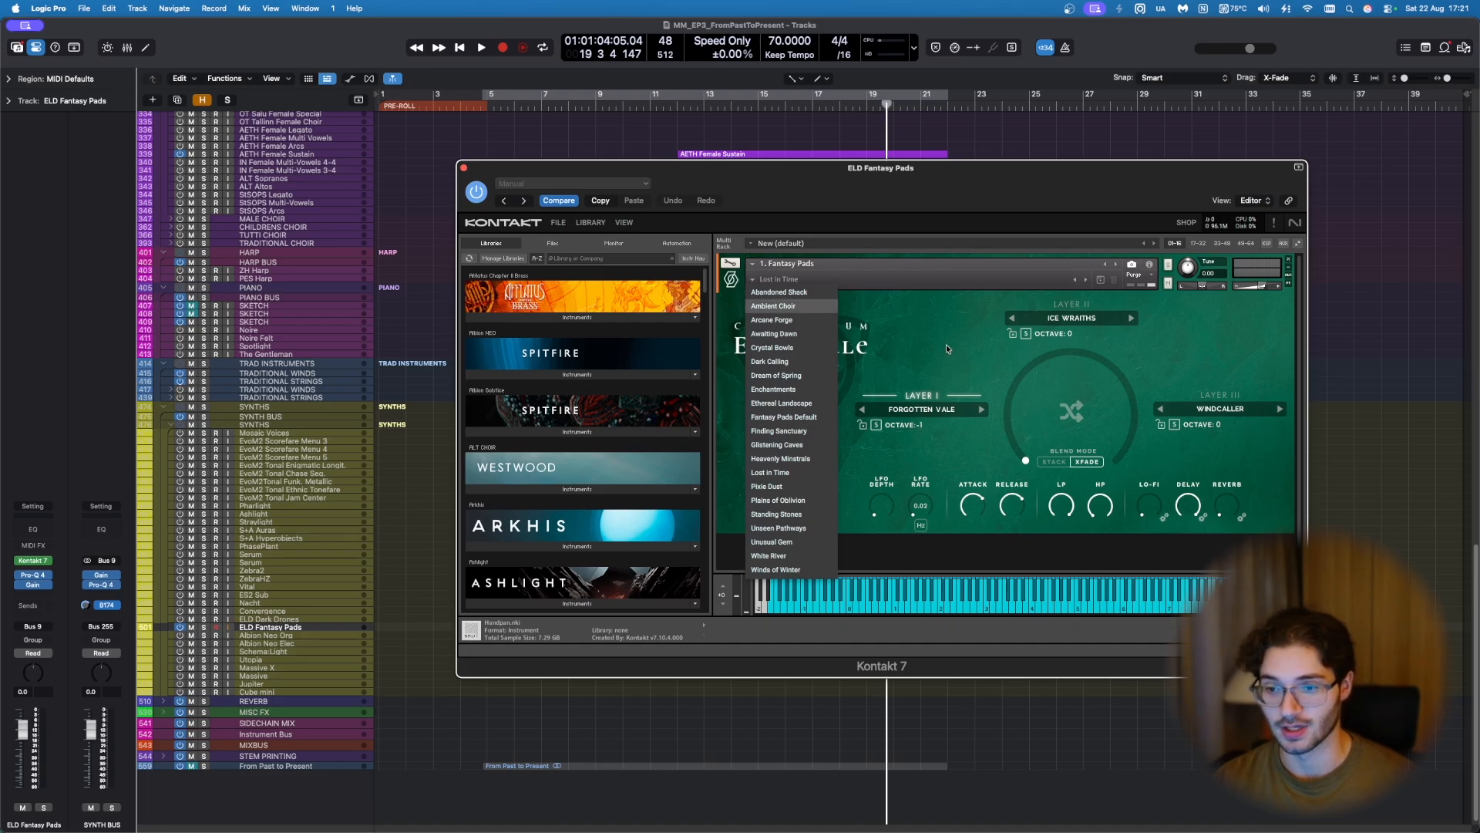
click(916, 336)
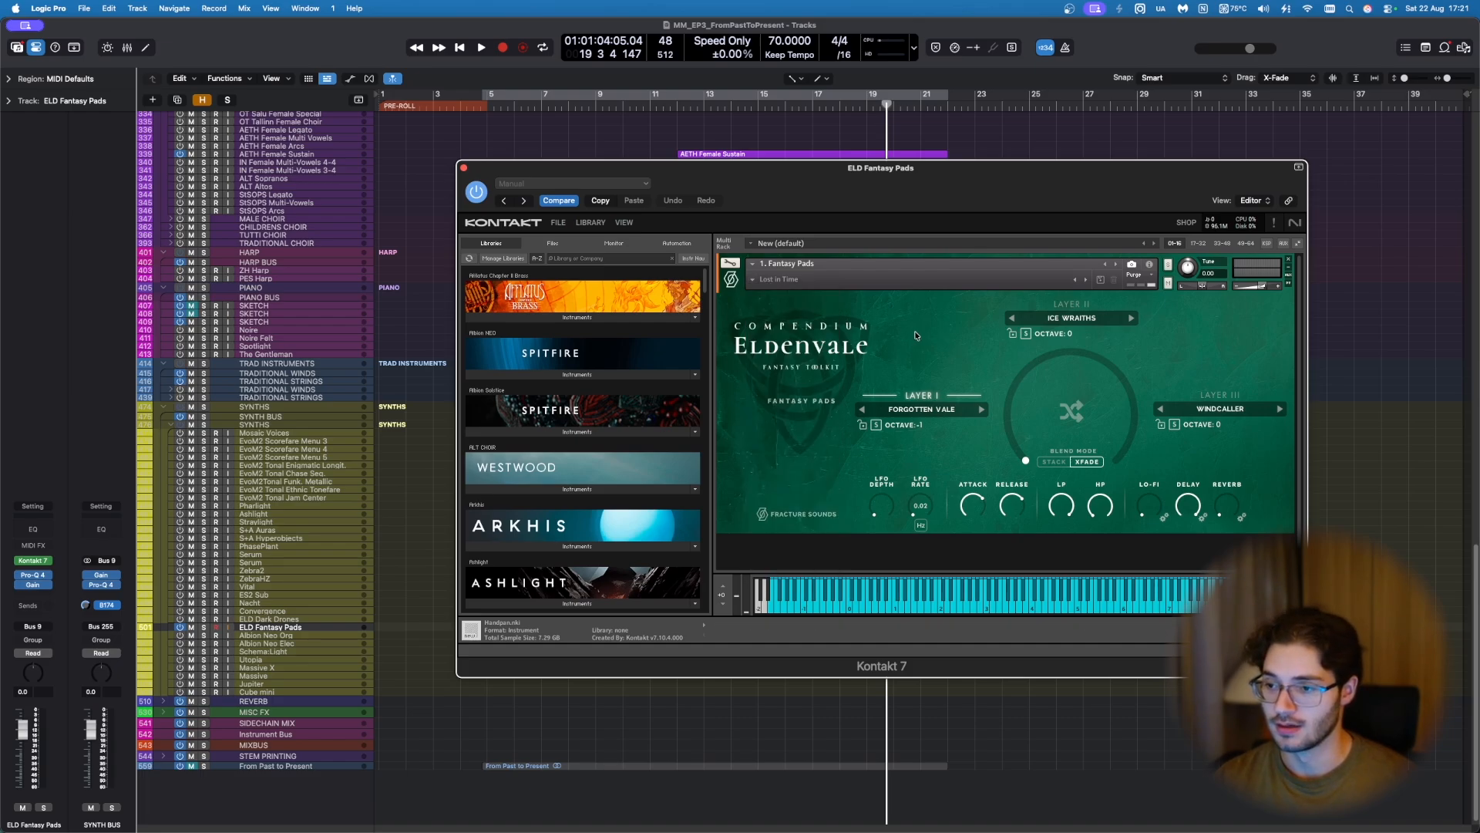
drag(879, 190, 875, 147)
click(760, 246)
click(779, 266)
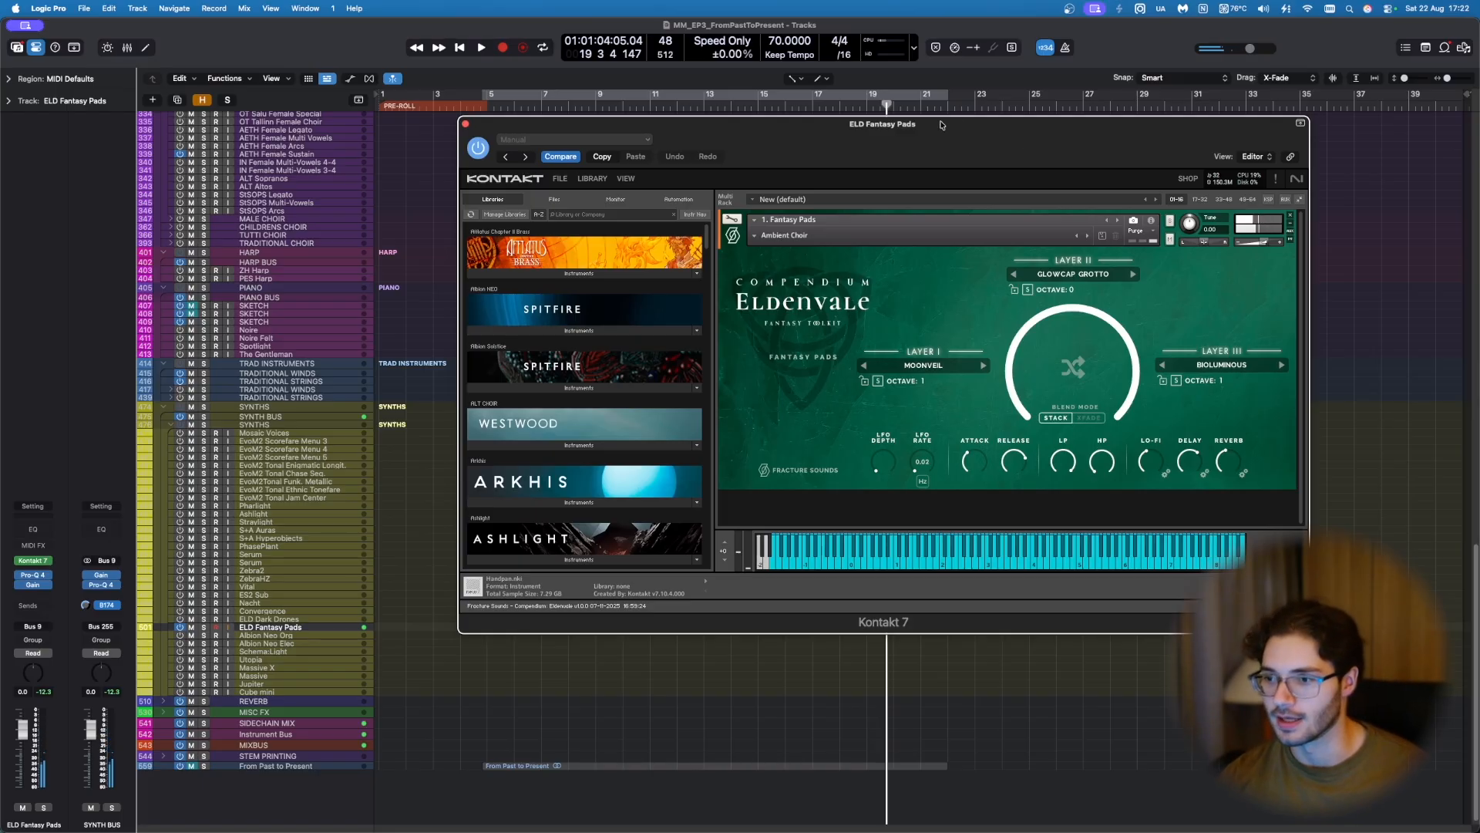
click(790, 236)
click(899, 289)
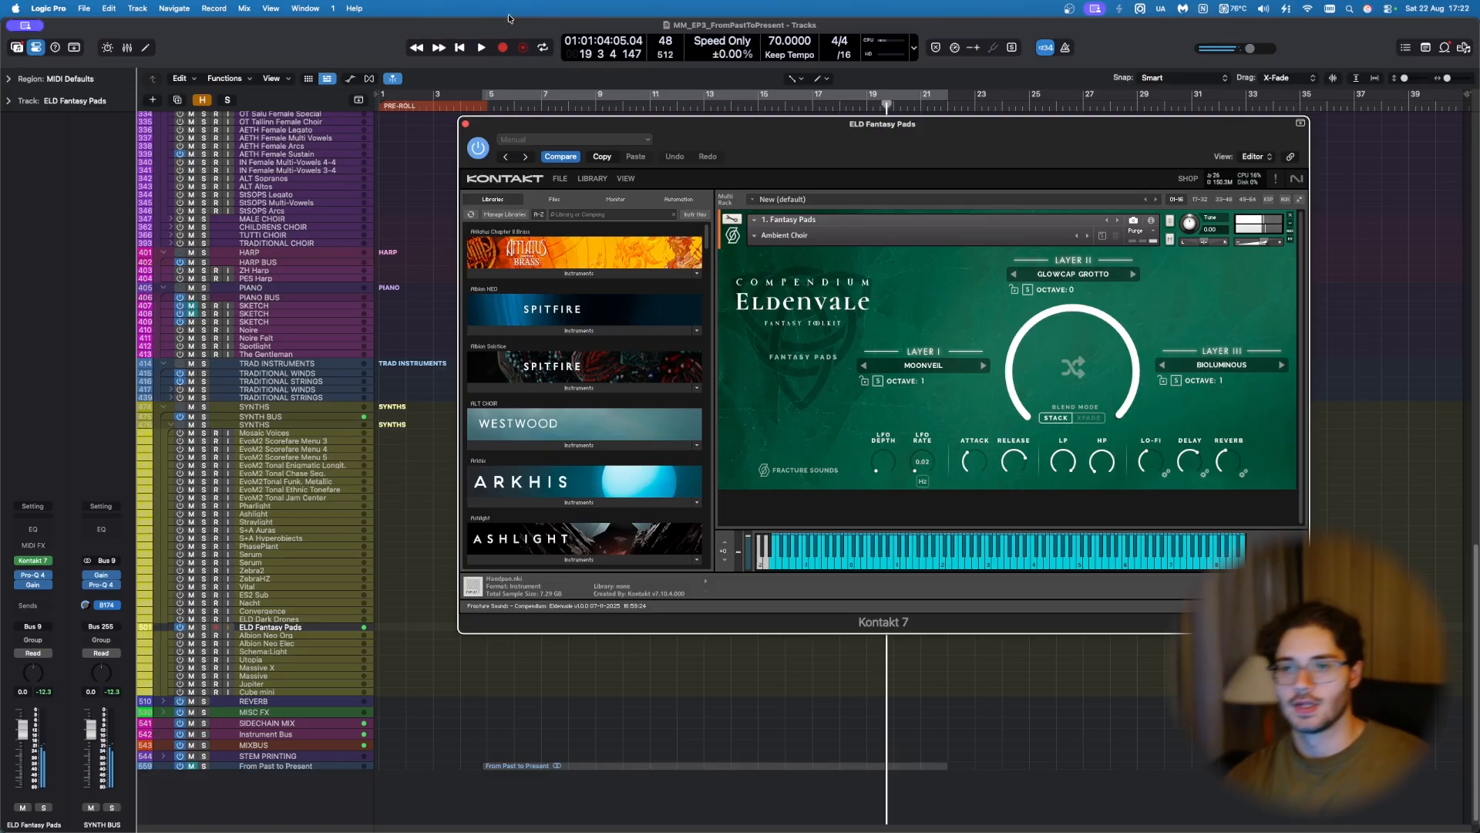
click(465, 124)
Step: Copy the shorter SKETCH region's low chord and bass notes from bar 13 onward into a region on ELD Fantasy Pads
scroll(869, 281, up, 10)
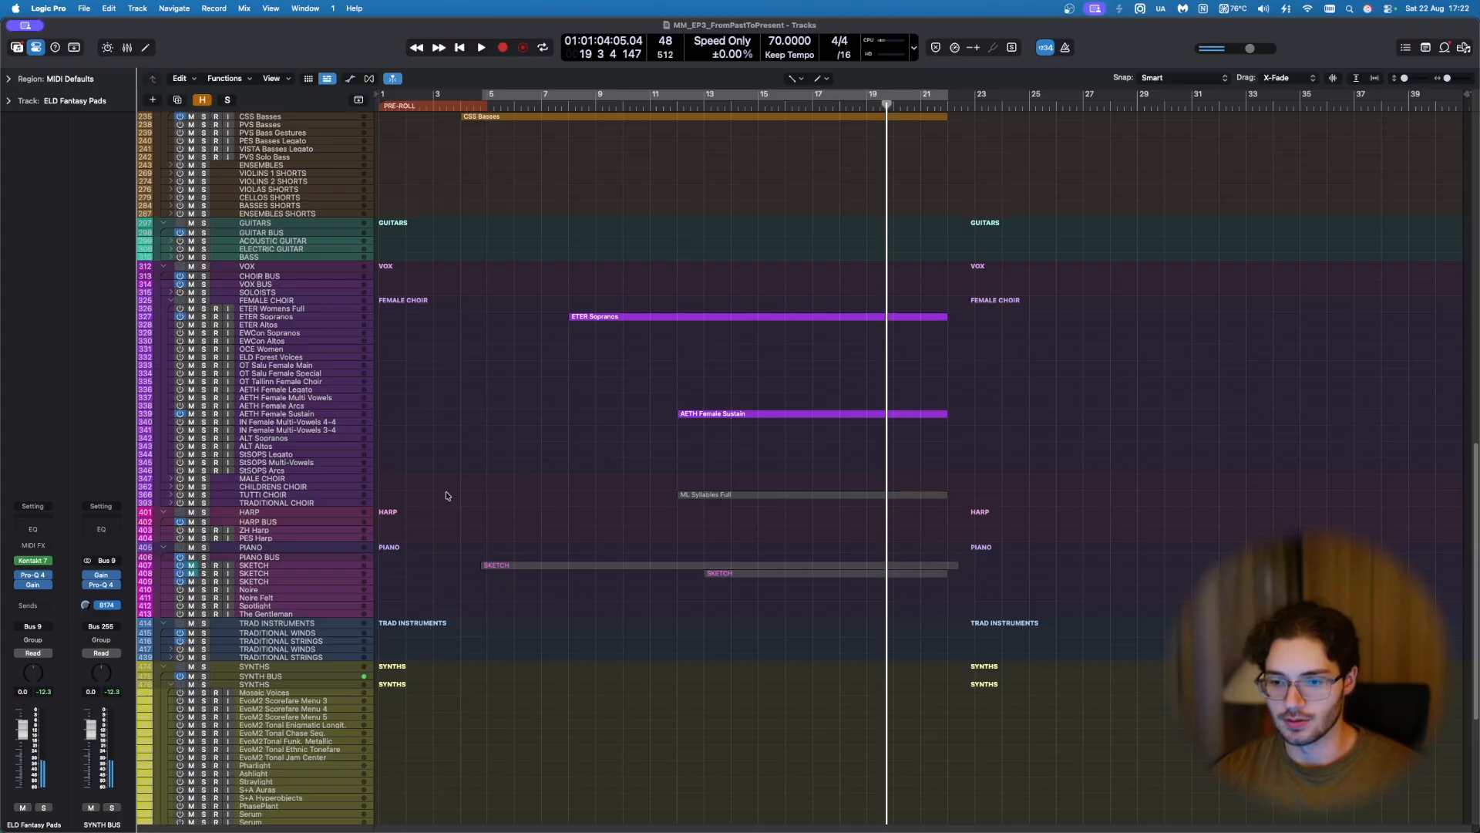
double_click(728, 579)
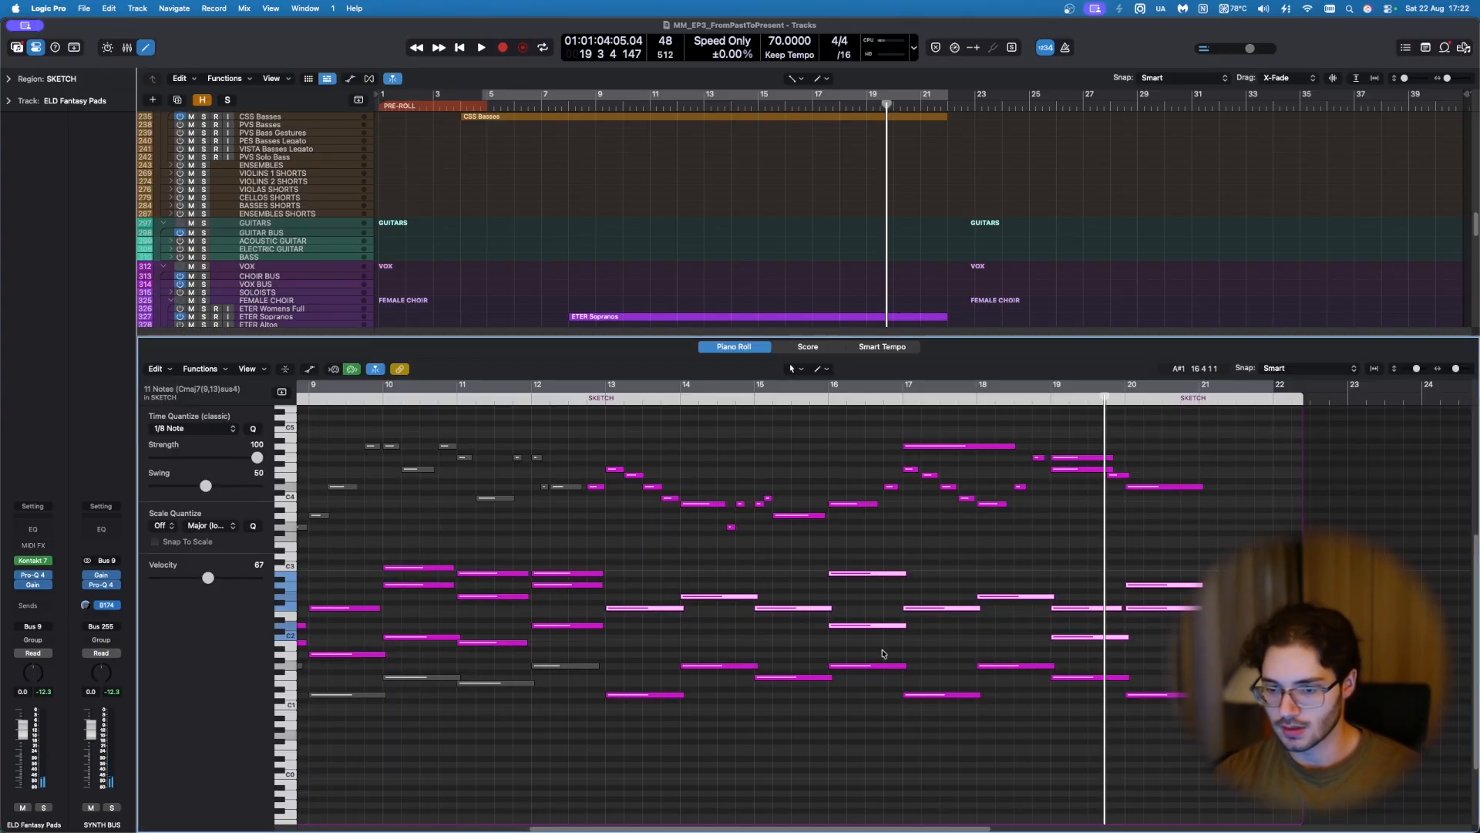
key(e)
scroll(812, 625, down, 10)
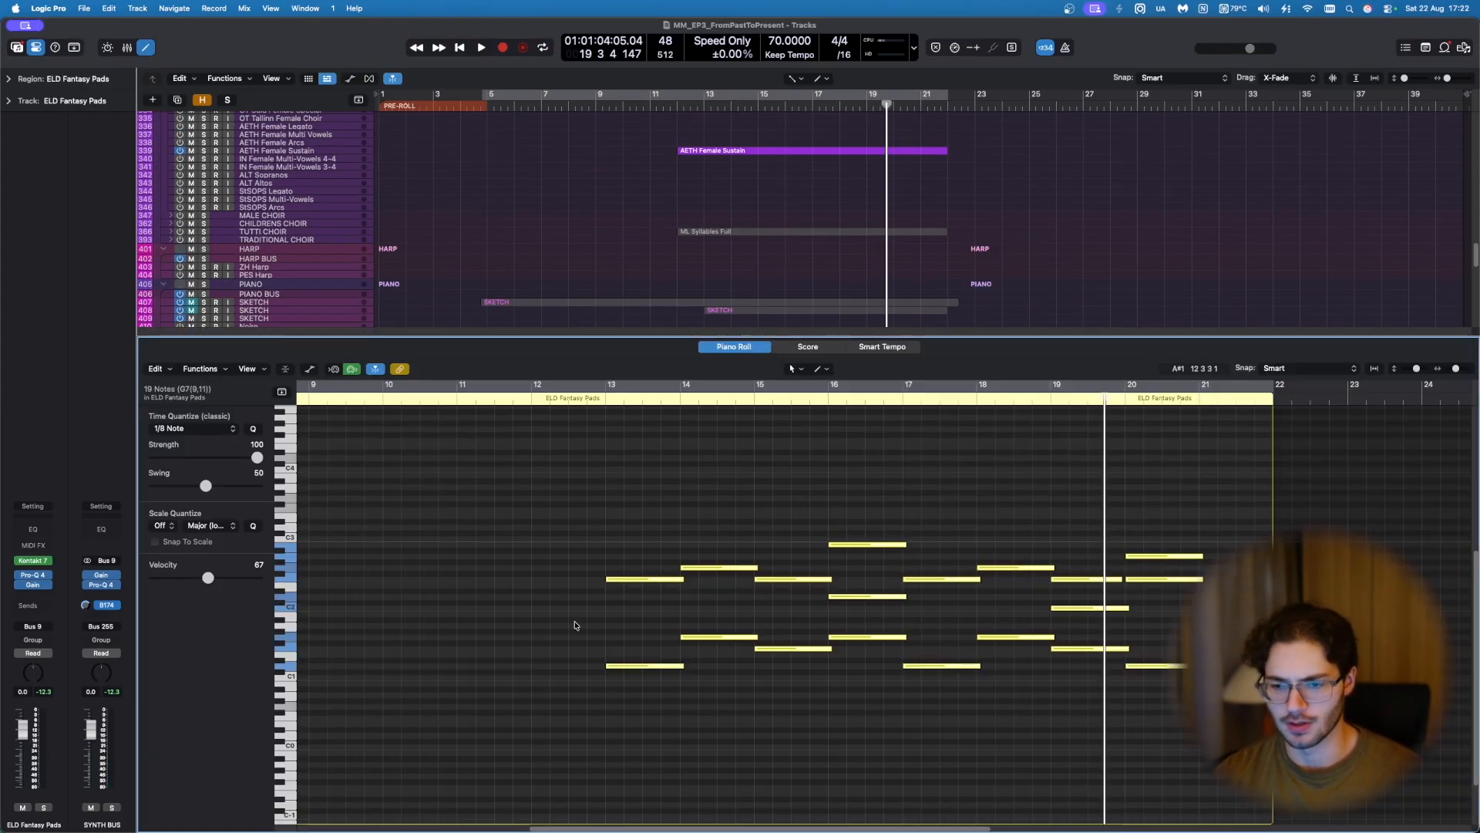
scroll(573, 626, left, 5)
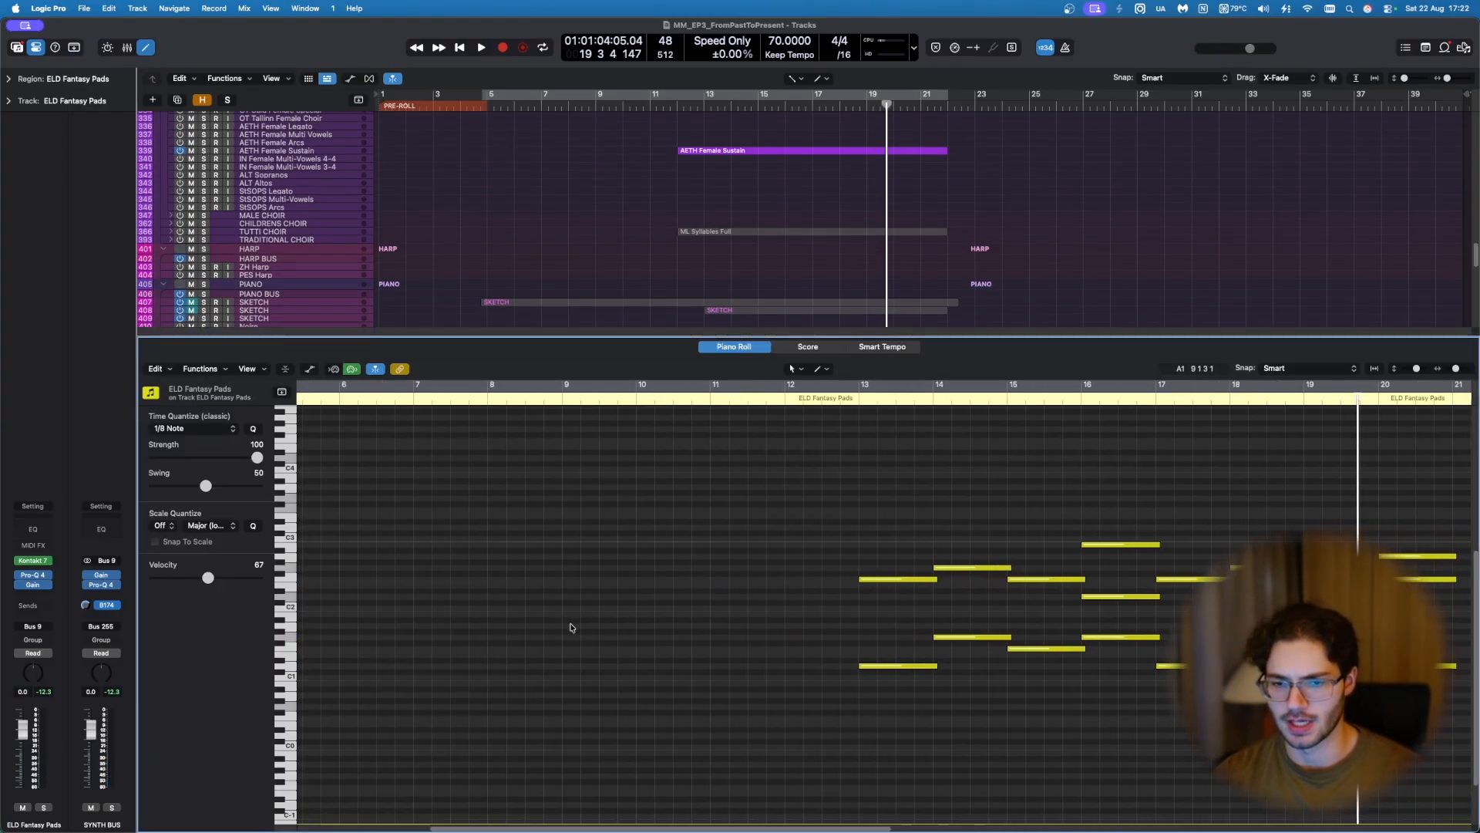
Step: Add a middle chord note in bars 13 and 14 of the ELD Fantasy Pads region by copying each bar's upper note down
scroll(571, 628, down, 5)
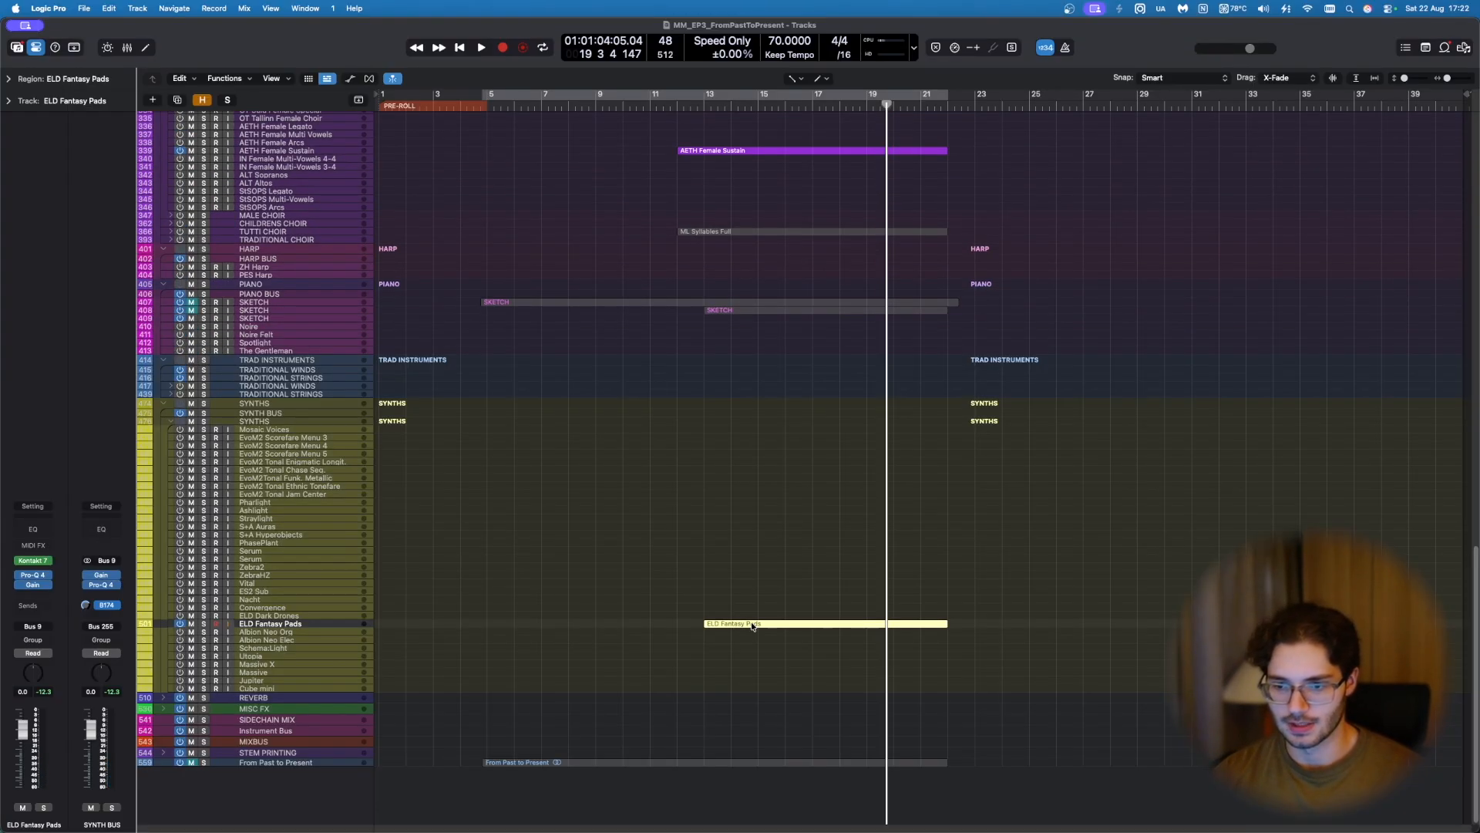
click(589, 602)
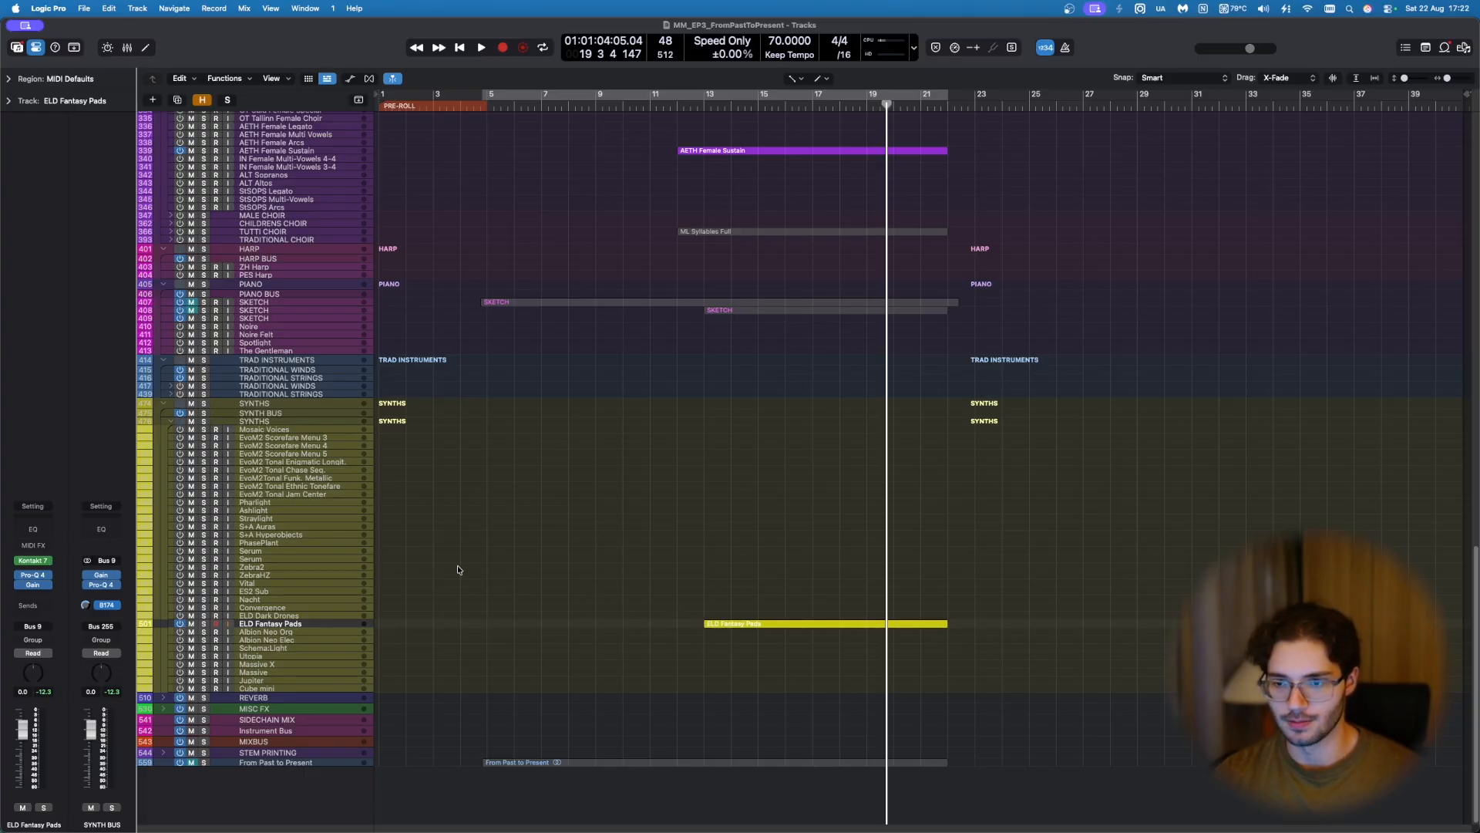
drag(631, 516, 763, 627)
key(e)
ctrl+alt+click(794, 631)
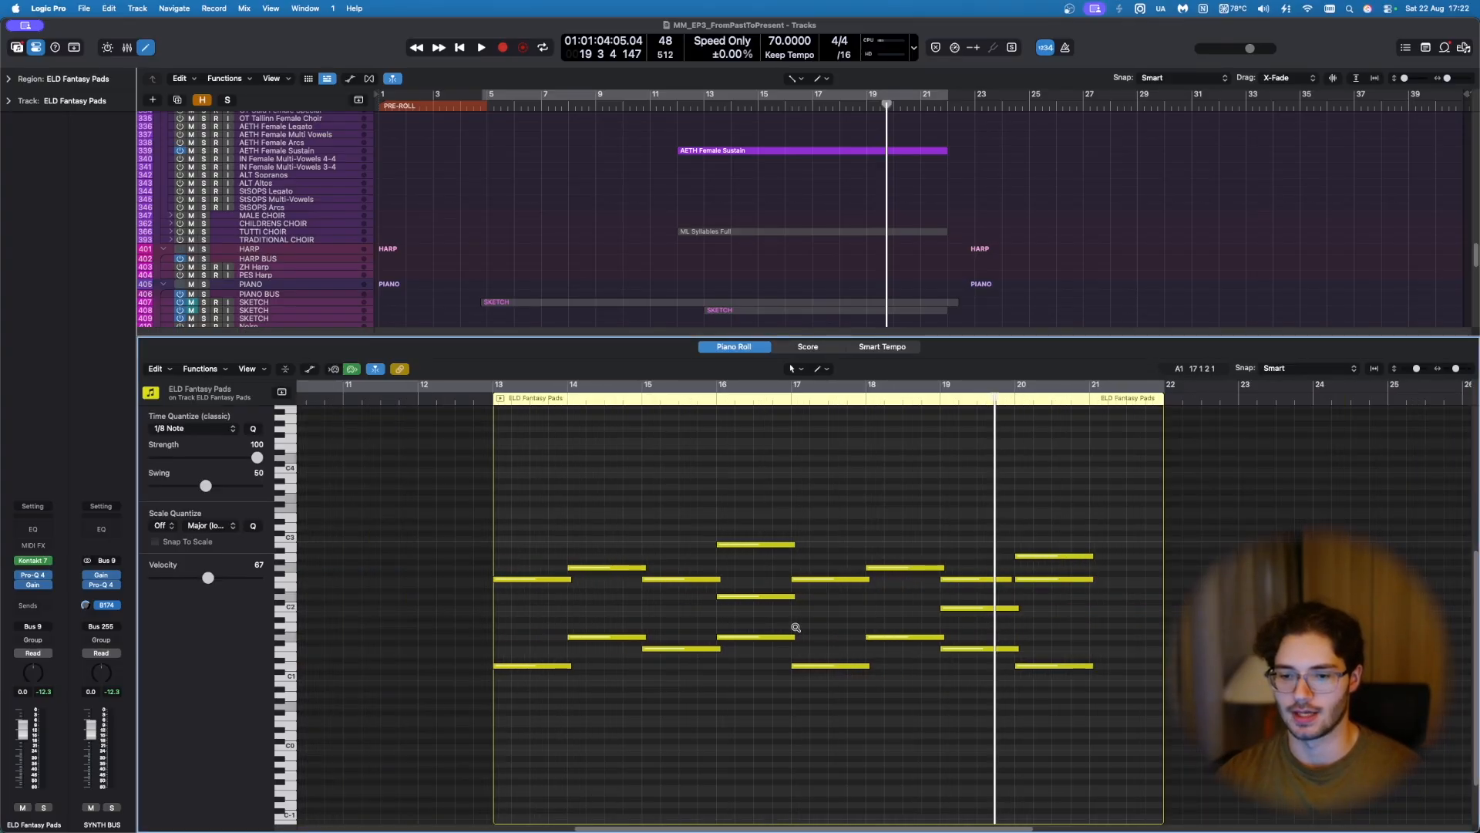
ctrl+alt+click(616, 590)
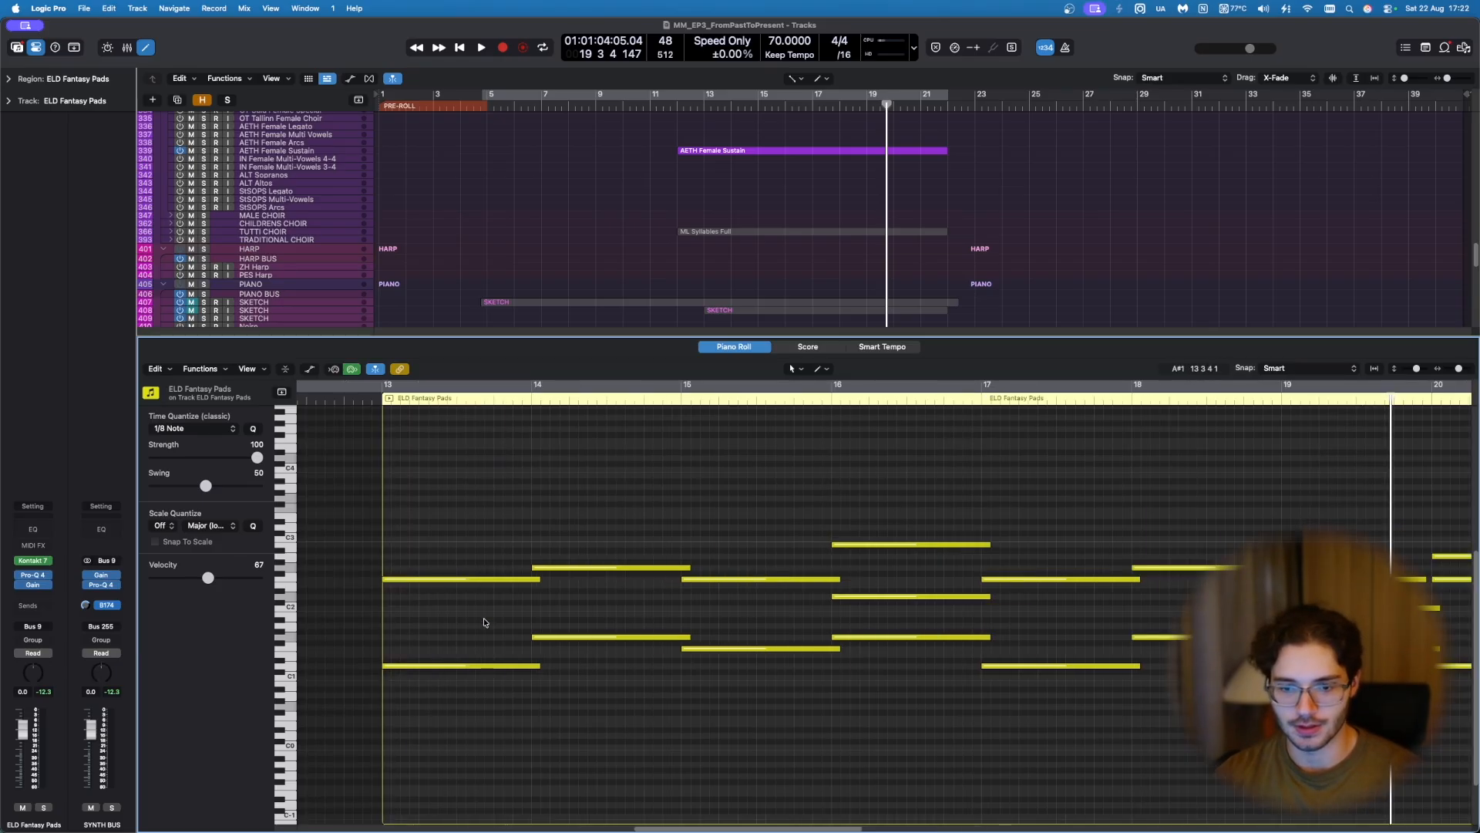
drag(446, 582, 445, 626)
click(447, 579)
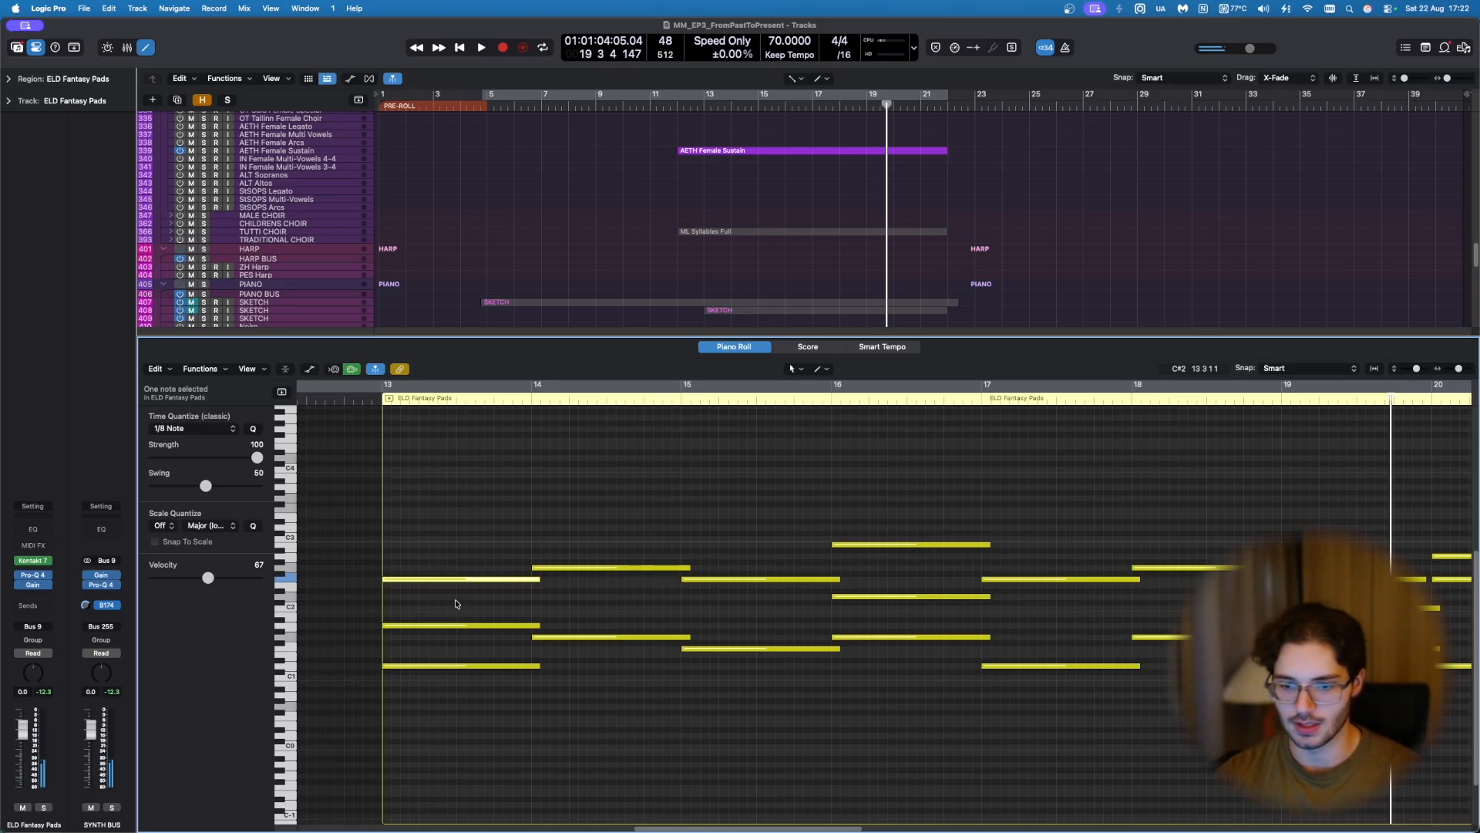
click(456, 601)
drag(567, 571, 550, 613)
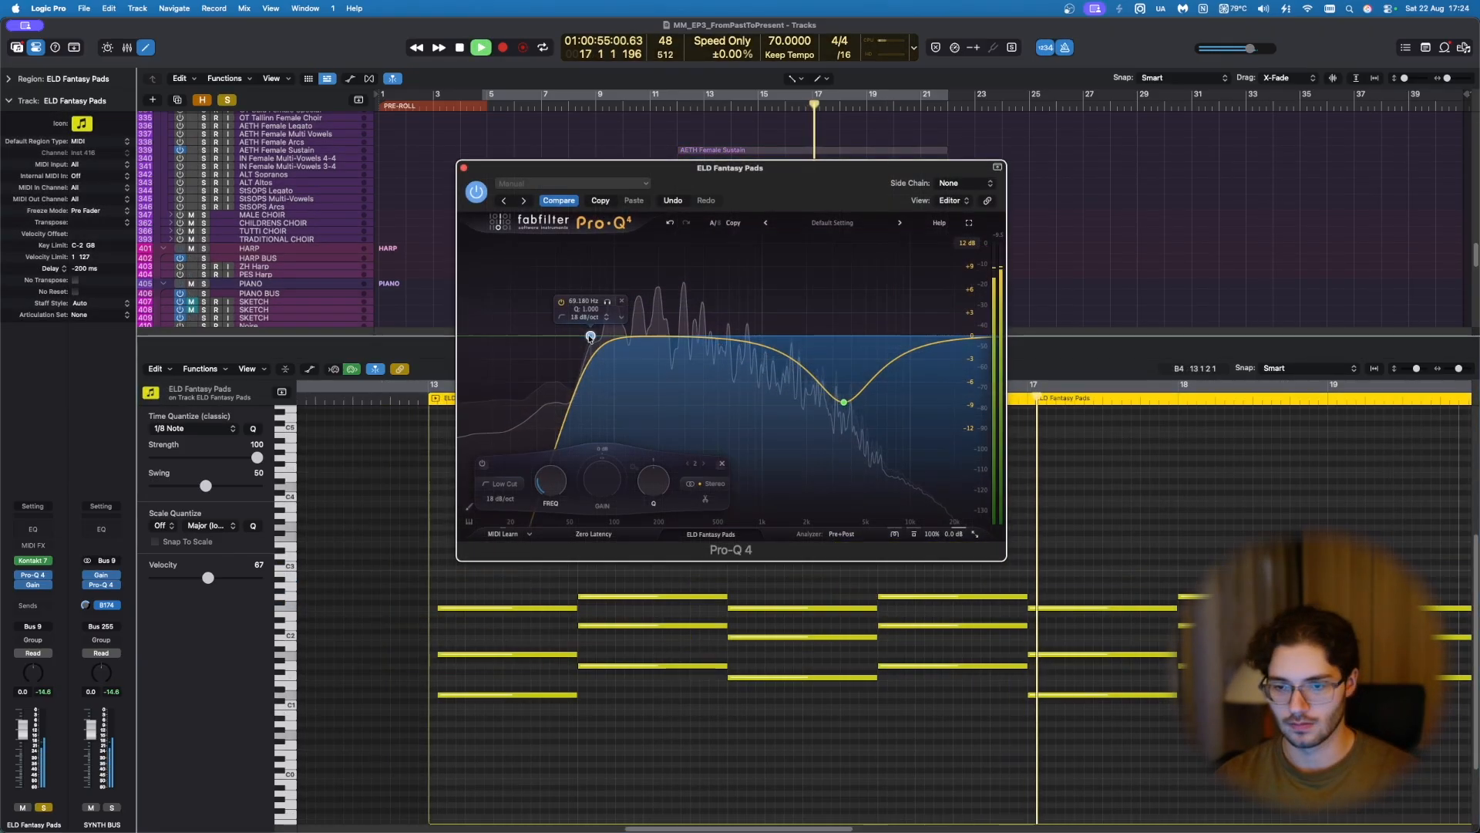
Step: Set the Fantasy Pads Pro-Q 4 low cut to about 158 Hz at 24 dB/oct and add a narrow bell cut of about 8 dB near 407 Hz
drag(605, 339, 644, 338)
alt+shift+click(644, 337)
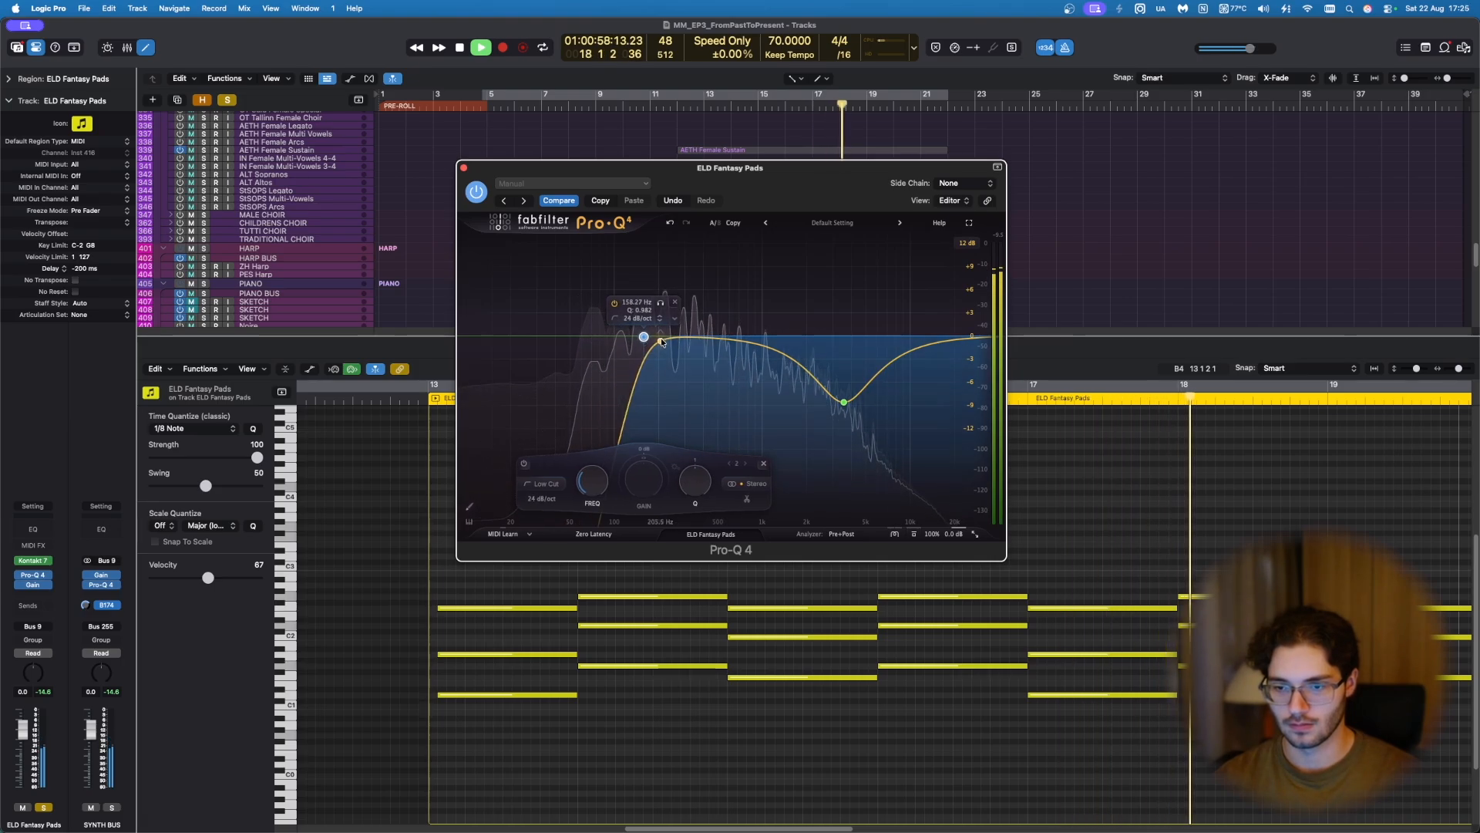
click(686, 338)
scroll(686, 340, up, 5)
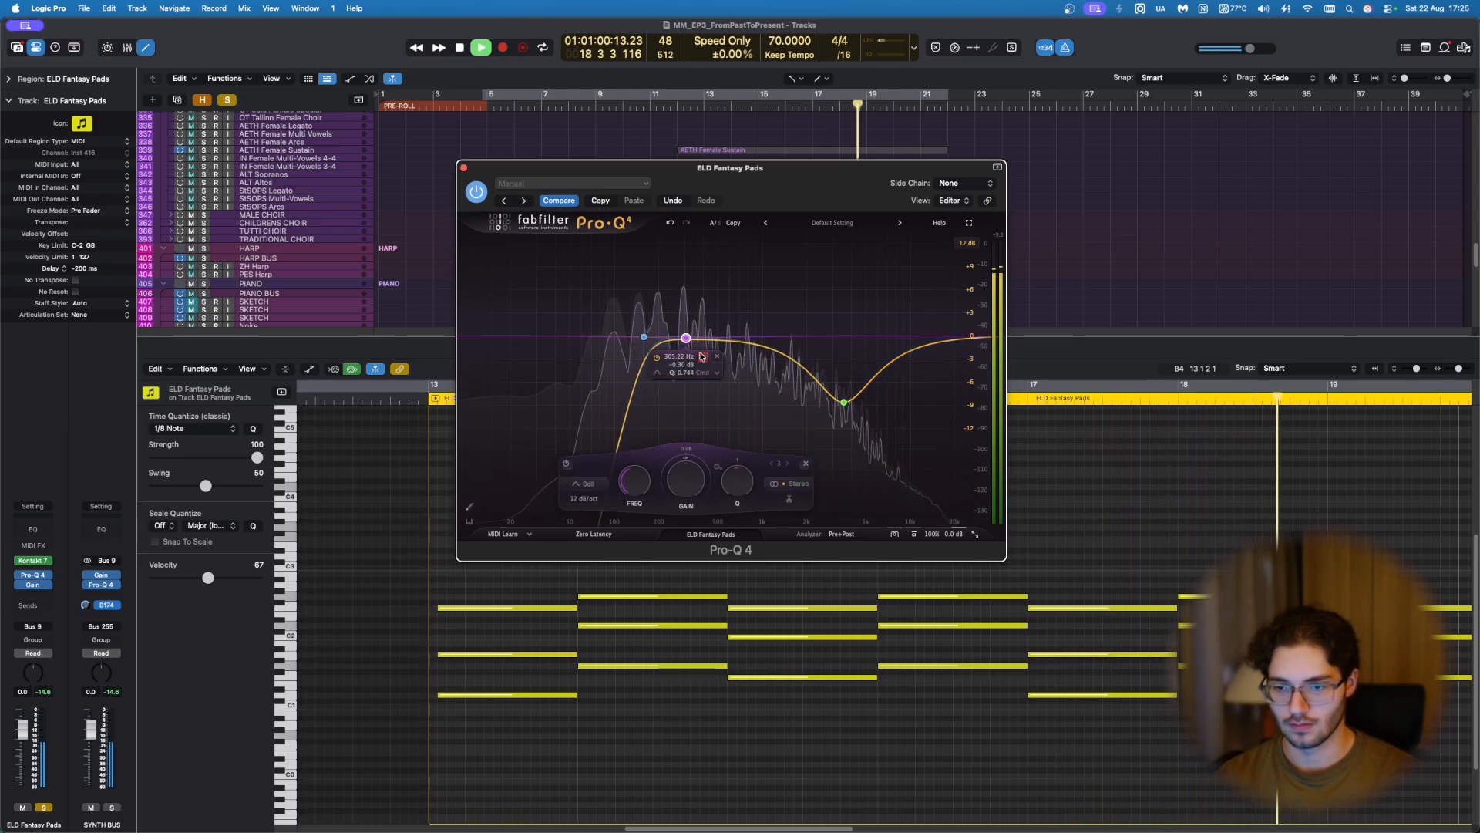
mouse_move(706, 358)
mouse_down()
mouse_move(724, 363)
mouse_move(702, 383)
mouse_up()
scroll(702, 383, up, 1)
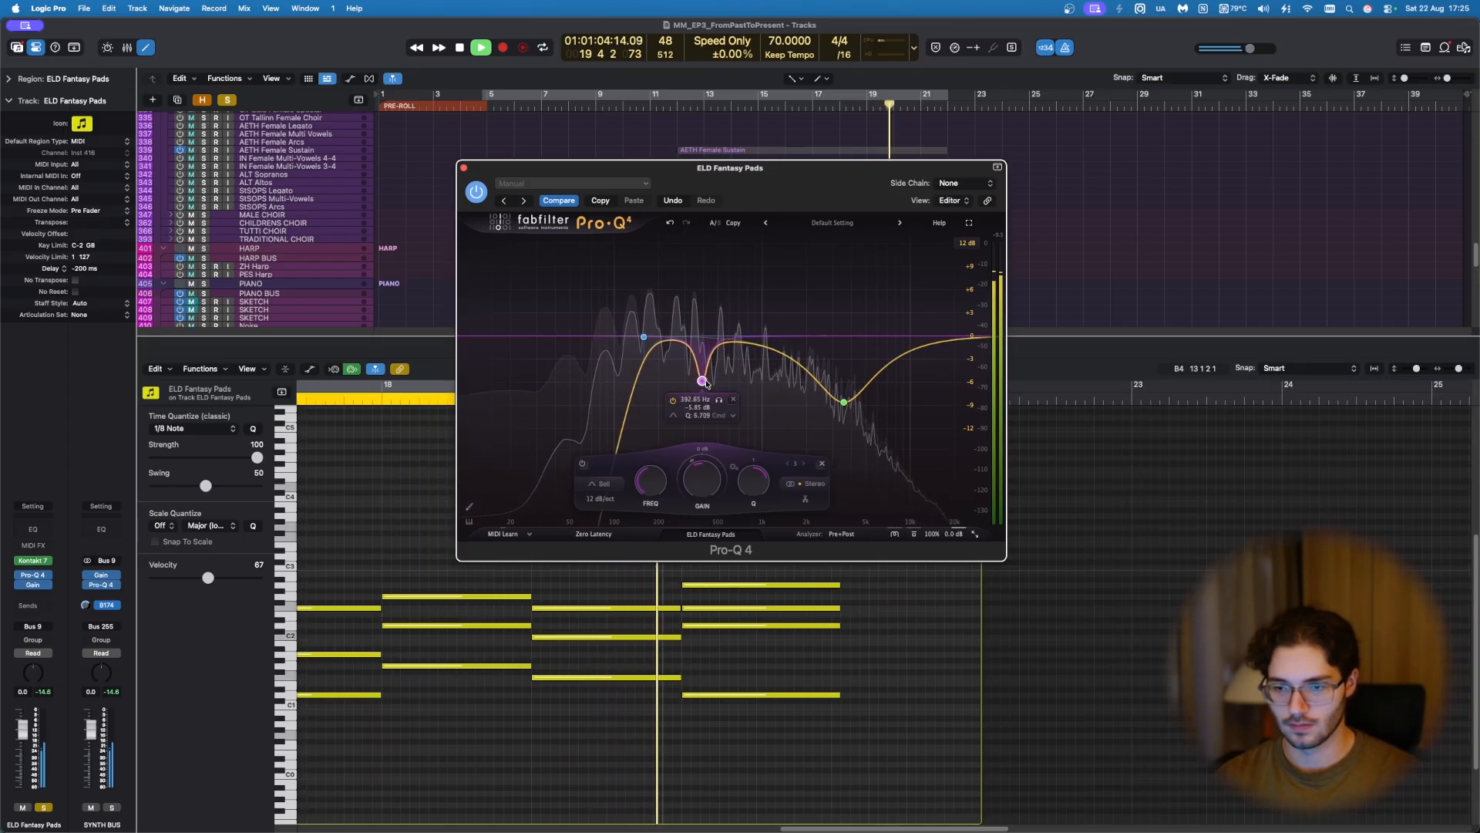
click(846, 674)
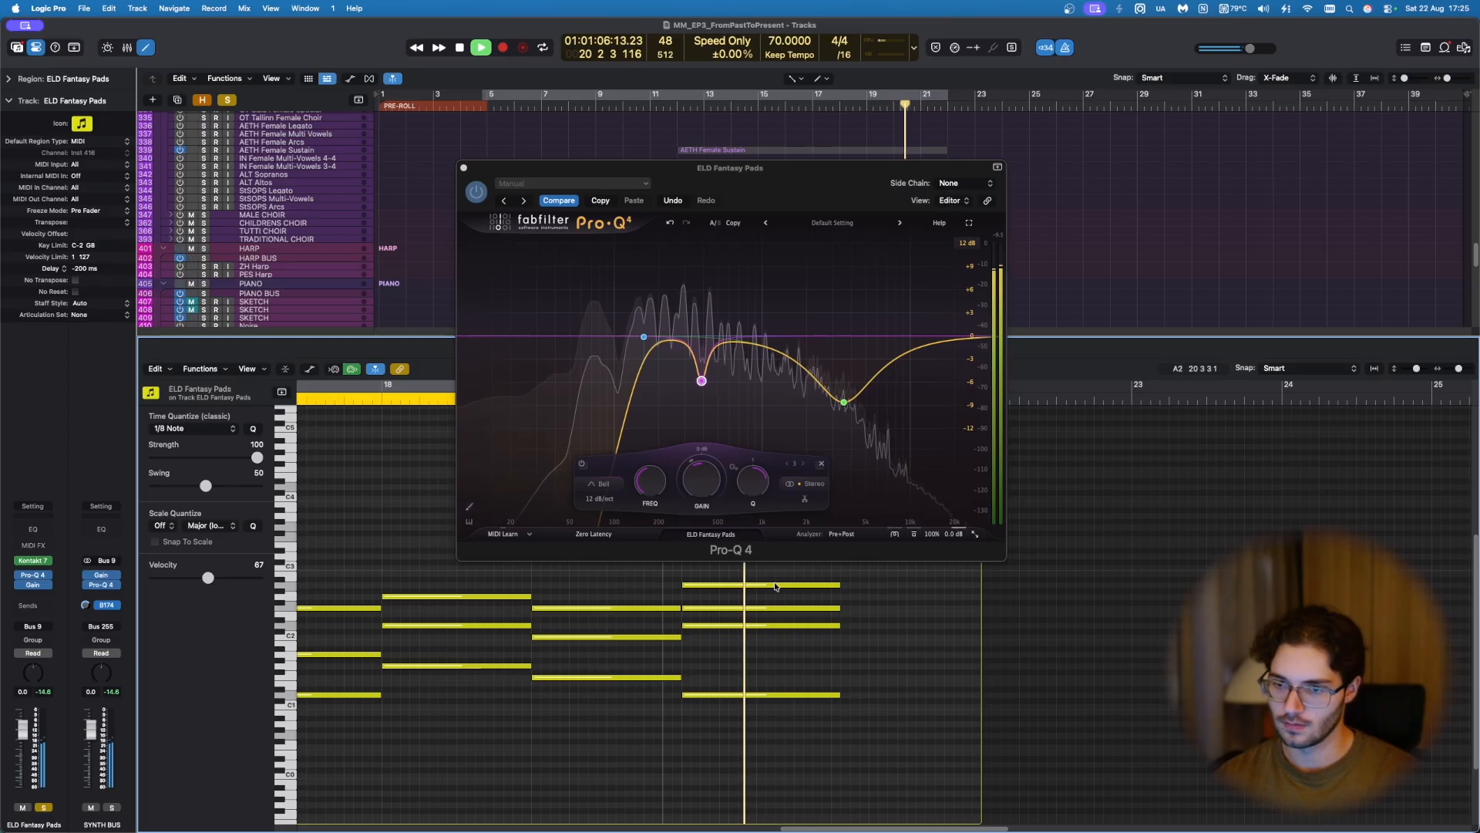
drag(704, 383, 709, 401)
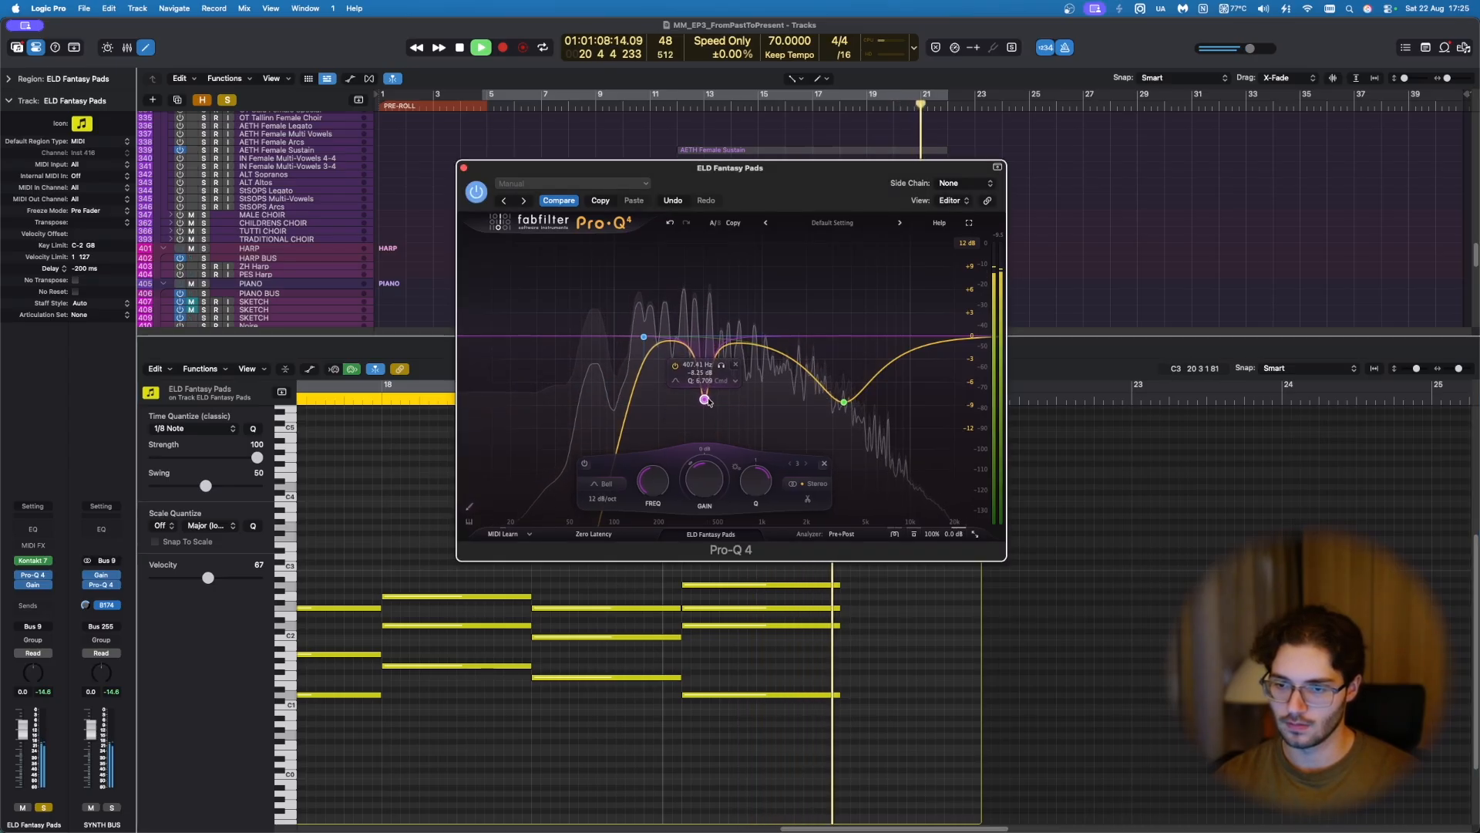
Step: Close the equalizer, stop playback and unsolo ELD Fantasy Pads to return to the full arrangement view
click(463, 167)
key(space)
key(s)
key(e)
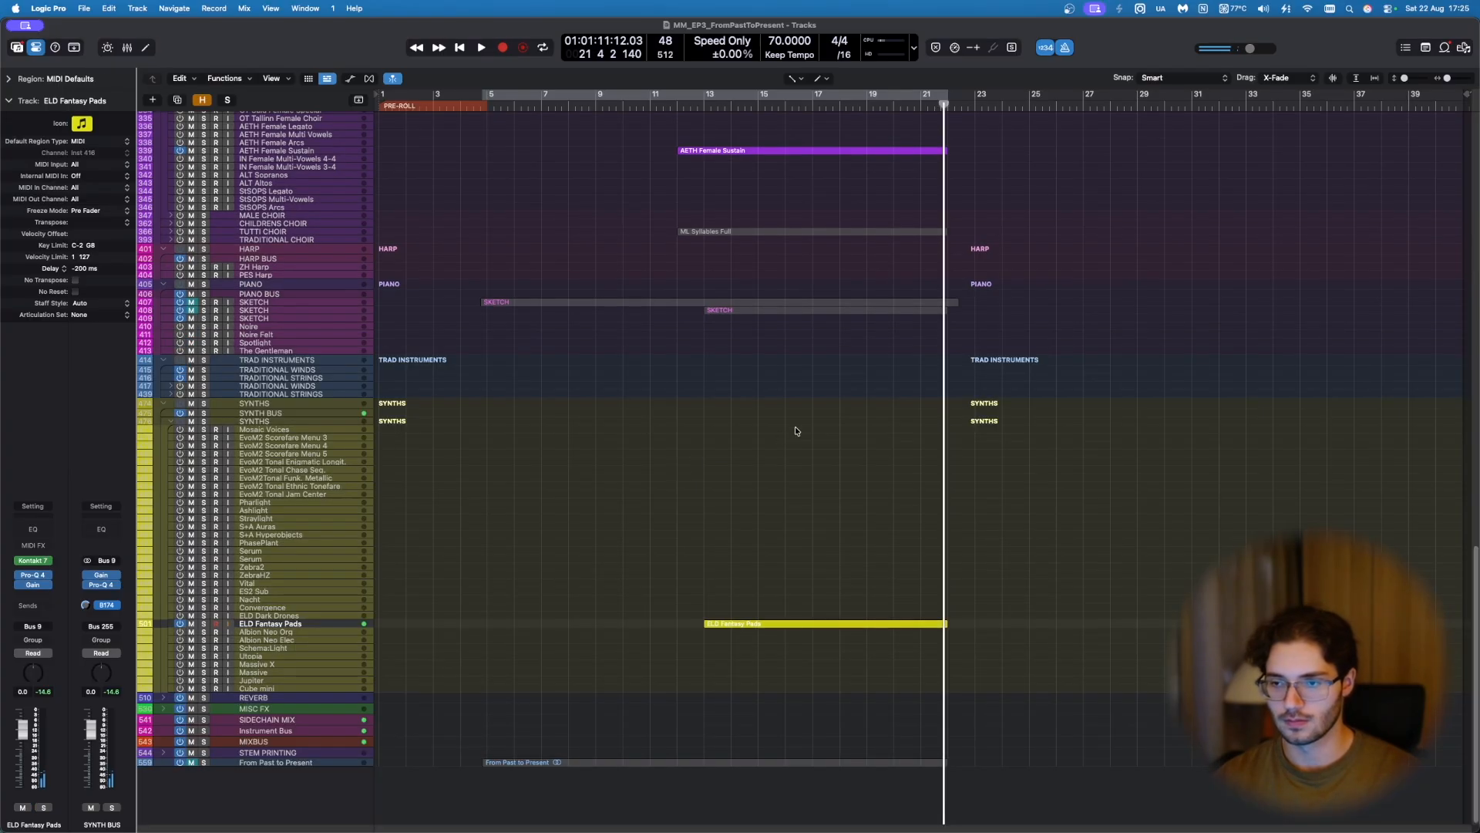
Step: Play the full arrangement from the start of the ELD Fantasy Pads region at bar 13 to hear the pad in context
scroll(797, 426, up, 8)
click(723, 528)
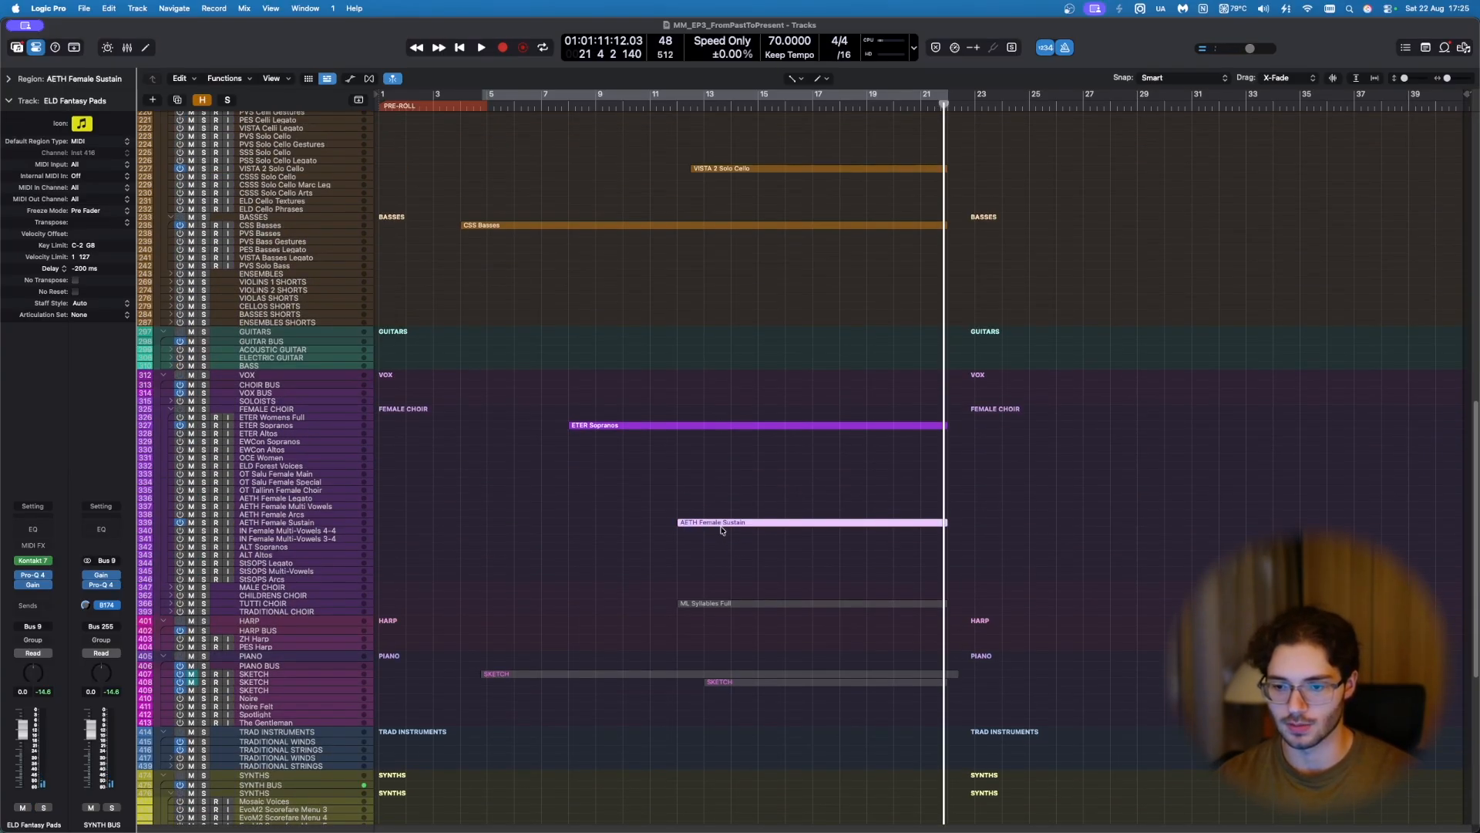
scroll(693, 540, down, 10)
click(725, 623)
key(shift+space)
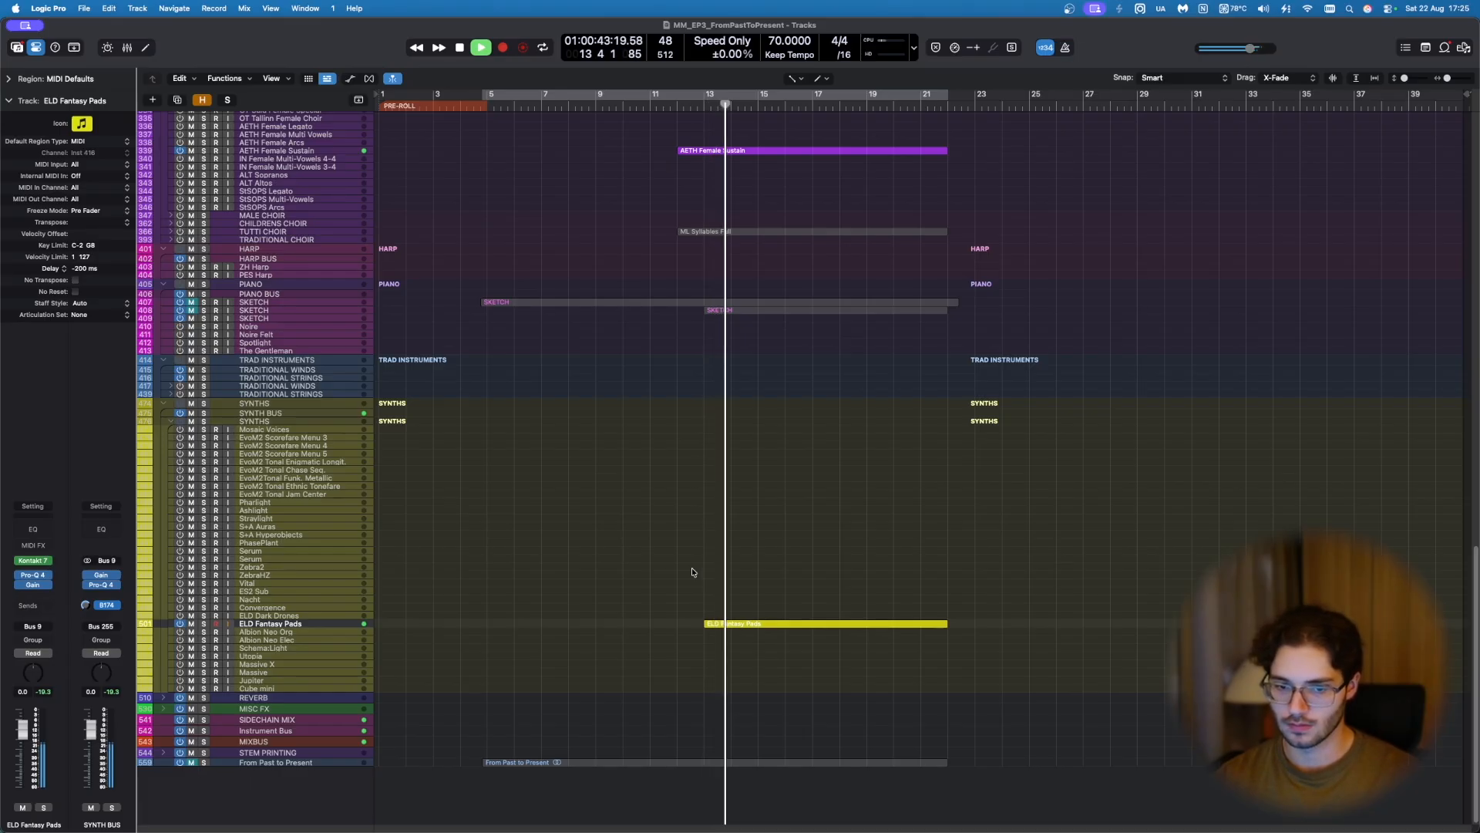
scroll(692, 567, up, 10)
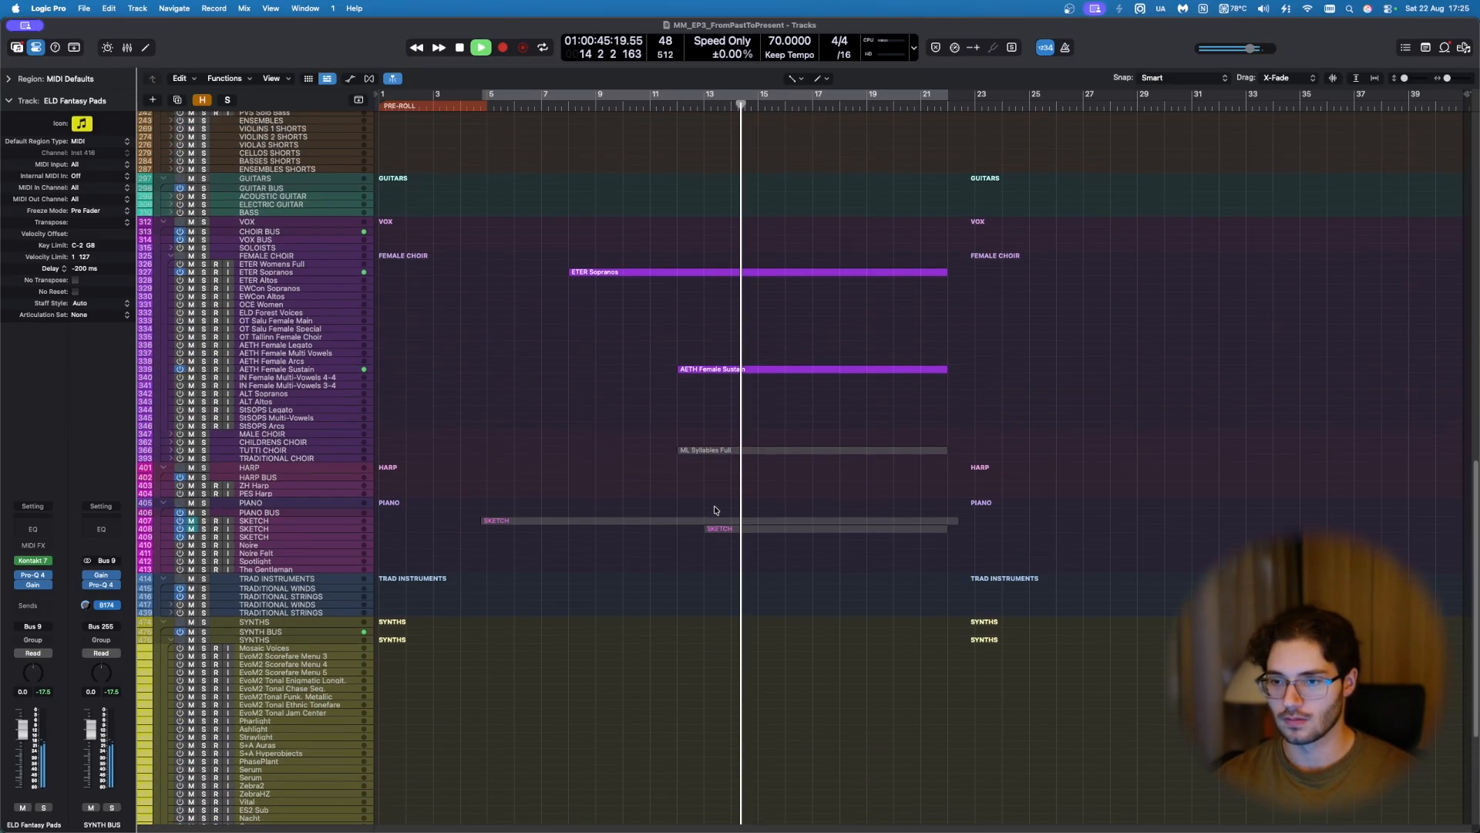
scroll(631, 471, up, 8)
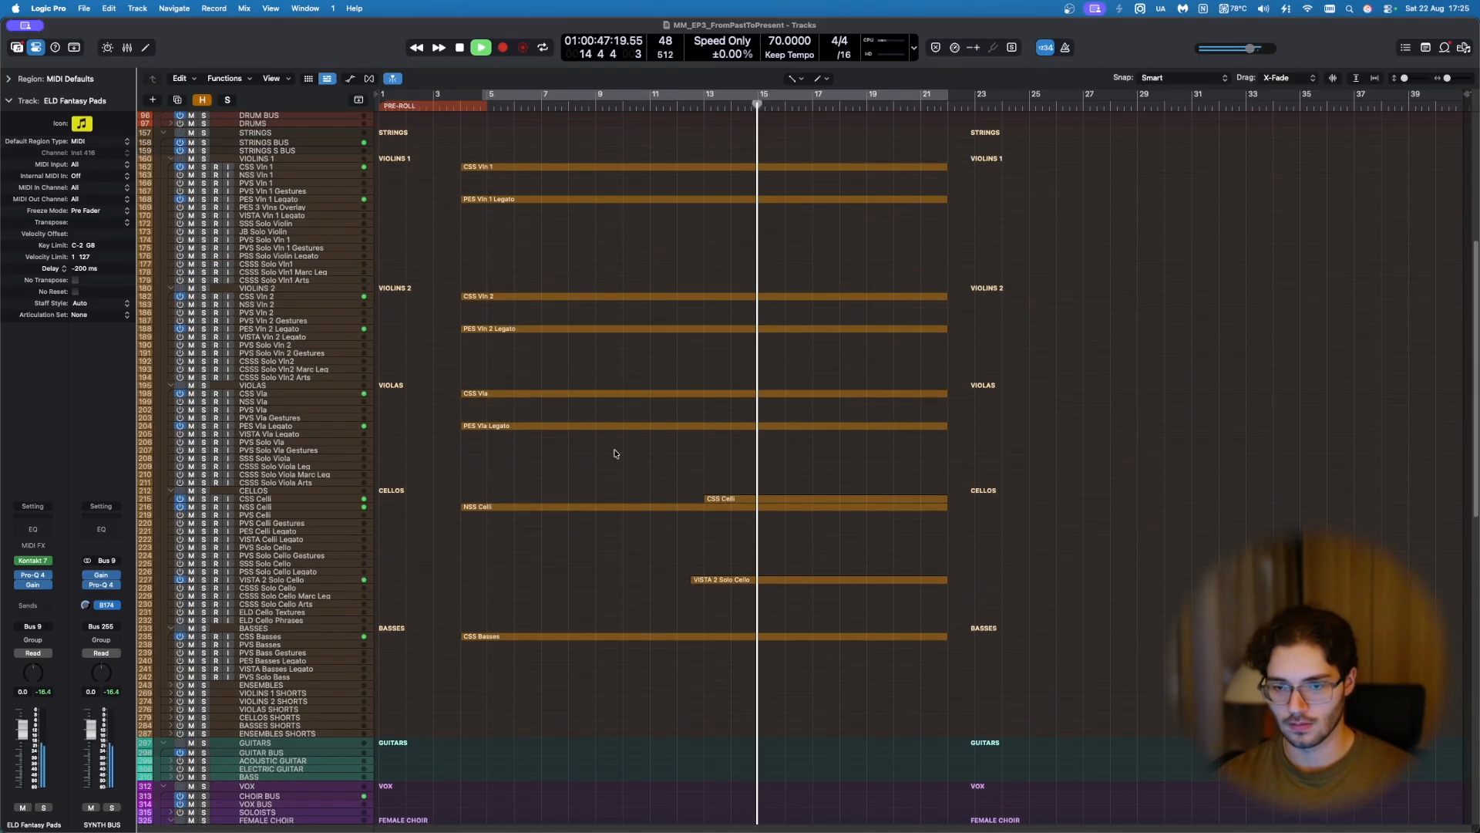
Step: View the notes of the orchestral regions together during playback with all solos cleared, up to the end of the piece
drag(441, 218, 1017, 764)
key(p)
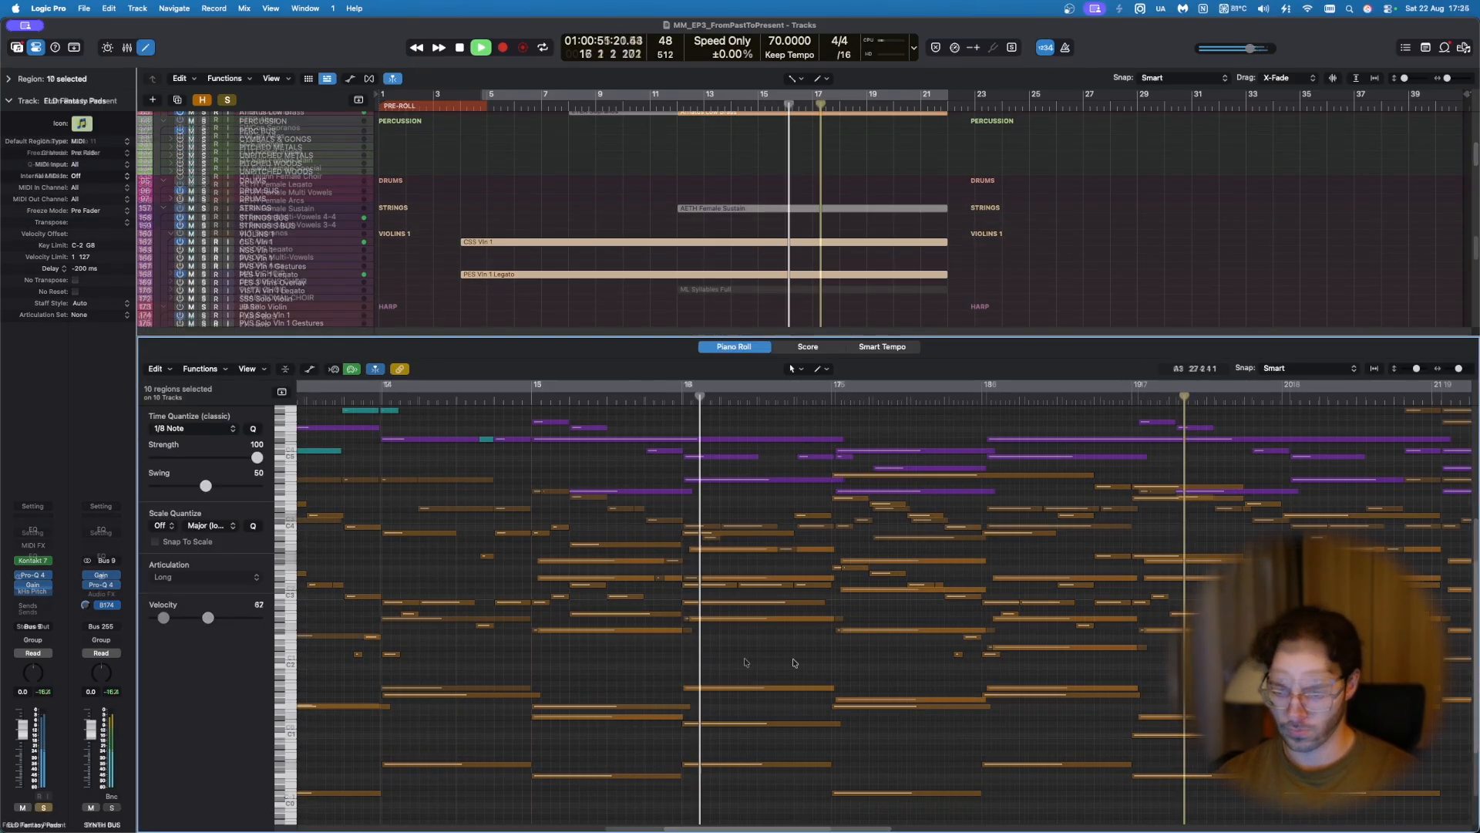
click(227, 101)
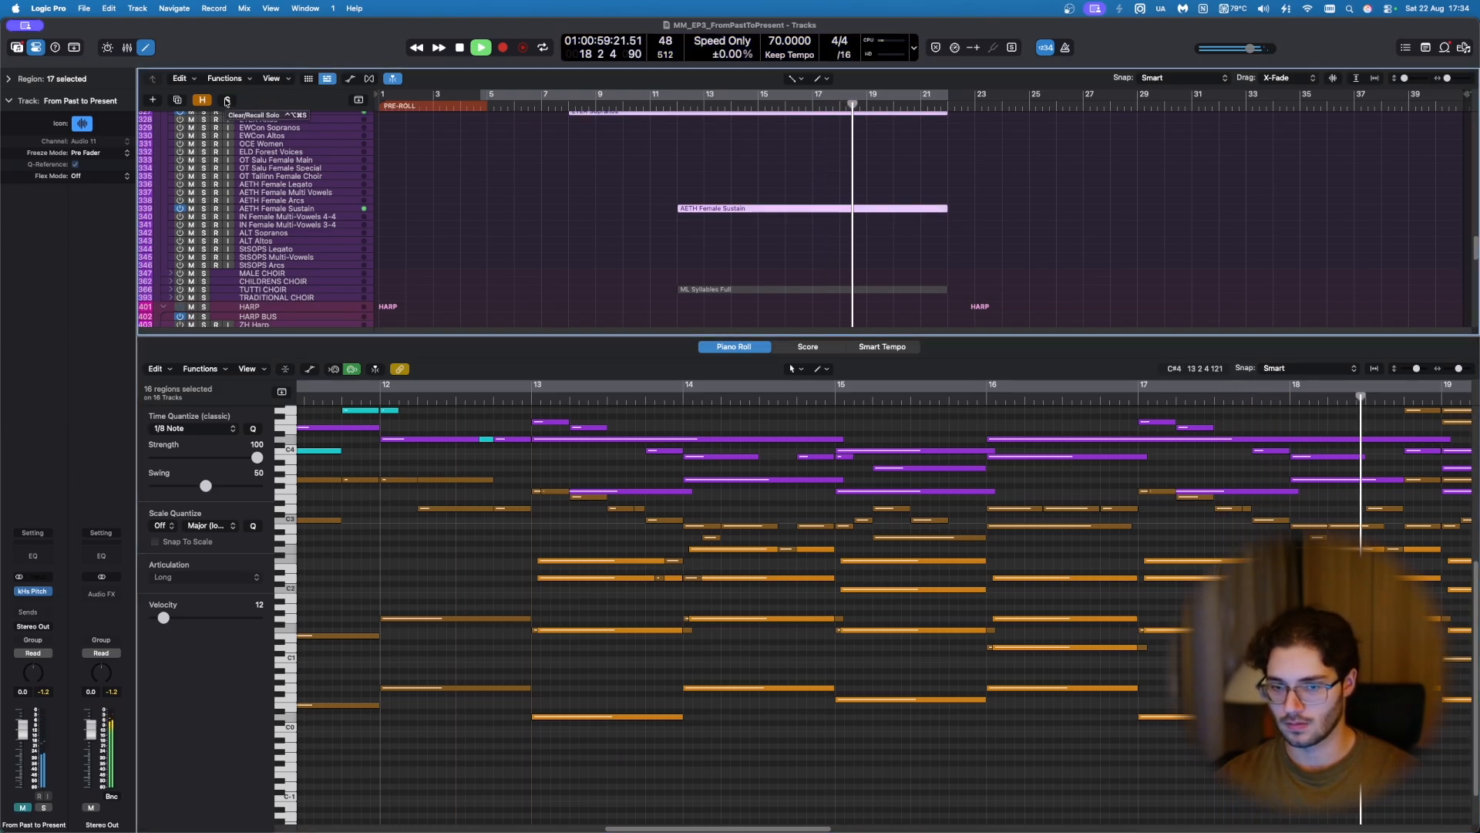
scroll(649, 552, up, 5)
scroll(649, 549, down, 3)
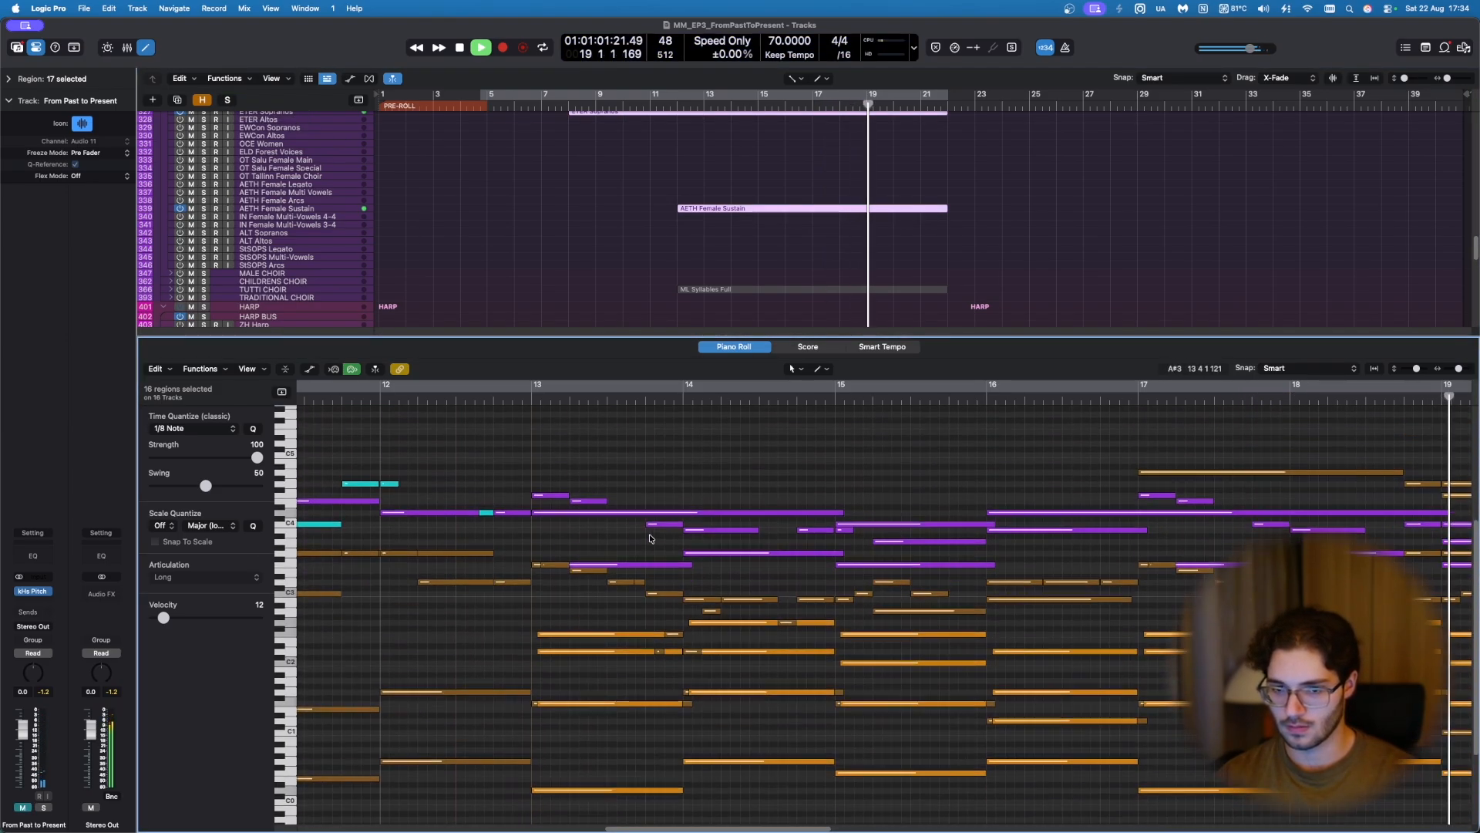
key(grave)
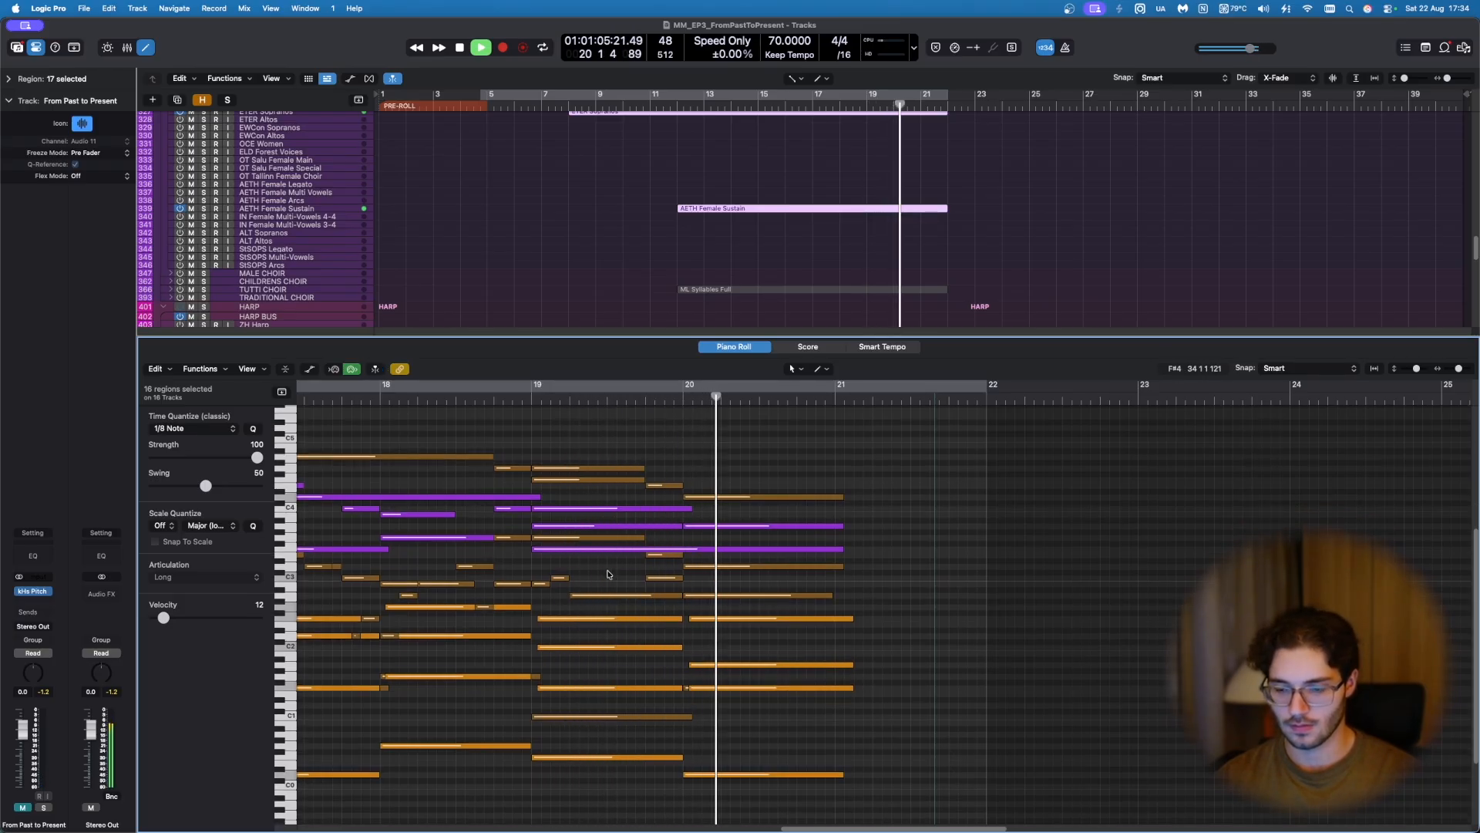
key(e)
click(606, 572)
scroll(606, 571, down, 3)
key(space)
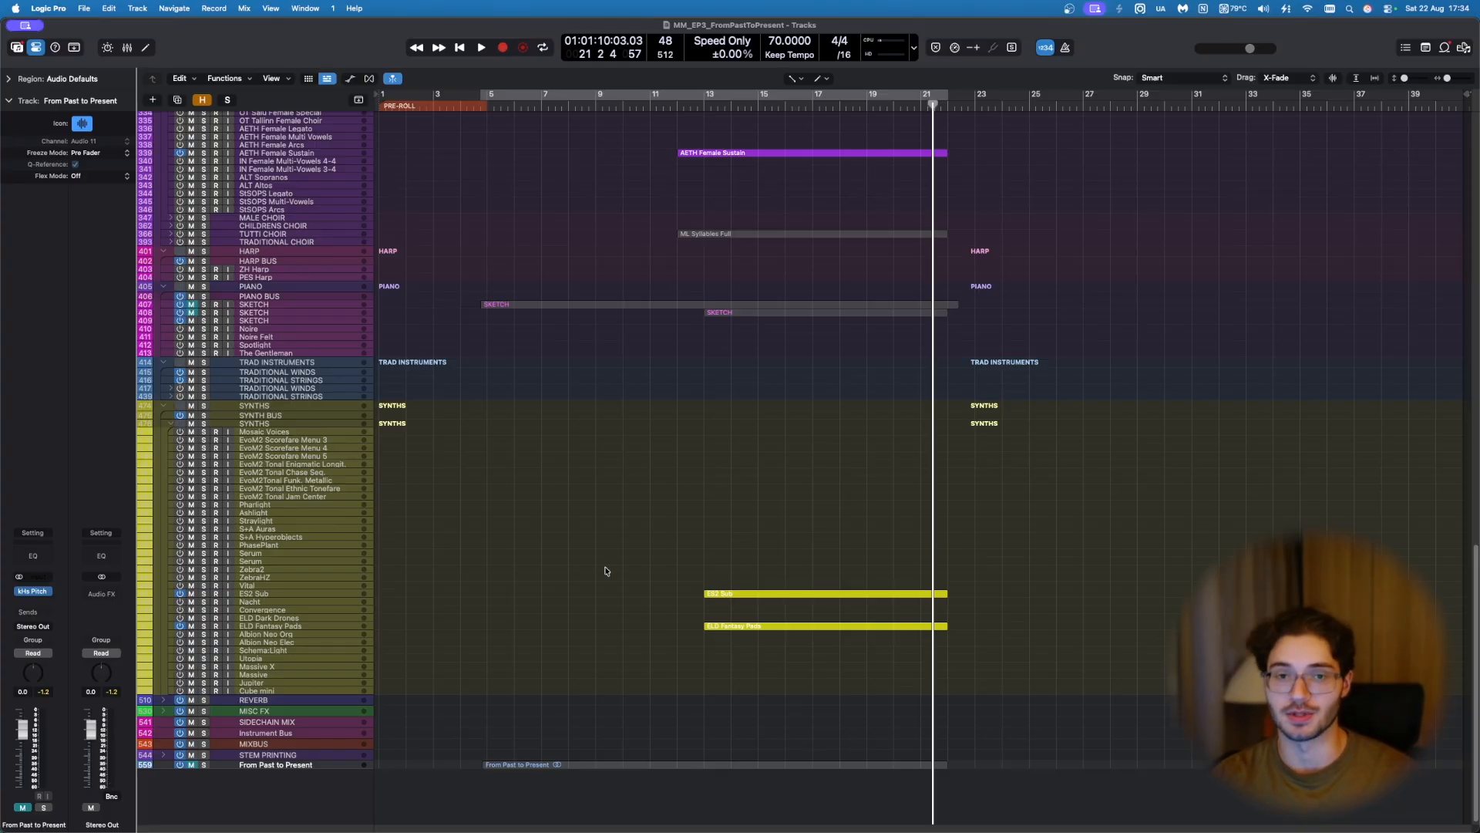
Step: Review all track stacks from the winds down to the synths, with the playhead at bar 12
scroll(606, 571, up, 15)
click(532, 465)
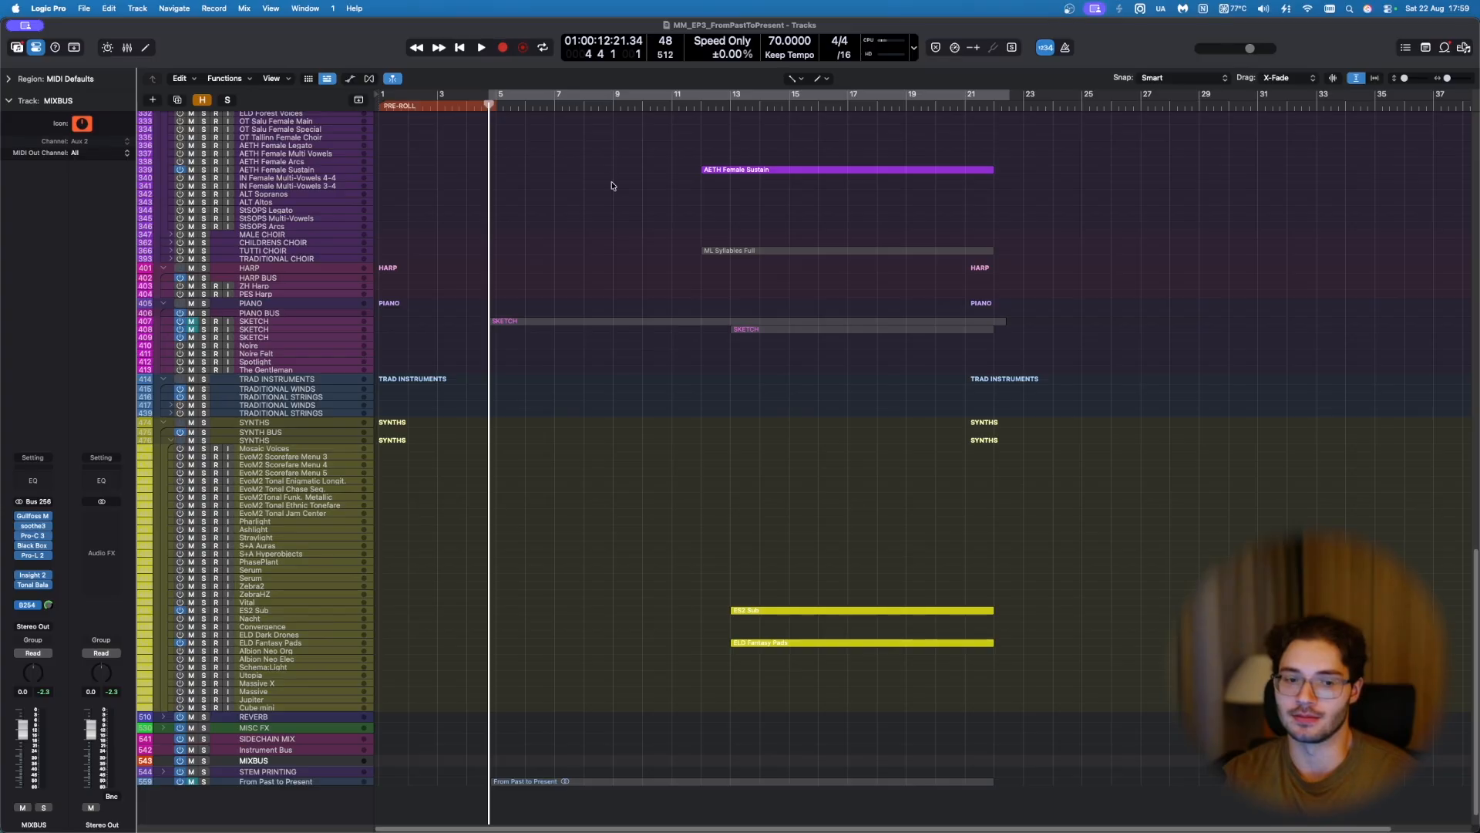
scroll(588, 489, up, 20)
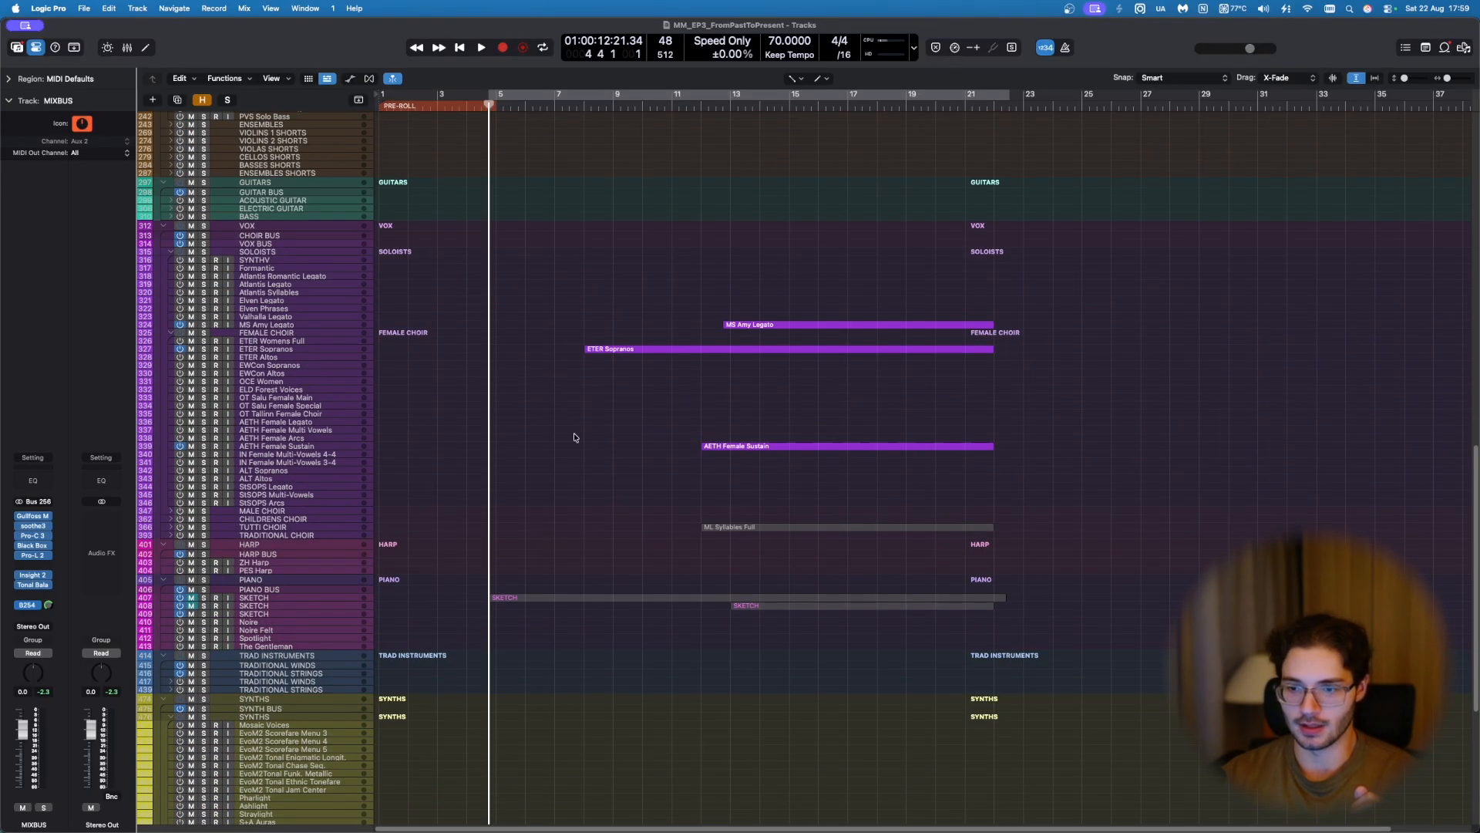
scroll(553, 432, down, 10)
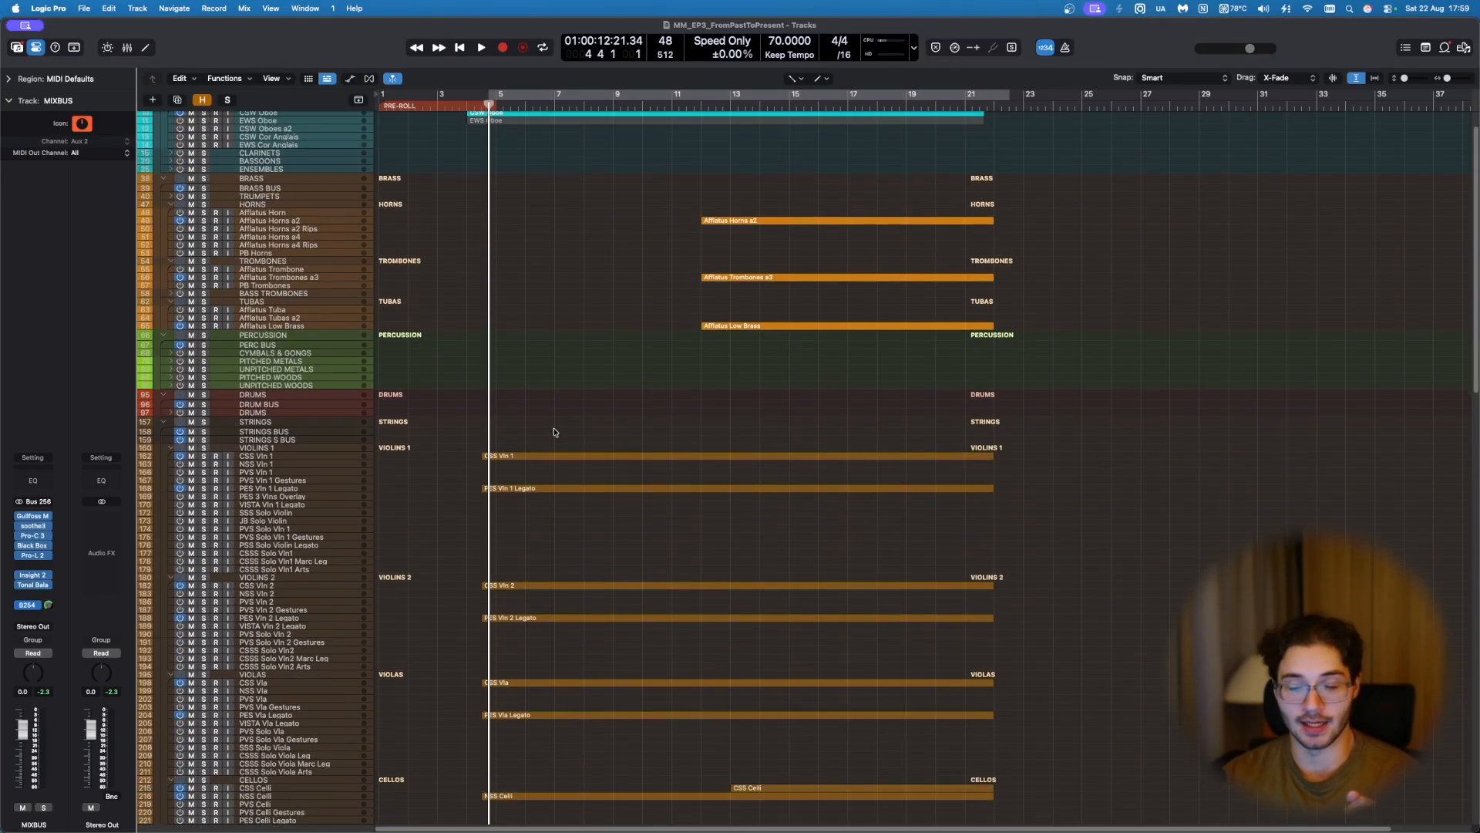
drag(725, 604, 819, 604)
scroll(649, 537, down, 3)
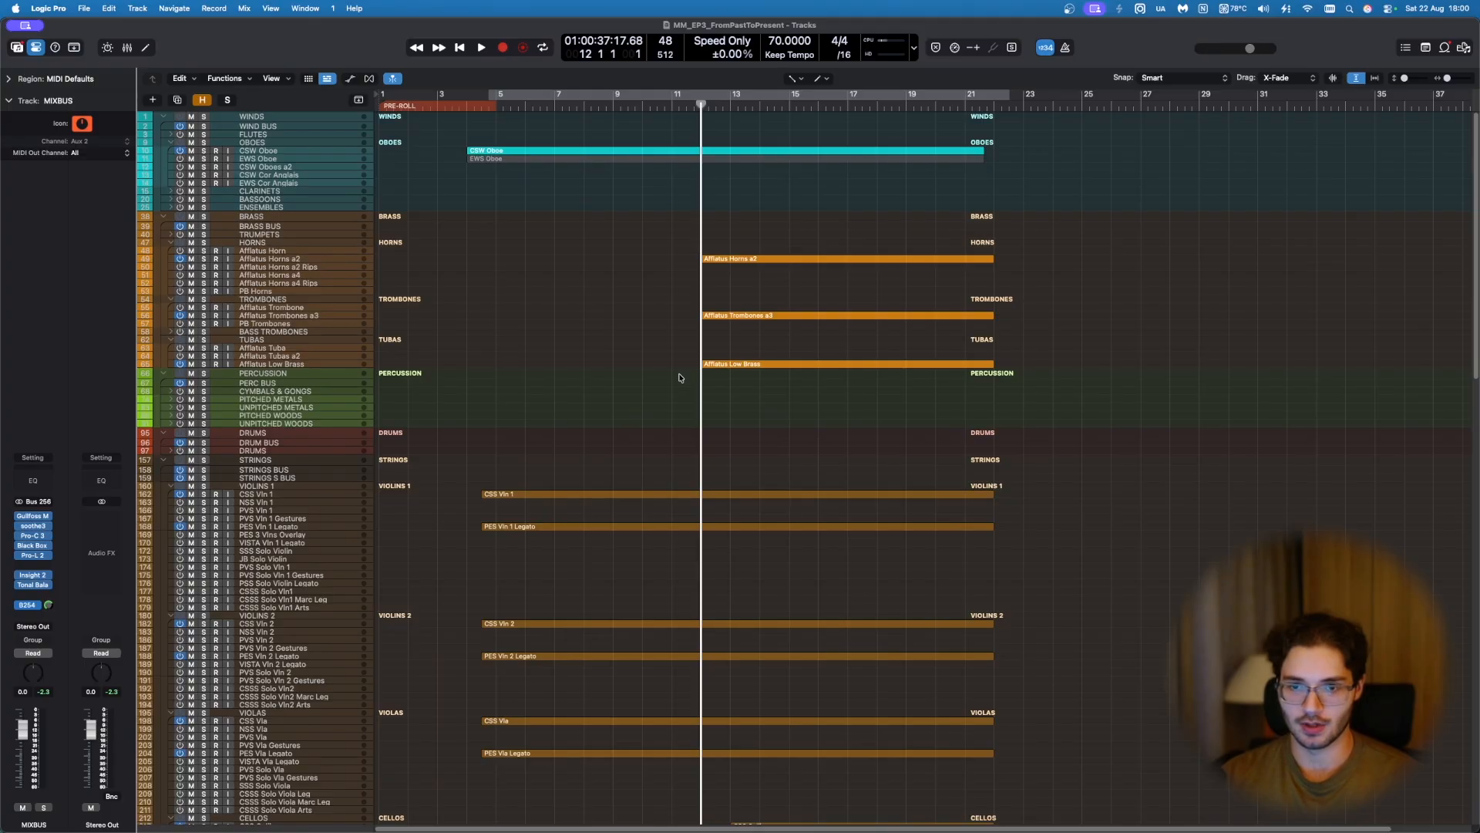
scroll(680, 377, down, 5)
scroll(673, 370, down, 15)
scroll(667, 369, down, 3)
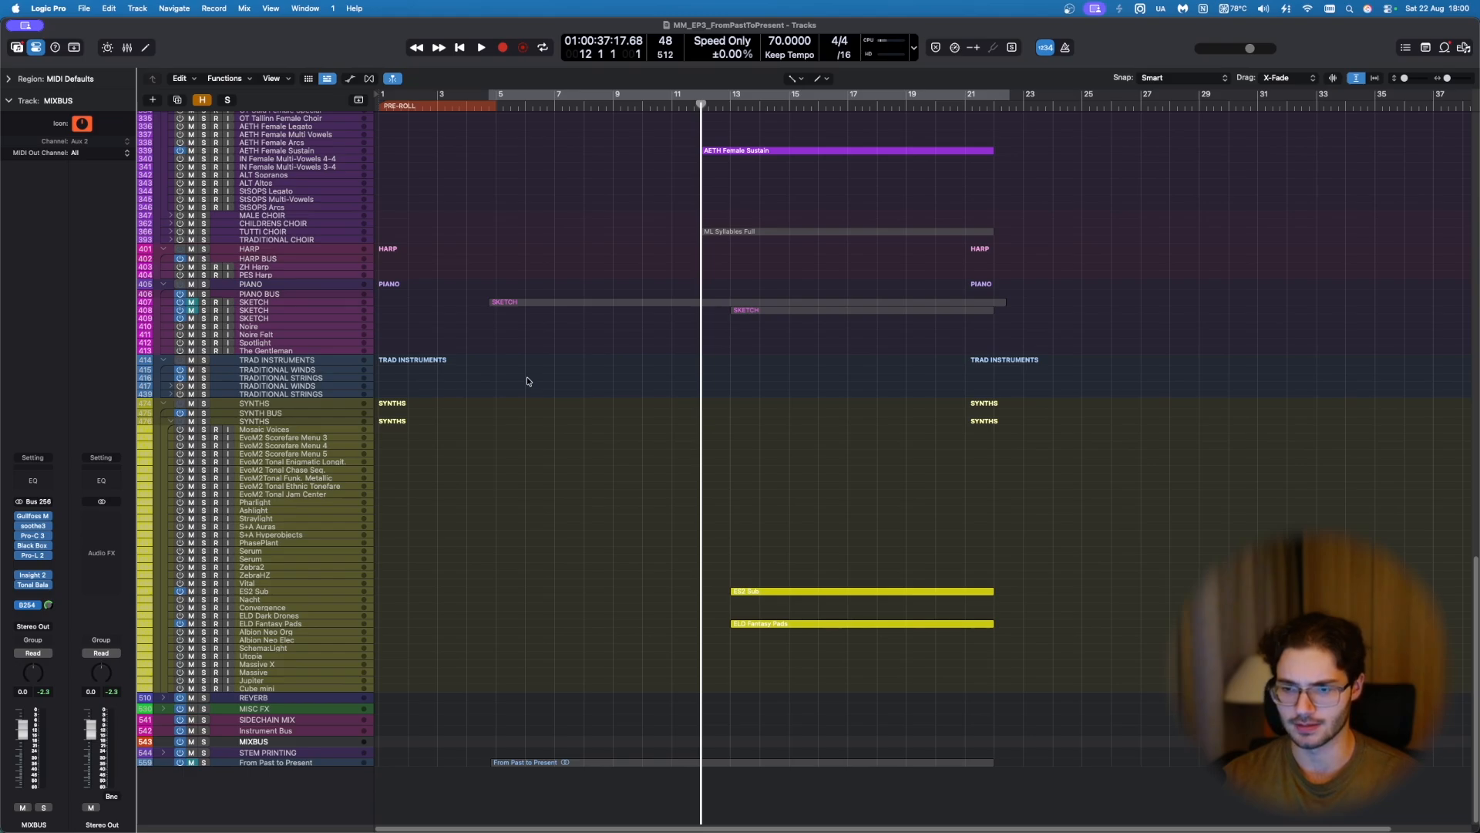
scroll(526, 377, up, 20)
scroll(586, 354, up, 10)
Step: Open the CSS Vln 1 region and examine its notes and Expression curve through to the final bars
double_click(630, 259)
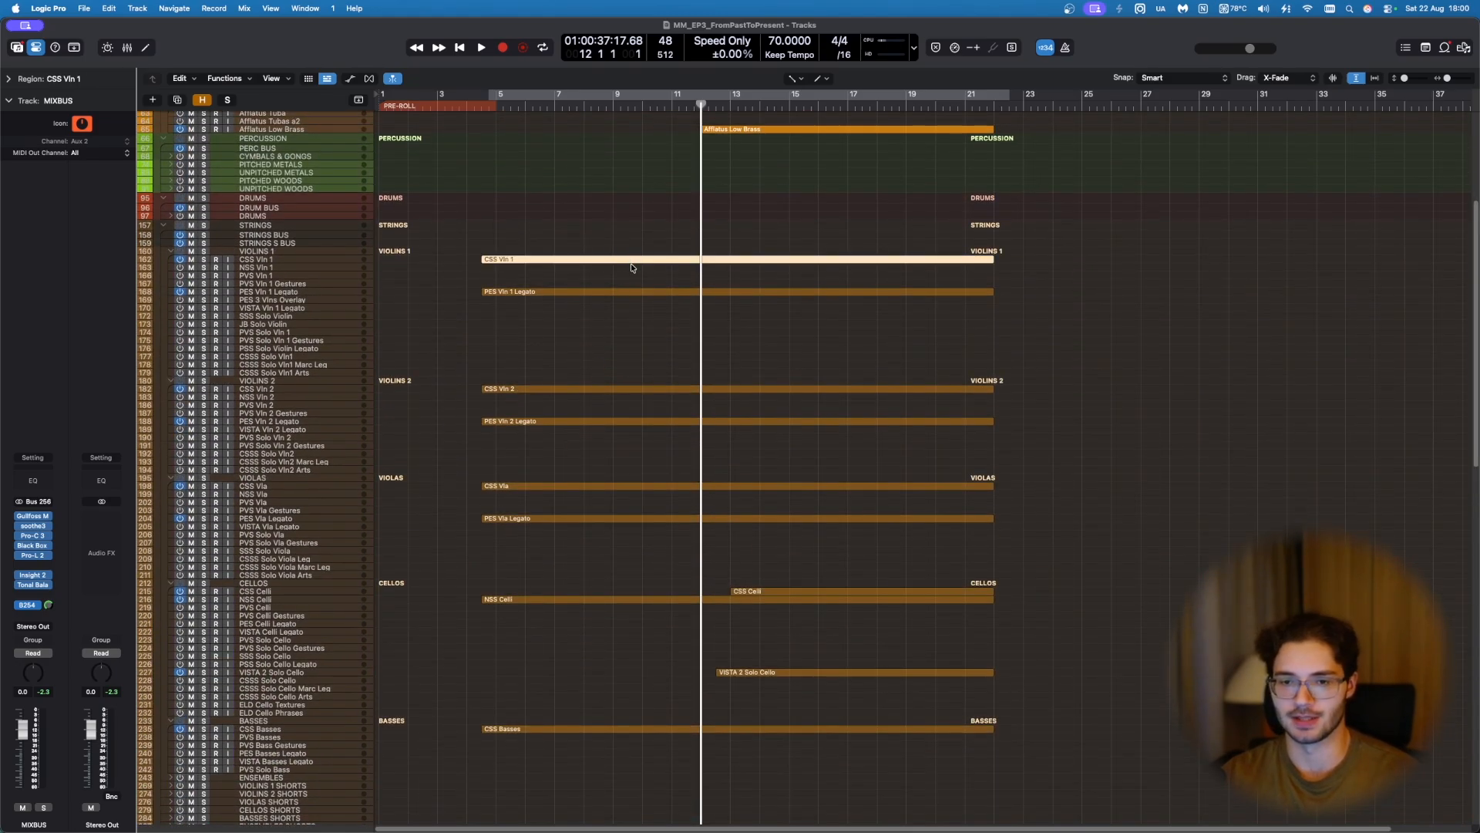
key(a)
scroll(860, 534, left, 5)
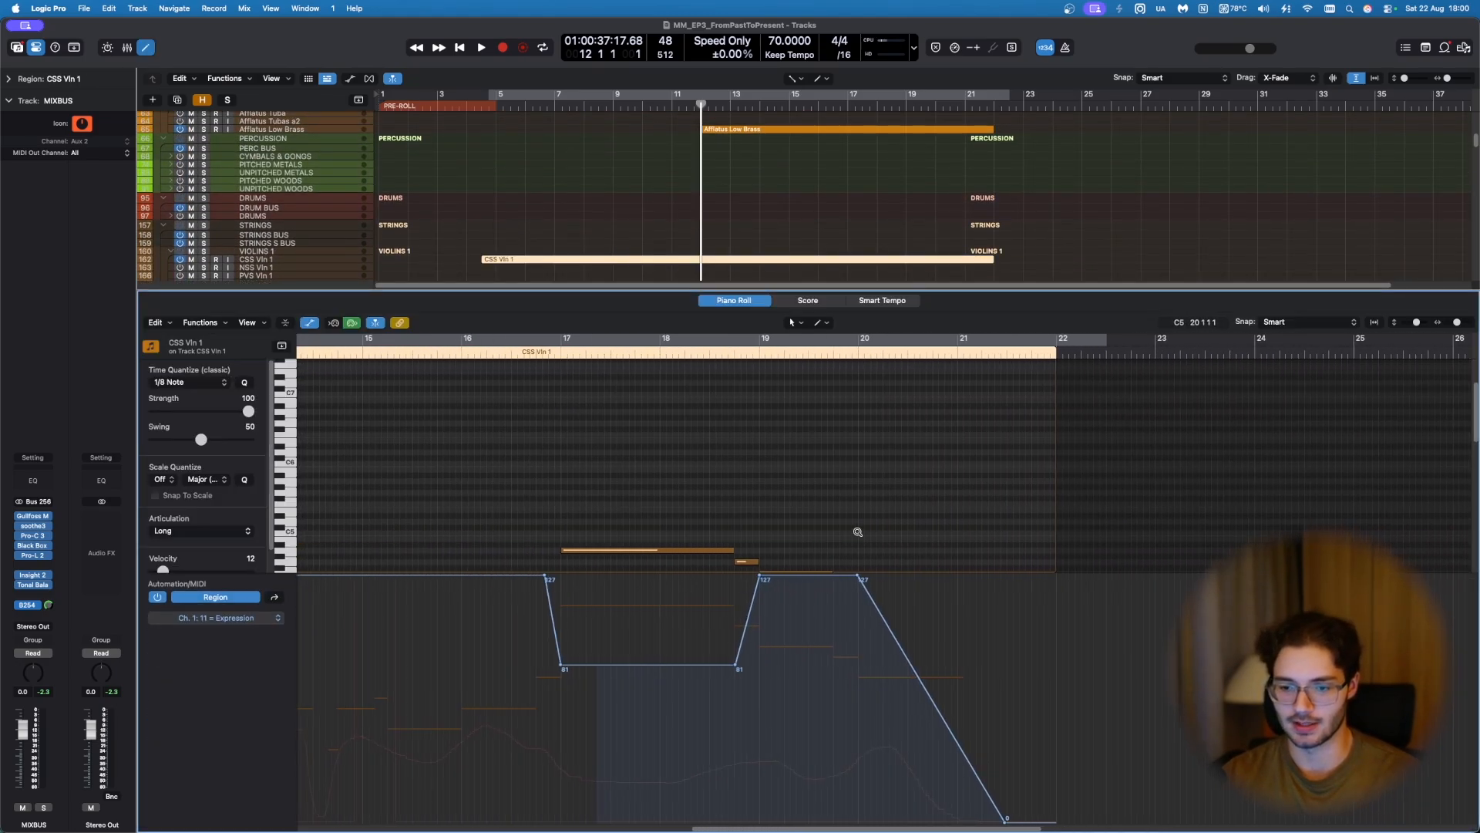
scroll(859, 532, down, 5)
scroll(536, 641, down, 3)
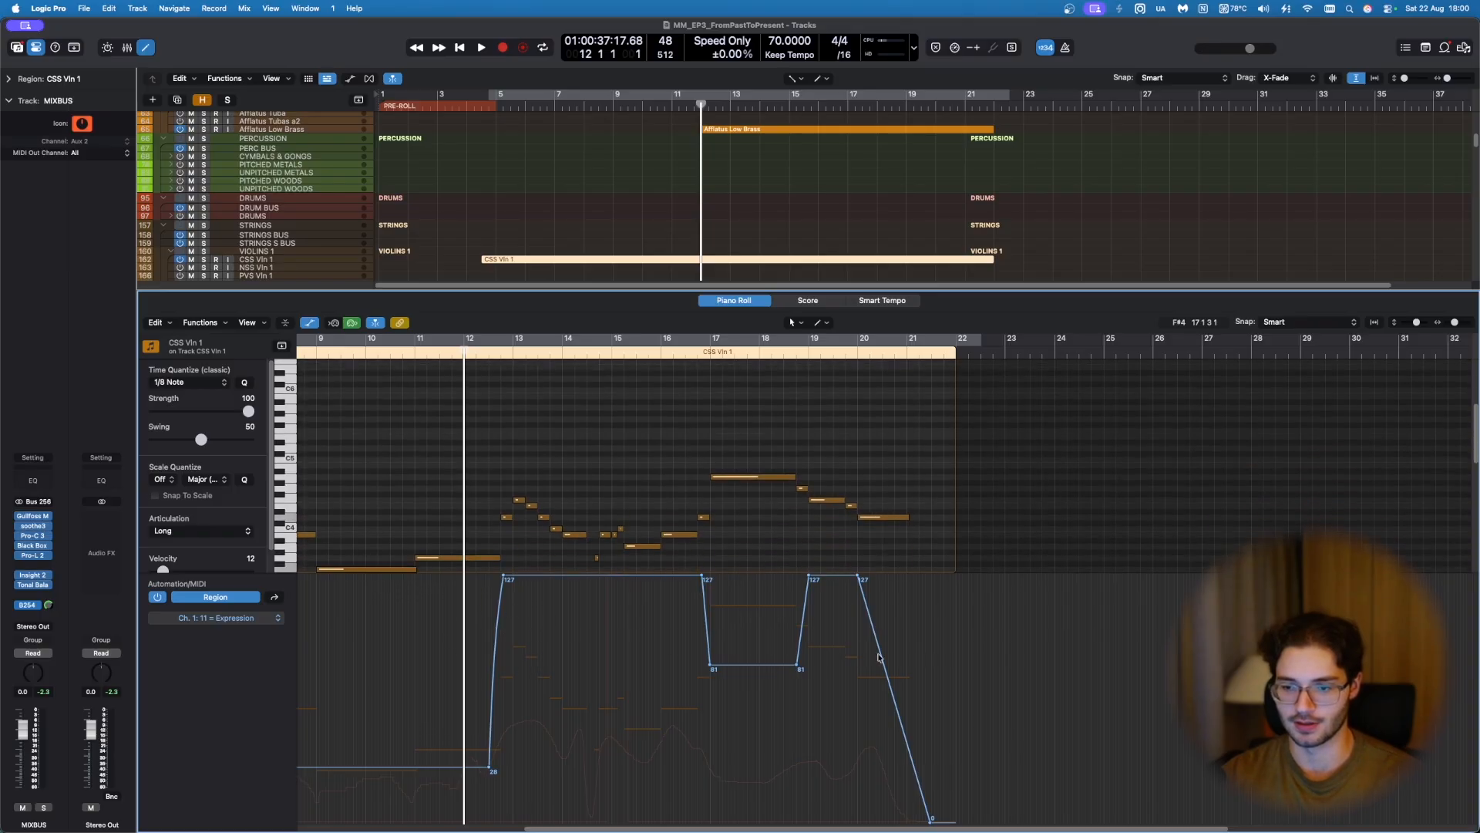
Step: Examine the notes and Expression curve of the PES Vln 1 Legato region and close the note editor
key(p)
click(674, 293)
key(p)
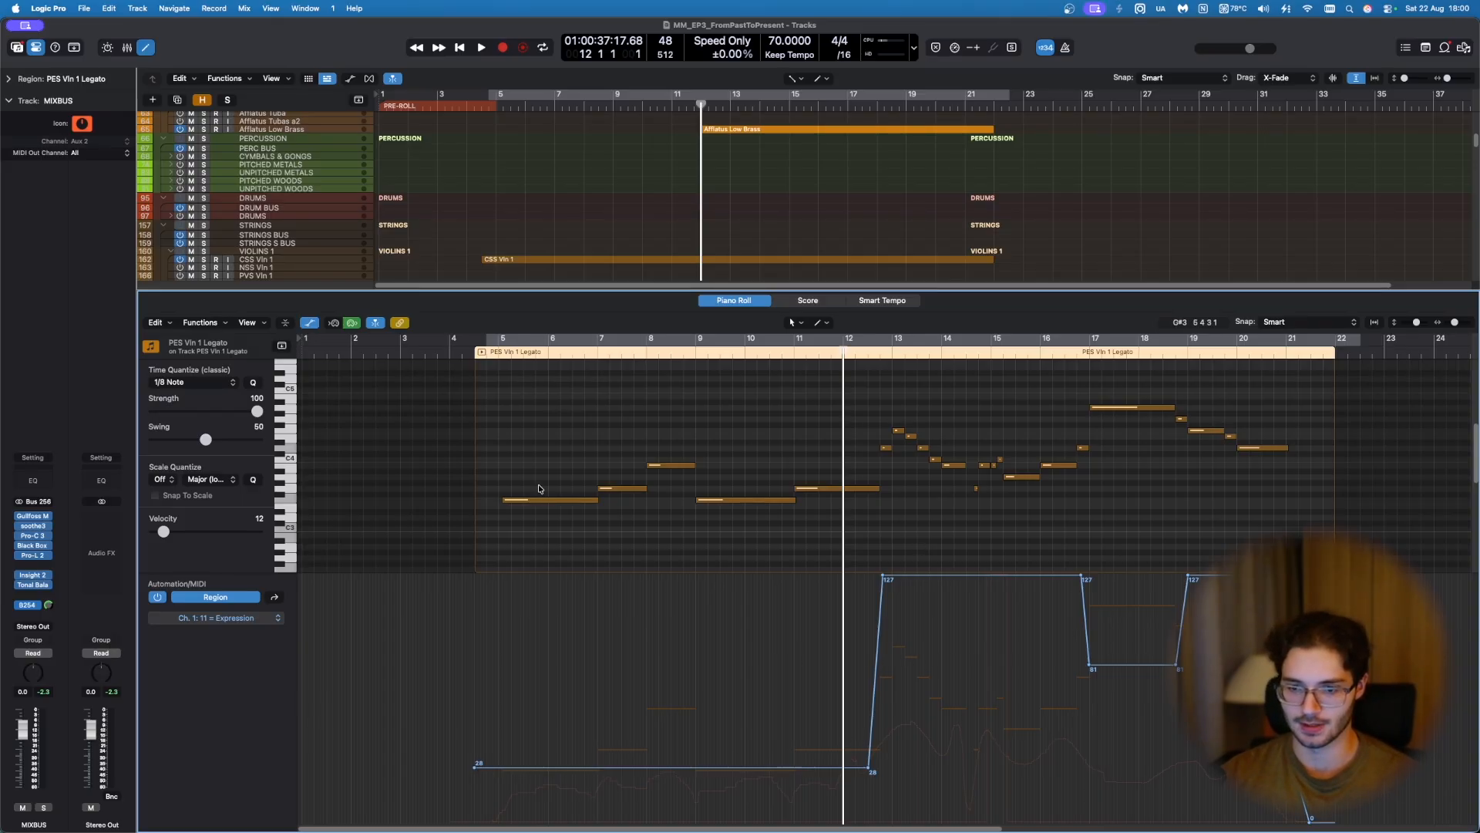
key(p)
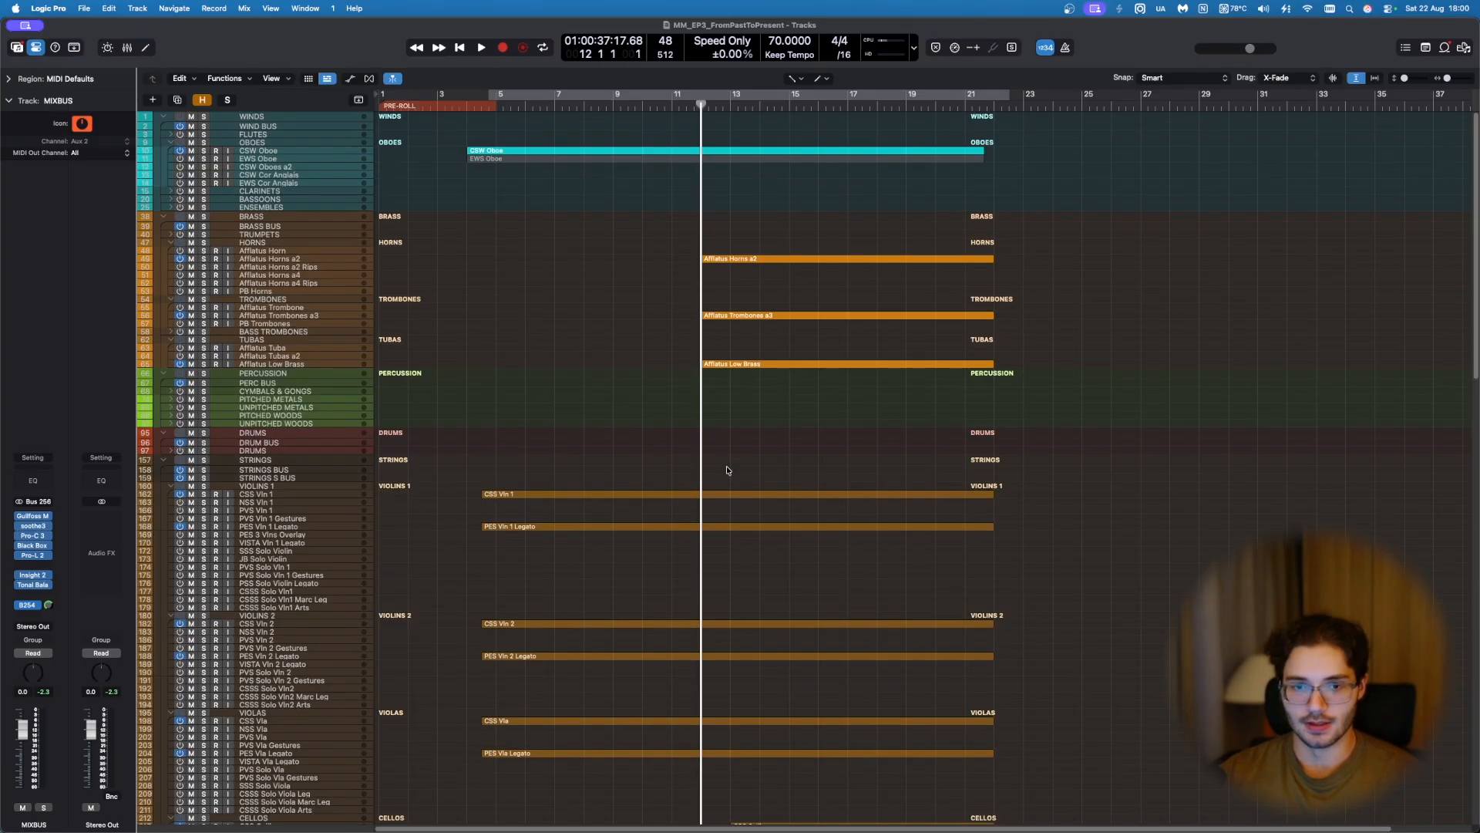
scroll(726, 465, down, 10)
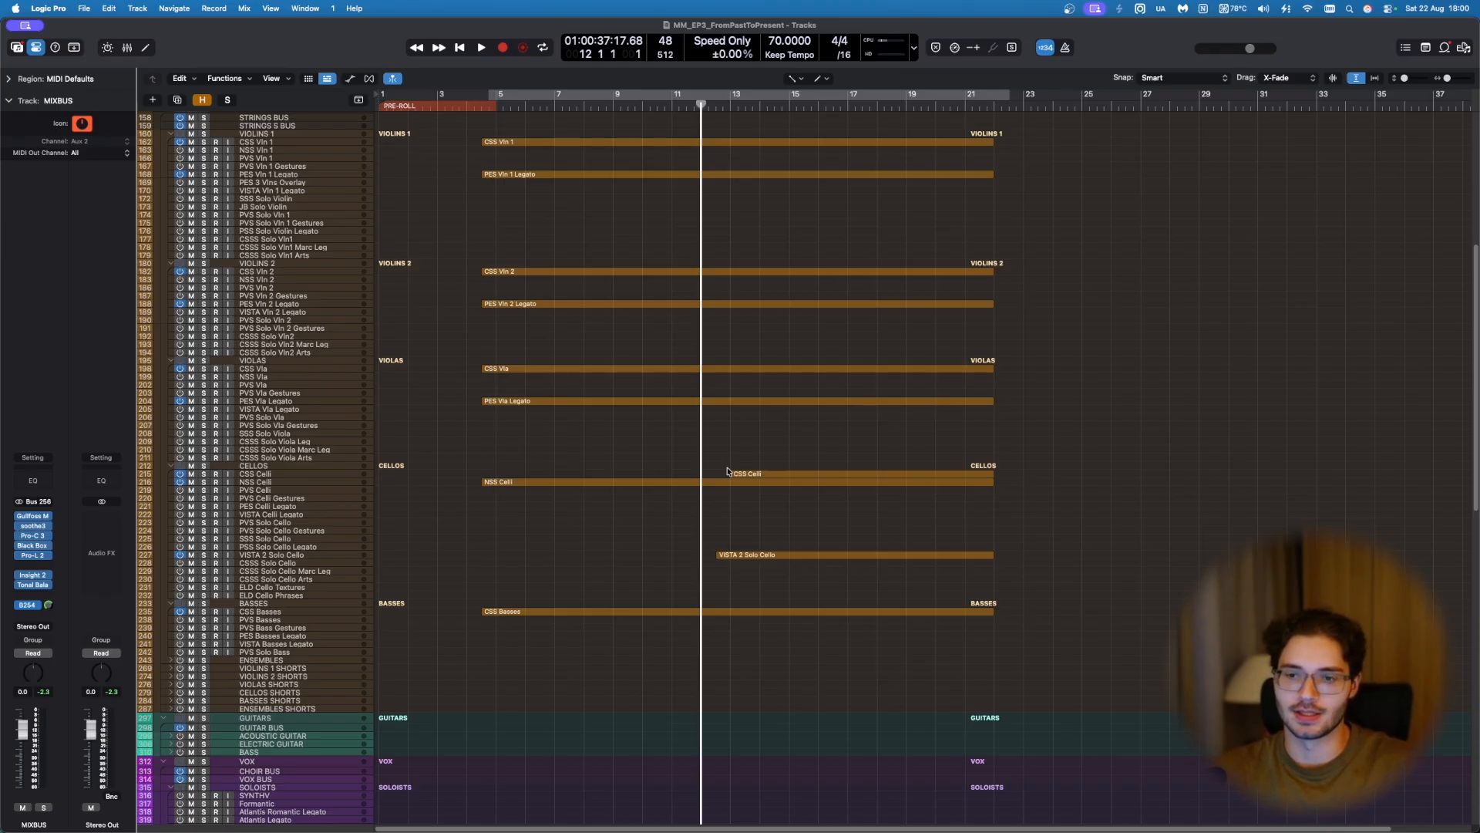
scroll(727, 471, up, 5)
scroll(707, 527, down, 10)
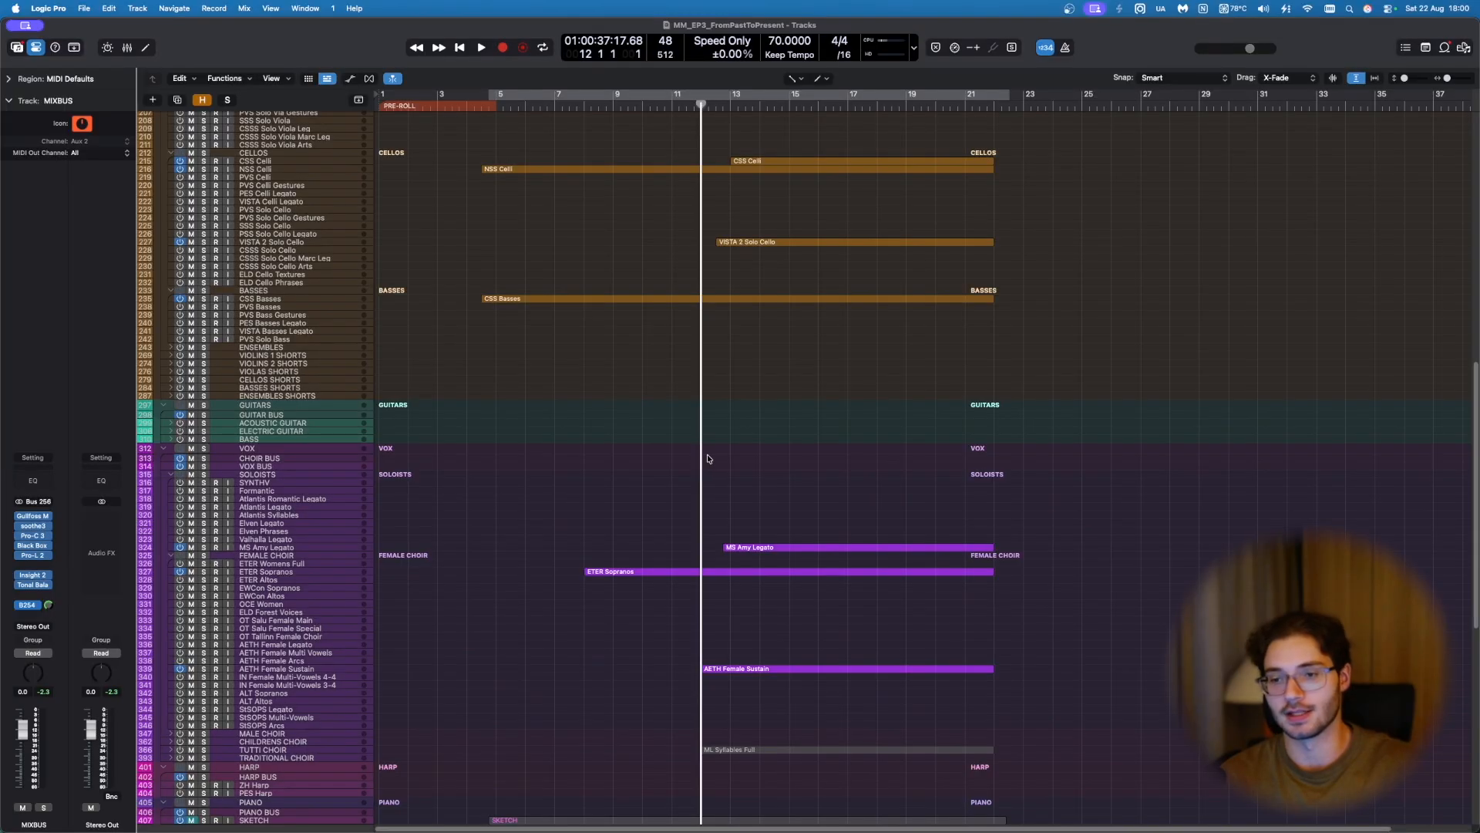
scroll(709, 458, up, 5)
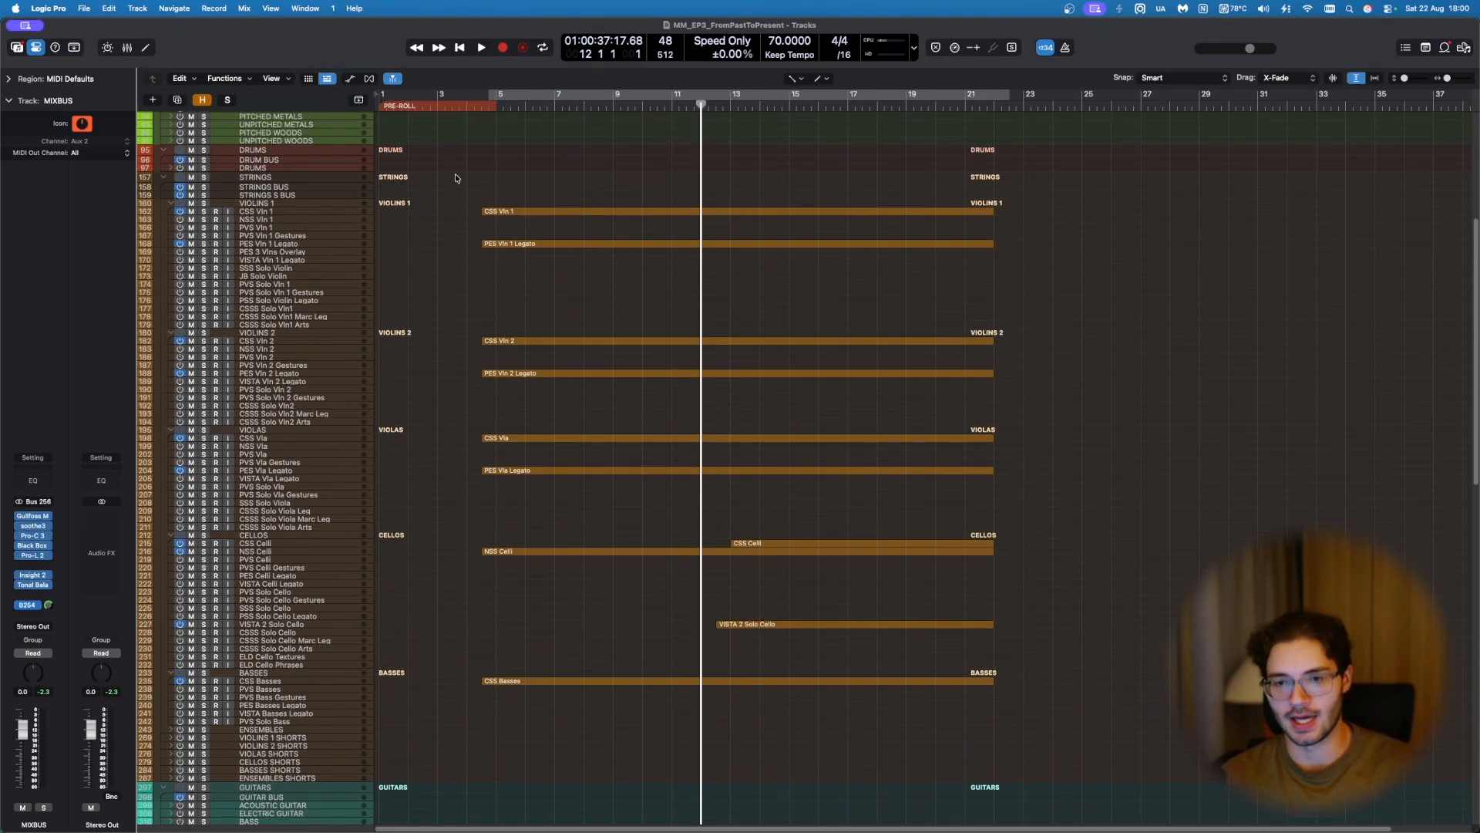
scroll(456, 181, down, 1)
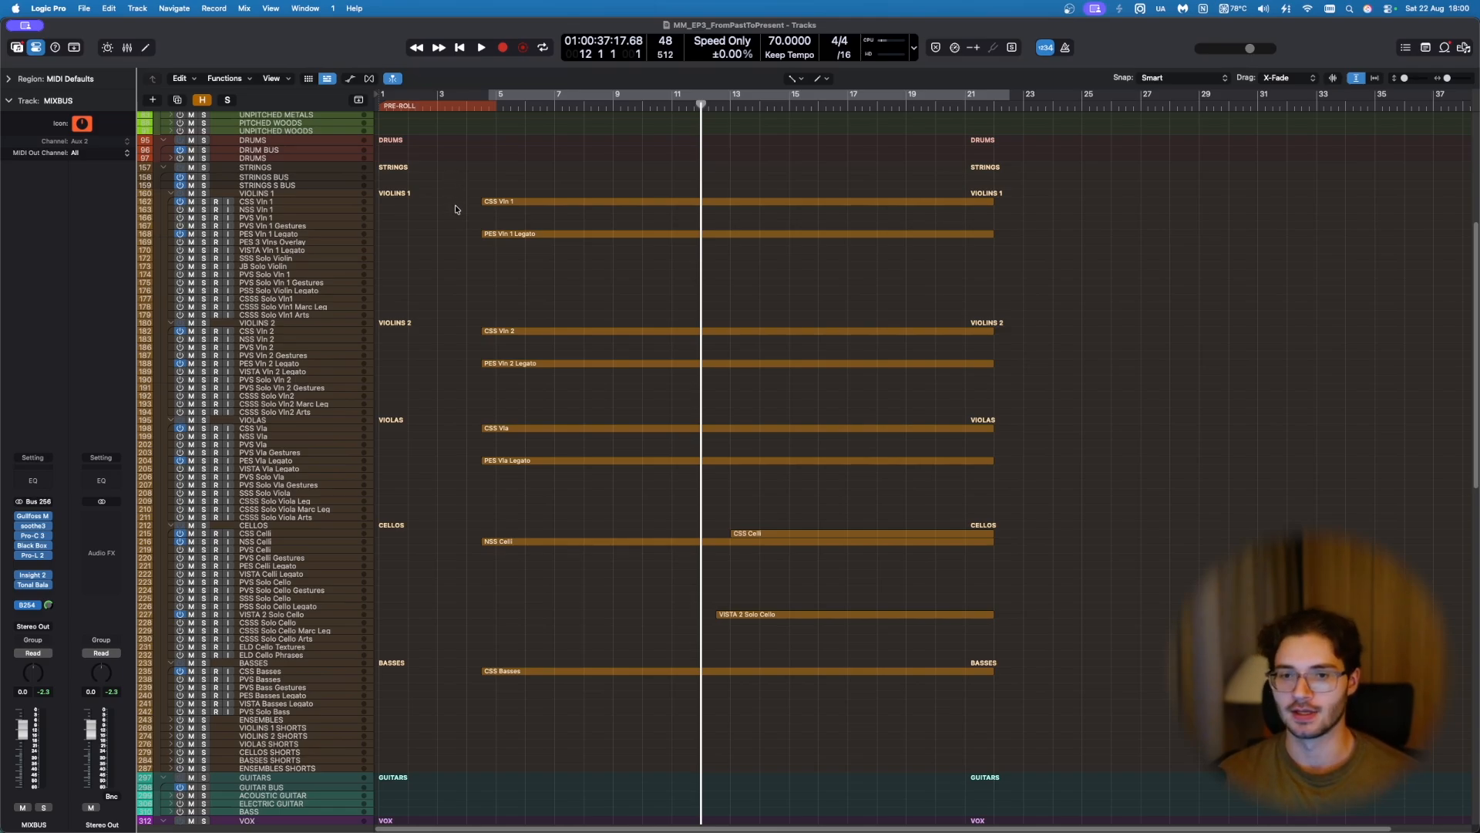
Step: Examine the notes of the CSS Vla and PES Vla Legato regions together, placing the playhead at 12 4 3 1
scroll(455, 209, down, 3)
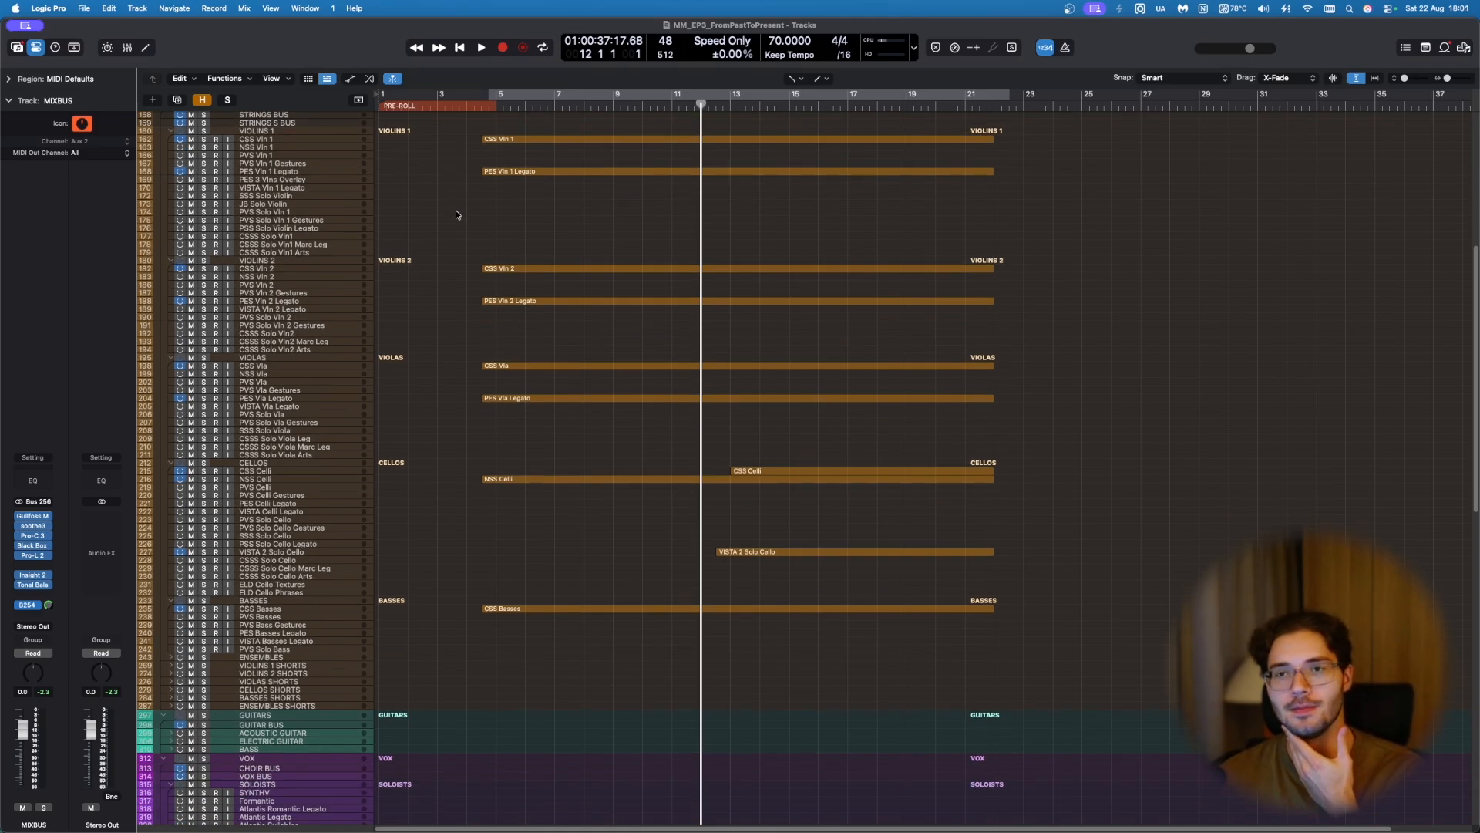
scroll(467, 225, up, 3)
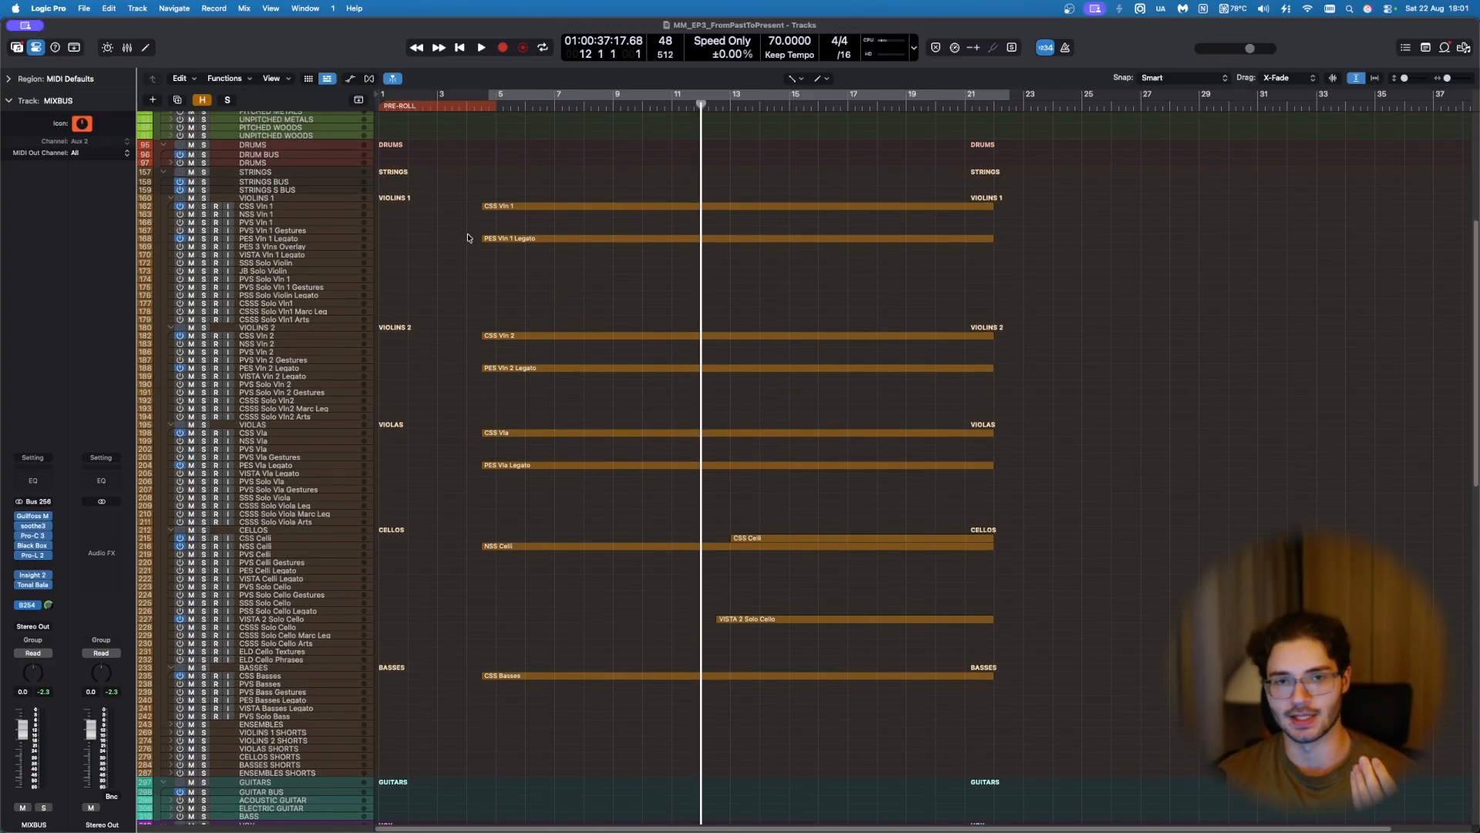
scroll(467, 237, down, 3)
scroll(468, 237, up, 3)
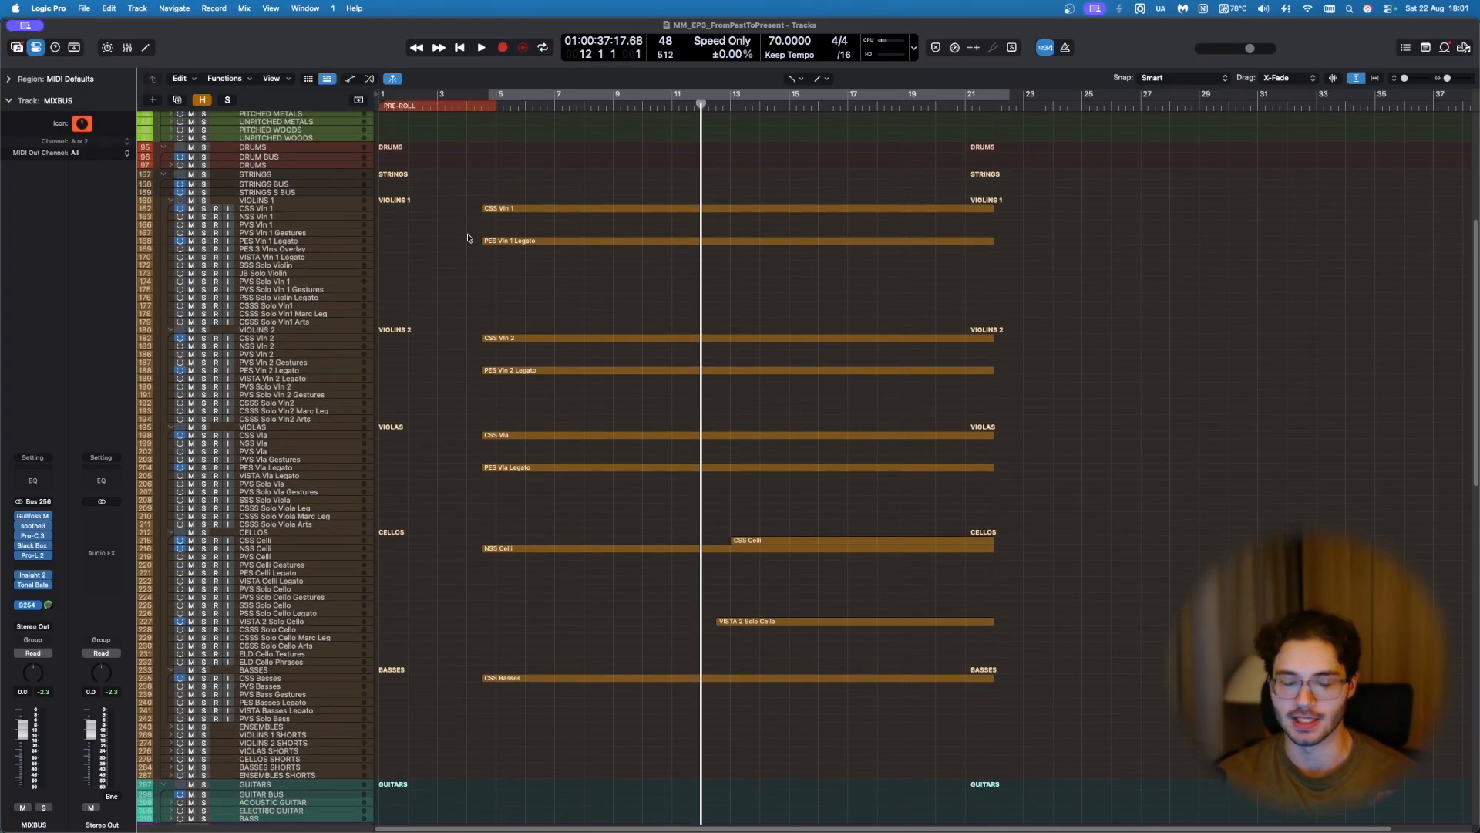
scroll(467, 237, up, 1)
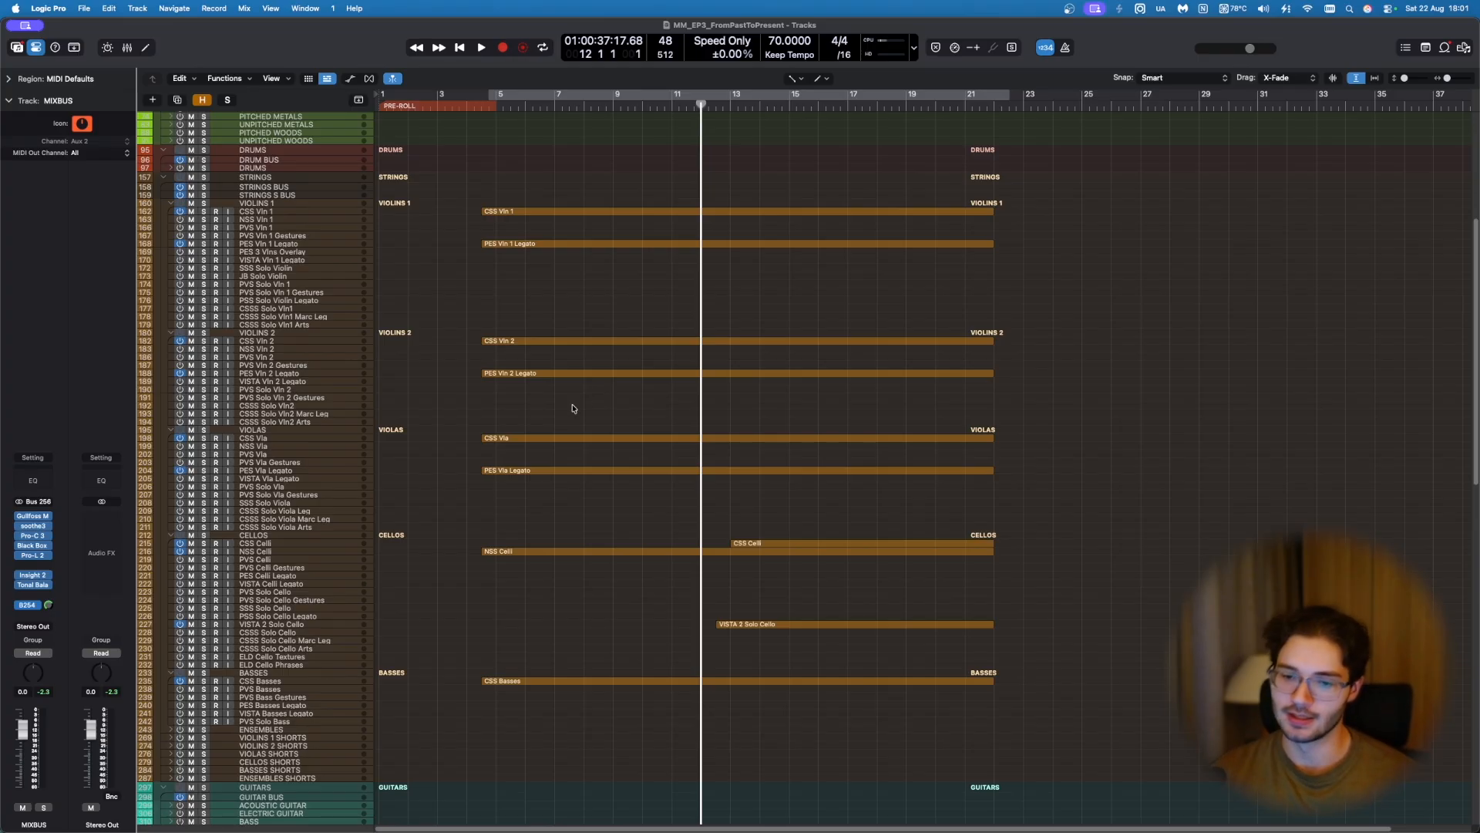
drag(581, 409, 567, 481)
key(e)
scroll(771, 486, right, 8)
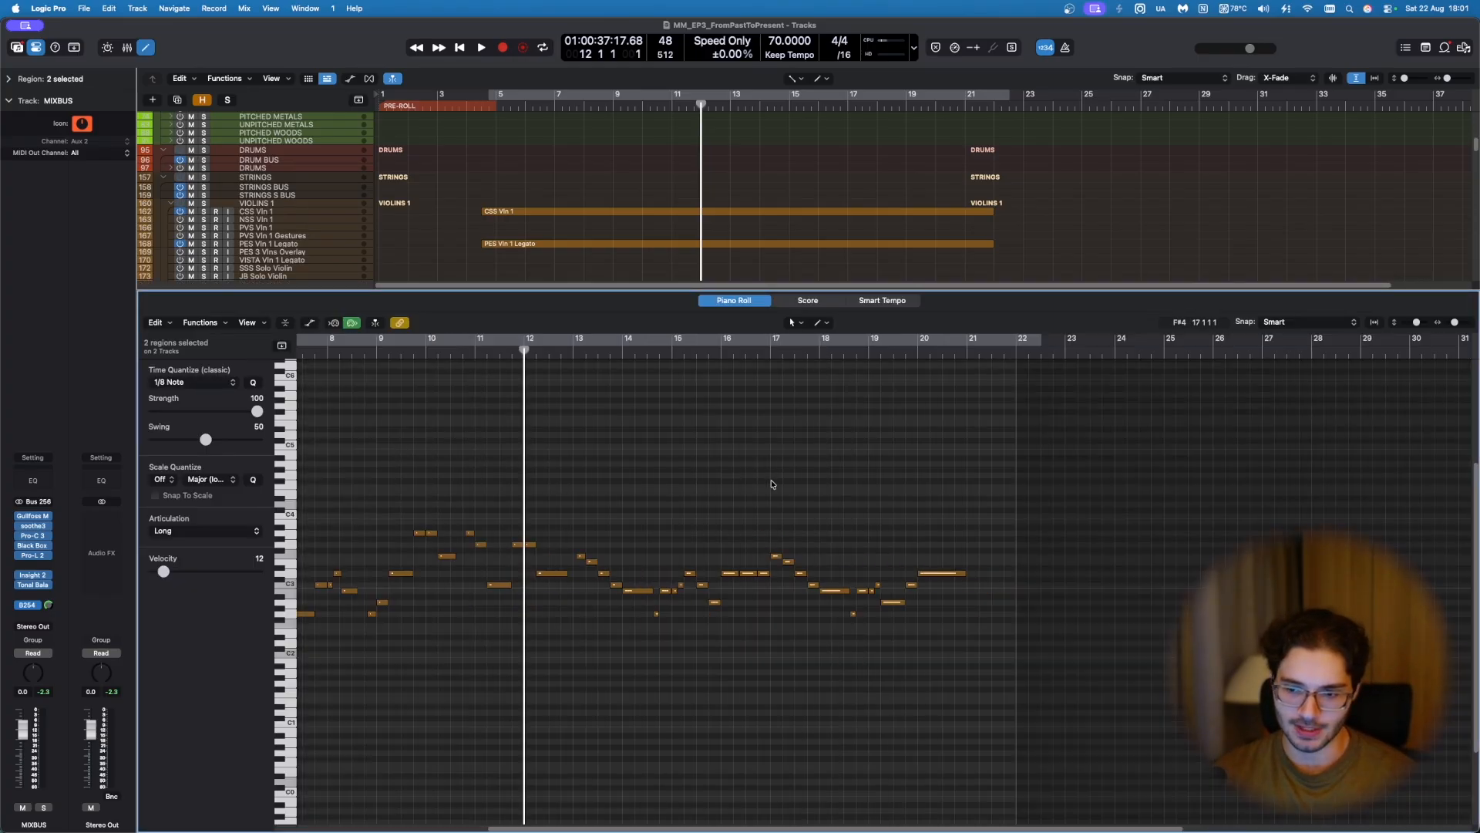
scroll(751, 480, up, 5)
click(579, 357)
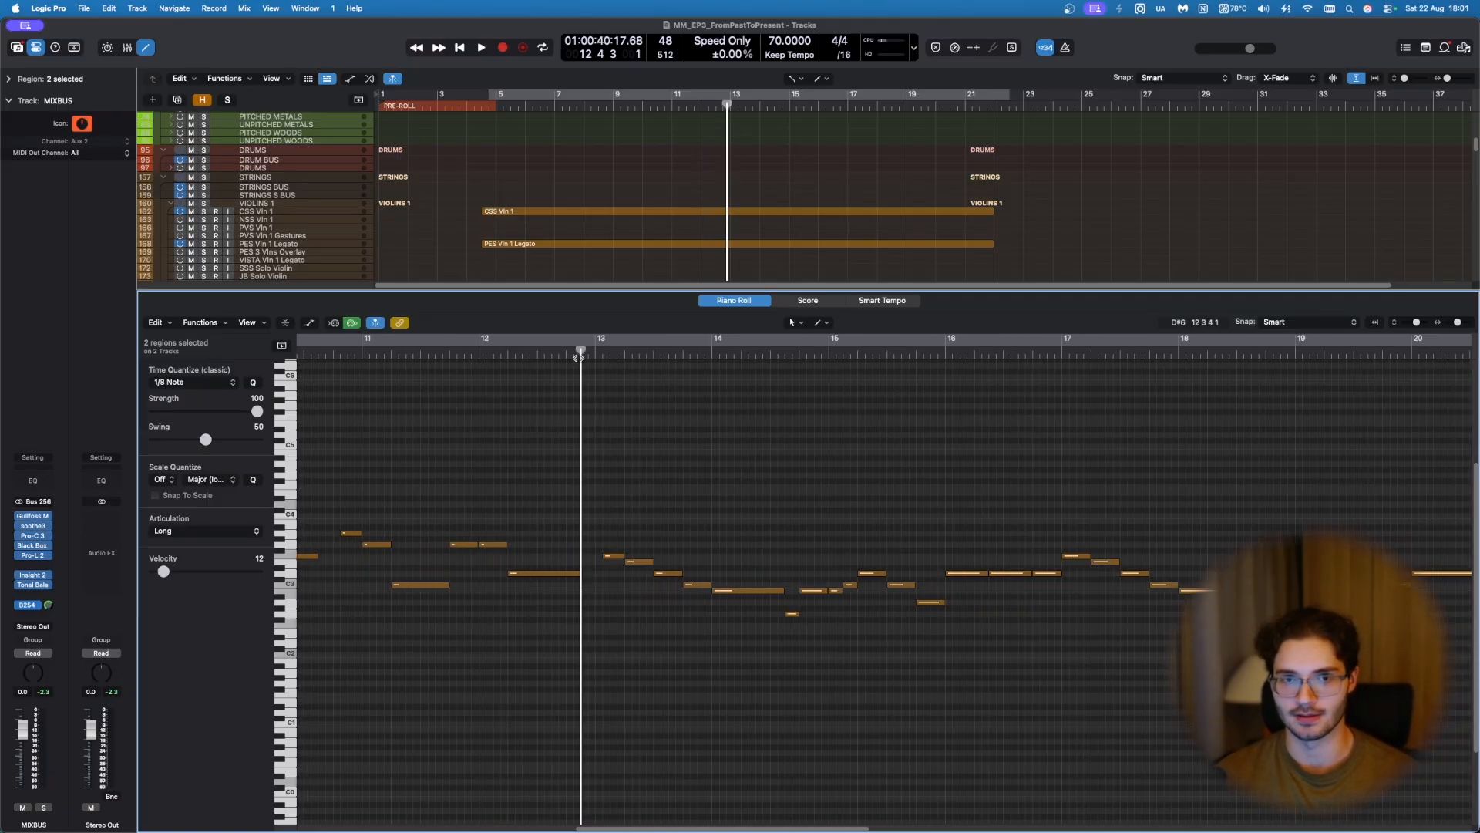
mouse_move(579, 357)
mouse_down()
mouse_move(598, 357)
mouse_move(581, 358)
mouse_up()
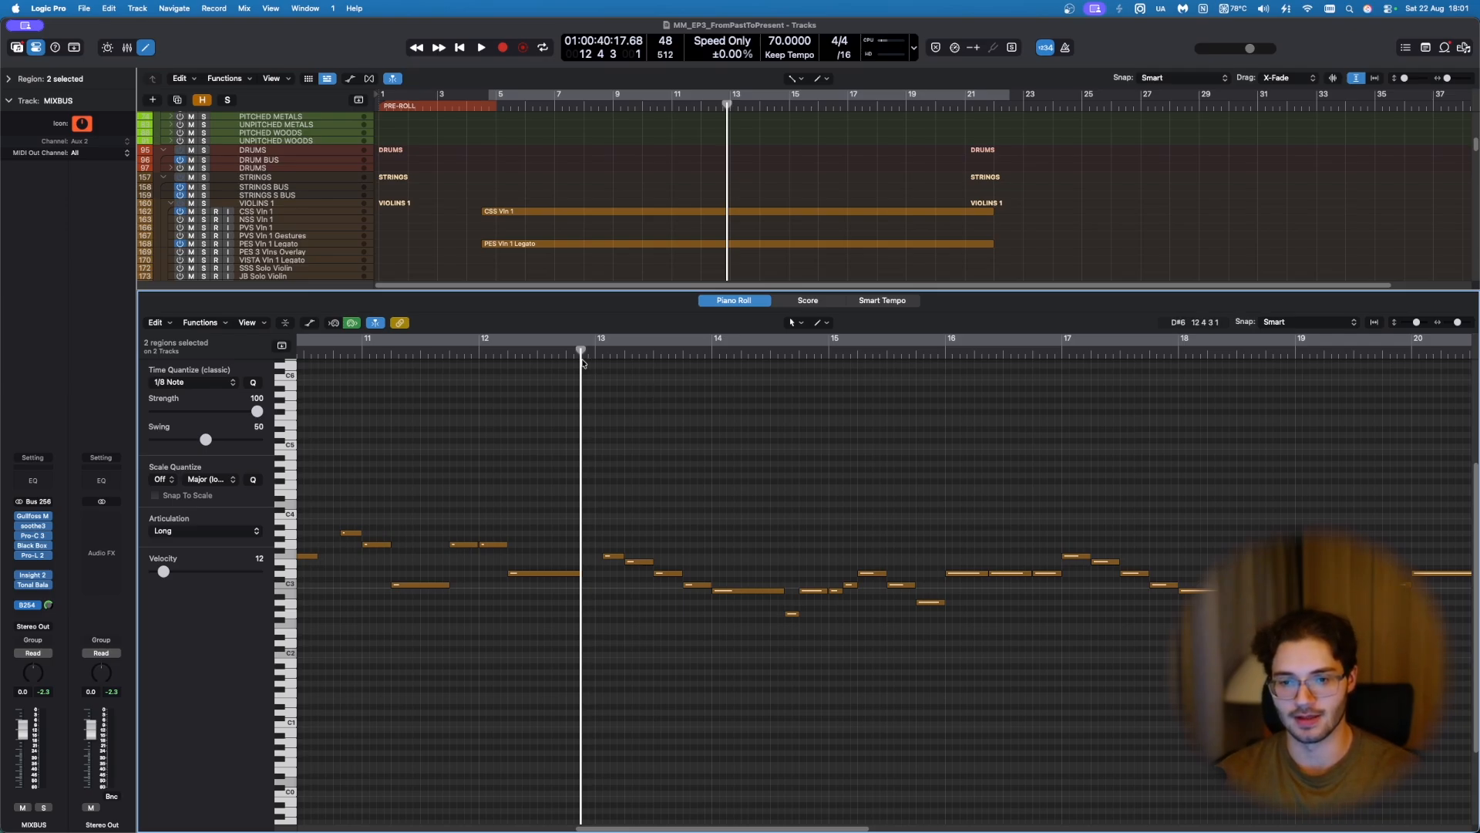
key(e)
Step: View the notes of the two viola and two cello section regions together and close the note editor
drag(559, 519, 843, 598)
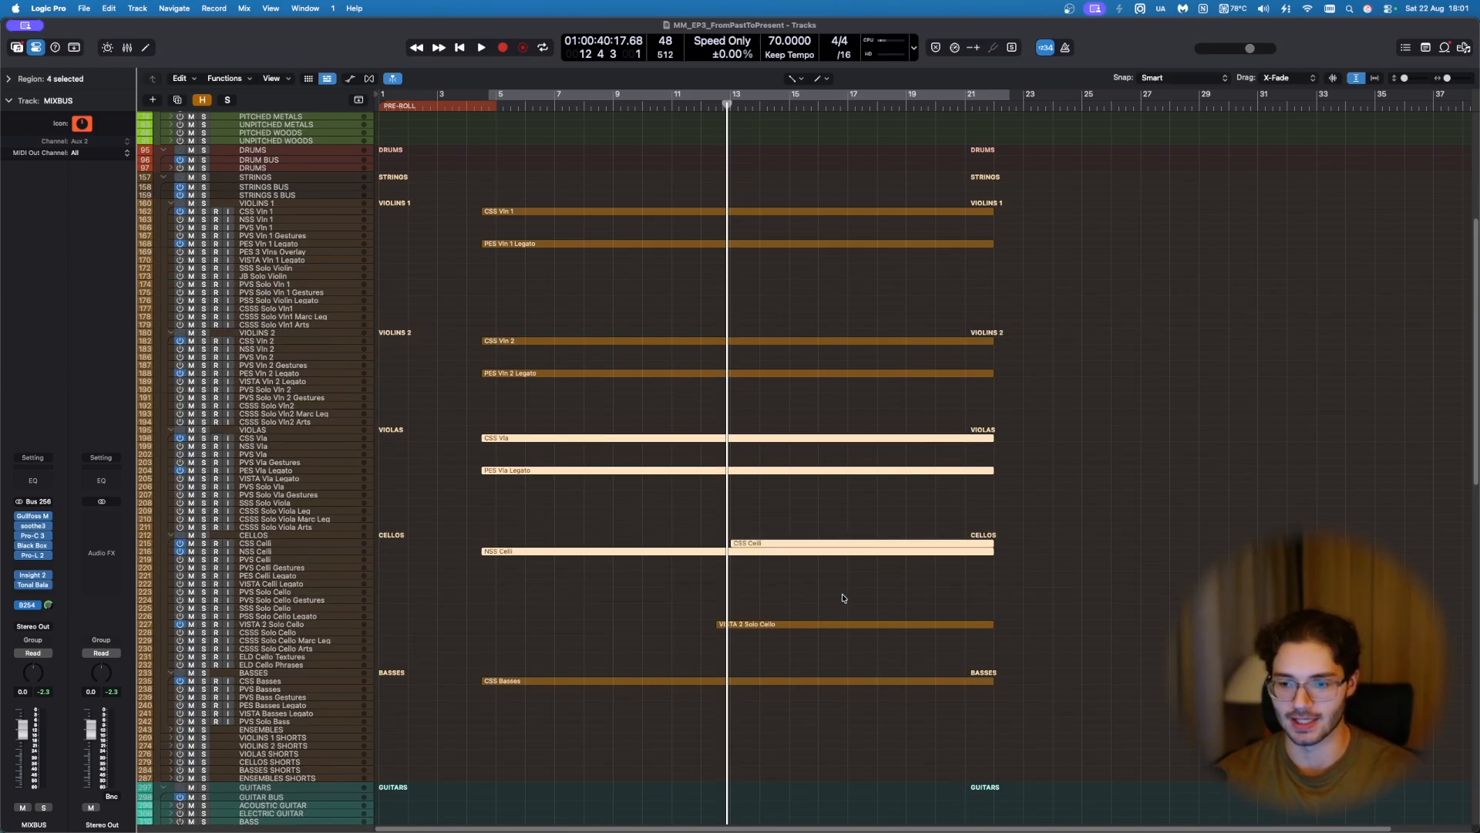
key(e)
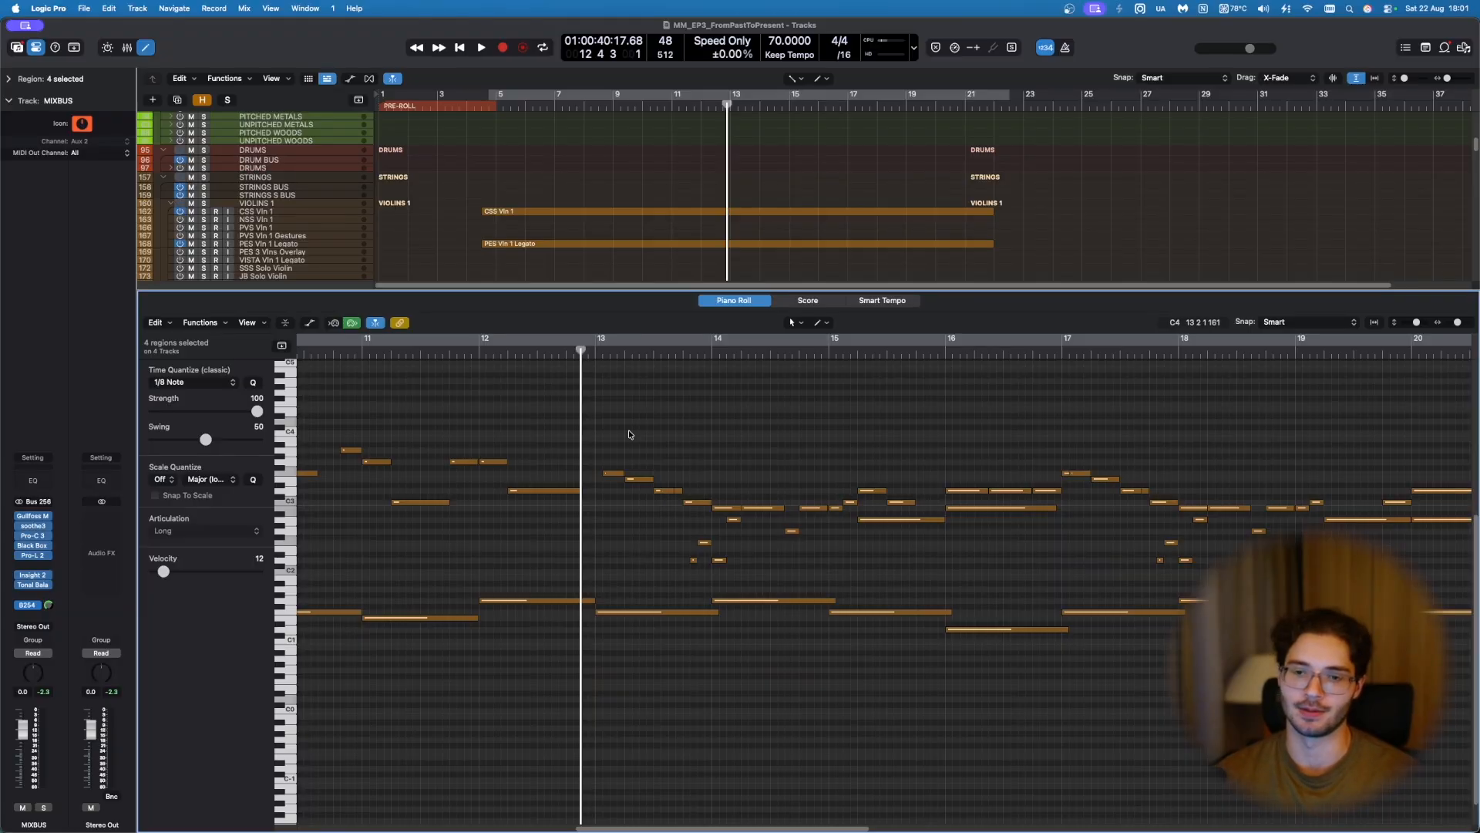
key(e)
Step: Examine the notes of the CSS Vln 1 and PES Vln 1 Legato regions with the playhead at bar 14
drag(628, 205, 640, 248)
key(e)
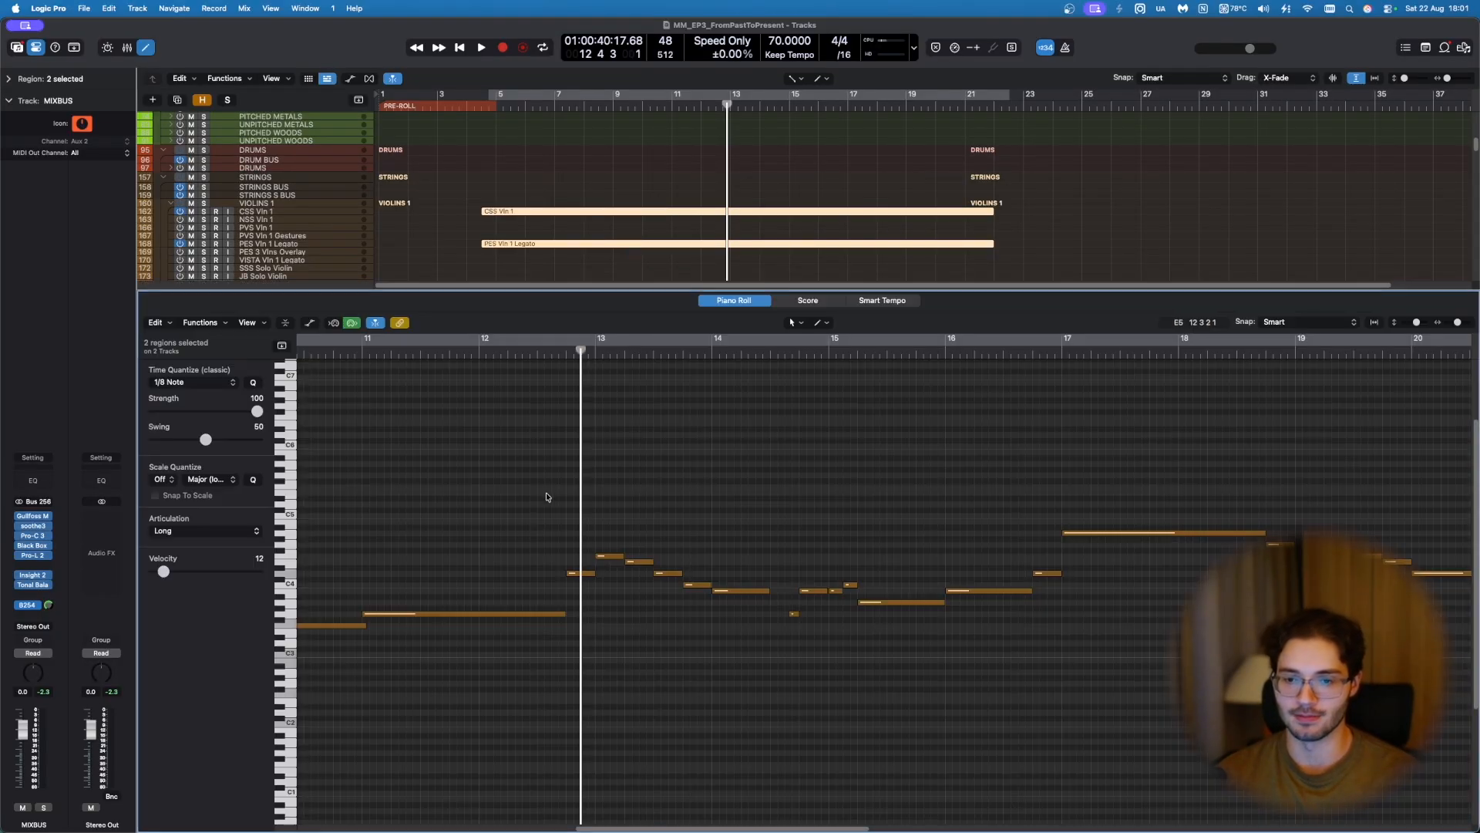
click(719, 352)
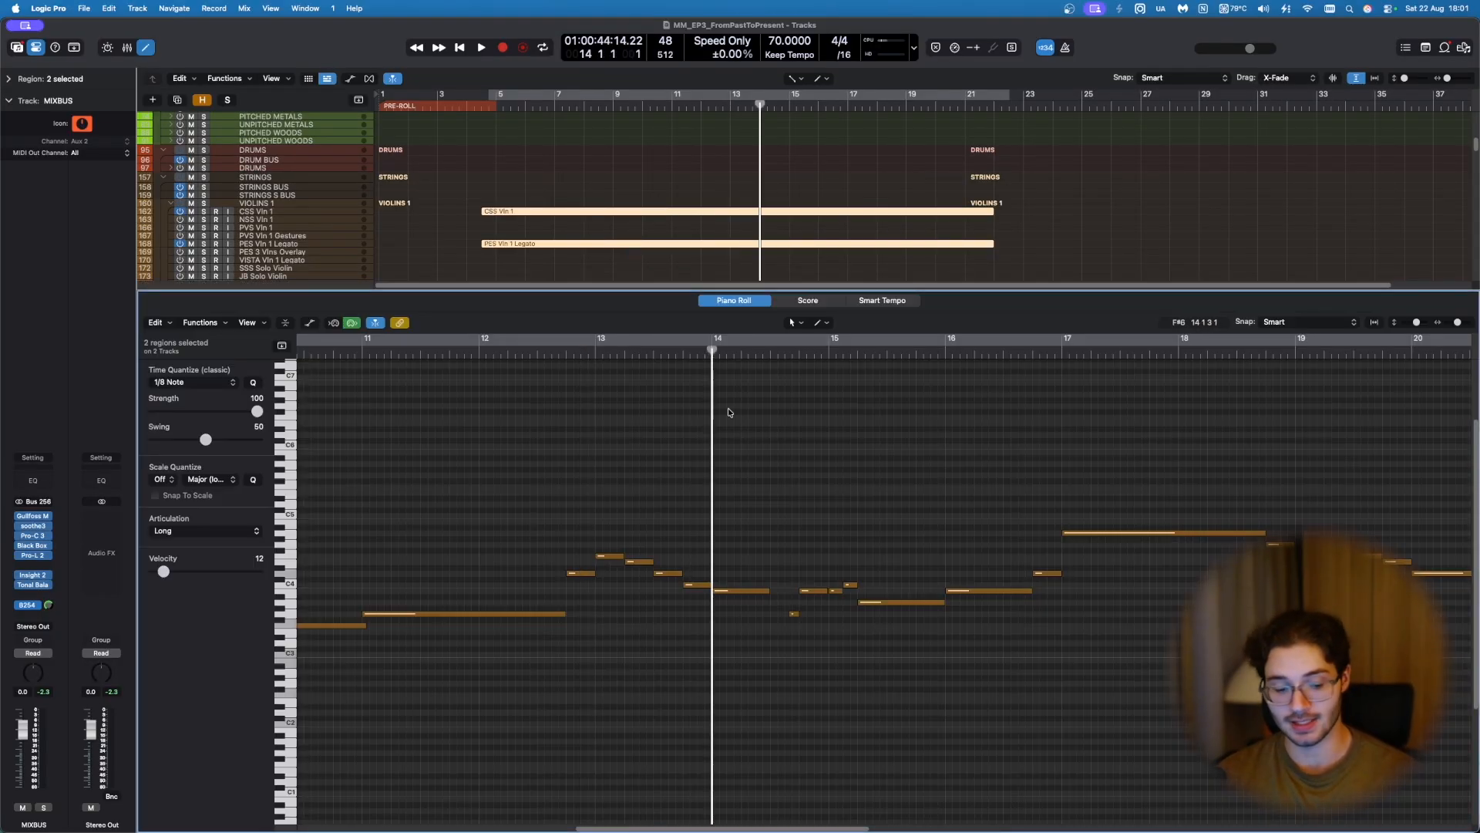
key(e)
Step: View the notes of the CSS Celli and NSS Celli regions, placing the playhead at 15 1 4 1
drag(657, 502, 738, 553)
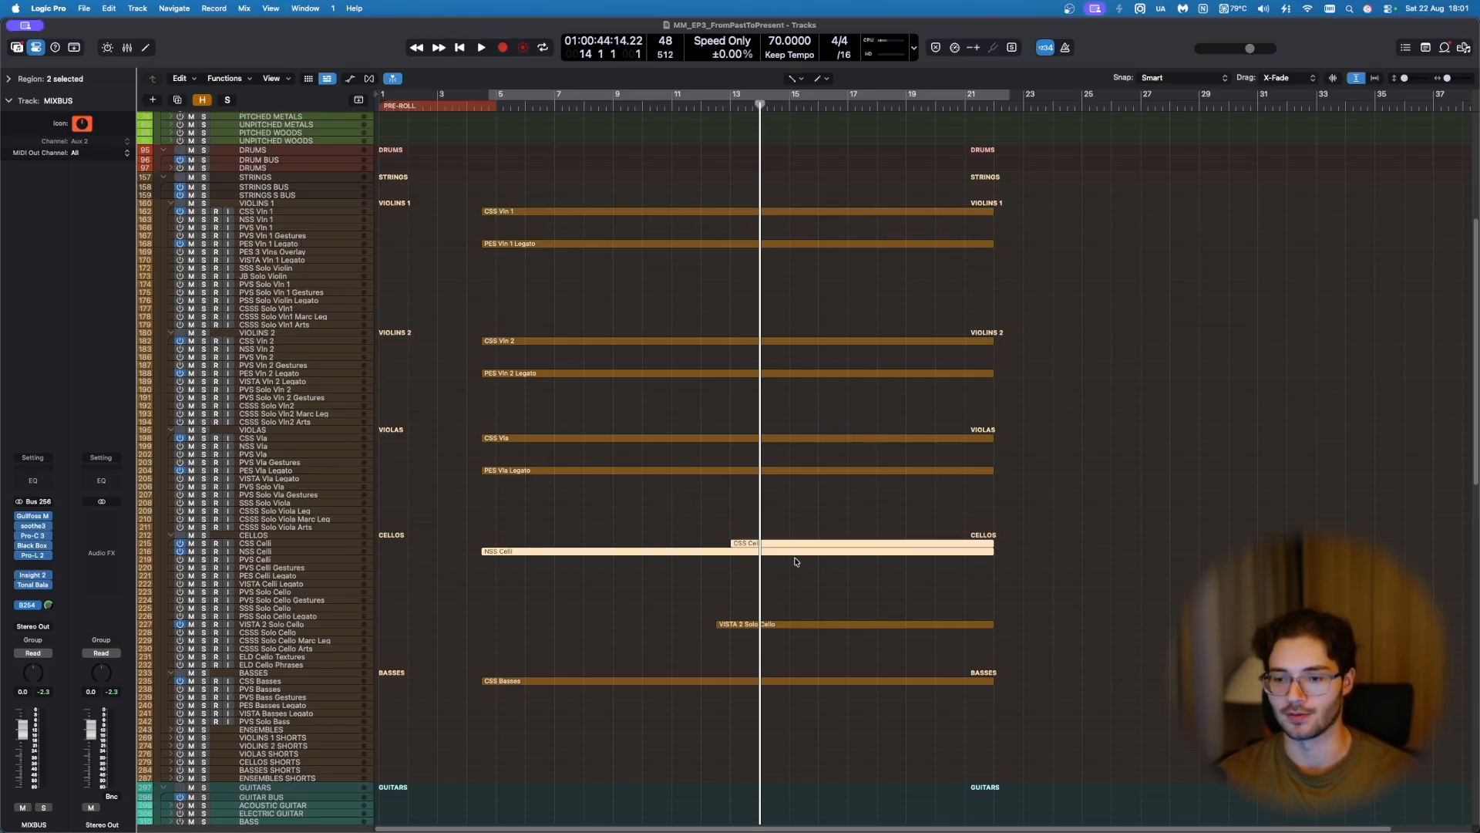
key(e)
drag(859, 352, 851, 352)
key(e)
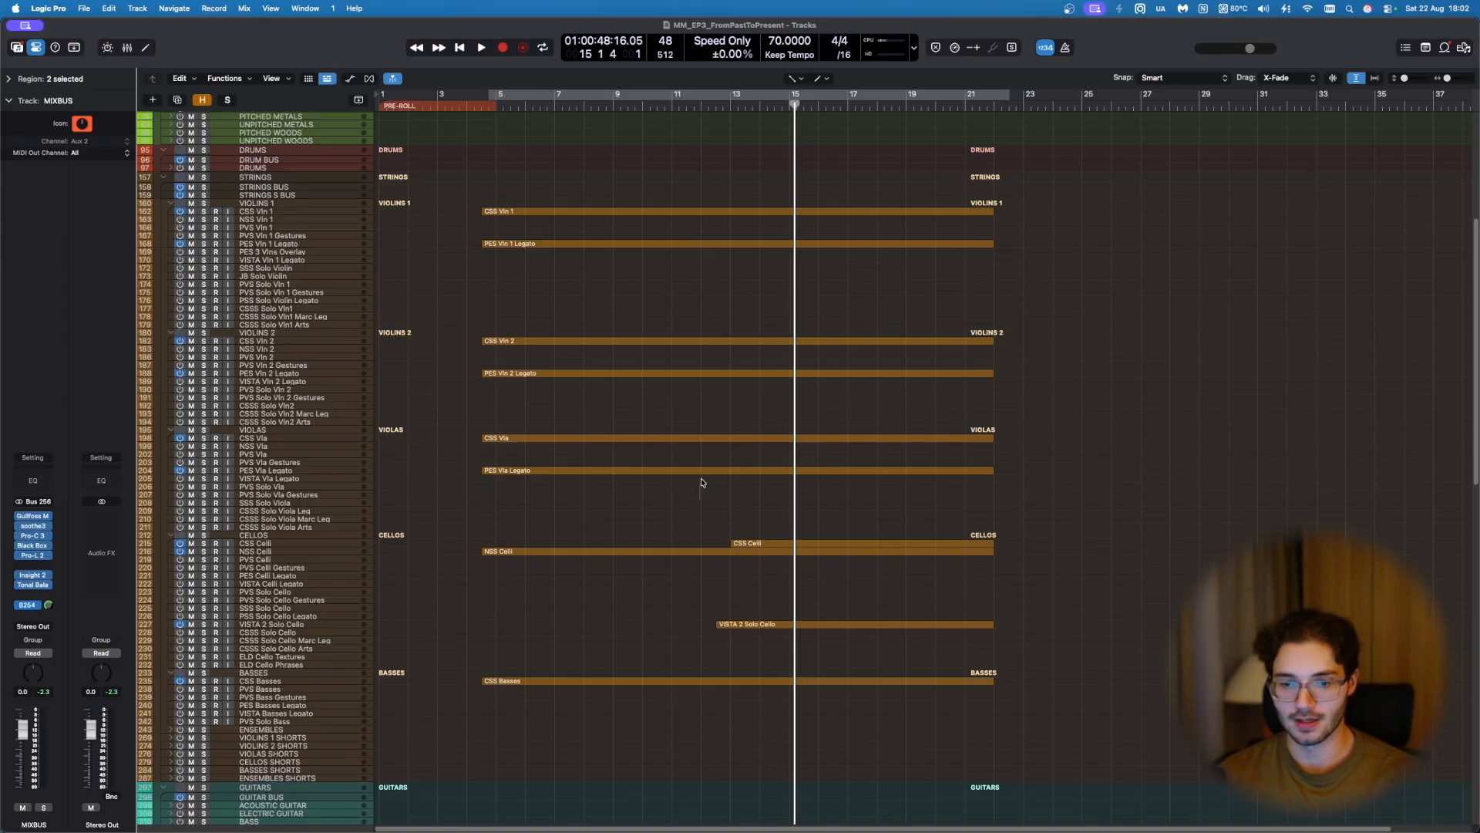
Step: Compare the notes of the two viola regions at bar 15 and clear the region selection
drag(700, 492, 768, 431)
key(e)
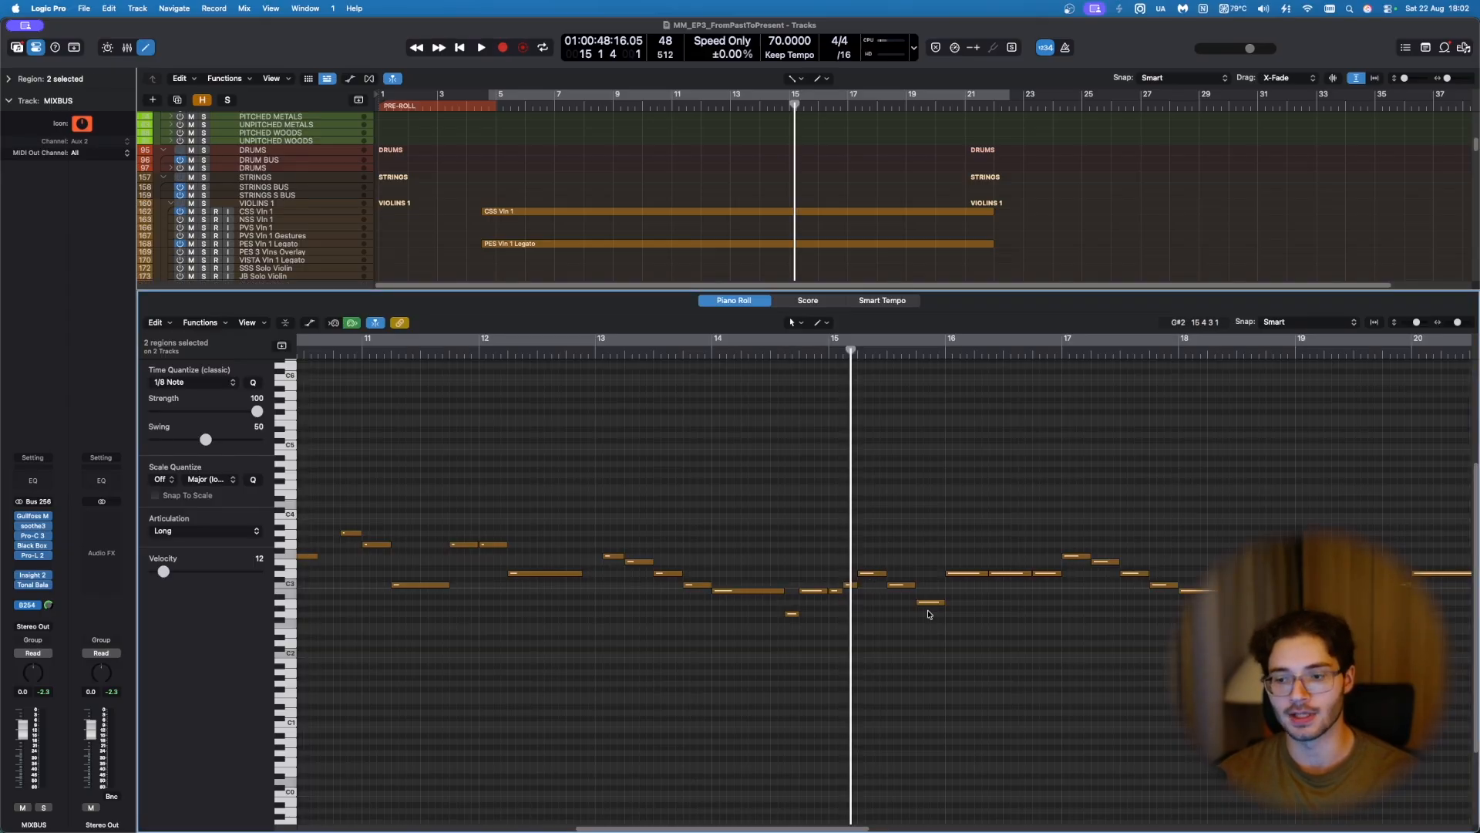
key(e)
click(841, 517)
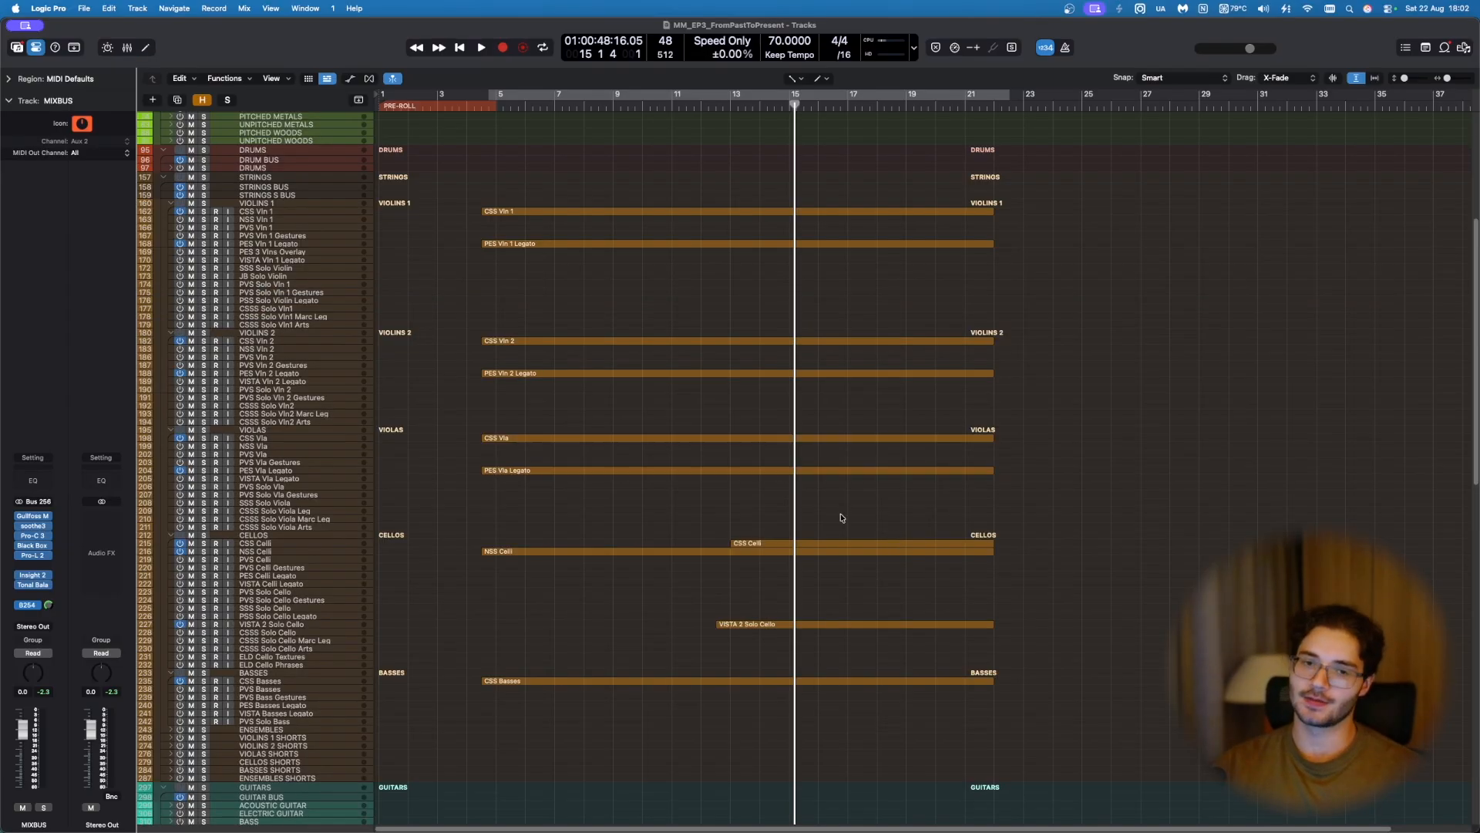
Step: Examine the viola and cello section notes together, move the playhead to bar 13 and deselect the regions
drag(836, 575, 760, 432)
key(e)
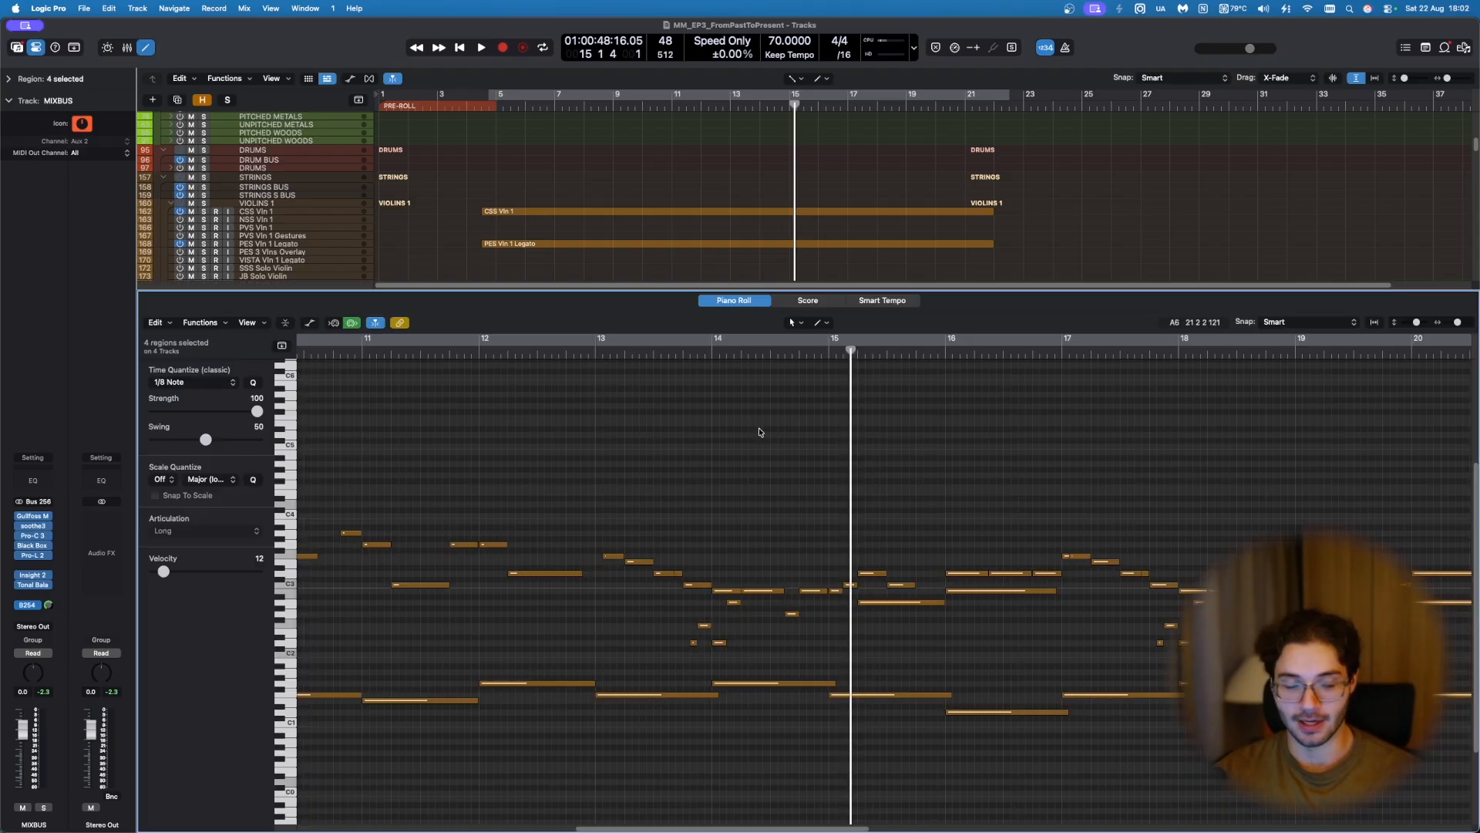
key(e)
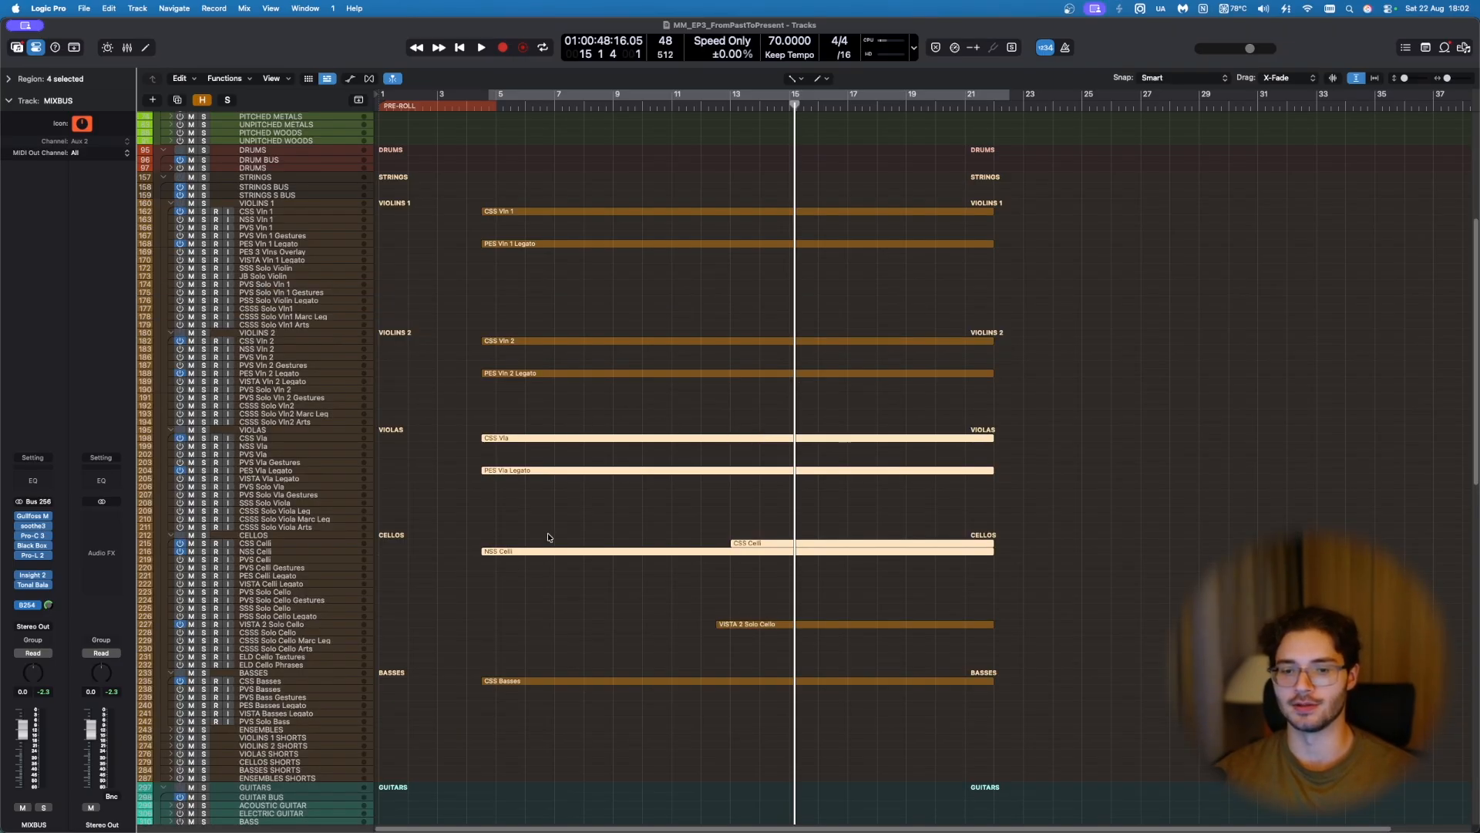
key(e)
click(636, 351)
key(e)
click(717, 410)
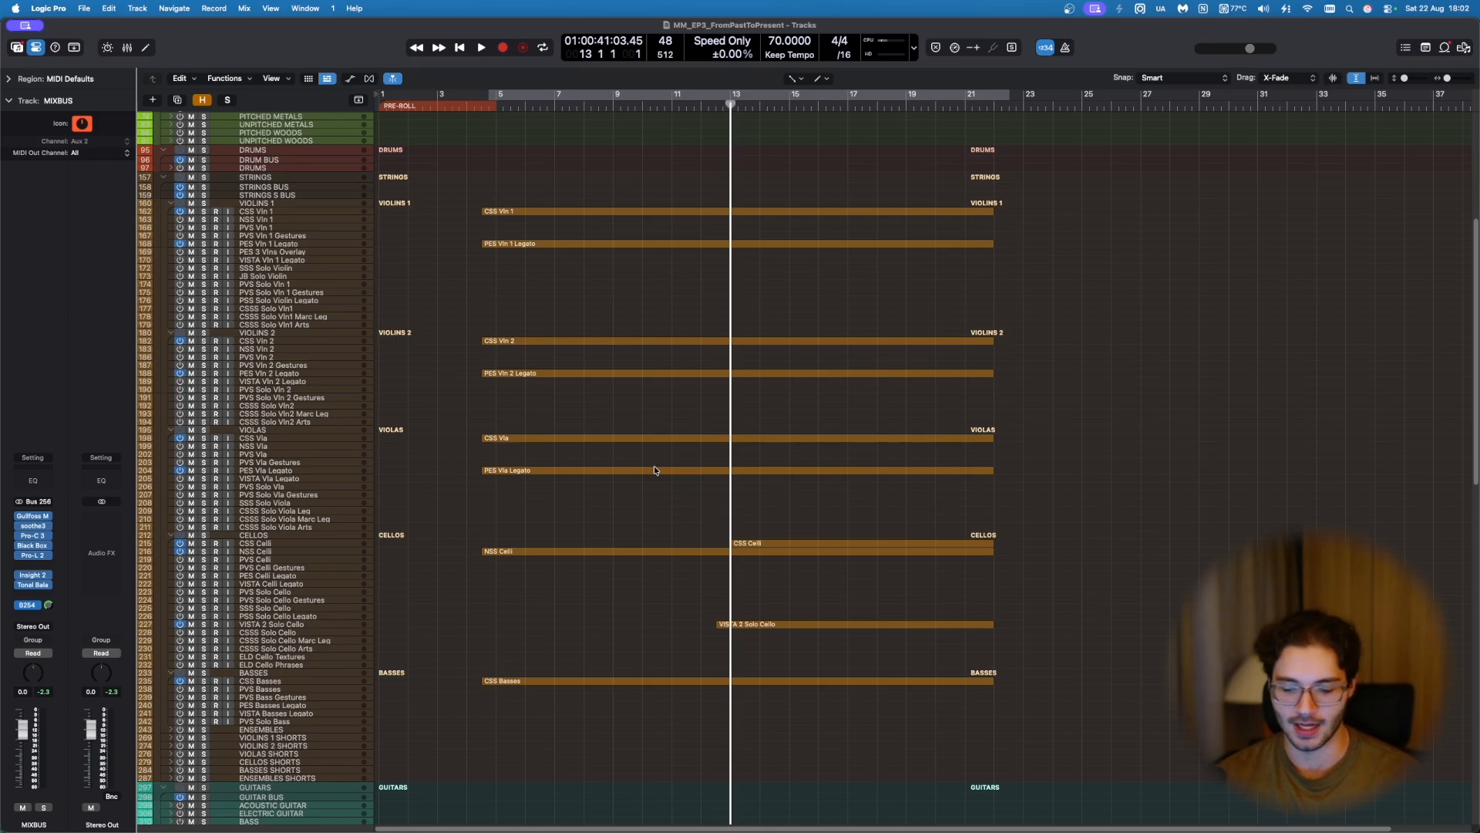
Step: Look past the string stacks to the synths and examine the ELD Fantasy Pads notes with the playhead at 12 3 3 1
scroll(654, 469, down, 5)
scroll(655, 470, up, 6)
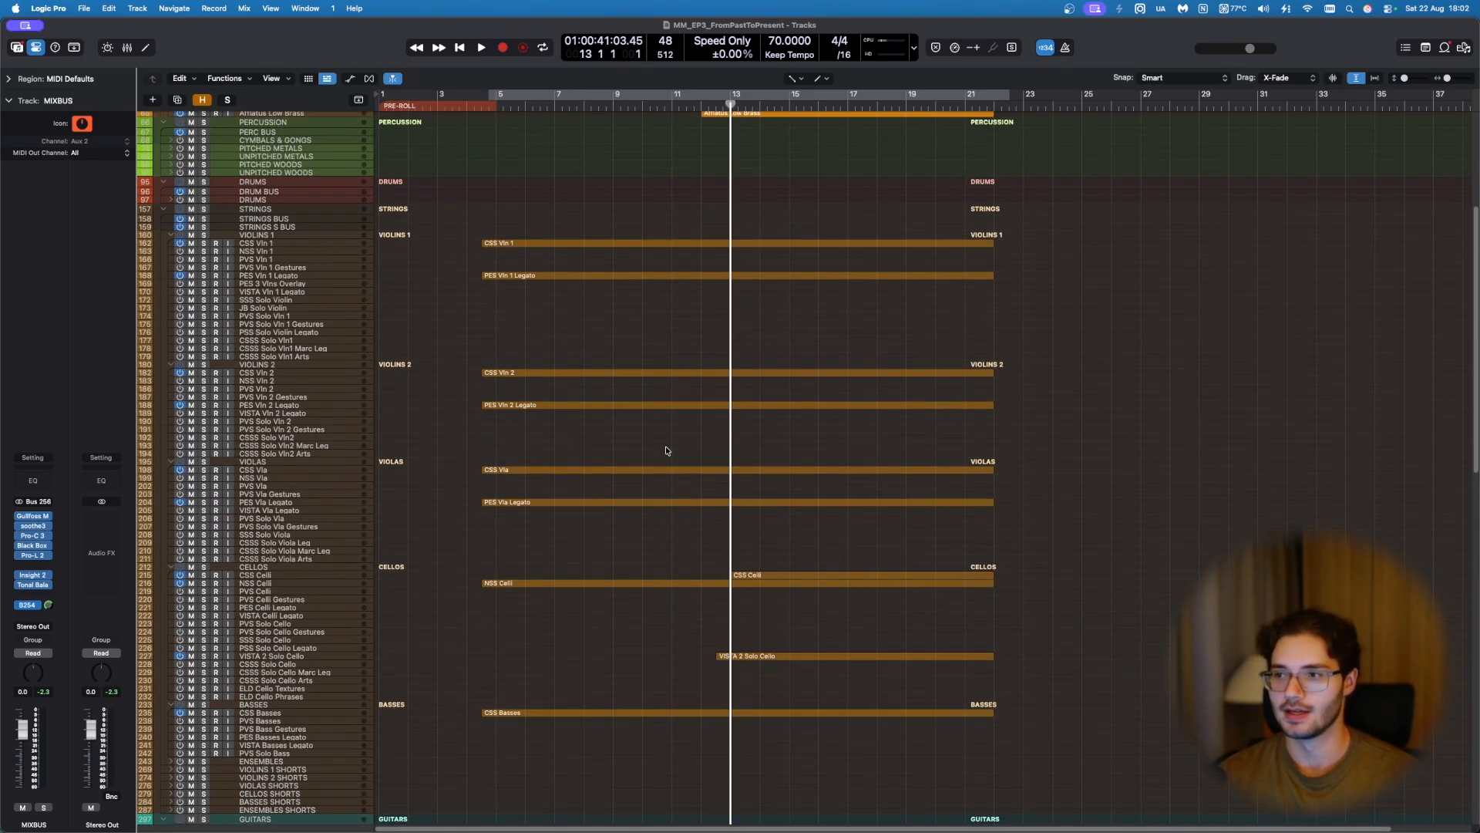
scroll(667, 450, down, 4)
scroll(670, 476, up, 2)
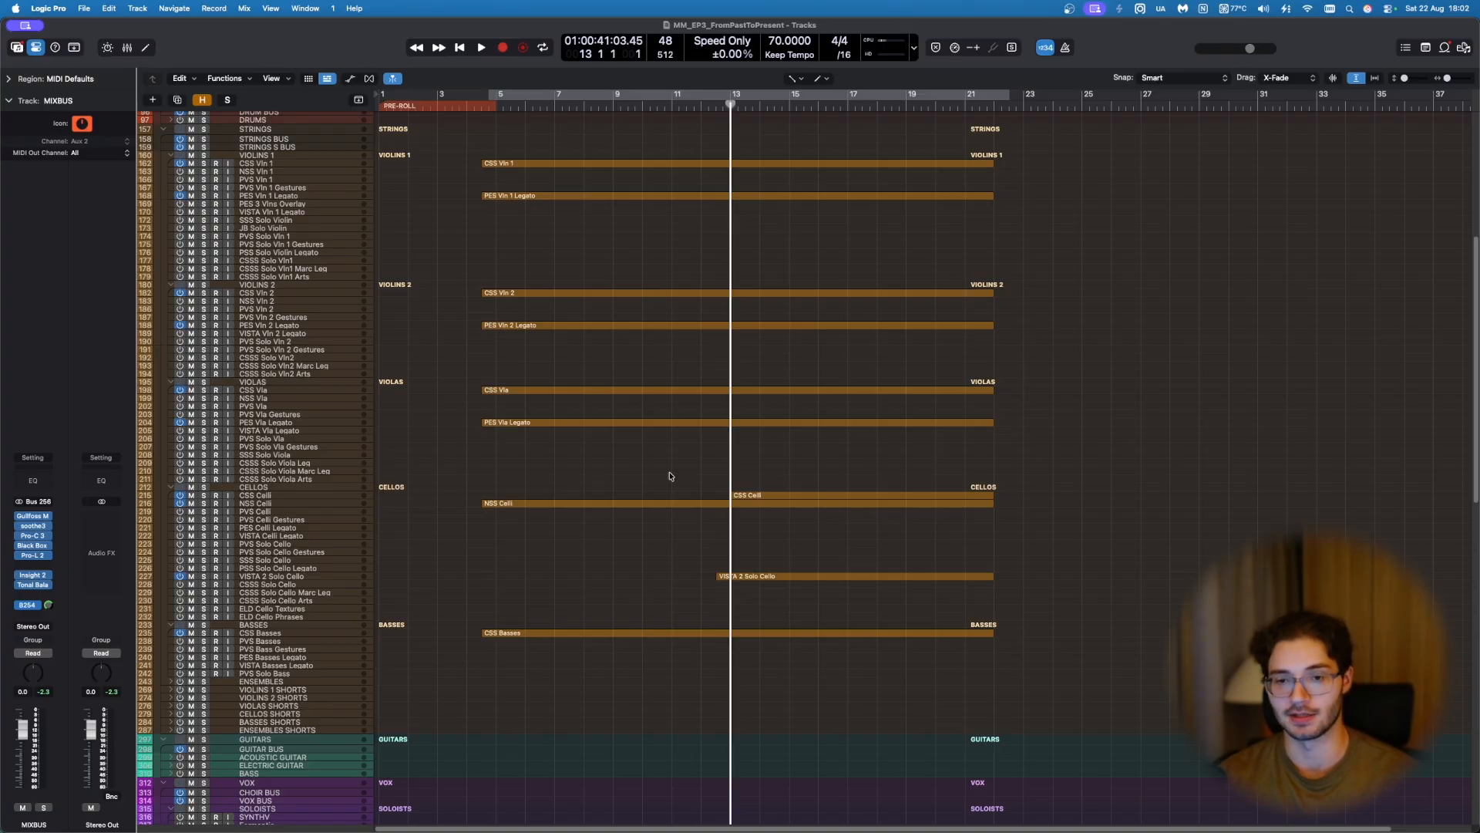
key(super+Left)
shift+click(696, 456)
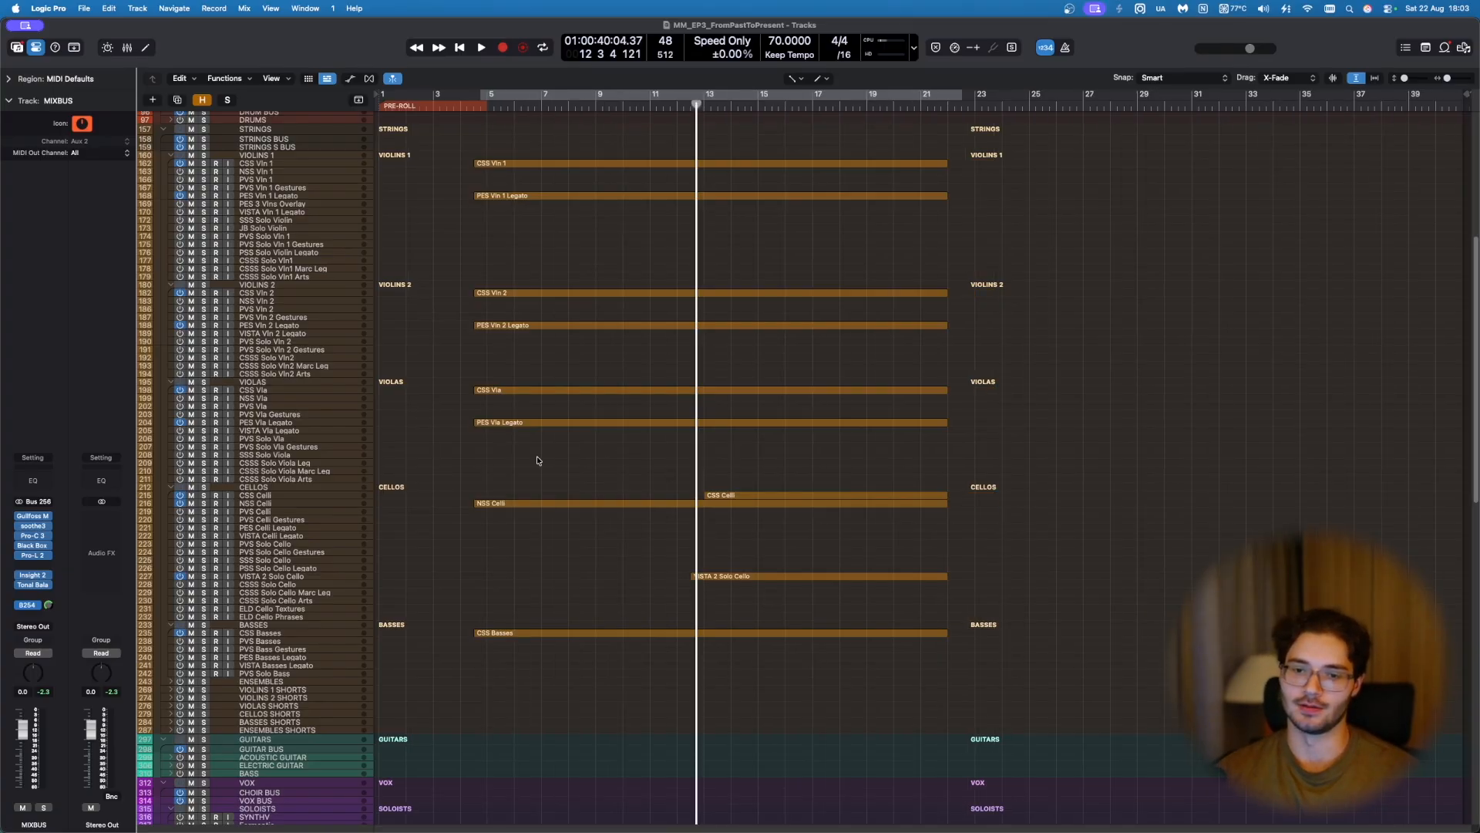
scroll(561, 475, up, 4)
scroll(809, 559, down, 20)
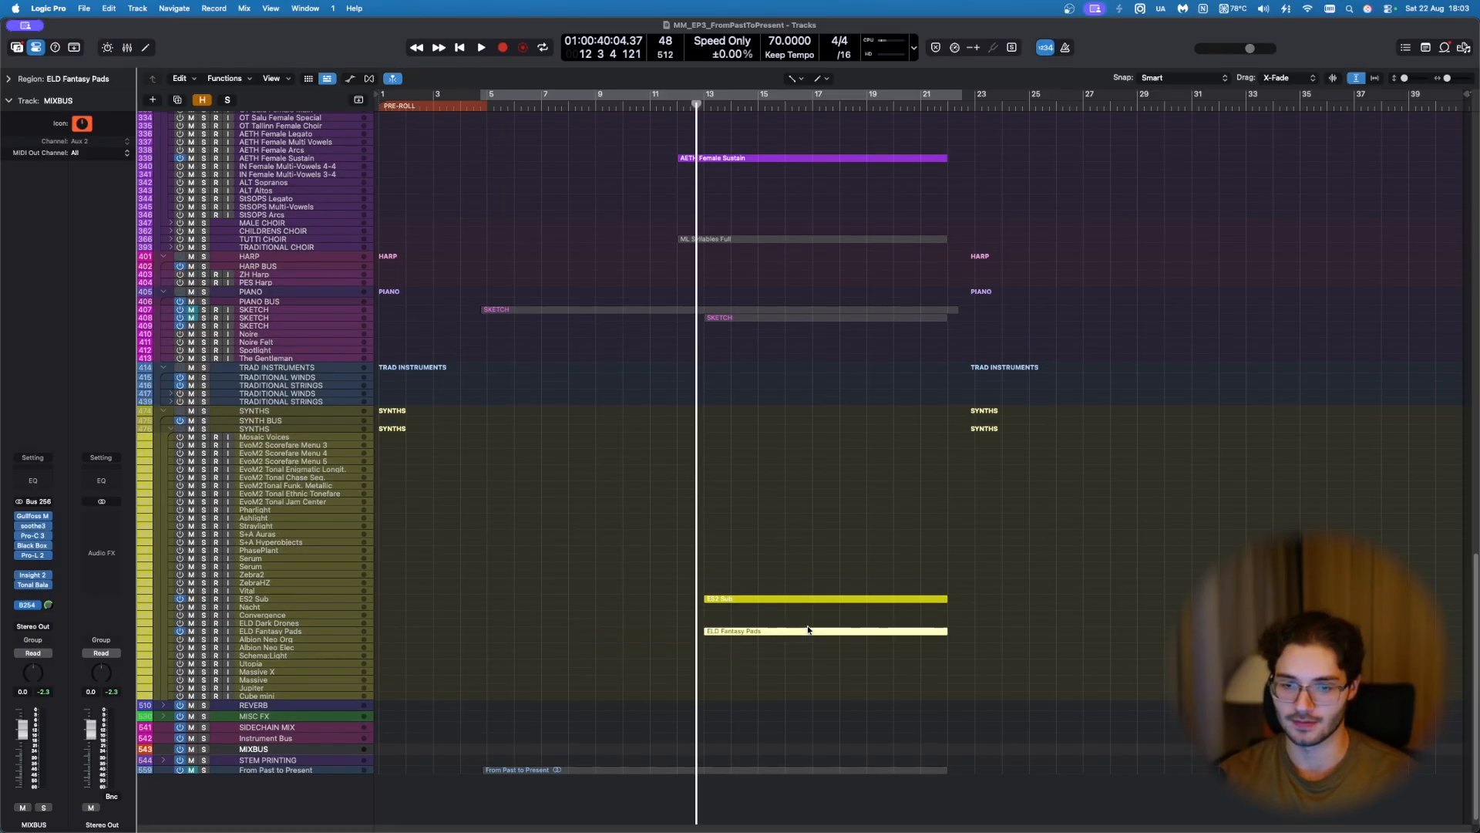
double_click(808, 631)
drag(512, 354, 506, 354)
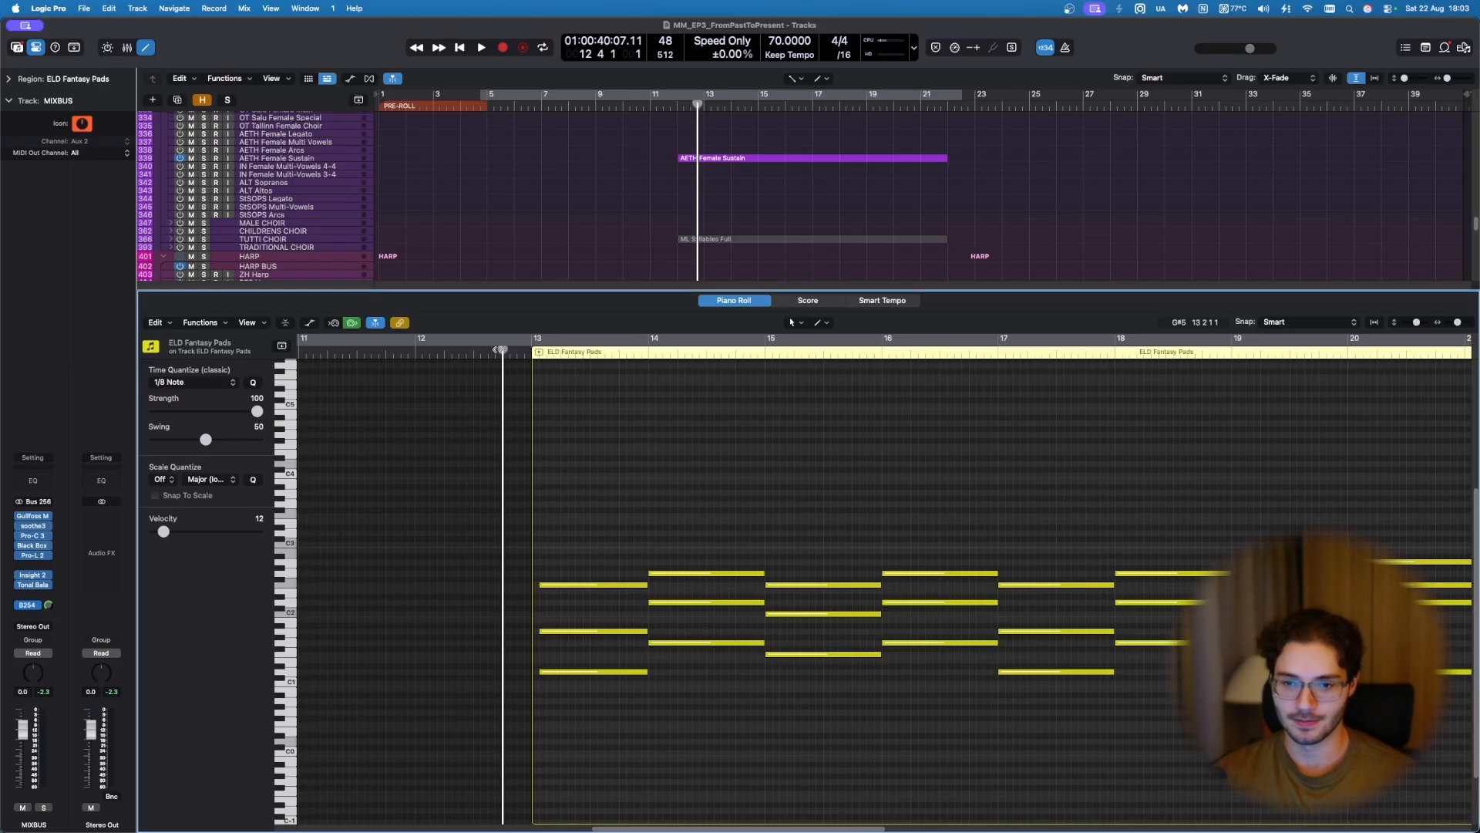
drag(494, 354, 488, 354)
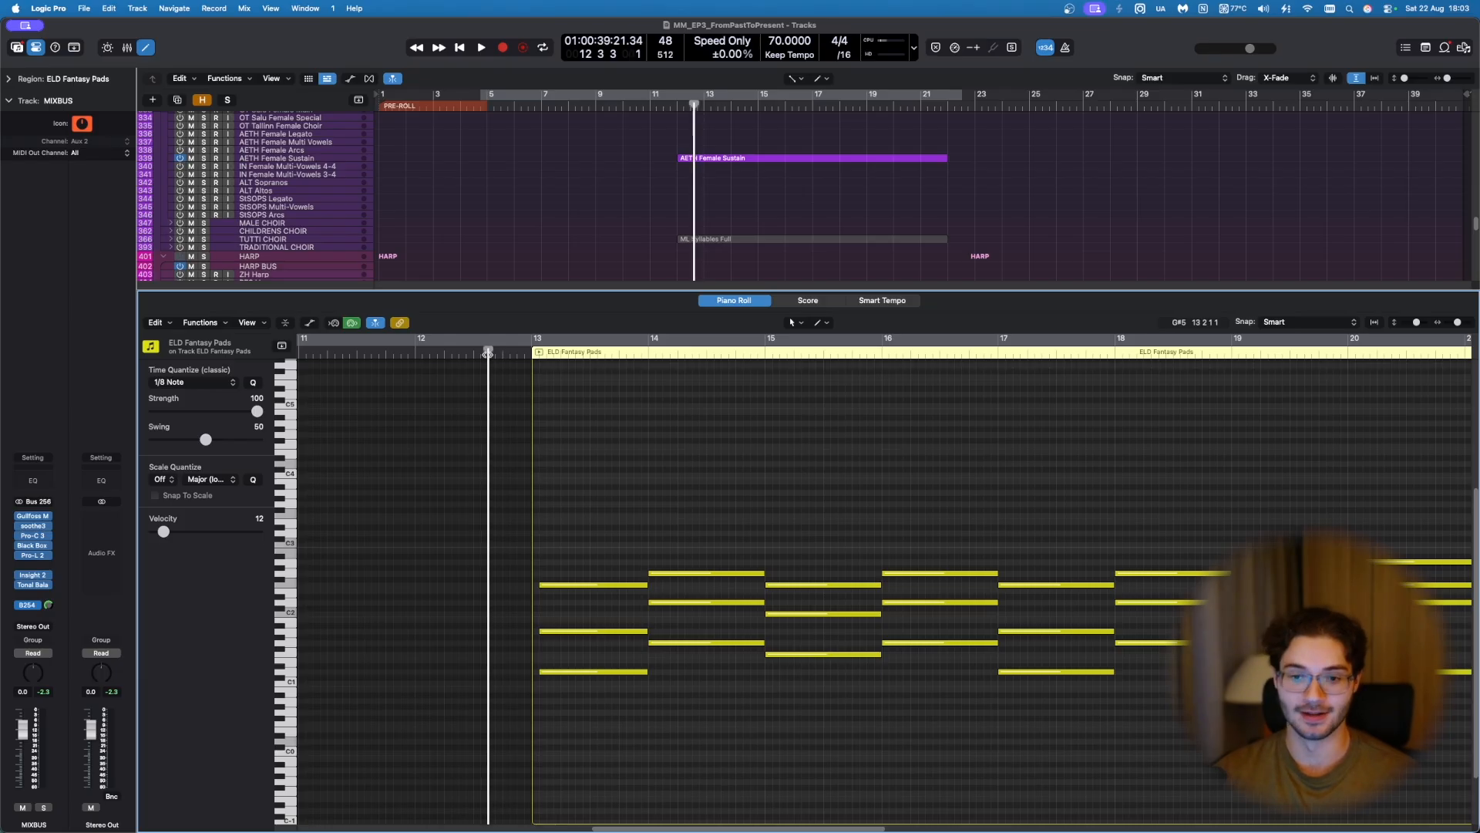
key(e)
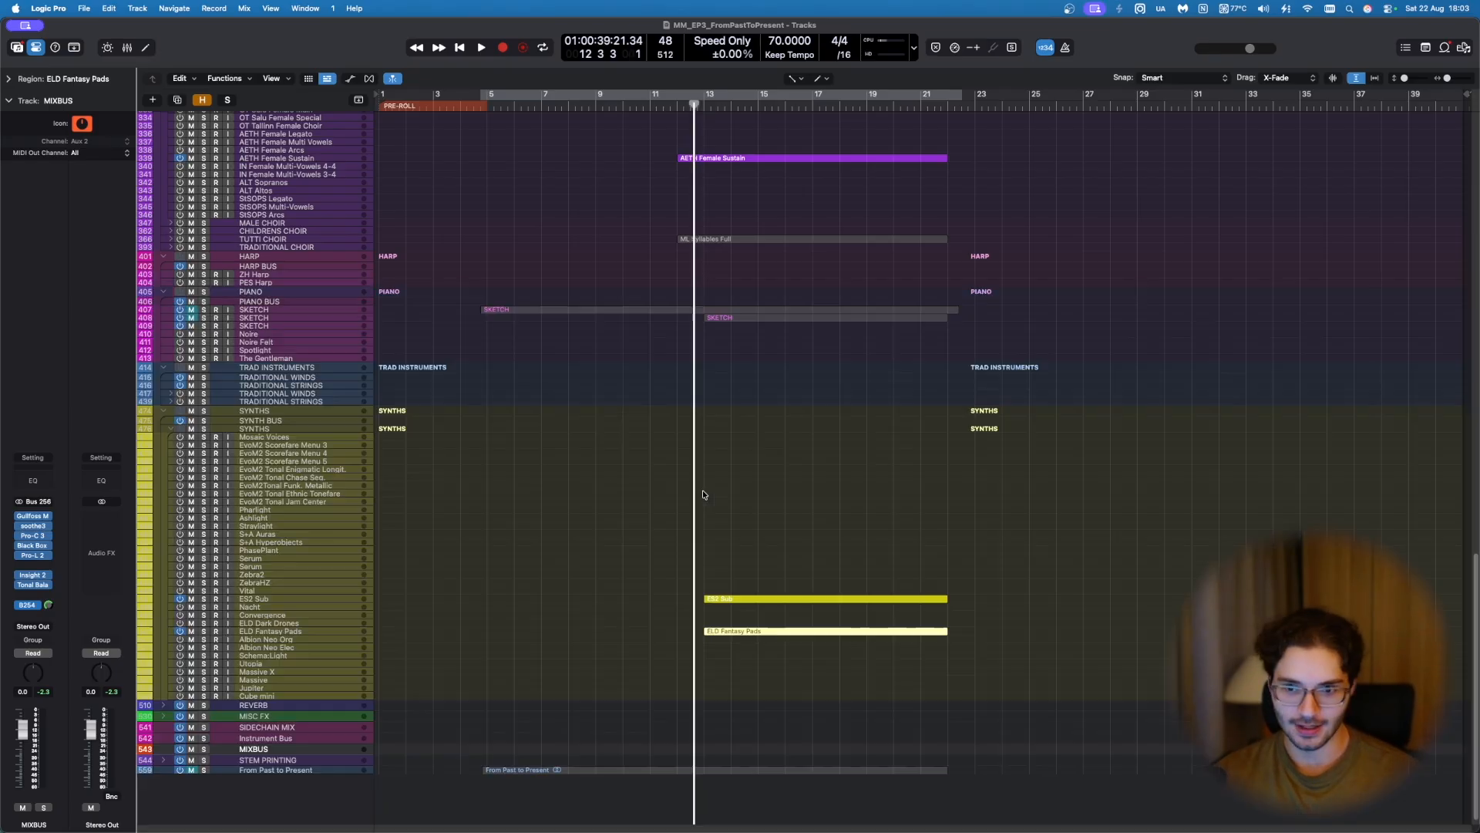
Step: View the whole chord progression of the ELD Fantasy Pads region at once and close the note editor
drag(648, 649, 751, 613)
key(e)
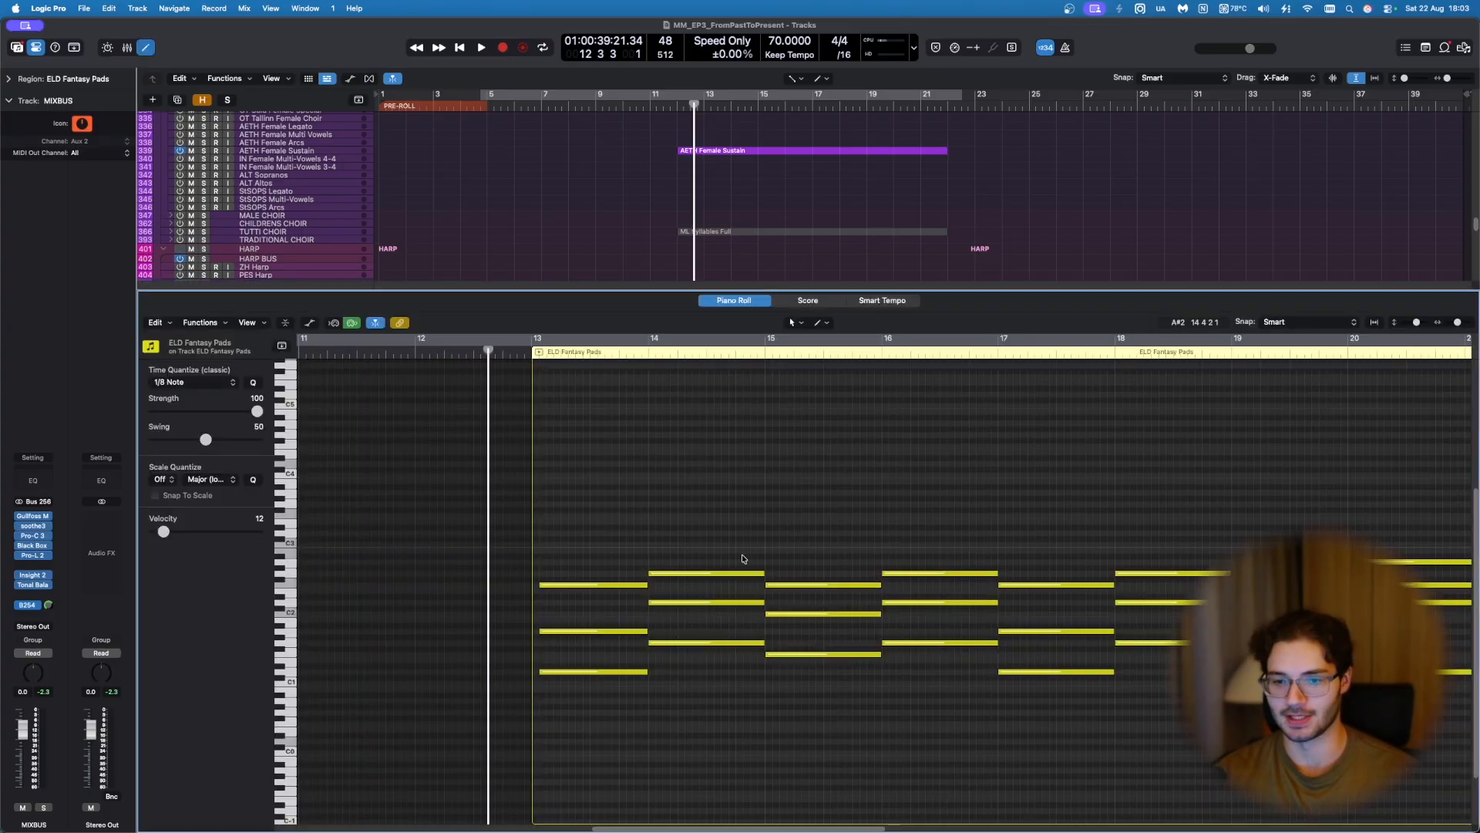
scroll(742, 558, down, 5)
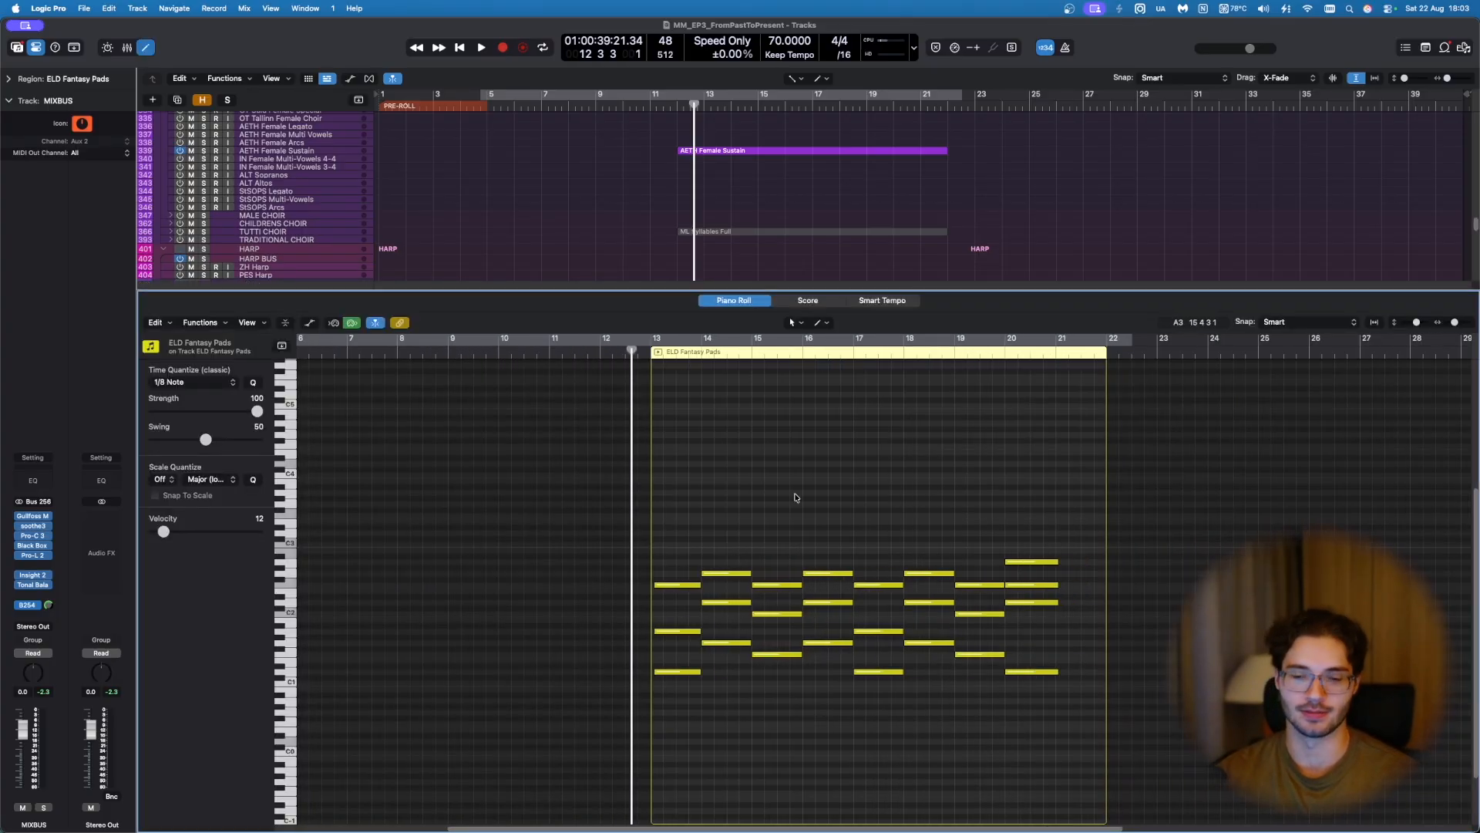
key(e)
Step: Examine the notes and Expression curve of the Afflatus Horns a2, Trombones a3 and Low Brass regions together
scroll(741, 582, up, 15)
drag(600, 429, 885, 211)
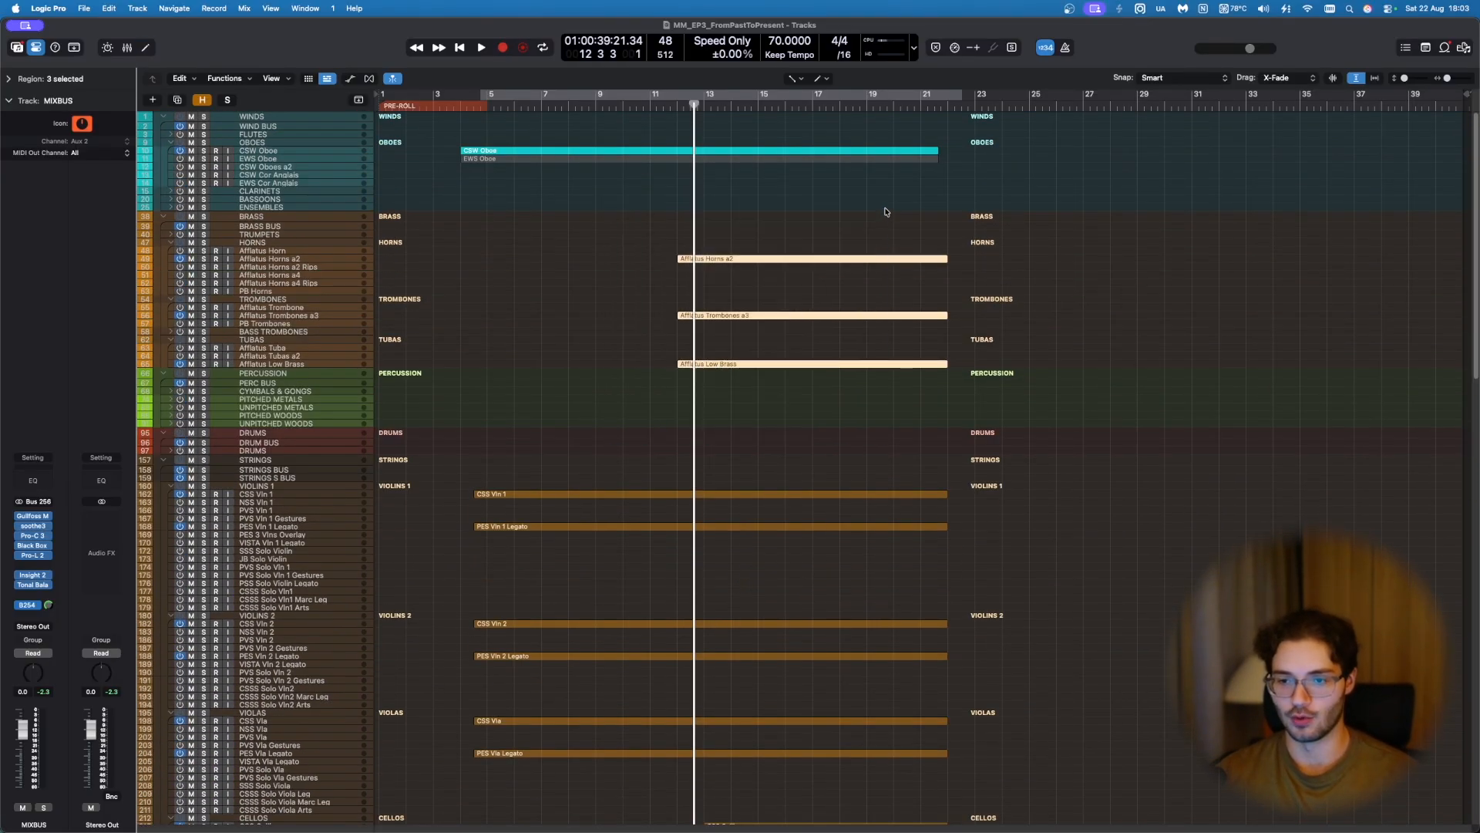
key(e)
key(a)
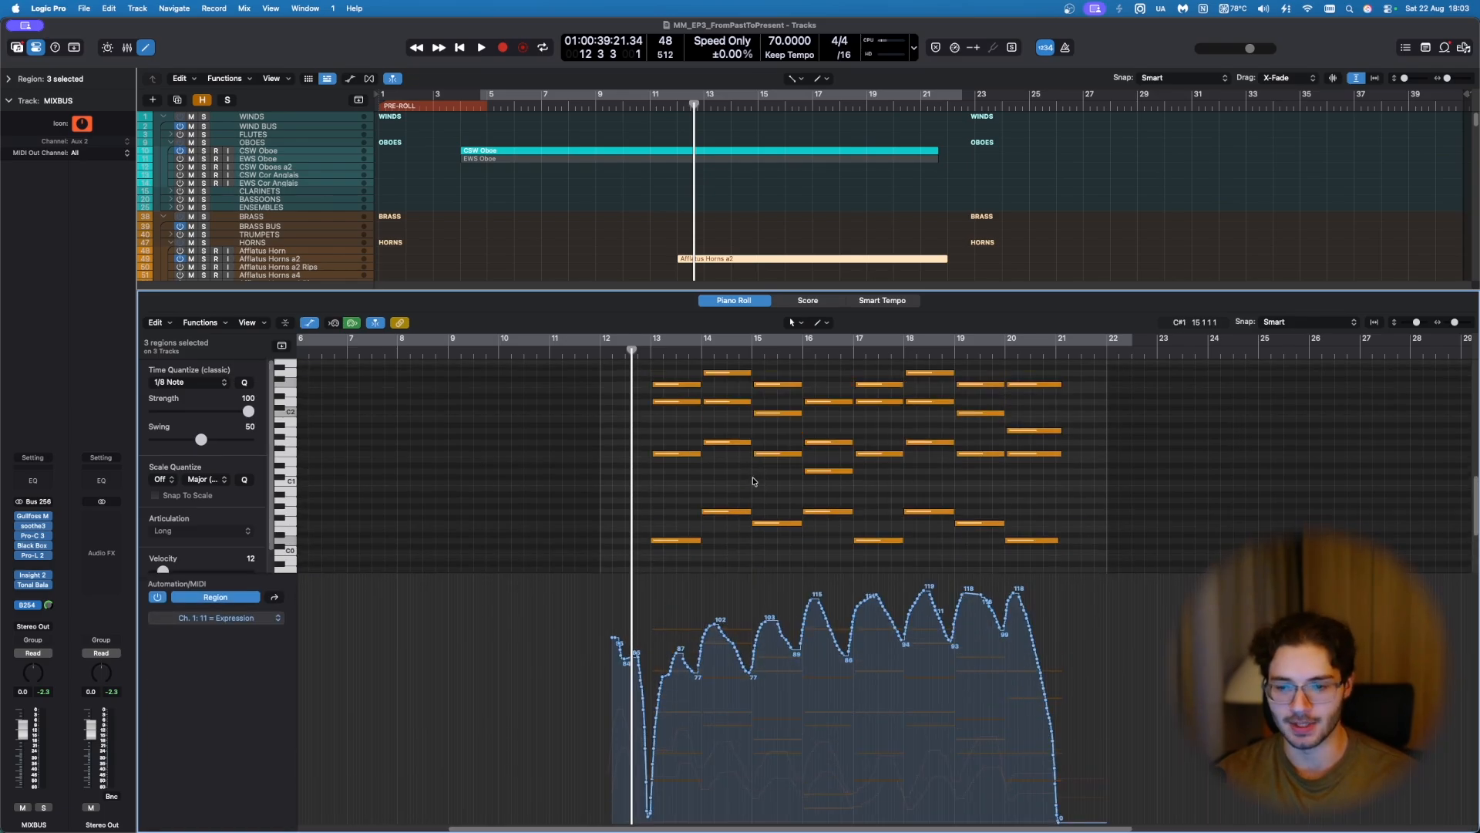
key(a)
key(e)
Step: Examine the notes of the vox regions in turn, finishing with three regions viewed together, and clear the selection
scroll(652, 396, down, 10)
scroll(651, 395, down, 10)
scroll(628, 396, up, 4)
drag(509, 452, 609, 337)
key(e)
key(e)
drag(676, 290, 746, 356)
key(e)
key(e)
drag(582, 285, 812, 505)
key(e)
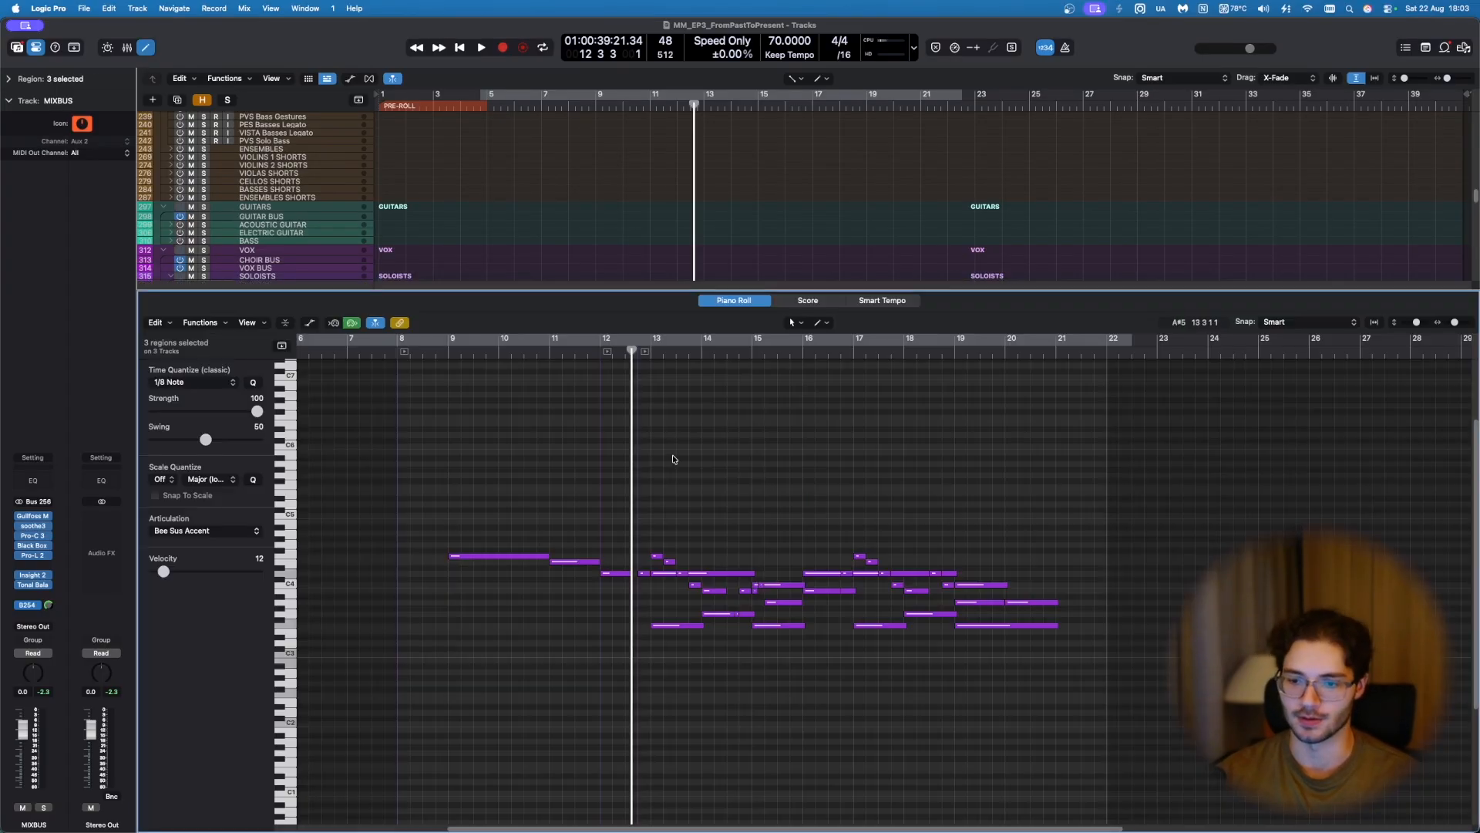
key(e)
click(605, 413)
Step: Look over the brass and string stacks again and view the notes of the two Violins 1 regions
scroll(605, 439, down, 5)
scroll(605, 466, up, 10)
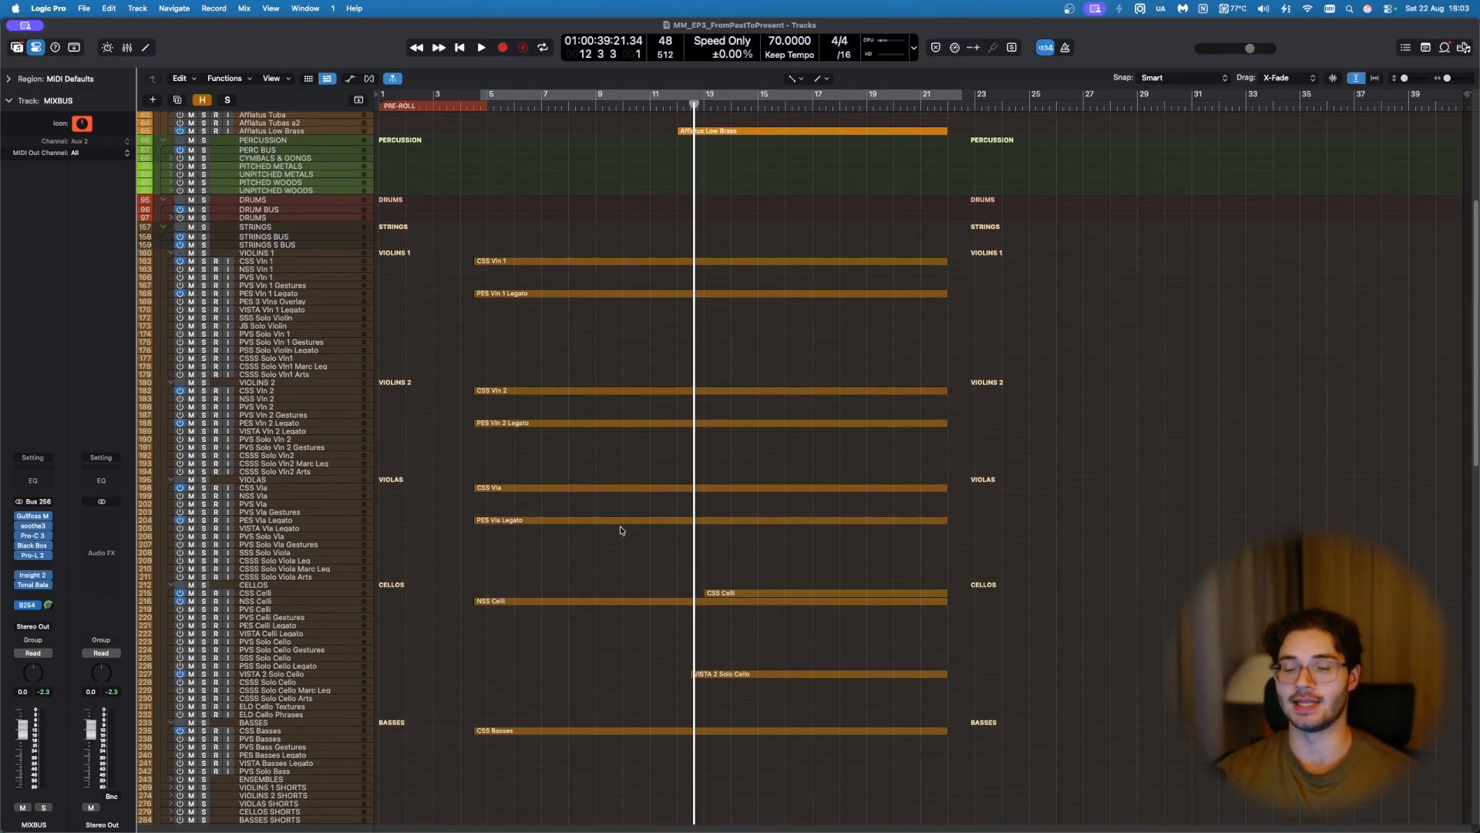
scroll(621, 530, down, 5)
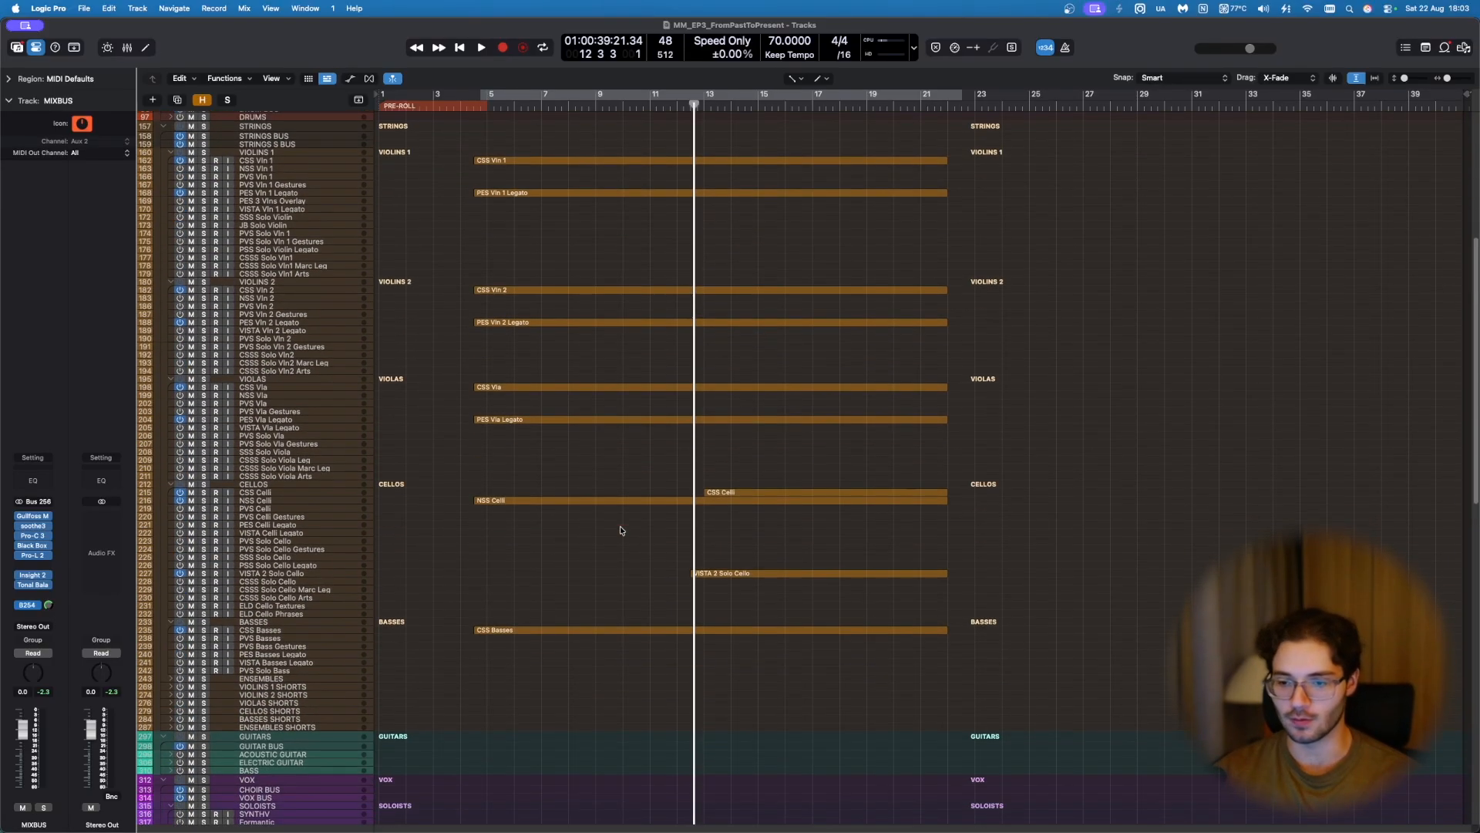
scroll(621, 530, up, 4)
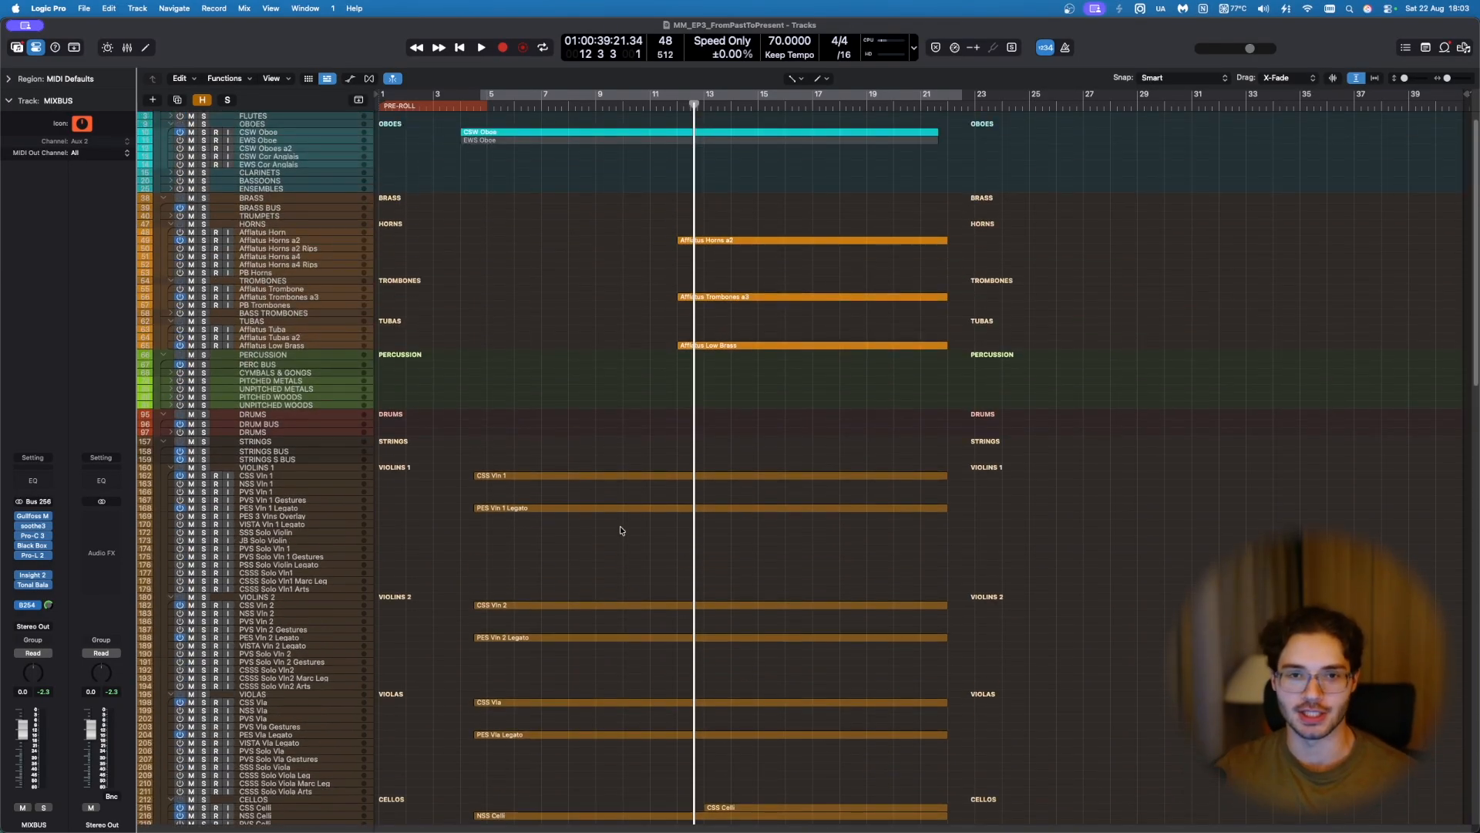
scroll(622, 530, down, 8)
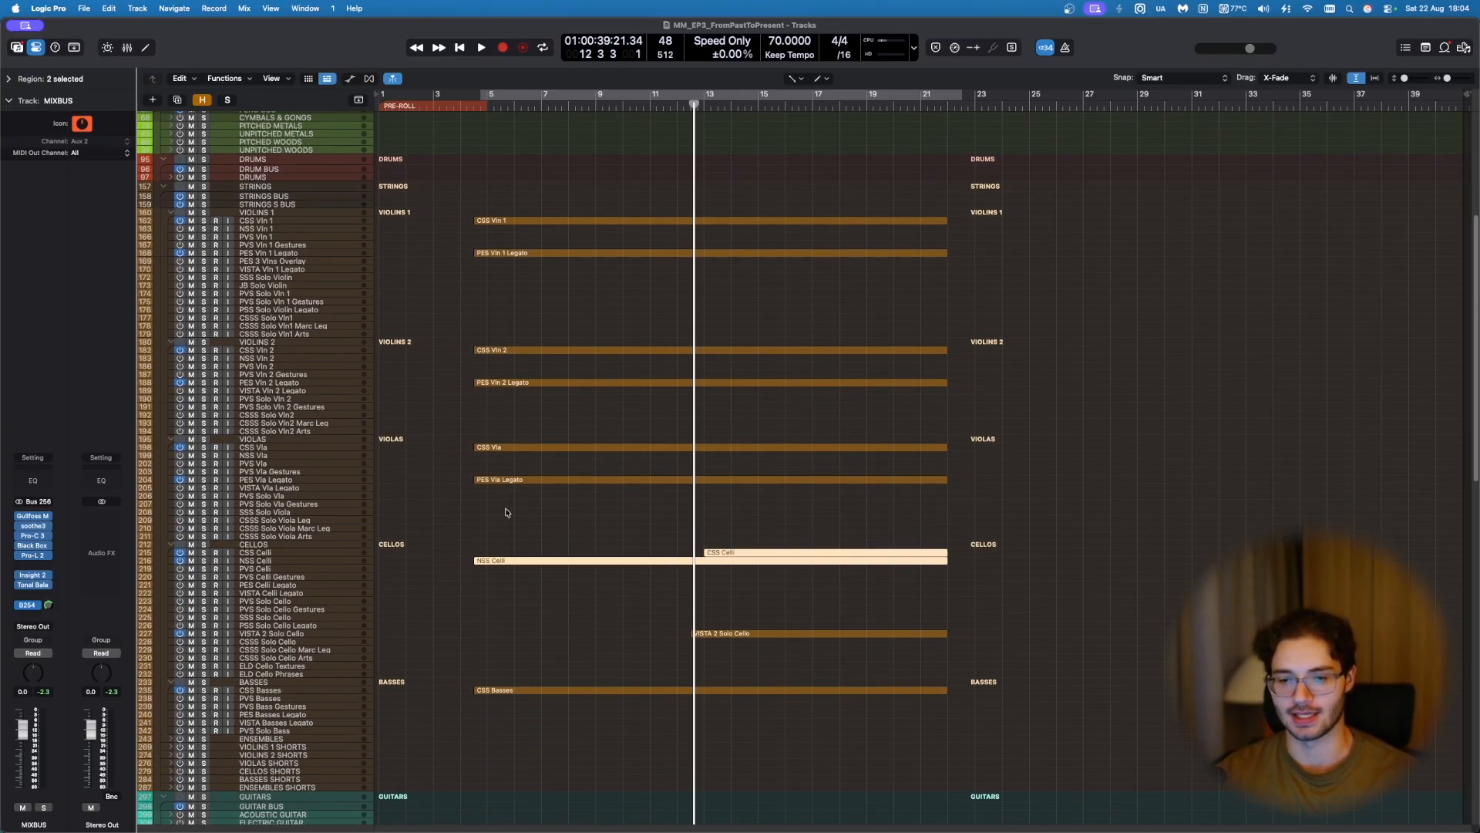
drag(625, 419, 626, 419)
key(p)
scroll(666, 538, up, 3)
key(p)
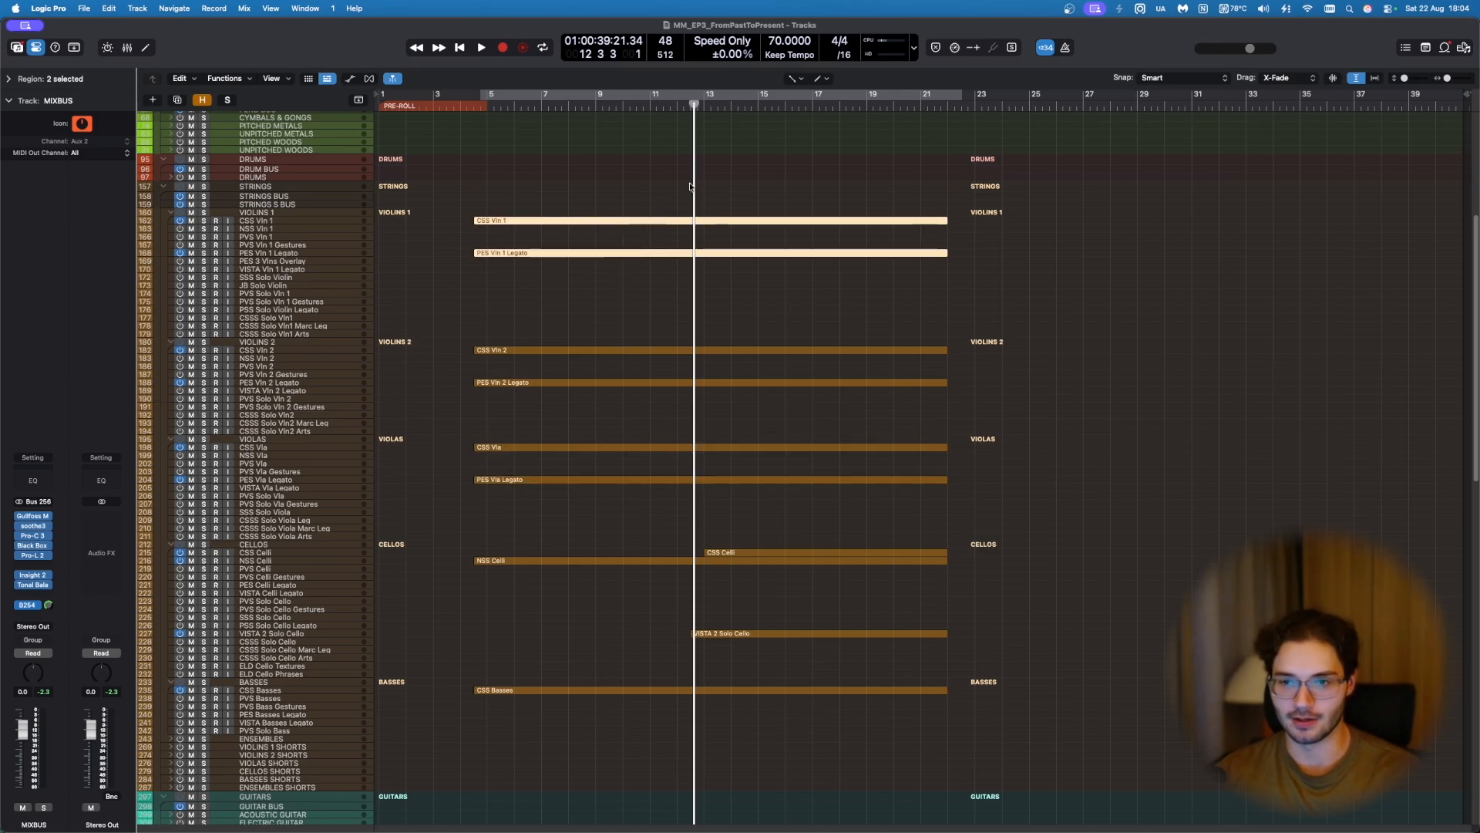
Step: View the notes of the two Violins 1 regions, followed by all the string regions together around bars 11 to 18
key(e)
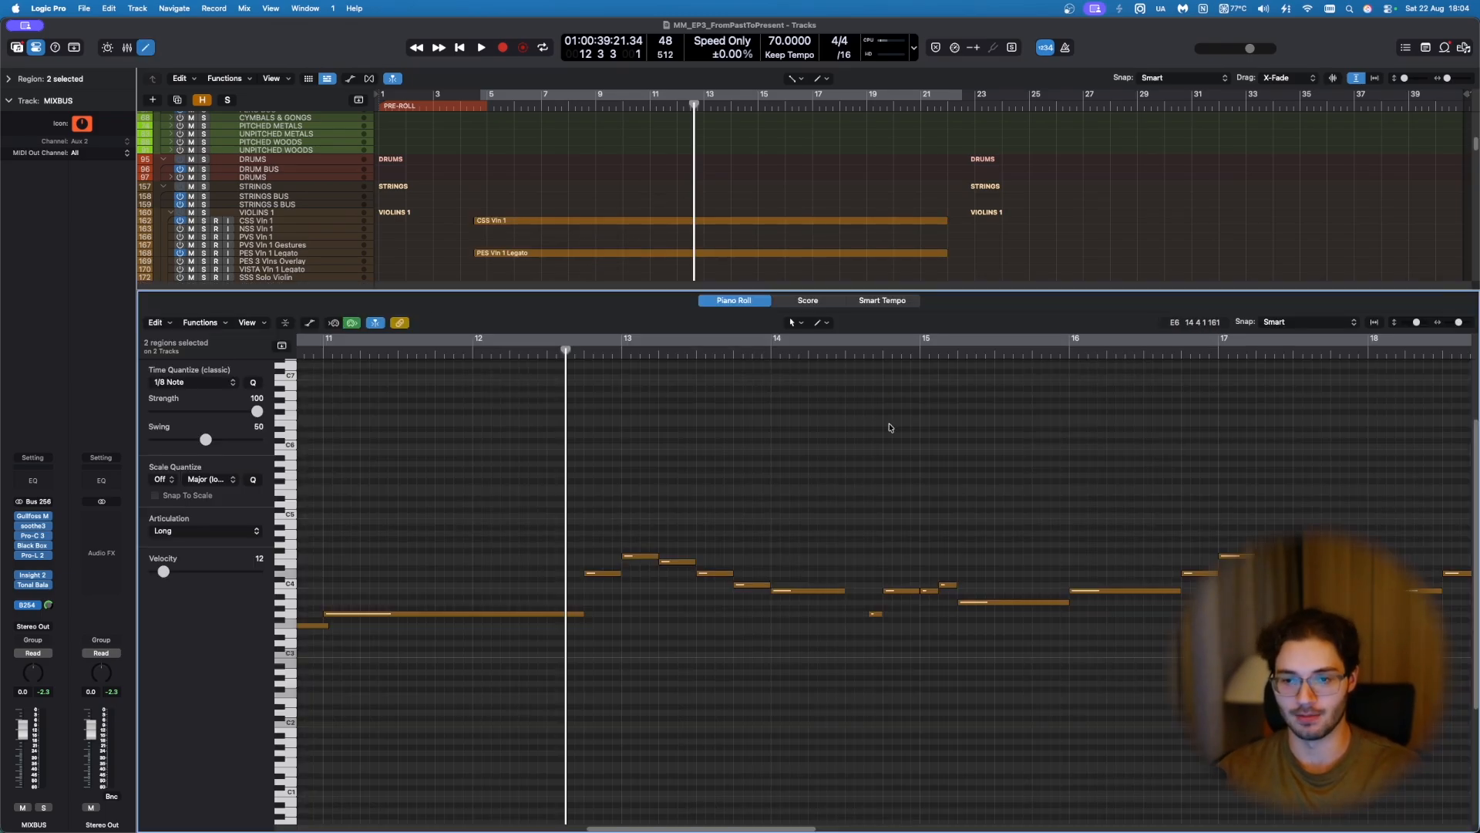
key(e)
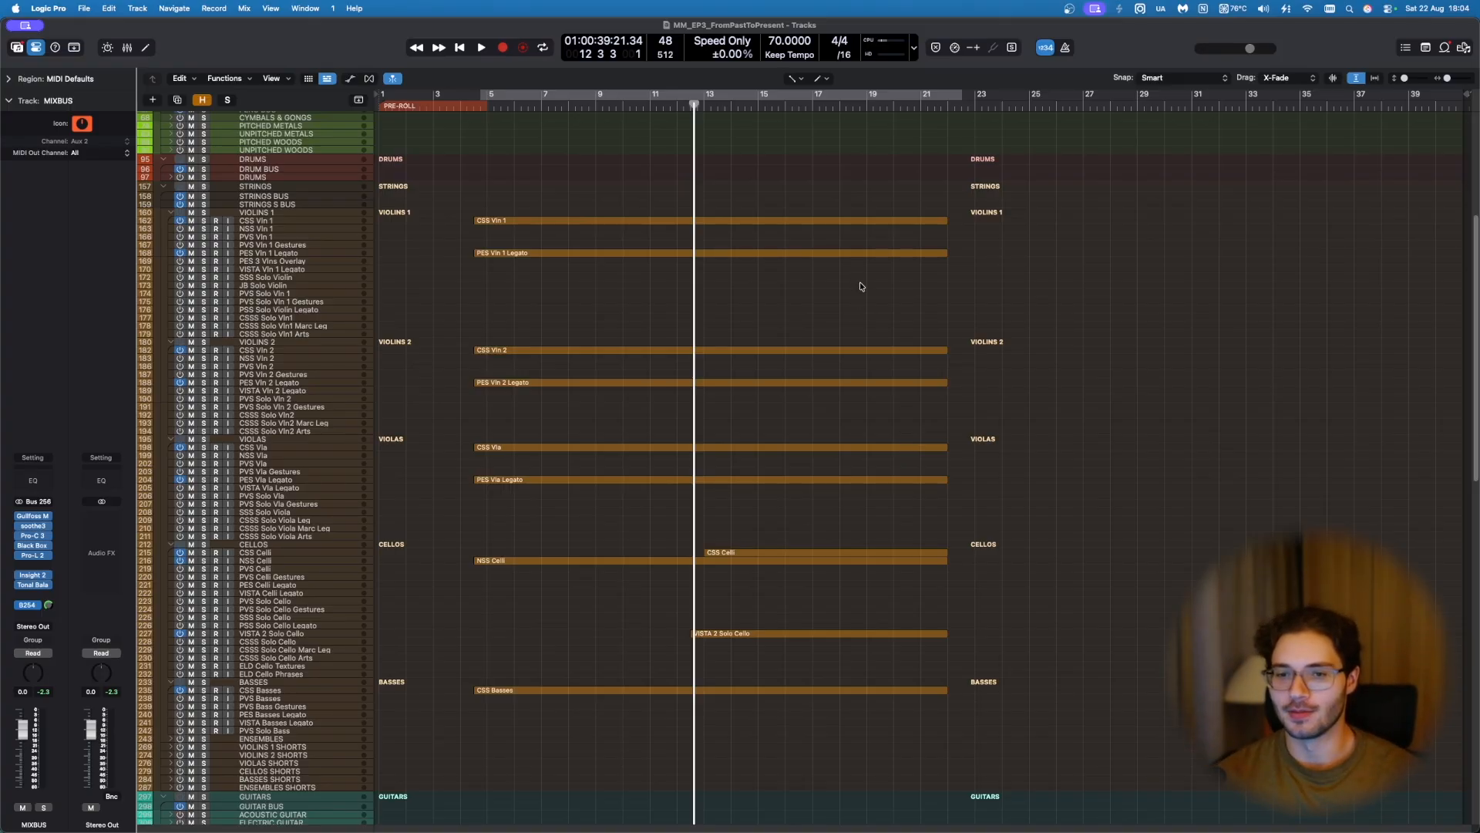
drag(487, 178, 981, 793)
key(p)
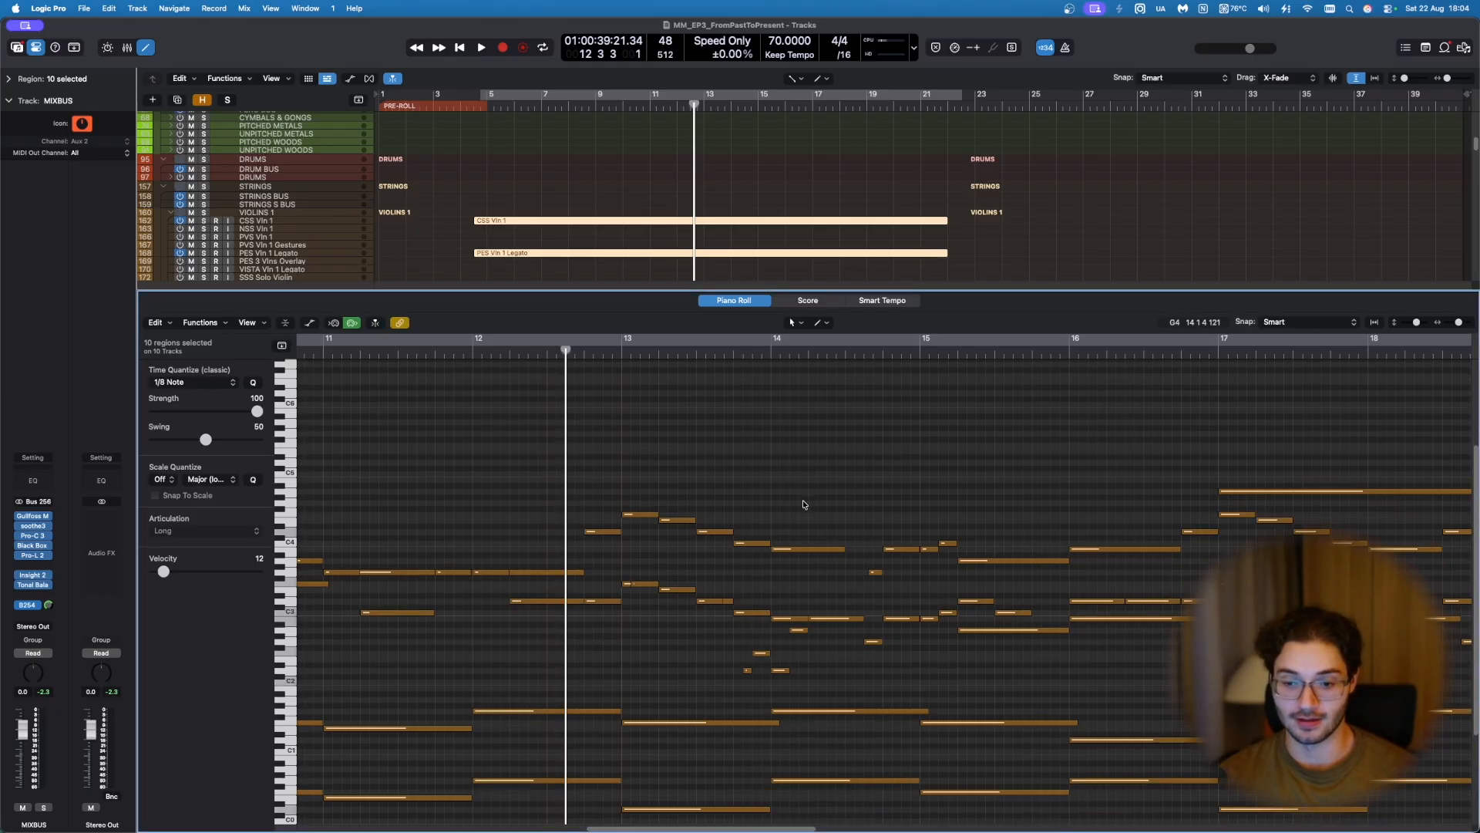
scroll(646, 552, down, 2)
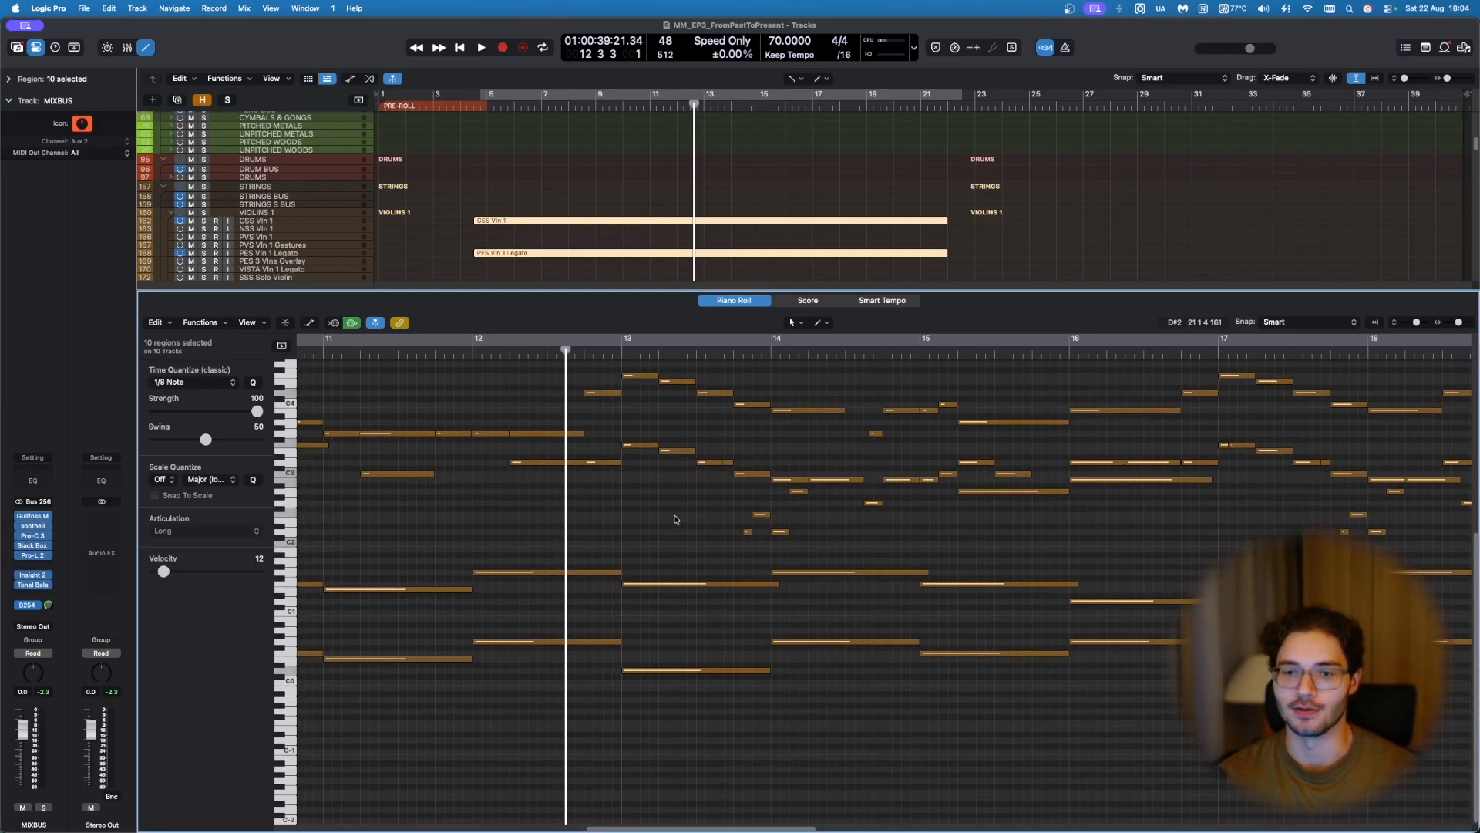
scroll(640, 511, up, 1)
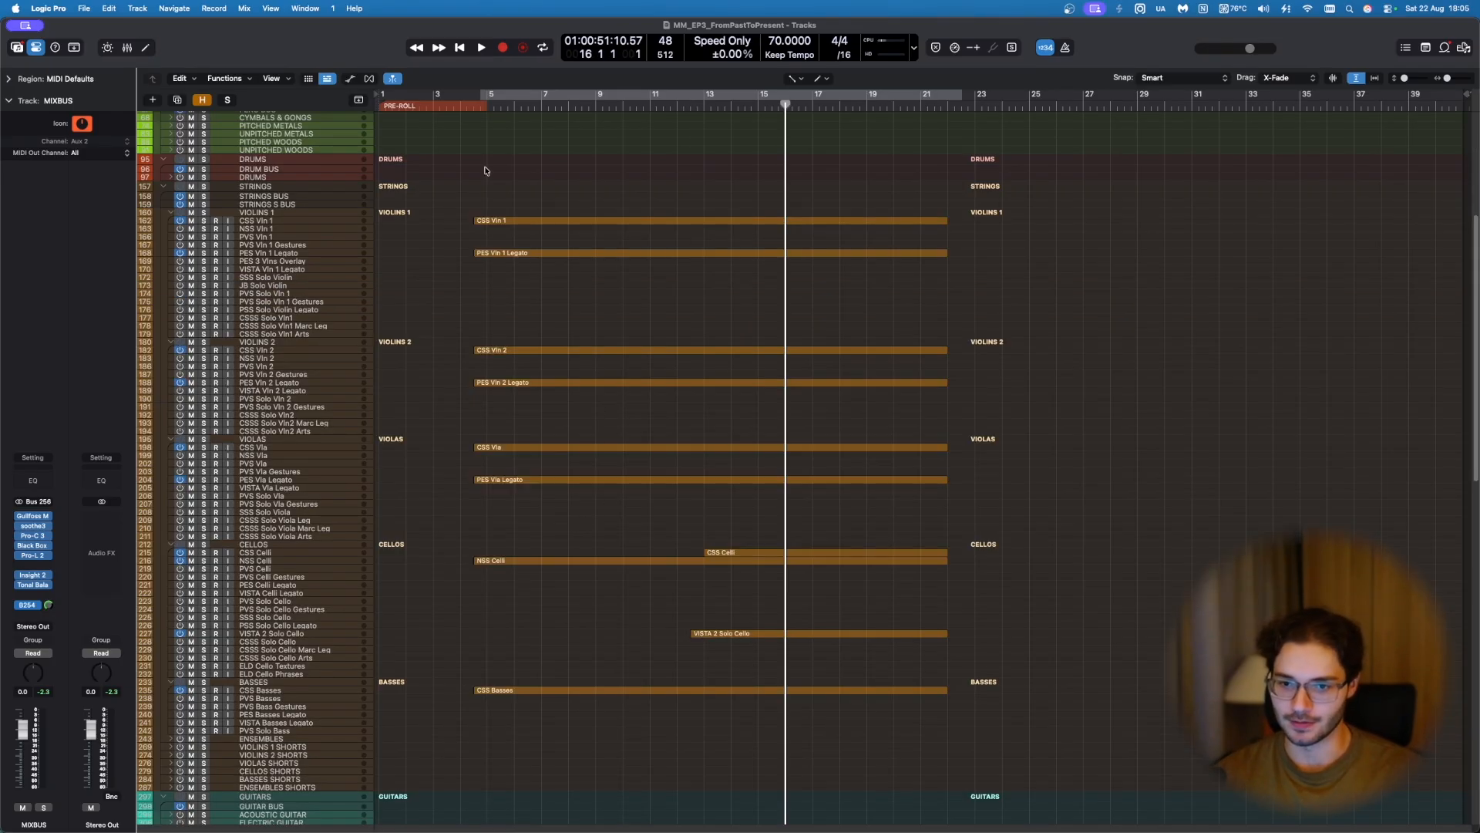
Step: Select all string regions from Violins 1 to Basses again and examine their combined notes across the whole passage
drag(486, 171, 956, 694)
key(p)
scroll(737, 509, down, 10)
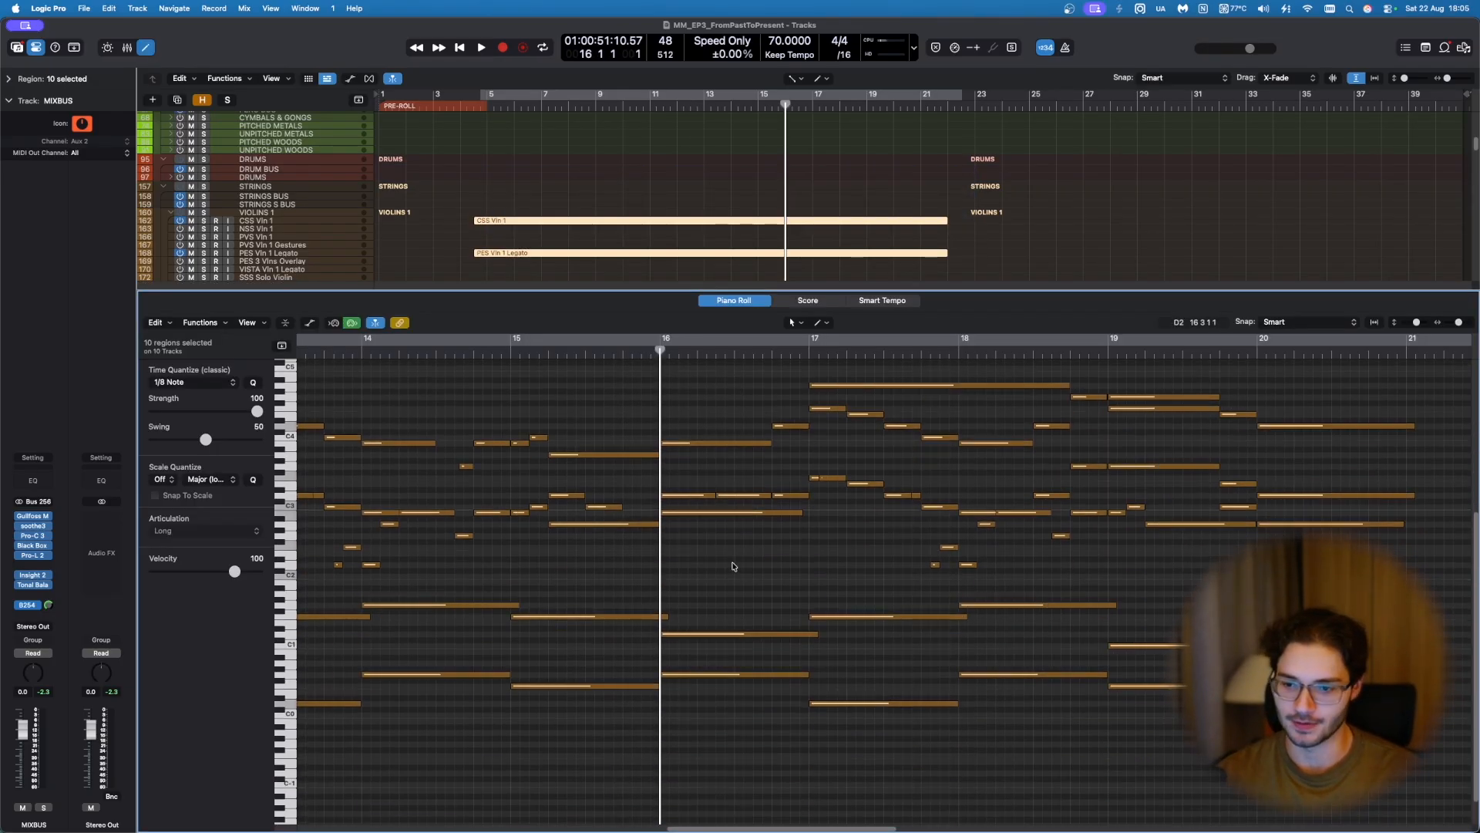
scroll(734, 567, left, 10)
key(p)
key(p)
scroll(734, 566, down, 5)
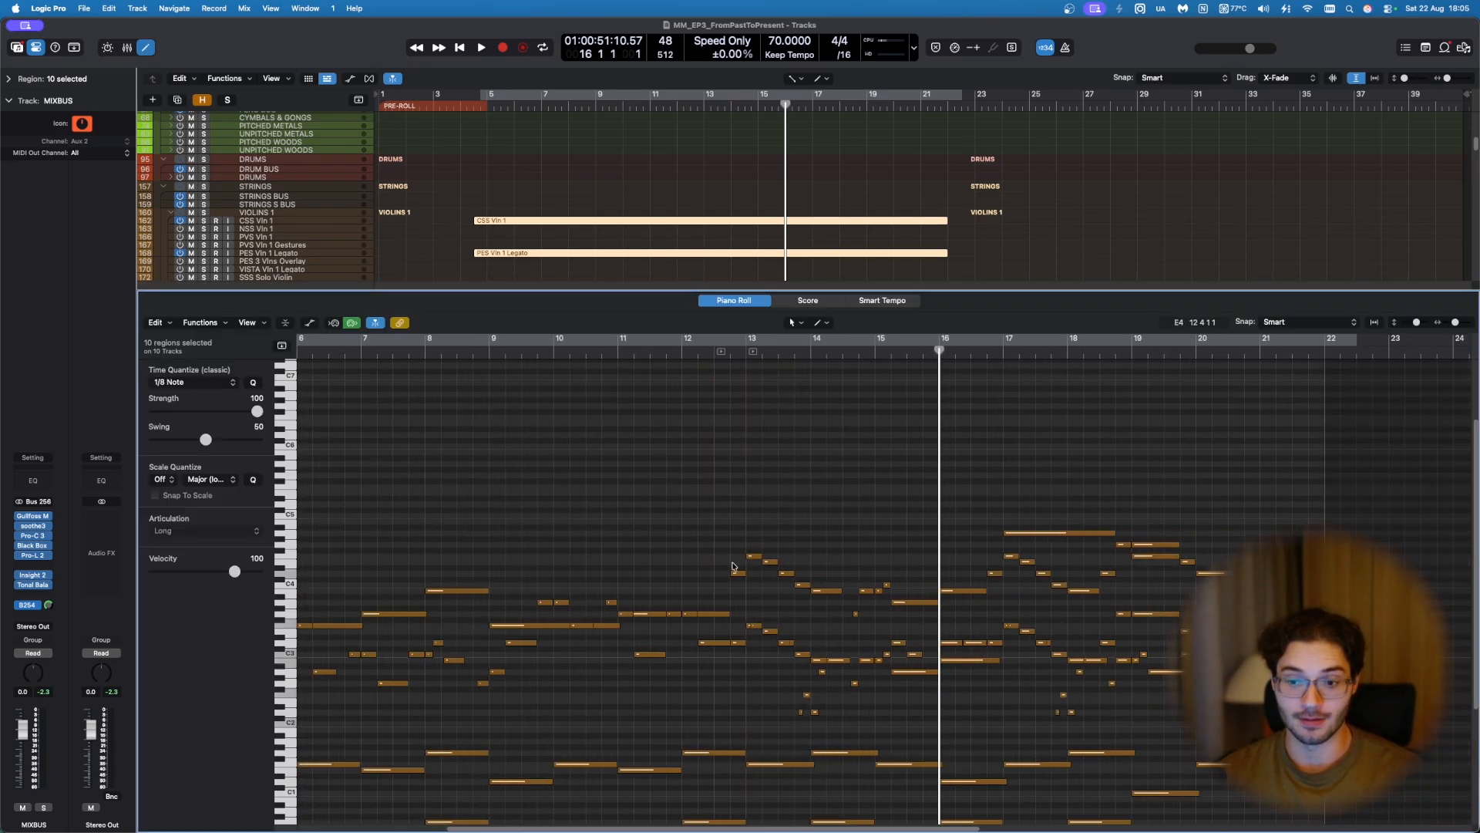
scroll(701, 544, down, 1)
scroll(645, 488, down, 10)
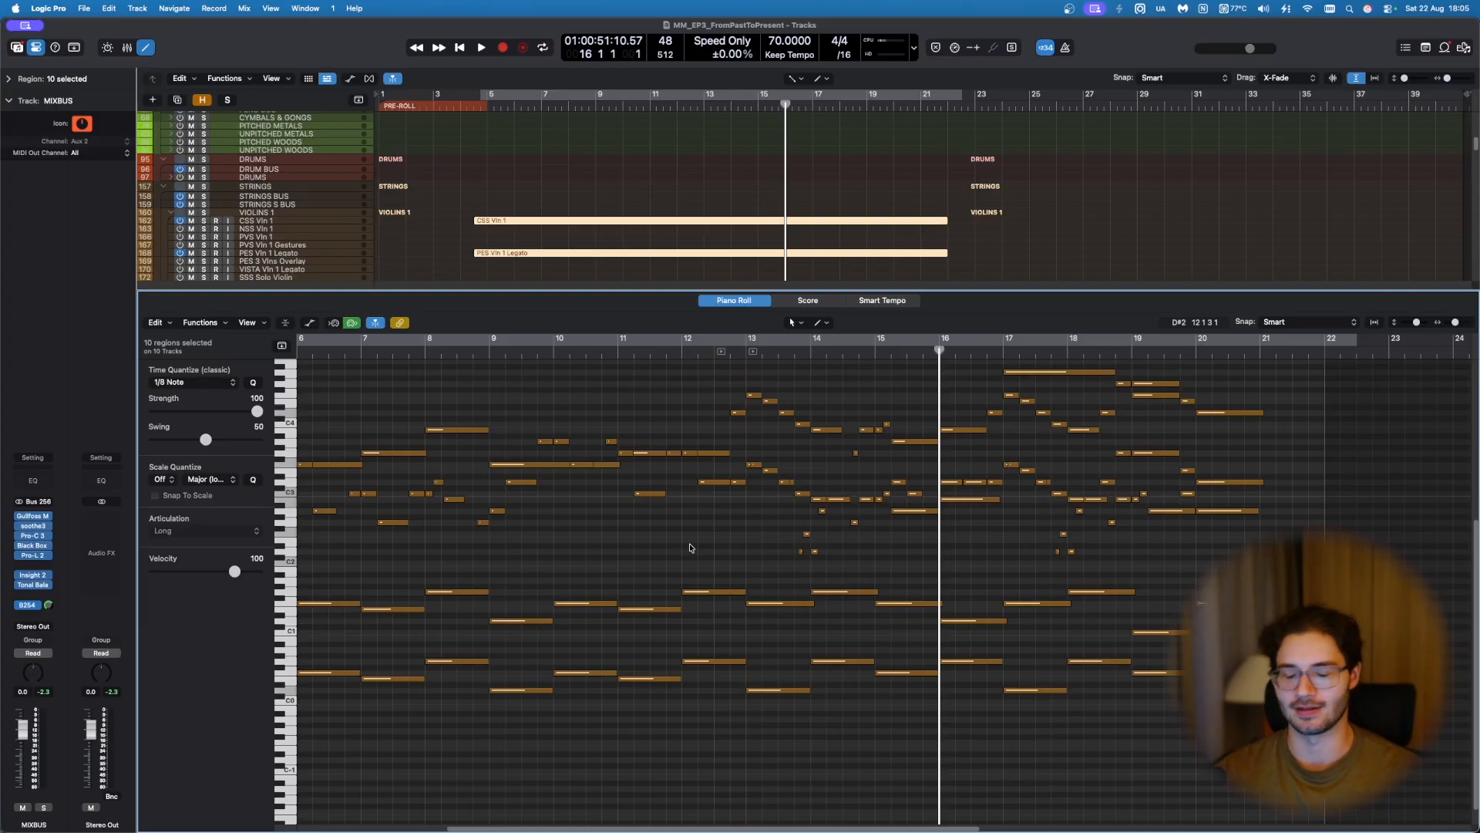
scroll(690, 548, up, 4)
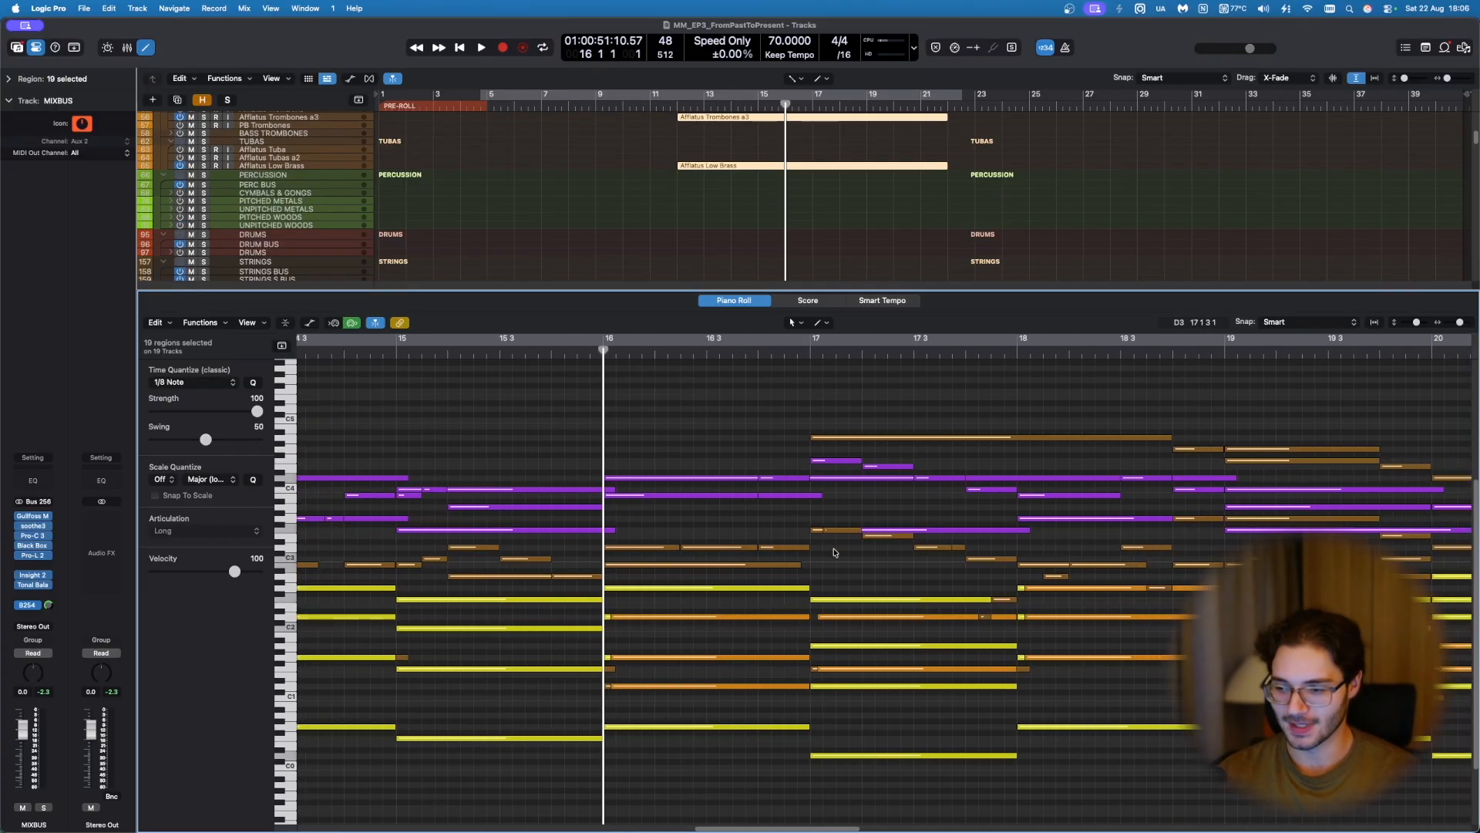
Step: Examine the overlapping notes of the 19 selected regions across the sections, from the later bars back to the opening
scroll(833, 551, right, 10)
scroll(833, 551, down, 6)
scroll(834, 551, left, 10)
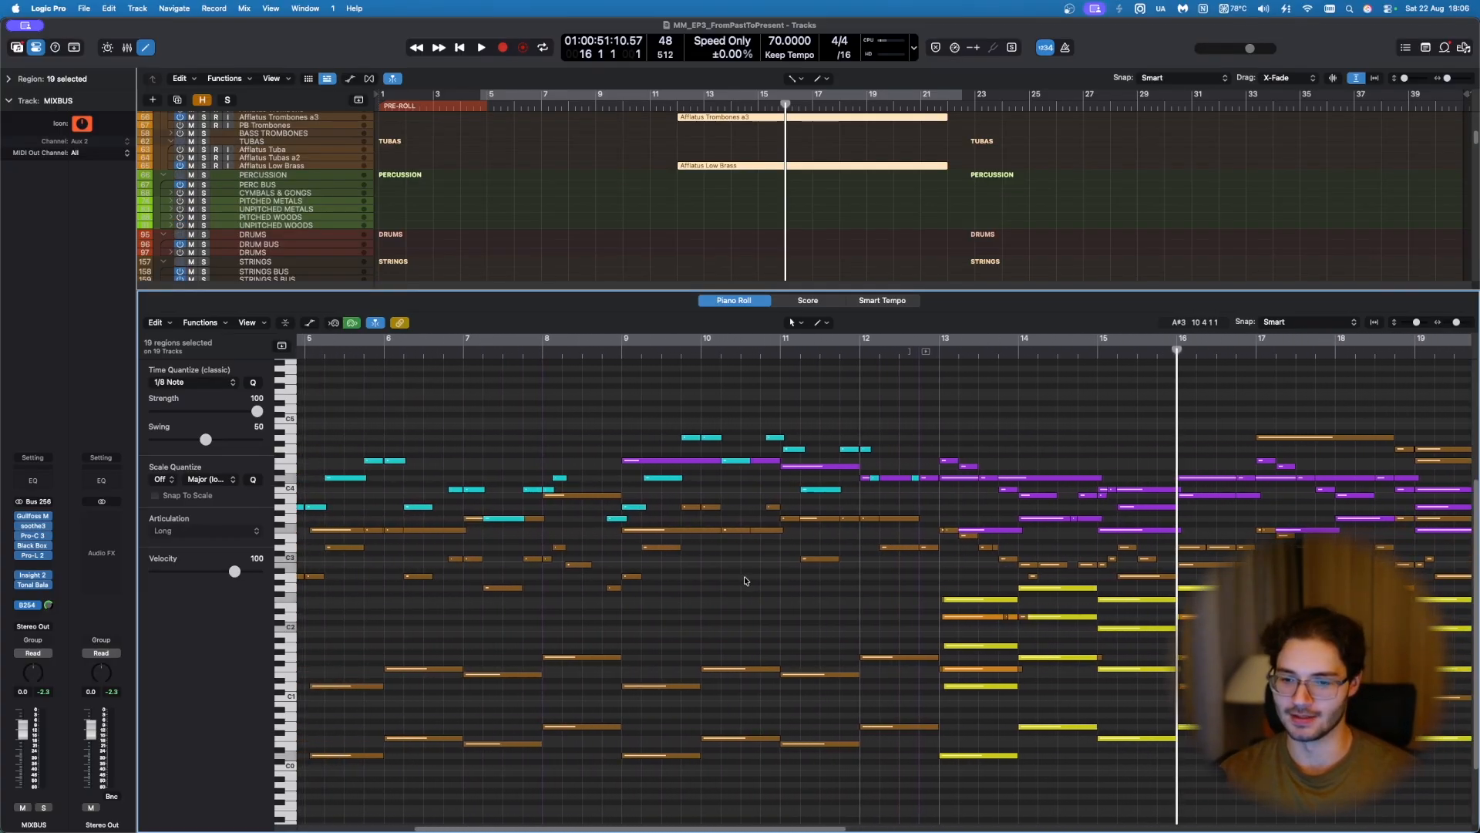
scroll(745, 580, left, 5)
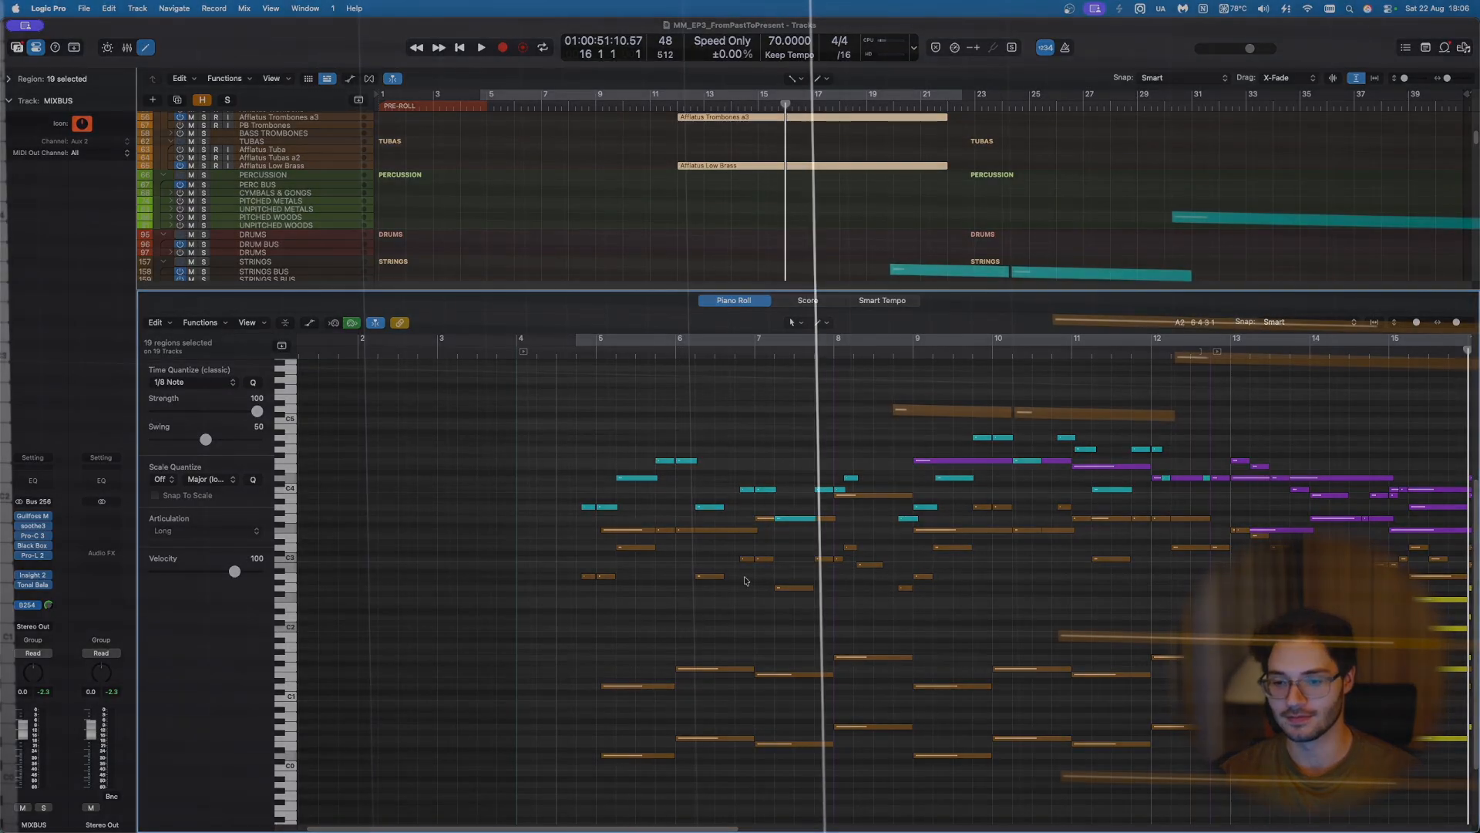